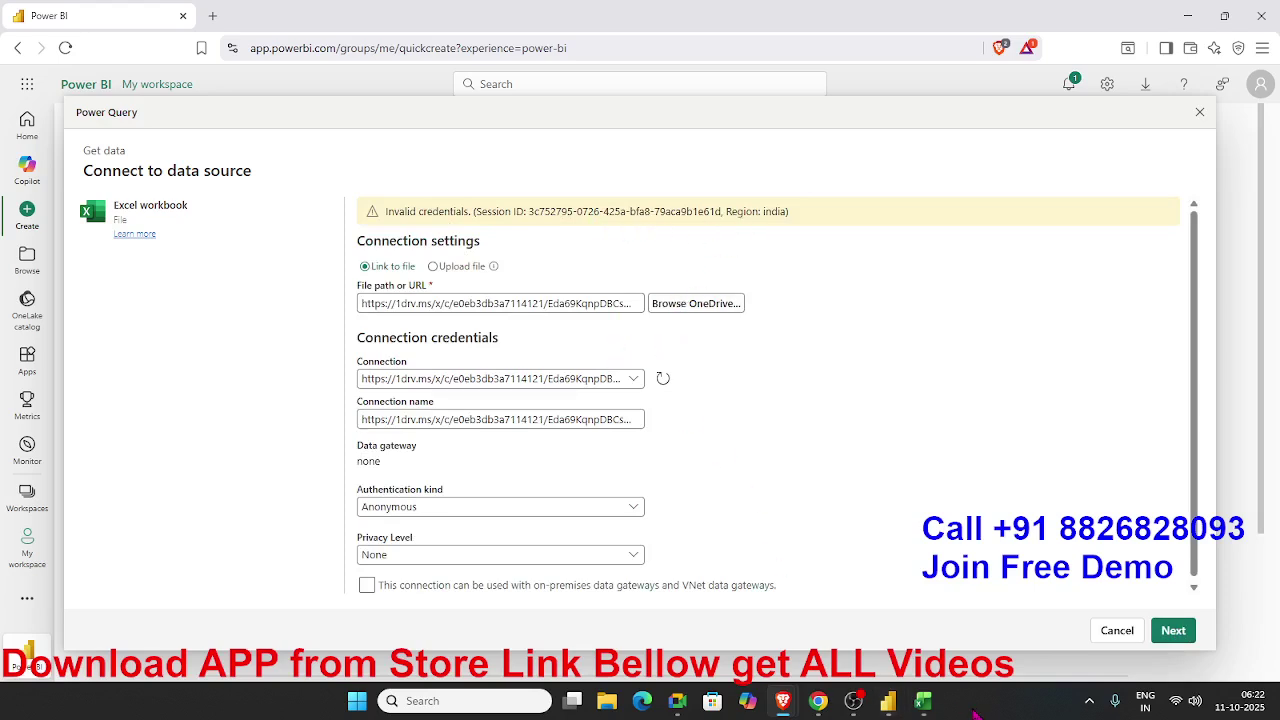
Switch to Excel, apply link settings letting anyone edit EC-Dashboard.xlsx, and copy its sharing link
{"action": "left_click", "coordinate": [922, 700]}
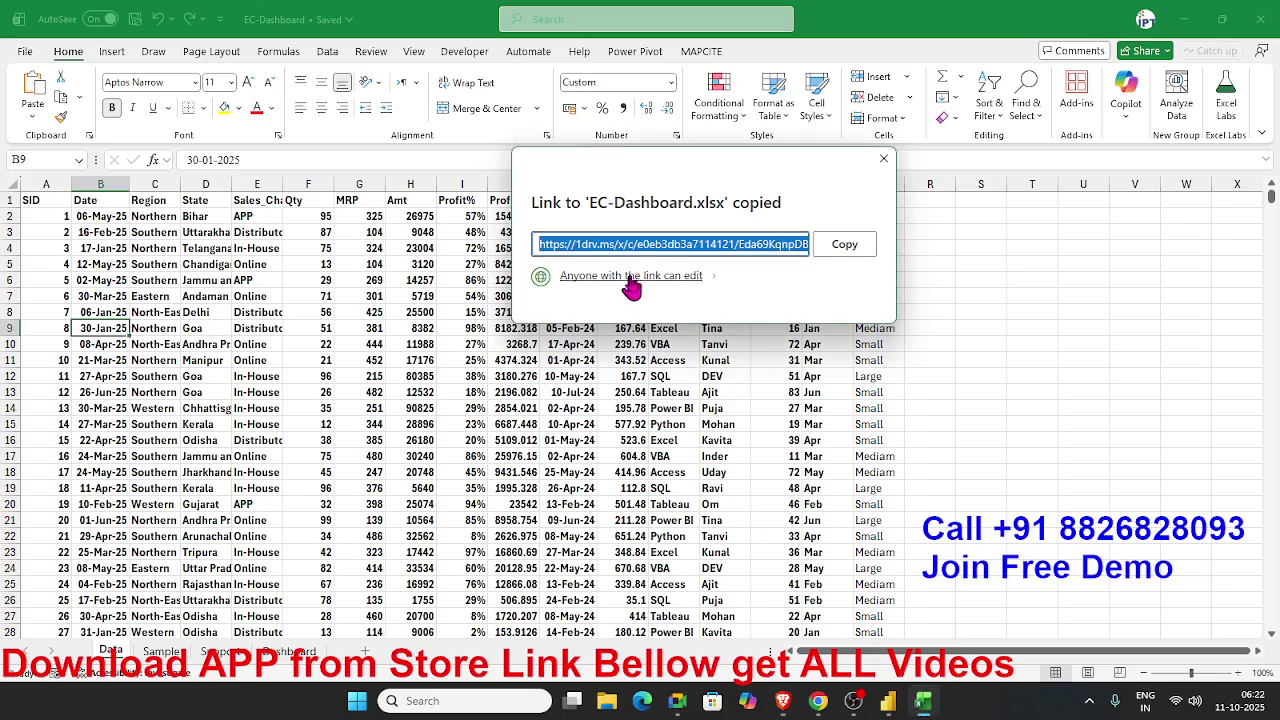
{"action": "left_click", "coordinate": [663, 288]}
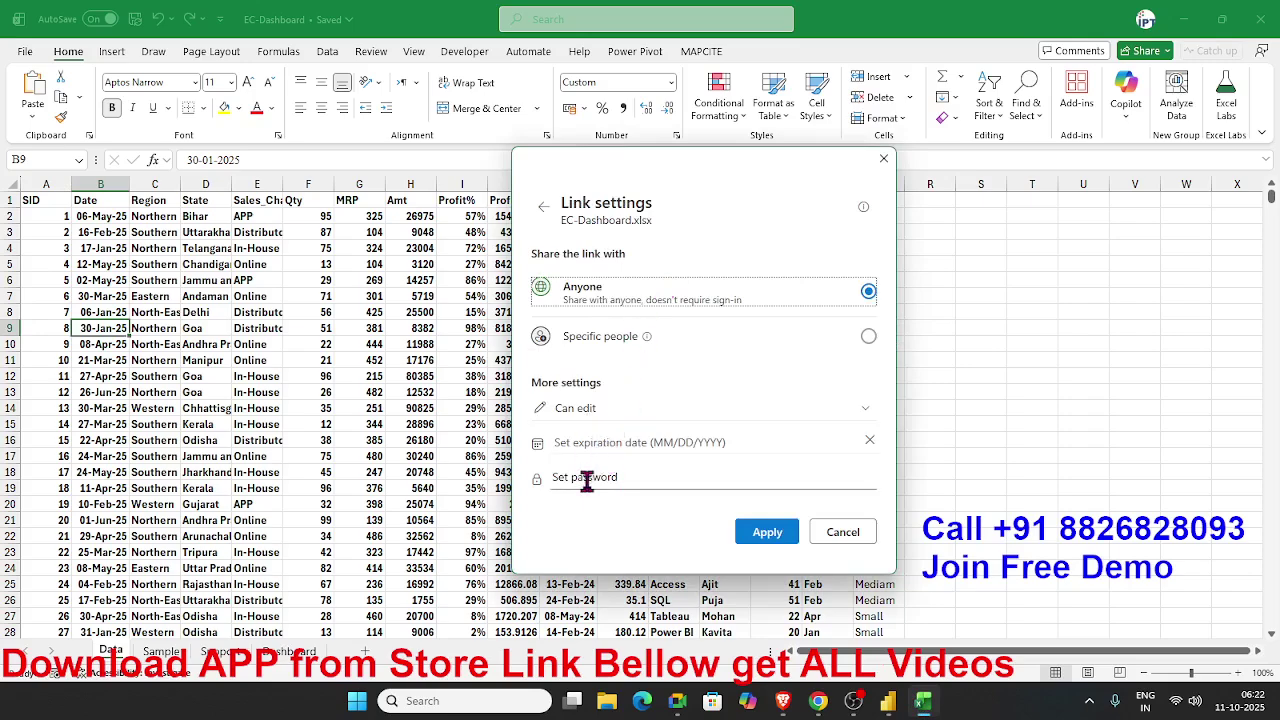
{"action": "left_click", "coordinate": [766, 540]}
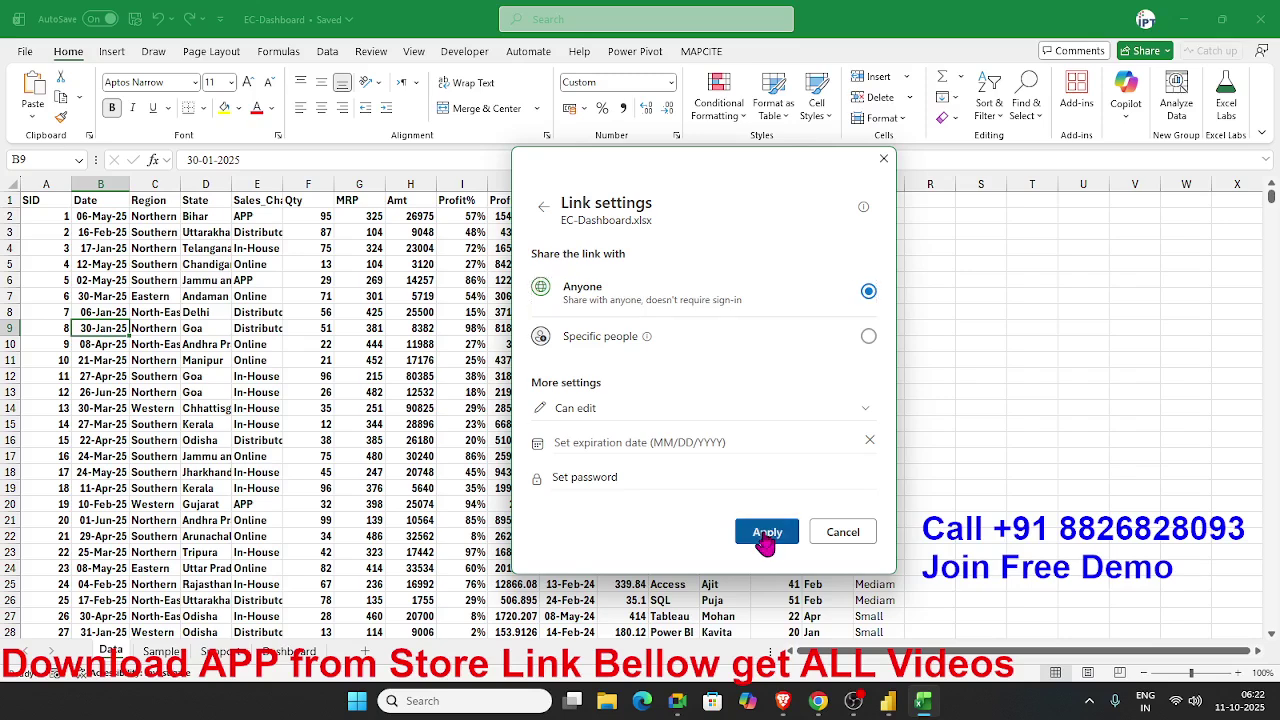
{"action": "left_click", "coordinate": [844, 251]}
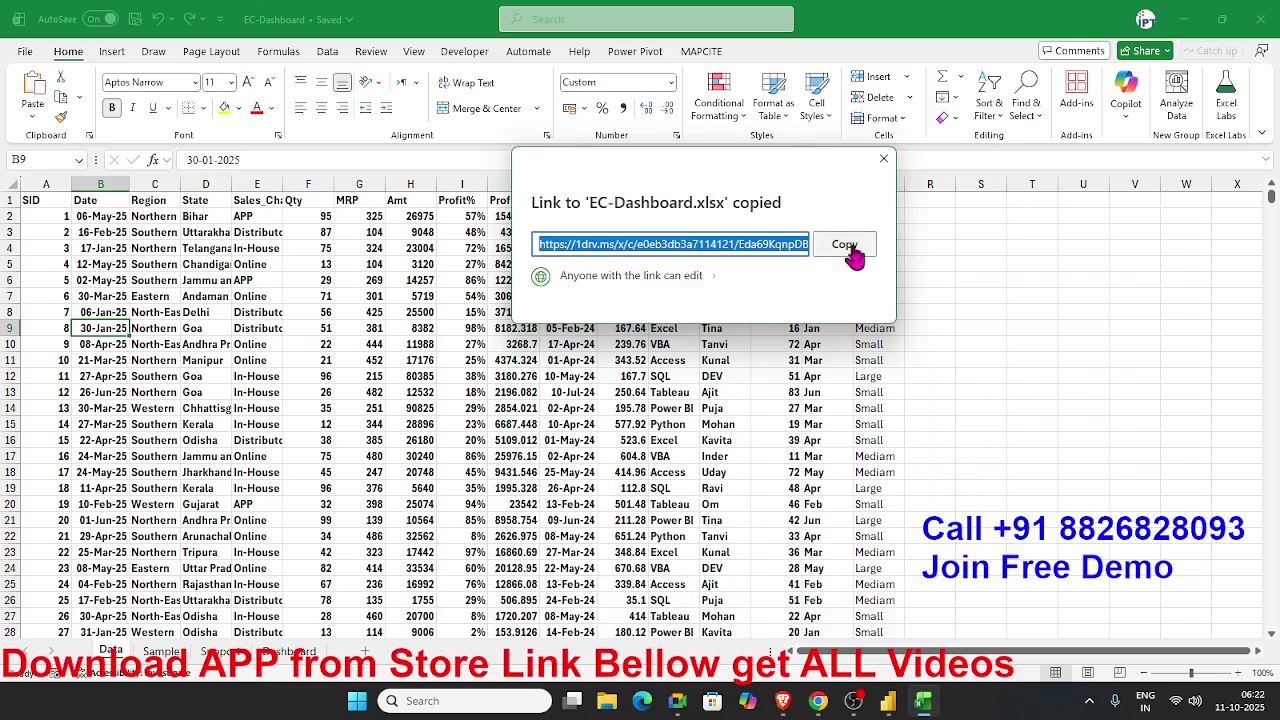
{"action": "left_click", "coordinate": [884, 160]}
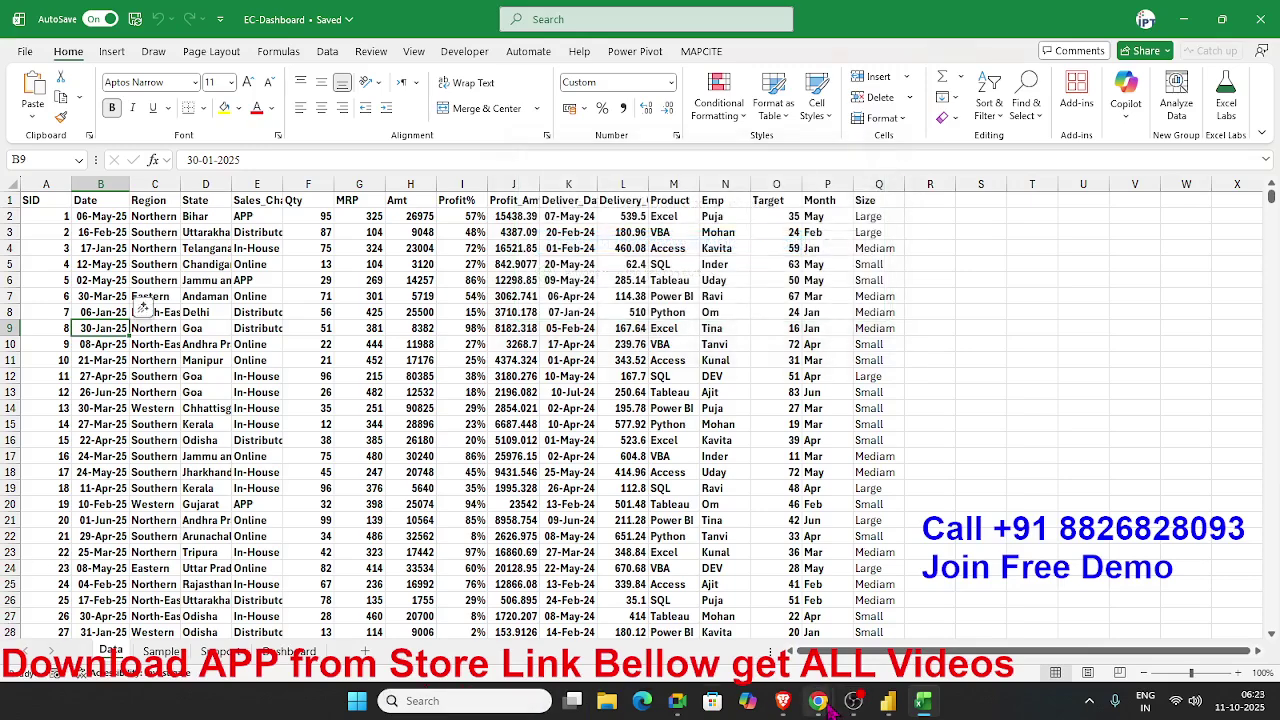
Switch to the Power BI window in Brave and open the copied workbook link in a new tab
{"action": "left_click", "coordinate": [785, 703]}
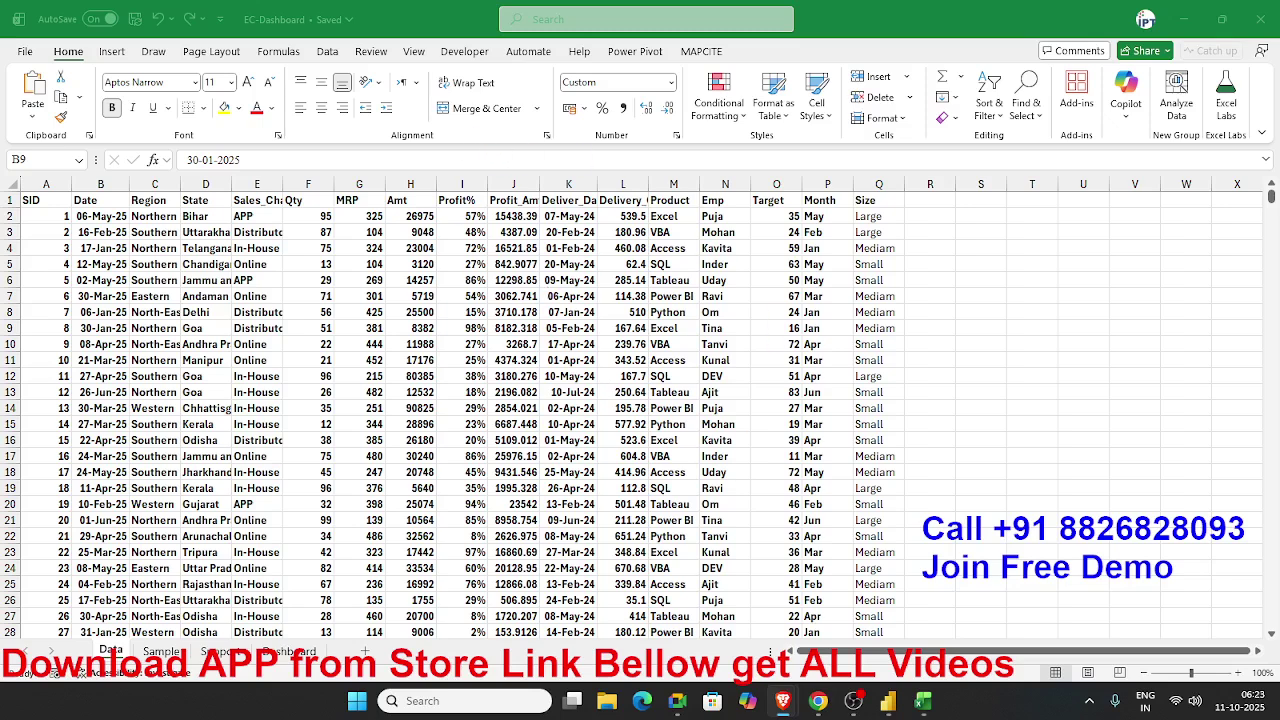
{"action": "mouse_move", "coordinate": [790, 703]}
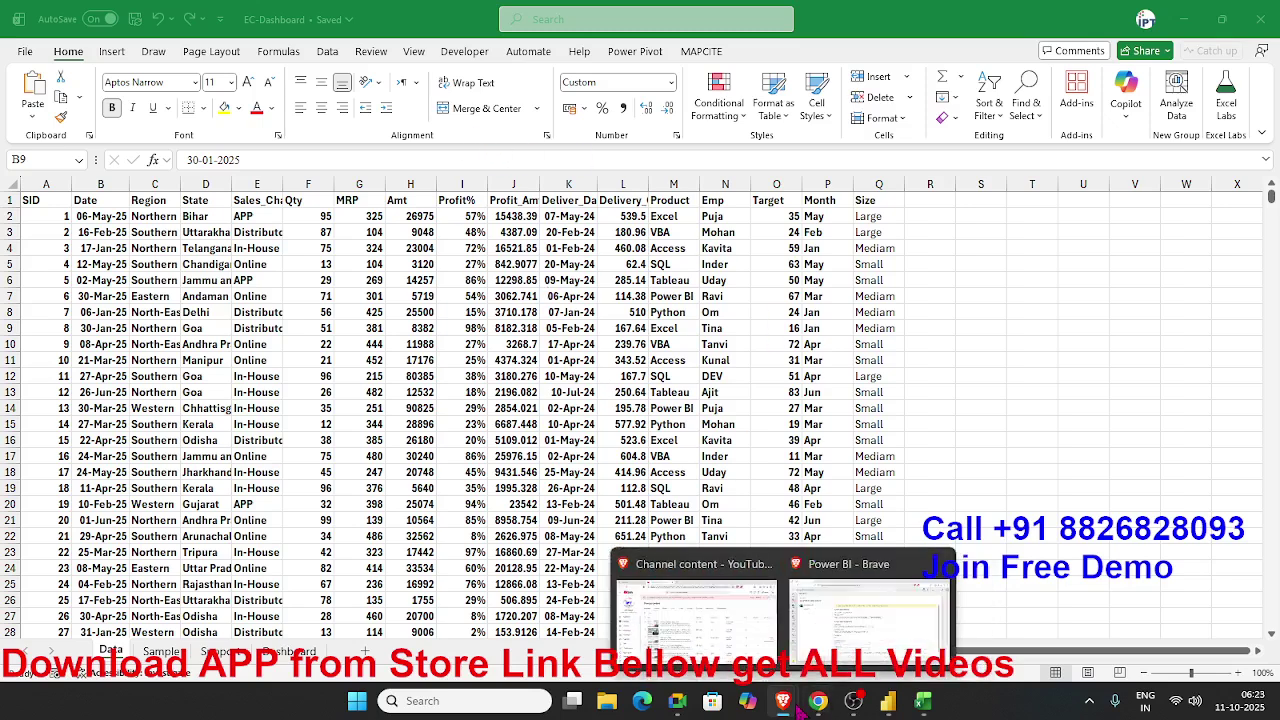
{"action": "left_click", "coordinate": [845, 655]}
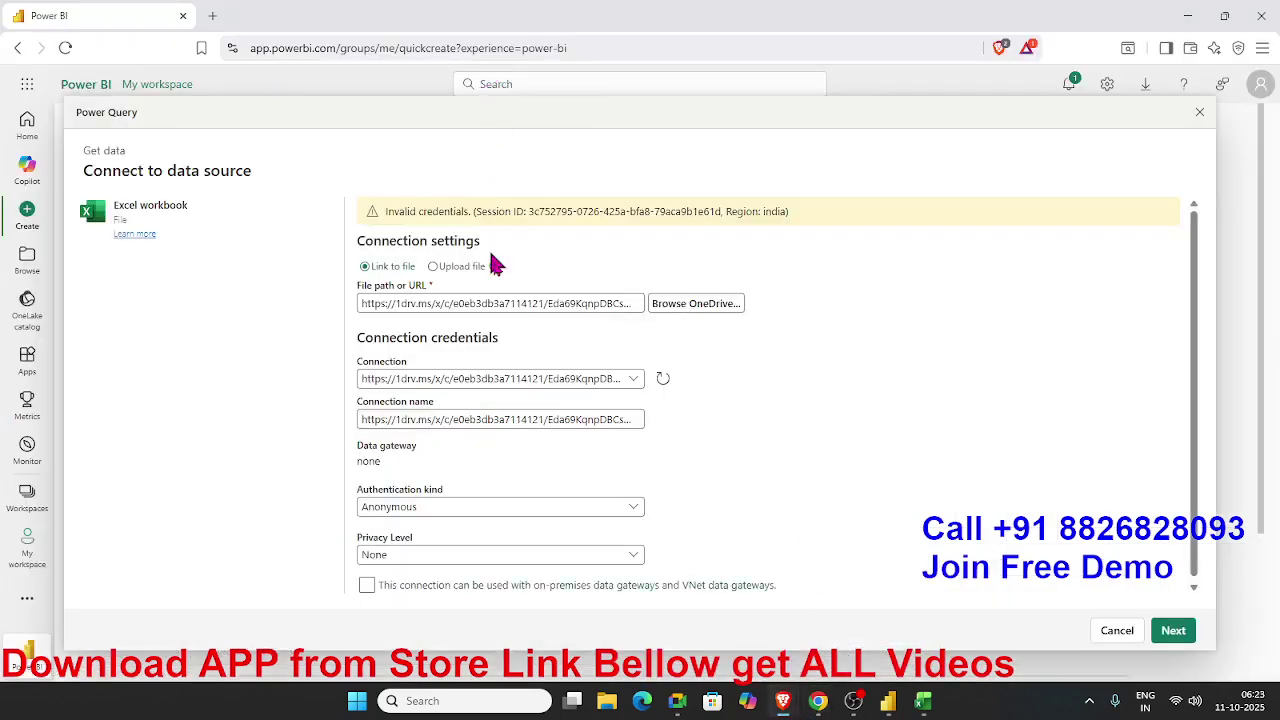
{"action": "left_click", "coordinate": [211, 16]}
{"action": "key", "text": "ctrl+v"}
{"action": "key", "text": "Return"}
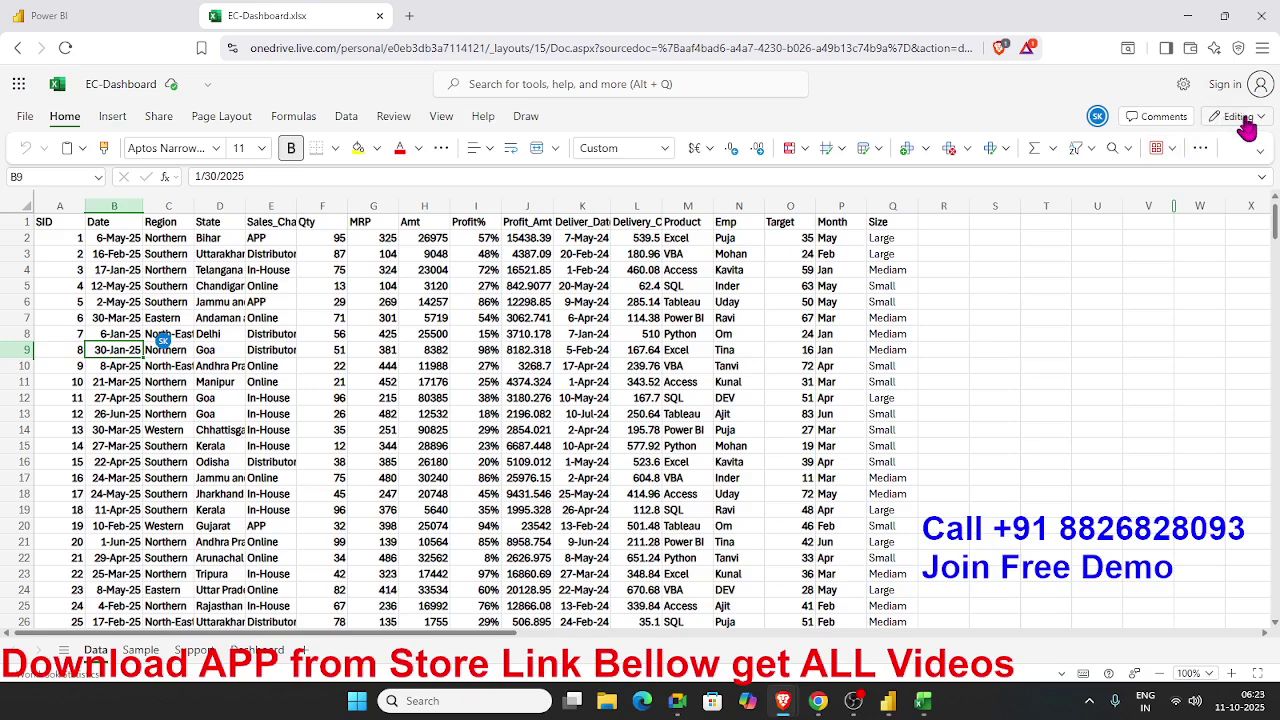
{"action": "left_click", "coordinate": [1256, 86]}
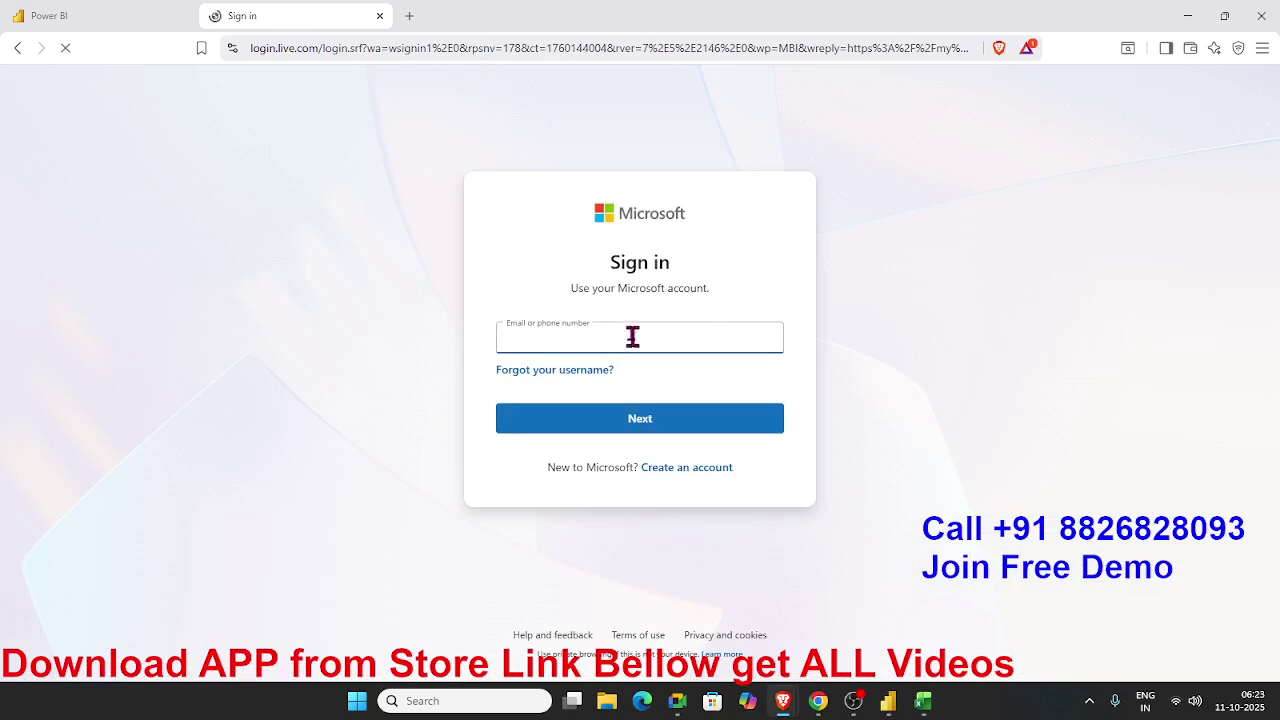
{"action": "left_click", "coordinate": [145, 28]}
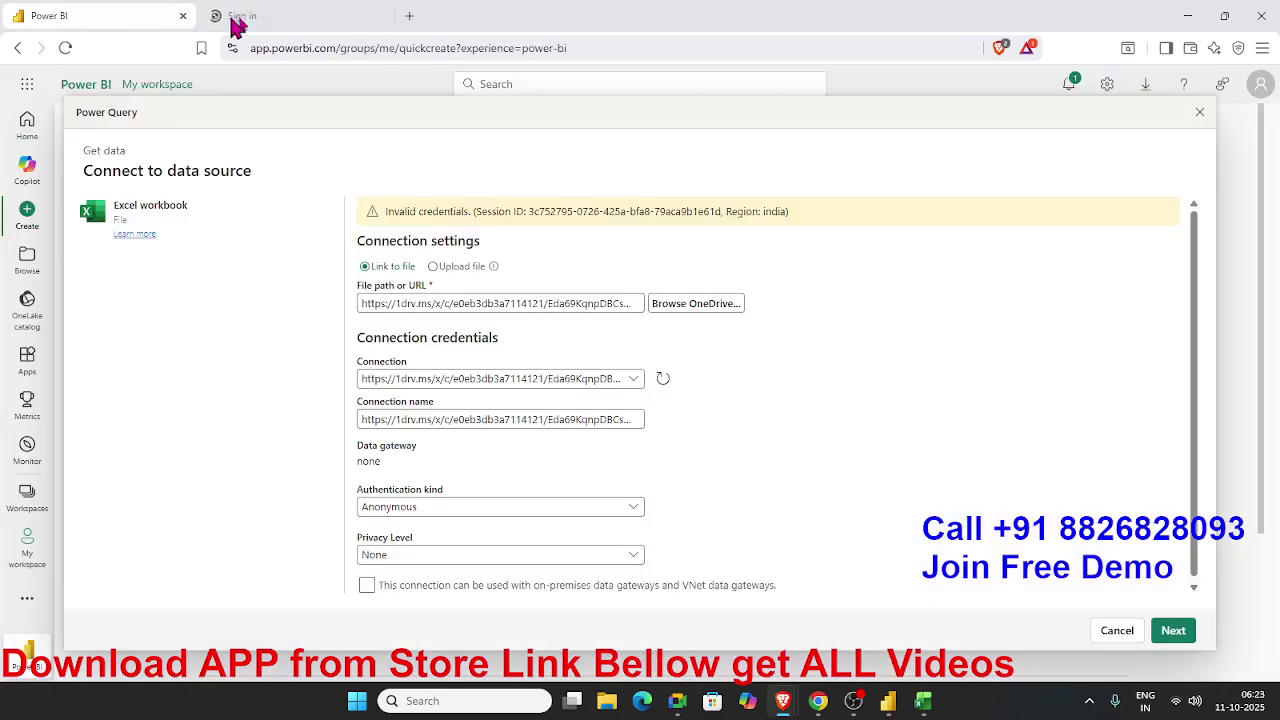
{"action": "left_click", "coordinate": [305, 28]}
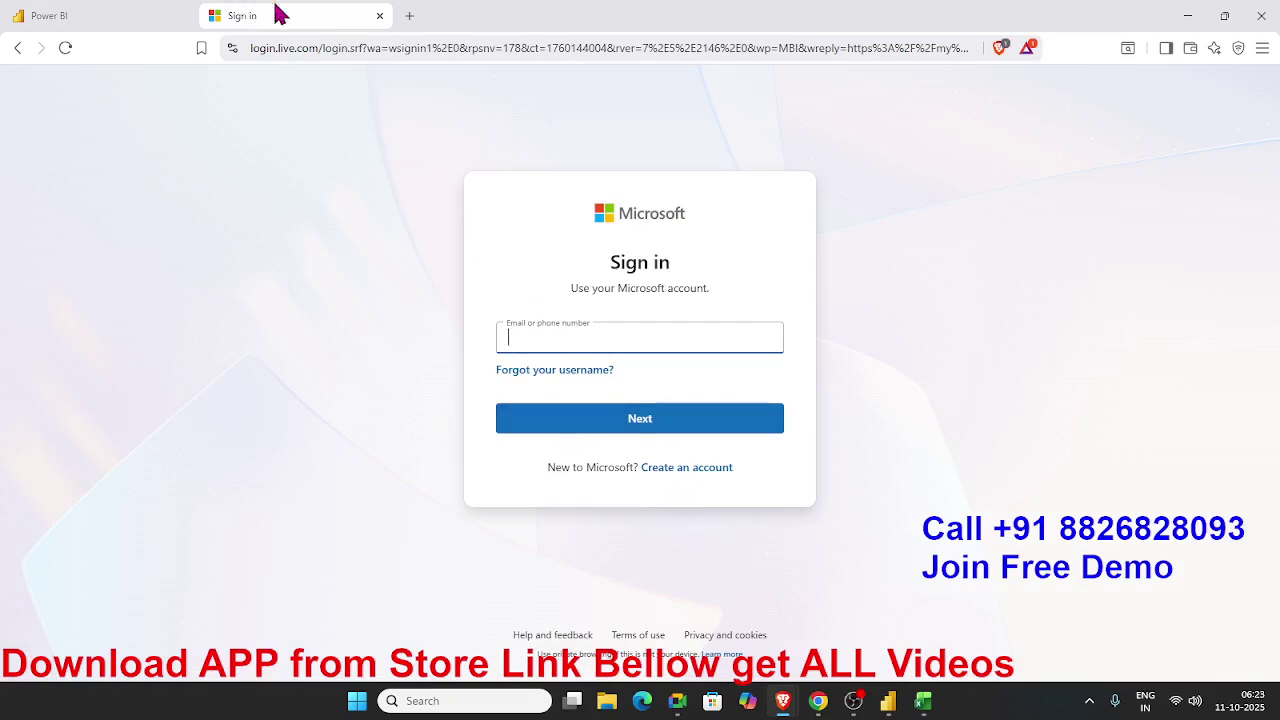
{"action": "left_click", "coordinate": [18, 49]}
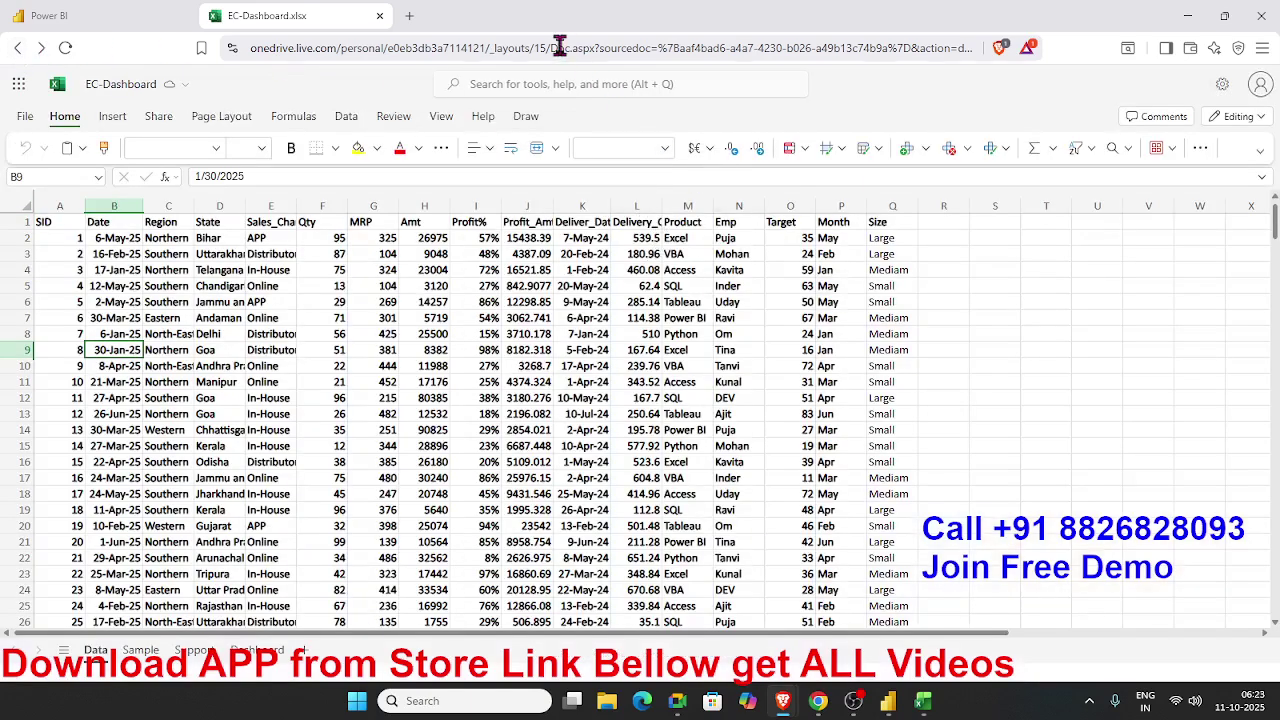
Replace the Excel workbook connection's file URL with the full web address of the opened EC-Dashboard workbook and try to connect
{"action": "left_click", "coordinate": [563, 52]}
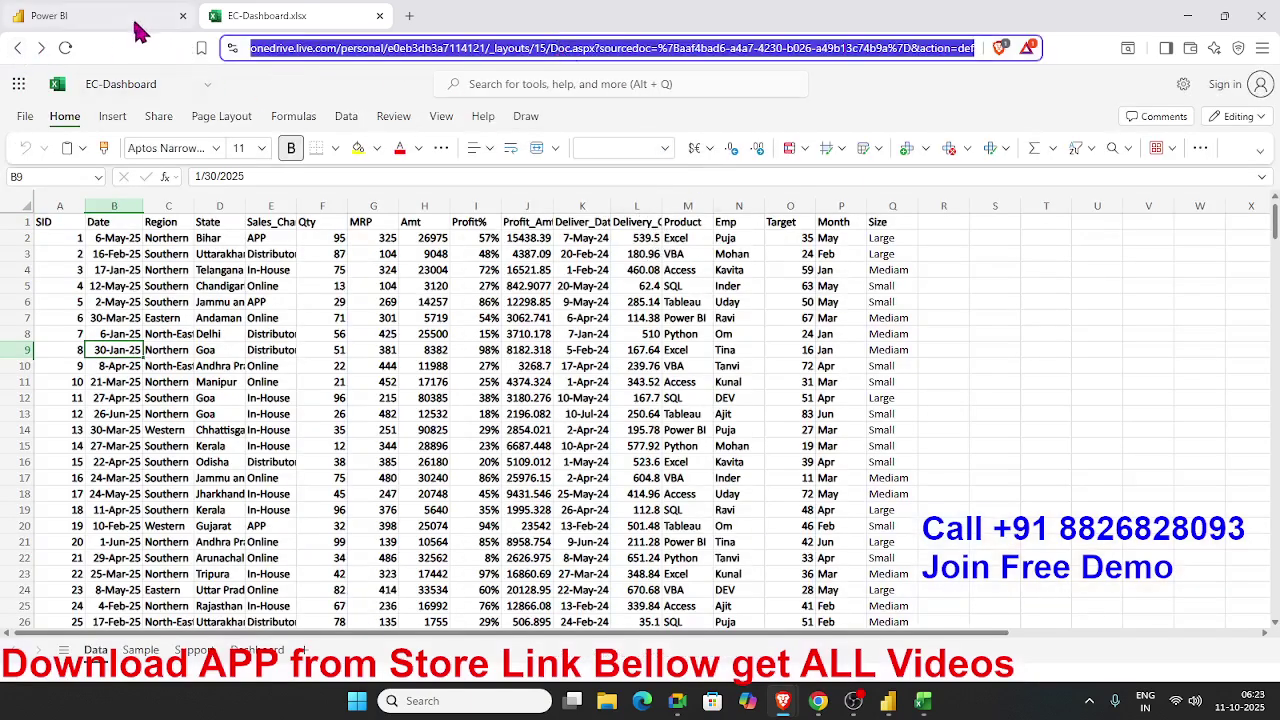
{"action": "left_click", "coordinate": [135, 18]}
{"action": "left_click", "coordinate": [478, 308]}
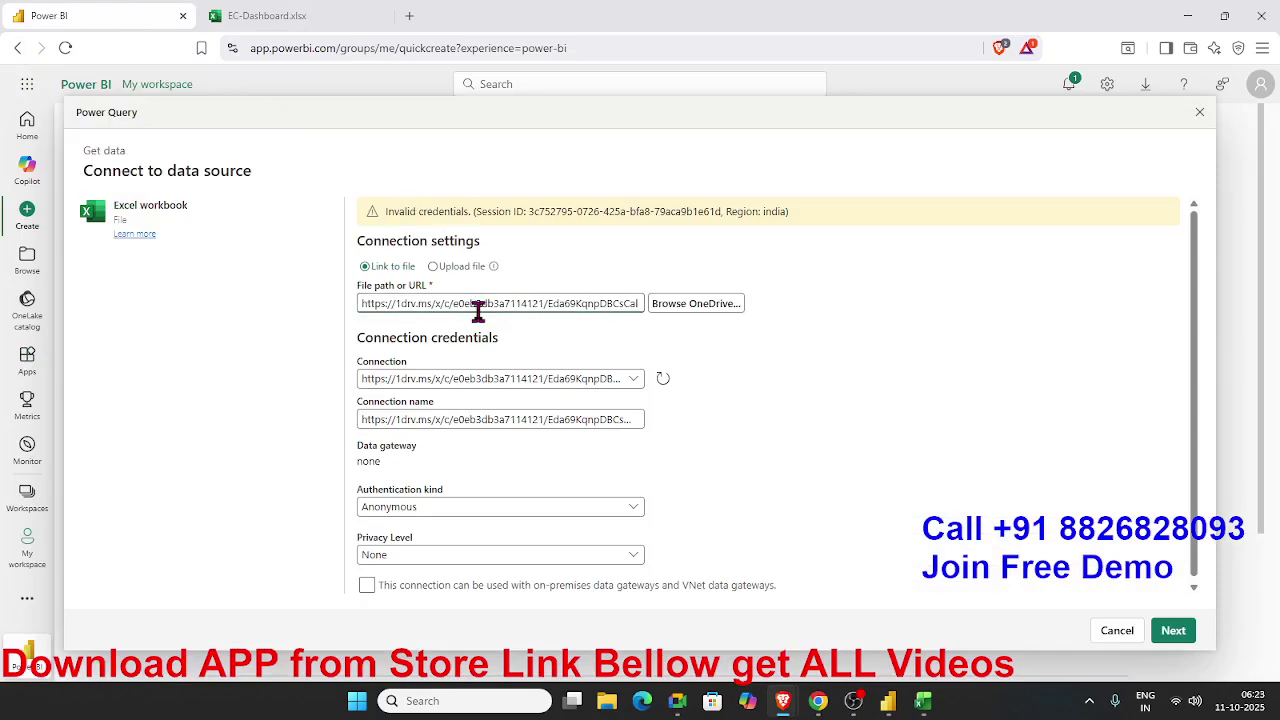
{"action": "key", "text": "ctrl+a"}
{"action": "key", "text": "ctrl+v"}
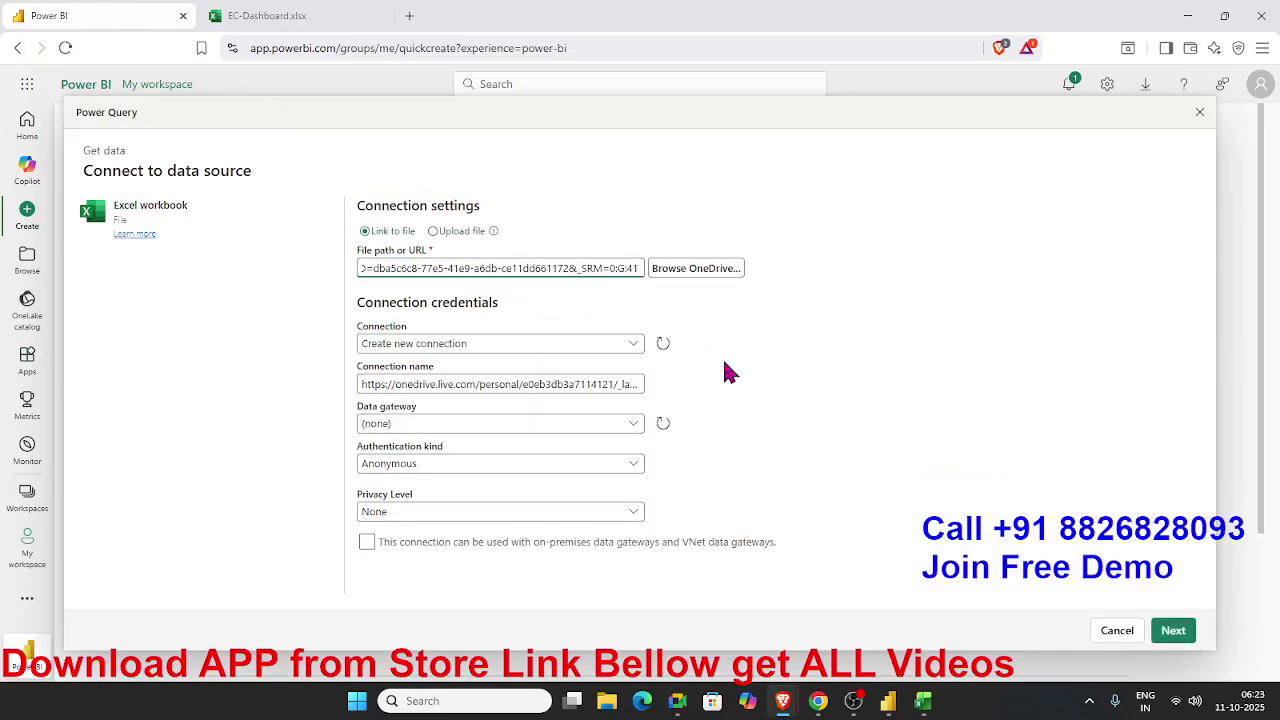
{"action": "left_click", "coordinate": [1173, 631]}
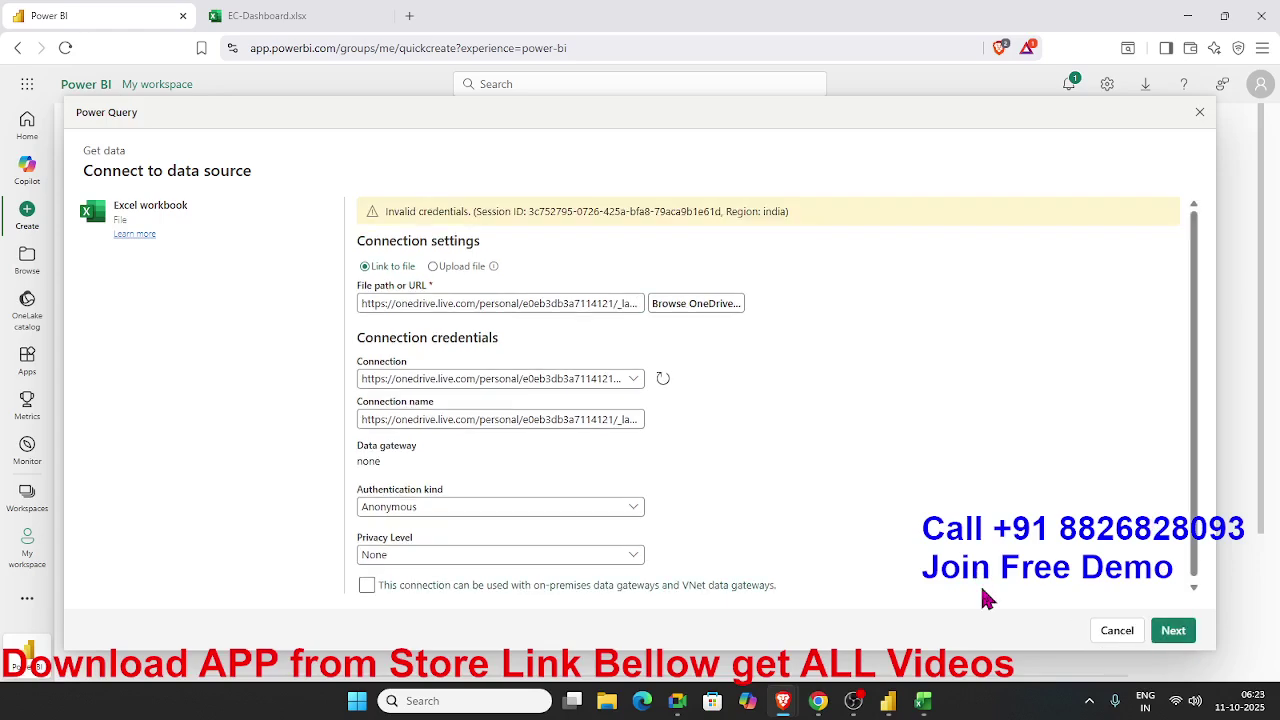
Copy the share link of the EC-Dashboard workbook from Excel for the web
{"action": "left_click", "coordinate": [330, 18]}
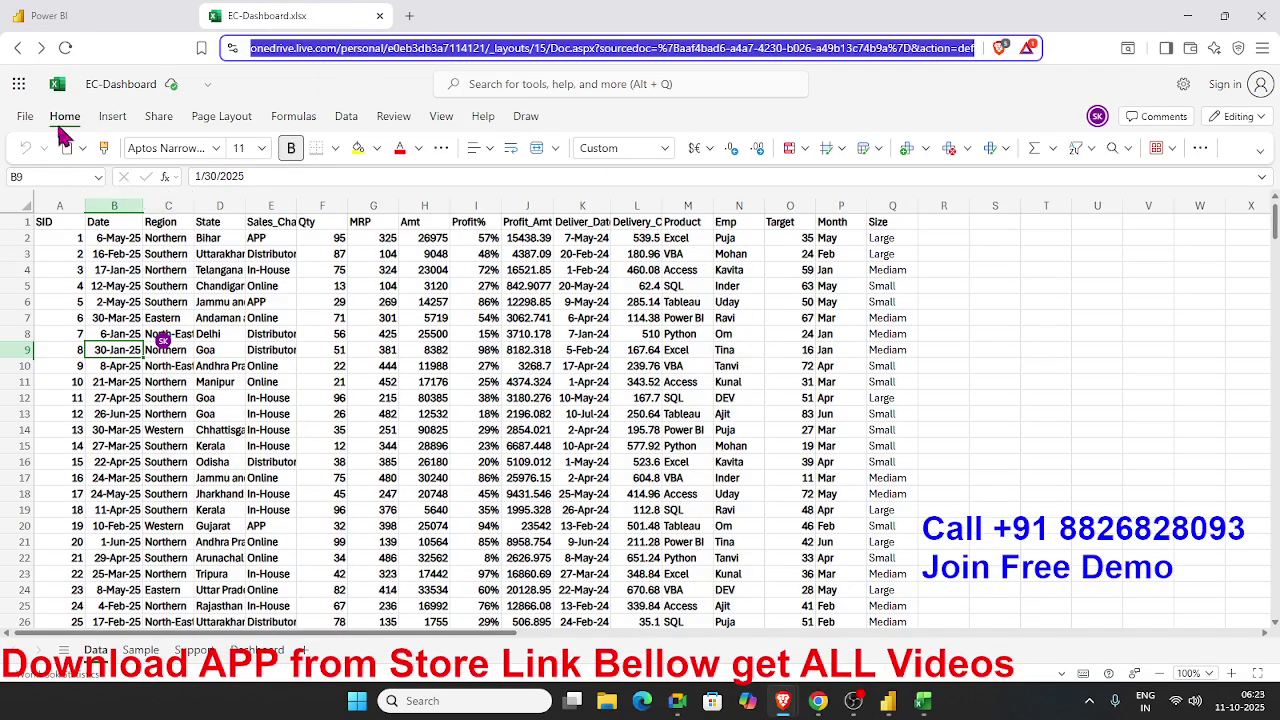
{"action": "left_click", "coordinate": [27, 120]}
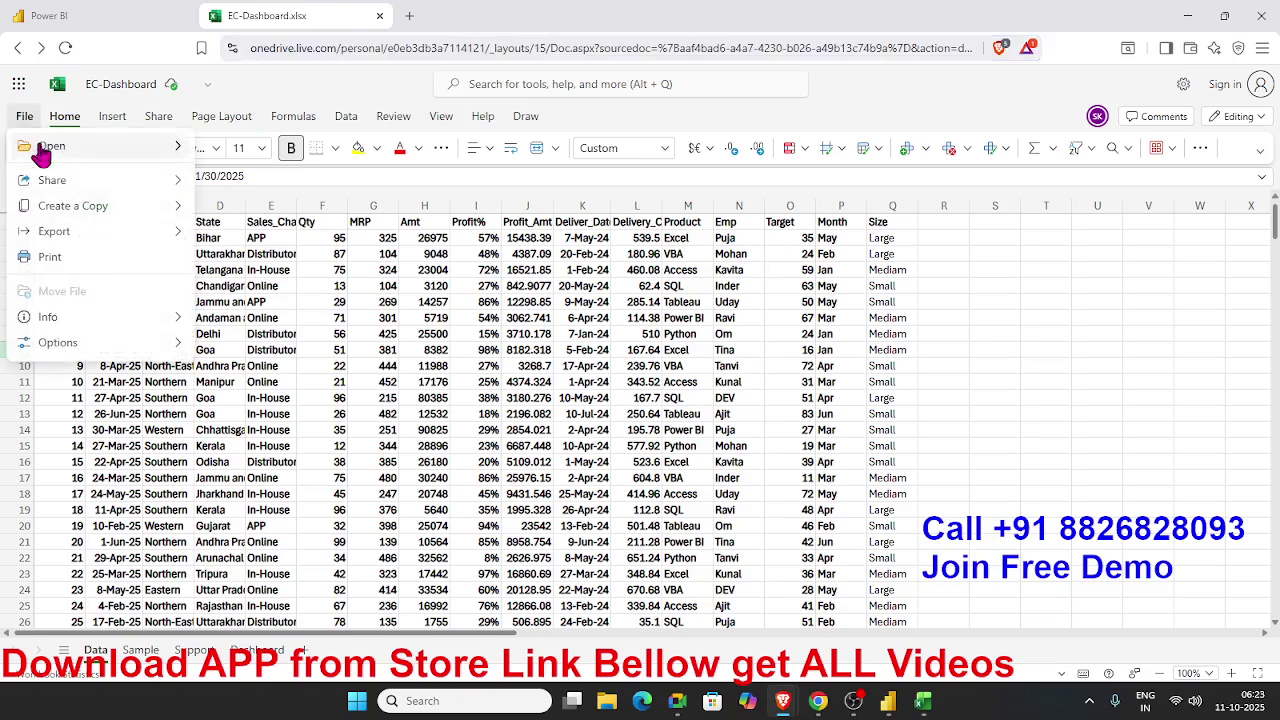
{"action": "mouse_move", "coordinate": [51, 188]}
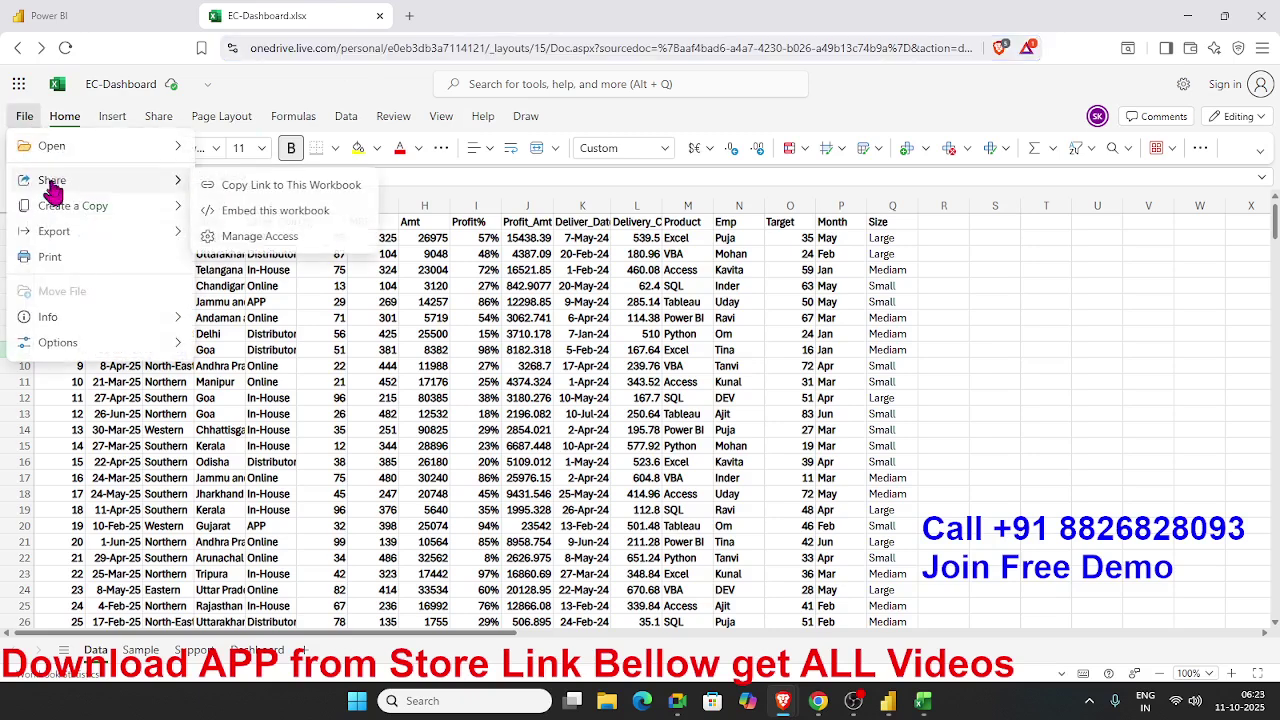
{"action": "left_click", "coordinate": [307, 197]}
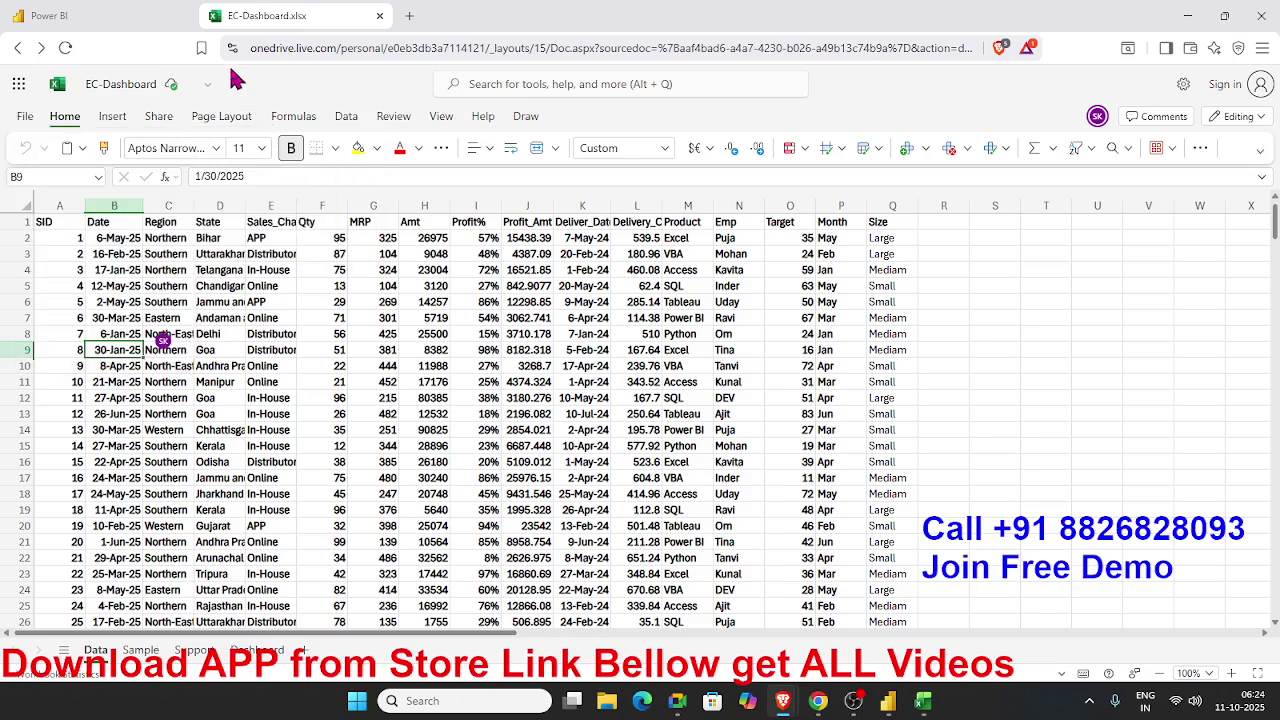
Paste the copied link over the file URL in the Power BI data source connection and retry connecting
{"action": "left_click", "coordinate": [110, 28]}
{"action": "left_click", "coordinate": [636, 296]}
{"action": "key", "text": "ctrl+a"}
{"action": "key", "text": "BackSpace"}
{"action": "key", "text": "ctrl+v"}
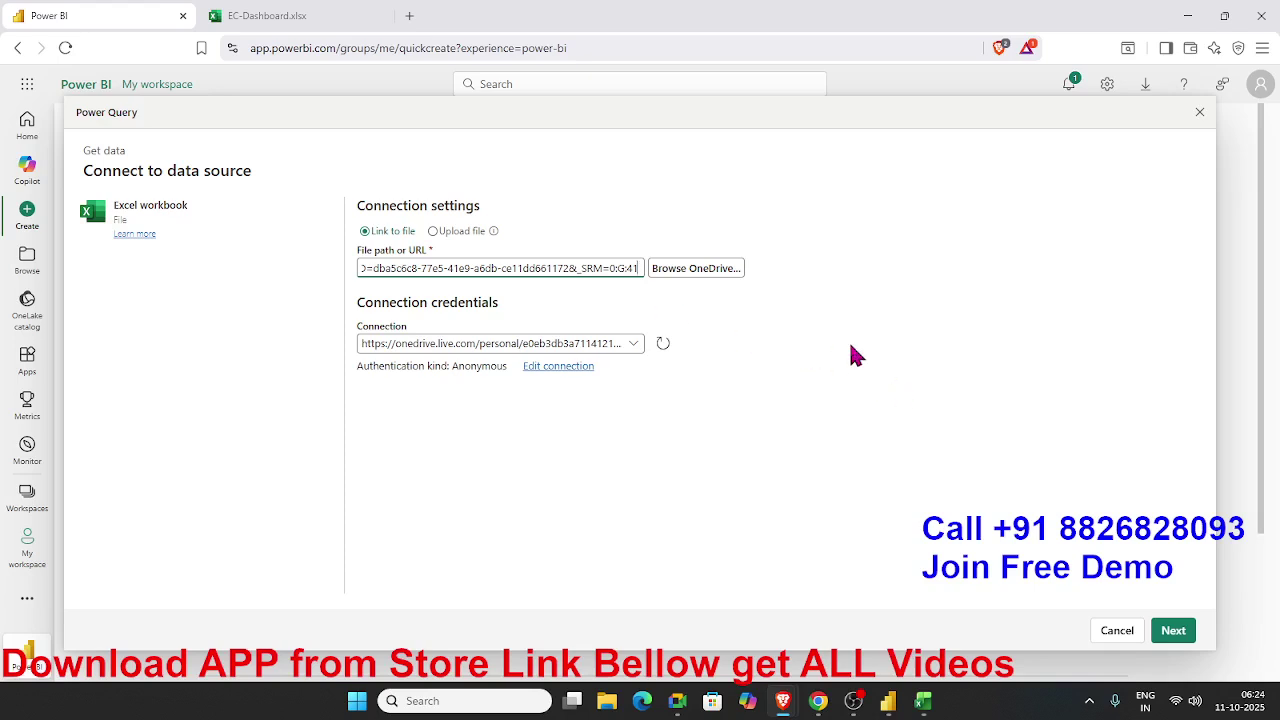
{"action": "left_click", "coordinate": [1173, 630]}
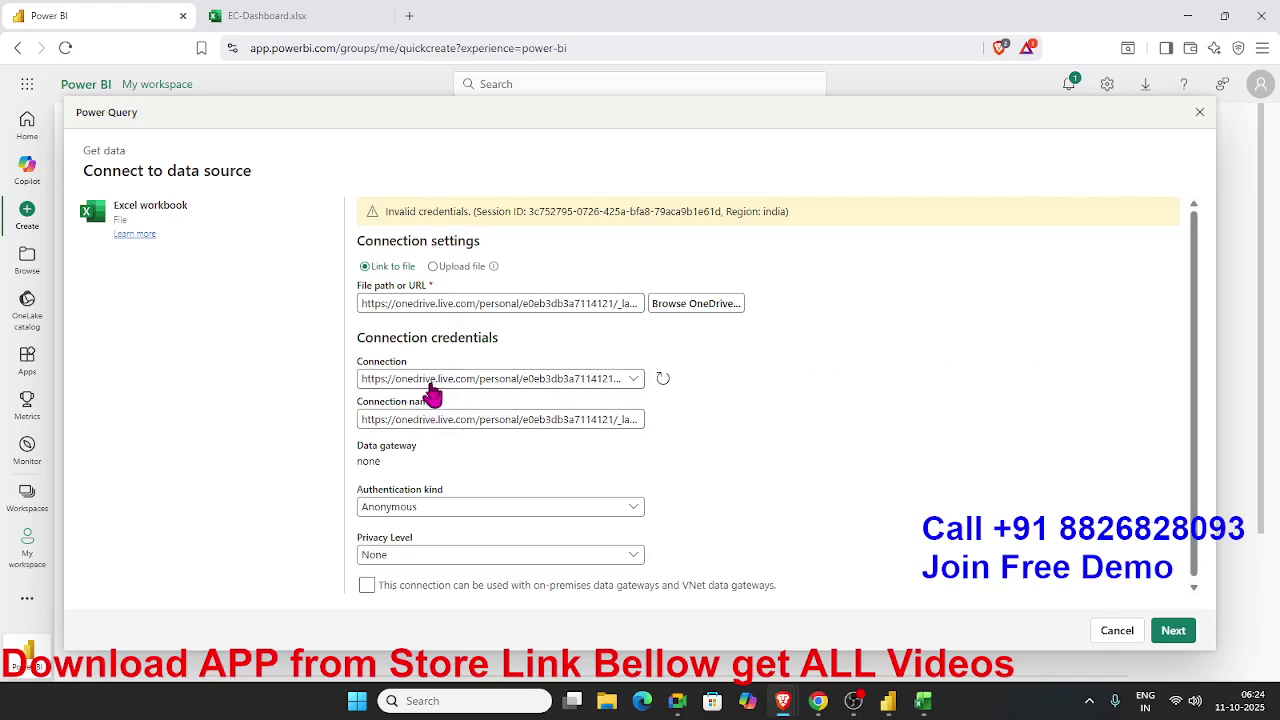
Set the connection's privacy level to Public, allow its use with on-premises and VNet data gateways, and try to connect
{"action": "scroll", "coordinate": [443, 518], "scroll_direction": "down", "scroll_amount": 1}
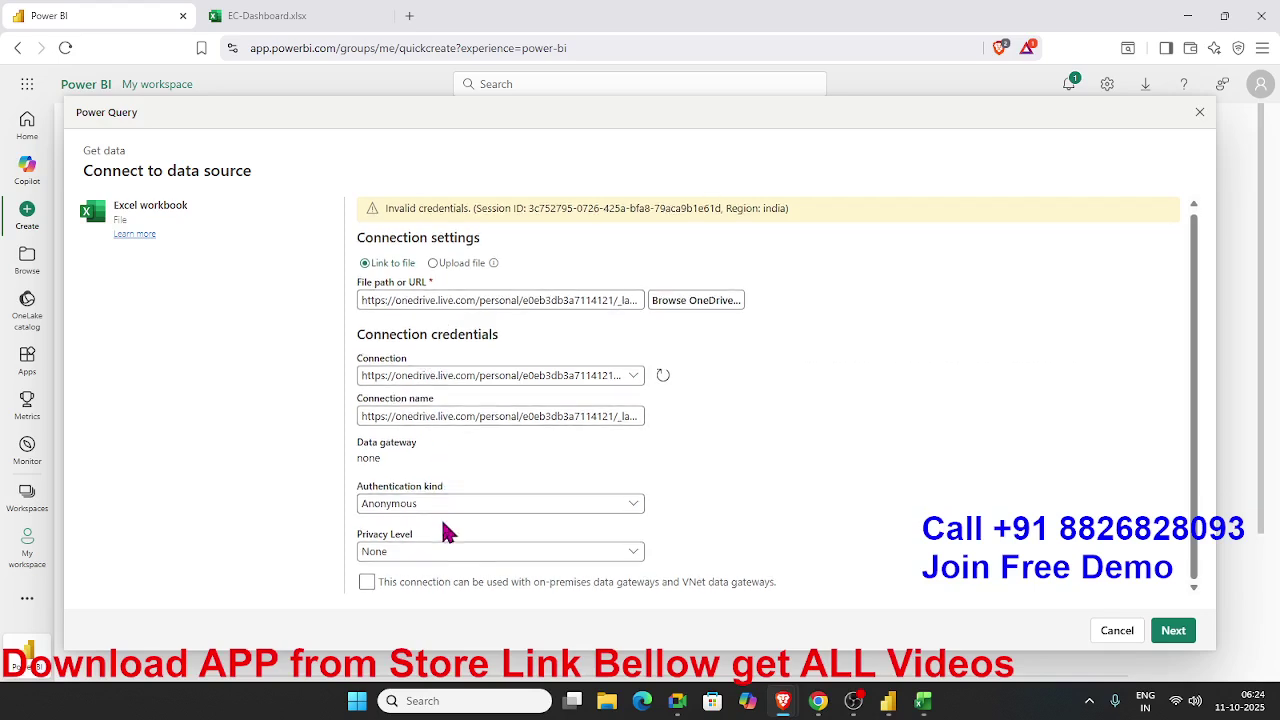
{"action": "left_click", "coordinate": [455, 560]}
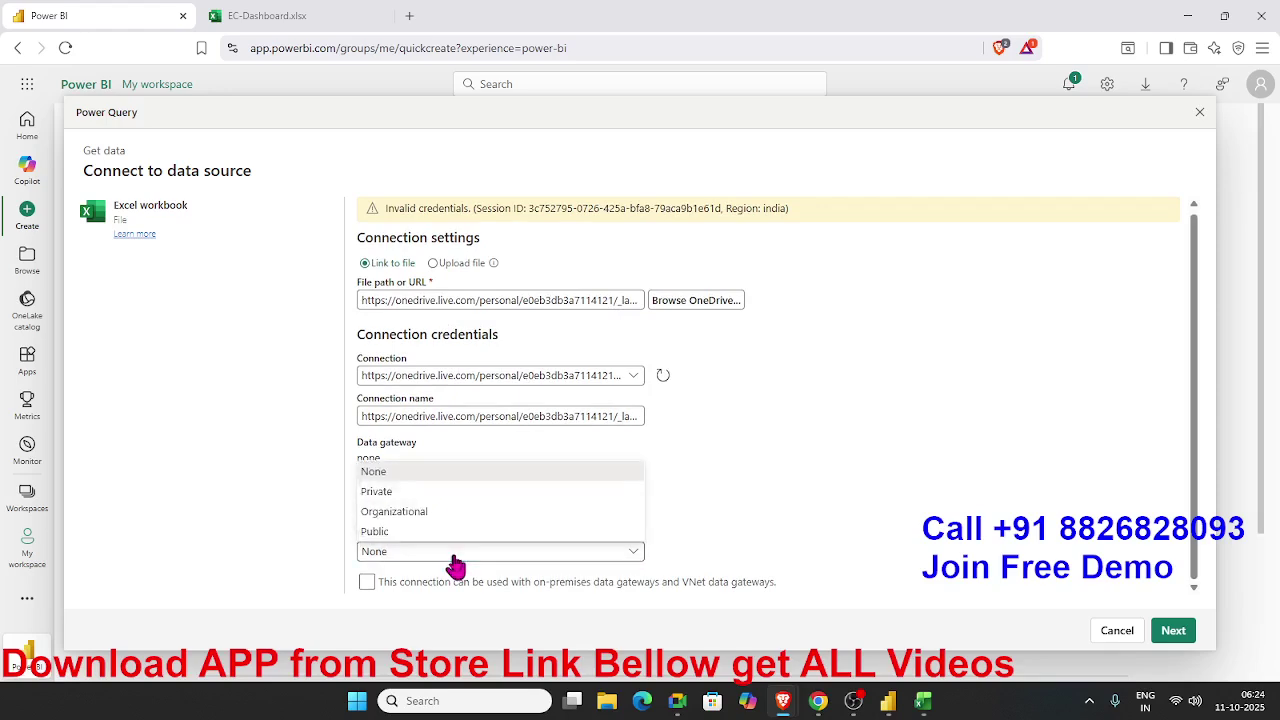
{"action": "left_click", "coordinate": [436, 533]}
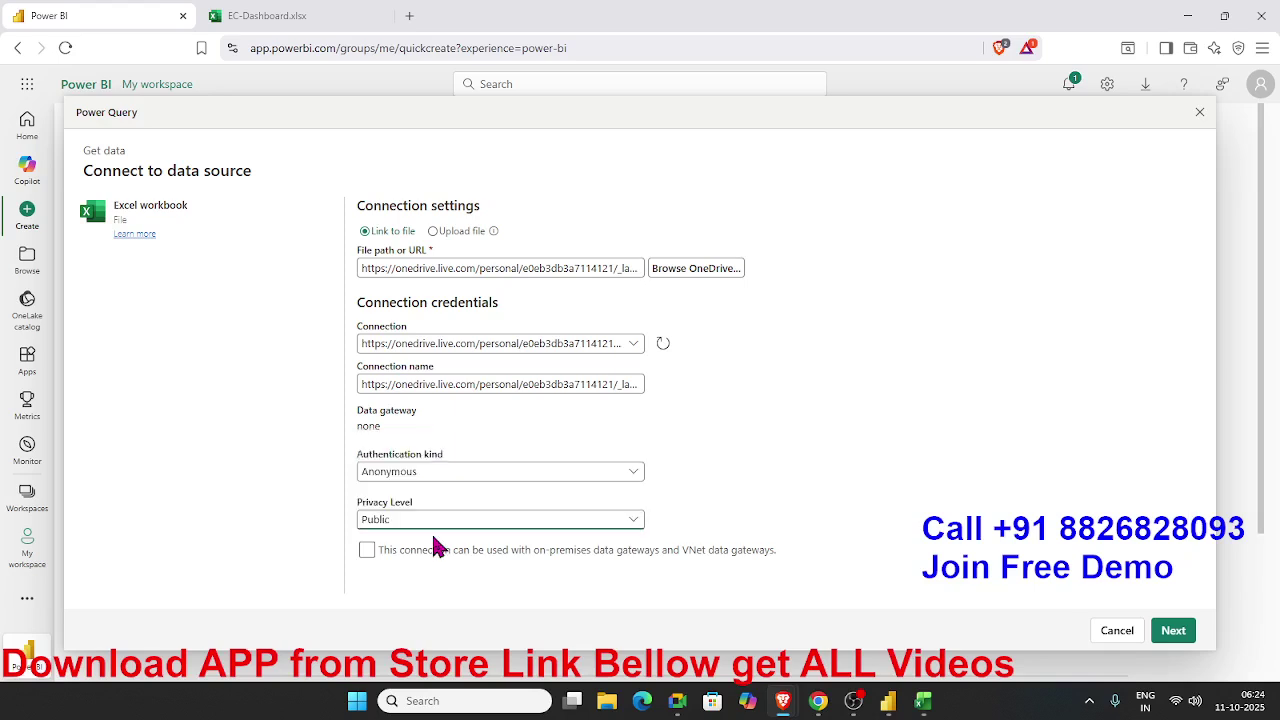
{"action": "left_click", "coordinate": [1172, 630]}
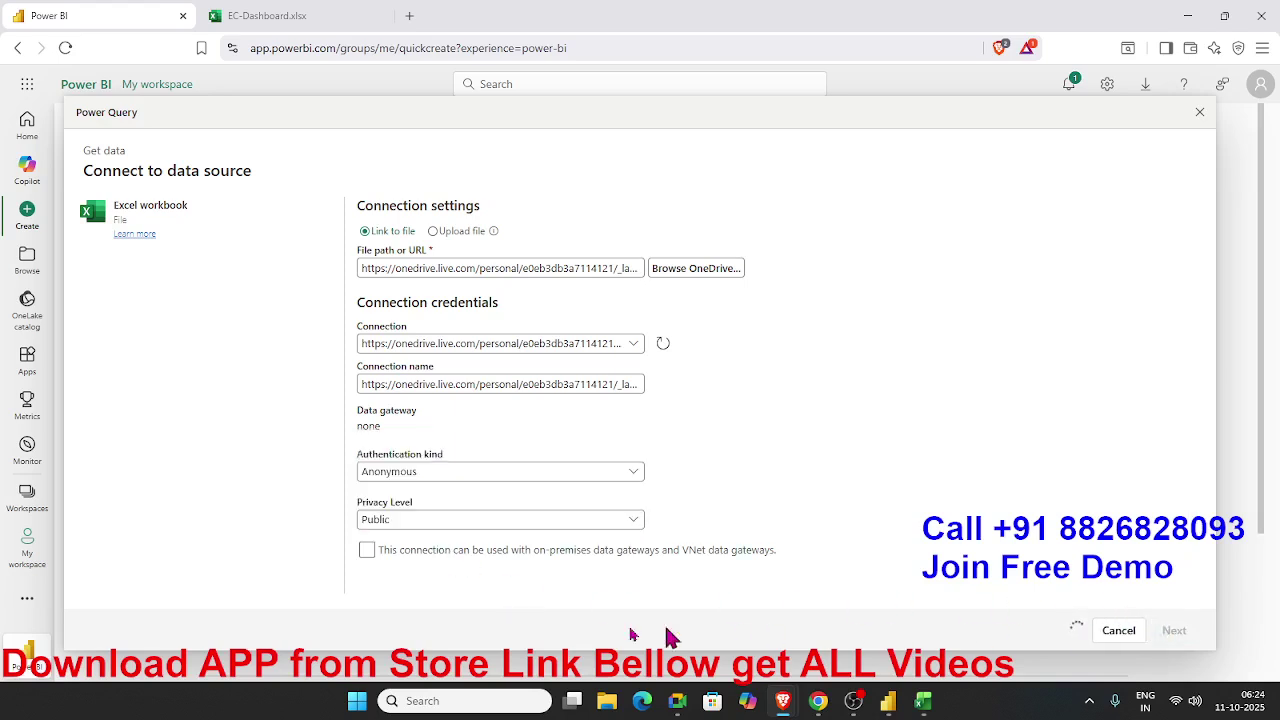
{"action": "left_click", "coordinate": [377, 587]}
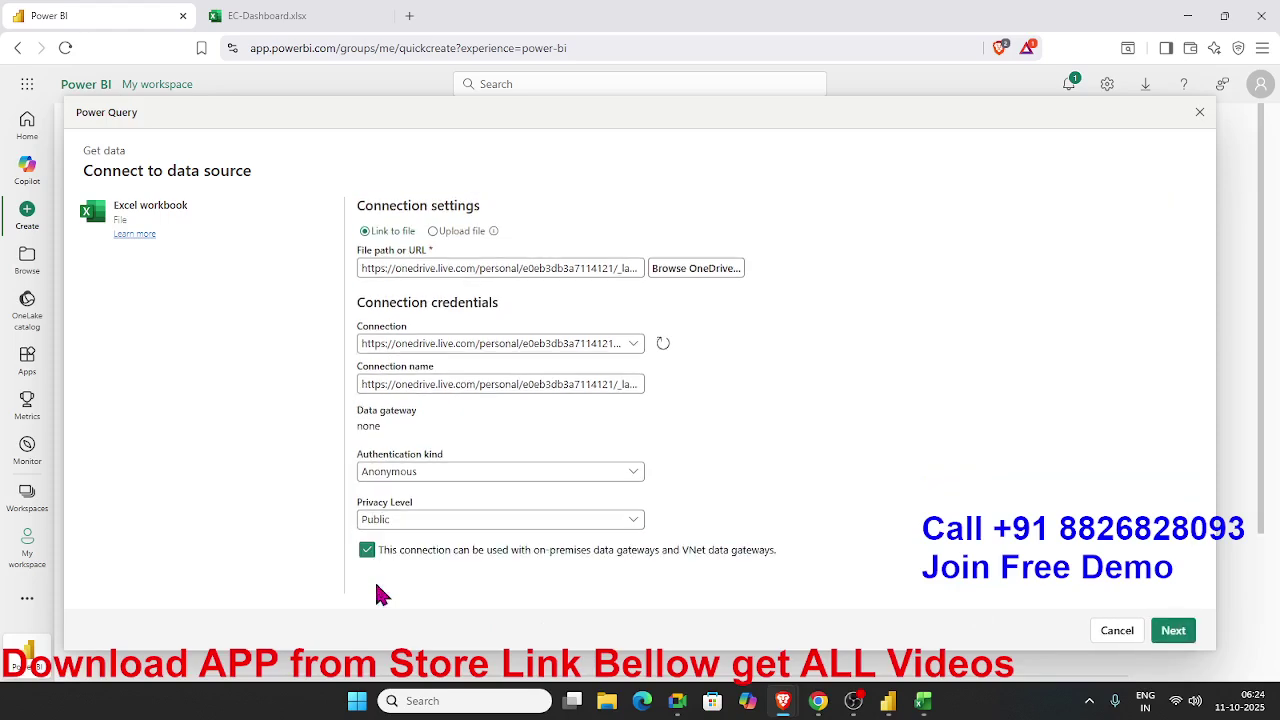
{"action": "left_click", "coordinate": [1174, 632]}
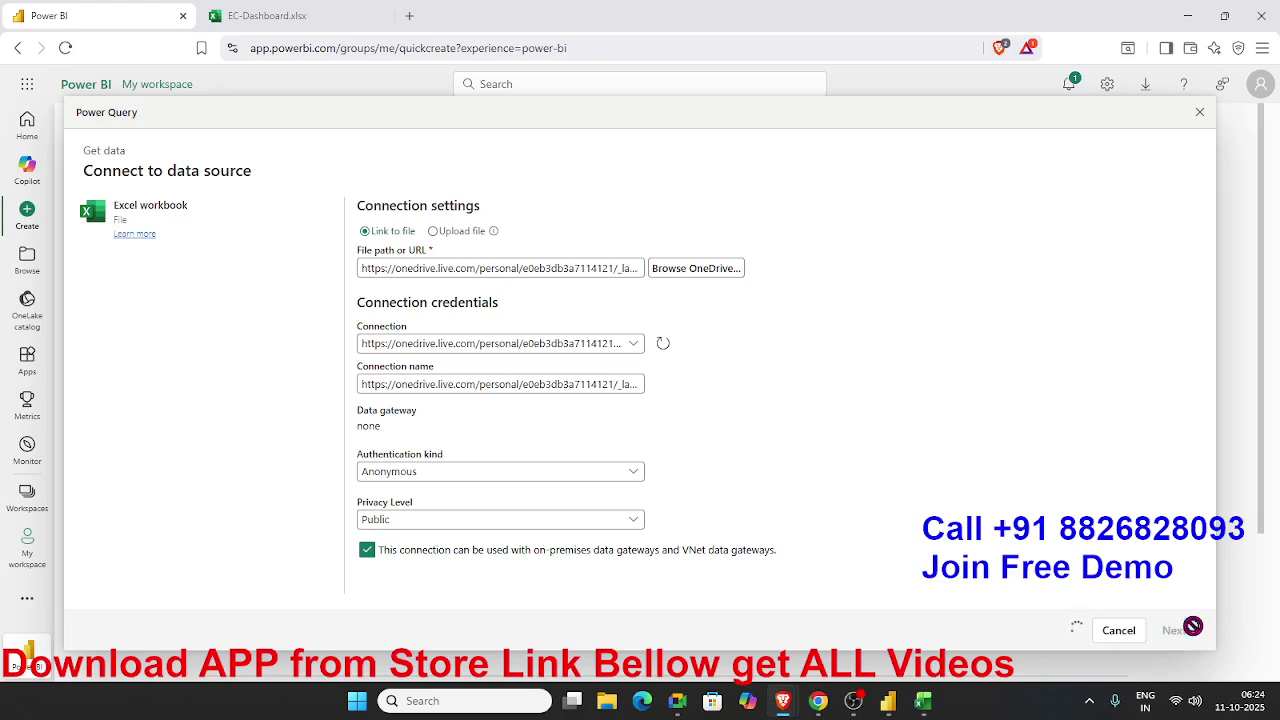
Check the share options of the EC-Dashboard workbook in Excel for the web
{"action": "left_click", "coordinate": [245, 16]}
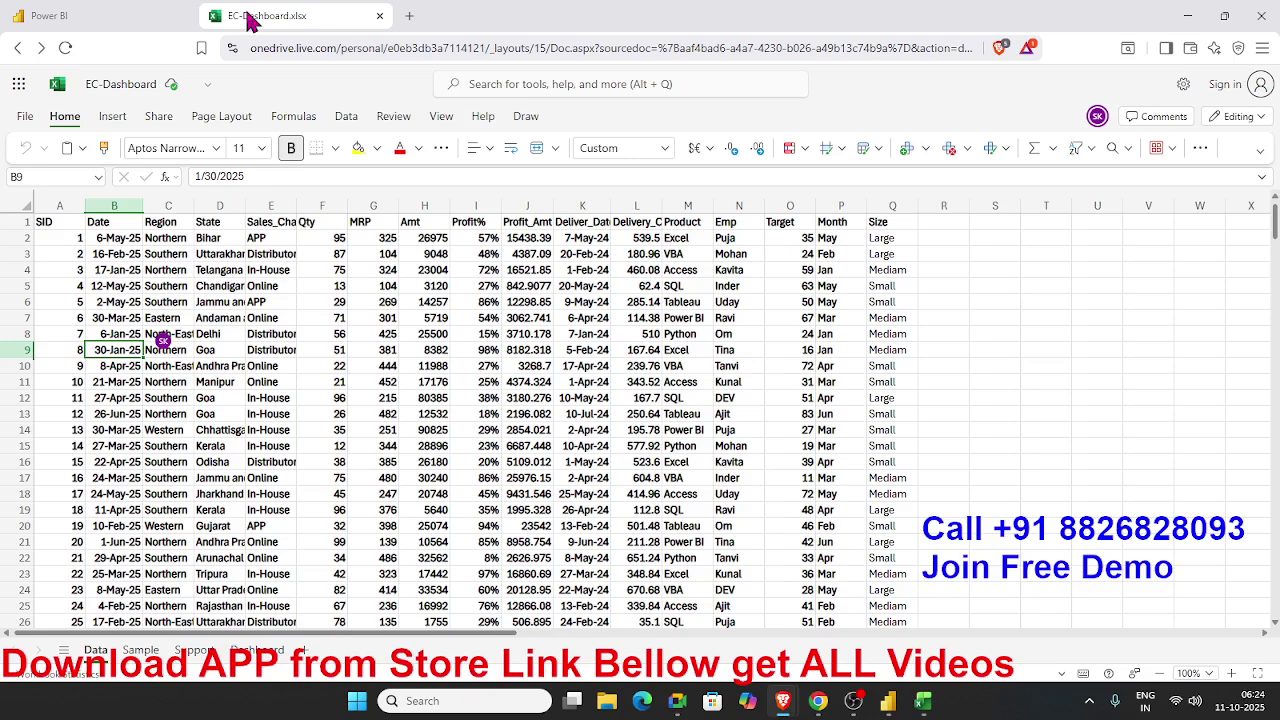
{"action": "left_click", "coordinate": [24, 116]}
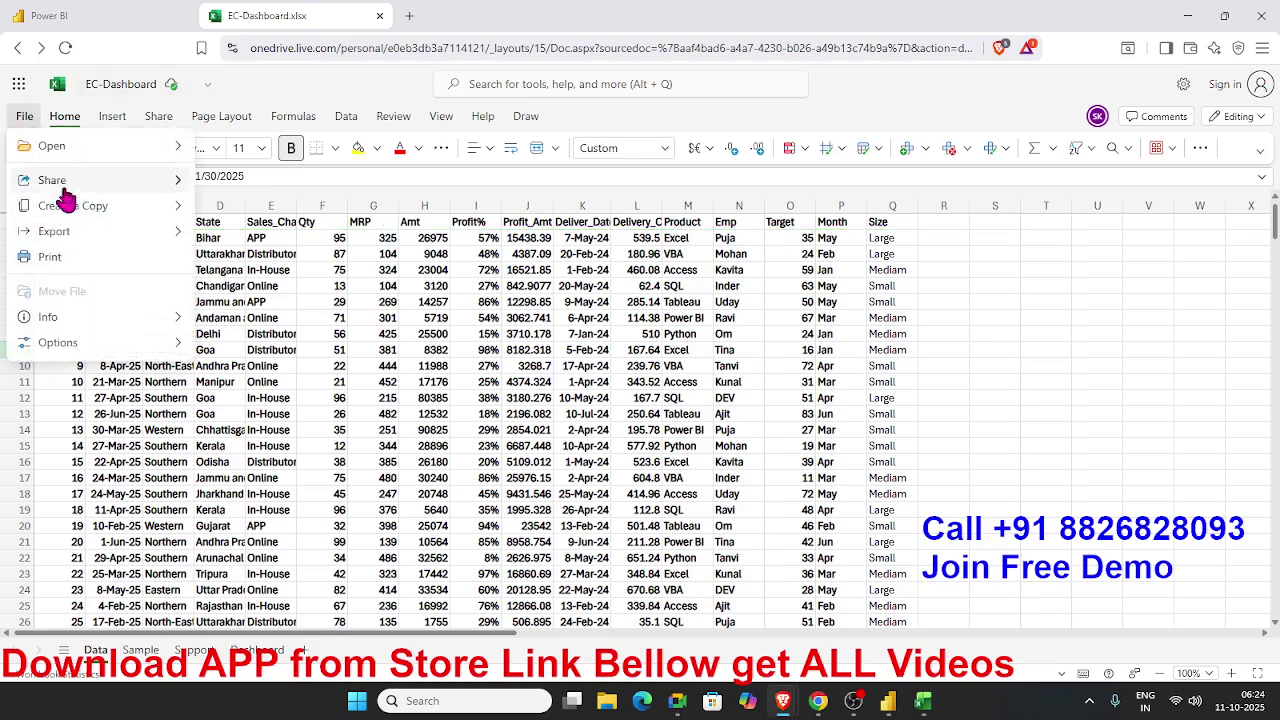
{"action": "mouse_move", "coordinate": [62, 186]}
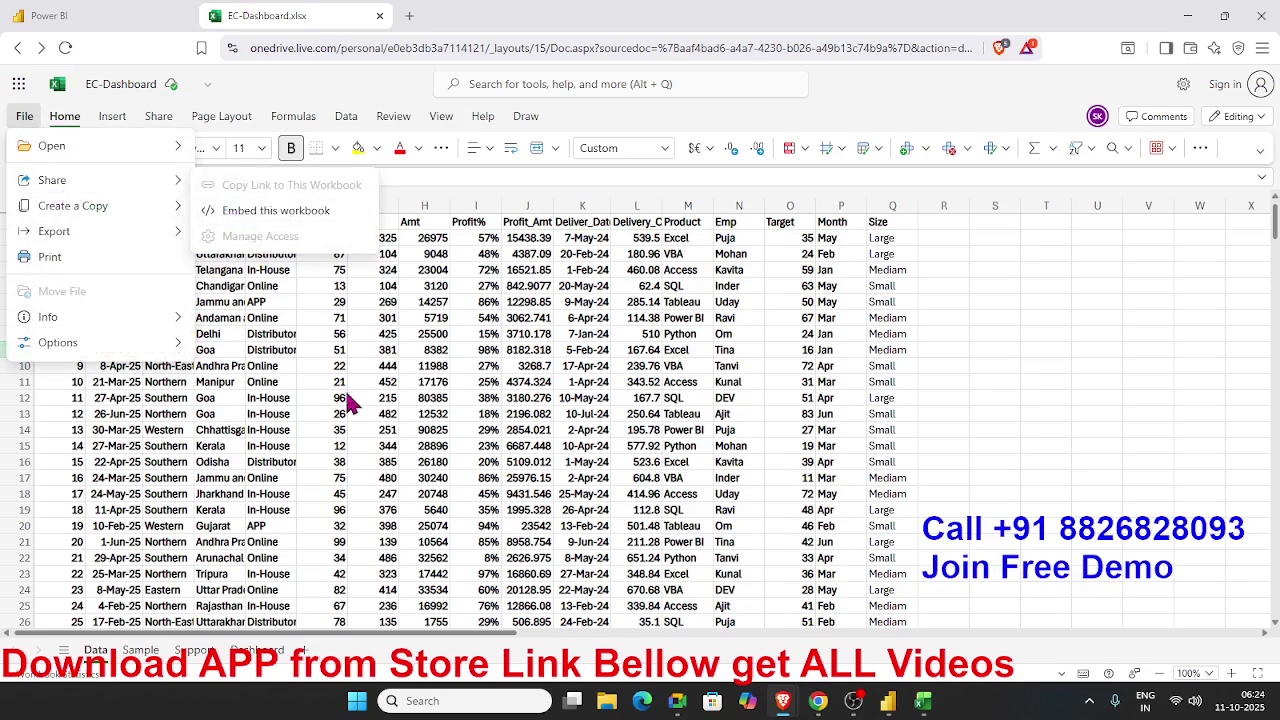
{"action": "left_click", "coordinate": [1099, 118]}
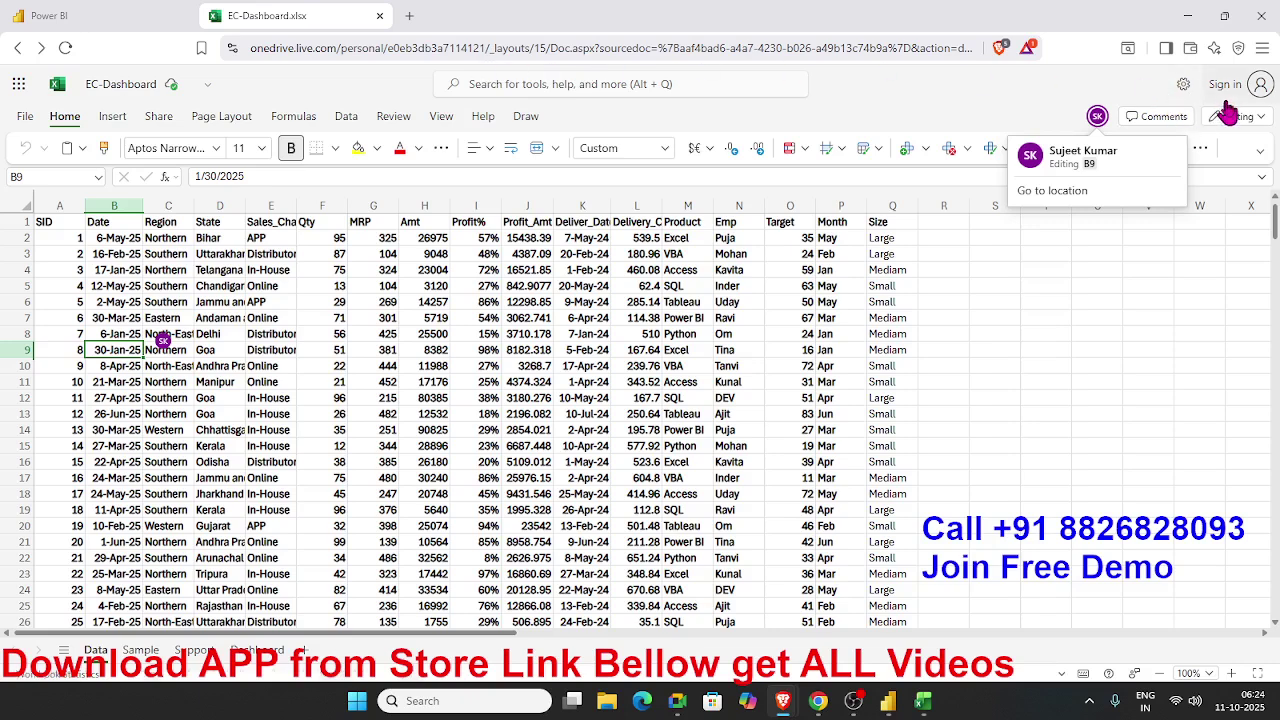
{"action": "left_click", "coordinate": [1257, 91]}
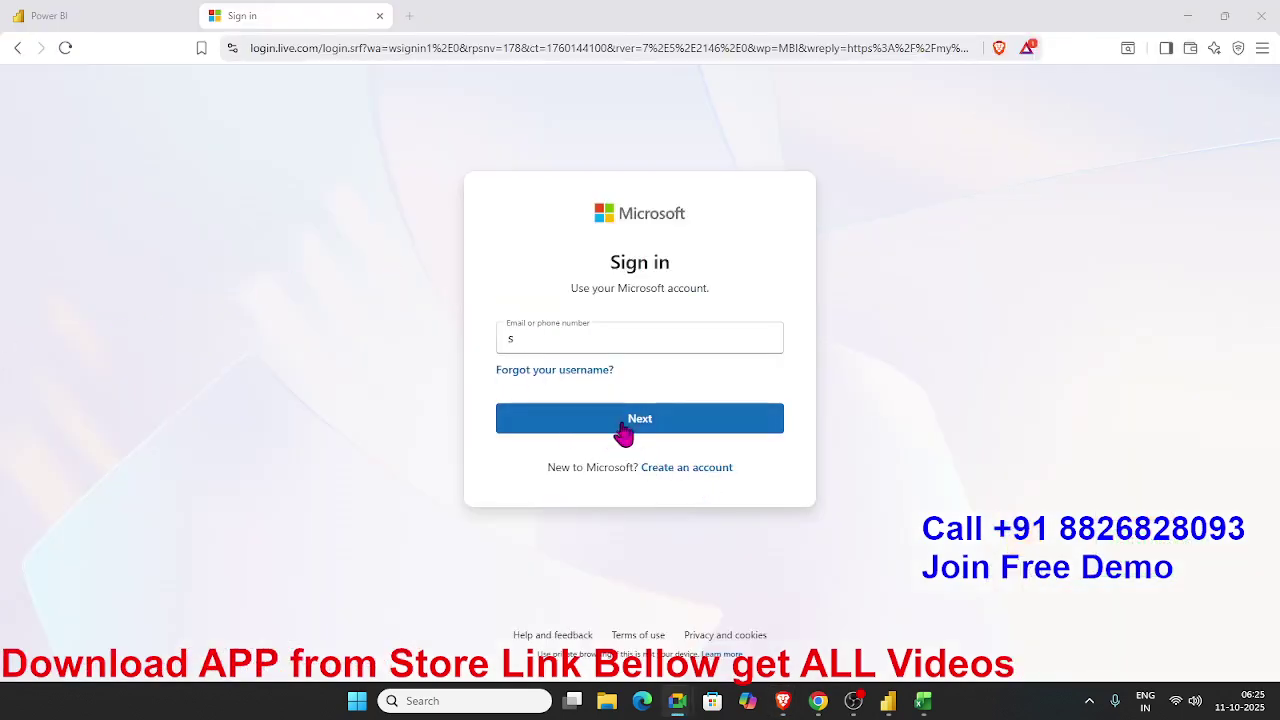
{"action": "left_click", "coordinate": [567, 333]}
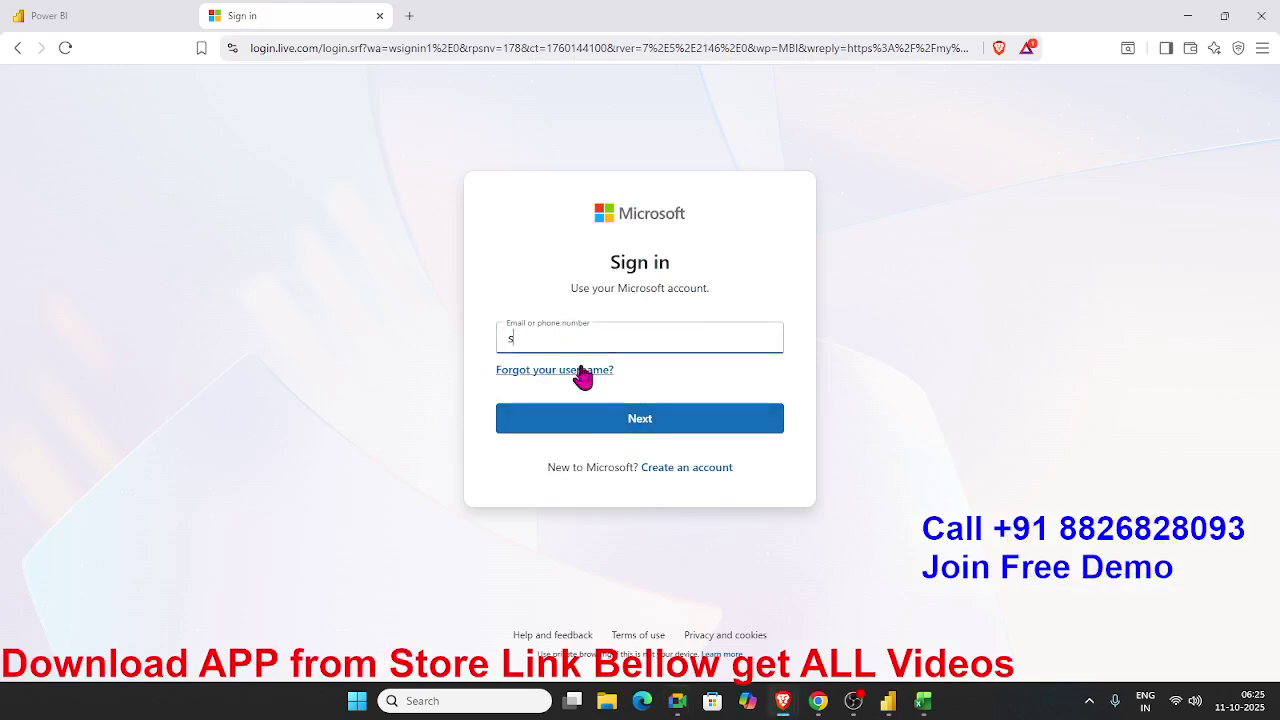
{"action": "left_click", "coordinate": [291, 52]}
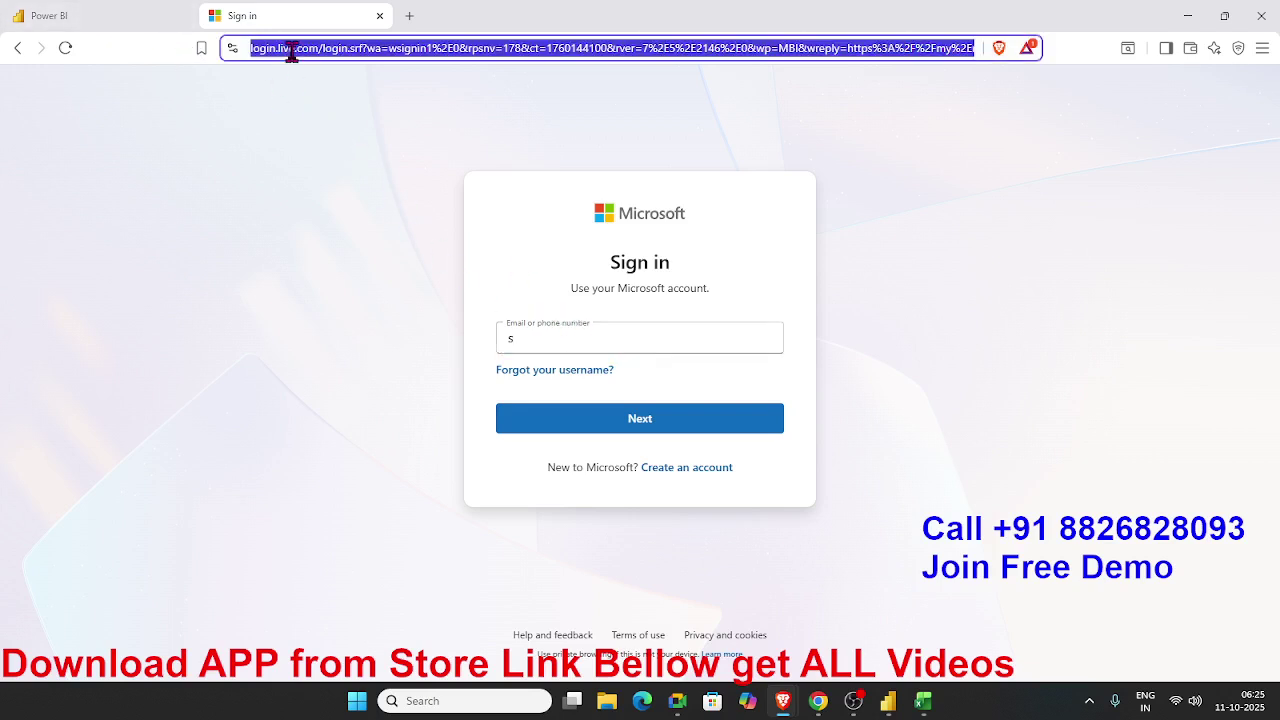
Open the M365 Copilot web app in a new browser tab and show its Apps page
{"action": "left_click", "coordinate": [409, 16]}
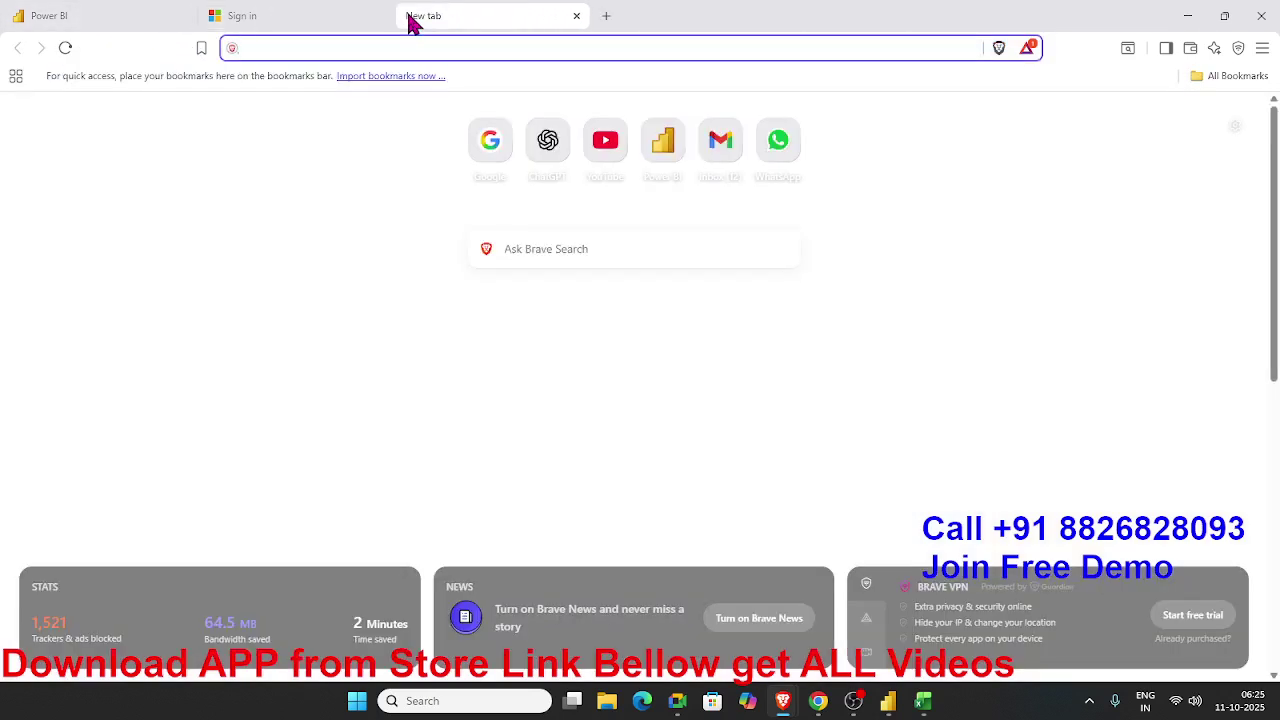
{"action": "type", "text": "365"}
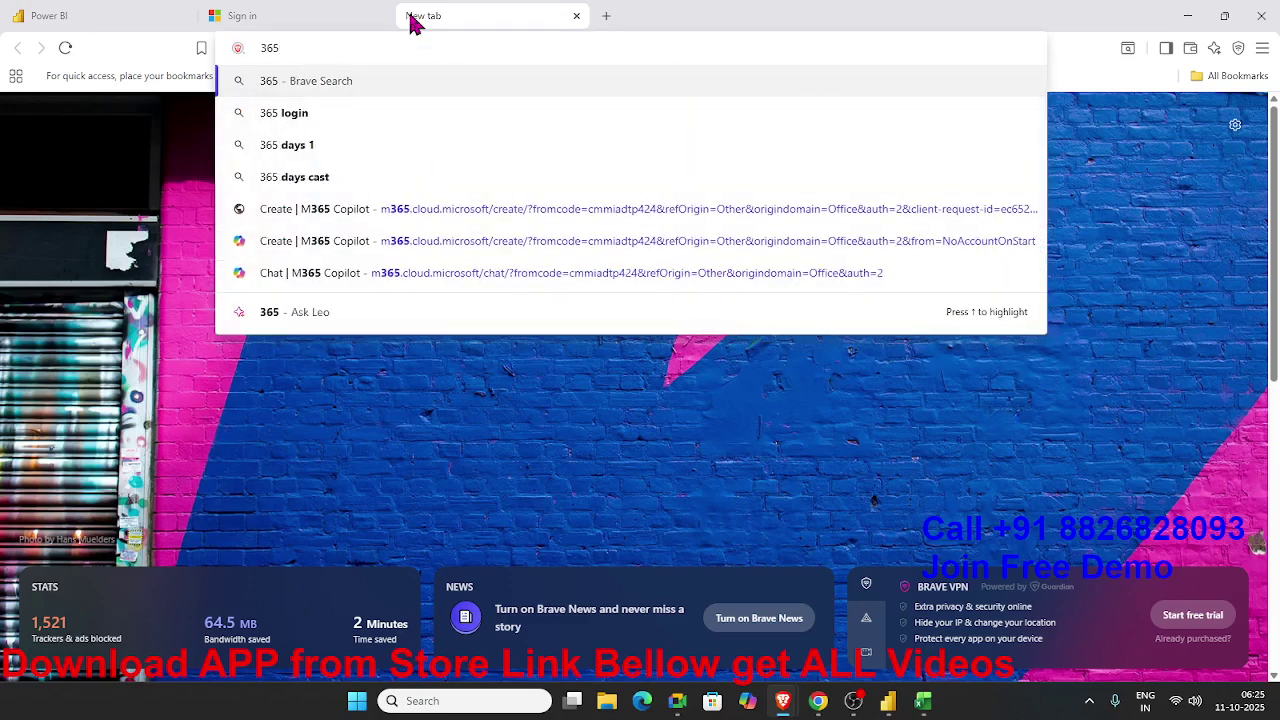
{"action": "left_click", "coordinate": [379, 219]}
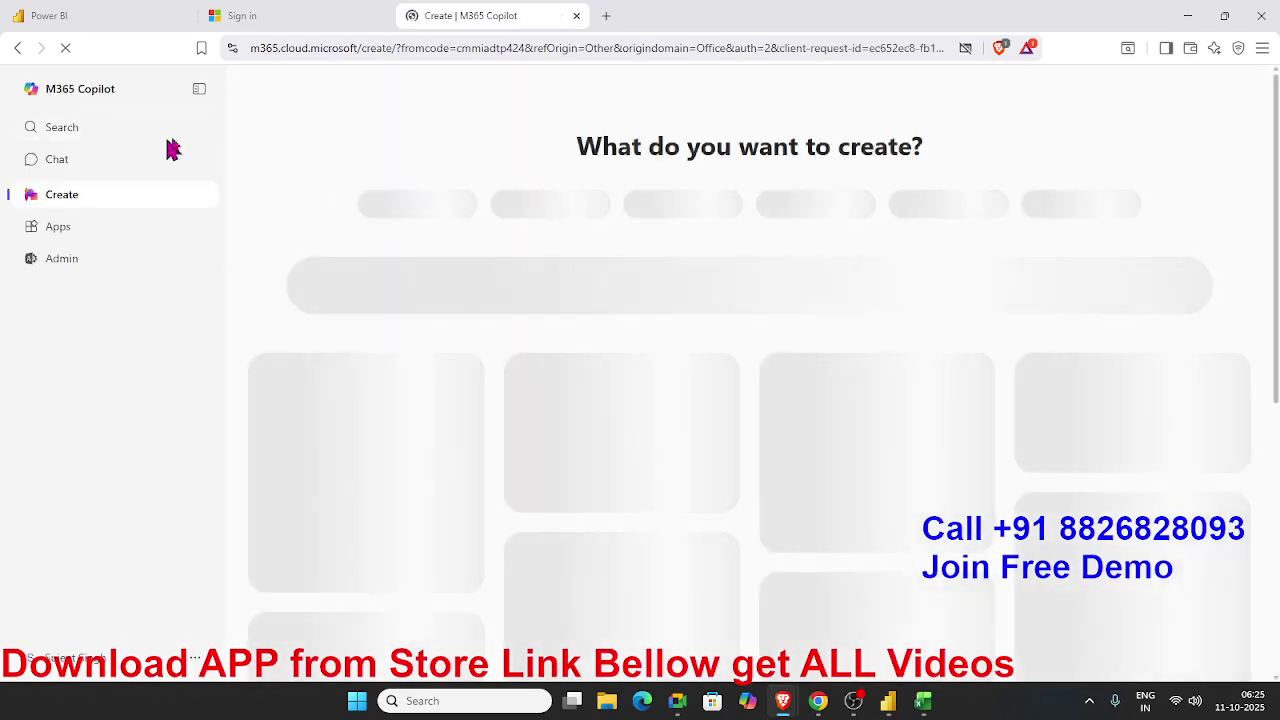
{"action": "left_click", "coordinate": [62, 232]}
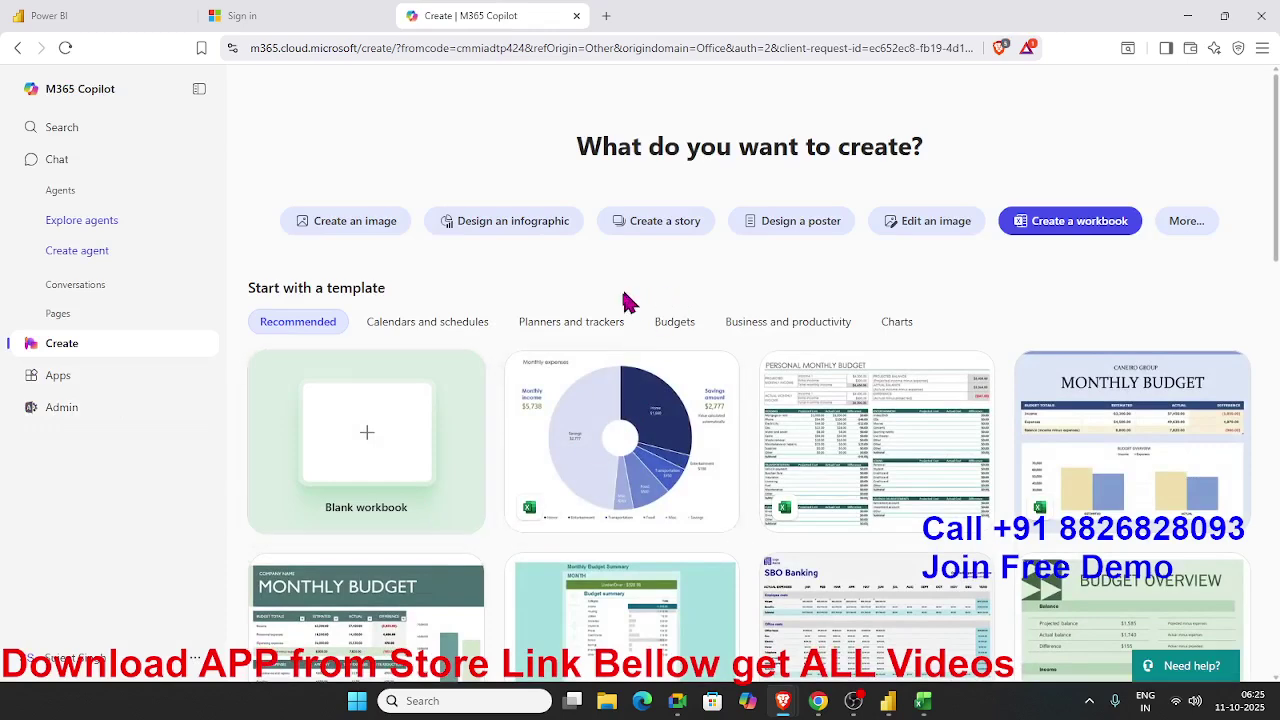
{"action": "left_click", "coordinate": [64, 383]}
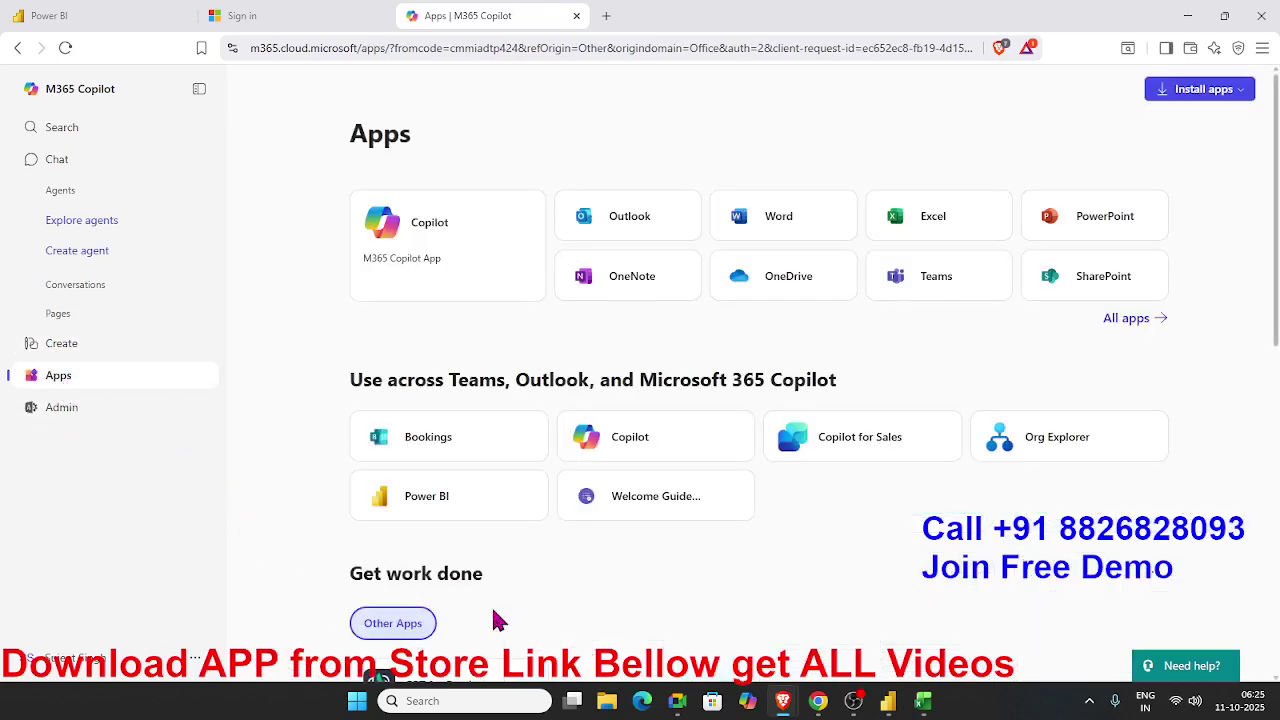
Open OneDrive from the Microsoft 365 Apps page
{"action": "scroll", "coordinate": [854, 409], "scroll_direction": "down", "scroll_amount": 1}
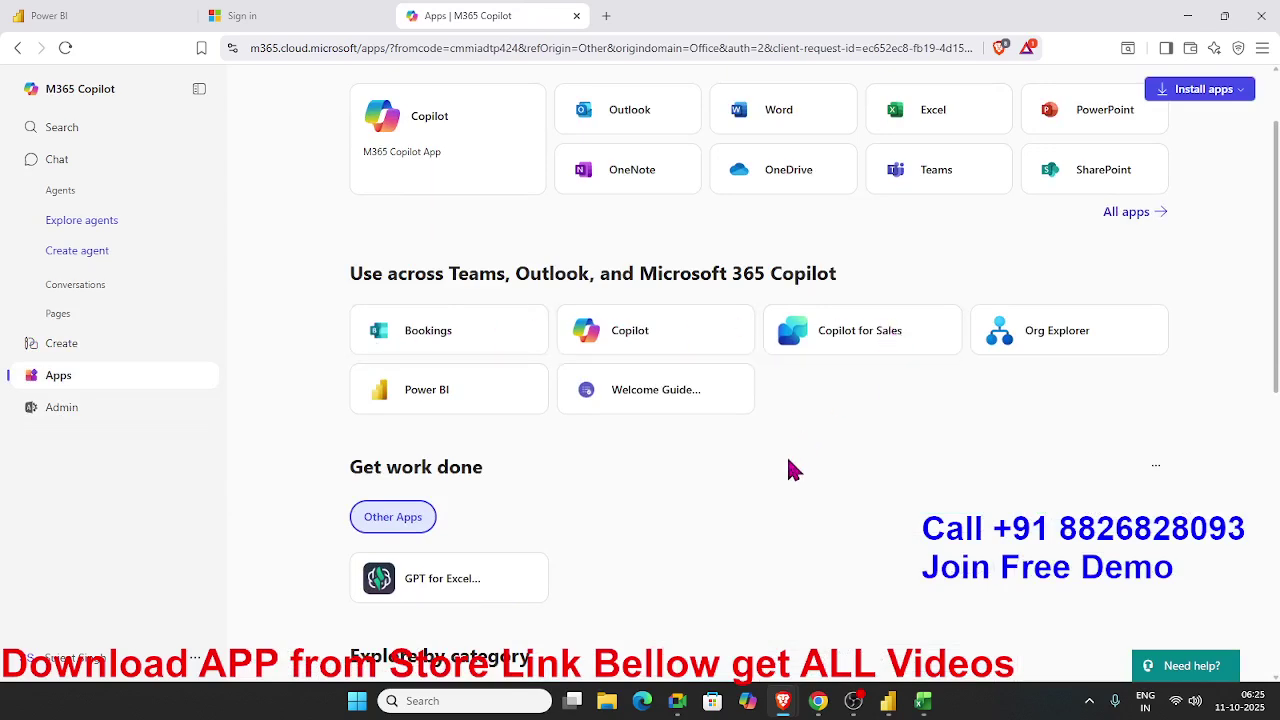
{"action": "scroll", "coordinate": [786, 466], "scroll_direction": "up", "scroll_amount": 1}
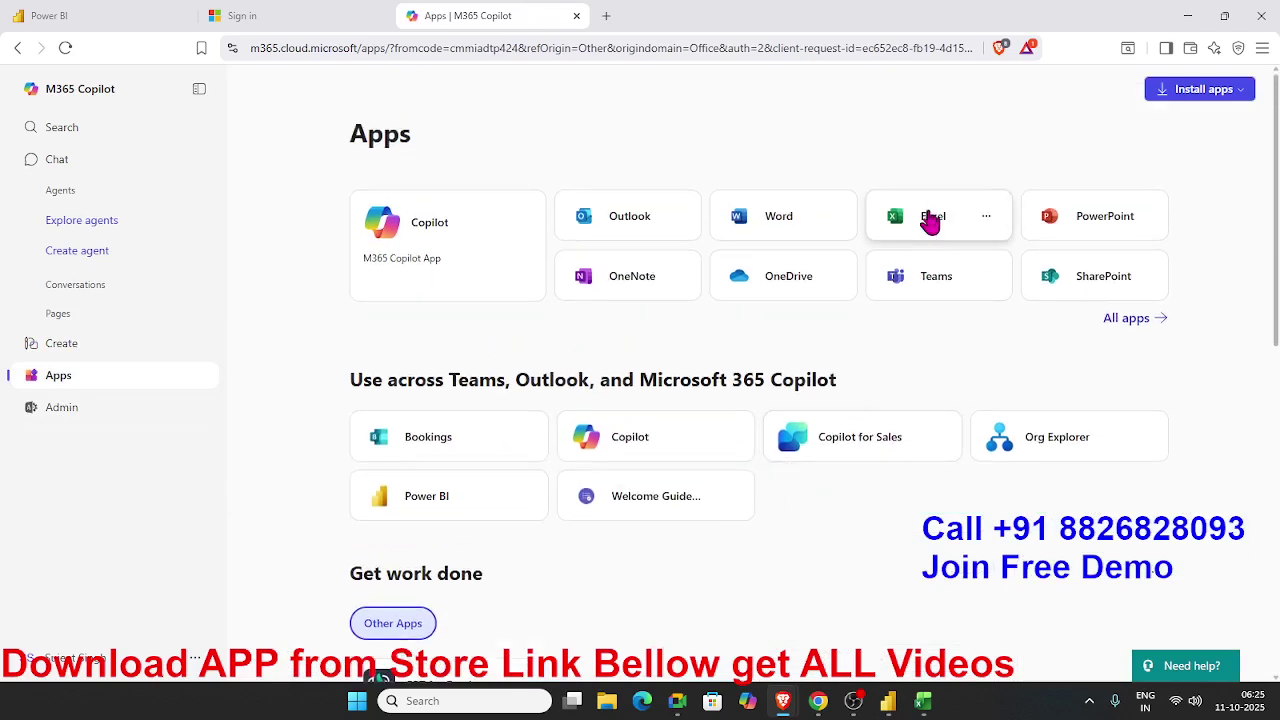
{"action": "left_click", "coordinate": [930, 220]}
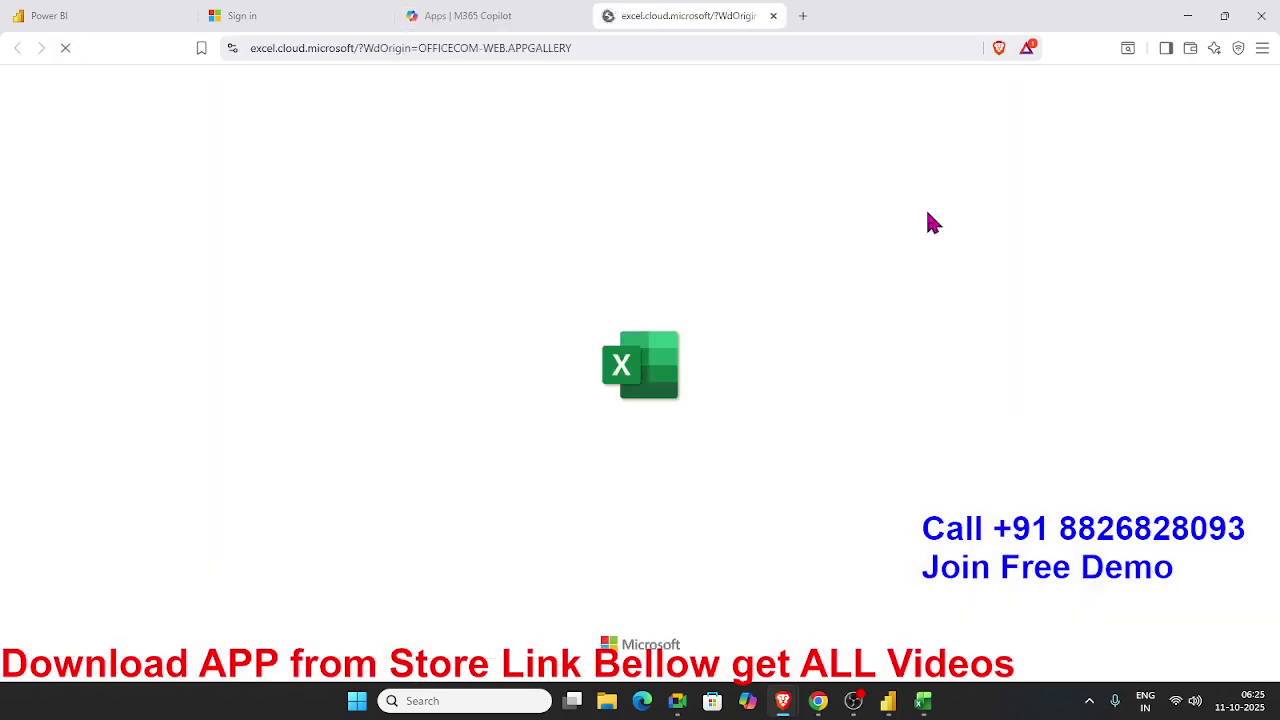
{"action": "left_click", "coordinate": [486, 17]}
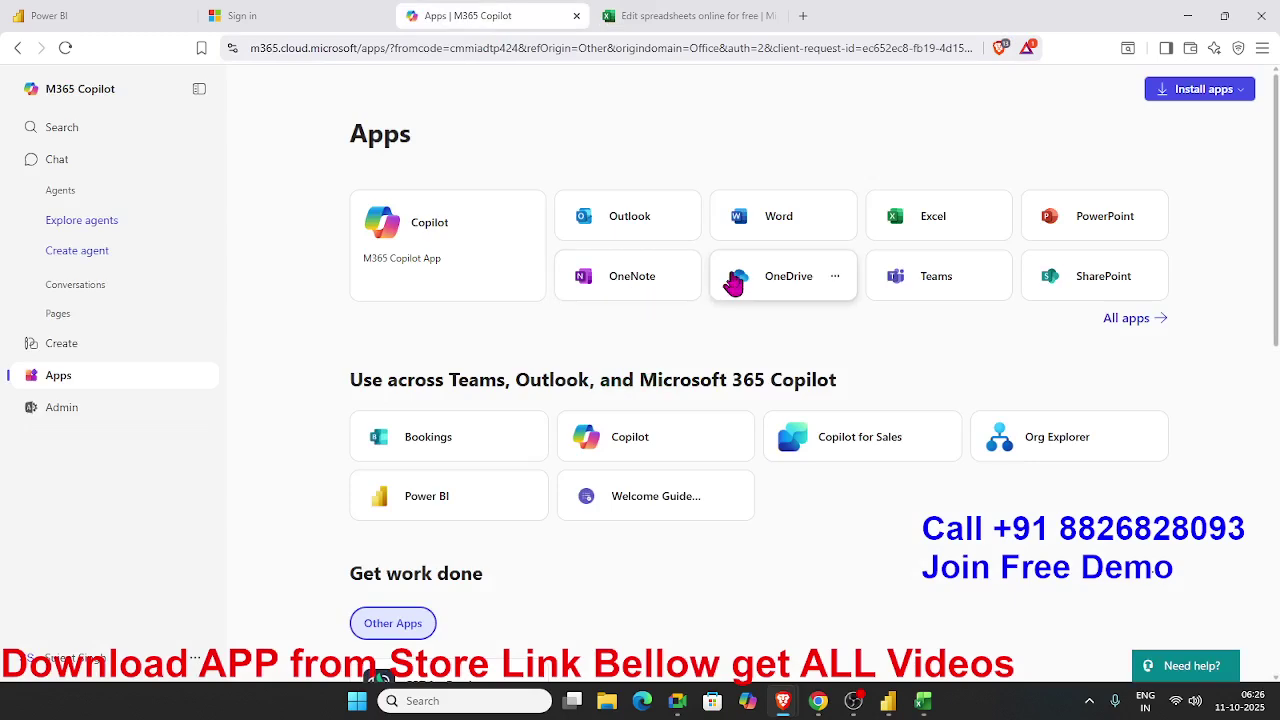
{"action": "left_click", "coordinate": [731, 278]}
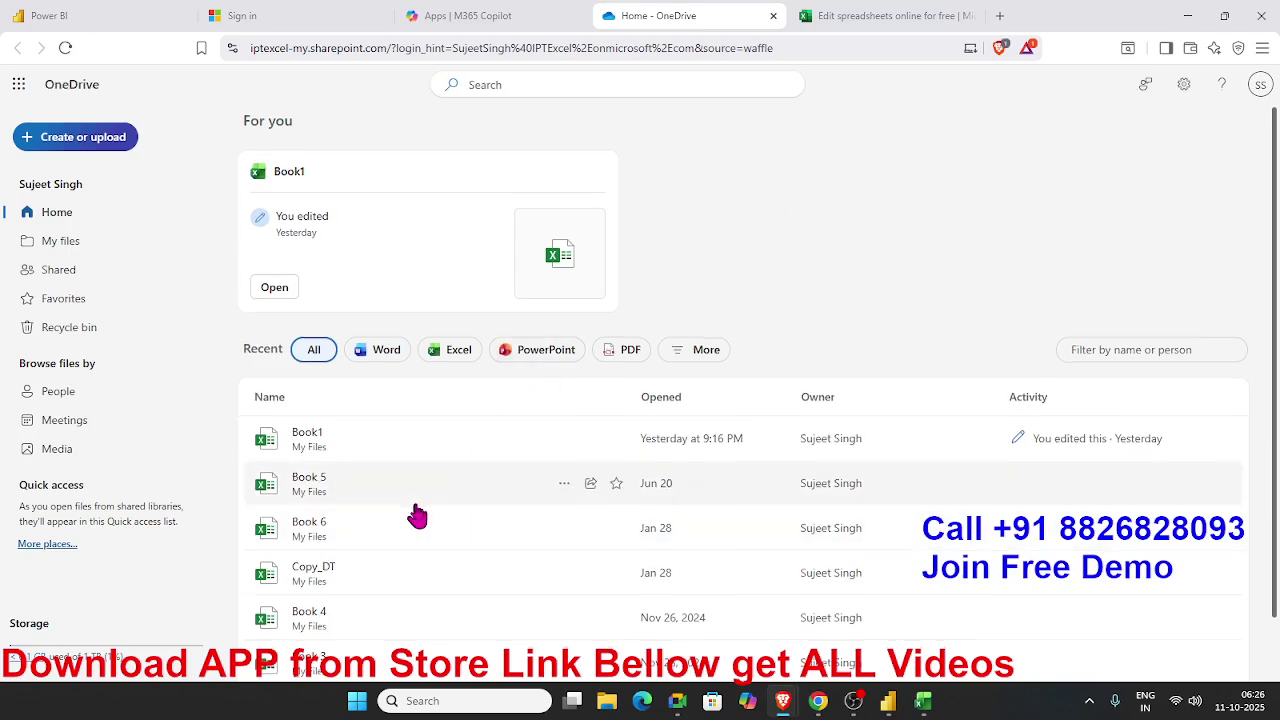
Show My files in OneDrive, accept the Microsoft account sign-in request, and look through the stored files
{"action": "scroll", "coordinate": [414, 517], "scroll_direction": "down", "scroll_amount": 1}
{"action": "scroll", "coordinate": [348, 595], "scroll_direction": "up", "scroll_amount": 1}
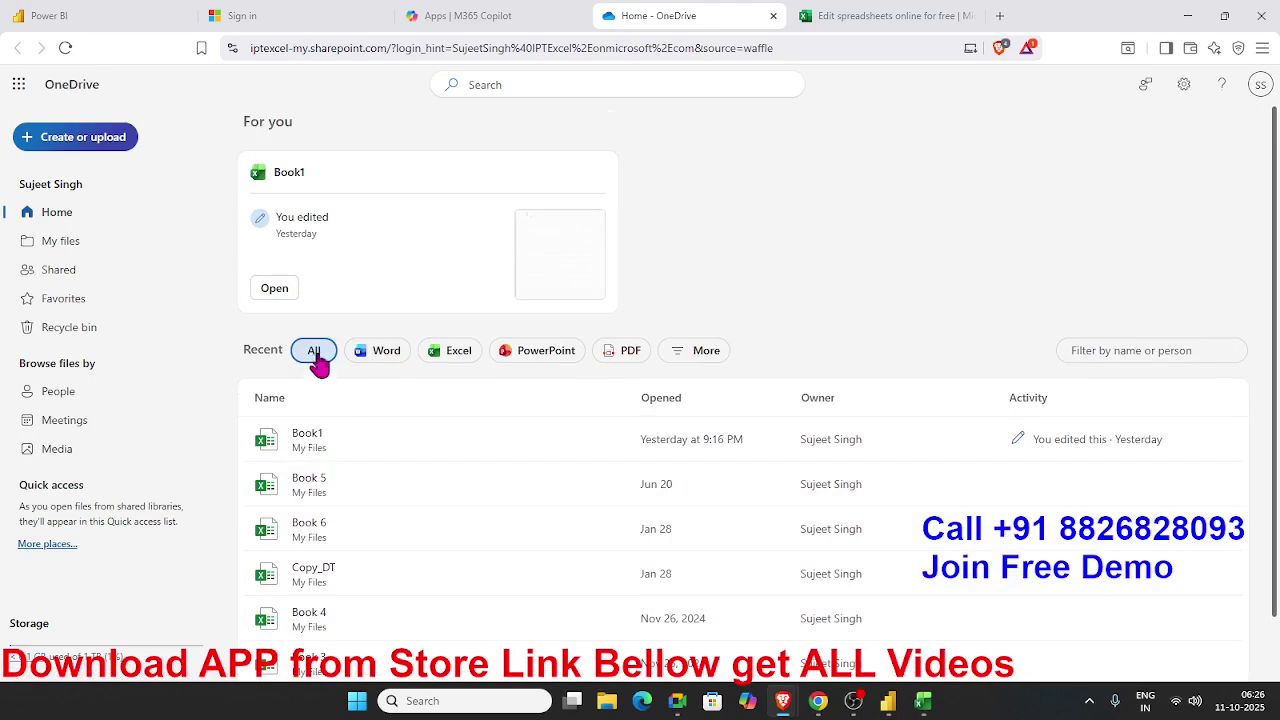
{"action": "left_click", "coordinate": [702, 350]}
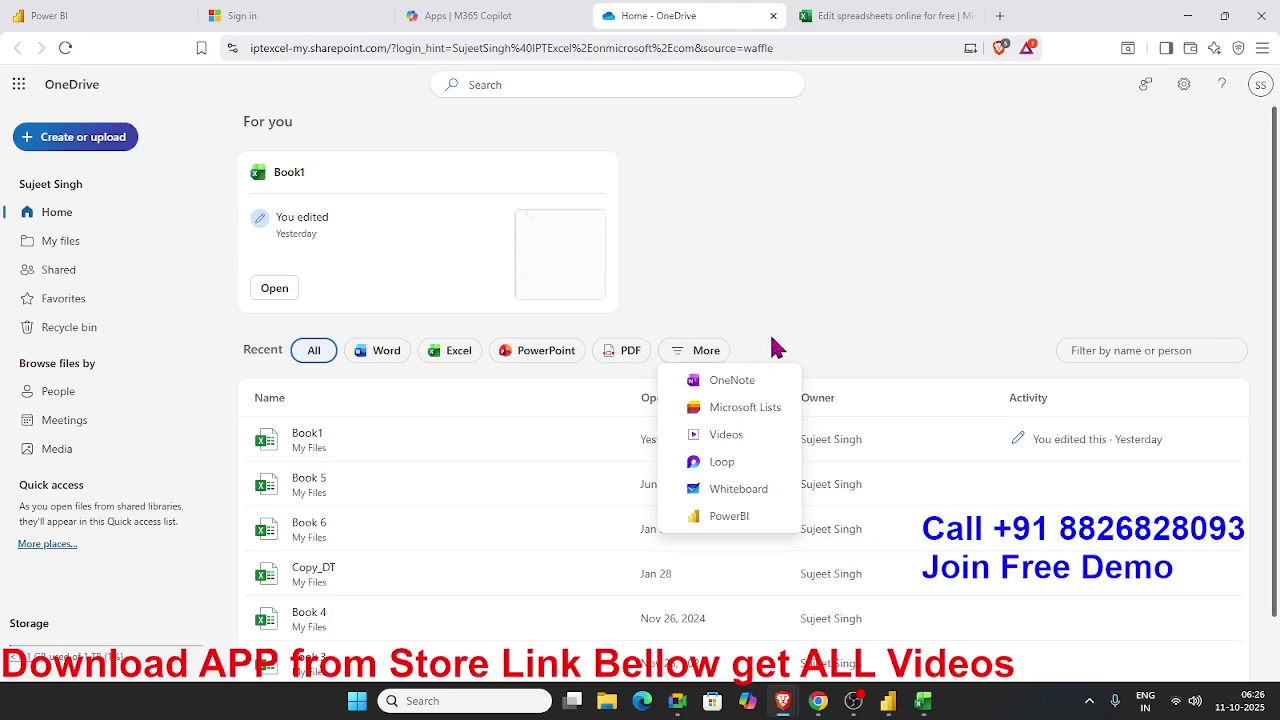
{"action": "left_click", "coordinate": [835, 297]}
{"action": "left_click", "coordinate": [88, 246]}
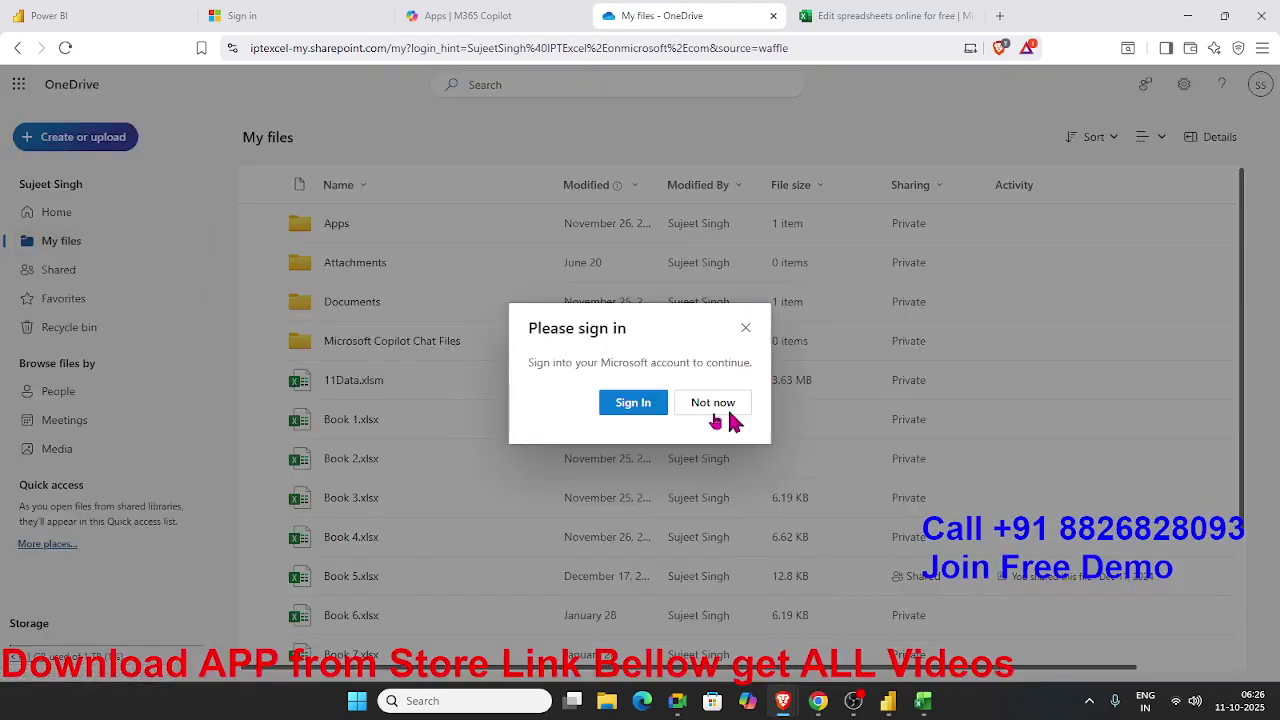
{"action": "left_click", "coordinate": [620, 408]}
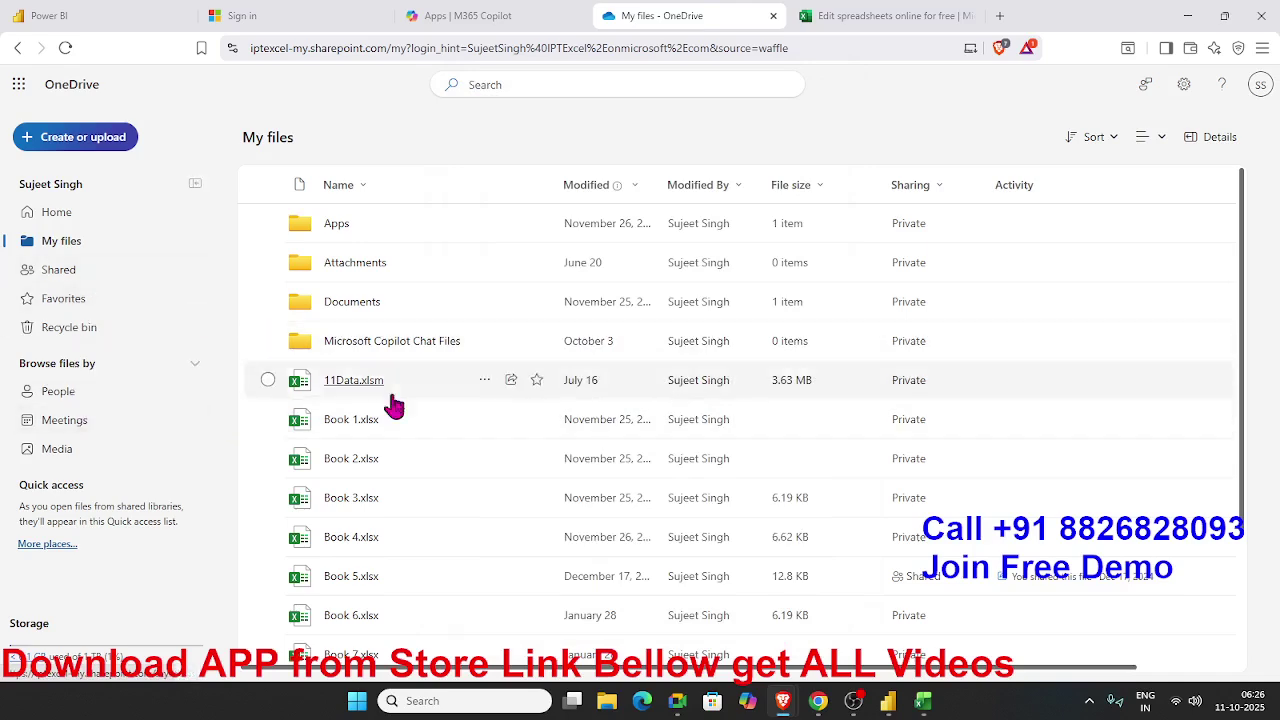
{"action": "scroll", "coordinate": [448, 452], "scroll_direction": "down", "scroll_amount": 2}
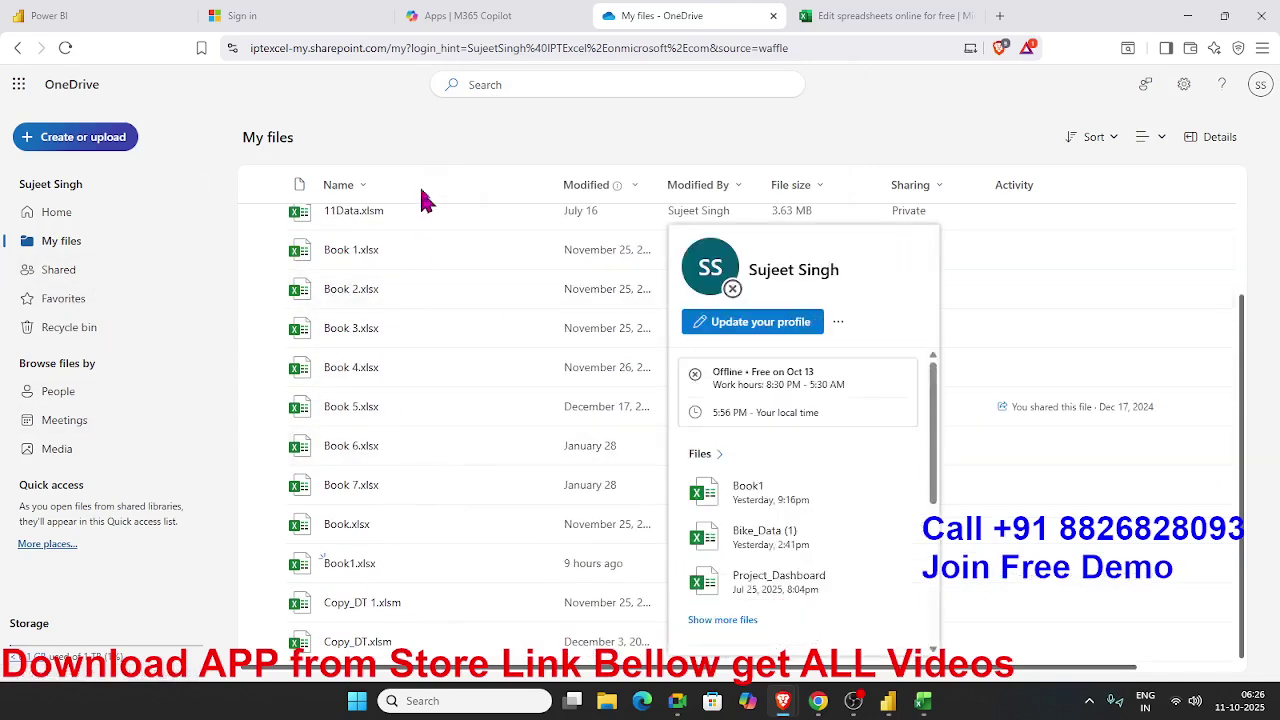
{"action": "scroll", "coordinate": [430, 280], "scroll_direction": "up", "scroll_amount": 2}
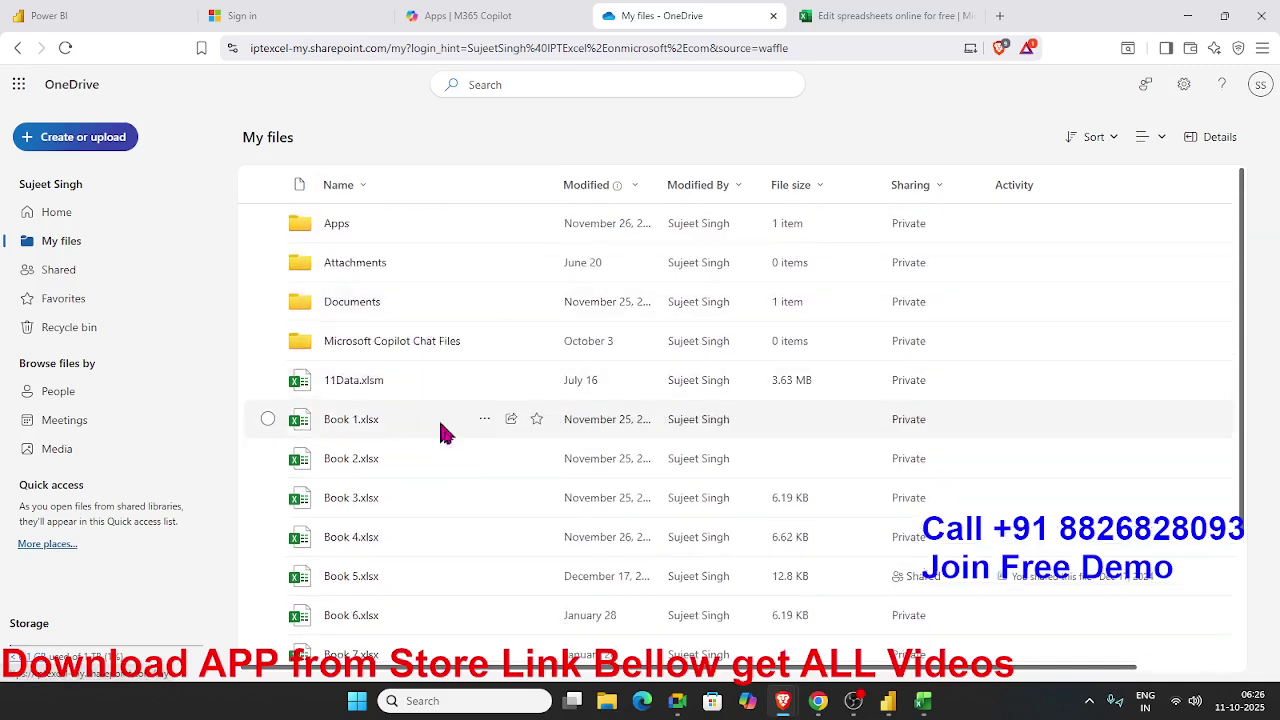
Upload the EC-Dashbord workbook from the Downloads folder to My files, finding it by searching for EC
{"action": "left_click", "coordinate": [70, 145]}
{"action": "left_click", "coordinate": [95, 222]}
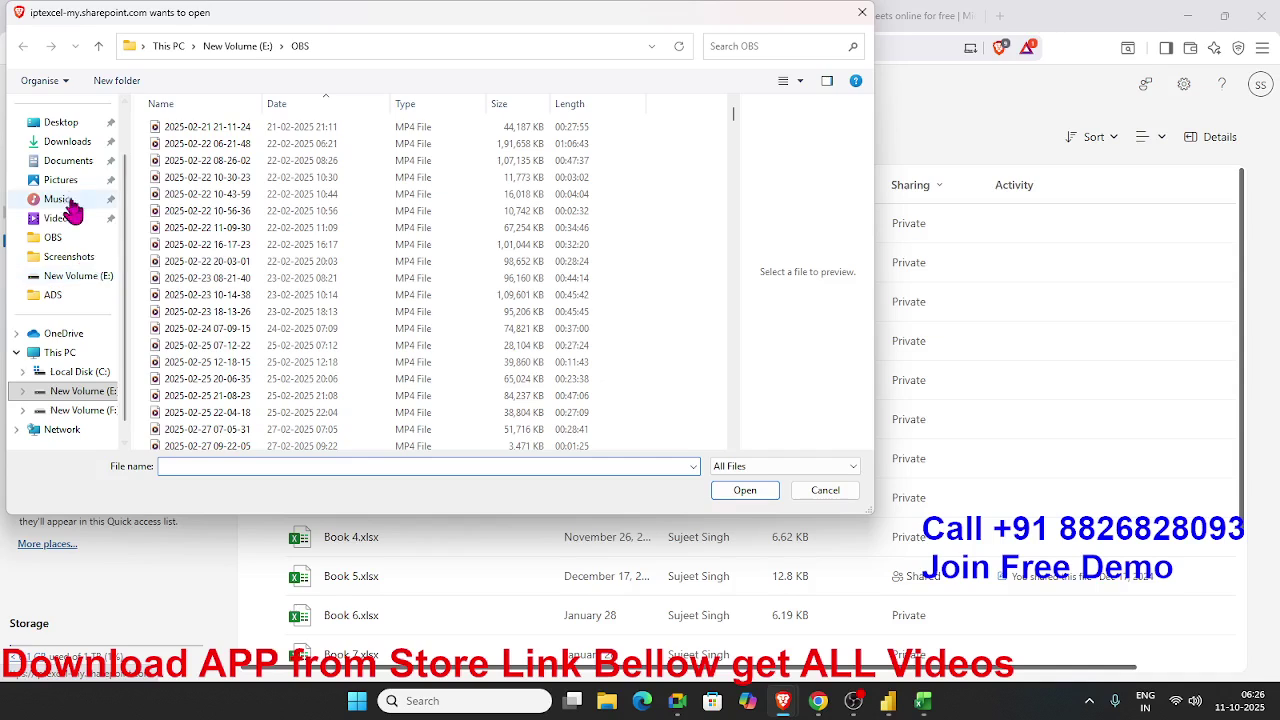
{"action": "left_click", "coordinate": [66, 142]}
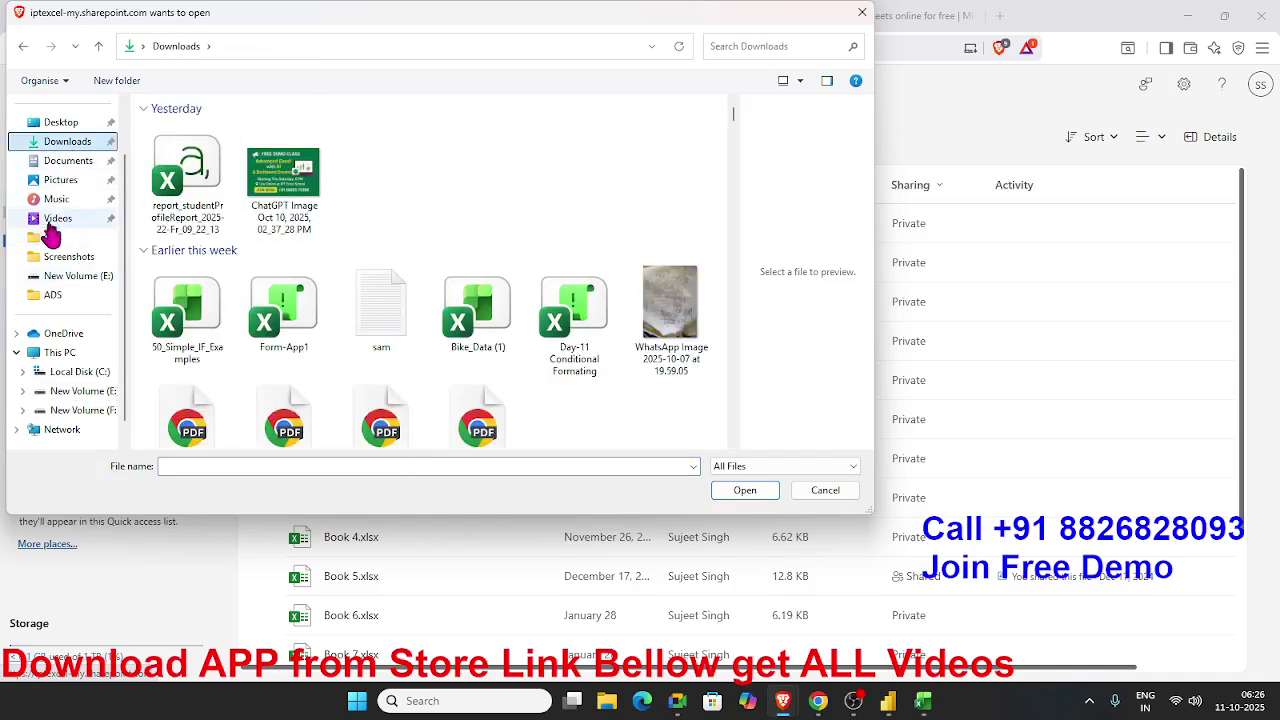
{"action": "left_click", "coordinate": [808, 42]}
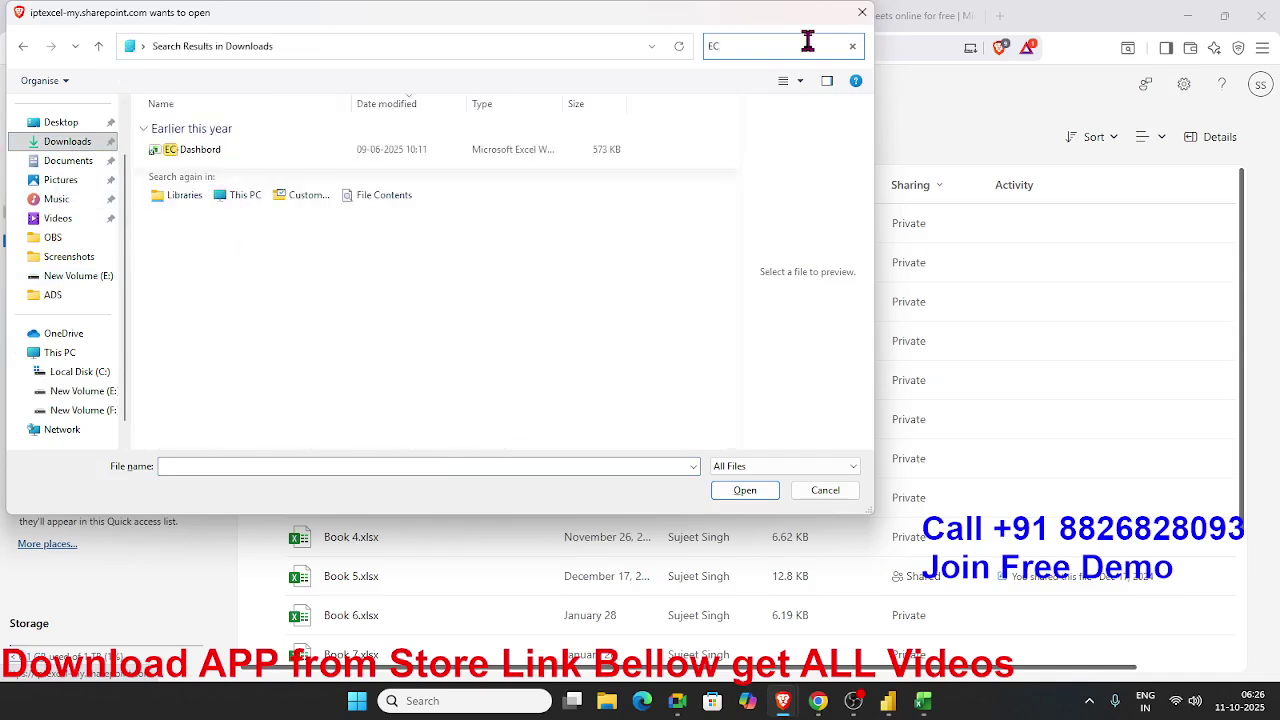
{"action": "left_click", "coordinate": [183, 152]}
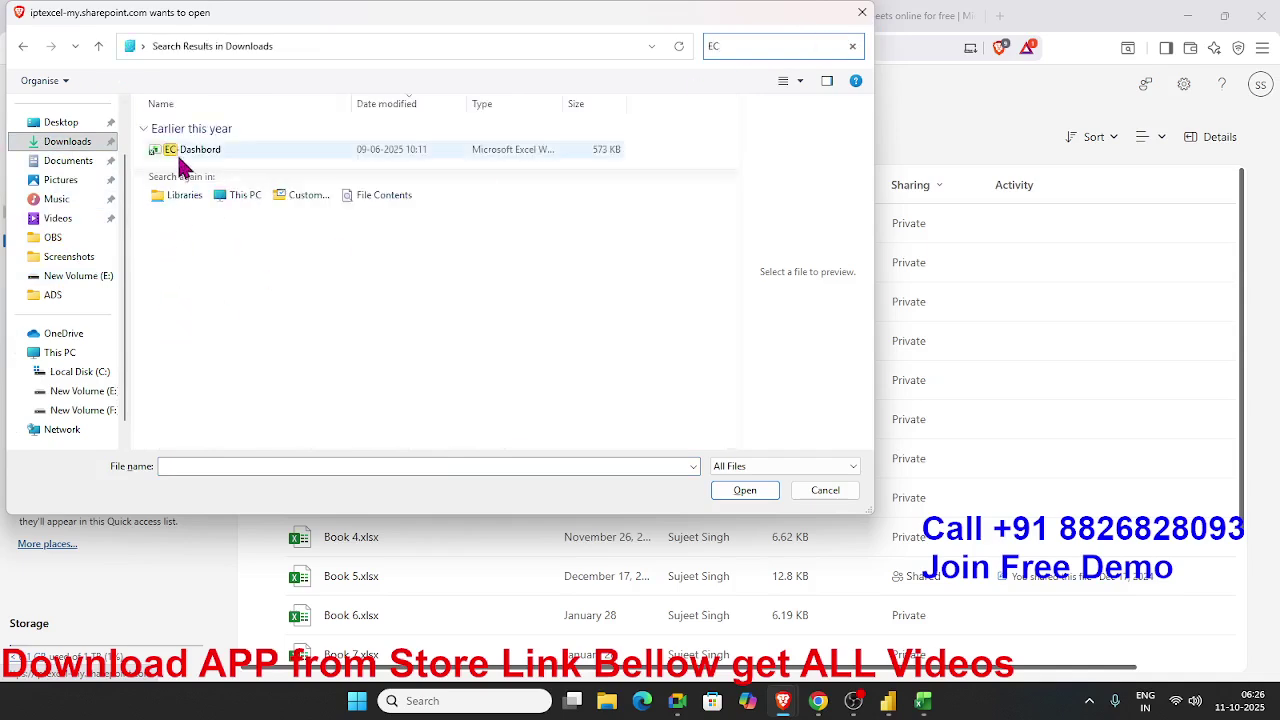
{"action": "left_click", "coordinate": [760, 492]}
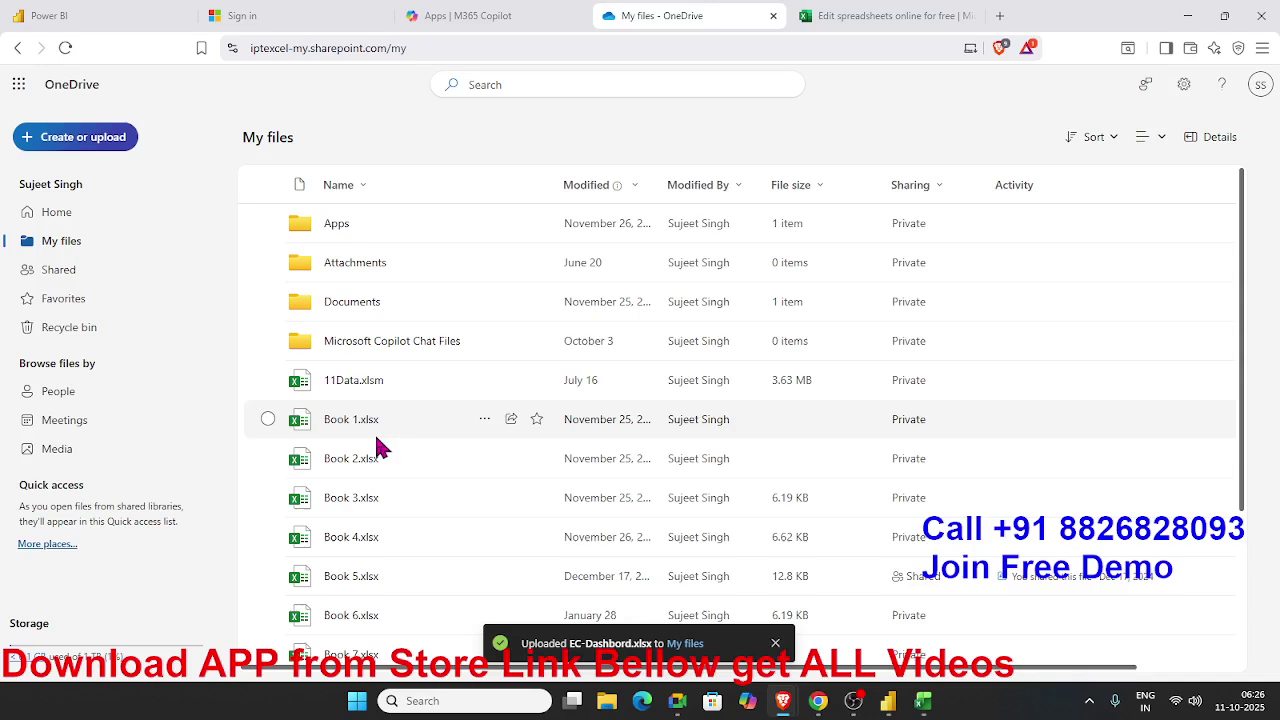
Close the unneeded Excel welcome page and open the uploaded EC-Dashbord.xlsx from My files
{"action": "left_click", "coordinate": [78, 280]}
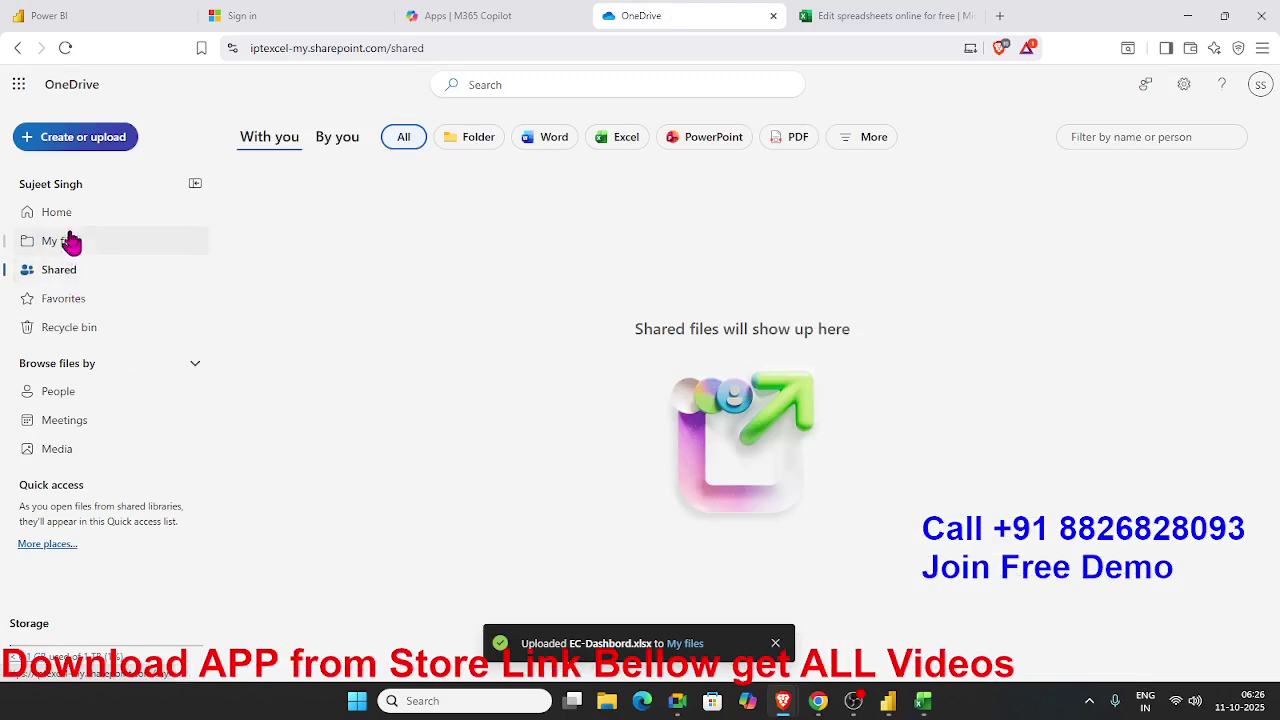
{"action": "left_click", "coordinate": [70, 242]}
{"action": "left_click", "coordinate": [921, 20]}
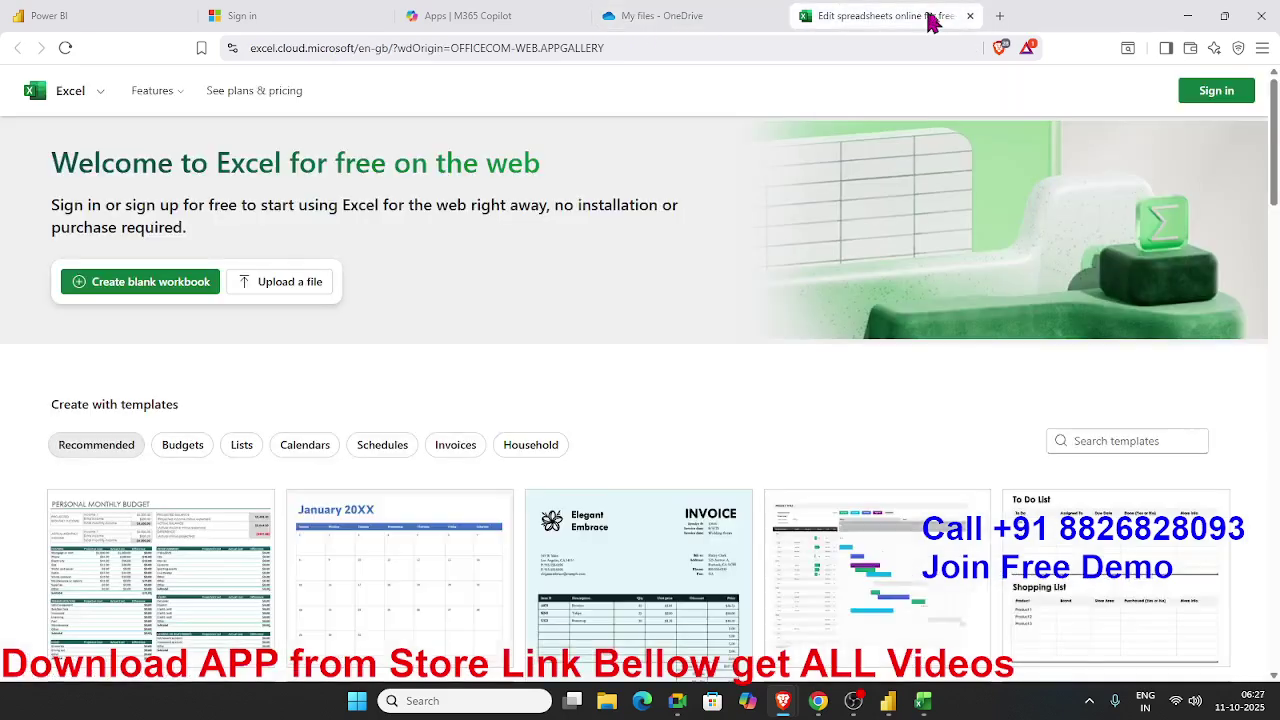
{"action": "left_click", "coordinate": [969, 17]}
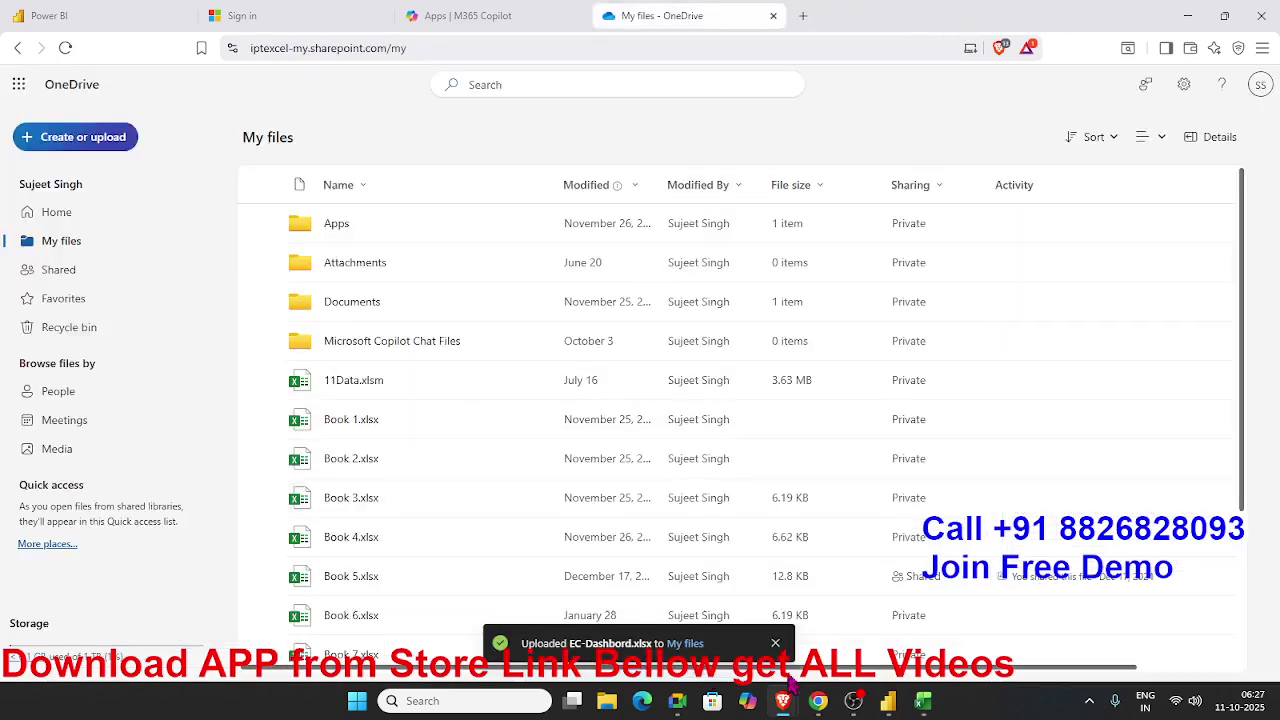
{"action": "left_click", "coordinate": [775, 643]}
{"action": "scroll", "coordinate": [466, 480], "scroll_direction": "down", "scroll_amount": 2}
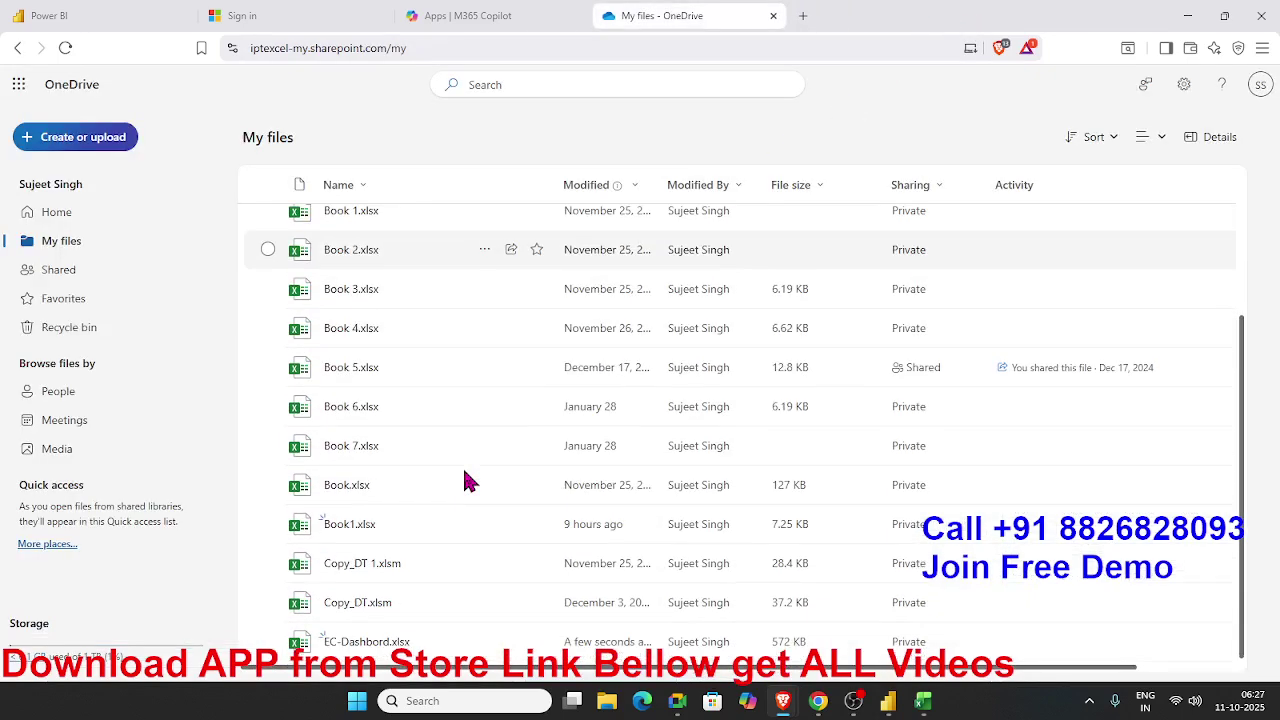
{"action": "left_click", "coordinate": [383, 645]}
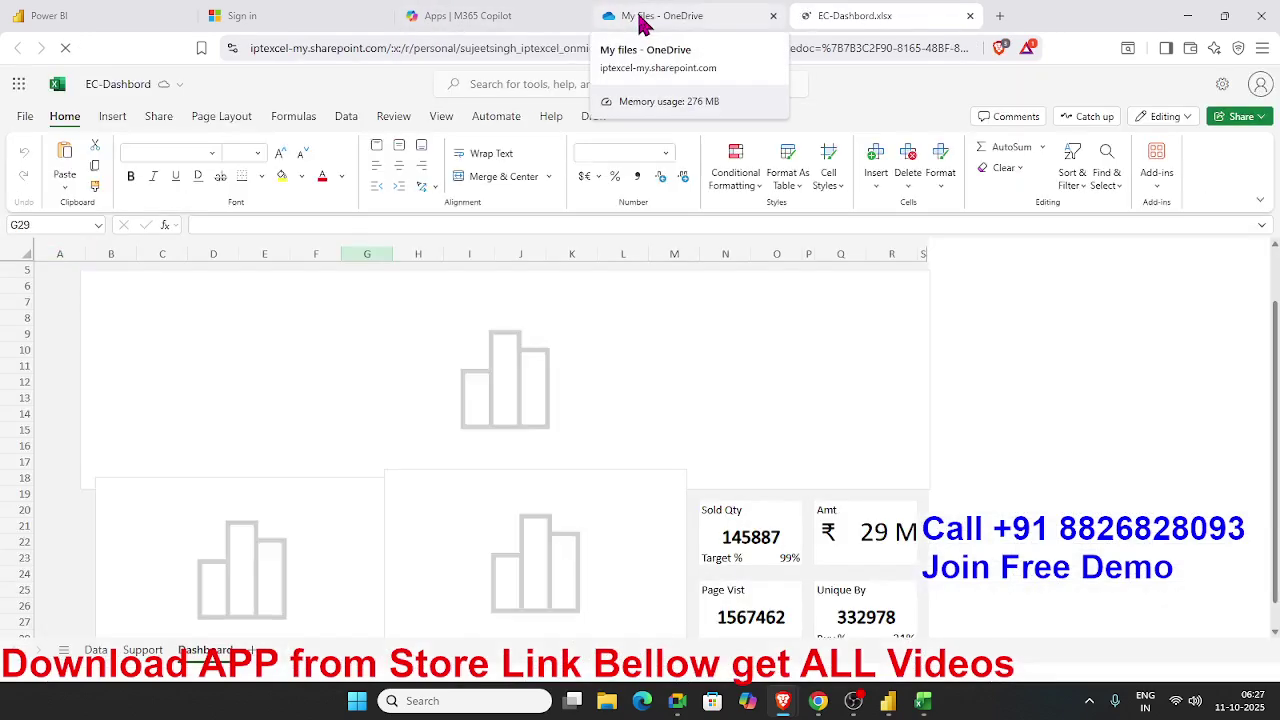
Copy the share link to the EC-Dashbord workbook and allow the site to access the clipboard
{"action": "left_click", "coordinate": [97, 662]}
{"action": "left_click", "coordinate": [25, 118]}
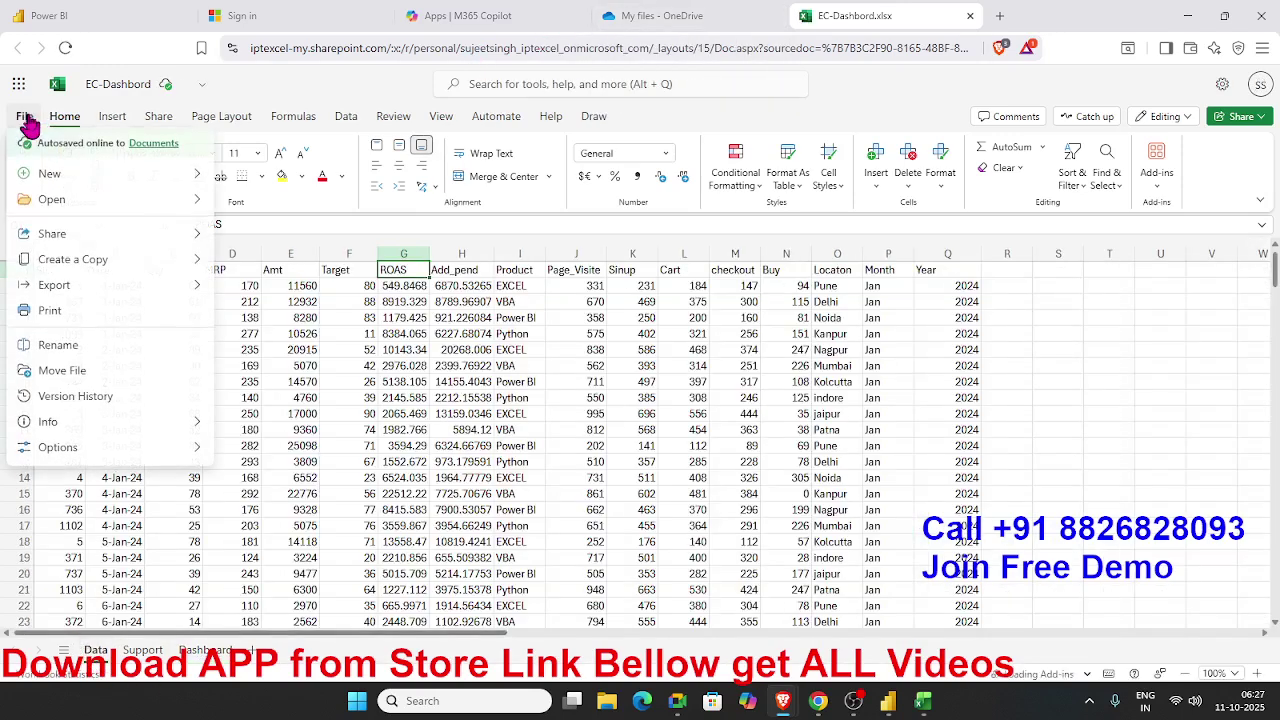
{"action": "mouse_move", "coordinate": [45, 243]}
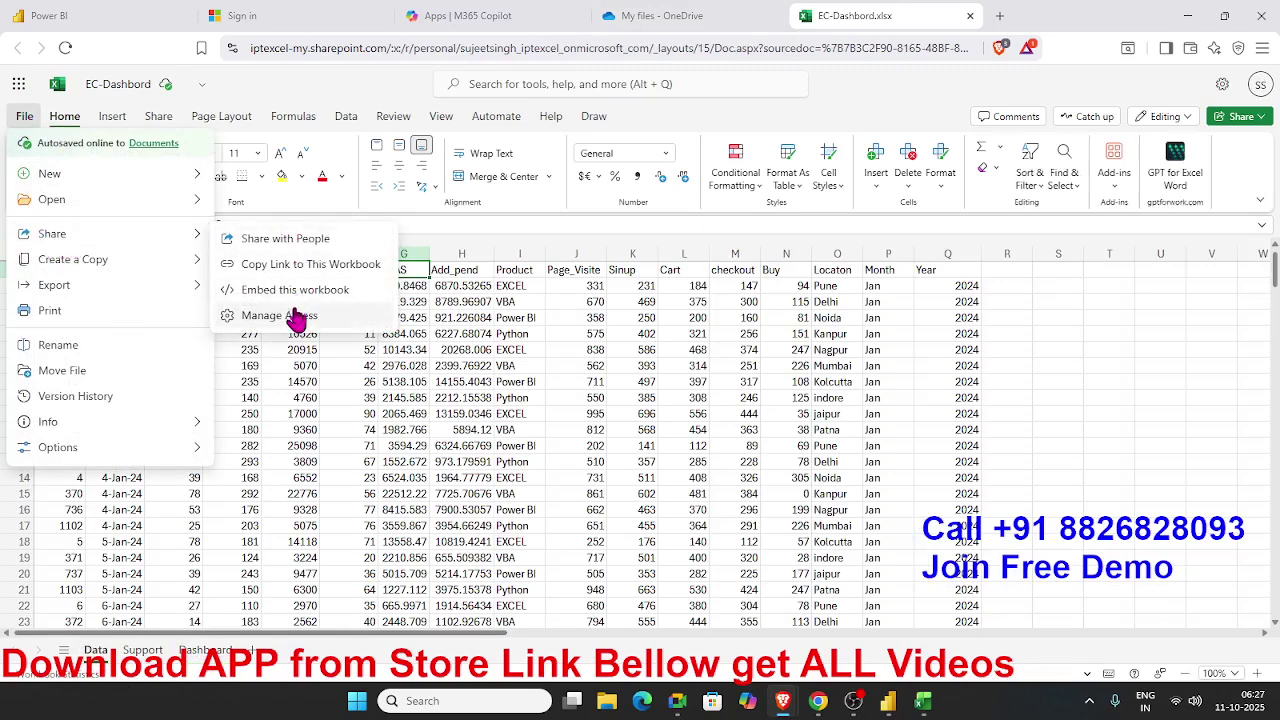
{"action": "left_click", "coordinate": [297, 267]}
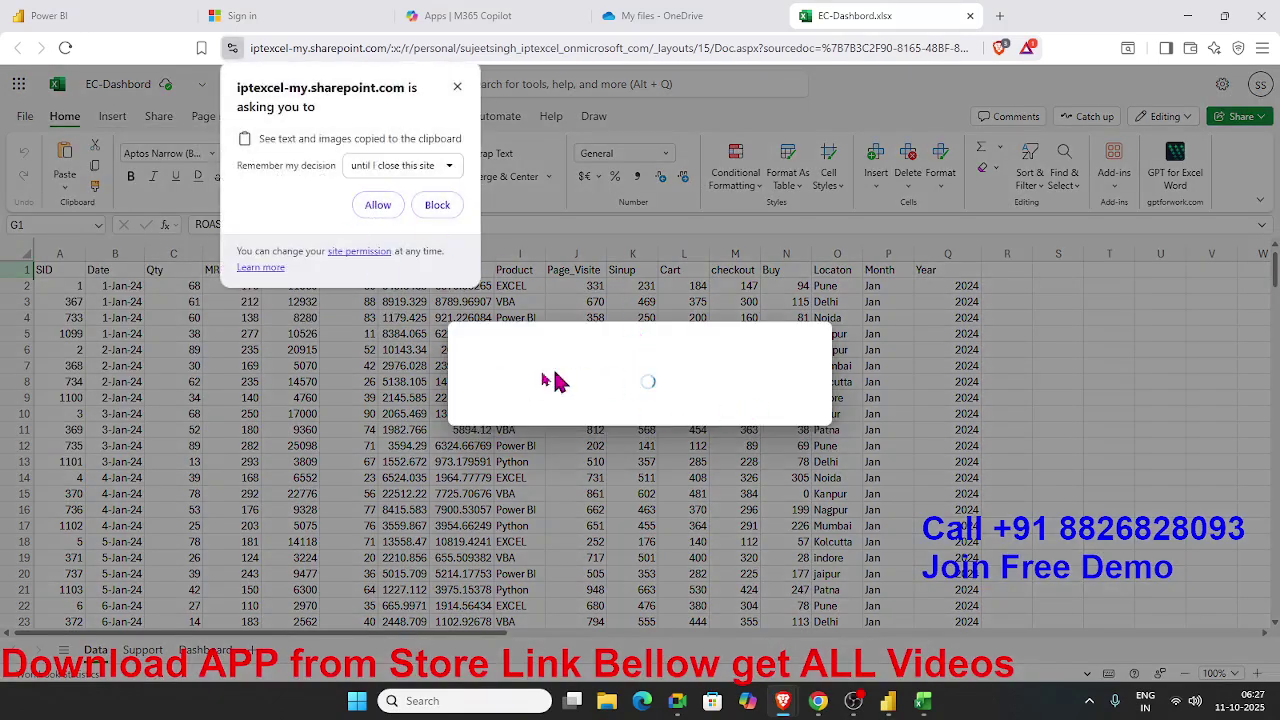
{"action": "left_click", "coordinate": [378, 206]}
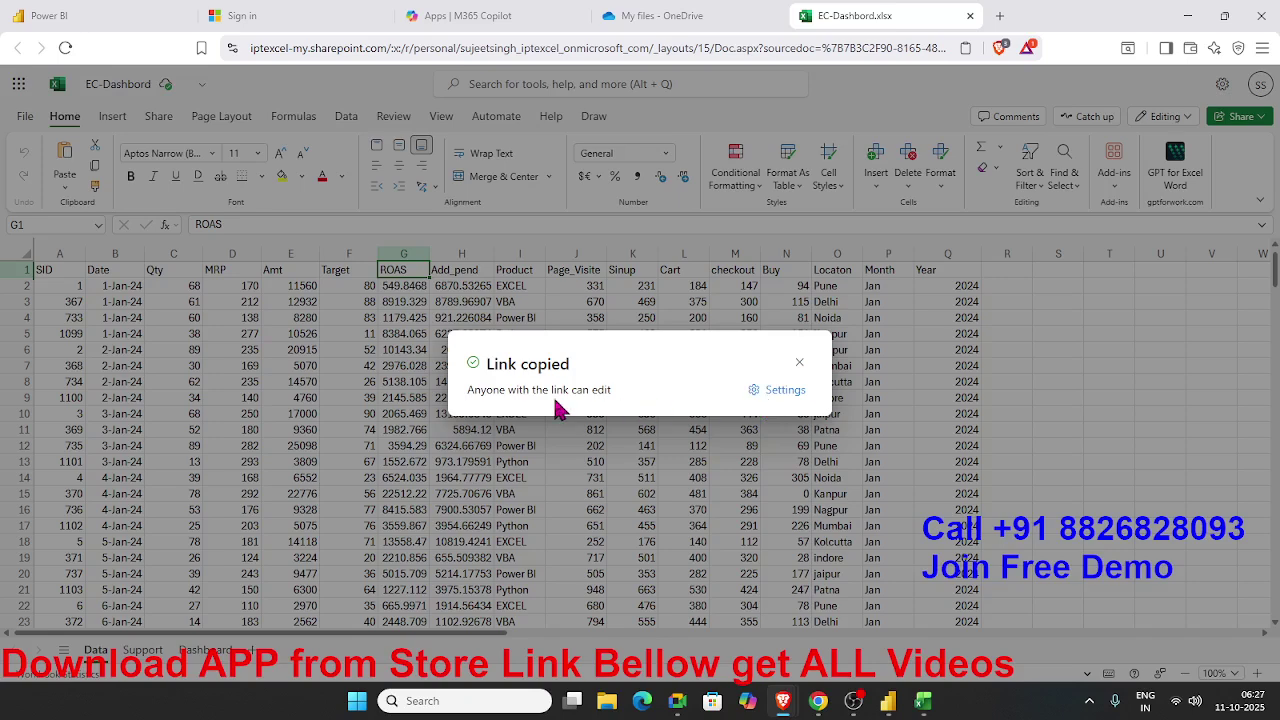
Switch to Power BI and replace the Excel workbook connection's file URL with the copied EC-Dashbord link
{"action": "left_click", "coordinate": [100, 22]}
{"action": "left_click", "coordinate": [604, 302]}
{"action": "key", "text": "ctrl+a"}
{"action": "key", "text": "ctrl+v"}
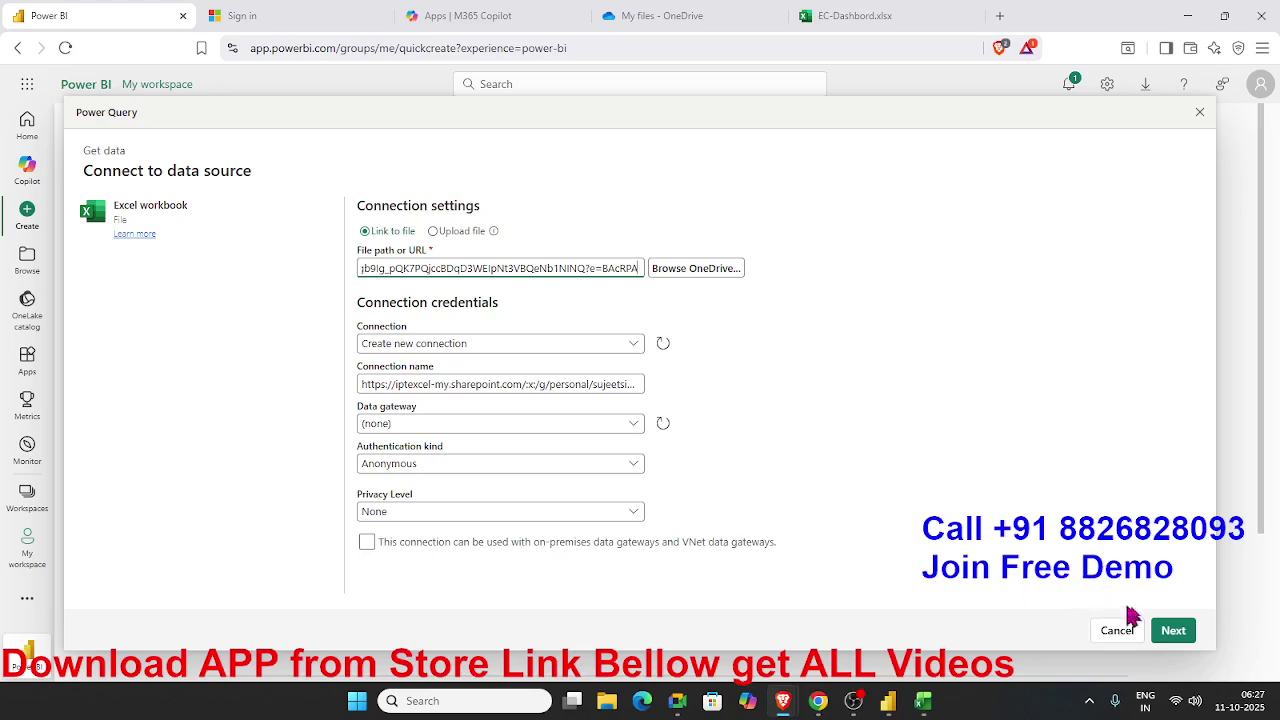
Try to connect to the Excel workbook with the pasted EC-Dashbord link and anonymous authentication
{"action": "left_click", "coordinate": [1172, 630]}
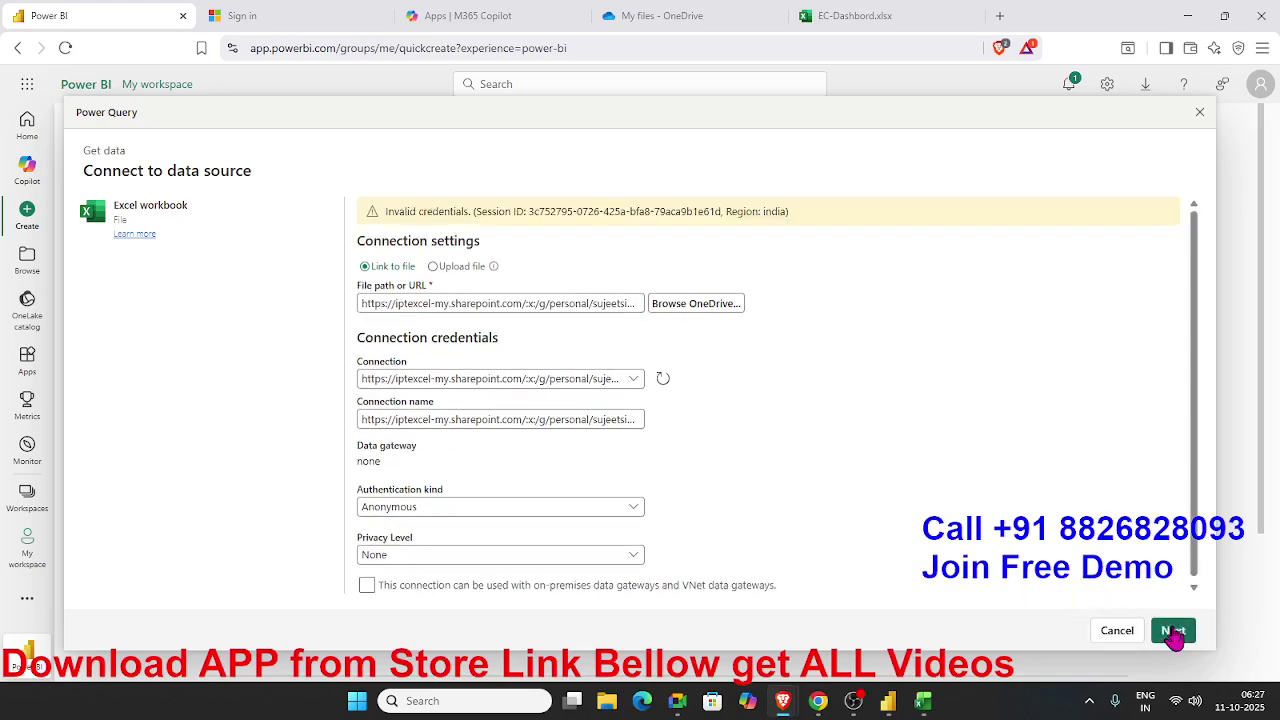
{"action": "triple_click", "coordinate": [443, 207]}
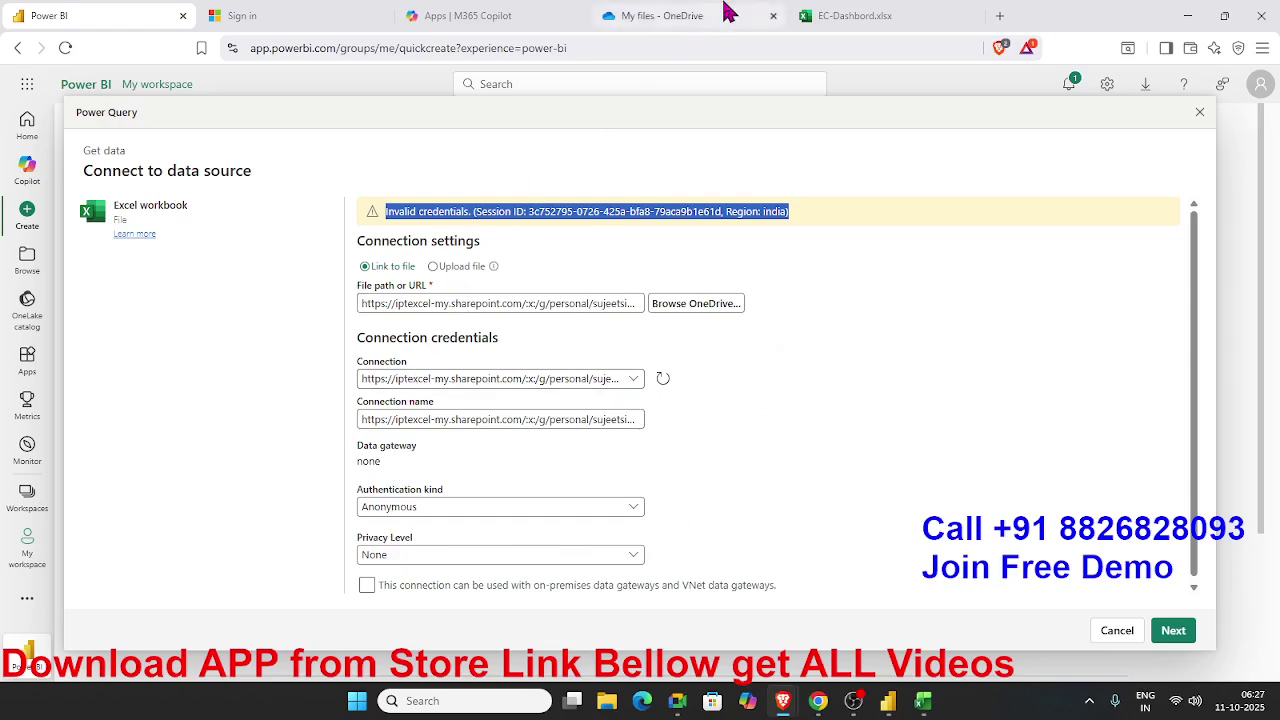
Switch to the EC-Dashbord workbook and limit its share link to People in IPT Excel School, producing a new copied link
{"action": "left_click", "coordinate": [840, 16]}
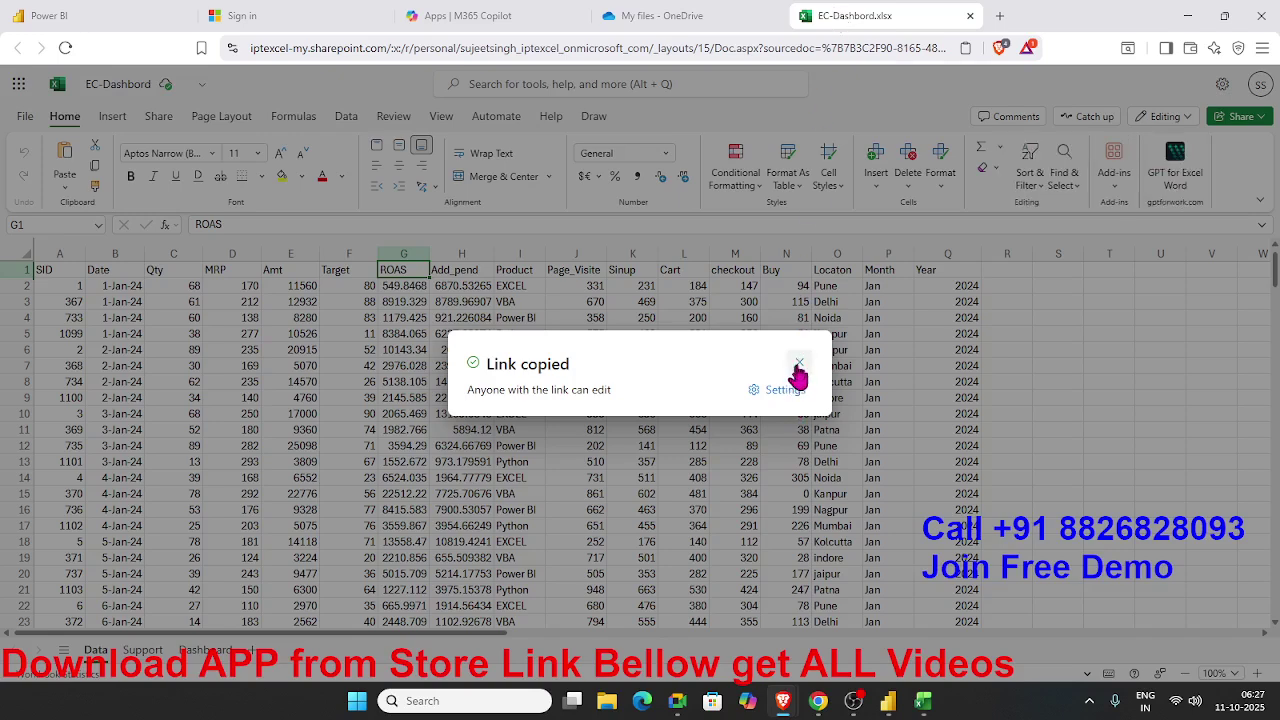
{"action": "left_click", "coordinate": [786, 394]}
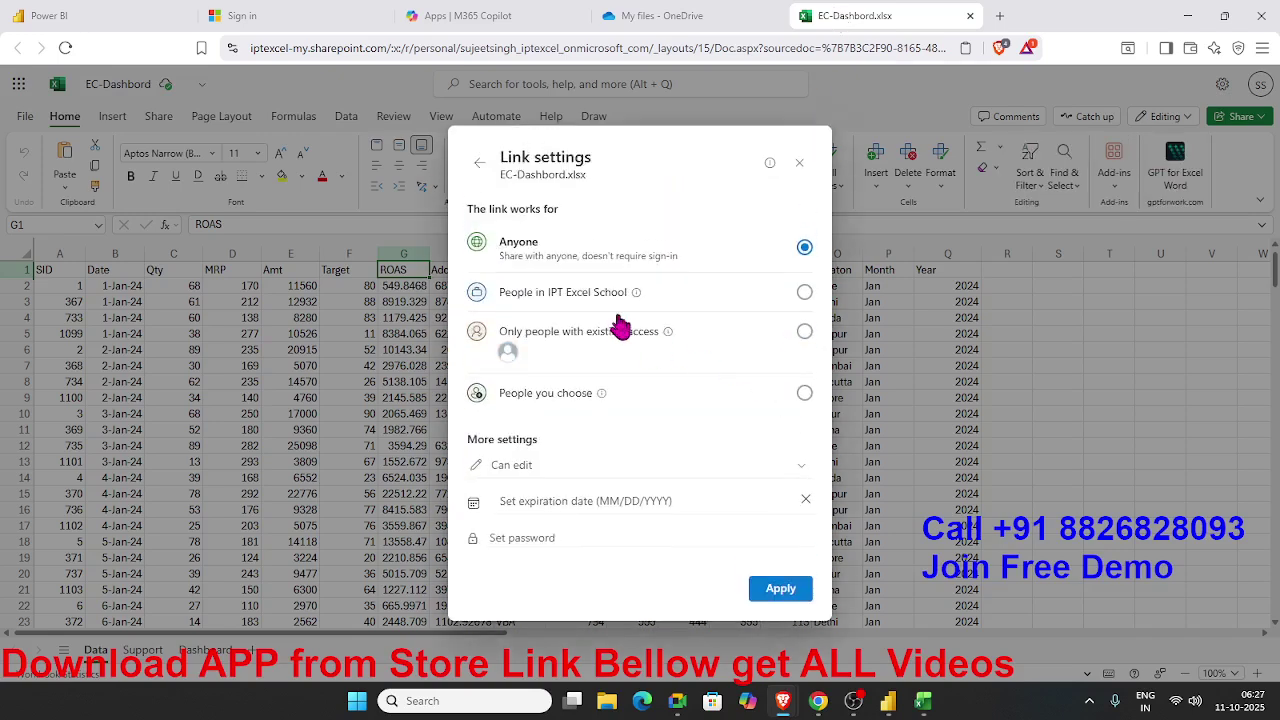
{"action": "left_click", "coordinate": [553, 296]}
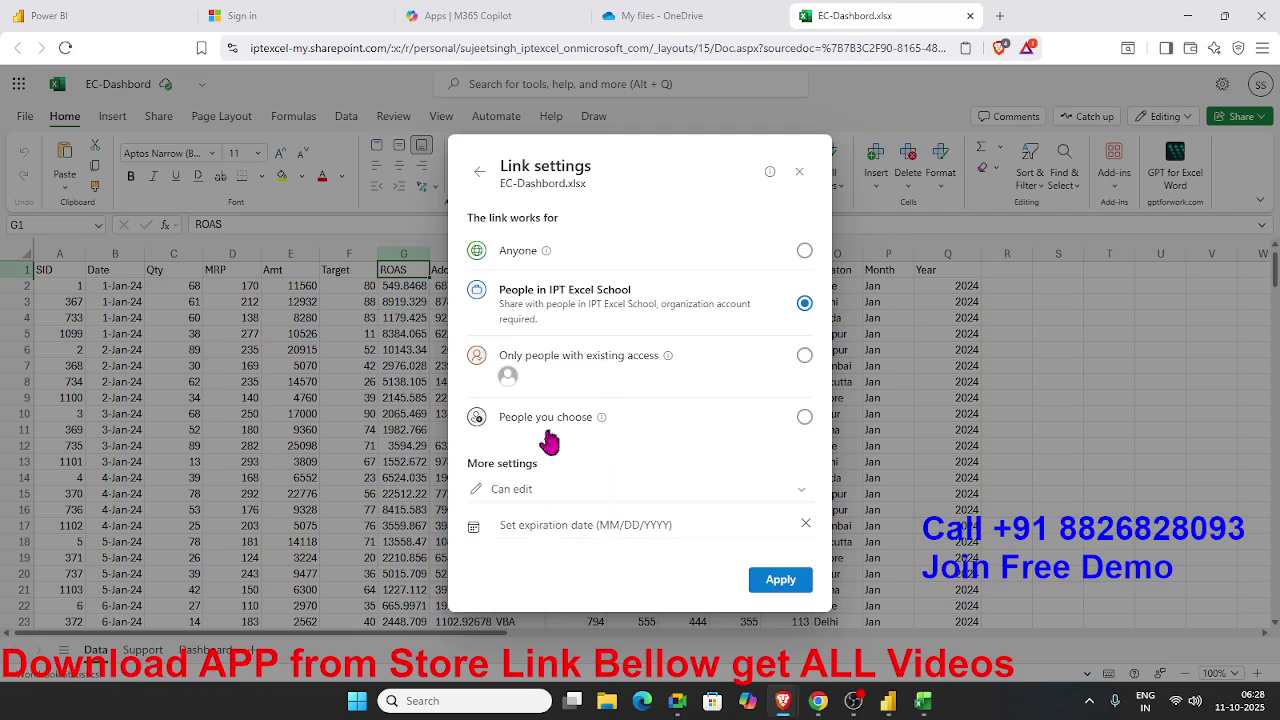
{"action": "left_click", "coordinate": [781, 582]}
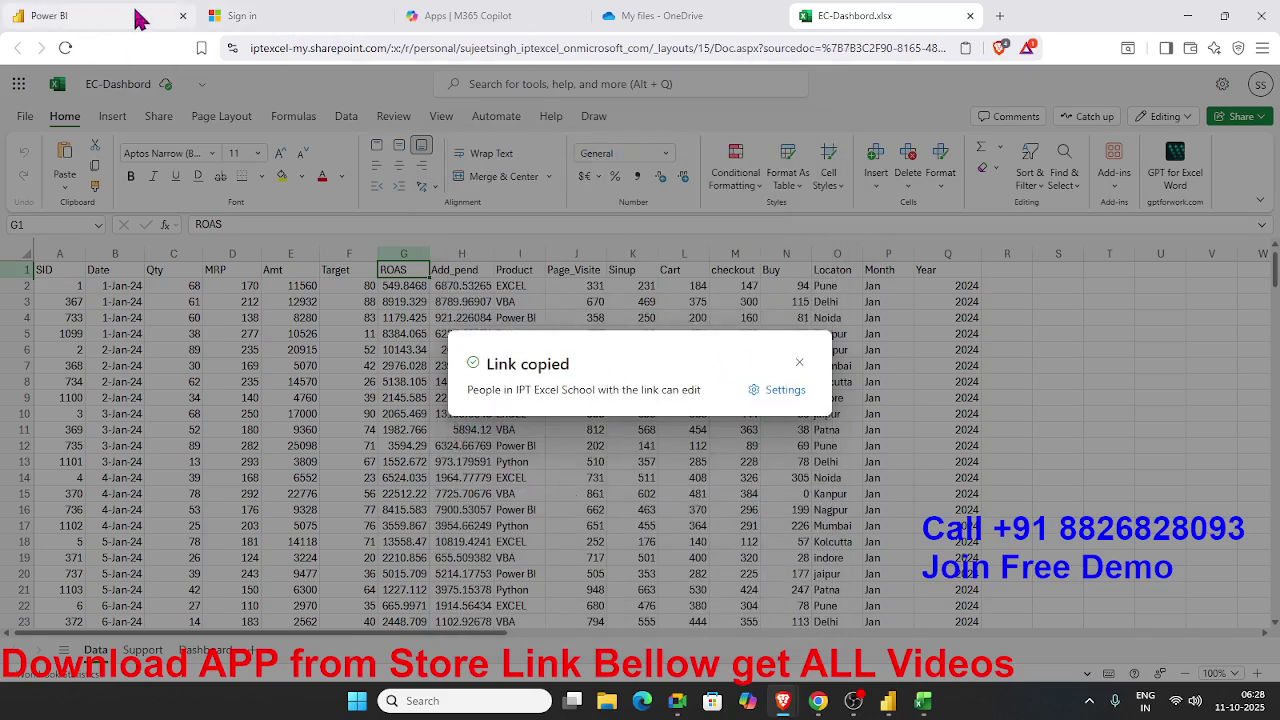
Switch back to Power BI, replace the file URL with the organisation-only link, and try to connect again
{"action": "left_click", "coordinate": [85, 18]}
{"action": "left_click", "coordinate": [527, 302]}
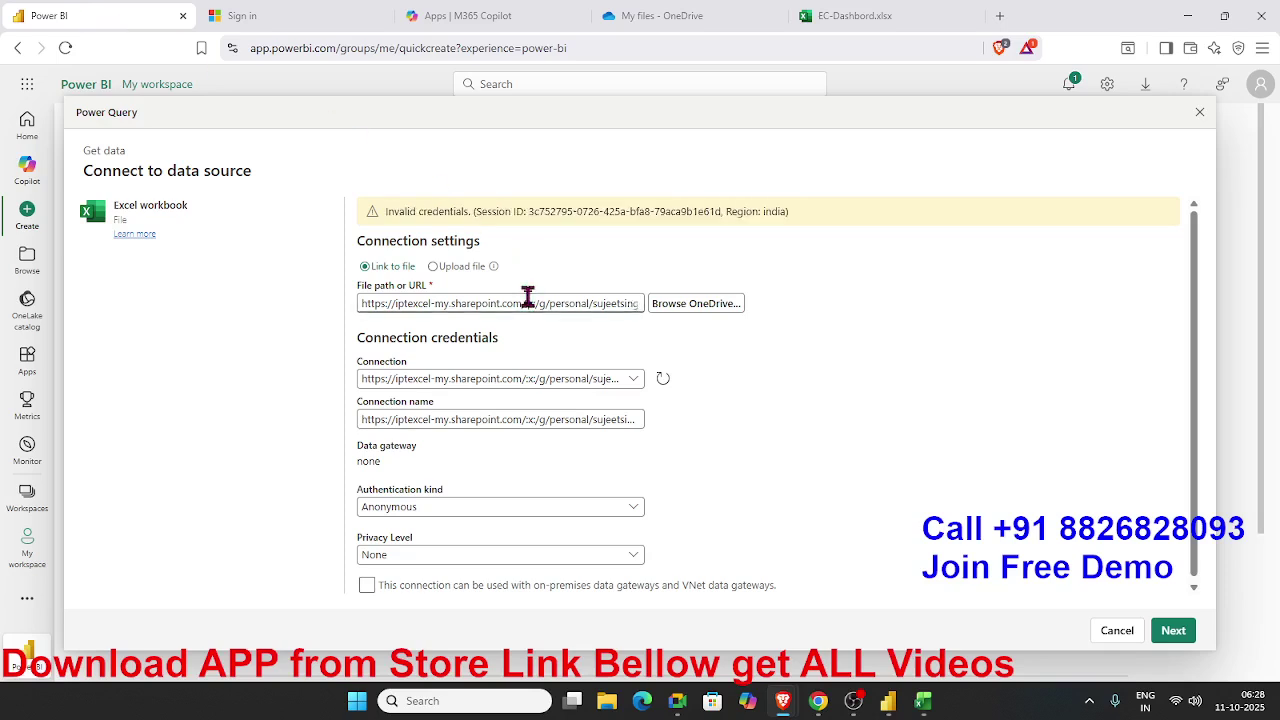
{"action": "key", "text": "ctrl+a"}
{"action": "key", "text": "BackSpace"}
{"action": "key", "text": "ctrl+v"}
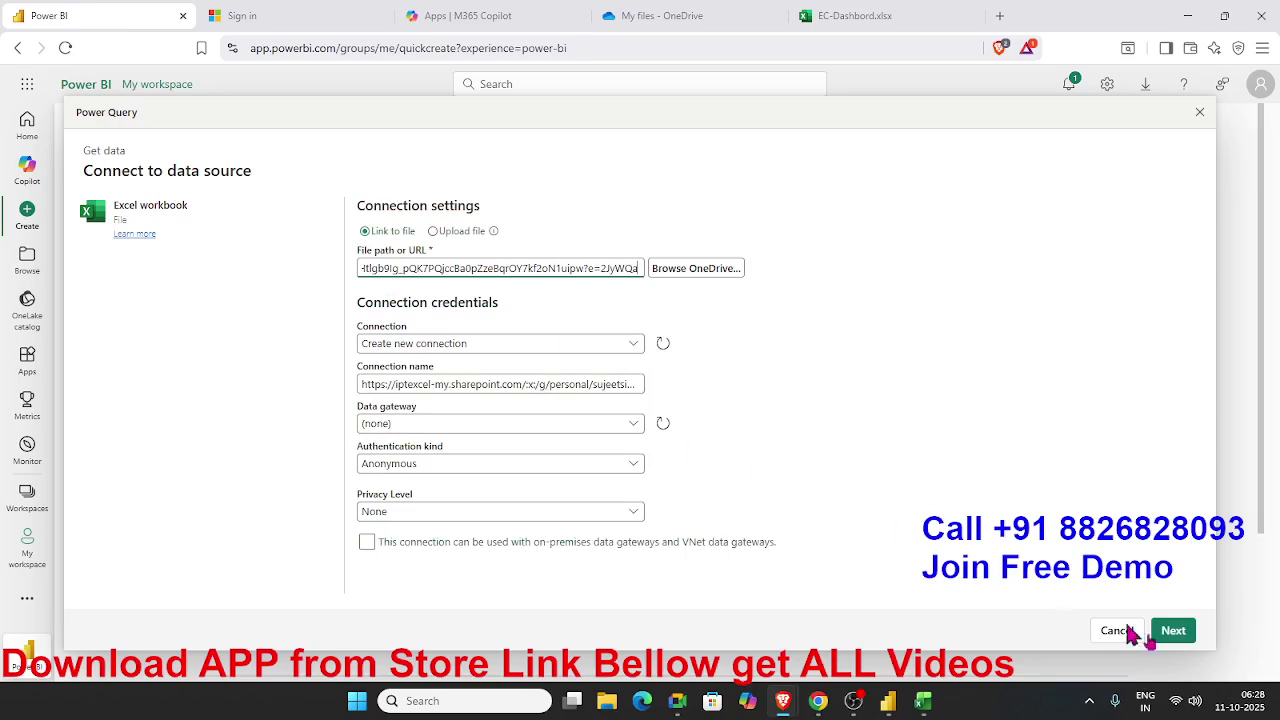
{"action": "left_click", "coordinate": [1173, 630]}
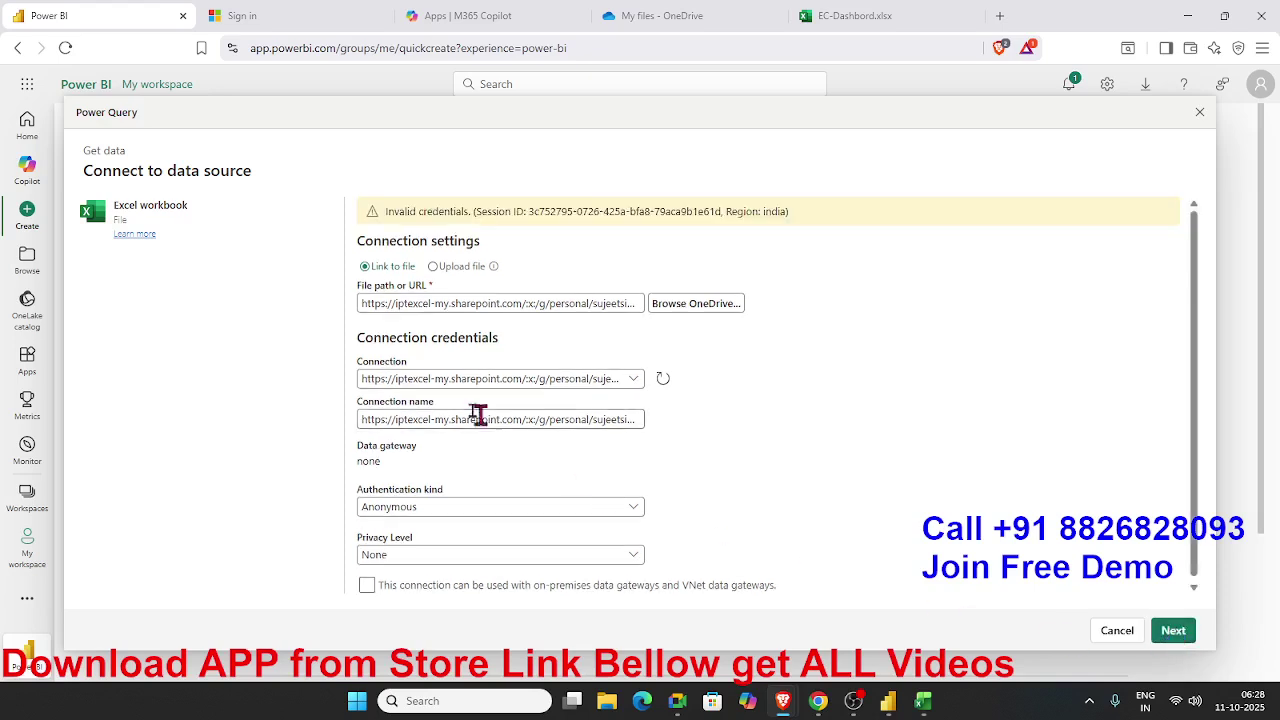
{"action": "triple_click", "coordinate": [540, 207]}
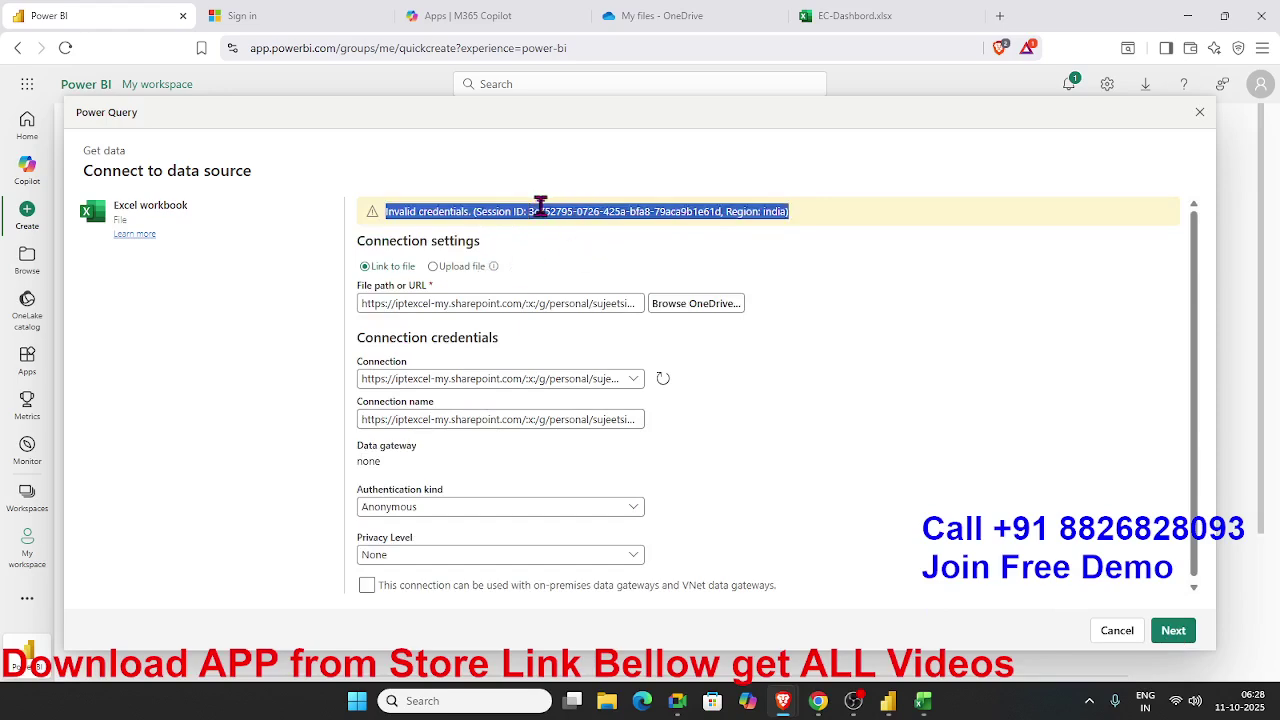
Change the connection to Upload file and upload EC-Dashbord from the Downloads folder, finding it by searching for EC
{"action": "left_click", "coordinate": [476, 277]}
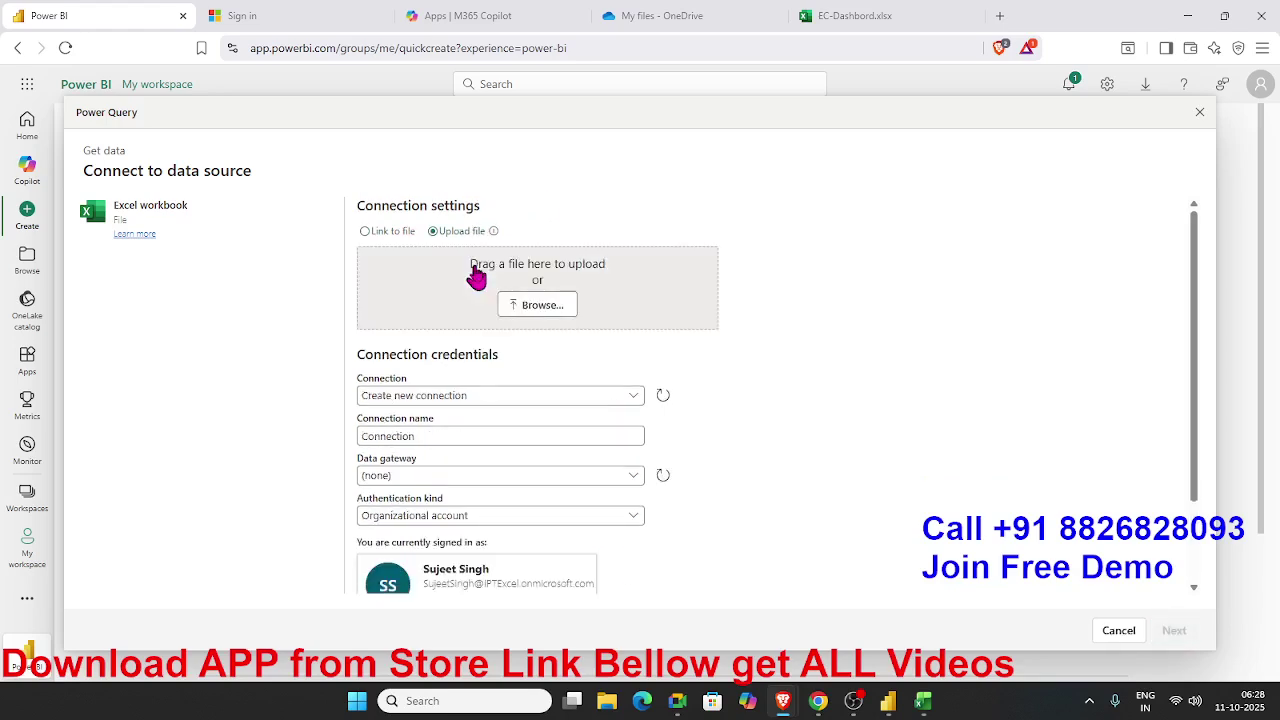
{"action": "left_click", "coordinate": [537, 305]}
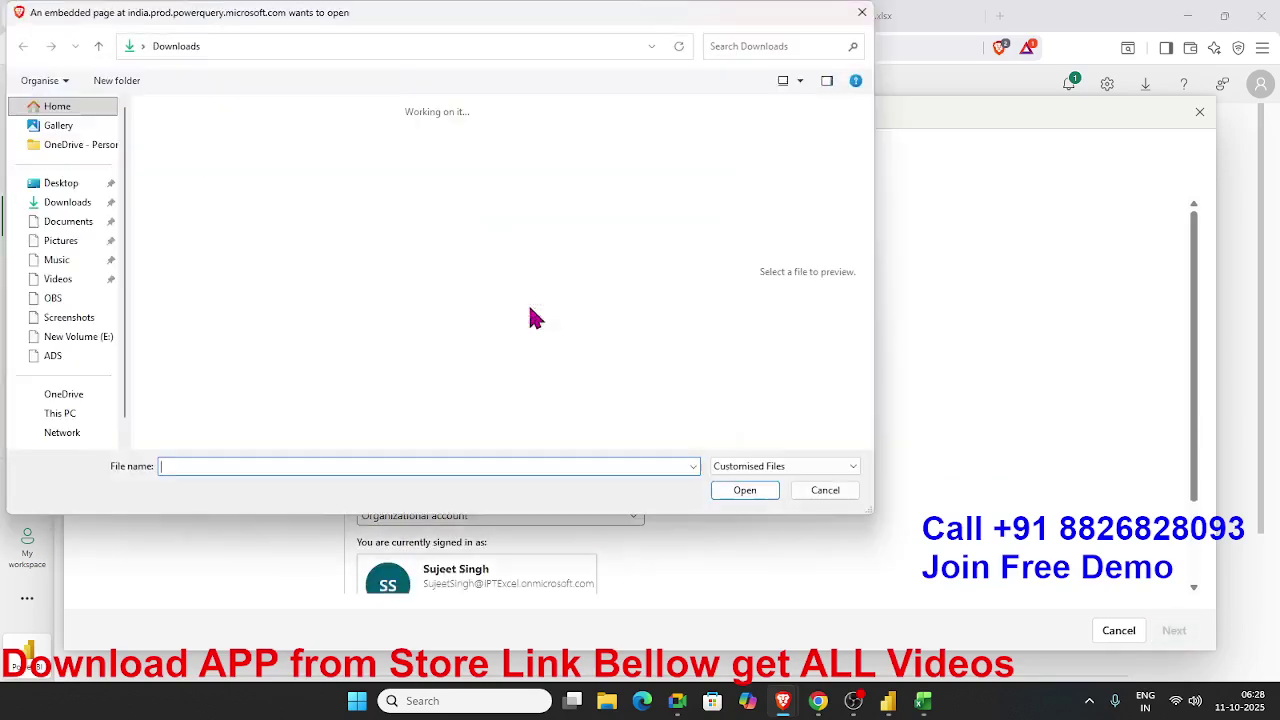
{"action": "left_click", "coordinate": [727, 46]}
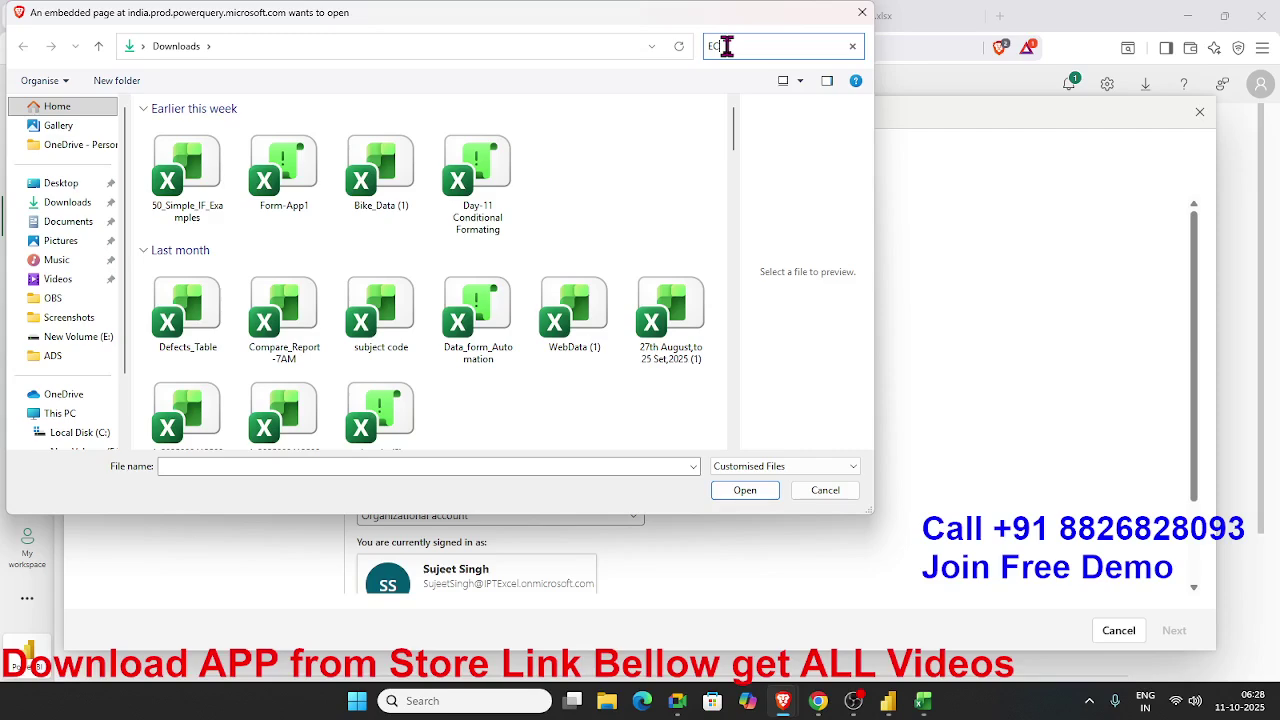
{"action": "left_click", "coordinate": [257, 152]}
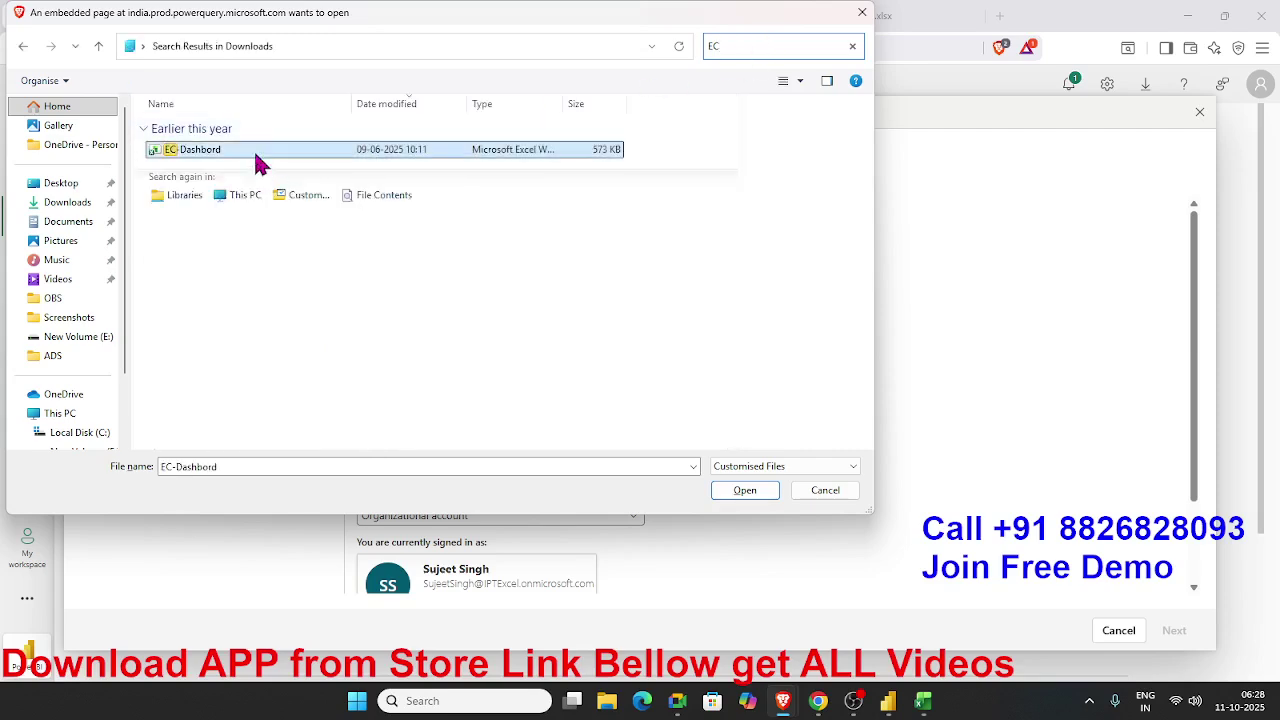
{"action": "left_click", "coordinate": [757, 490]}
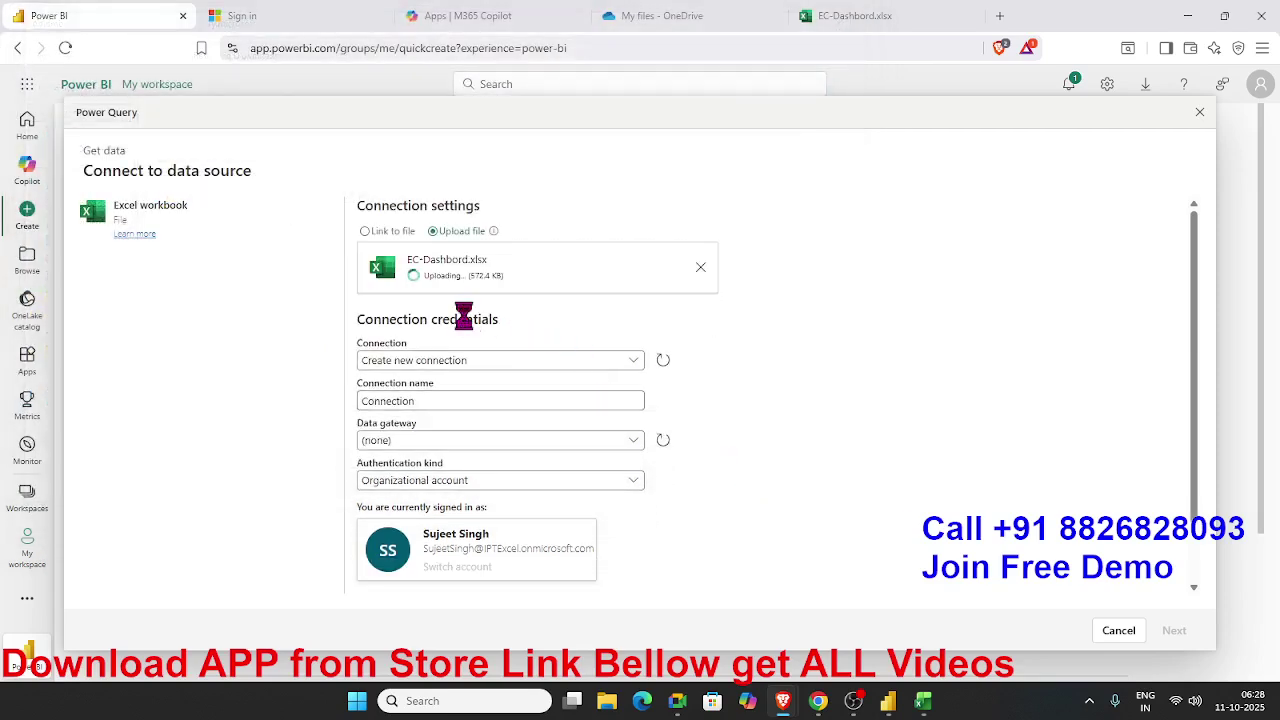
{"action": "left_click", "coordinate": [843, 24]}
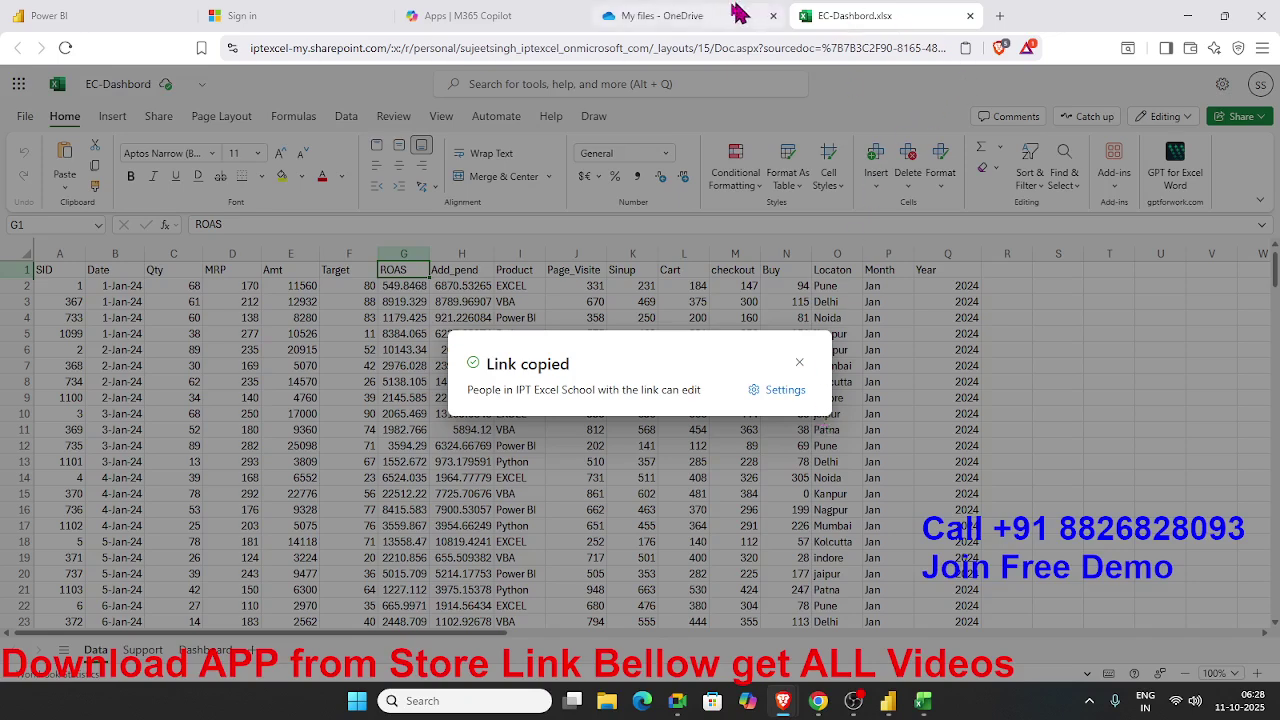
{"action": "left_click", "coordinate": [93, 25]}
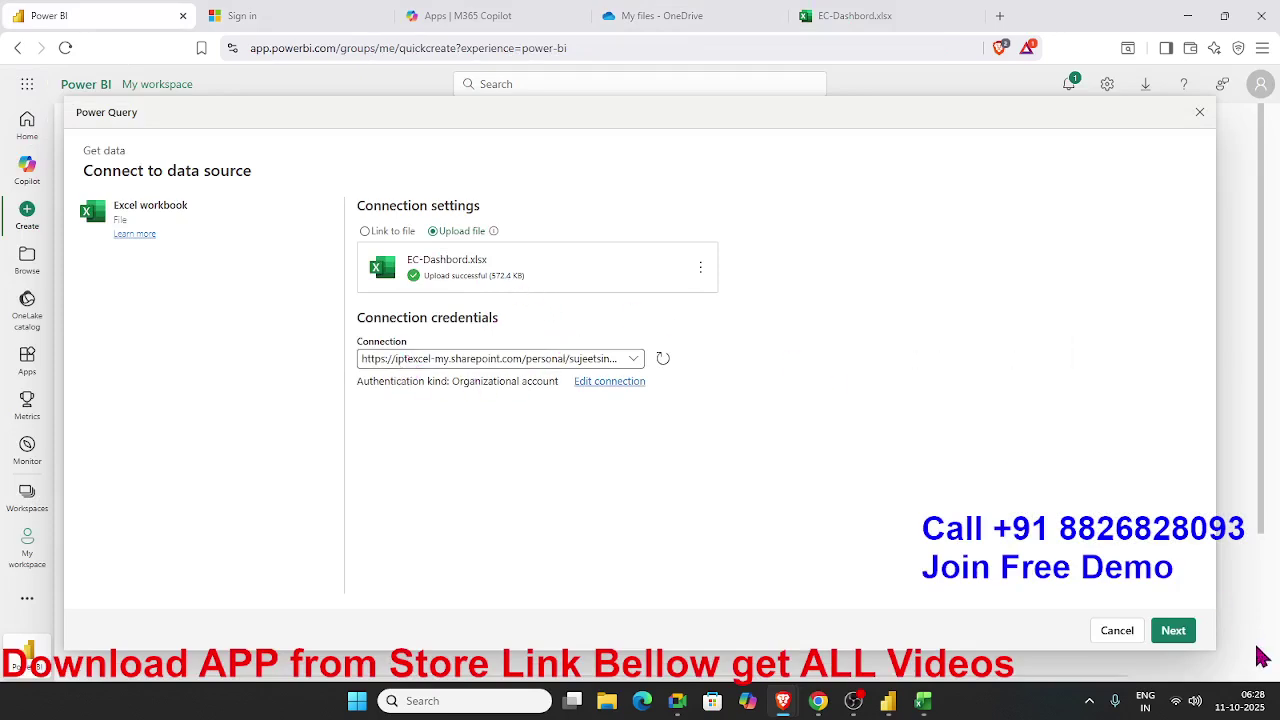
Continue with the uploaded workbook, choose its Data sheet, and create the report from it
{"action": "left_click", "coordinate": [1172, 638]}
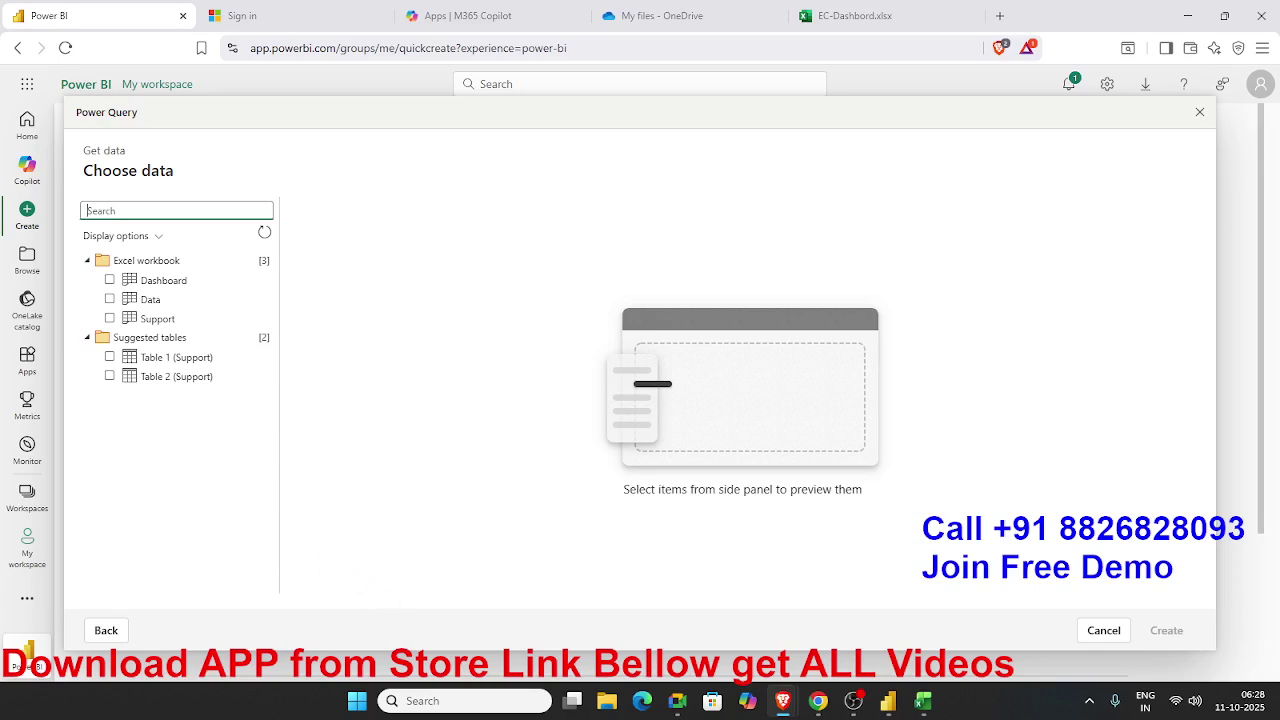
{"action": "key", "text": "alt+Tab"}
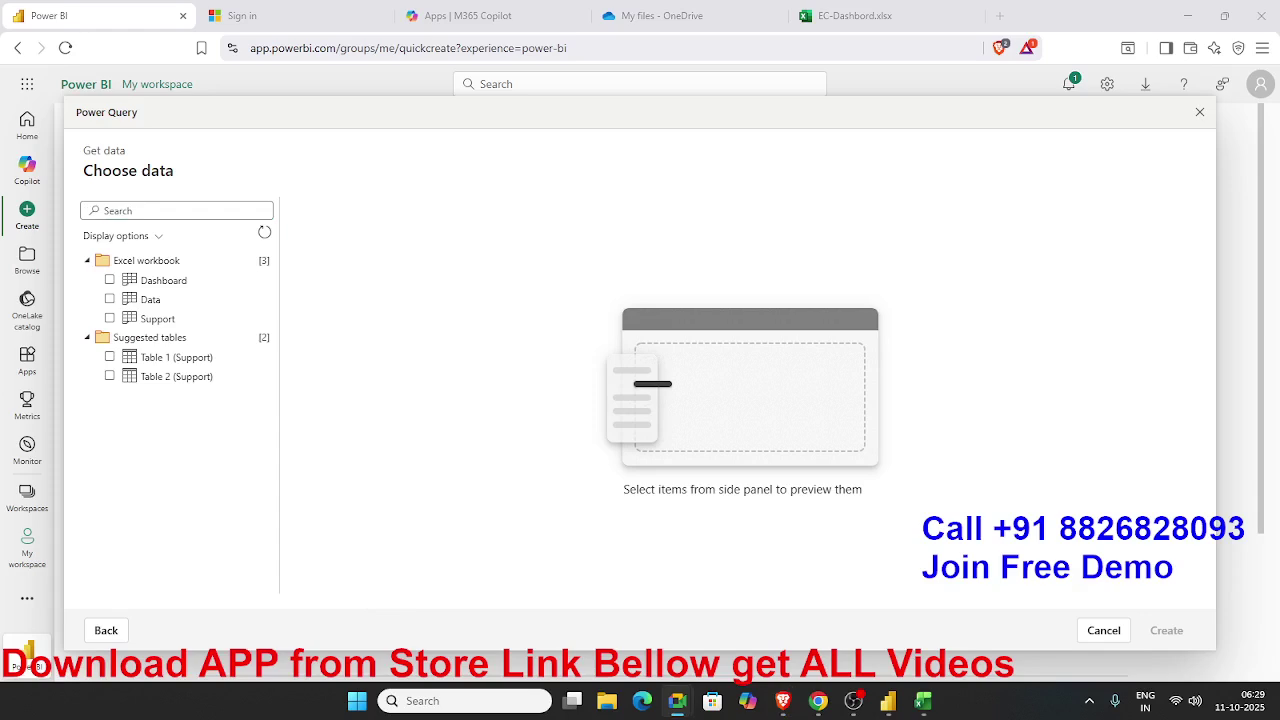
{"action": "left_click", "coordinate": [110, 300]}
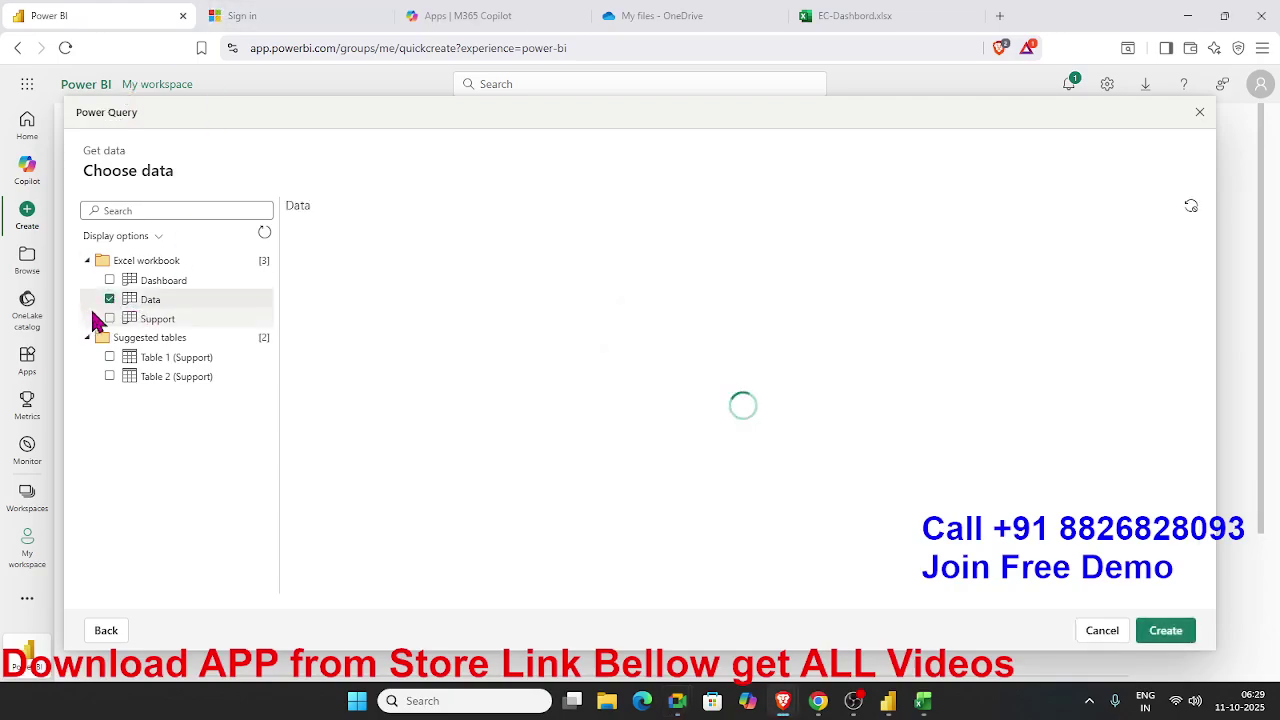
{"action": "scroll", "coordinate": [1010, 470], "scroll_direction": "down", "scroll_amount": 5}
{"action": "scroll", "coordinate": [1018, 495], "scroll_direction": "down", "scroll_amount": 10}
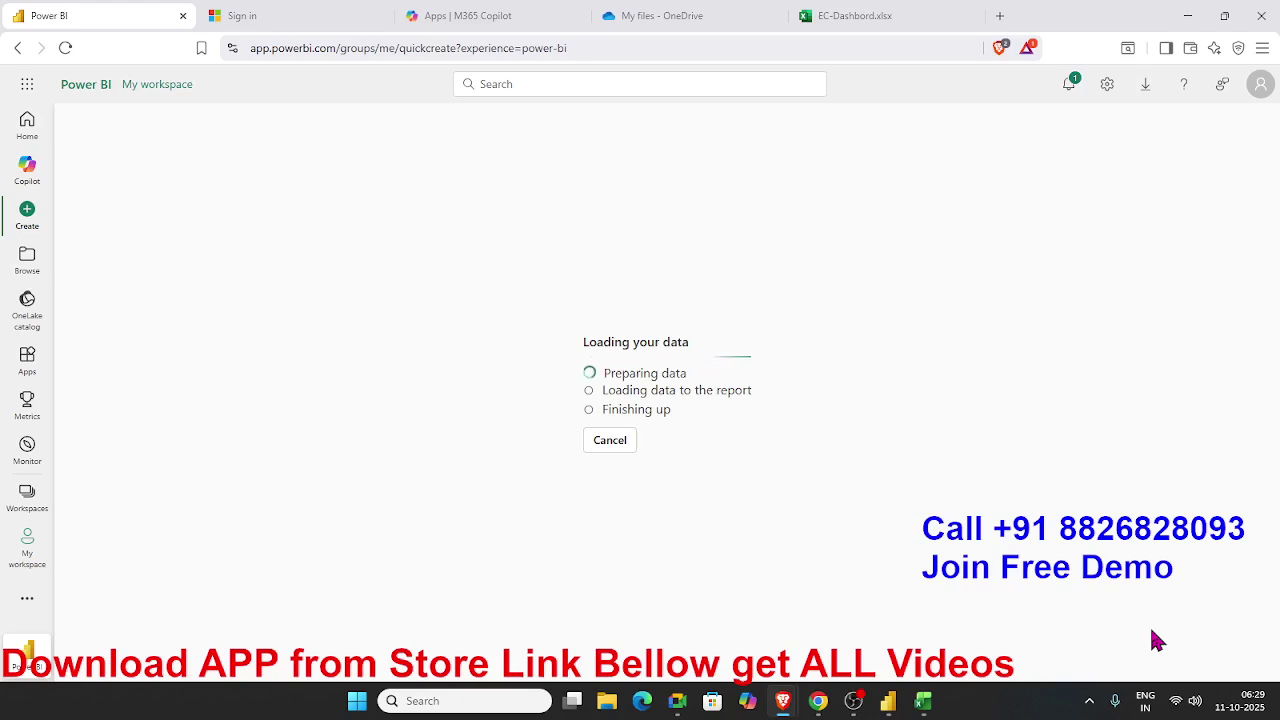
{"action": "double_click", "coordinate": [620, 393]}
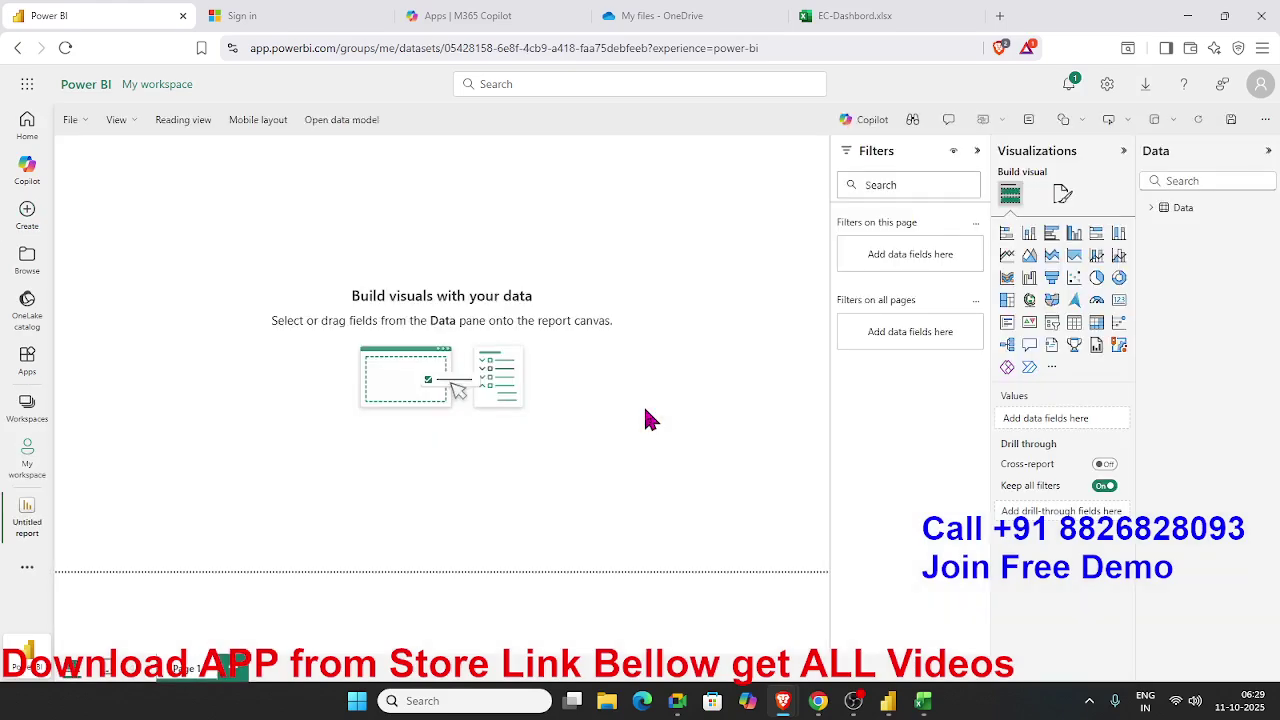
Switch to Power BI Desktop to view a blank report's editor for comparison, and return to the web report
{"action": "left_click", "coordinate": [903, 706]}
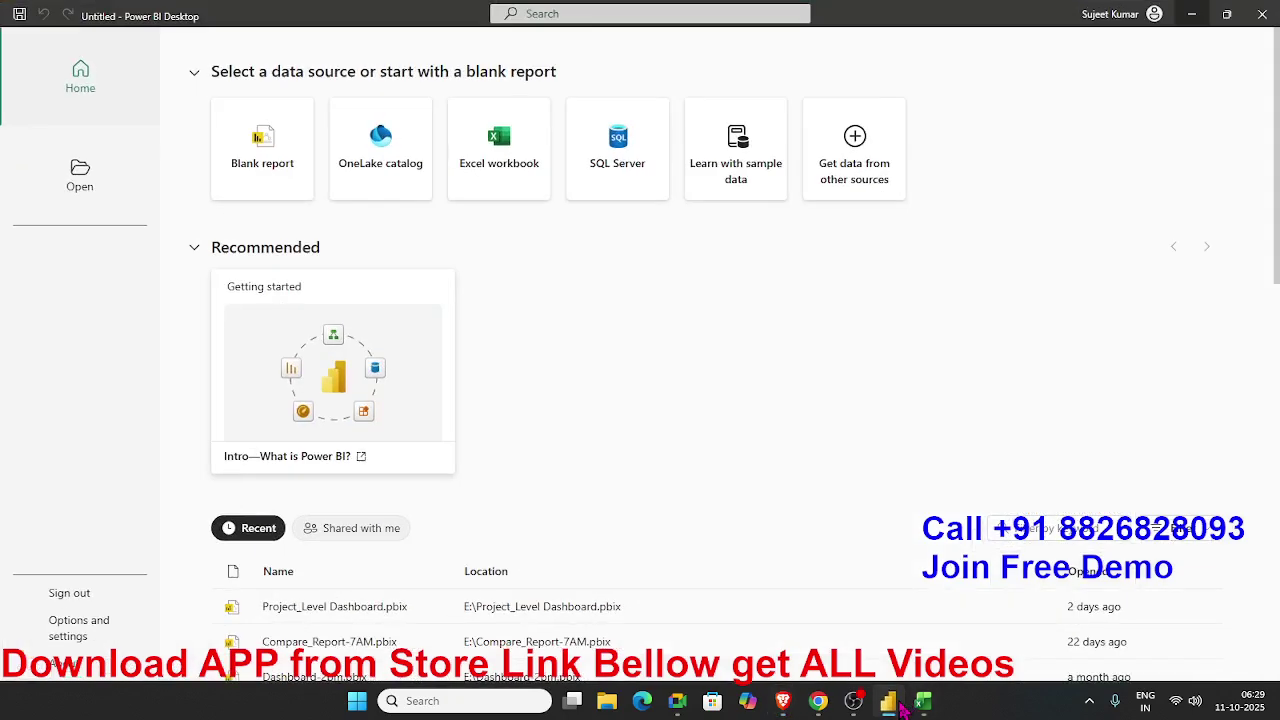
{"action": "left_click", "coordinate": [237, 159]}
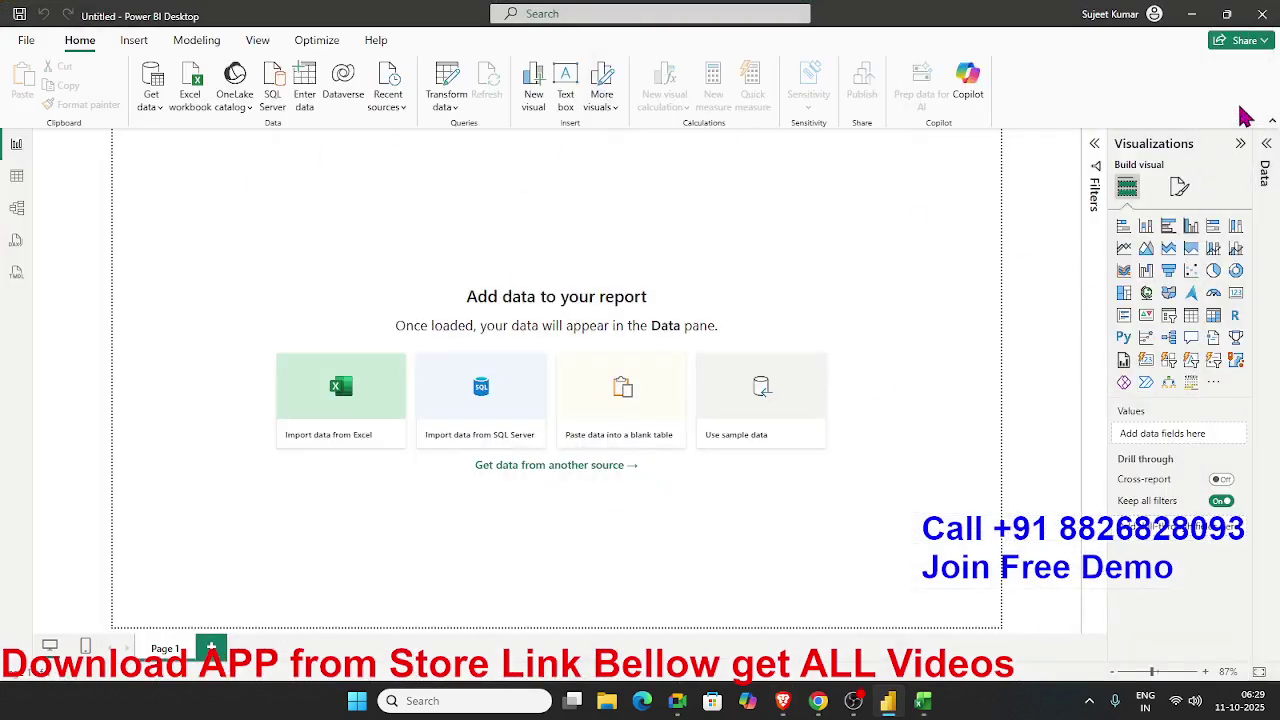
{"action": "left_click", "coordinate": [1192, 20]}
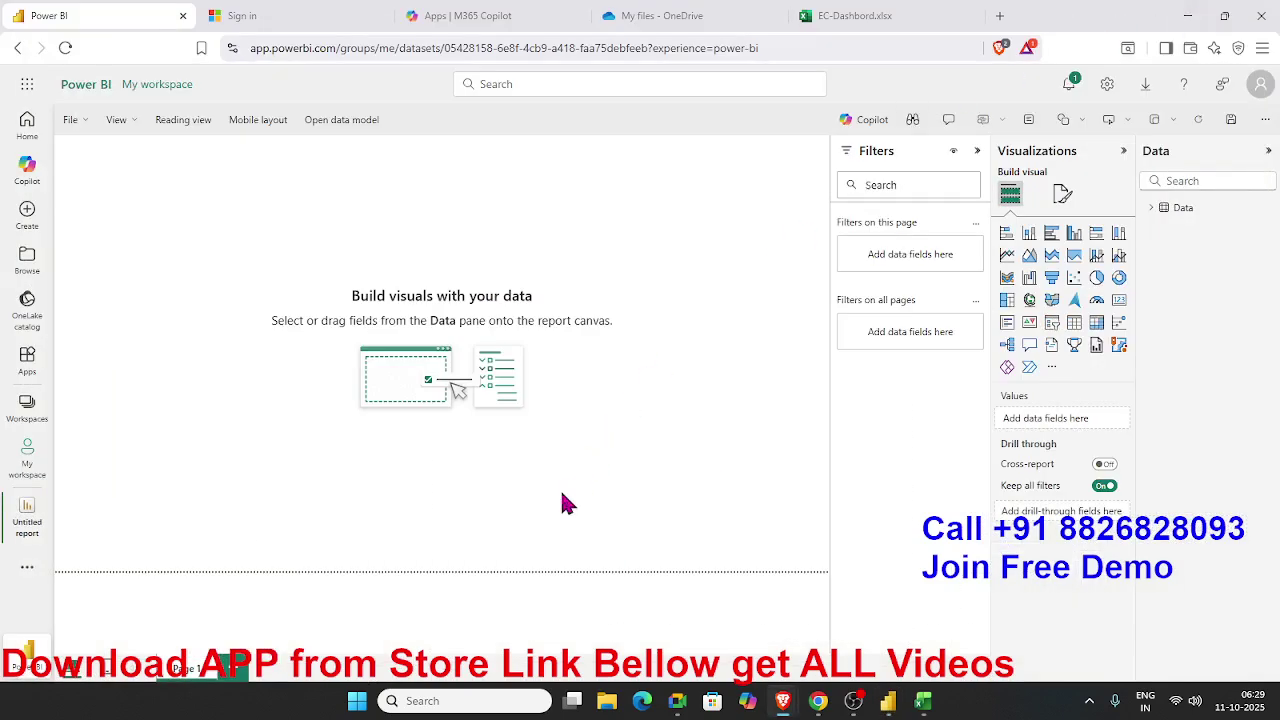
{"action": "left_click", "coordinate": [1066, 198]}
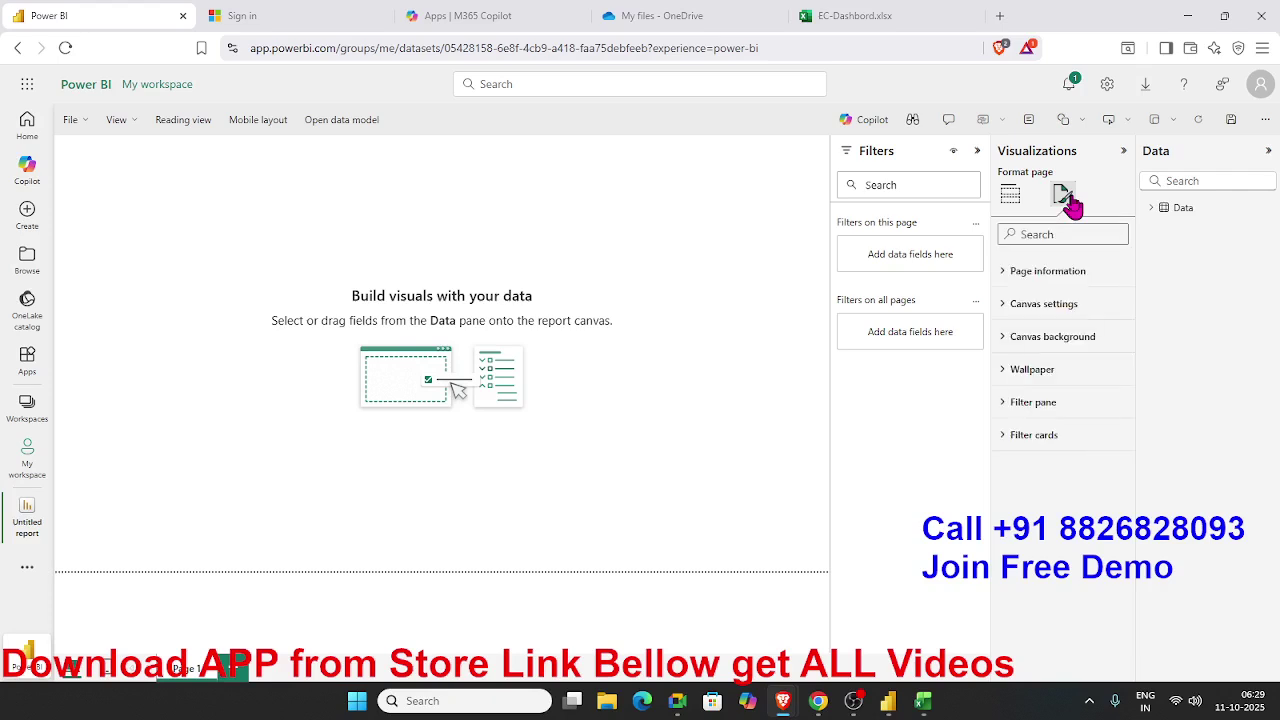
{"action": "left_click", "coordinate": [1070, 372]}
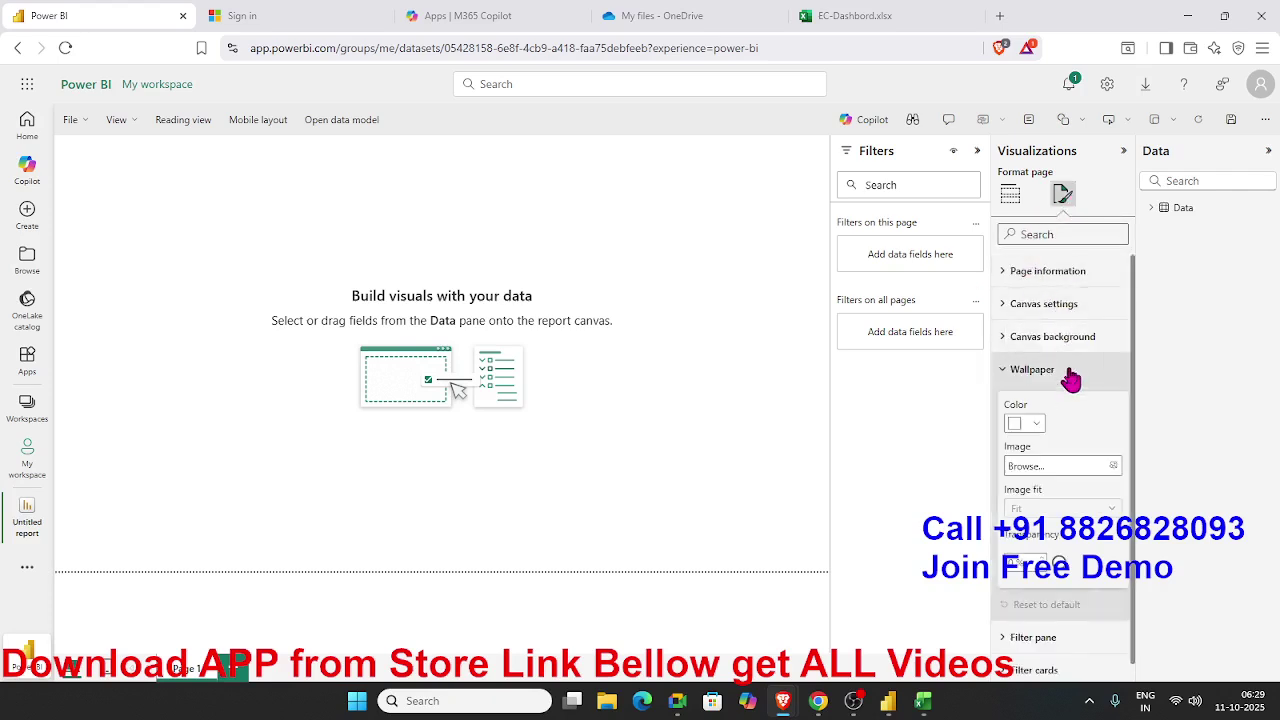
{"action": "left_click", "coordinate": [1113, 467]}
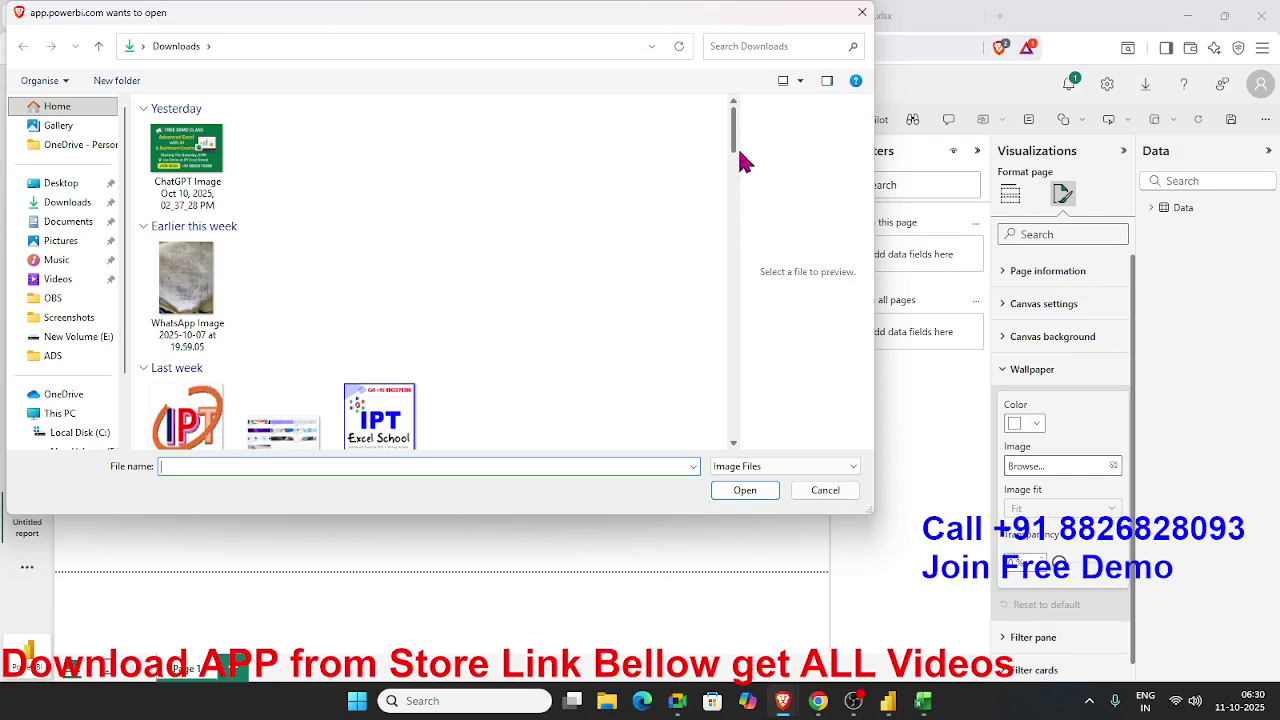
{"action": "left_click_drag", "start_coordinate": [734, 123], "coordinate": [751, 381]}
{"action": "left_click", "coordinate": [380, 150]}
{"action": "left_click", "coordinate": [750, 490]}
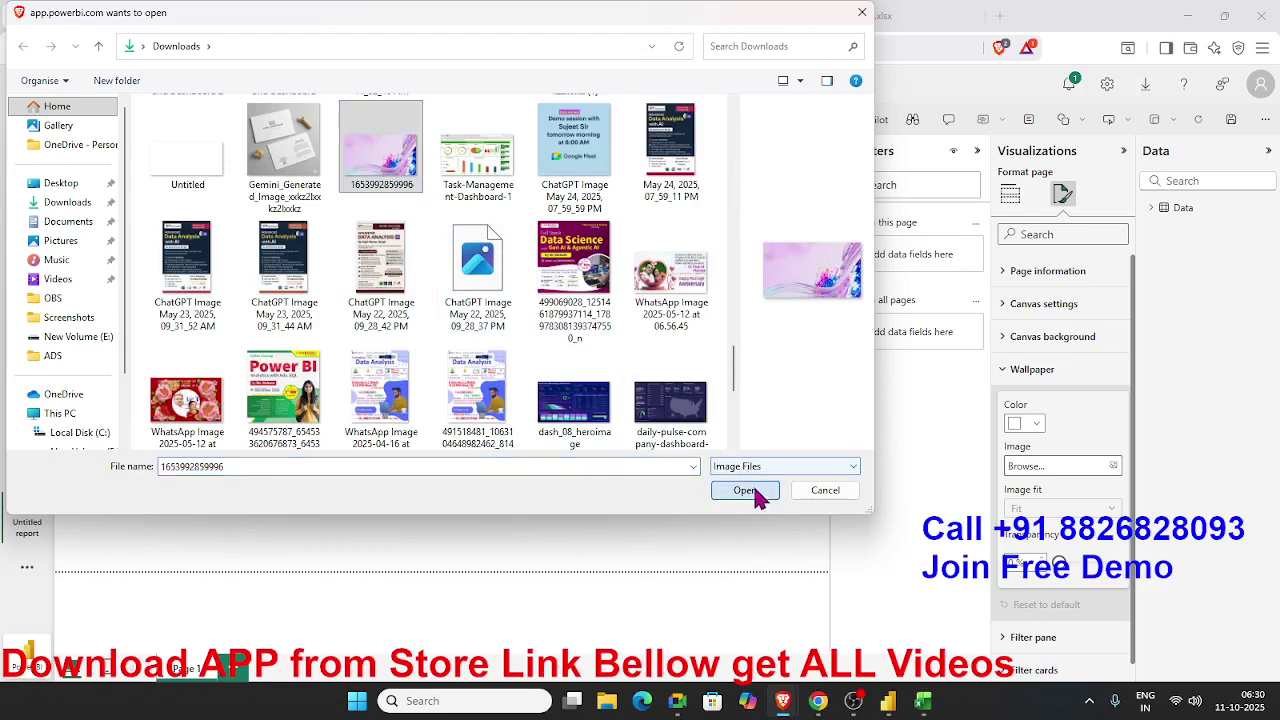
Compare the Fit and Fill options for the wallpaper image and leave its image fit set to Fill
{"action": "left_click", "coordinate": [1040, 508]}
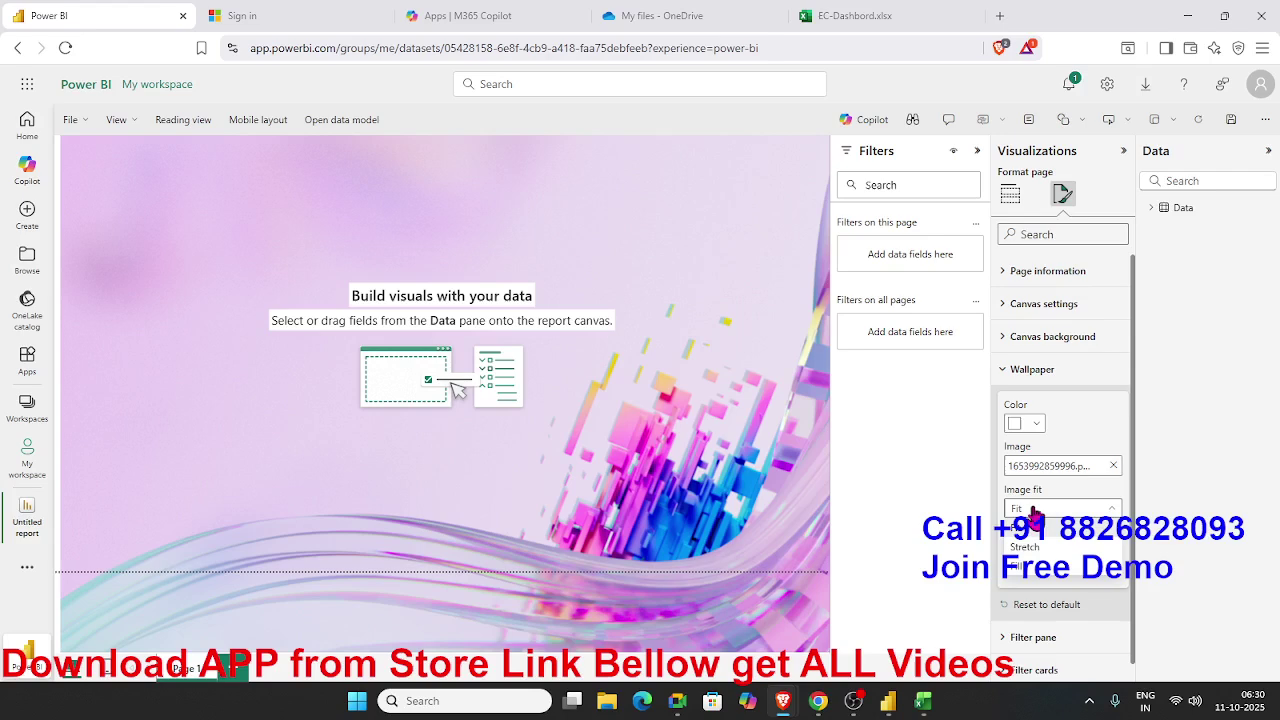
{"action": "left_click", "coordinate": [1045, 568]}
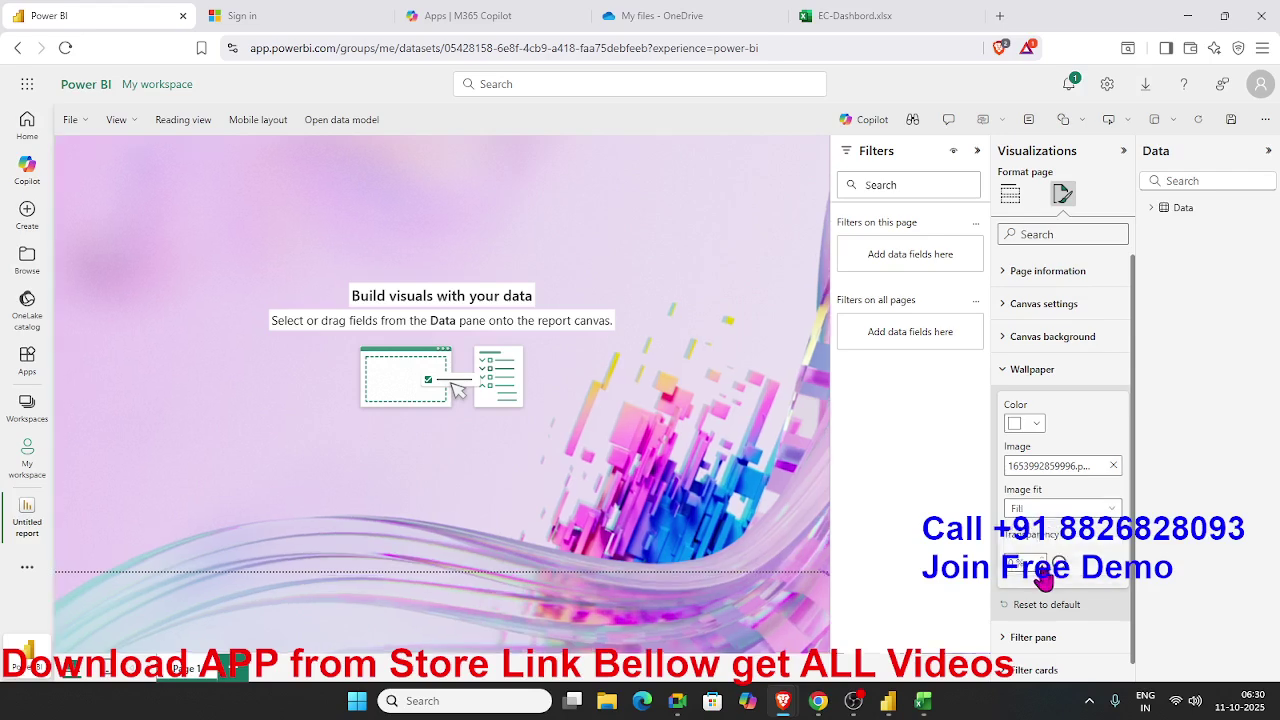
{"action": "left_click", "coordinate": [1033, 528]}
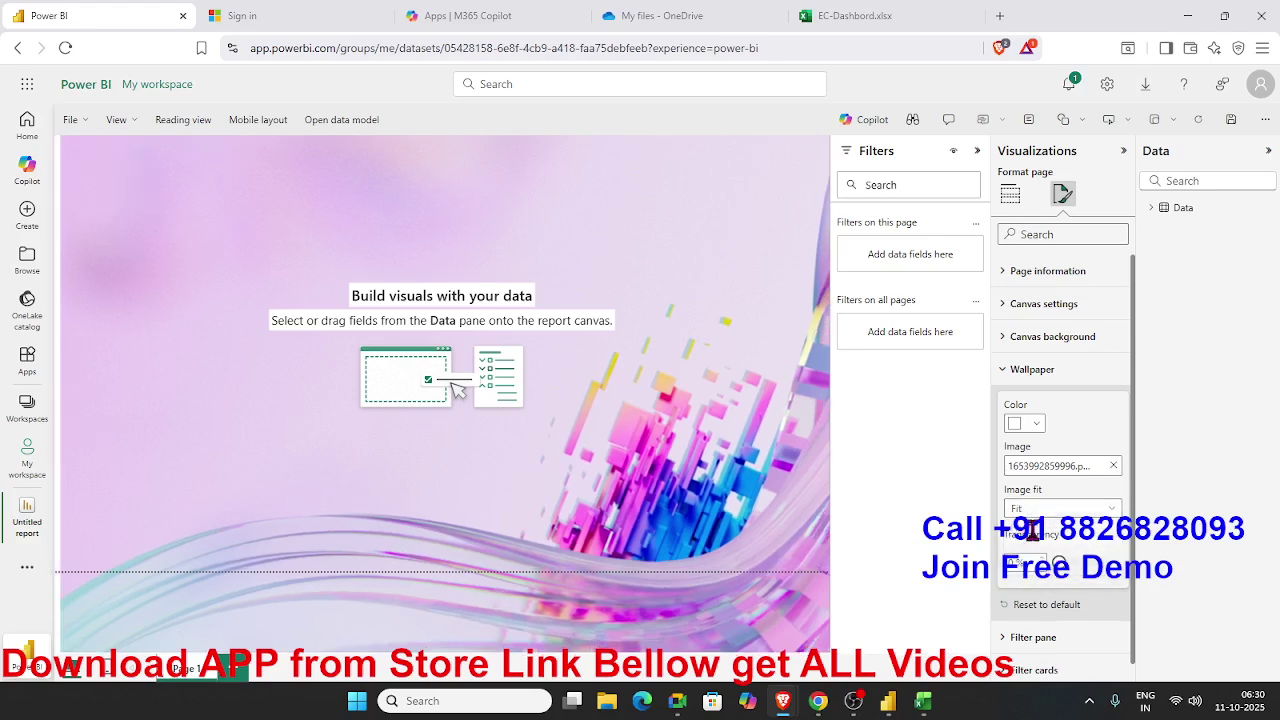
{"action": "left_click", "coordinate": [1040, 508]}
{"action": "left_click", "coordinate": [1045, 568]}
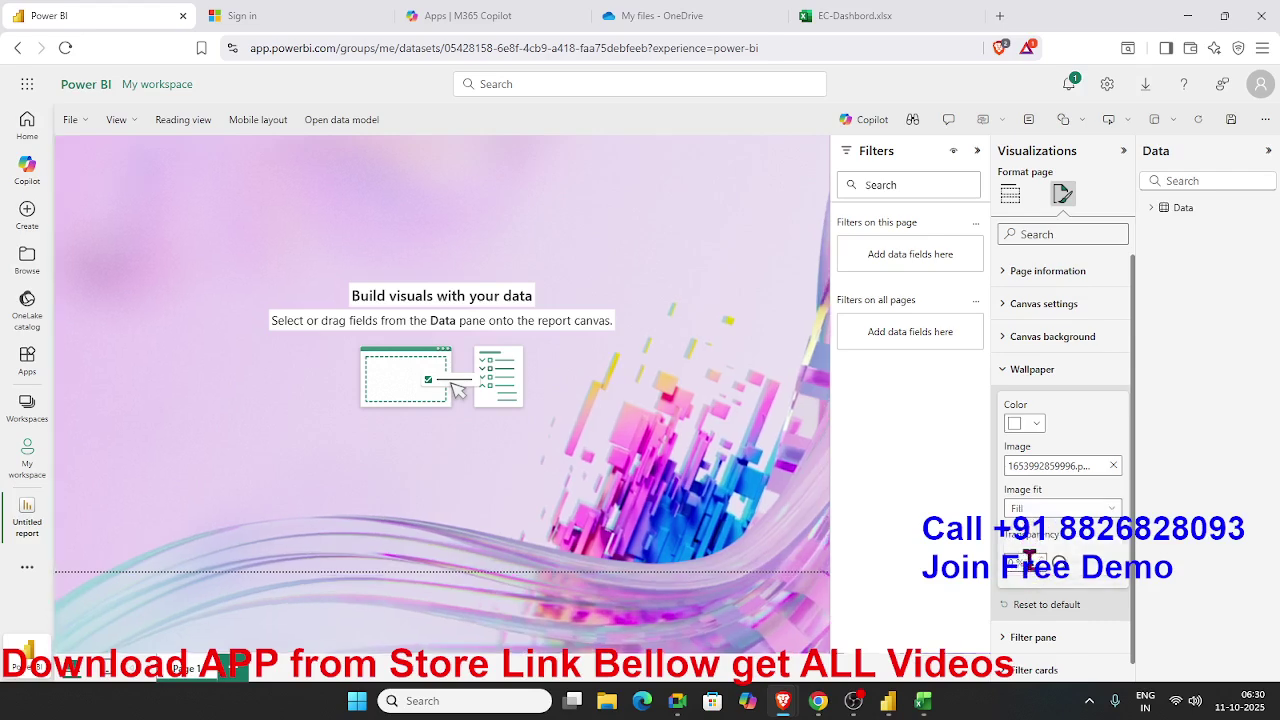
{"action": "scroll", "coordinate": [1072, 550], "scroll_direction": "down", "scroll_amount": 1}
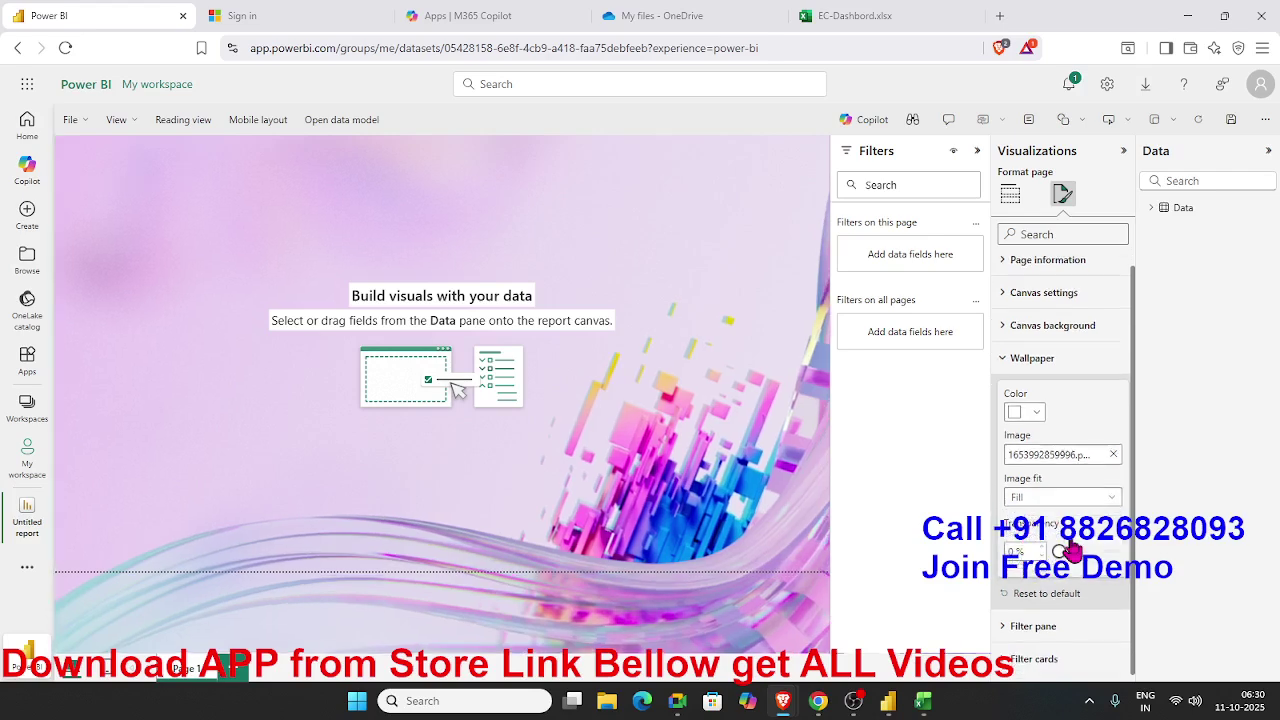
{"action": "scroll", "coordinate": [1056, 466], "scroll_direction": "up", "scroll_amount": 1}
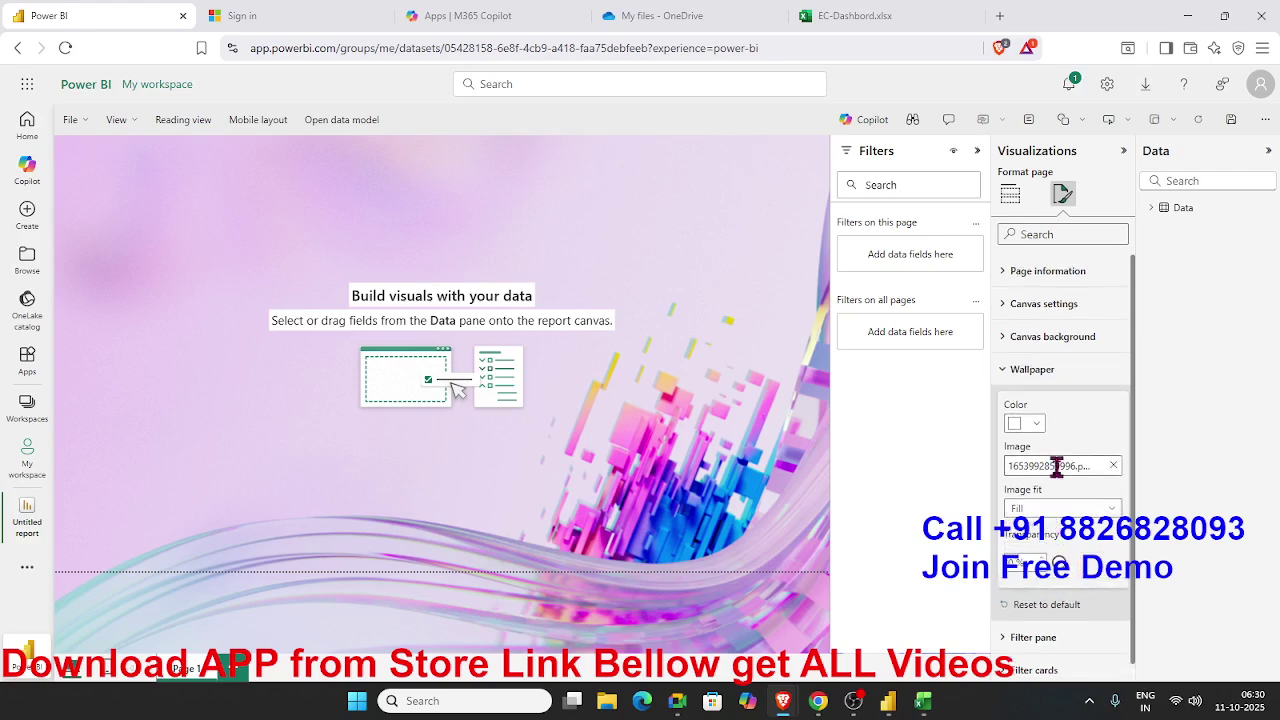
Add a small gauge visual in the canvas's upper-left corner showing the Qty field from the Data table as its value
{"action": "left_click", "coordinate": [680, 425]}
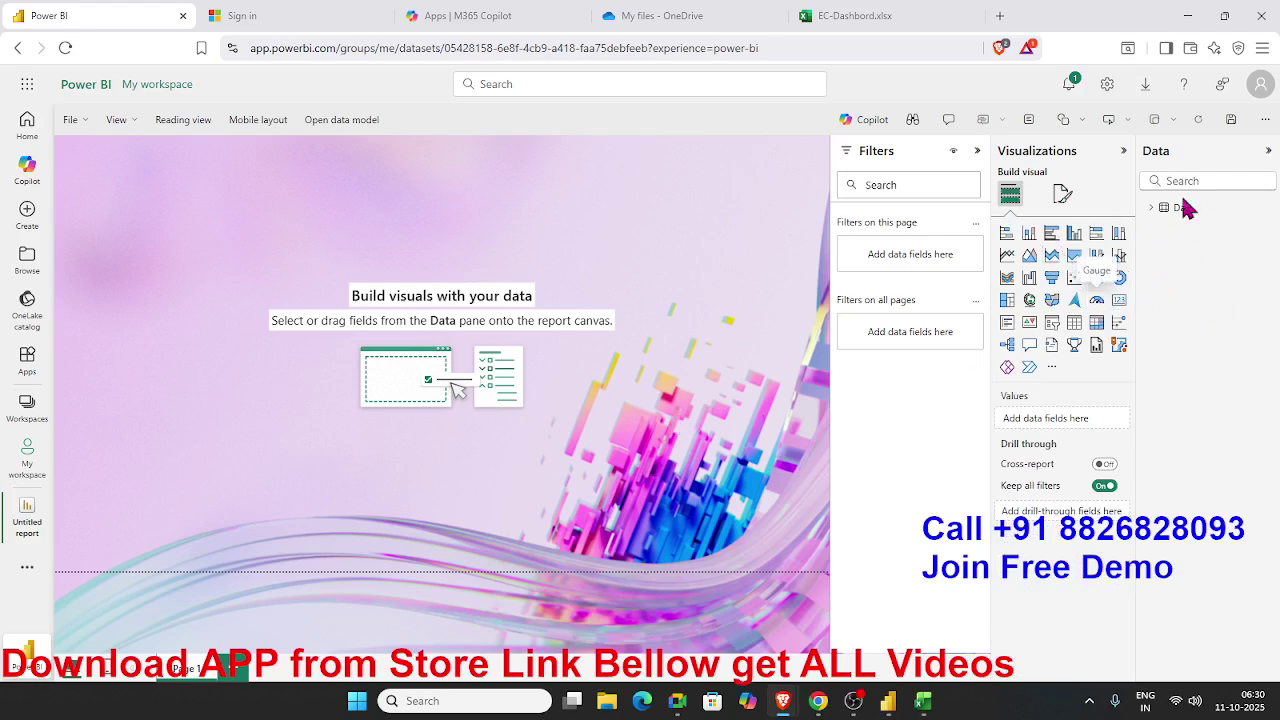
{"action": "left_click", "coordinate": [1153, 208]}
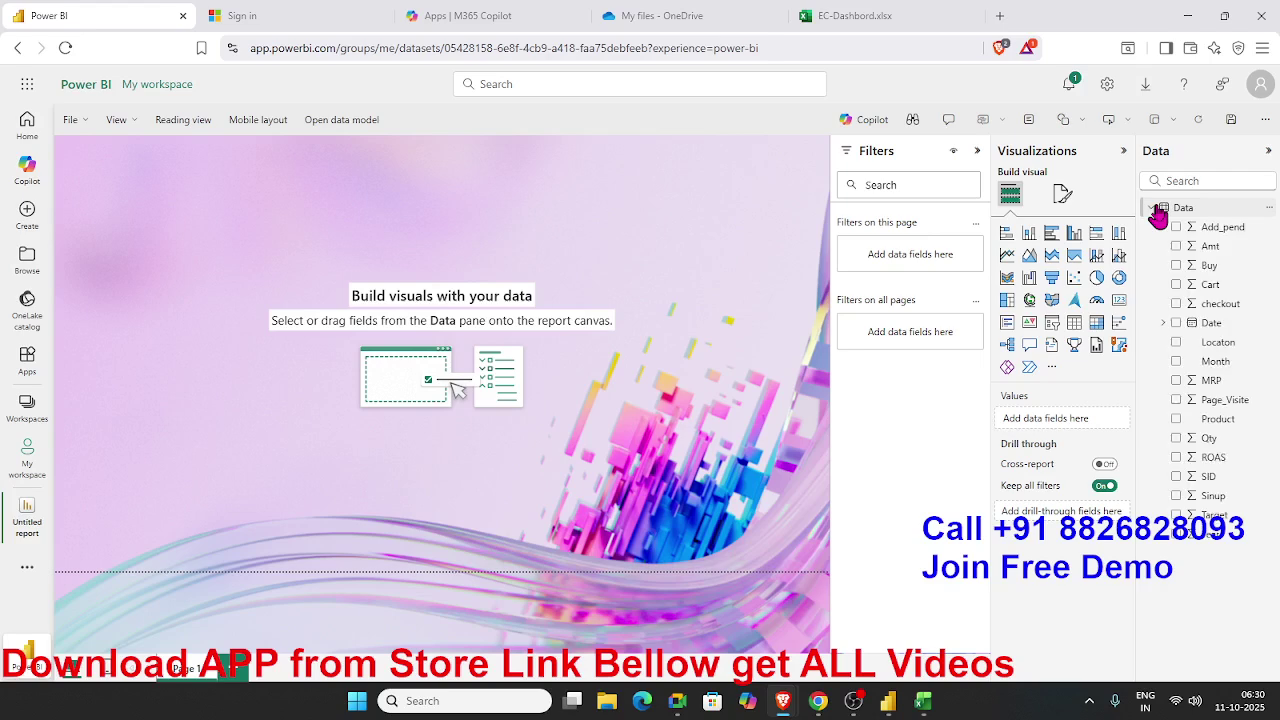
{"action": "left_click", "coordinate": [1096, 300]}
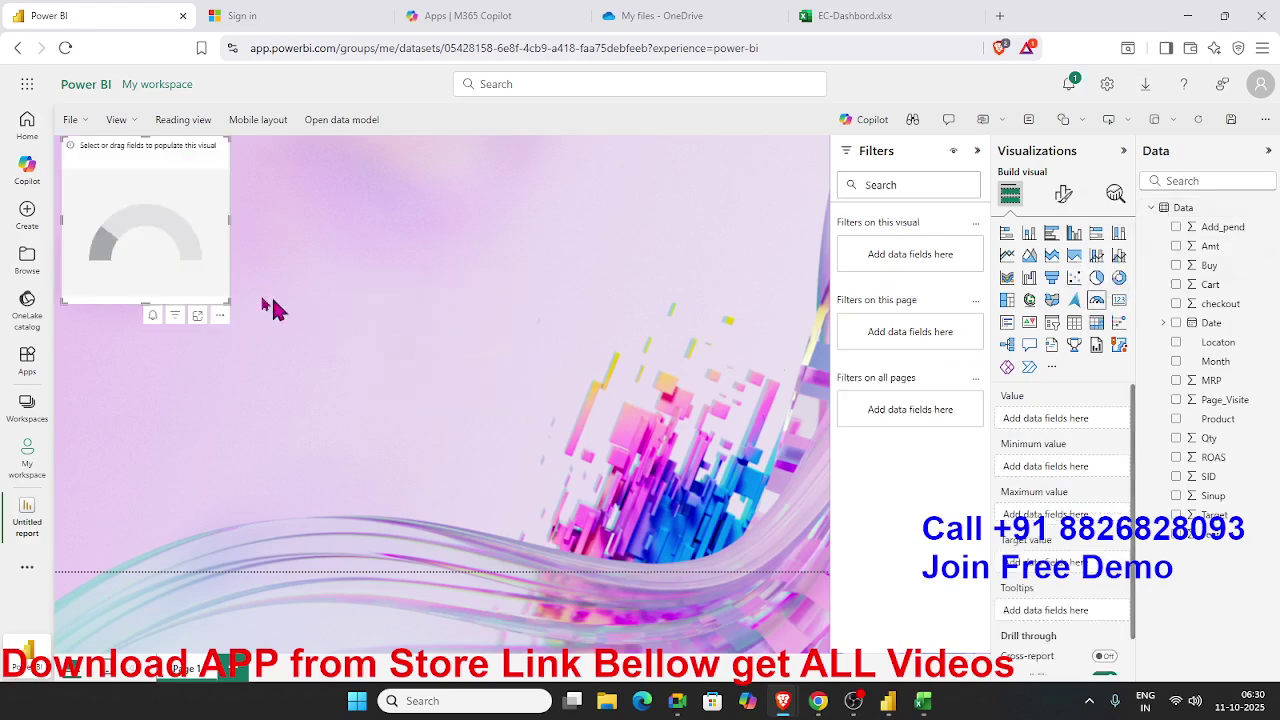
{"action": "left_click_drag", "start_coordinate": [228, 302], "coordinate": [176, 217]}
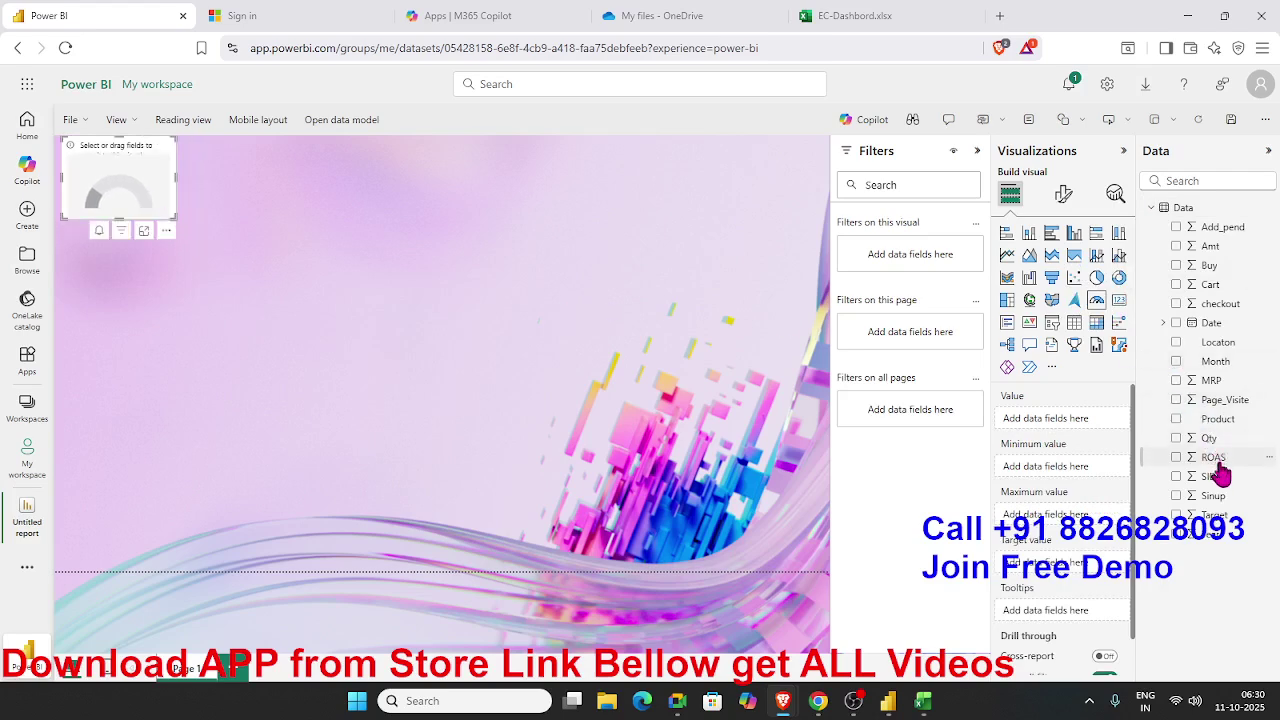
{"action": "left_click_drag", "start_coordinate": [1210, 442], "coordinate": [138, 190]}
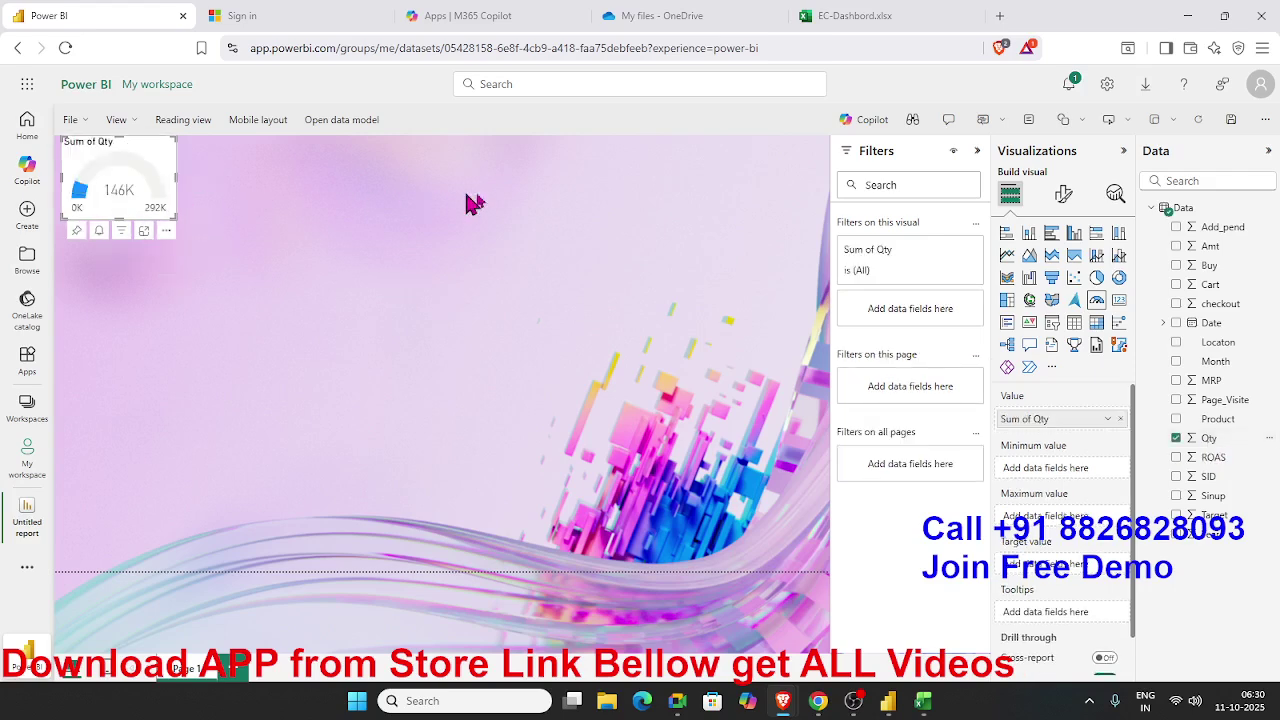
Turn off the Qty gauge's background and turn on its shadow effect
{"action": "left_click", "coordinate": [1063, 194]}
{"action": "left_click", "coordinate": [1063, 373]}
{"action": "left_click", "coordinate": [1063, 373]}
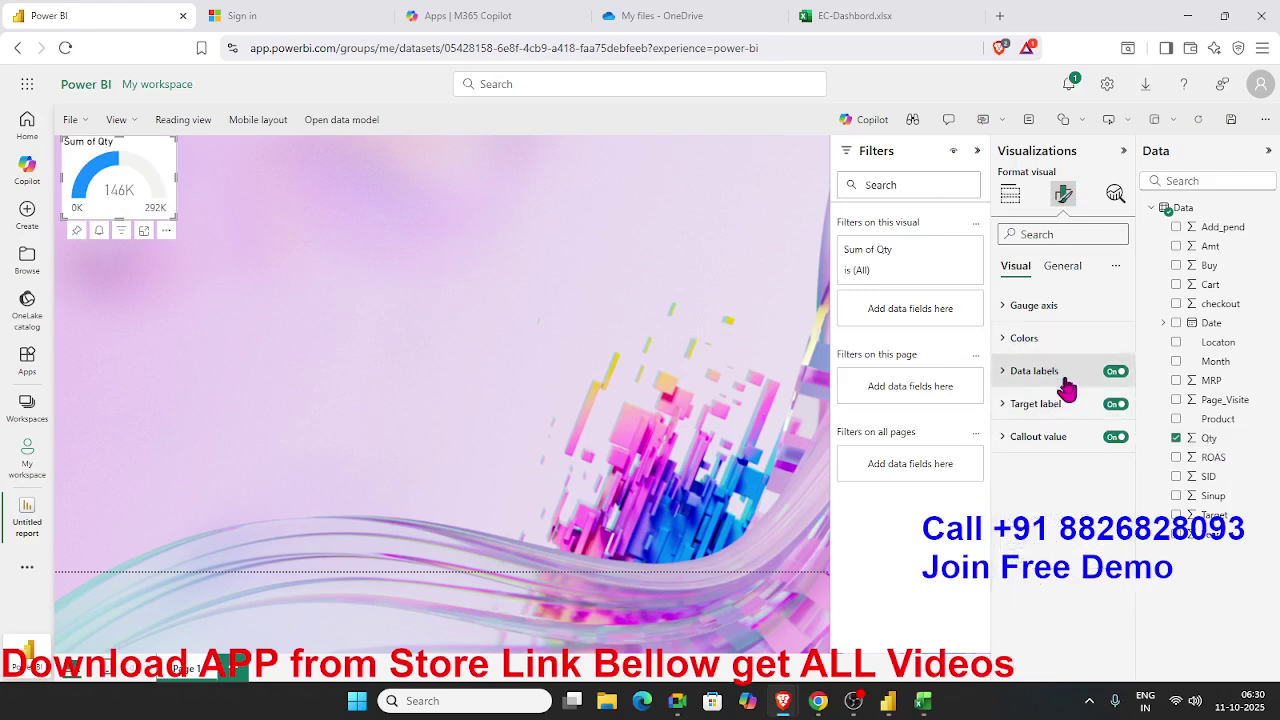
{"action": "left_click", "coordinate": [1058, 268]}
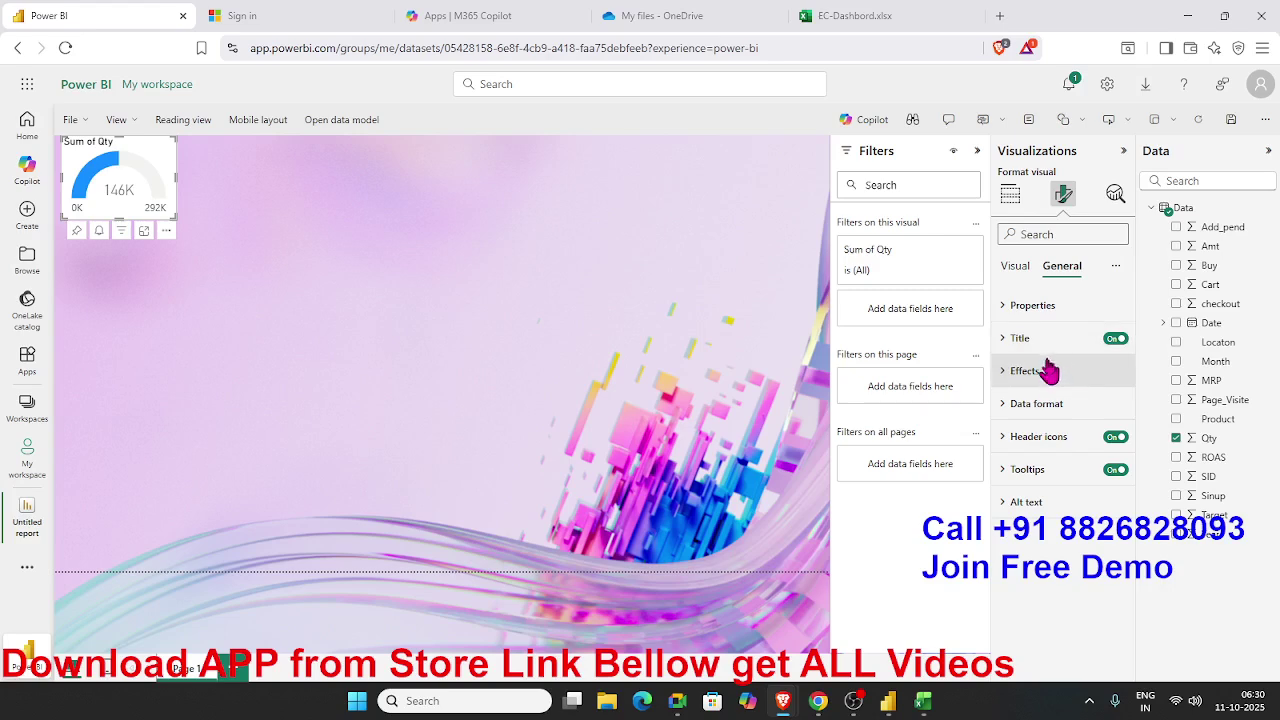
{"action": "left_click", "coordinate": [1050, 373]}
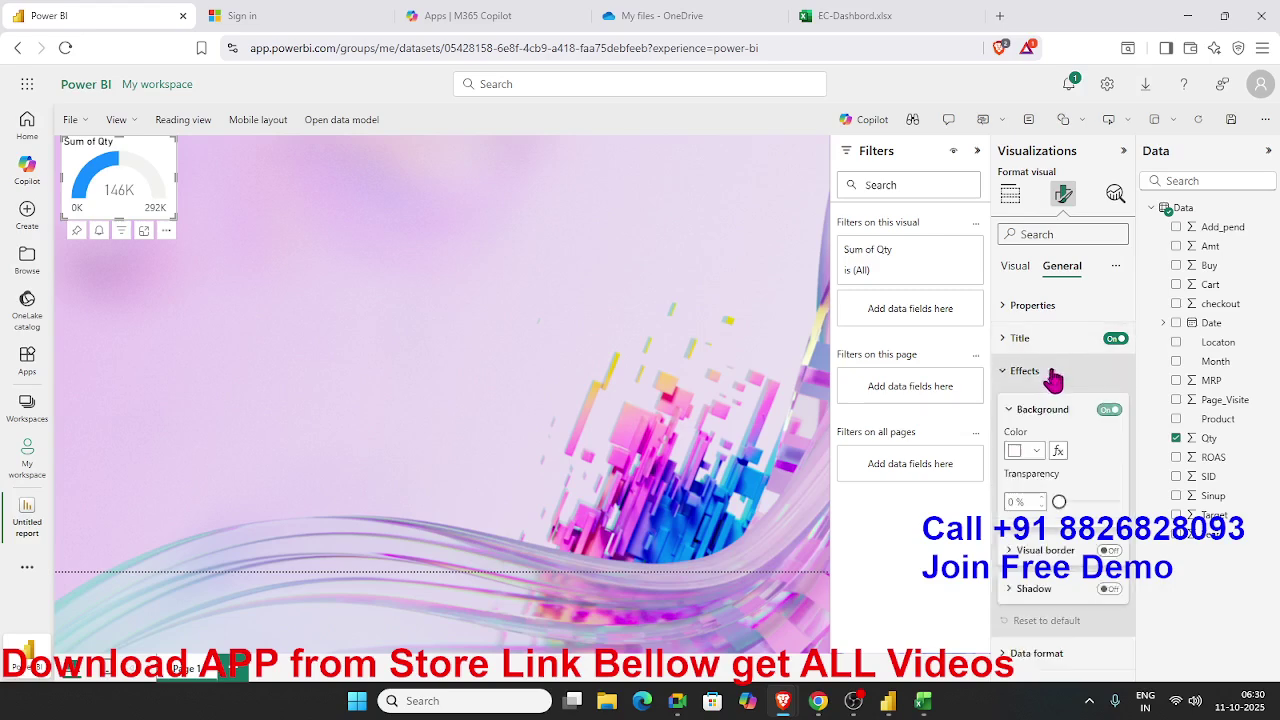
{"action": "left_click", "coordinate": [1108, 410]}
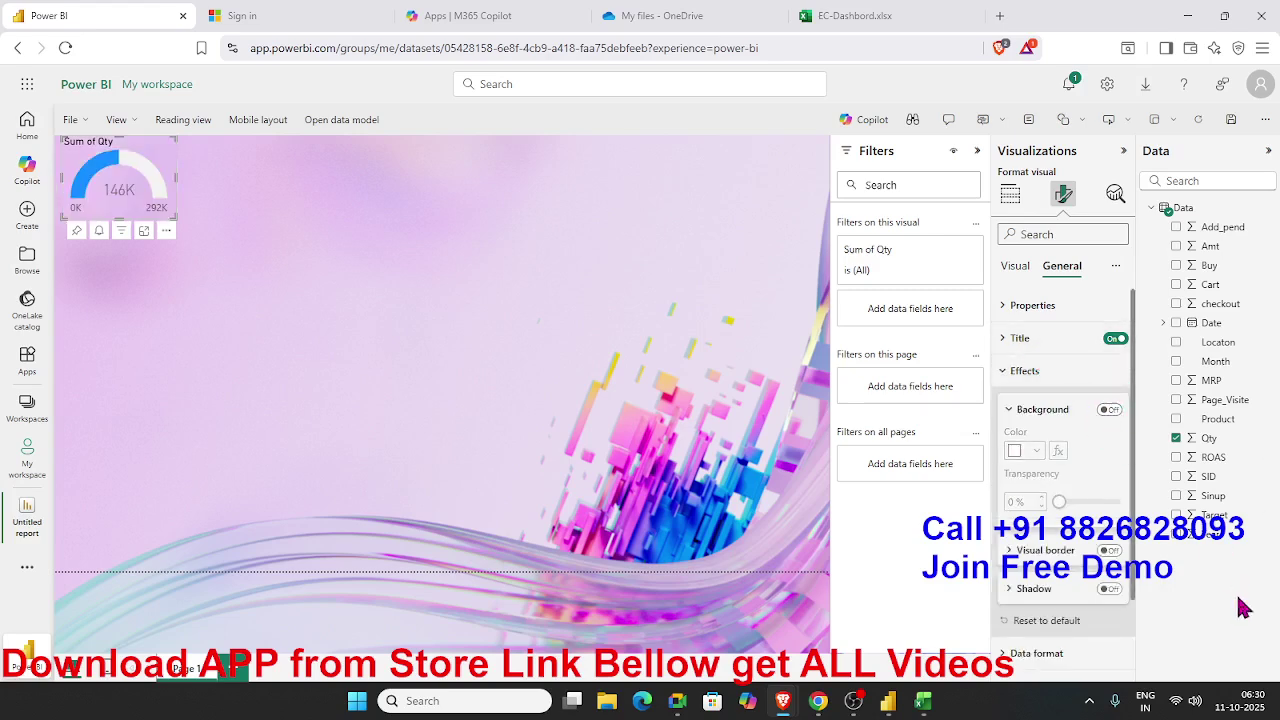
{"action": "left_click", "coordinate": [1110, 589]}
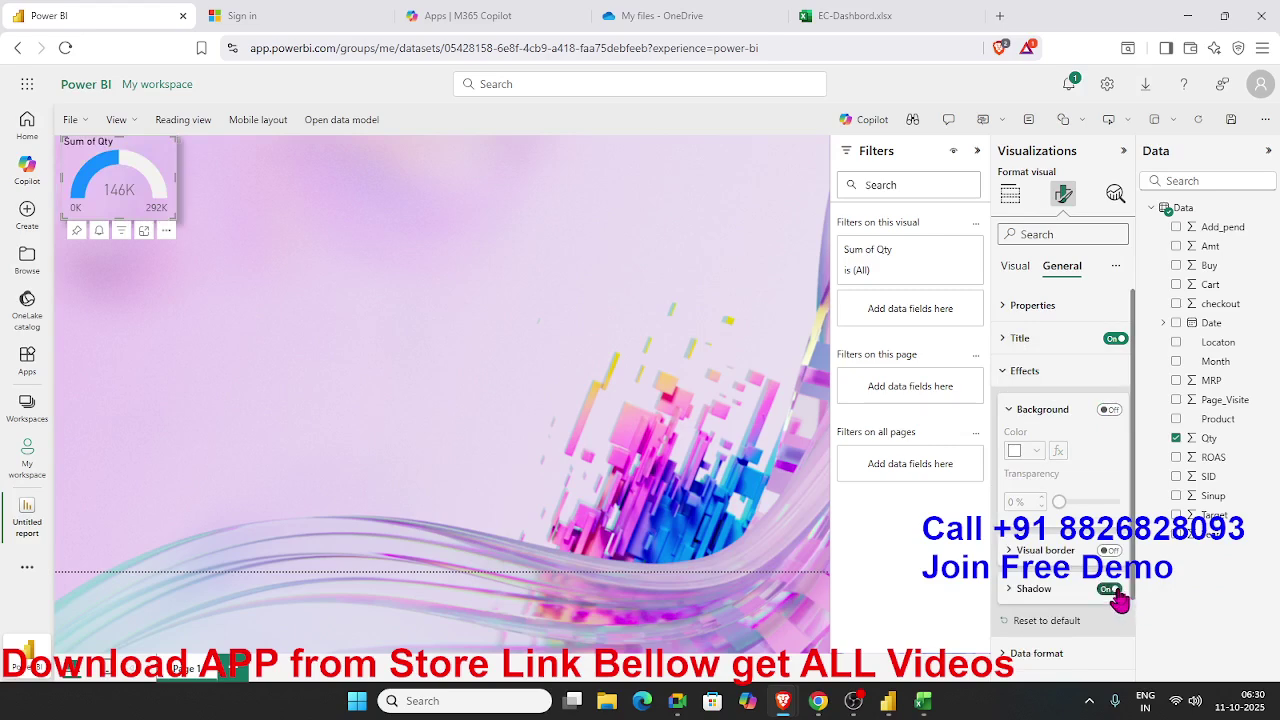
{"action": "left_click", "coordinate": [511, 397]}
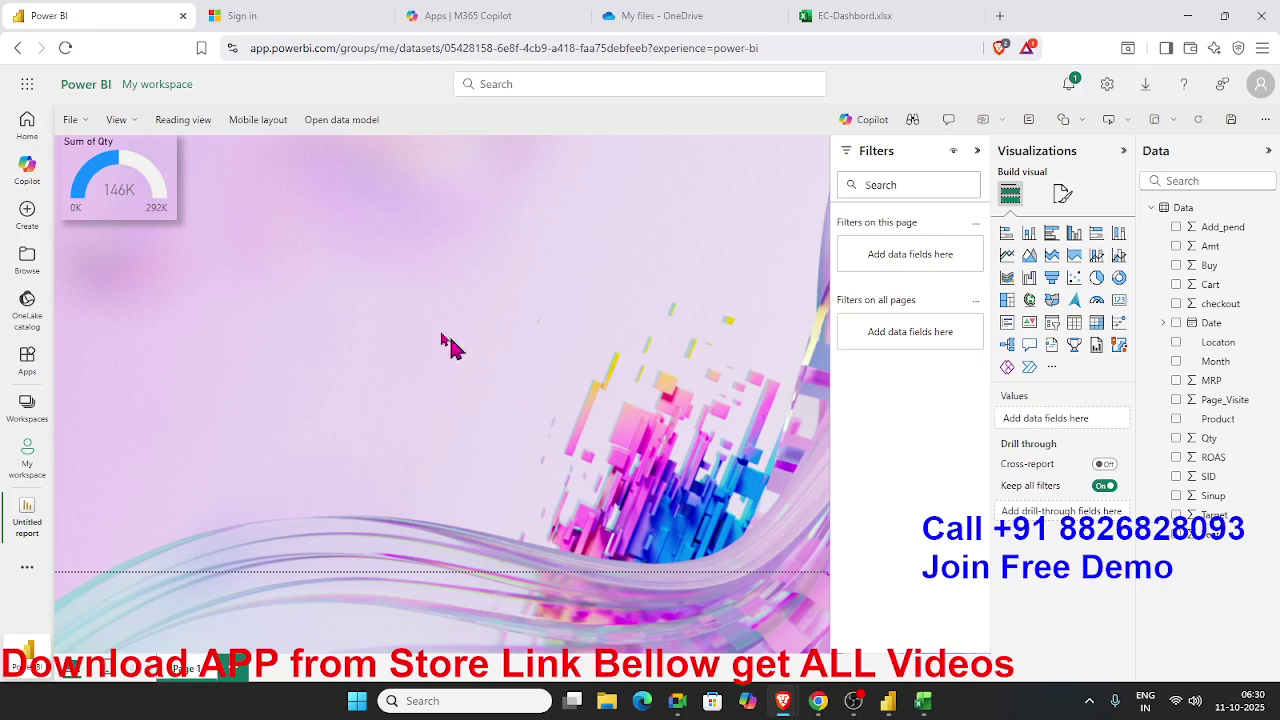
Move the Qty gauge slightly down from the canvas's top edge, keeping a small gap from the left edge
{"action": "left_click", "coordinate": [105, 227]}
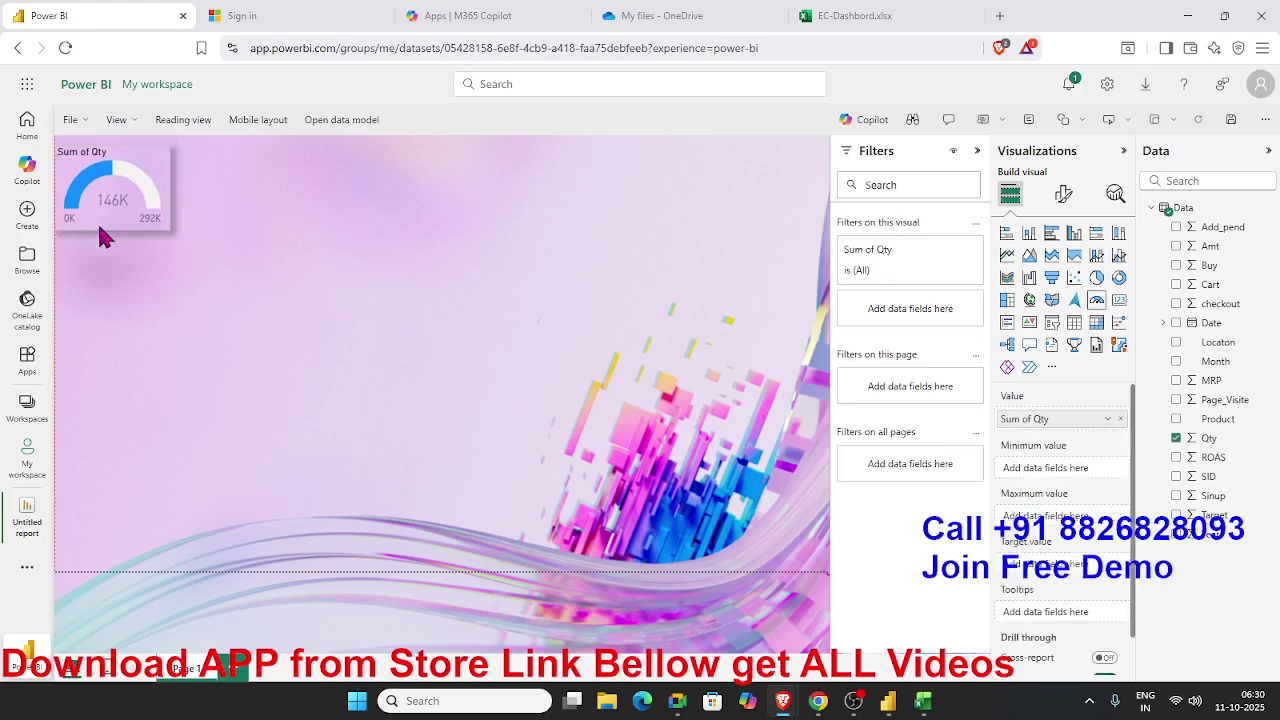
{"action": "left_click_drag", "start_coordinate": [112, 238], "coordinate": [115, 236]}
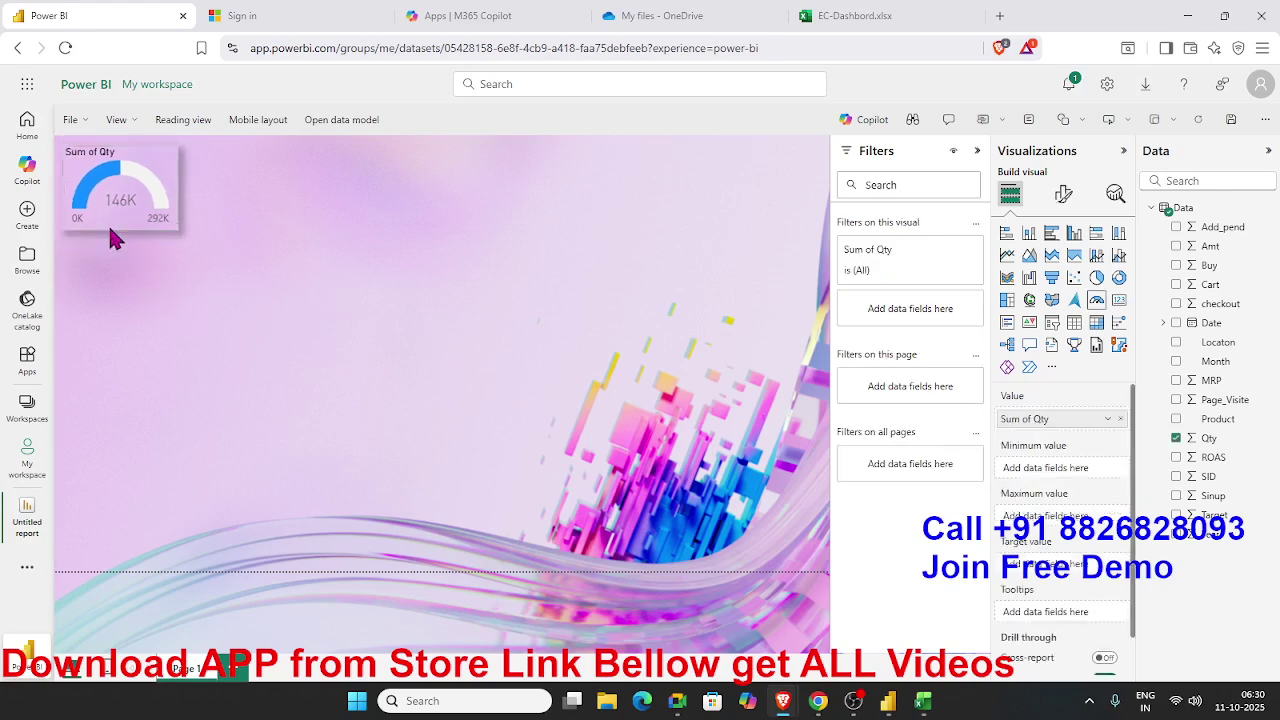
{"action": "left_click", "coordinate": [409, 263]}
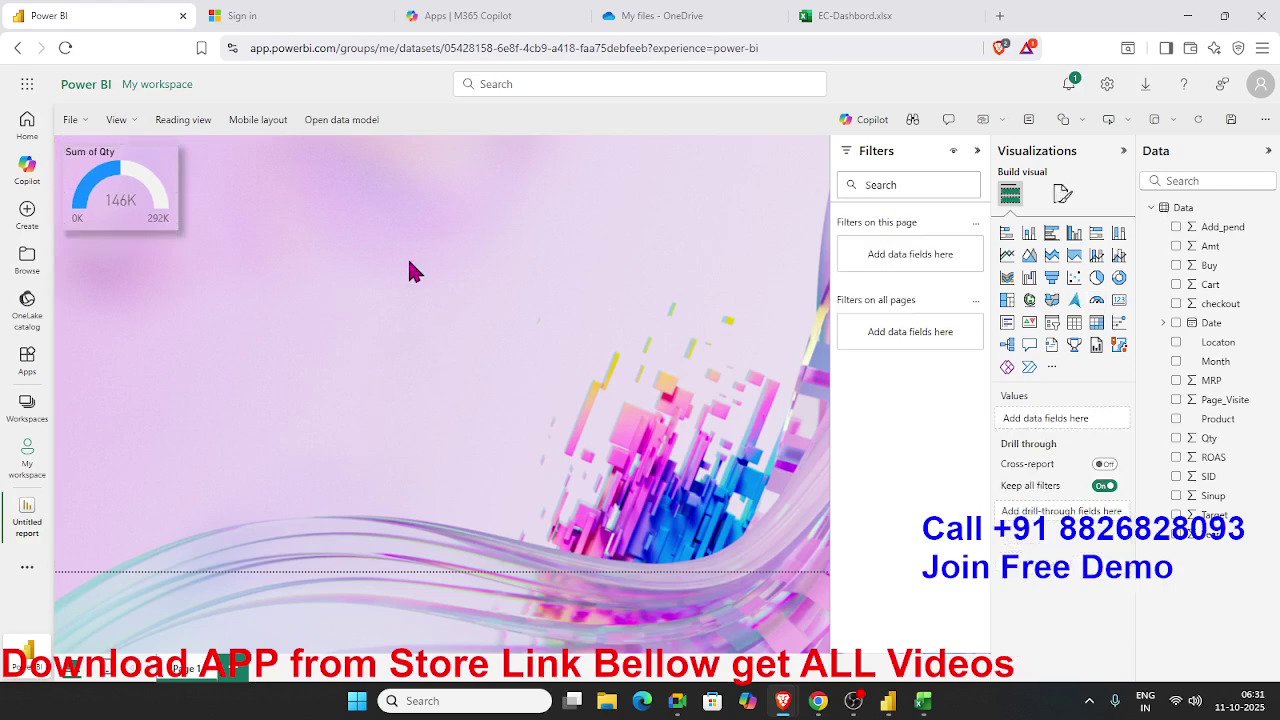
Duplicate the Qty gauge, place the copy in the canvas's upper-right corner, and replace its value field with Amt
{"action": "key", "text": "ctrl+v"}
{"action": "left_click_drag", "start_coordinate": [152, 236], "coordinate": [788, 230]}
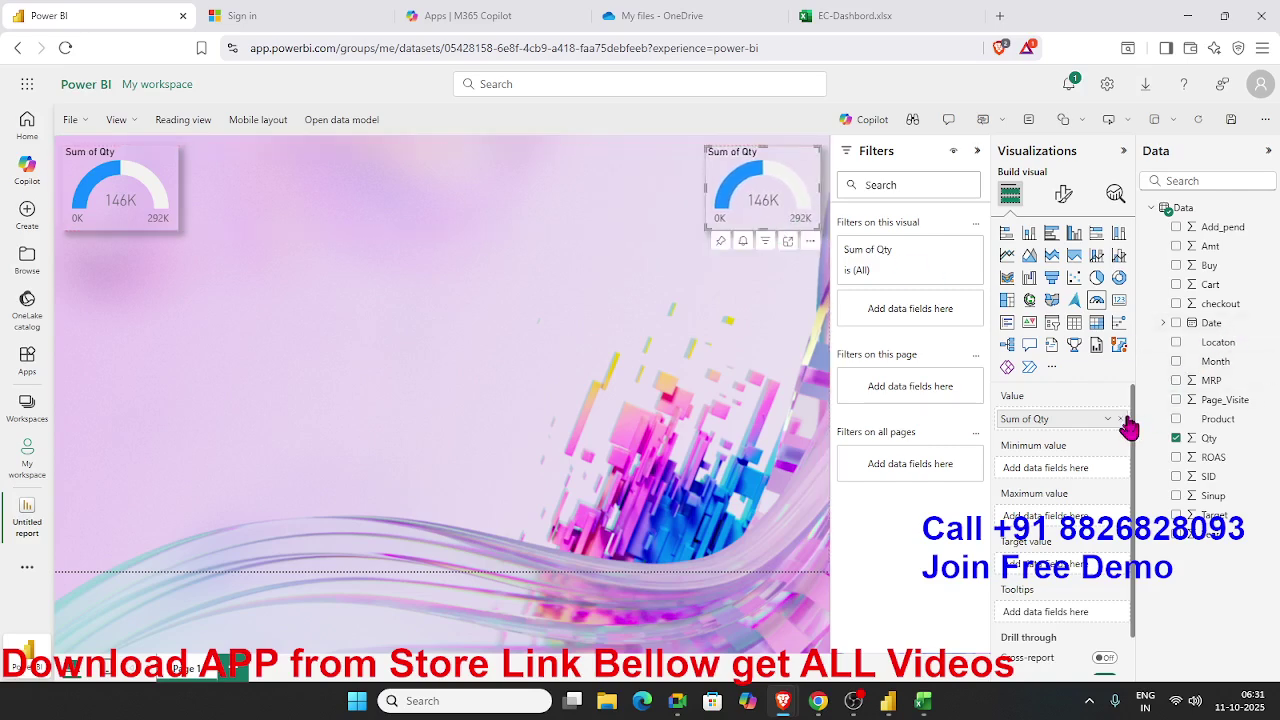
{"action": "left_click_drag", "start_coordinate": [1122, 428], "coordinate": [1165, 455]}
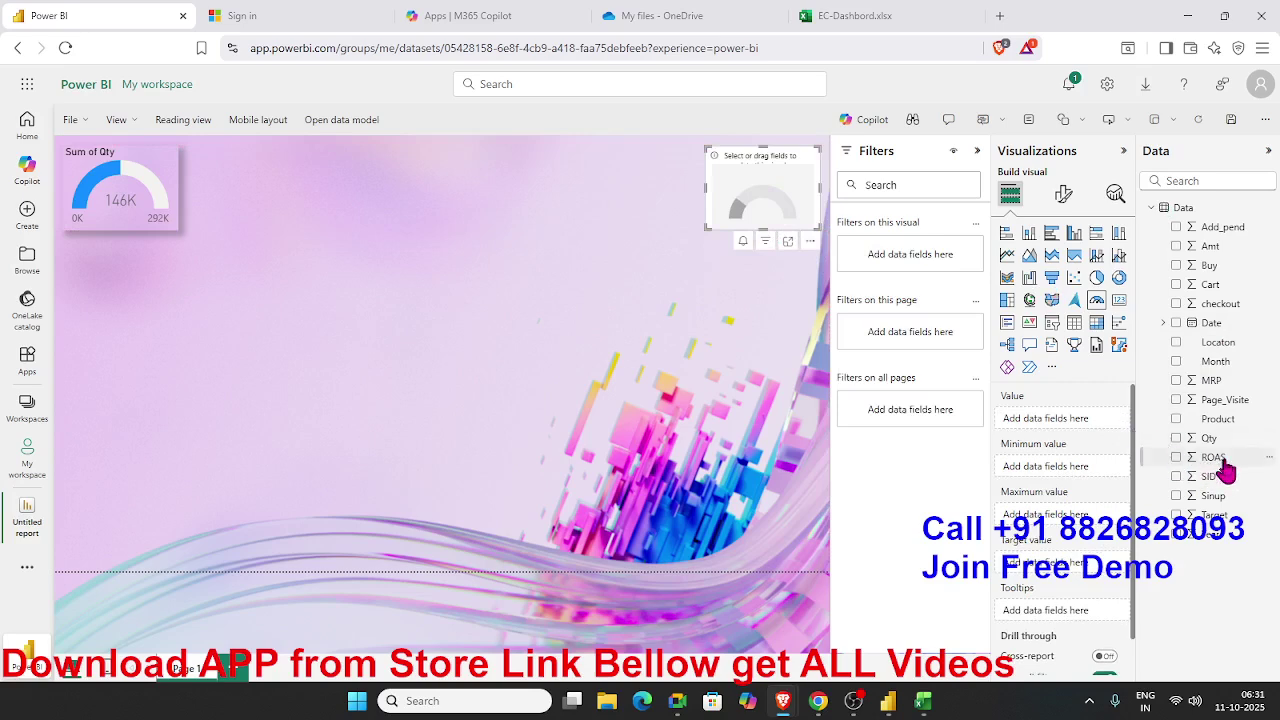
{"action": "left_click_drag", "start_coordinate": [1210, 246], "coordinate": [793, 213]}
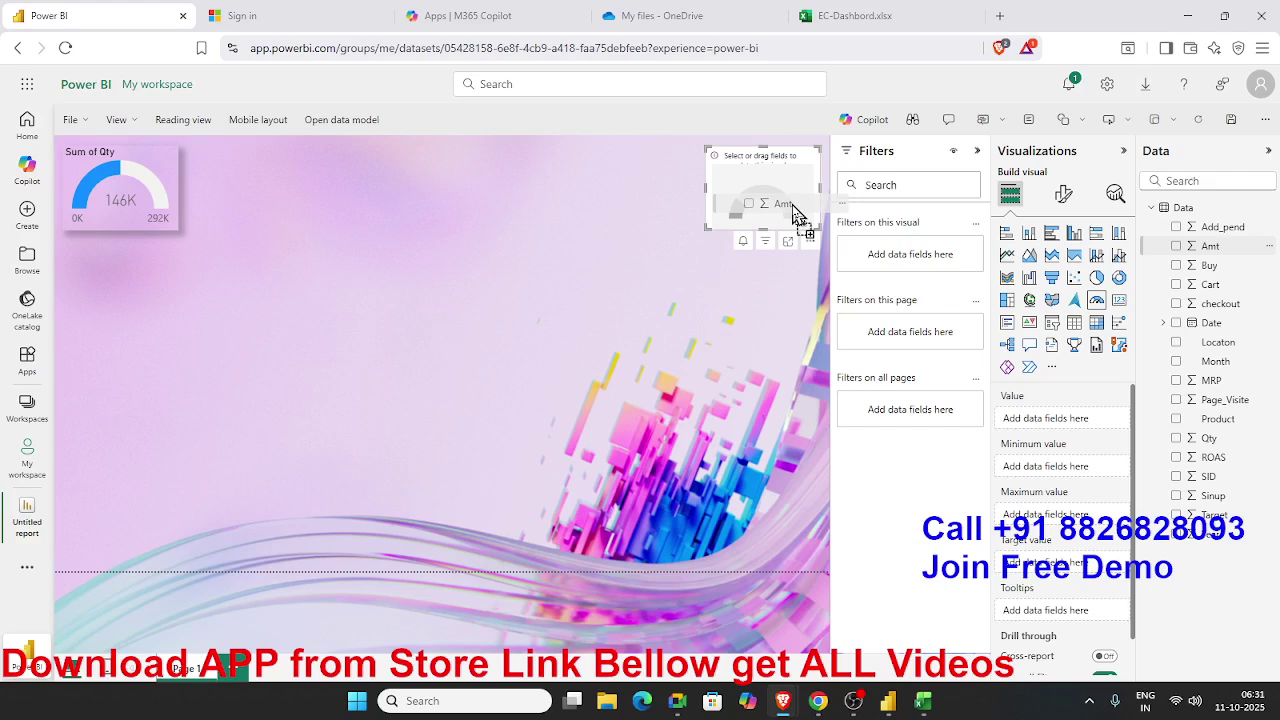
{"action": "left_click_drag", "start_coordinate": [793, 213], "coordinate": [795, 215]}
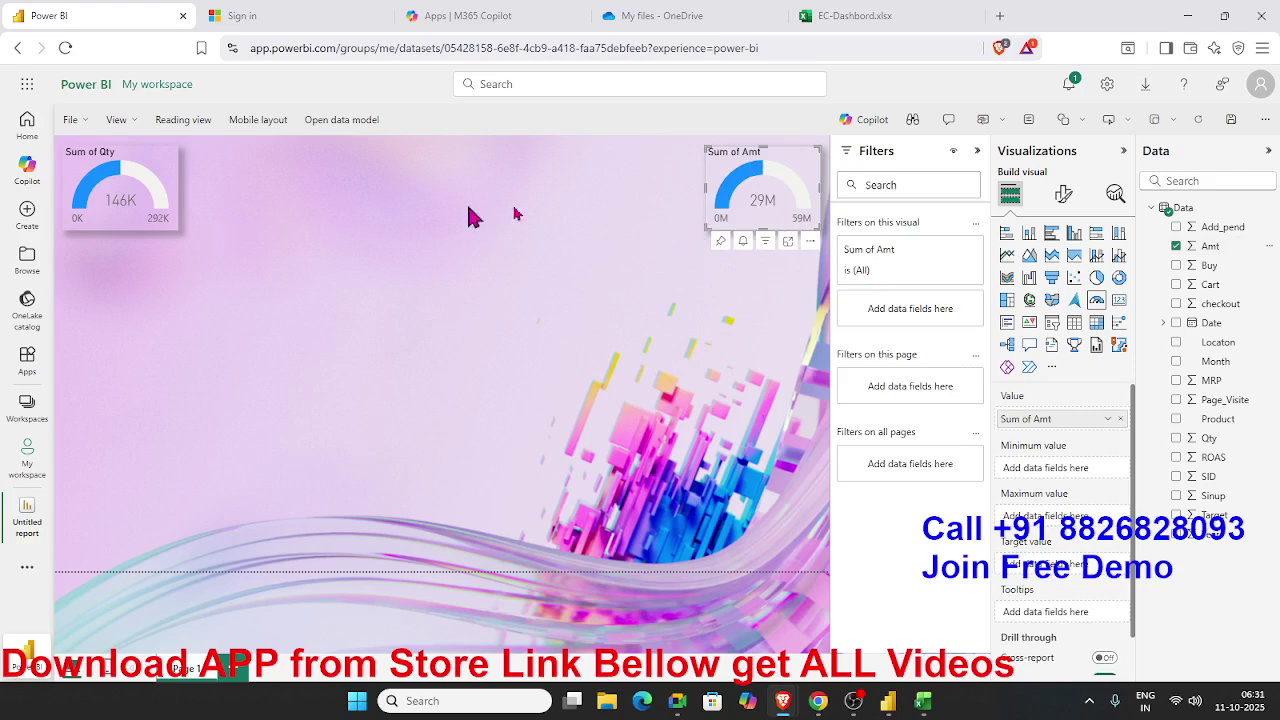
Set the Amt gauge's fill color to a custom green, #029919
{"action": "left_click", "coordinate": [1065, 200]}
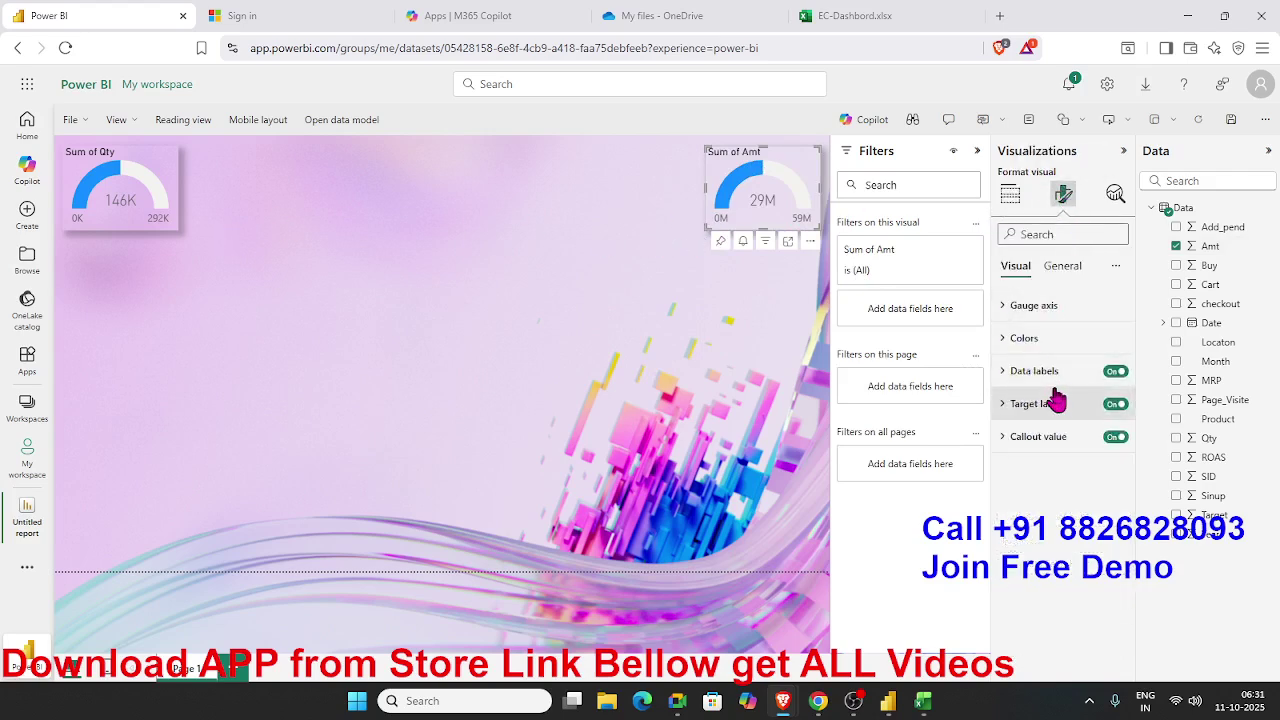
{"action": "left_click", "coordinate": [1005, 342]}
{"action": "left_click", "coordinate": [1034, 395]}
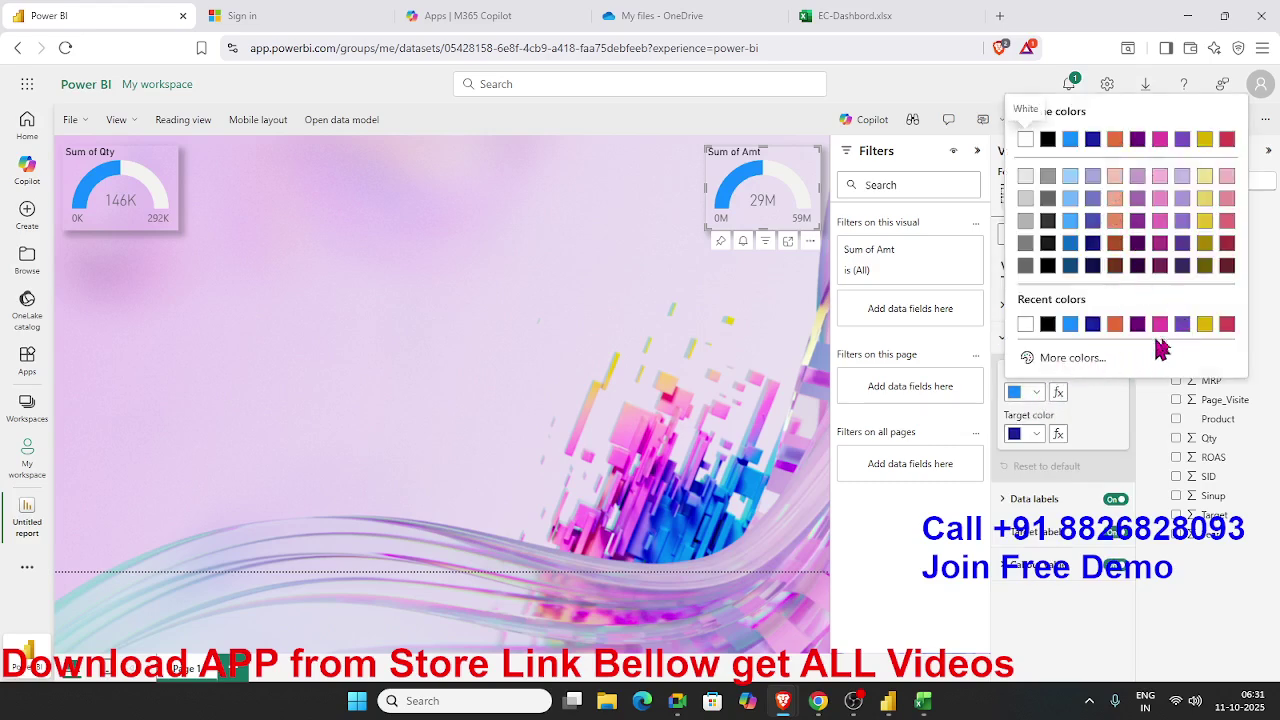
{"action": "left_click", "coordinate": [1088, 358]}
{"action": "left_click", "coordinate": [1097, 301]}
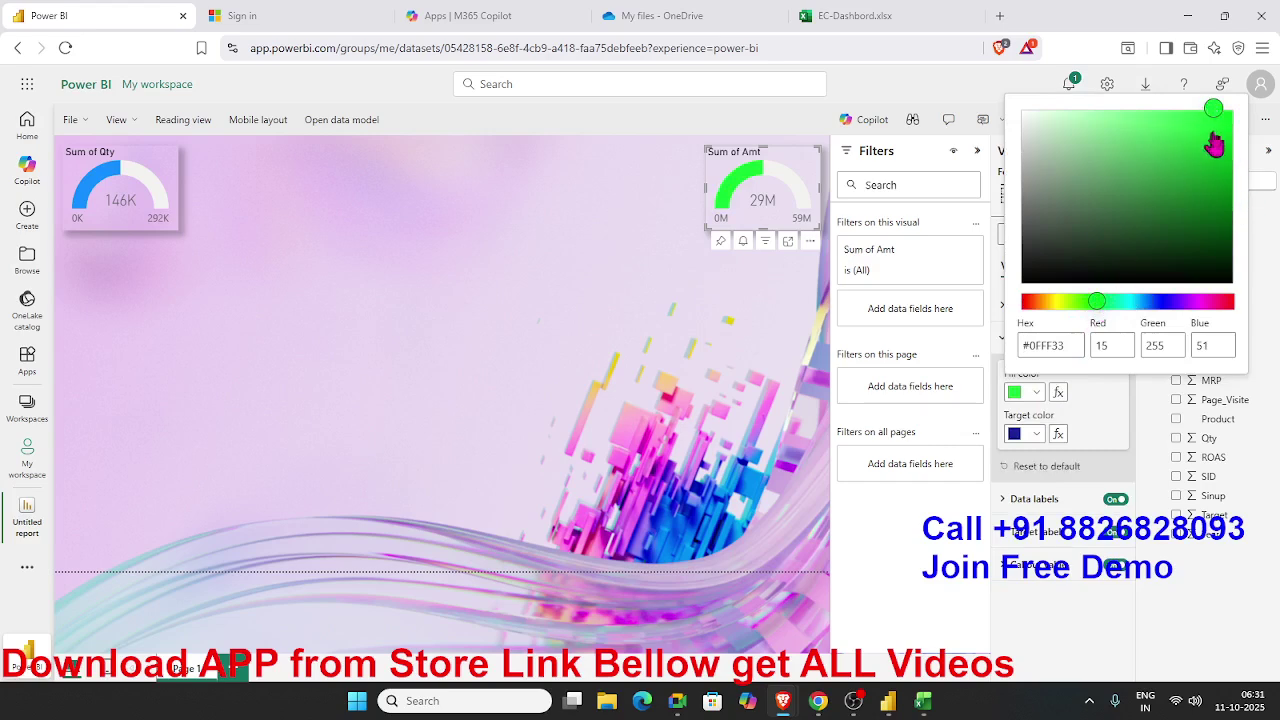
{"action": "left_click", "coordinate": [1225, 179]}
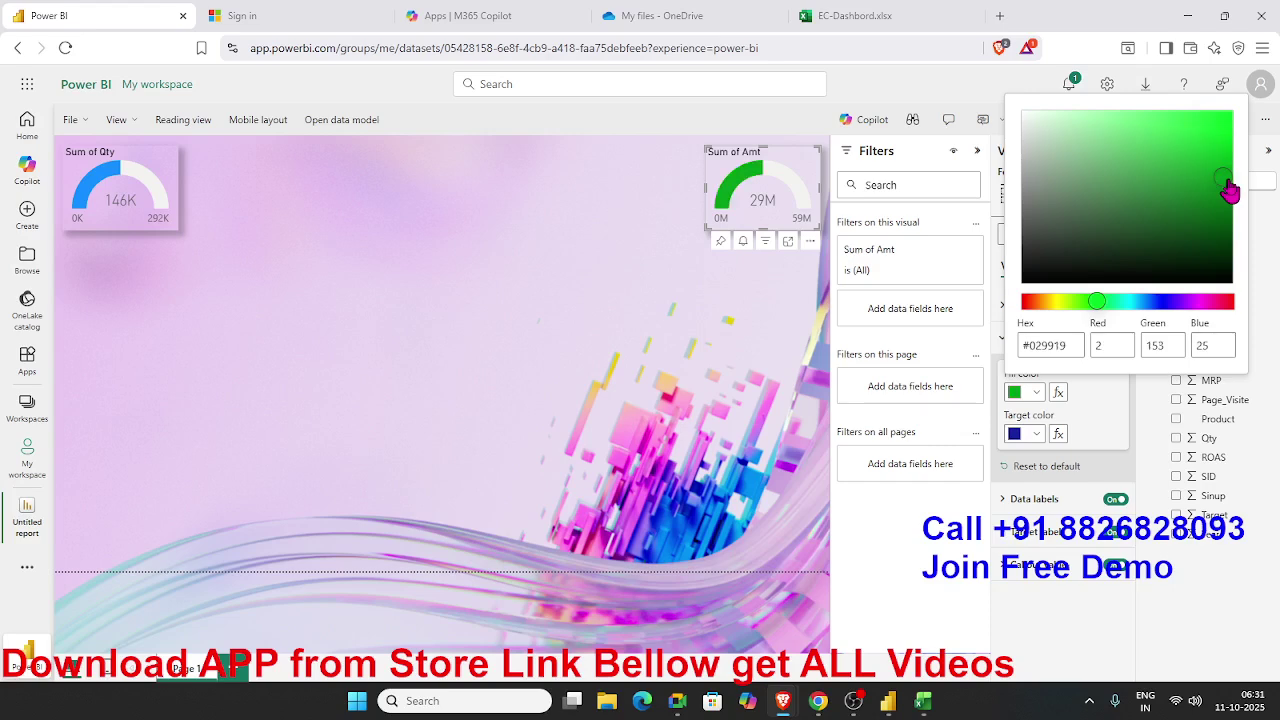
{"action": "left_click", "coordinate": [733, 403]}
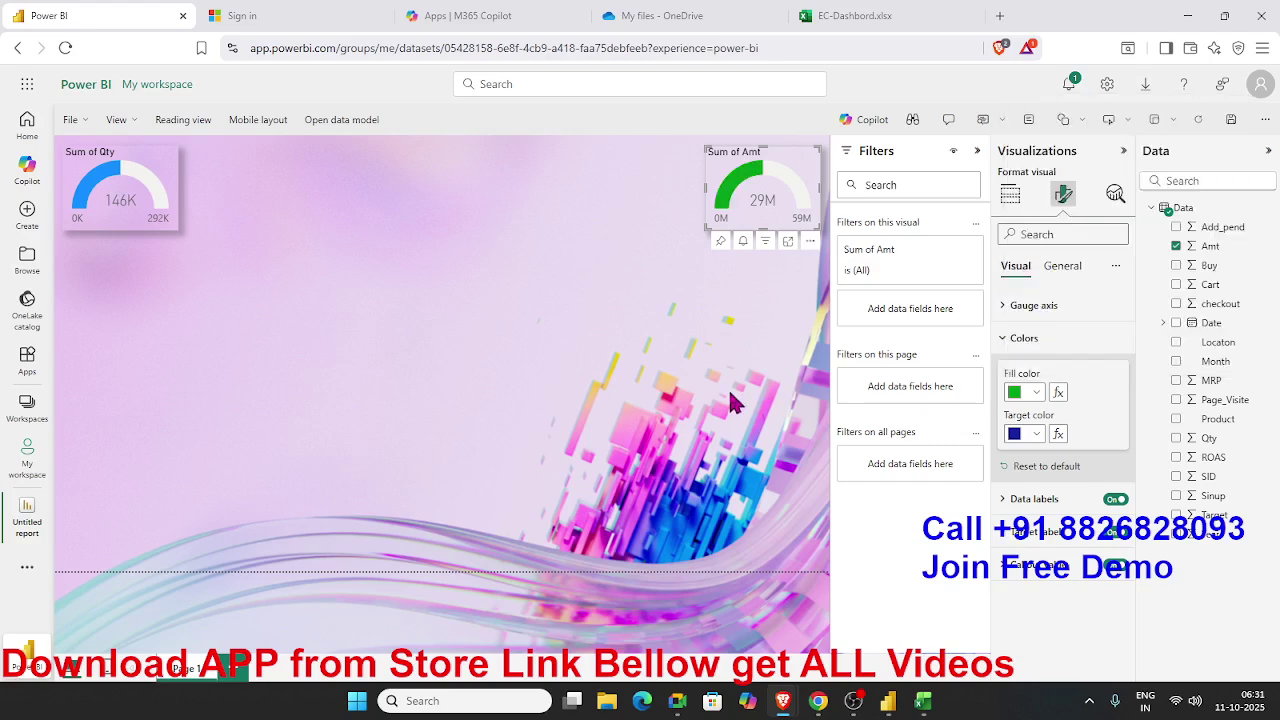
{"action": "left_click", "coordinate": [601, 378]}
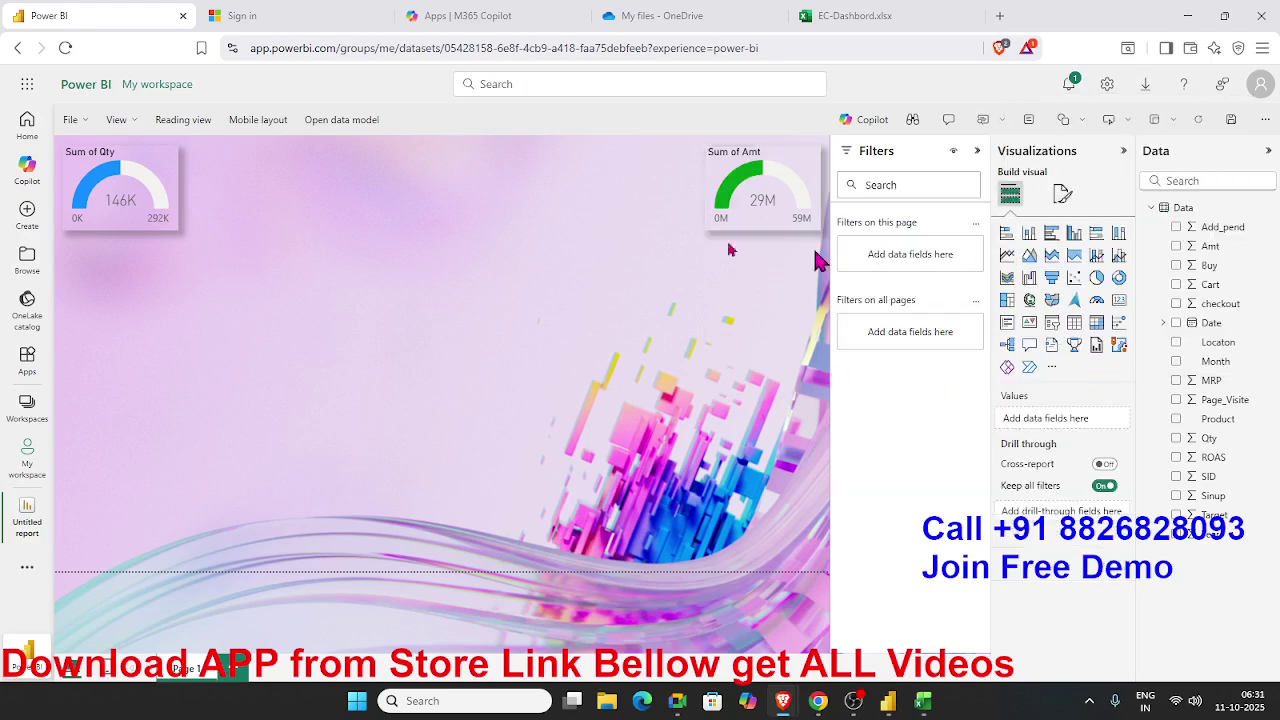
Switch to Power BI Desktop to view its insertable elements such as shapes, and return to the web report
{"action": "left_click_drag", "start_coordinate": [245, 158], "coordinate": [674, 234]}
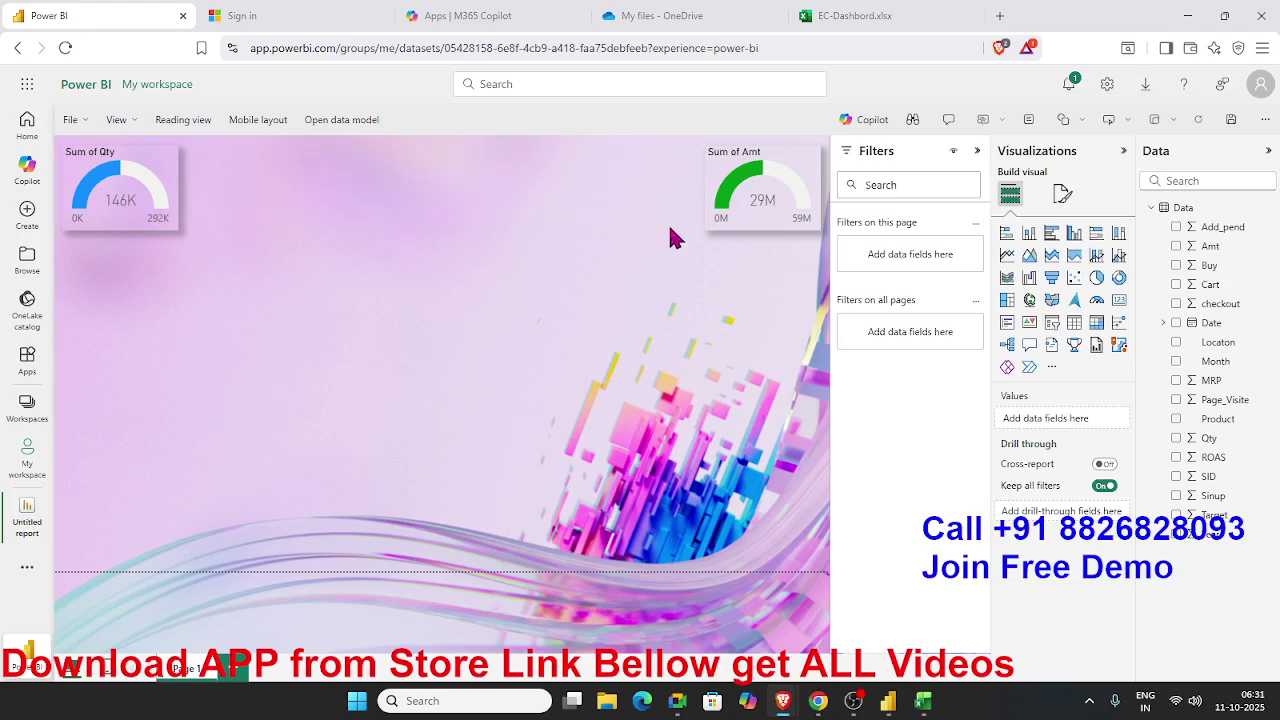
{"action": "left_click", "coordinate": [888, 700]}
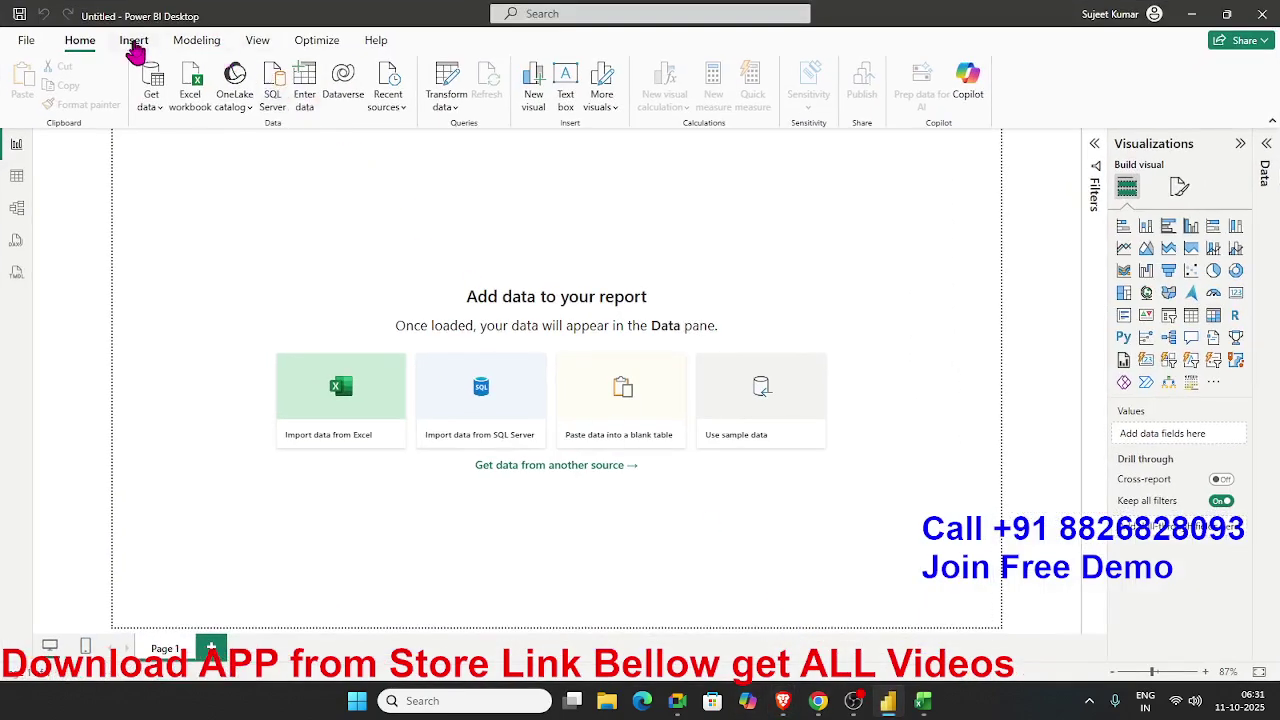
{"action": "left_click", "coordinate": [135, 42]}
{"action": "left_click", "coordinate": [530, 105]}
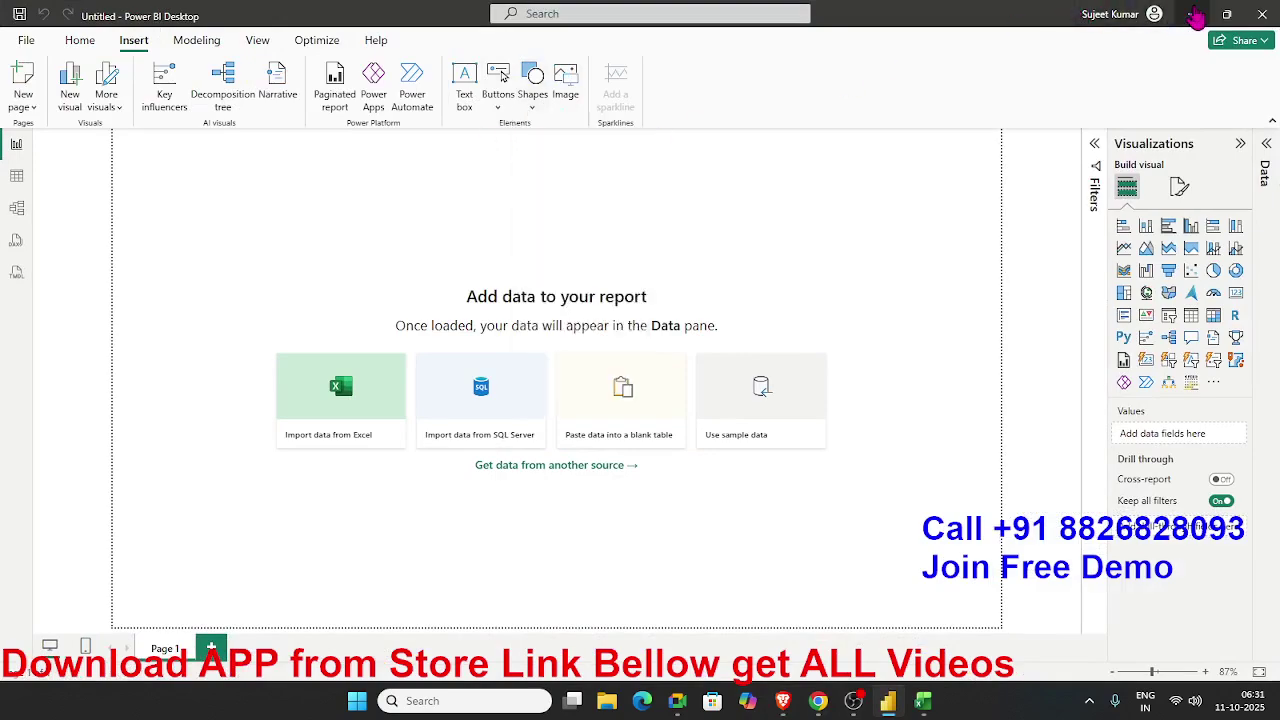
{"action": "left_click", "coordinate": [1191, 14]}
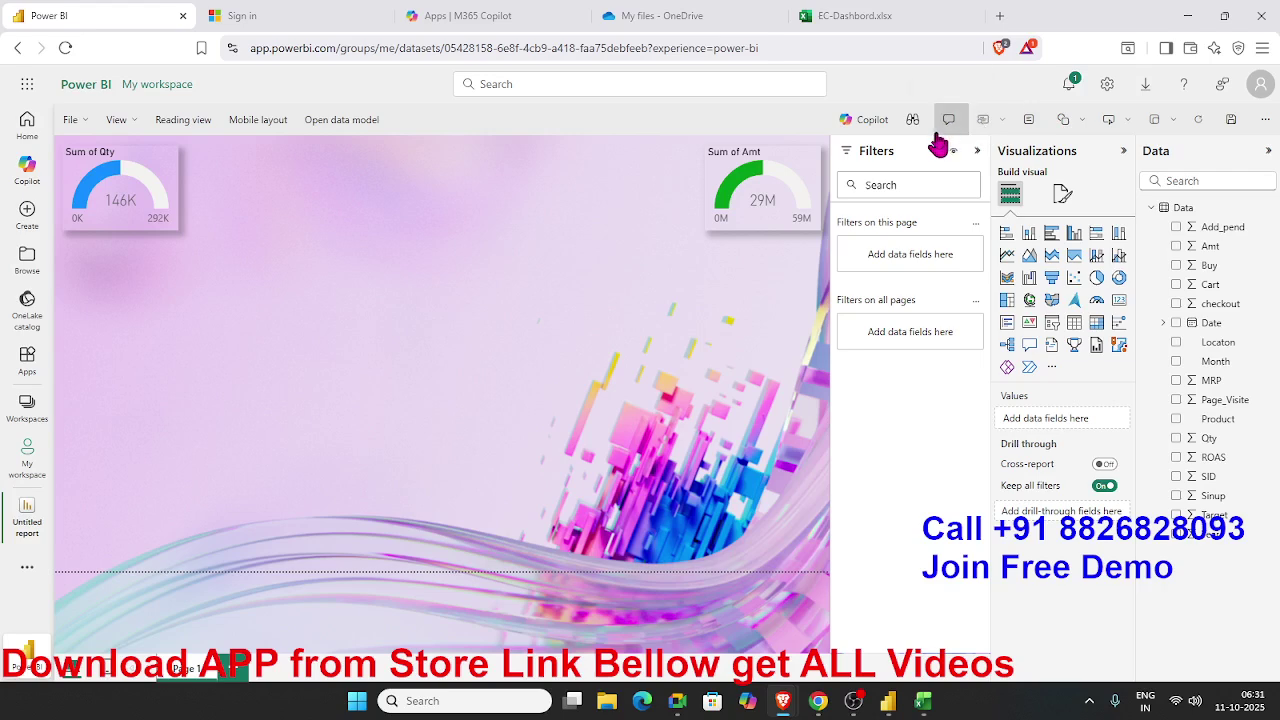
View Copilot and the visual interaction options in the web report, and close both
{"action": "left_click", "coordinate": [884, 124]}
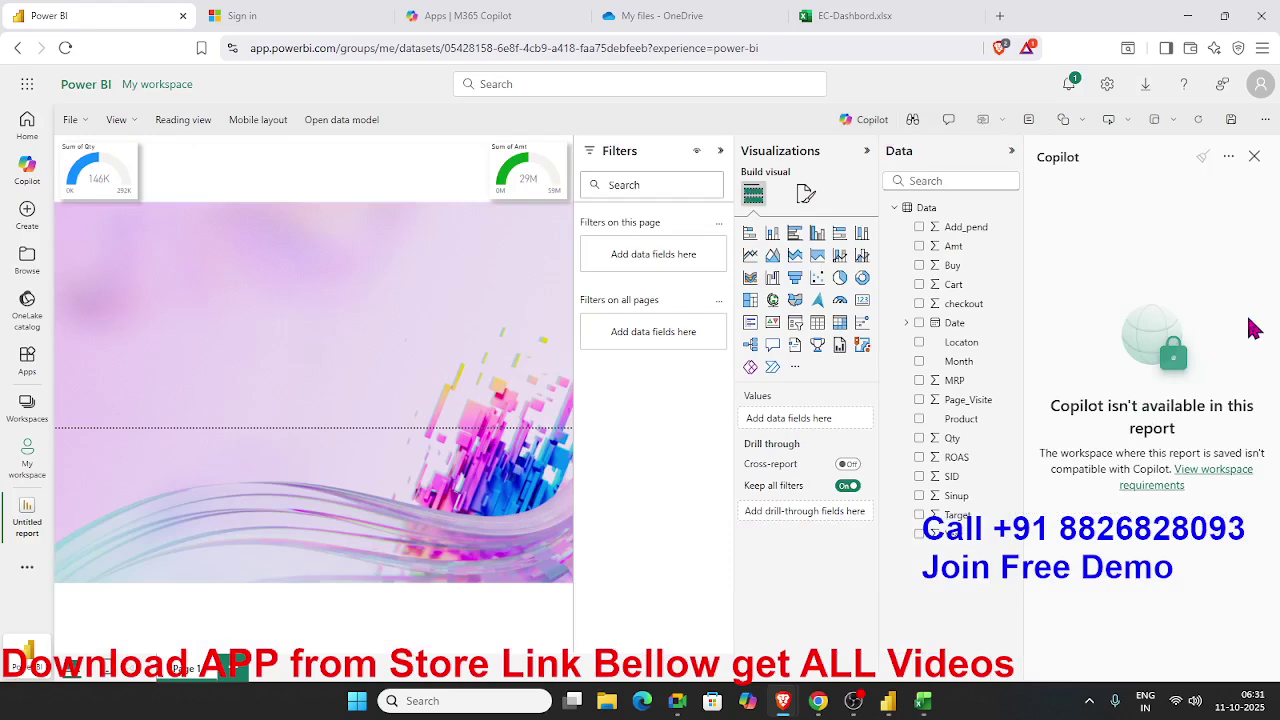
{"action": "left_click", "coordinate": [1254, 161]}
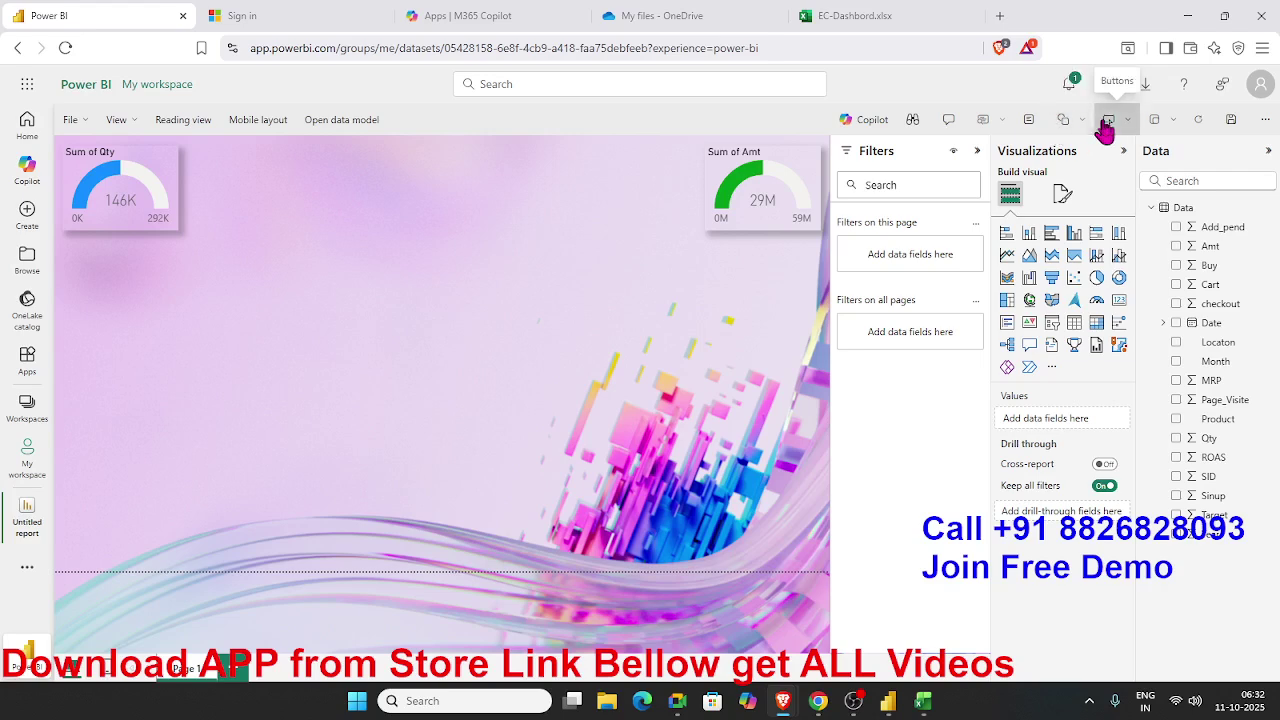
{"action": "left_click", "coordinate": [1175, 121]}
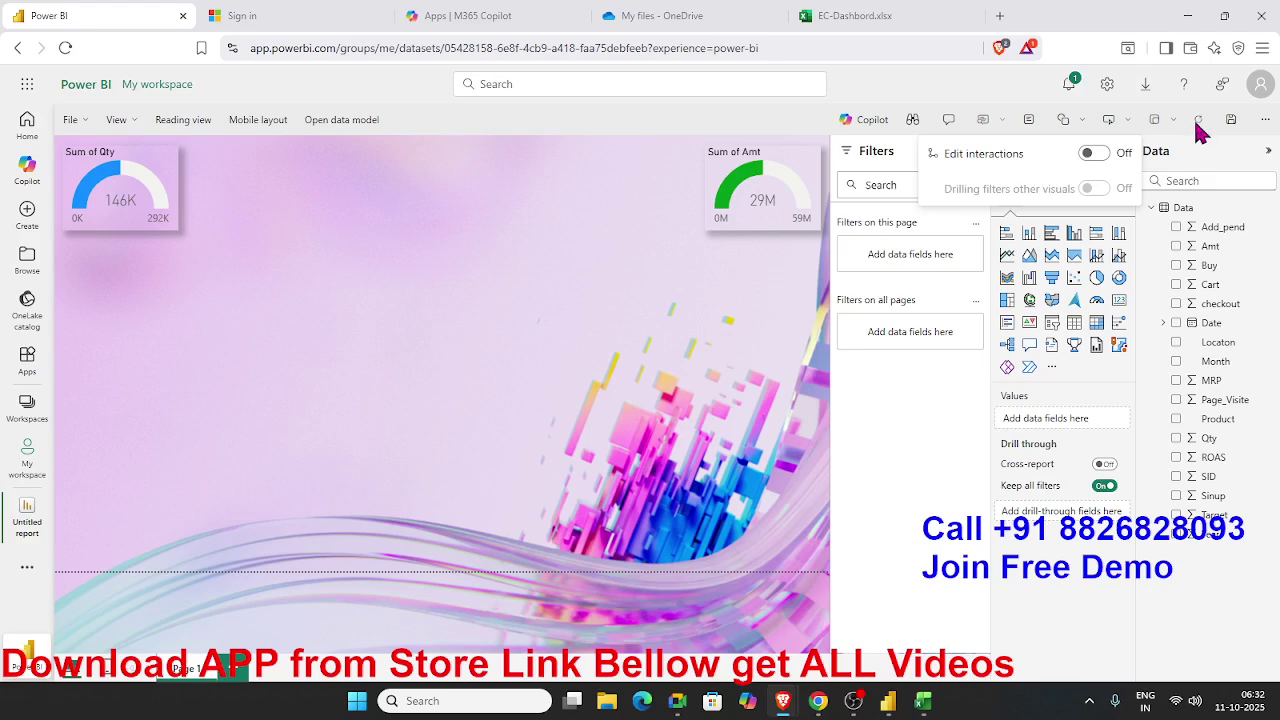
{"action": "left_click", "coordinate": [1176, 122]}
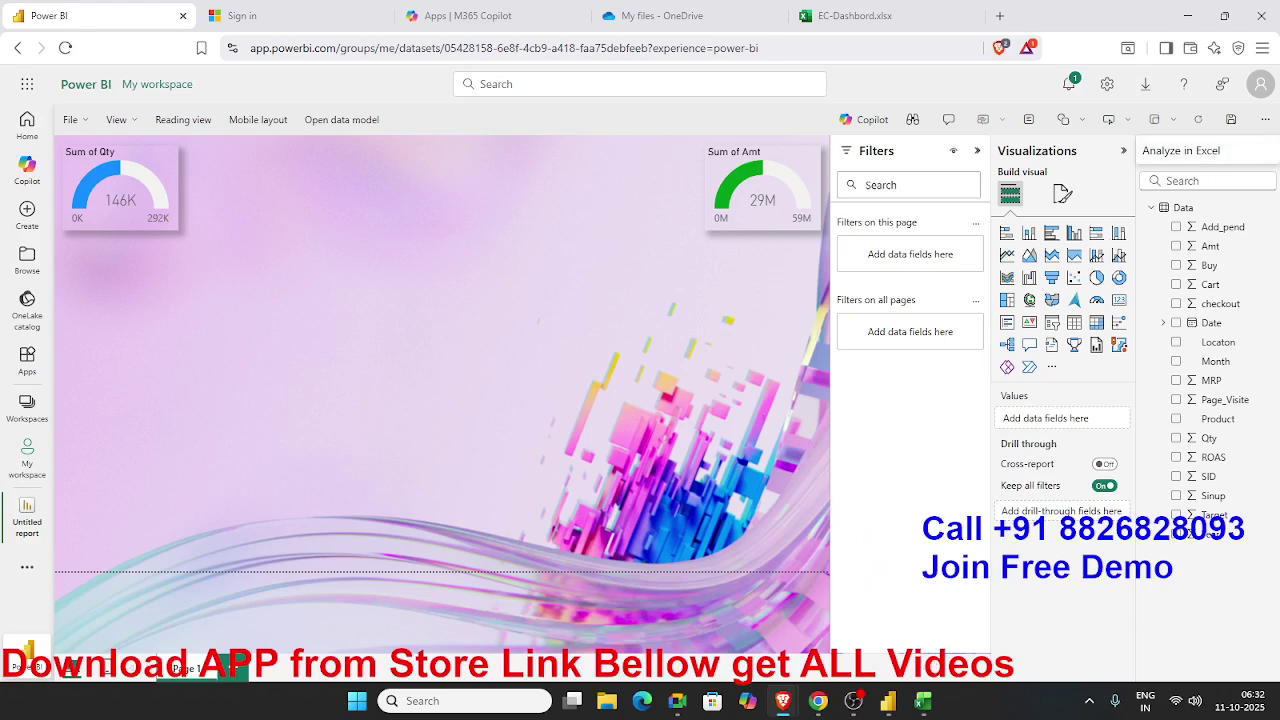
{"action": "left_click", "coordinate": [818, 700]}
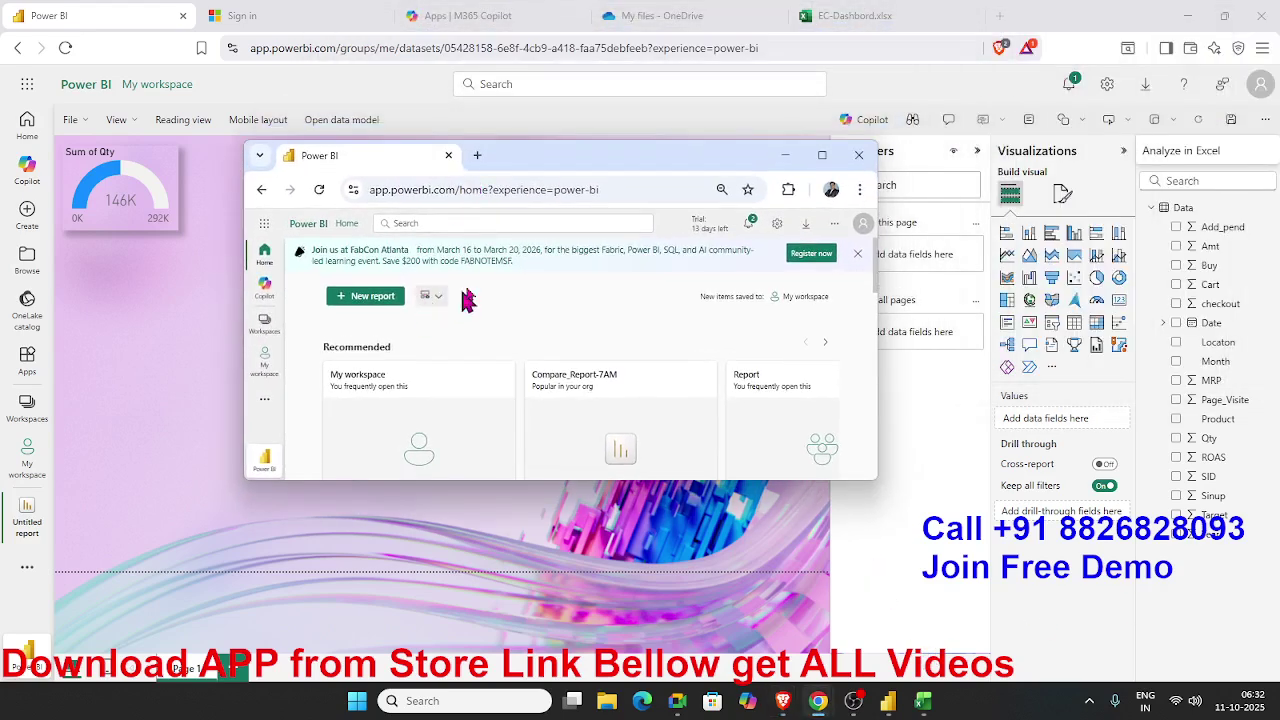
{"action": "left_click_drag", "start_coordinate": [634, 171], "coordinate": [1279, 250]}
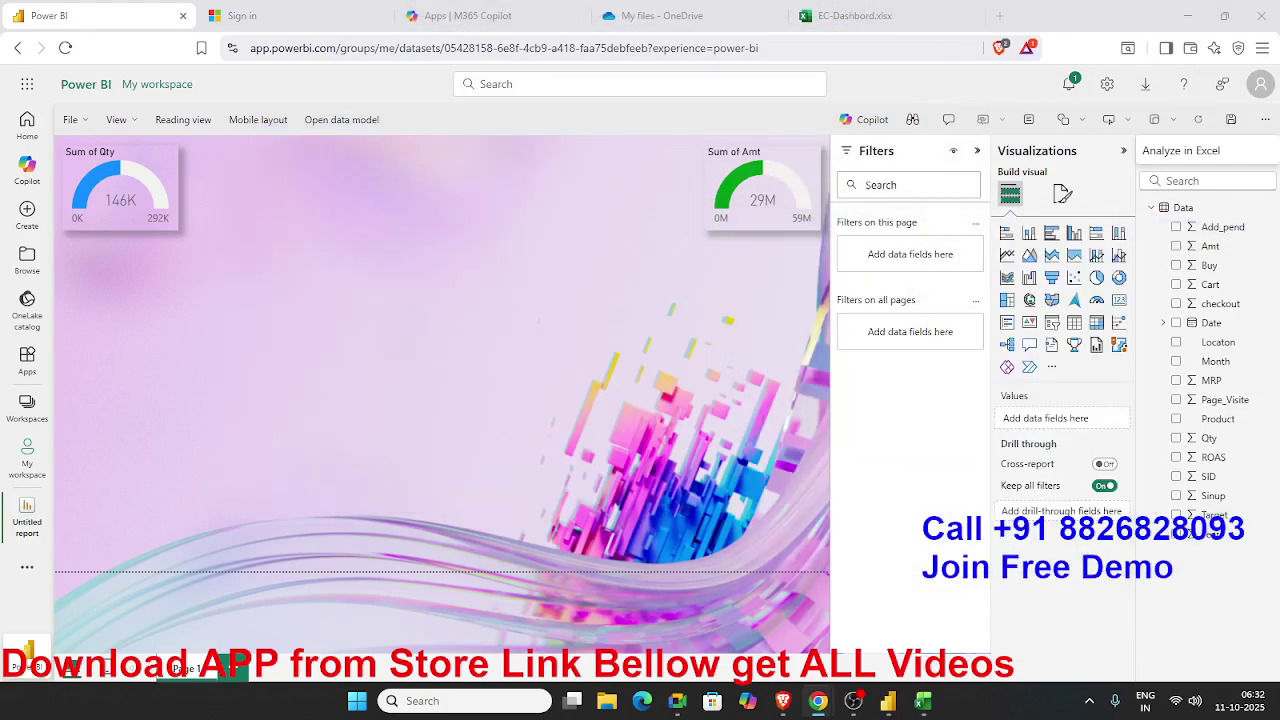
{"action": "left_click", "coordinate": [361, 332]}
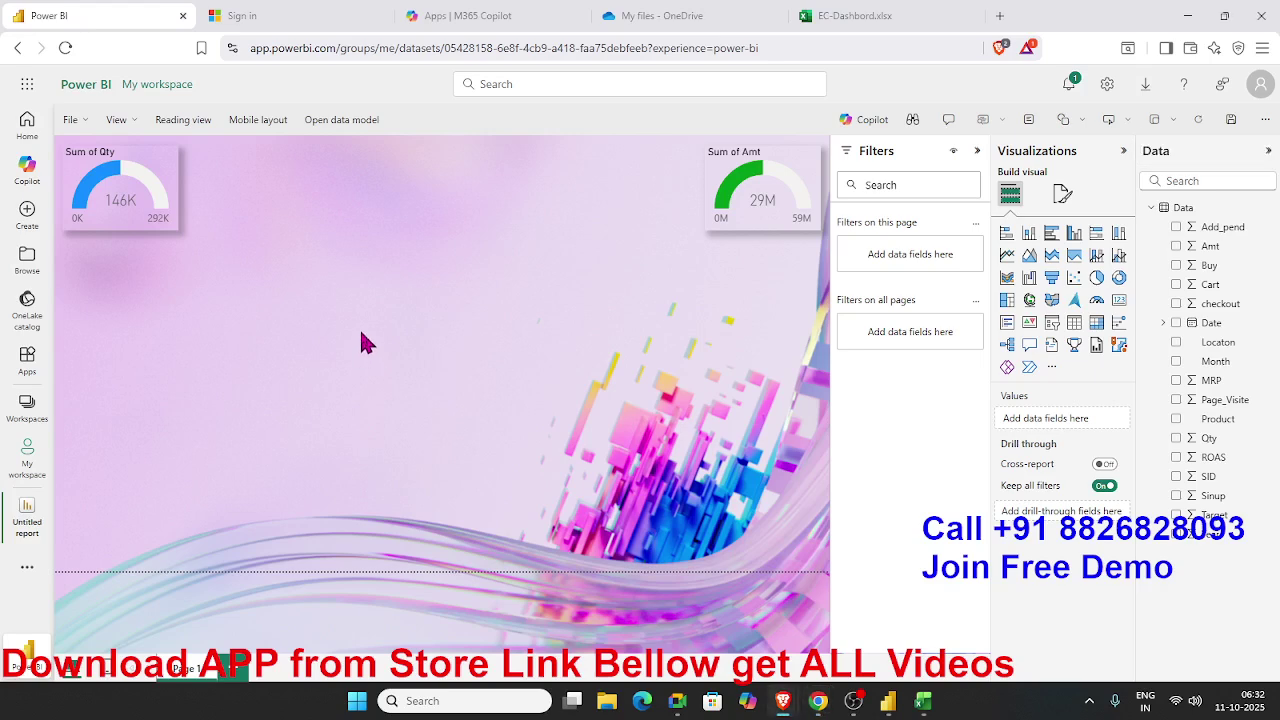
Insert a text box and stretch it across the space between the Qty and Amt gauges
{"action": "left_click", "coordinate": [1028, 119]}
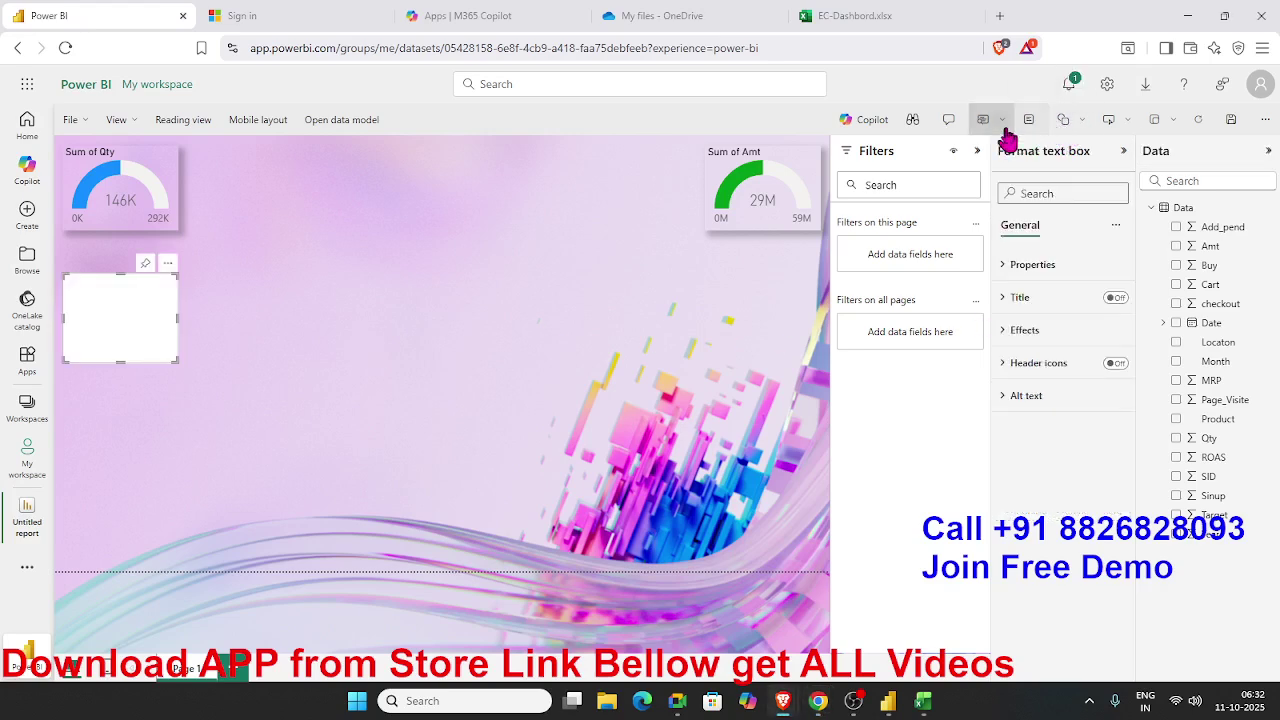
{"action": "left_click", "coordinate": [88, 272]}
{"action": "left_click", "coordinate": [117, 286]}
{"action": "left_click_drag", "start_coordinate": [105, 277], "coordinate": [238, 150]}
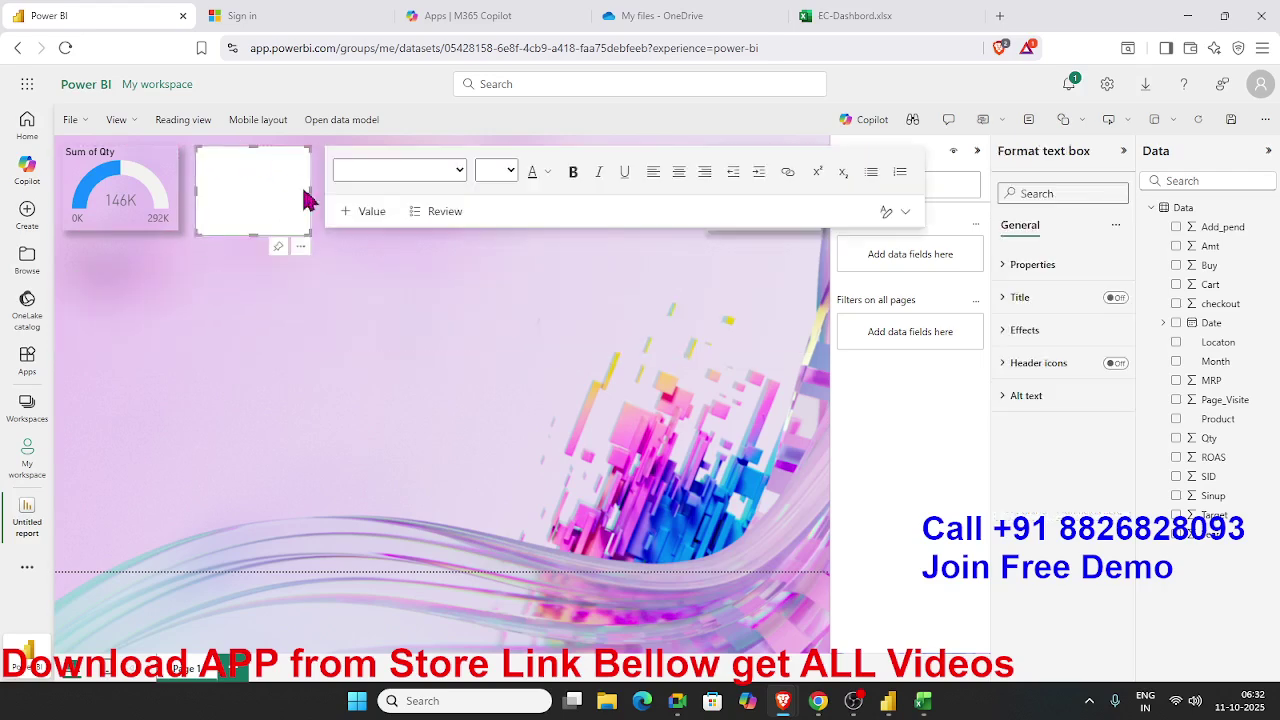
{"action": "left_click_drag", "start_coordinate": [309, 231], "coordinate": [695, 213]}
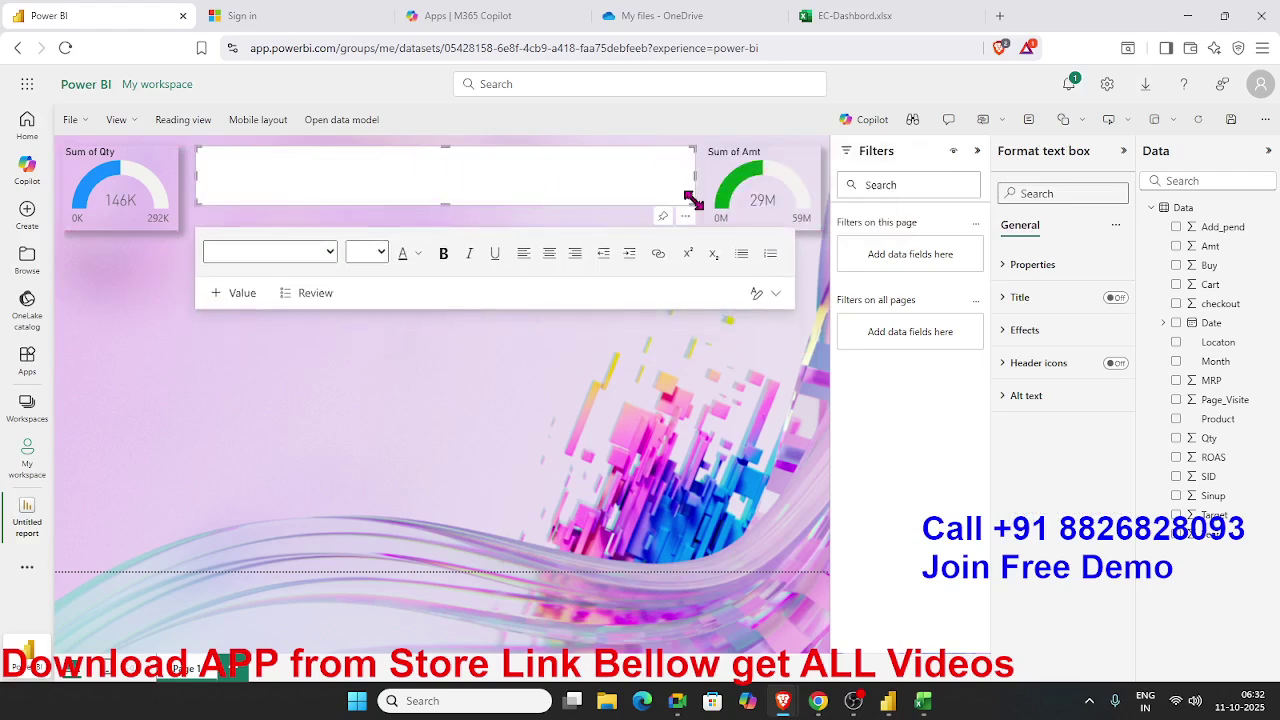
Enter the heading "Sales Report 2025-26" in the text box
{"action": "left_click", "coordinate": [292, 189]}
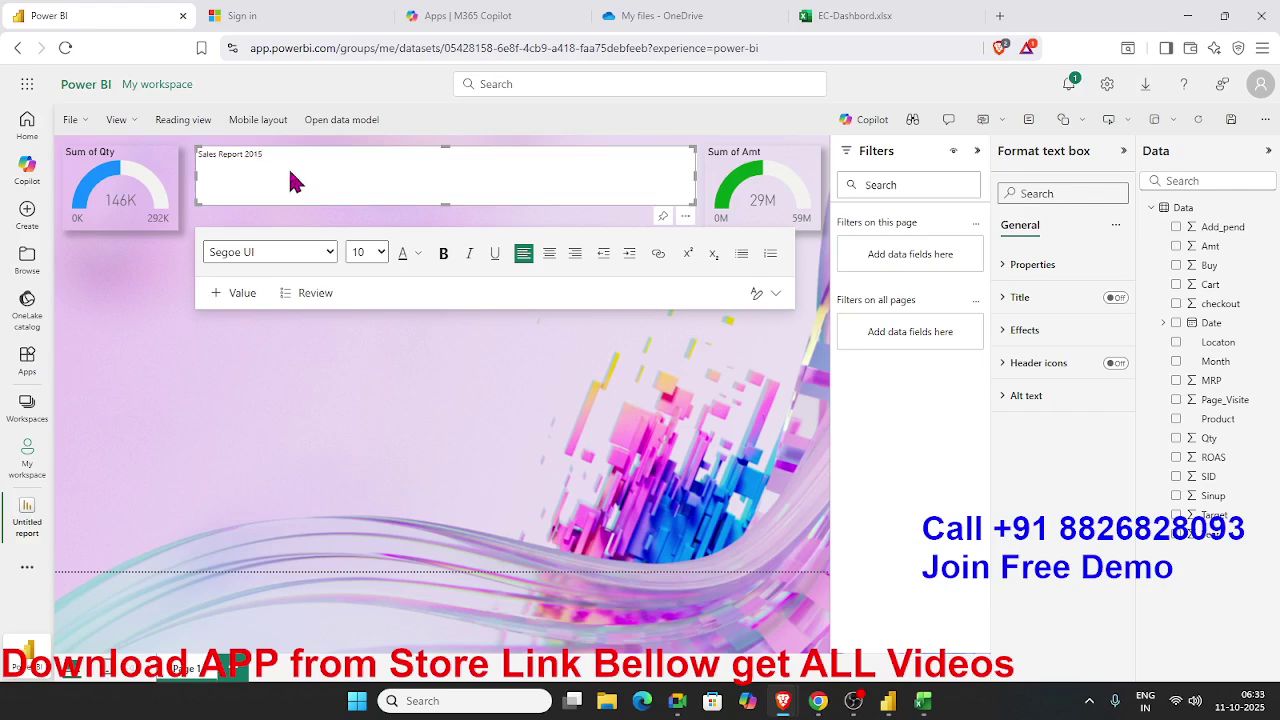
{"action": "type", "text": "23"}
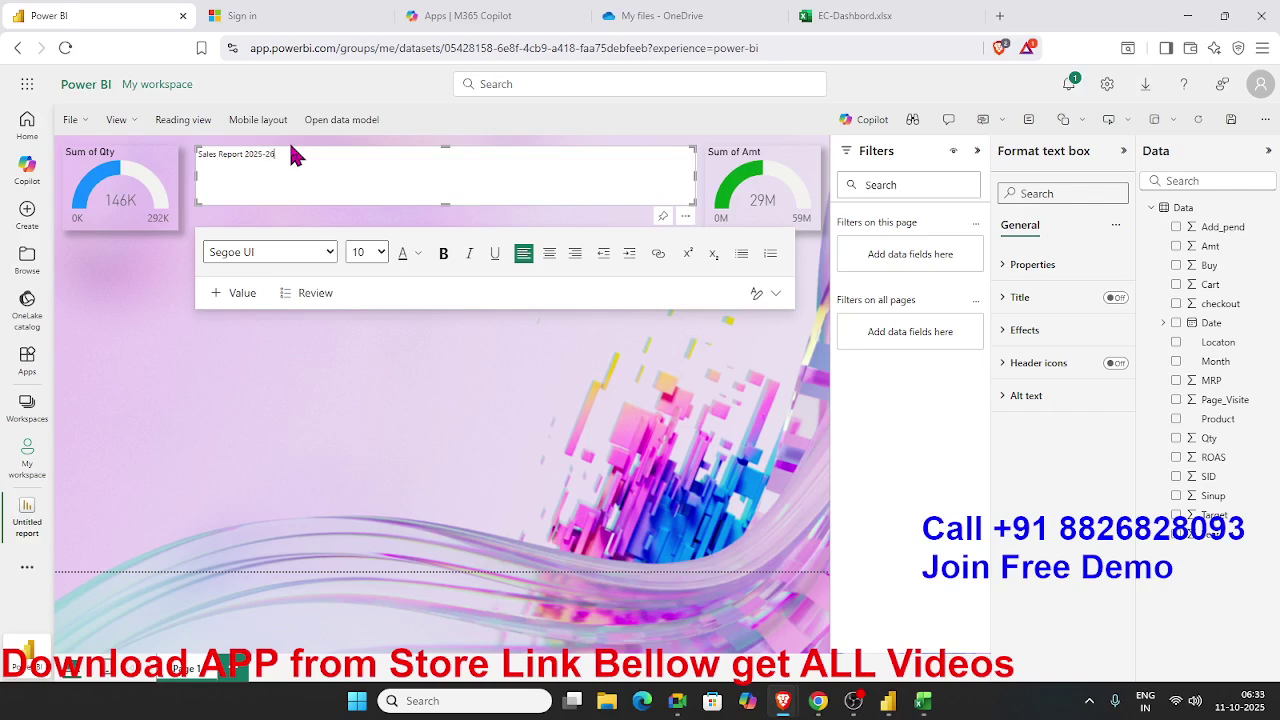
{"action": "left_click", "coordinate": [296, 150]}
{"action": "left_click", "coordinate": [283, 157]}
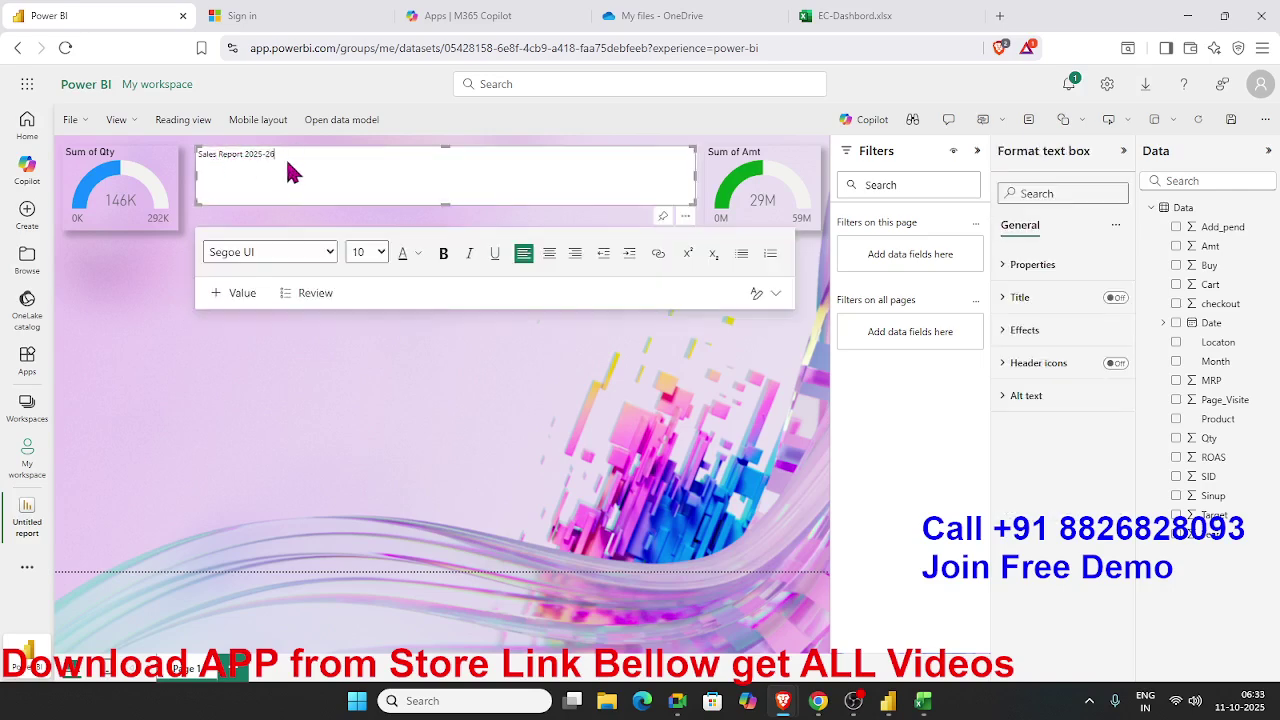
Format the heading text in bold Corbel at size 42
{"action": "left_click_drag", "start_coordinate": [268, 157], "coordinate": [196, 157]}
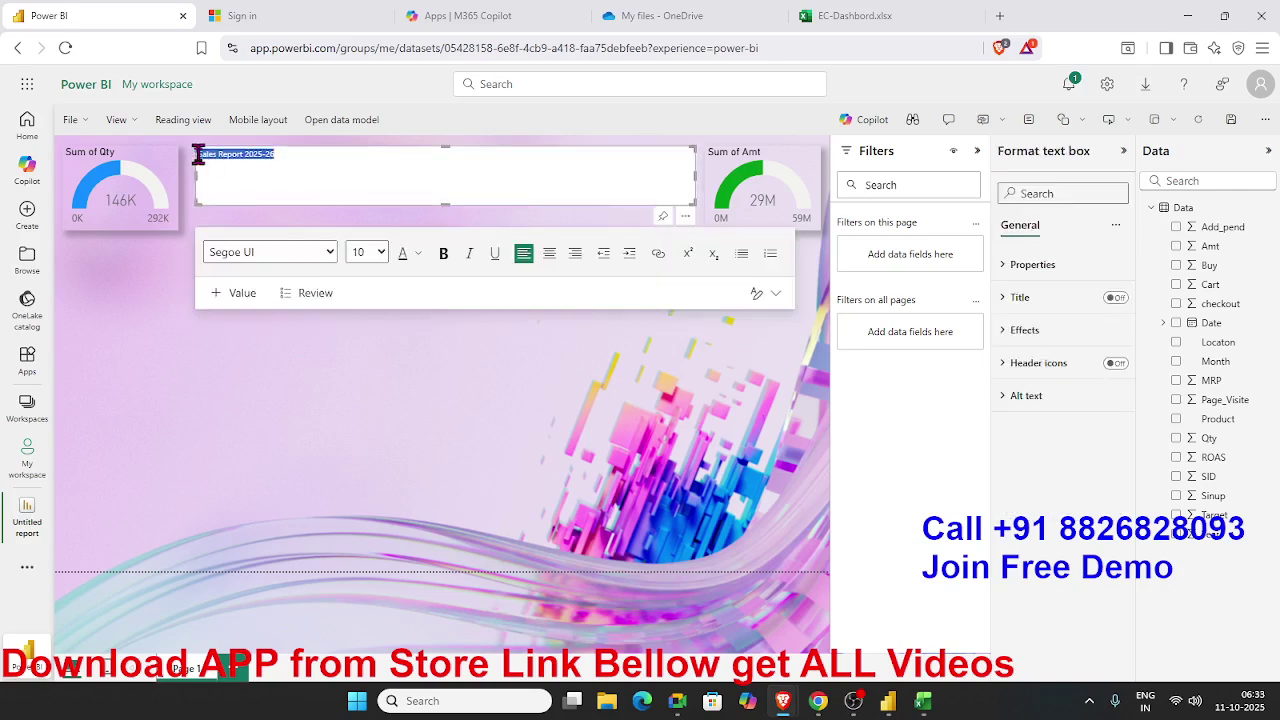
{"action": "left_click", "coordinate": [330, 254]}
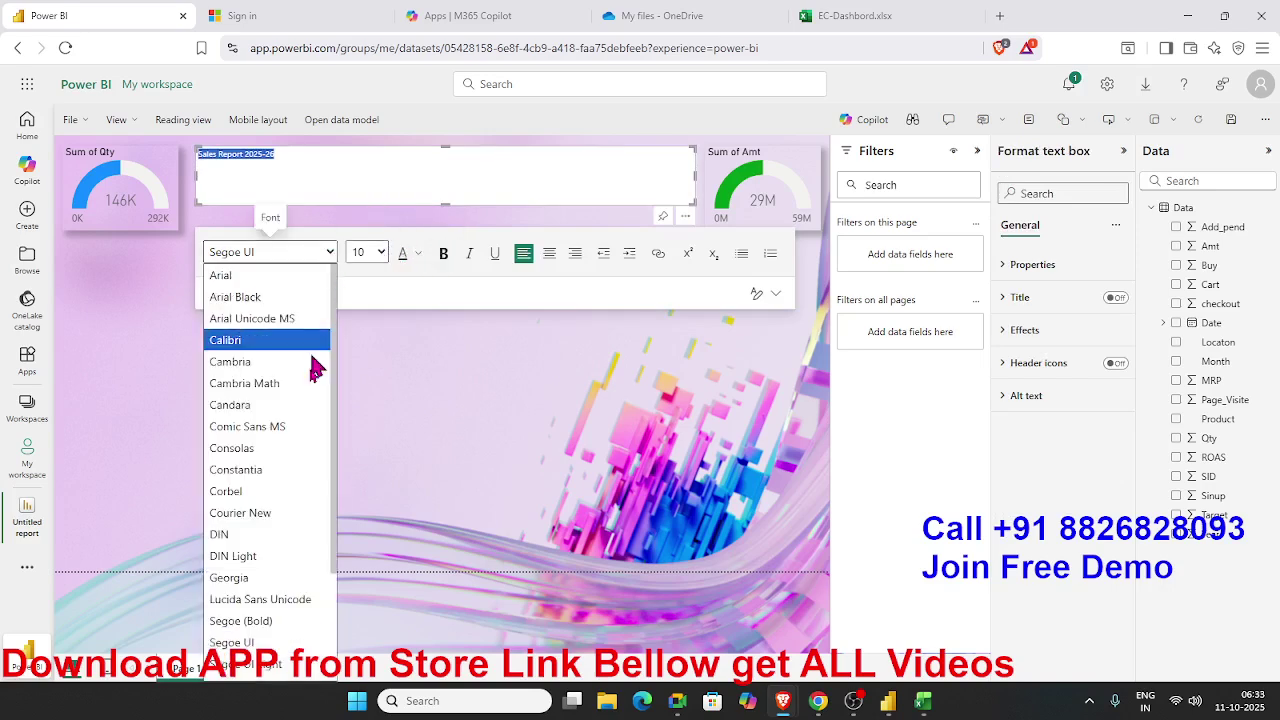
{"action": "left_click", "coordinate": [230, 491]}
{"action": "left_click", "coordinate": [383, 256]}
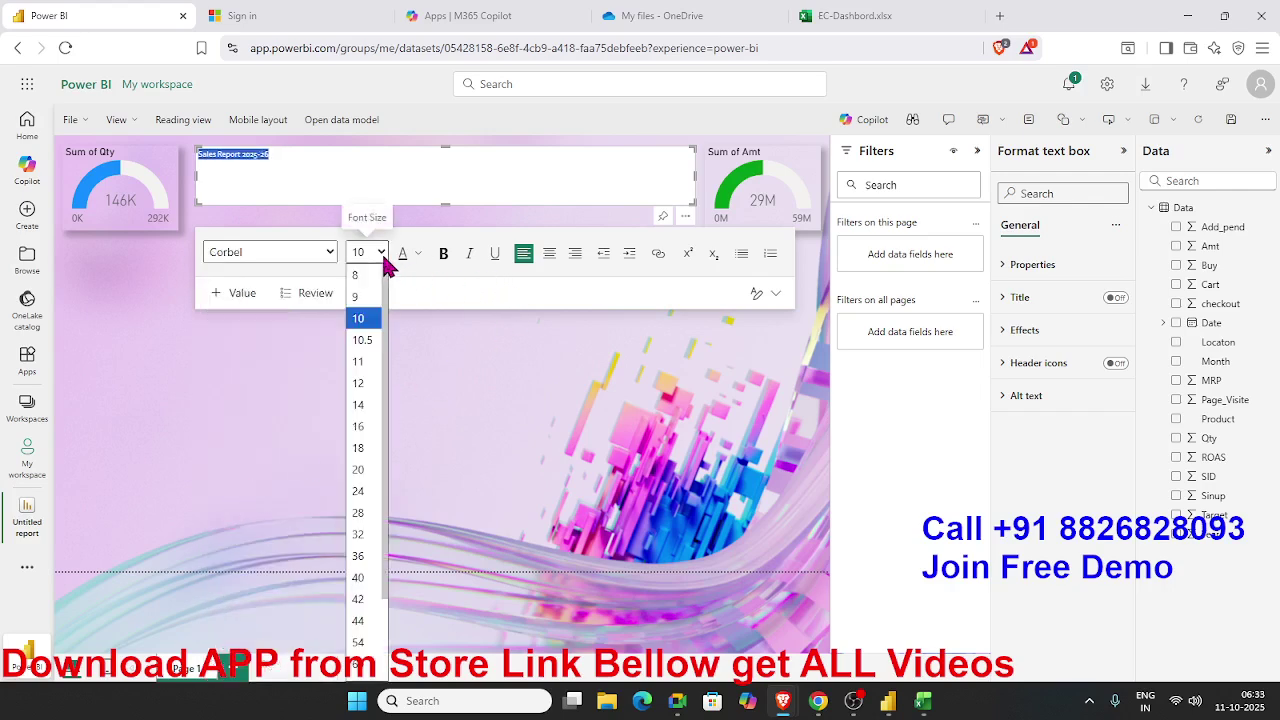
{"action": "left_click", "coordinate": [364, 610]}
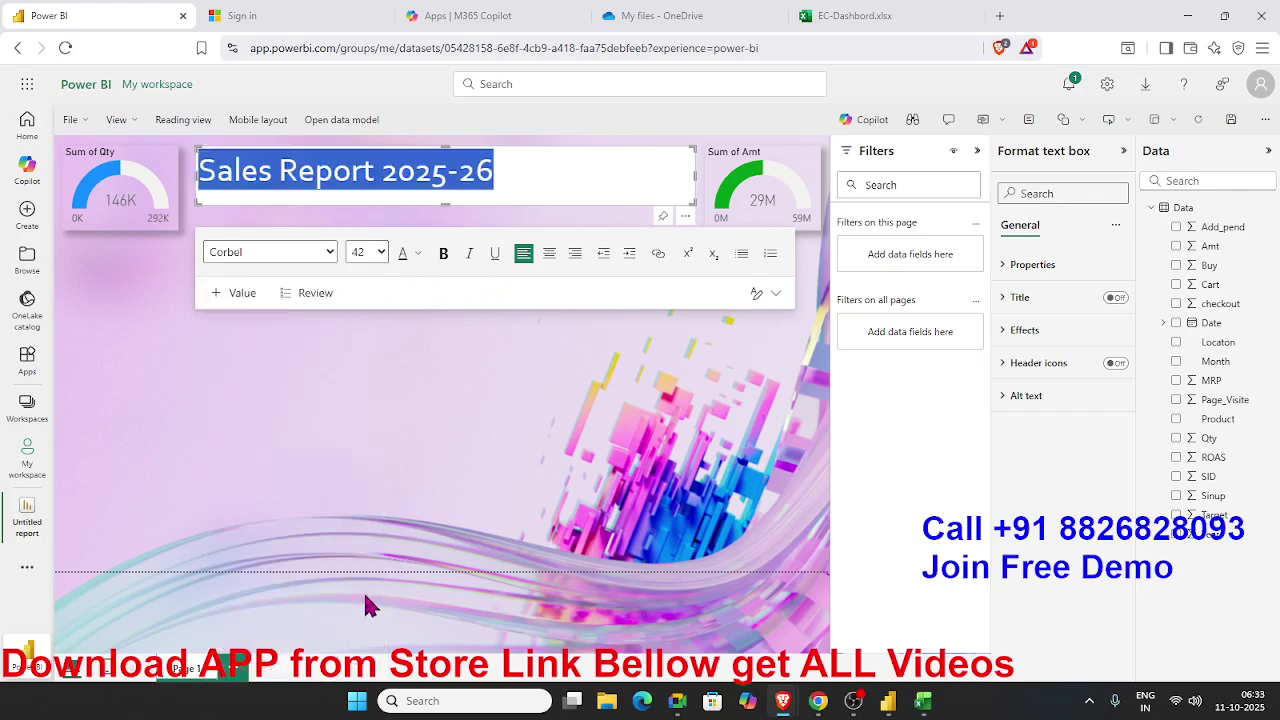
{"action": "left_click", "coordinate": [443, 253]}
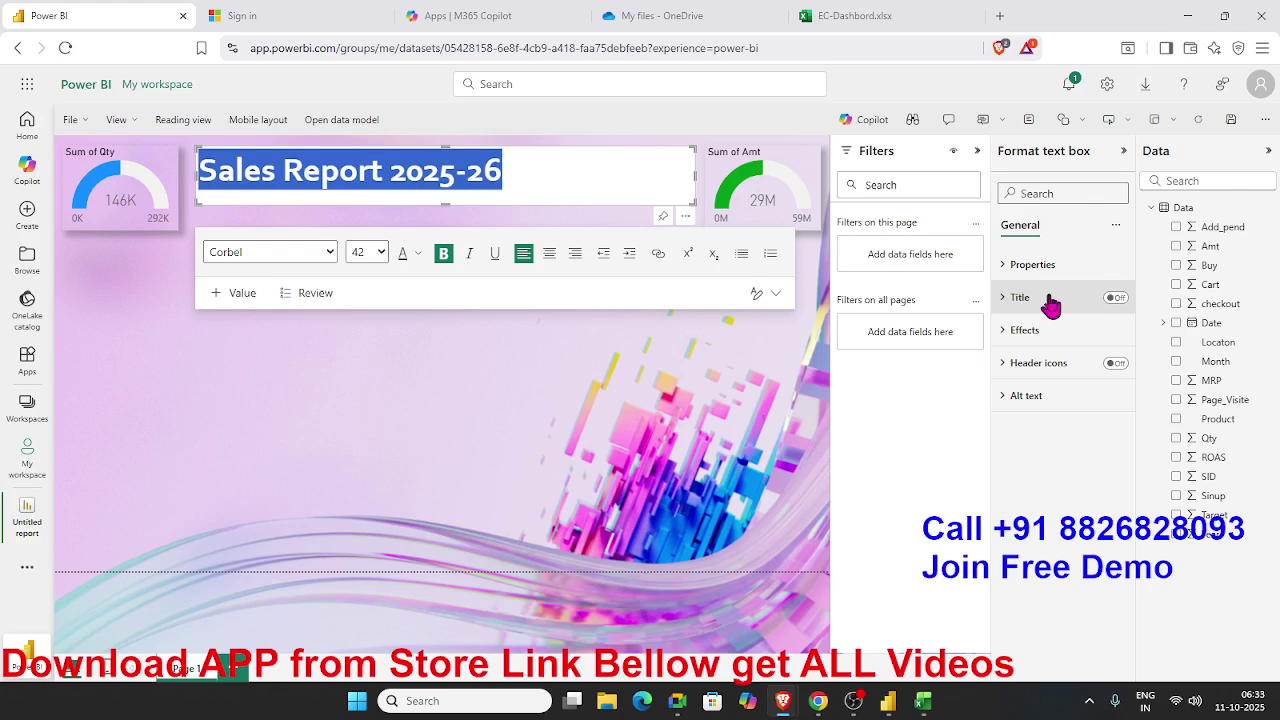
Turn on the heading text box's shadow and turn off its background
{"action": "left_click", "coordinate": [1050, 329]}
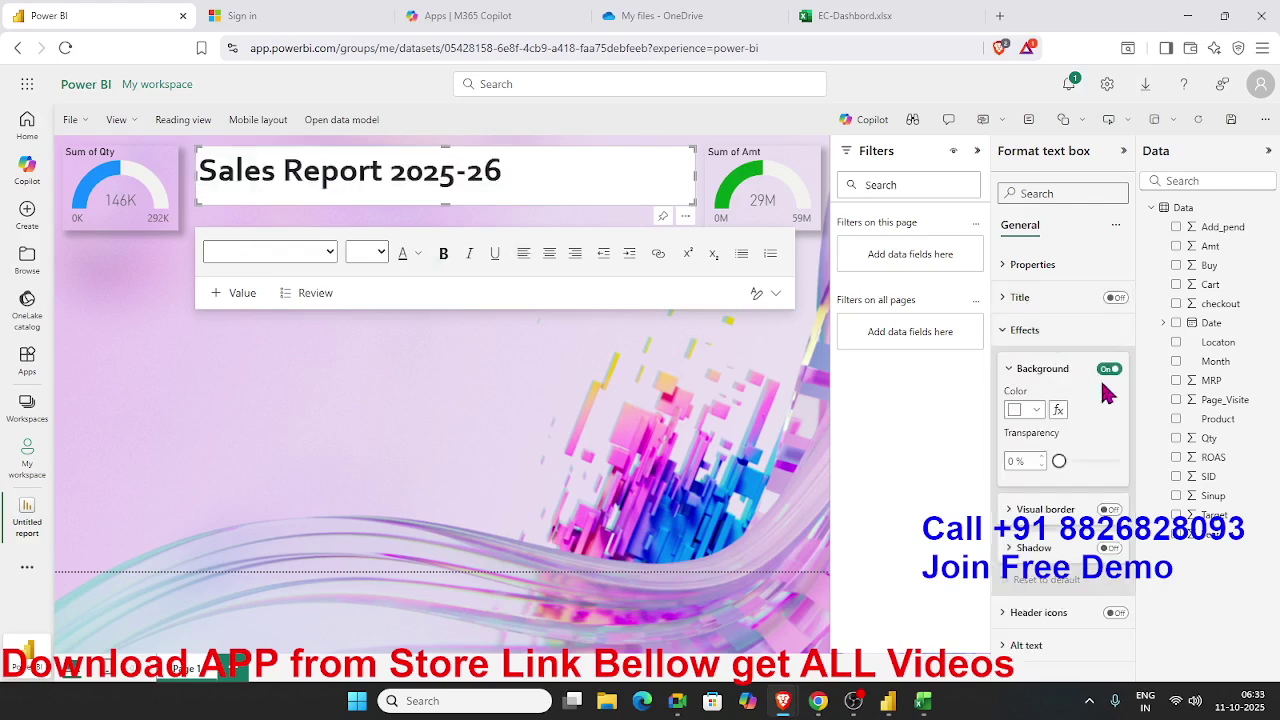
{"action": "left_click", "coordinate": [1108, 548]}
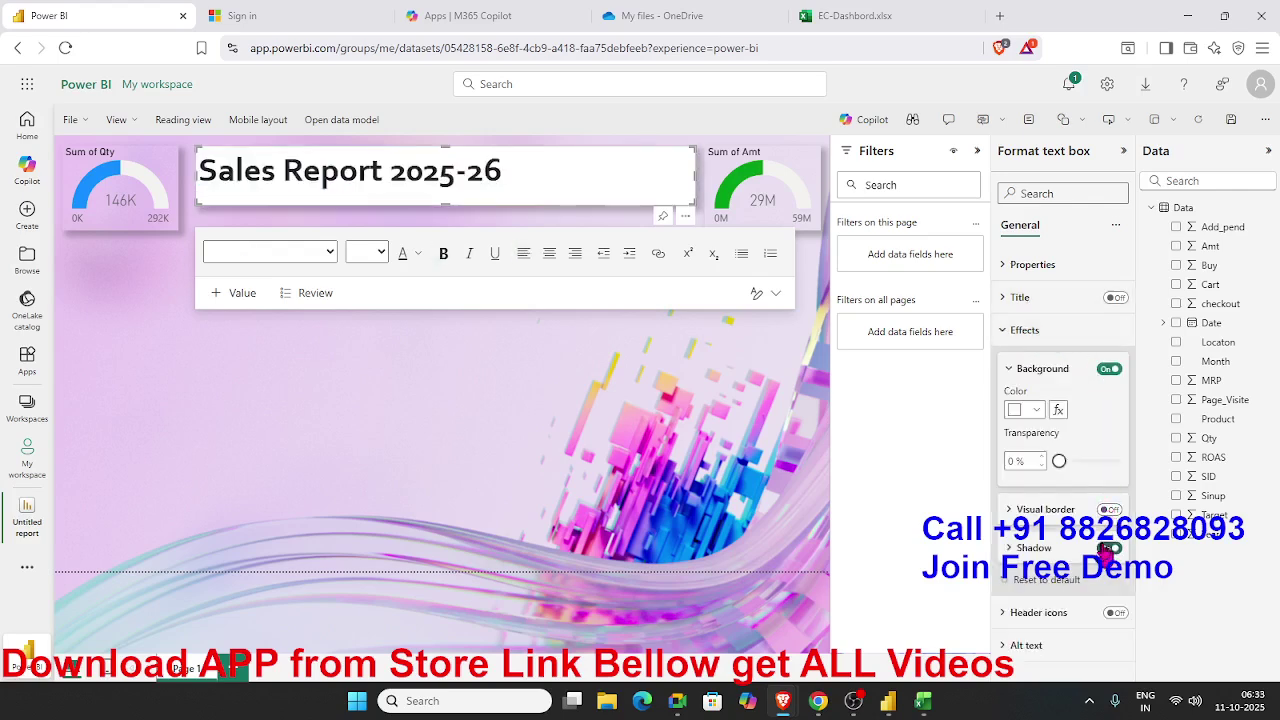
{"action": "left_click", "coordinate": [1108, 369]}
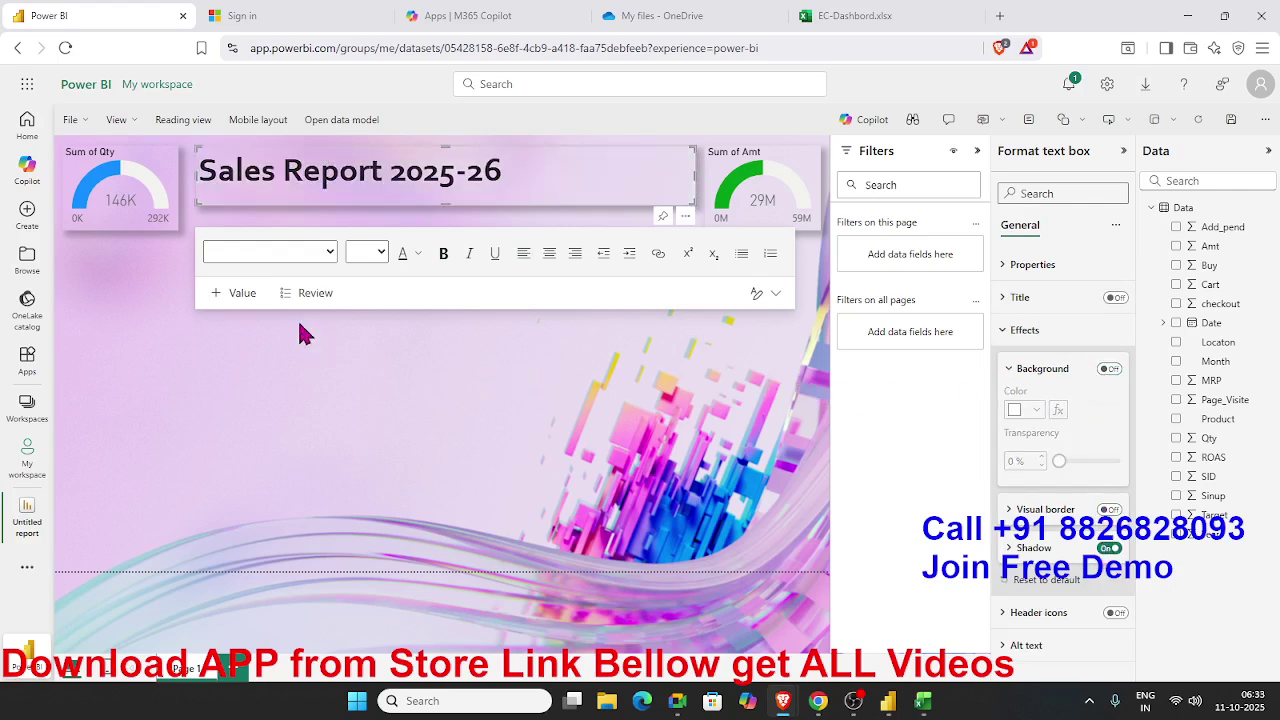
Color the heading text white and center it in the text box
{"action": "triple_click", "coordinate": [343, 171]}
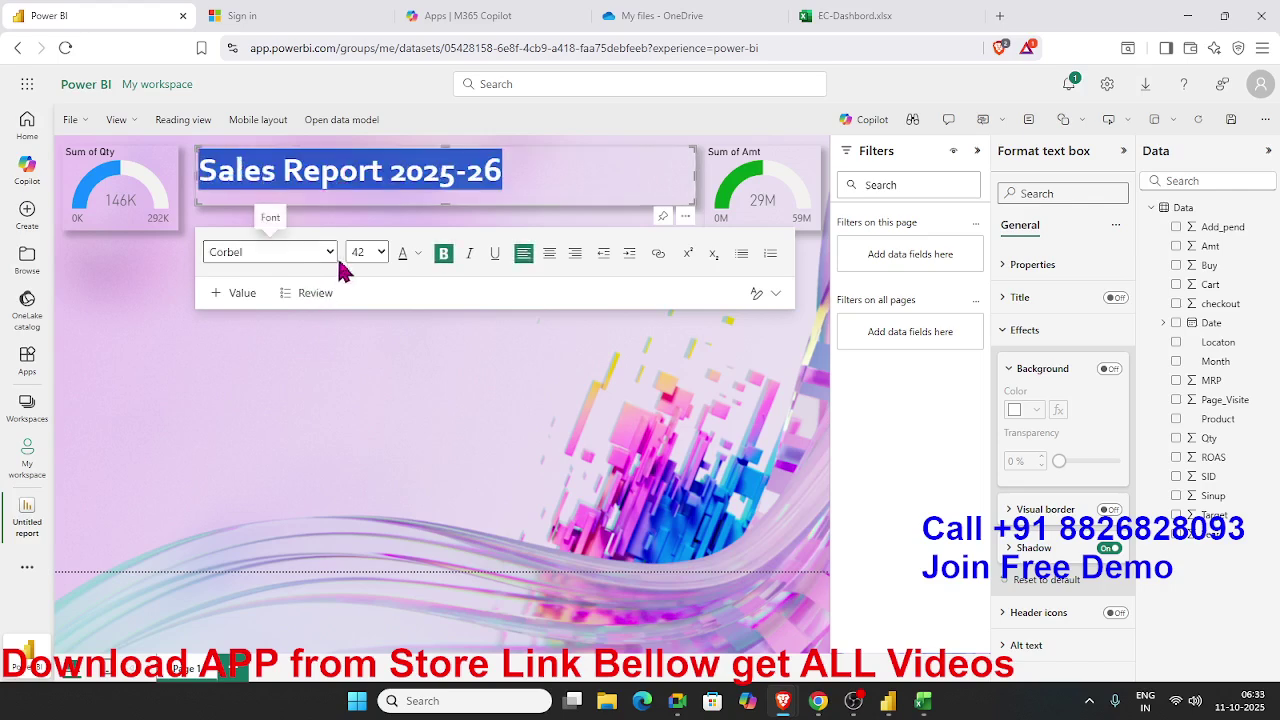
{"action": "left_click", "coordinate": [418, 253]}
{"action": "left_click", "coordinate": [435, 311]}
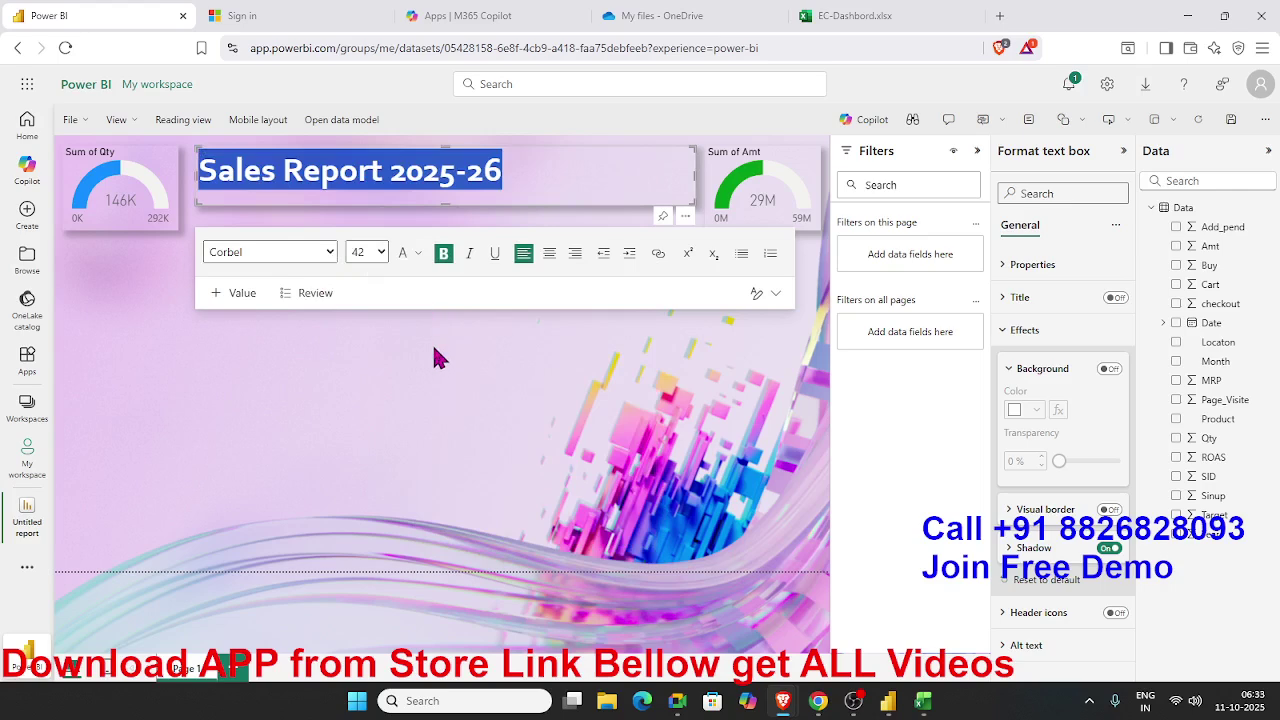
{"action": "left_click", "coordinate": [545, 253]}
{"action": "left_click", "coordinate": [487, 363]}
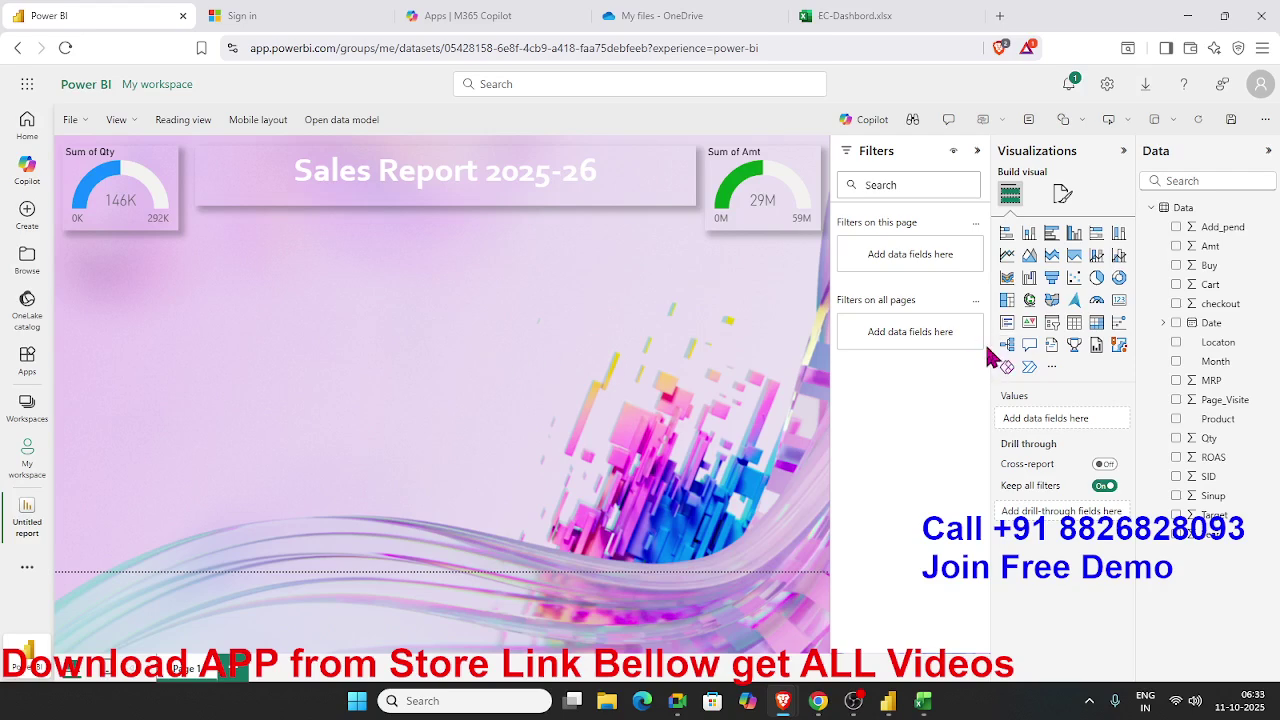
Add a clustered column chart of Qty by Product below the Qty gauge and narrow it to about half the canvas width
{"action": "left_click", "coordinate": [1074, 233]}
{"action": "left_click_drag", "start_coordinate": [166, 330], "coordinate": [487, 423]}
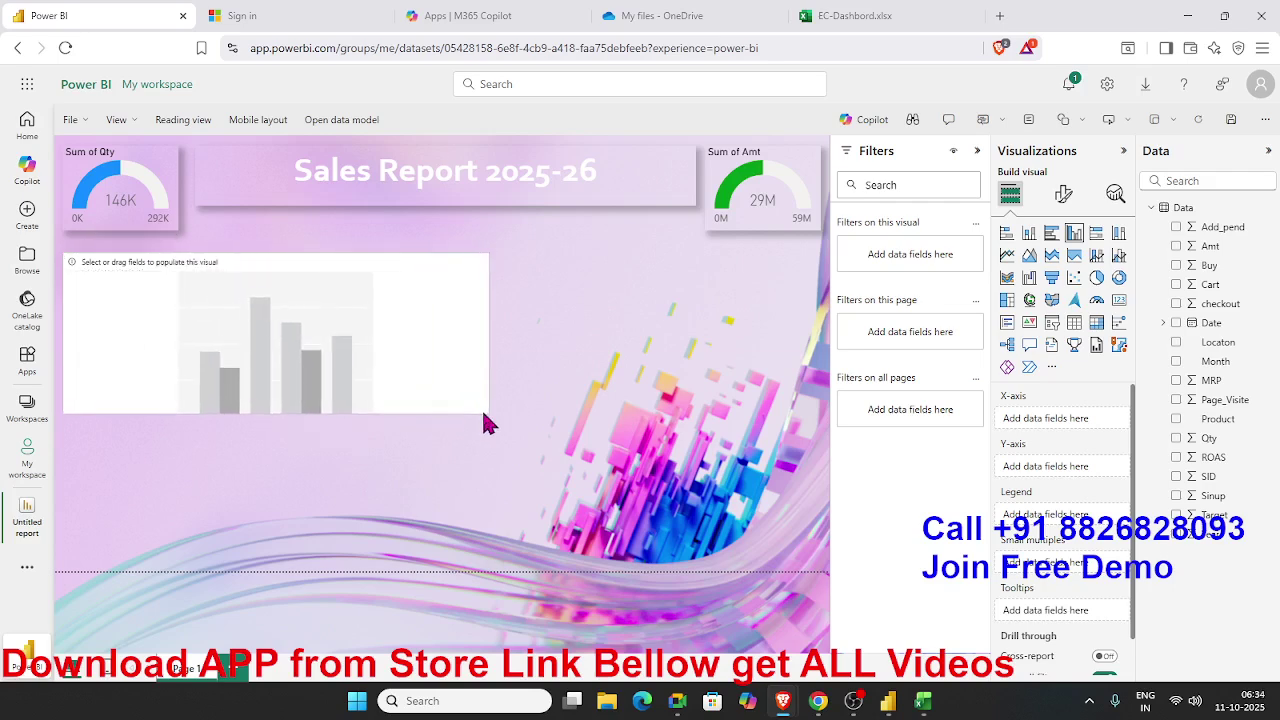
{"action": "left_click_drag", "start_coordinate": [1220, 421], "coordinate": [348, 392]}
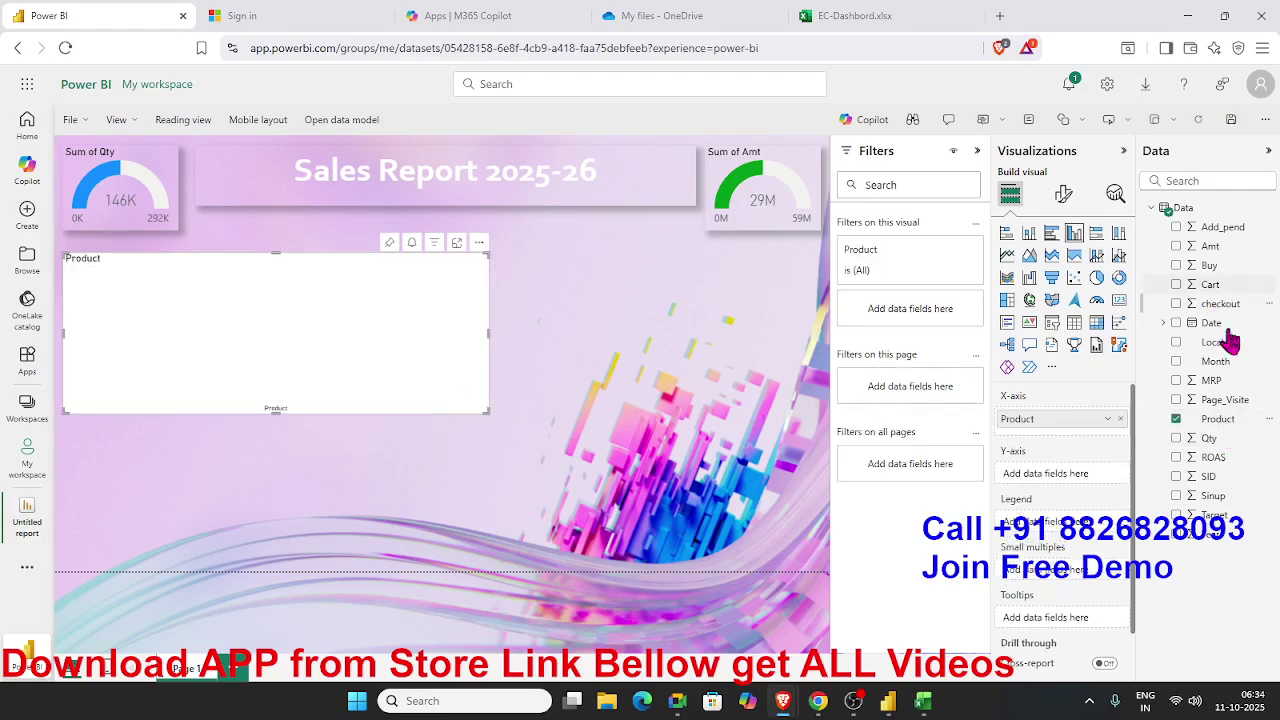
{"action": "left_click_drag", "start_coordinate": [1215, 445], "coordinate": [310, 392]}
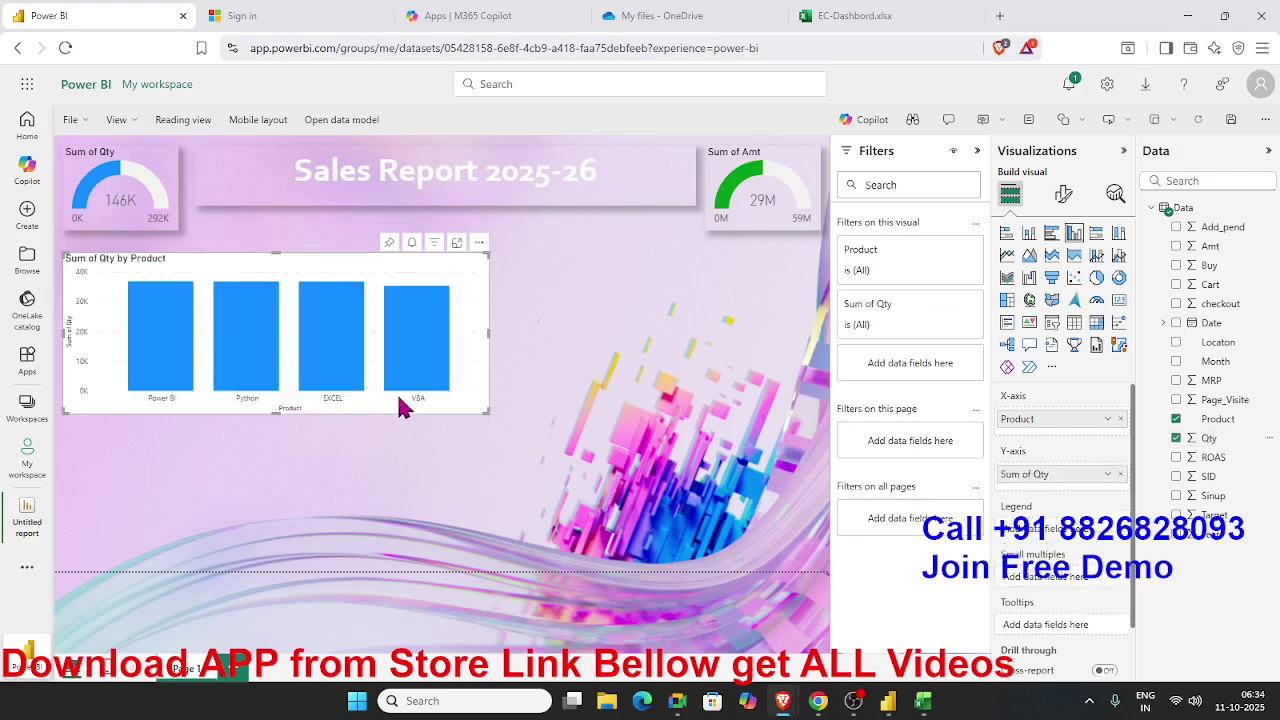
{"action": "left_click_drag", "start_coordinate": [487, 411], "coordinate": [425, 413]}
{"action": "left_click", "coordinate": [526, 414]}
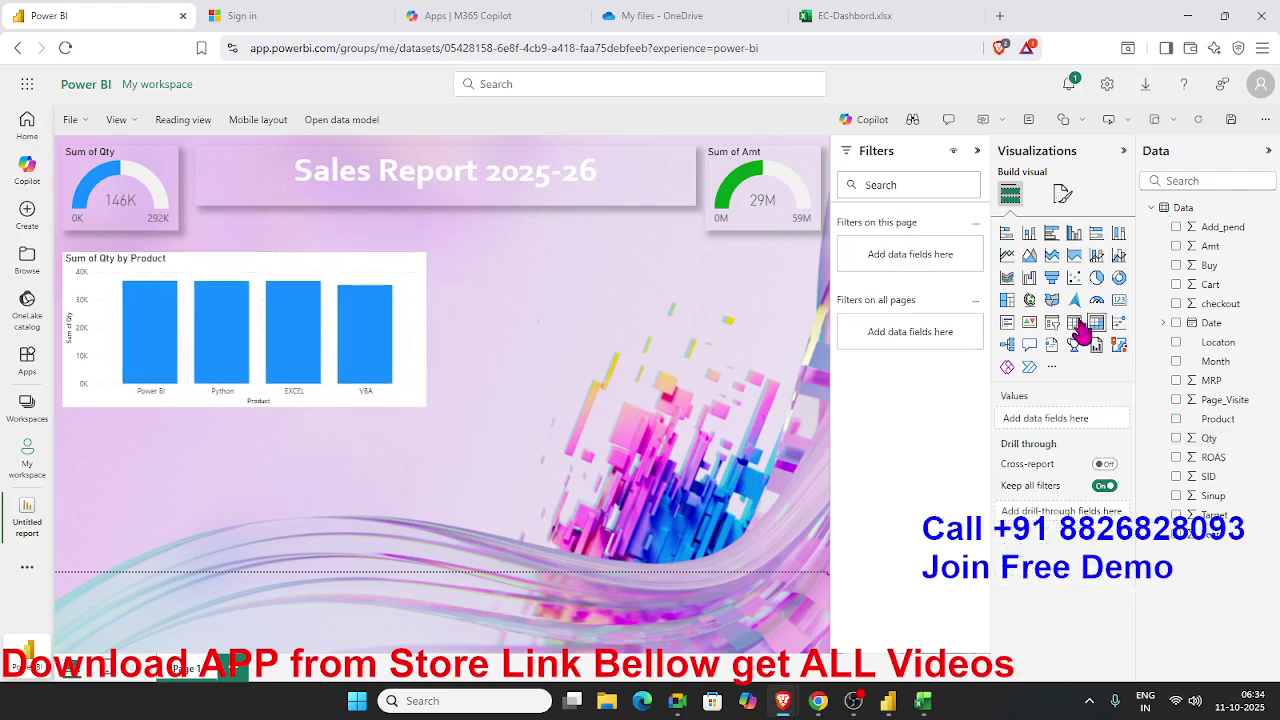
Add a second clustered column chart beside the first, with Product on the X-axis and Qty on the Y-axis
{"action": "left_click", "coordinate": [1074, 233]}
{"action": "left_click_drag", "start_coordinate": [372, 511], "coordinate": [703, 330]}
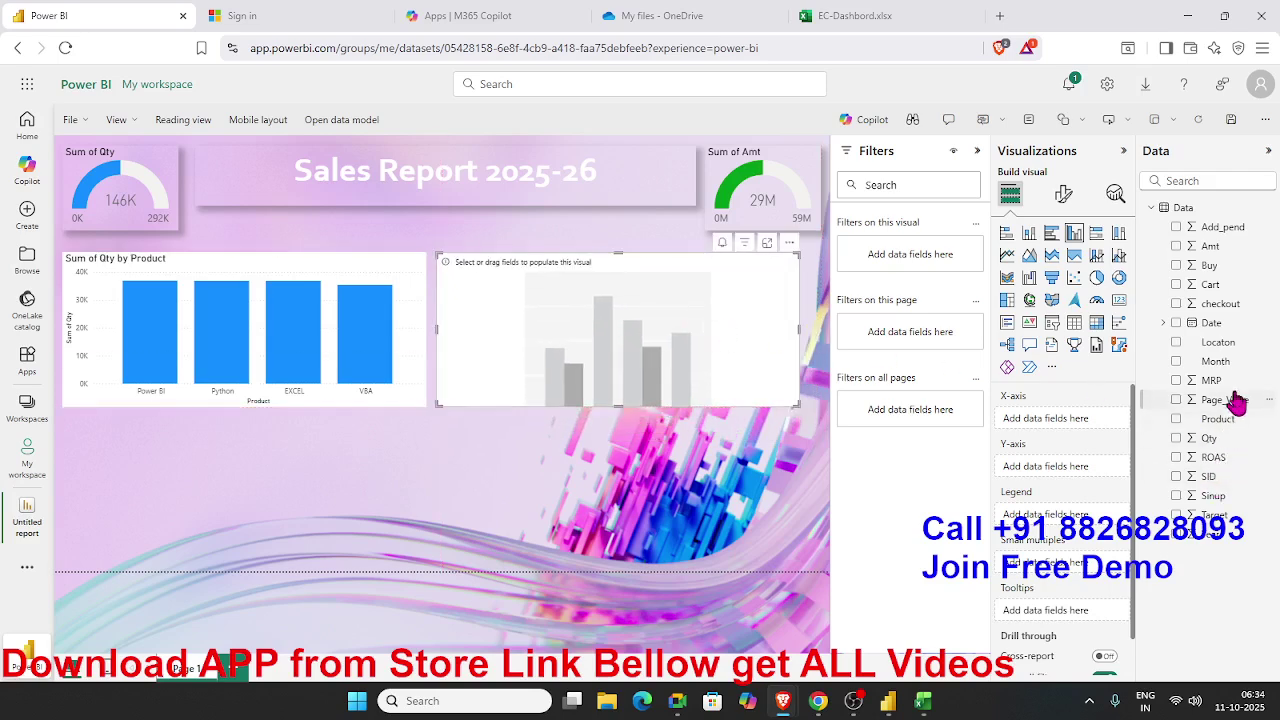
{"action": "left_click_drag", "start_coordinate": [1238, 410], "coordinate": [745, 375]}
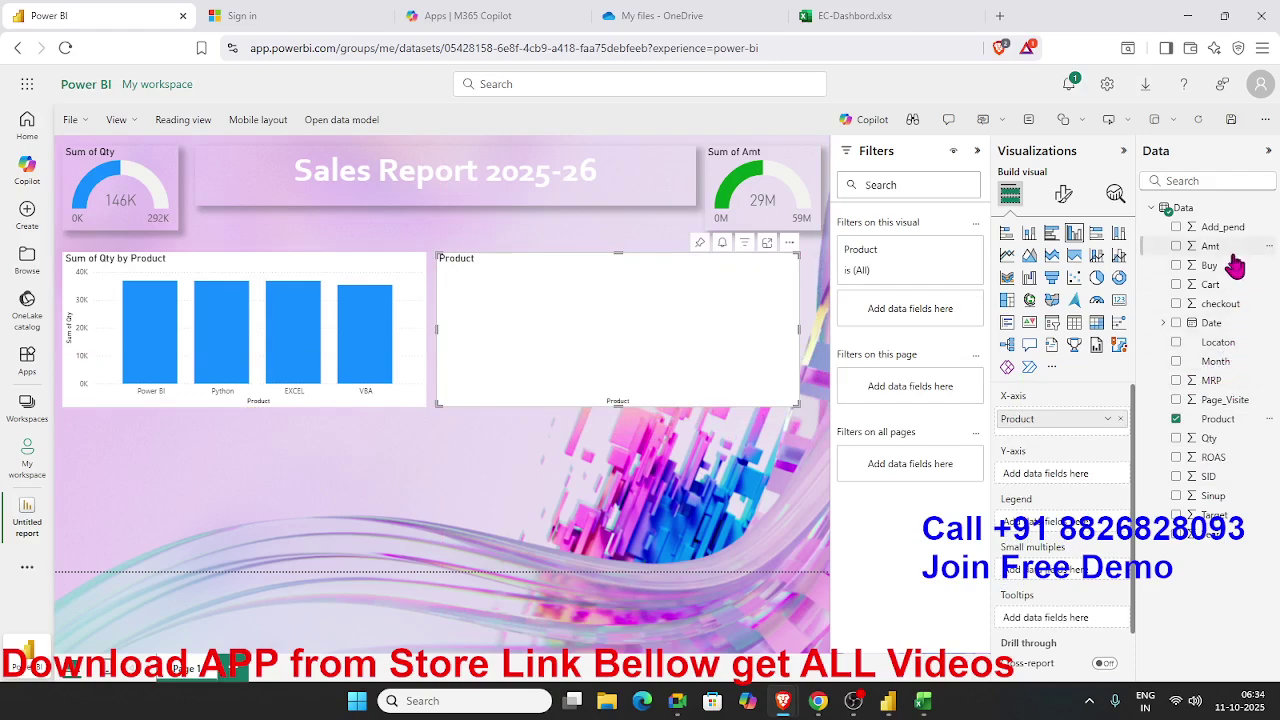
{"action": "left_click_drag", "start_coordinate": [1212, 442], "coordinate": [716, 392]}
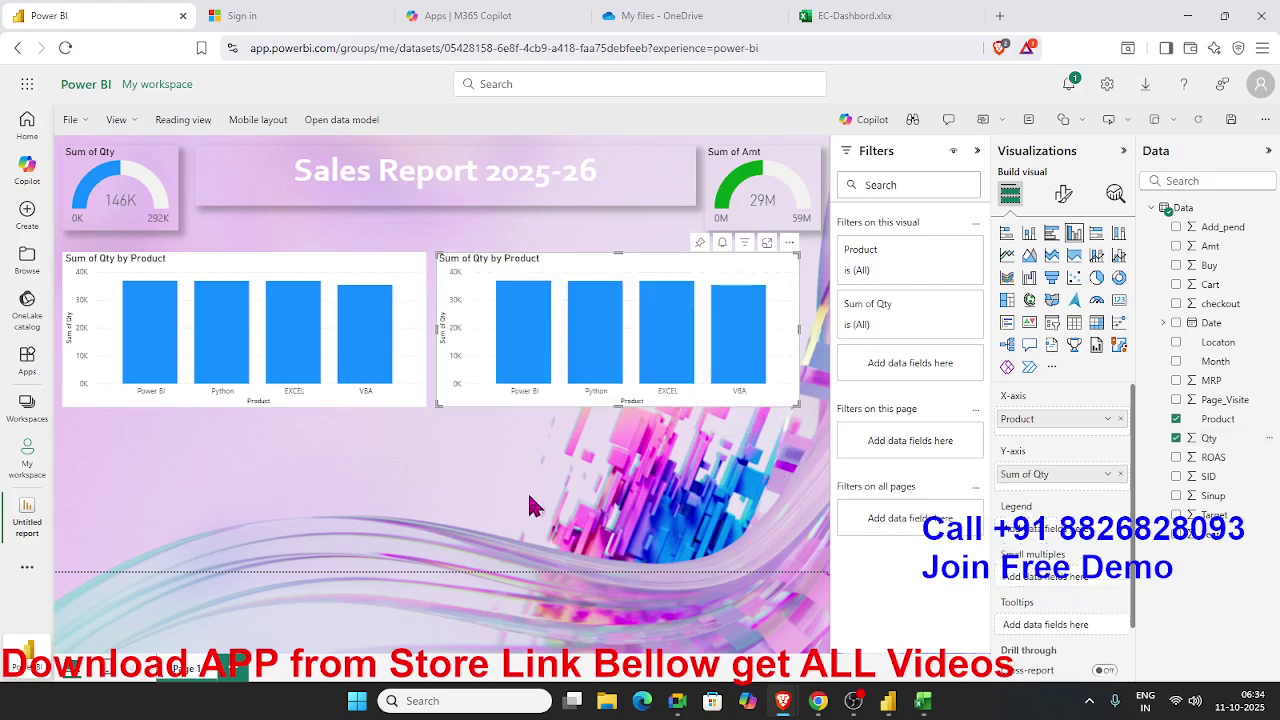
{"action": "left_click", "coordinate": [437, 490]}
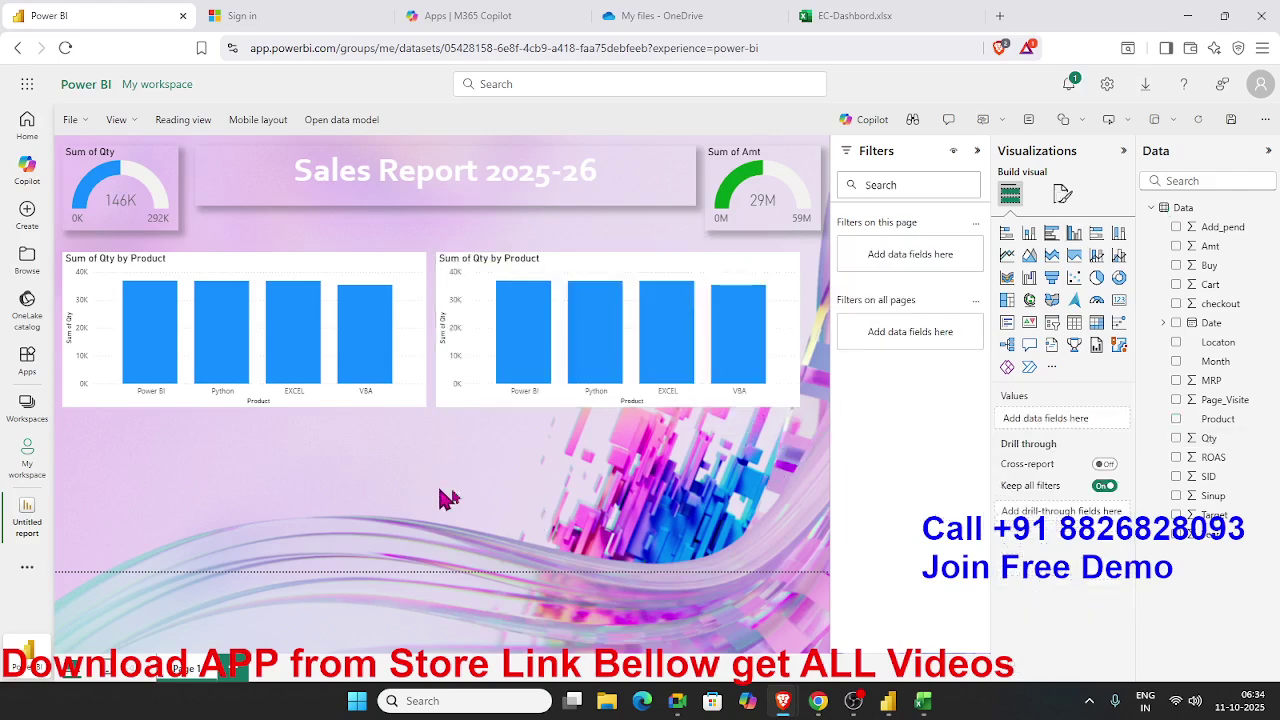
Add a pie chart of Qty with Year as legend below the first column chart, and narrow it
{"action": "left_click", "coordinate": [1097, 279]}
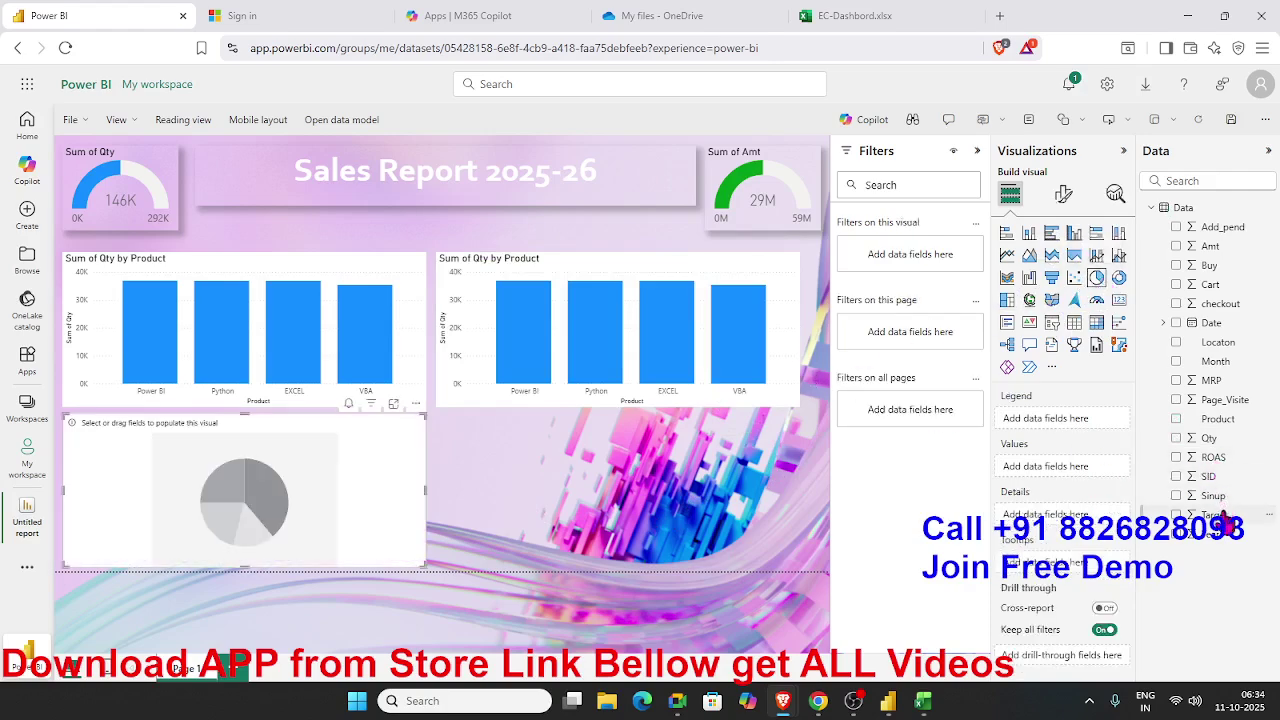
{"action": "left_click_drag", "start_coordinate": [1228, 542], "coordinate": [332, 538]}
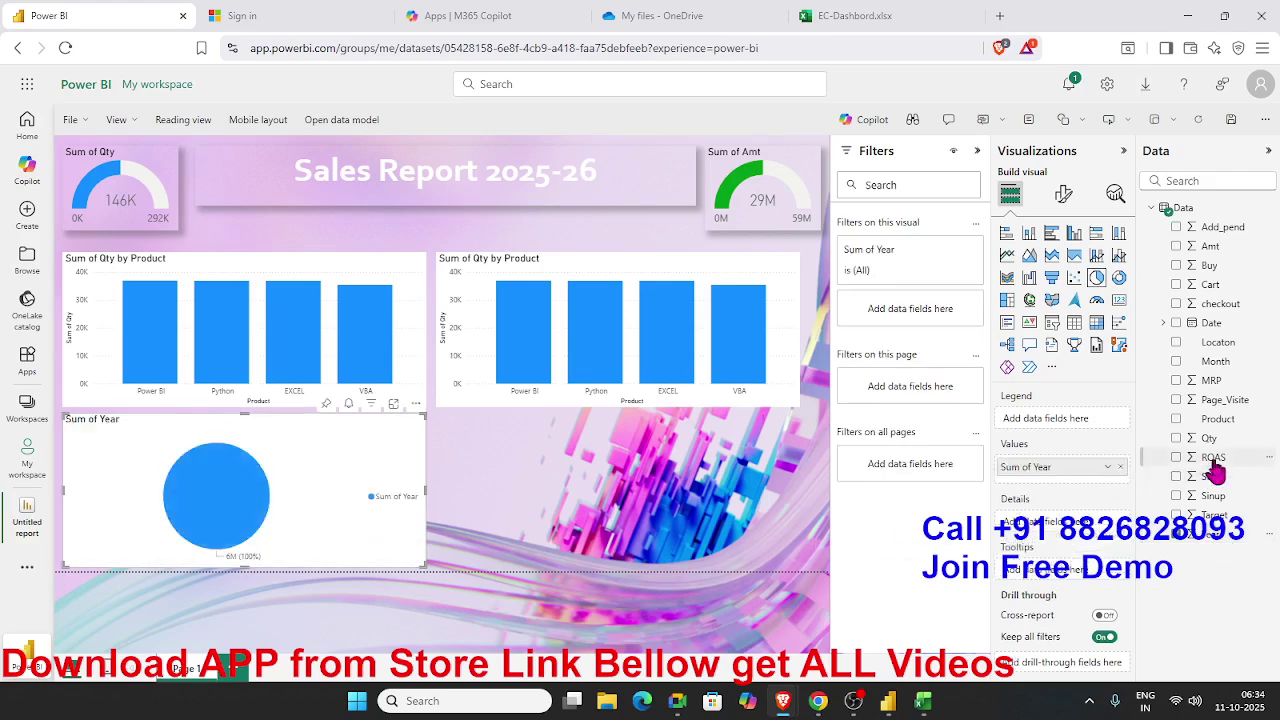
{"action": "left_click_drag", "start_coordinate": [1212, 452], "coordinate": [408, 522]}
{"action": "left_click_drag", "start_coordinate": [1065, 490], "coordinate": [1076, 430]}
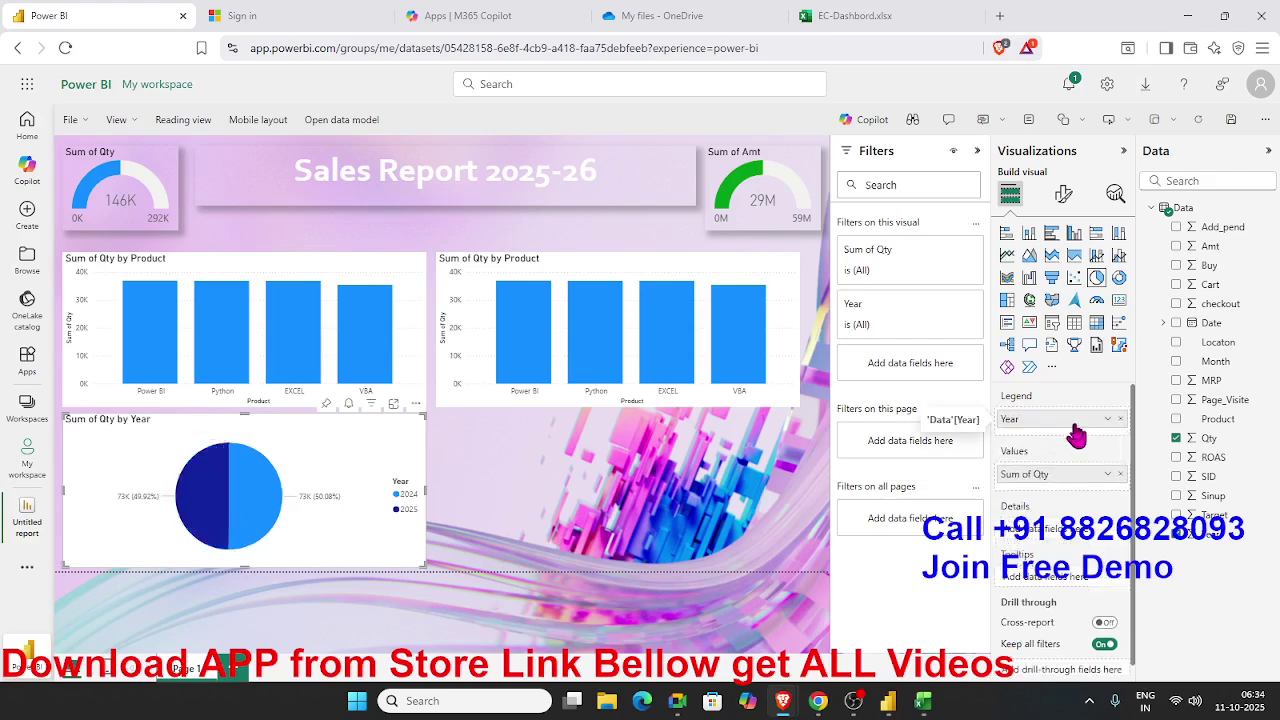
{"action": "left_click_drag", "start_coordinate": [422, 563], "coordinate": [273, 566]}
{"action": "left_click", "coordinate": [430, 552]}
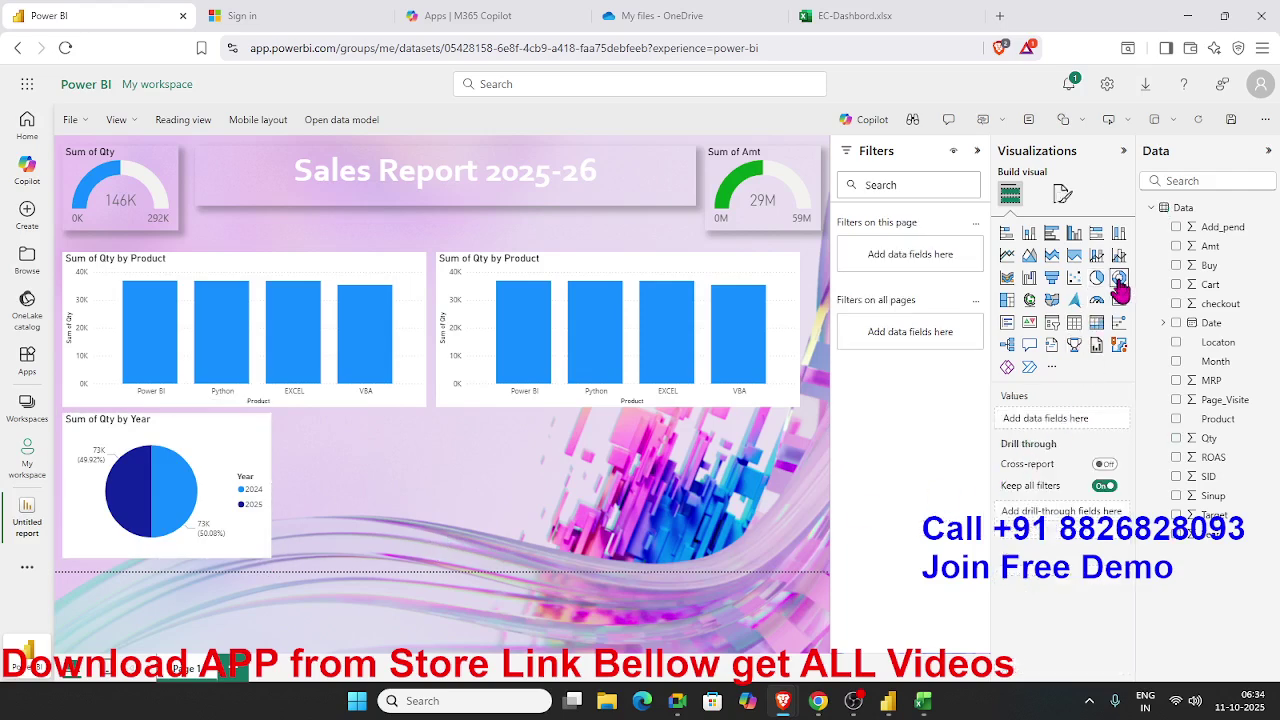
Add a small donut chart beside the pie chart with ROAS and Add_pend as its values
{"action": "left_click", "coordinate": [1118, 280]}
{"action": "left_click_drag", "start_coordinate": [343, 514], "coordinate": [343, 515]}
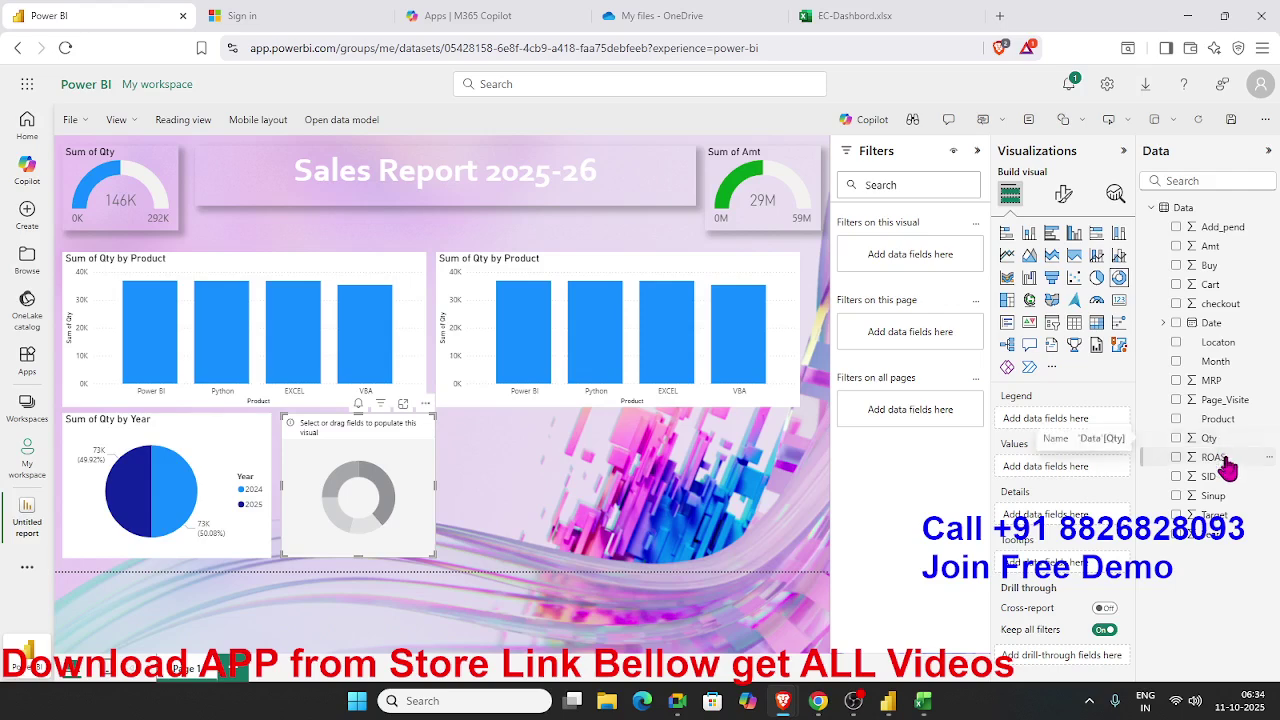
{"action": "mouse_move", "coordinate": [1219, 463]}
{"action": "left_mouse_down"}
{"action": "mouse_move", "coordinate": [318, 538]}
{"action": "mouse_move", "coordinate": [1105, 518]}
{"action": "mouse_move", "coordinate": [1220, 478]}
{"action": "mouse_move", "coordinate": [1216, 466]}
{"action": "left_mouse_up"}
{"action": "left_click", "coordinate": [1213, 457]}
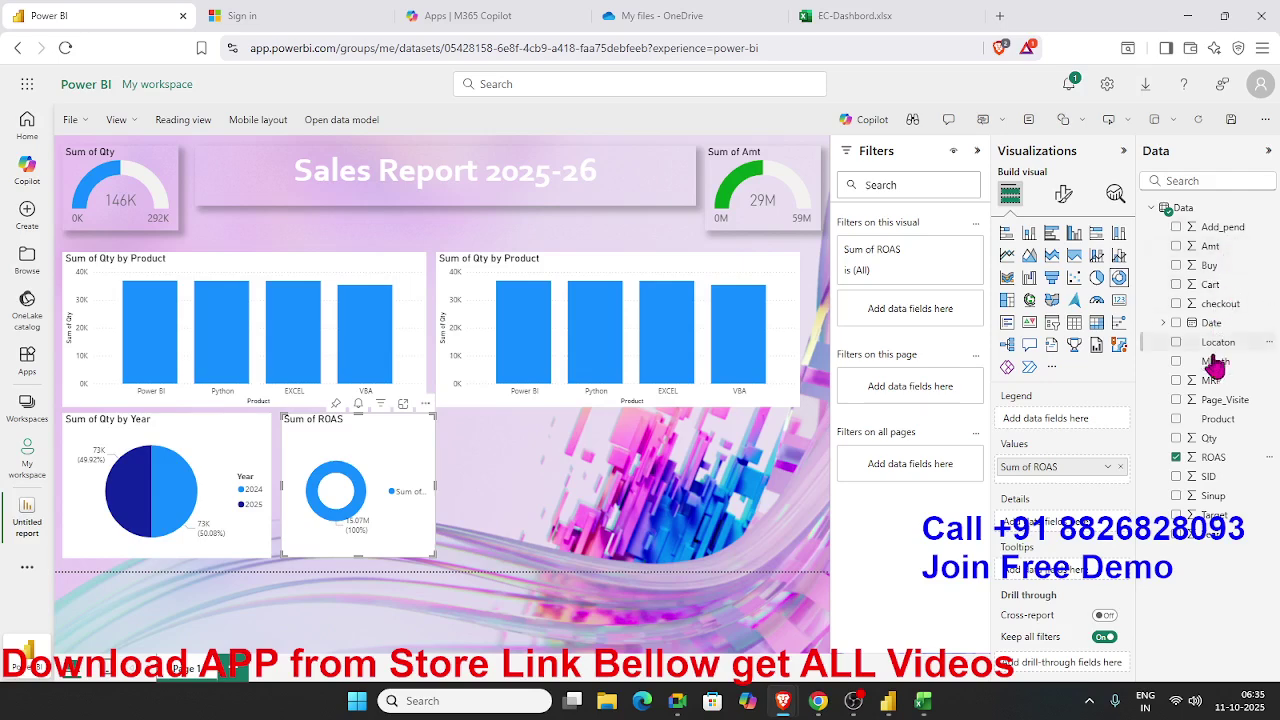
{"action": "left_click_drag", "start_coordinate": [1219, 236], "coordinate": [372, 505]}
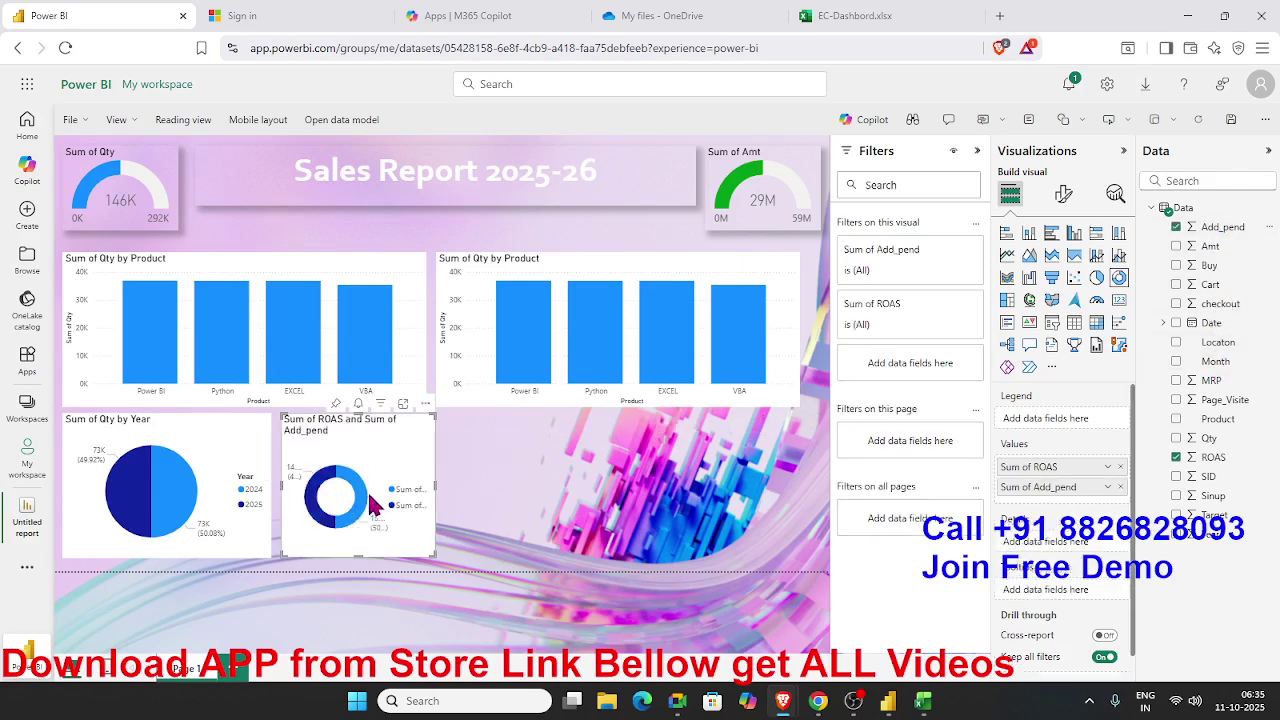
{"action": "left_click", "coordinate": [515, 548]}
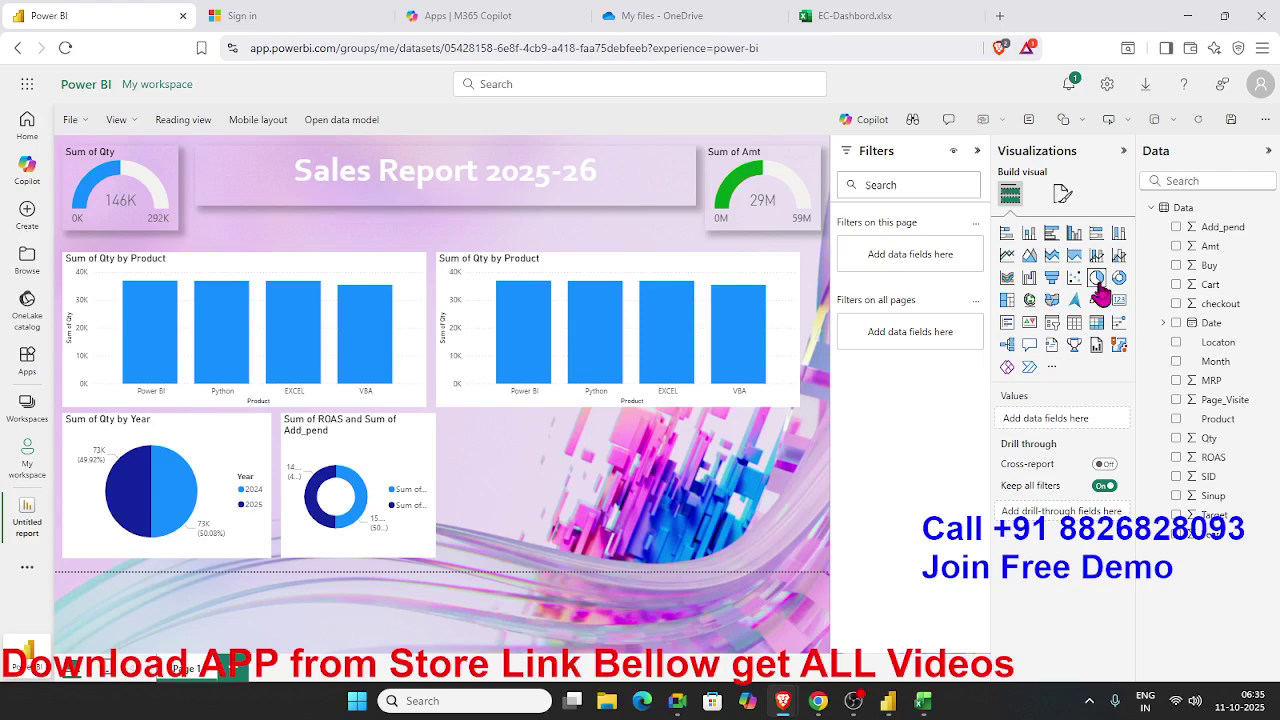
Add a funnel chart beside the donut chart with Page_Visite, Sinup, Cart, checkout and Buy as its values
{"action": "left_click", "coordinate": [1052, 277]}
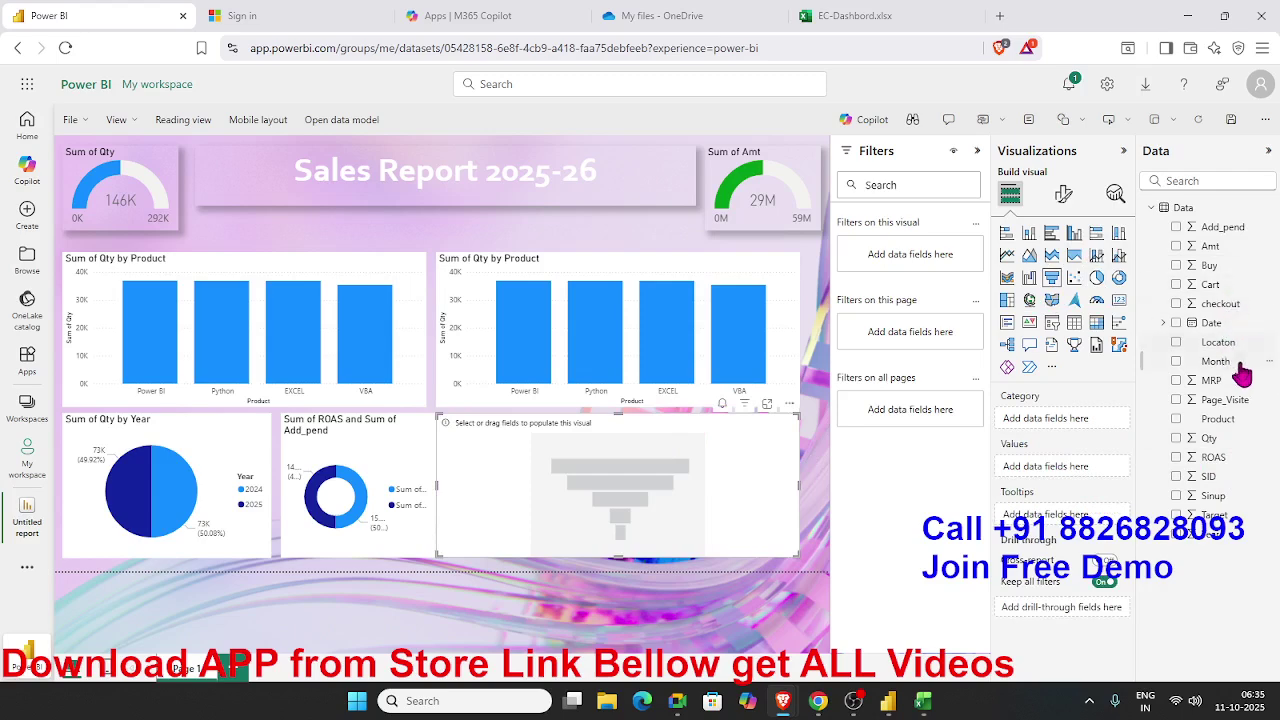
{"action": "left_click_drag", "start_coordinate": [1237, 403], "coordinate": [735, 483]}
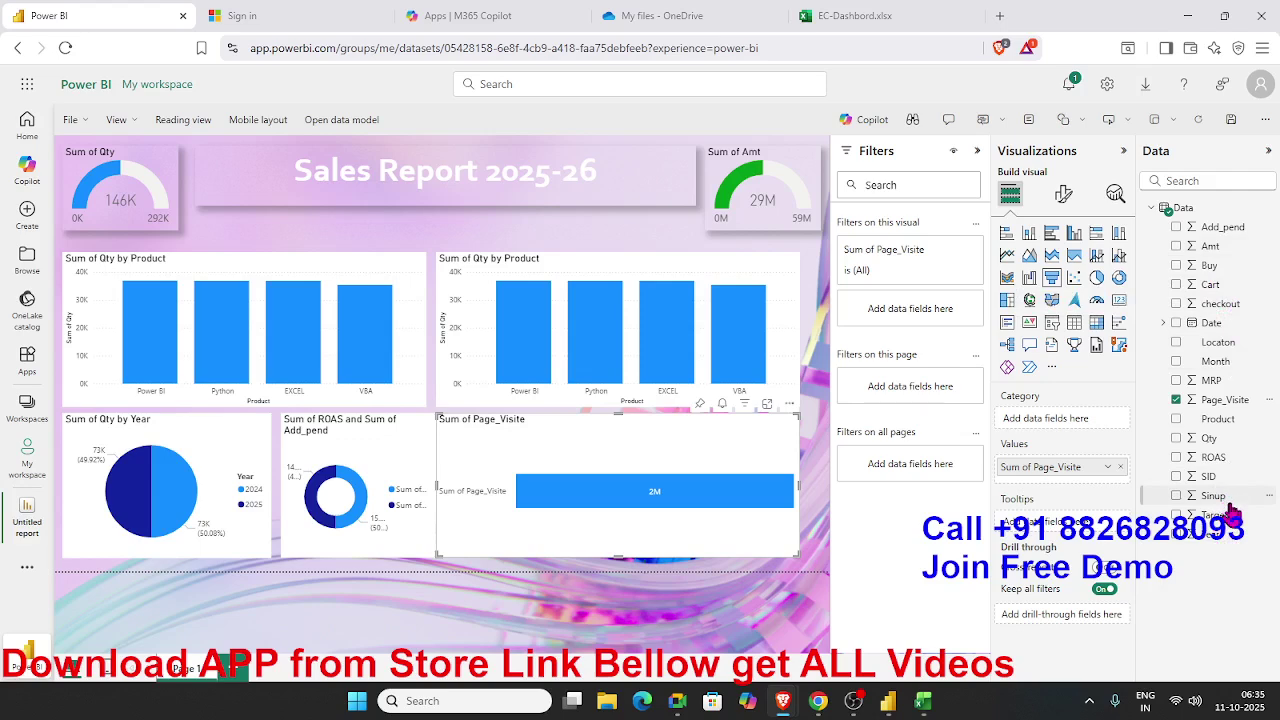
{"action": "left_click_drag", "start_coordinate": [1225, 500], "coordinate": [700, 520]}
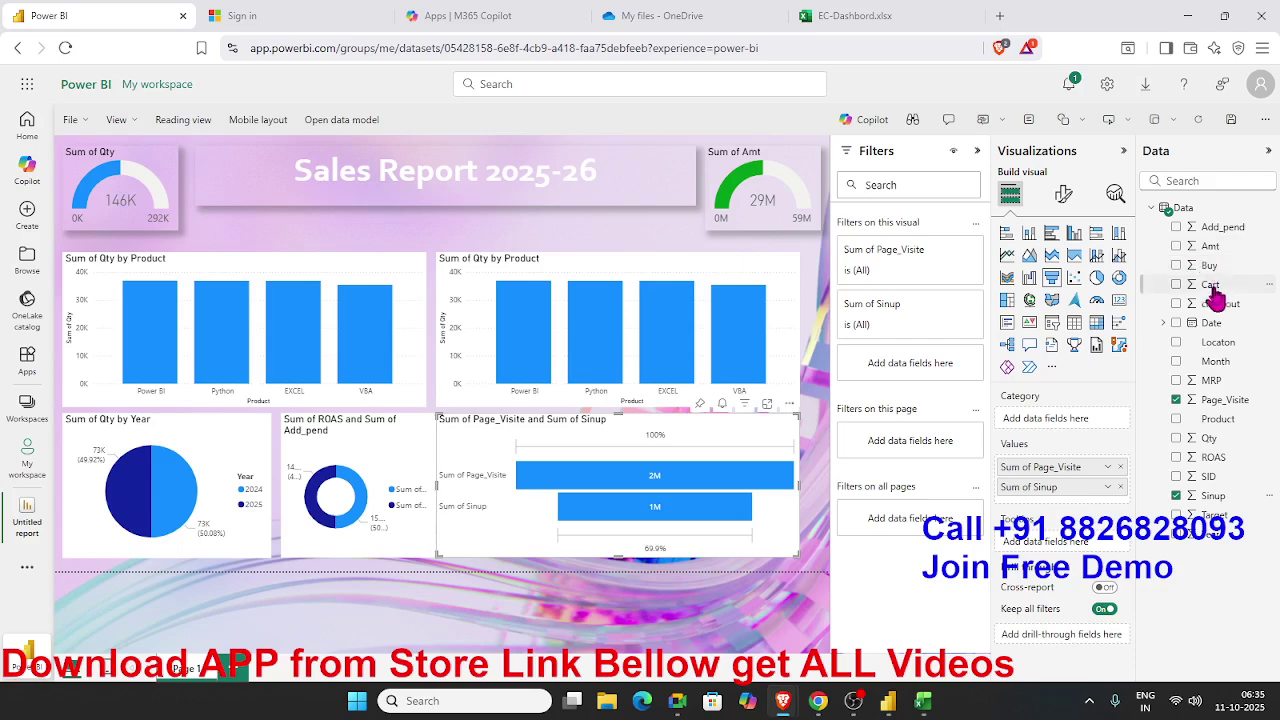
{"action": "left_click_drag", "start_coordinate": [1211, 285], "coordinate": [737, 543]}
{"action": "left_click_drag", "start_coordinate": [1221, 303], "coordinate": [716, 555]}
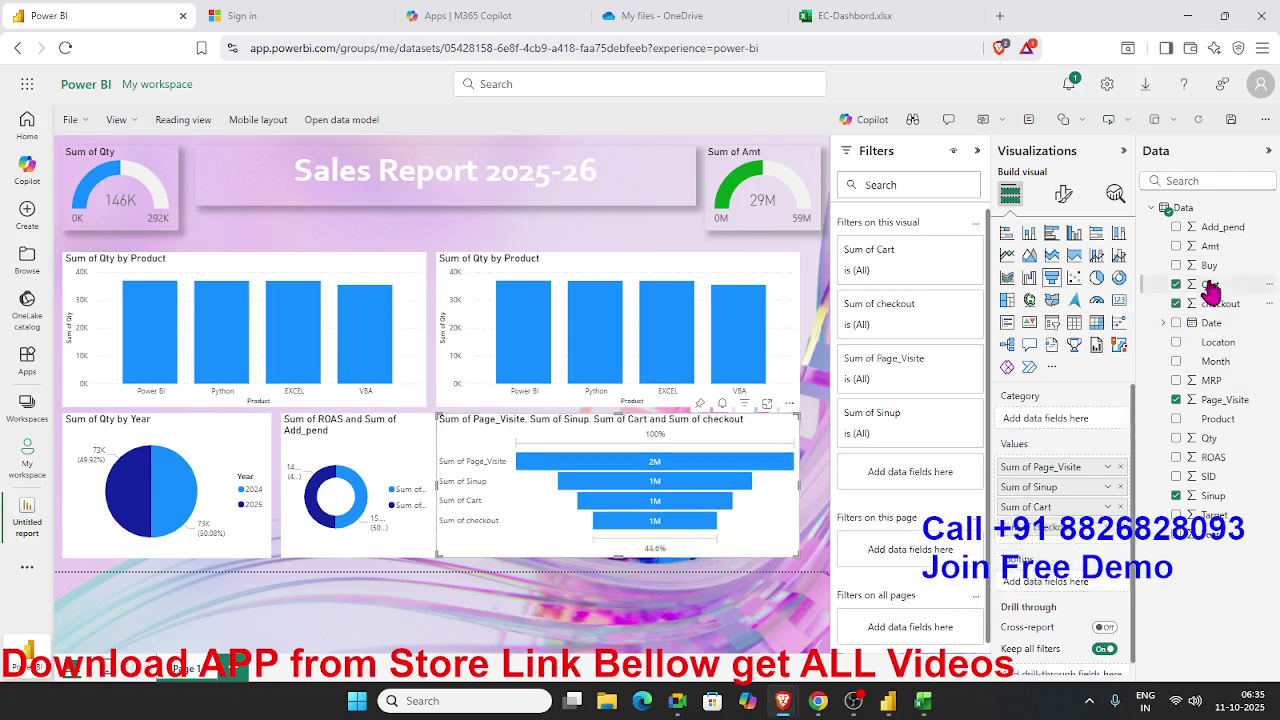
{"action": "left_click_drag", "start_coordinate": [1216, 272], "coordinate": [680, 550]}
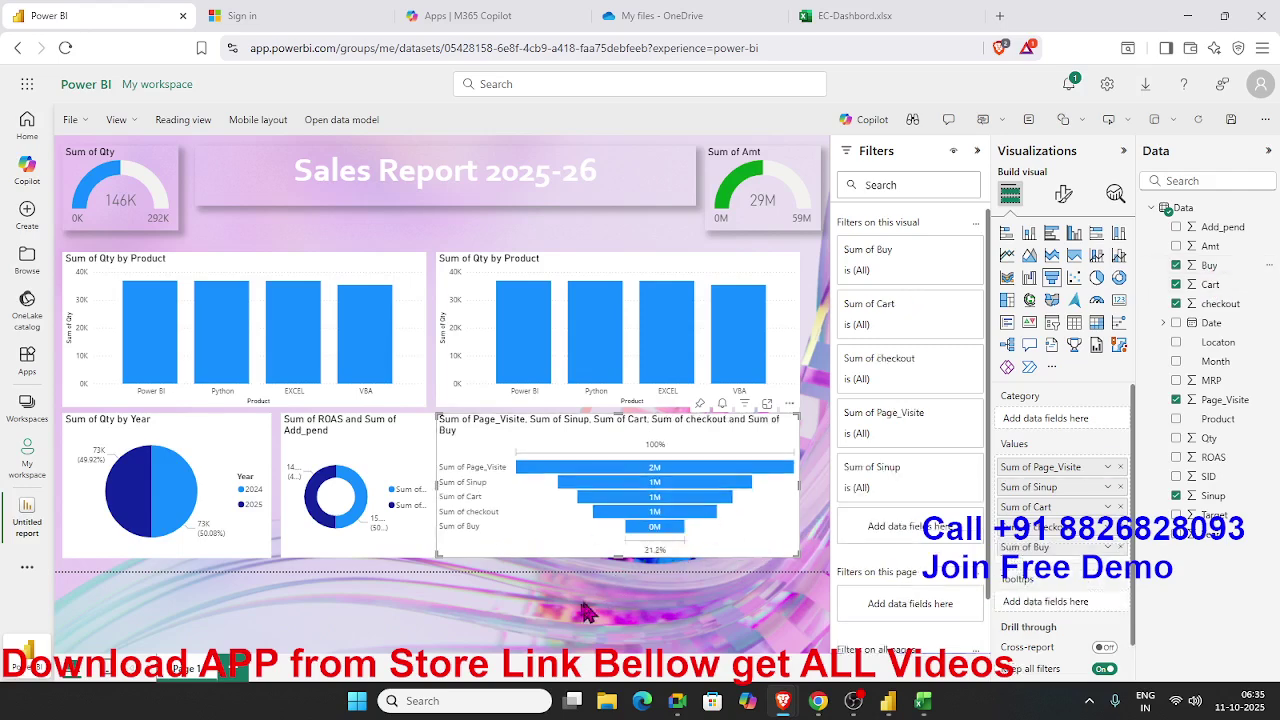
Narrow the funnel chart slightly from its left edge to leave a gap beside the donut chart
{"action": "left_click", "coordinate": [575, 615]}
{"action": "left_click", "coordinate": [462, 540]}
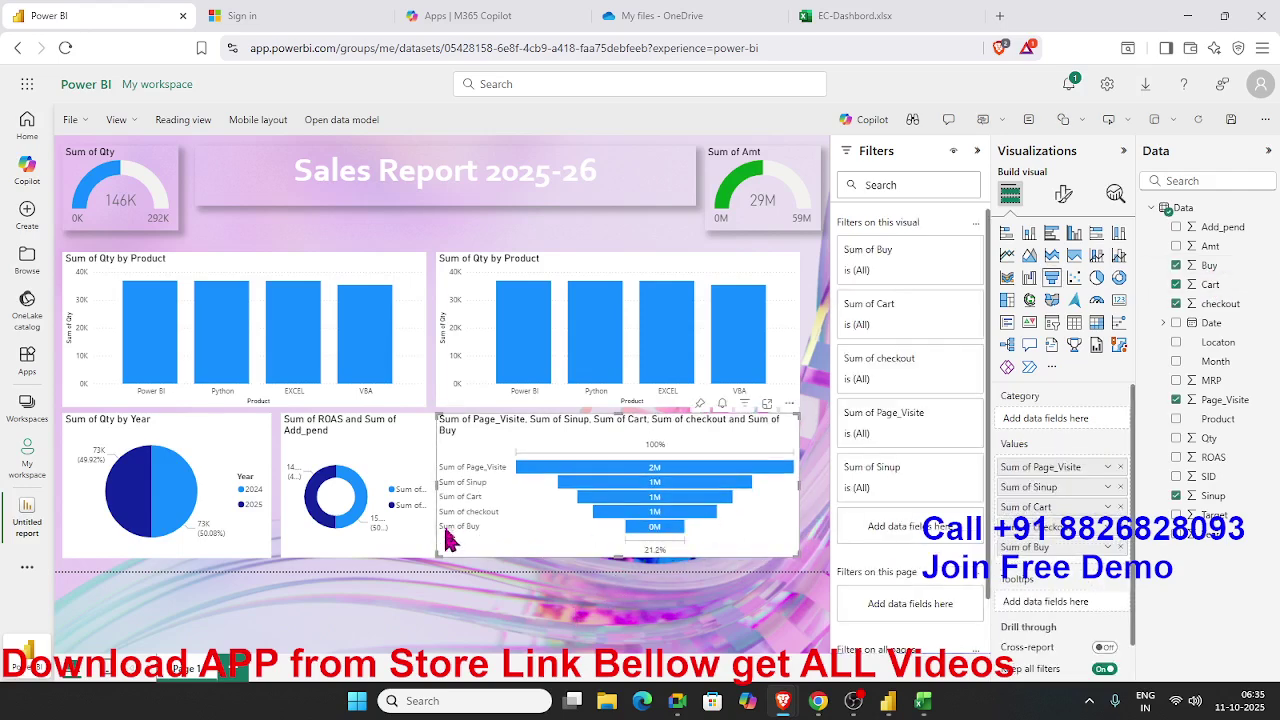
{"action": "left_click_drag", "start_coordinate": [437, 485], "coordinate": [452, 485]}
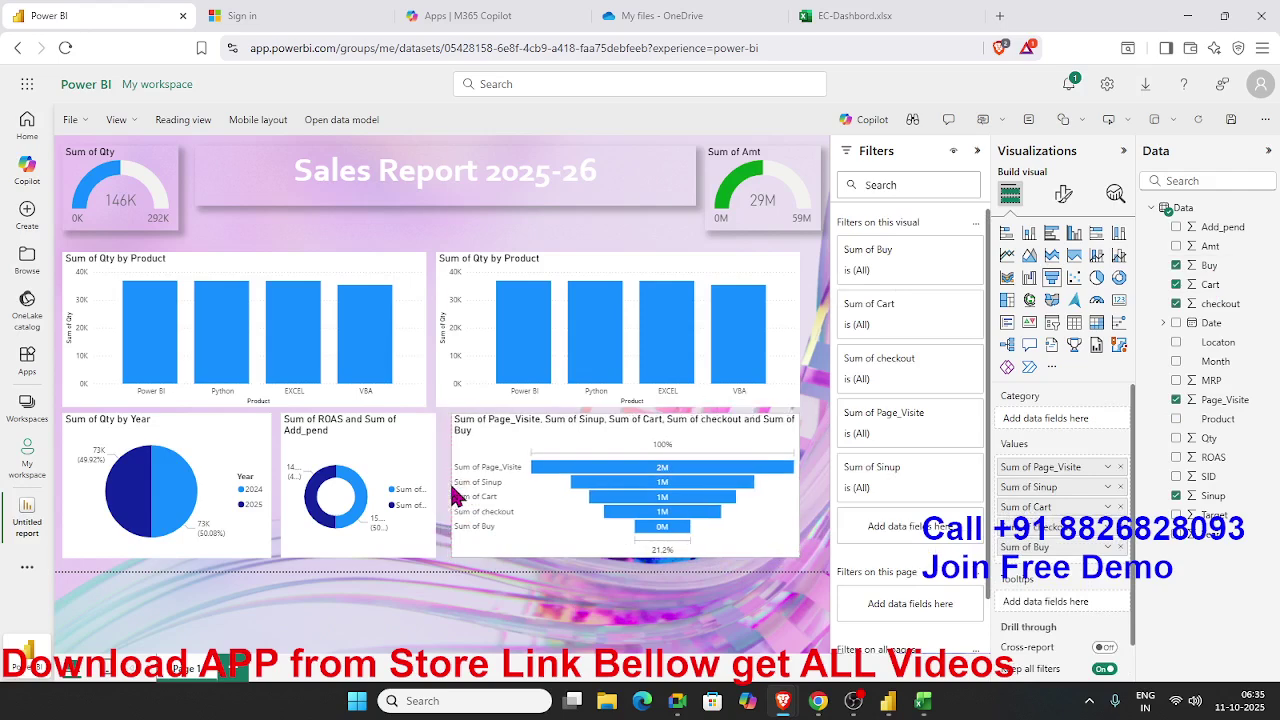
{"action": "left_click", "coordinate": [450, 590]}
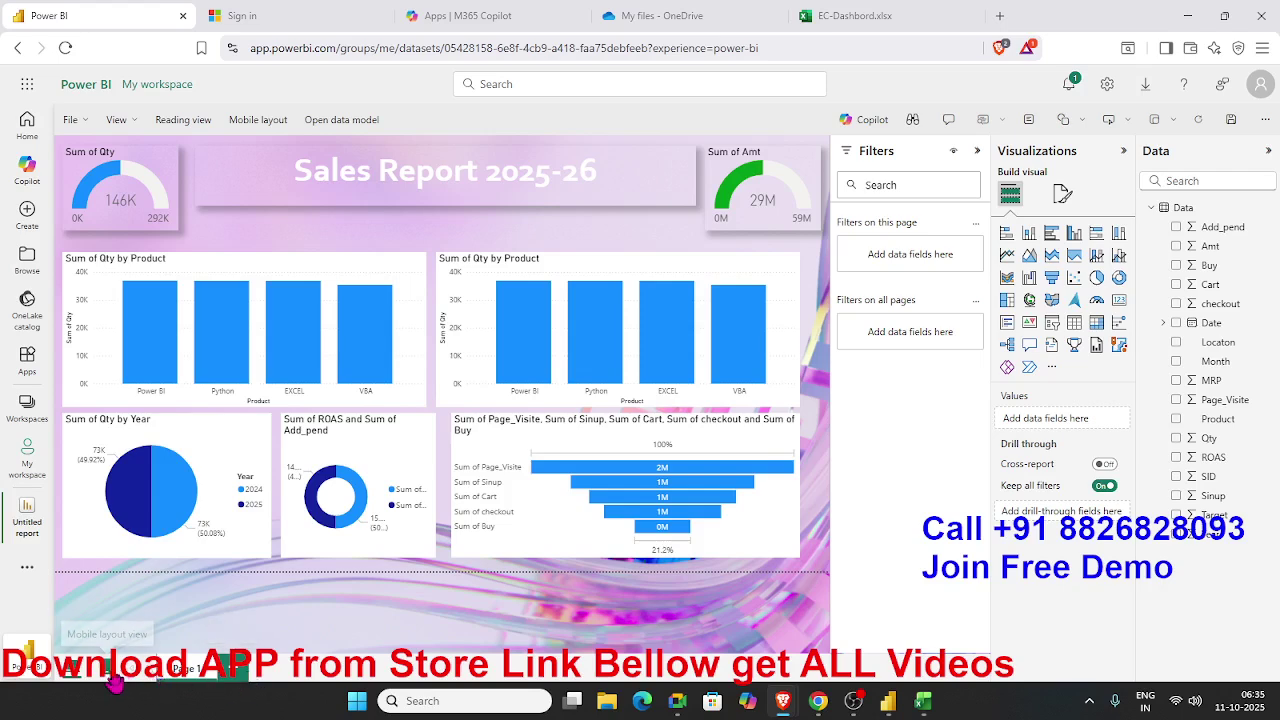
Auto-create the report's mobile layout, look through its visuals, and return to the web layout
{"action": "left_click", "coordinate": [272, 120]}
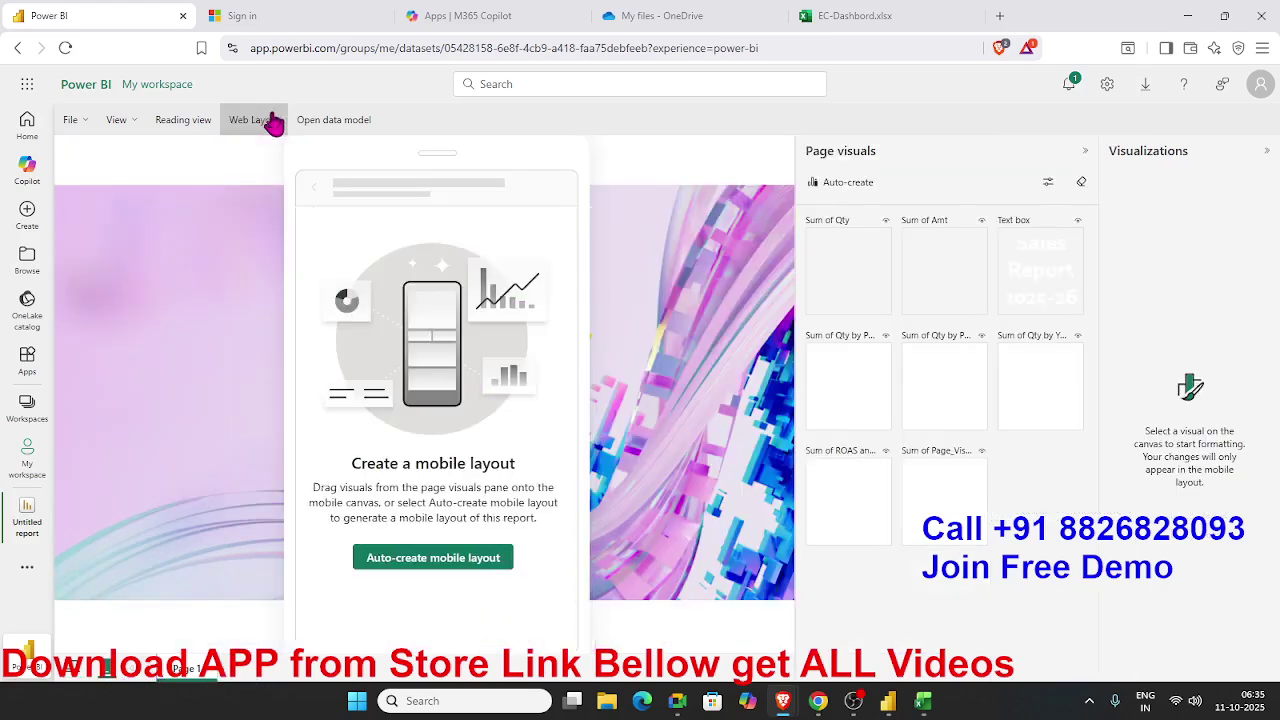
{"action": "left_click", "coordinate": [815, 182]}
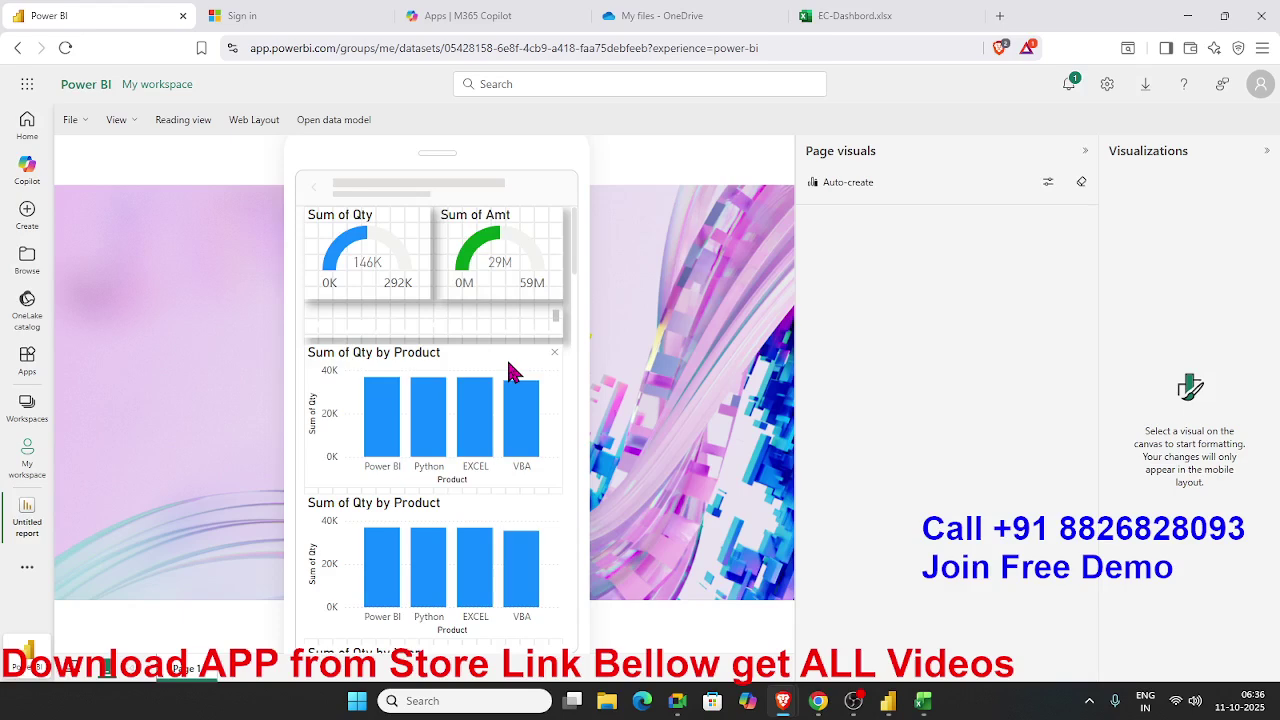
{"action": "scroll", "coordinate": [512, 372], "scroll_direction": "down", "scroll_amount": 10}
{"action": "scroll", "coordinate": [508, 373], "scroll_direction": "up", "scroll_amount": 10}
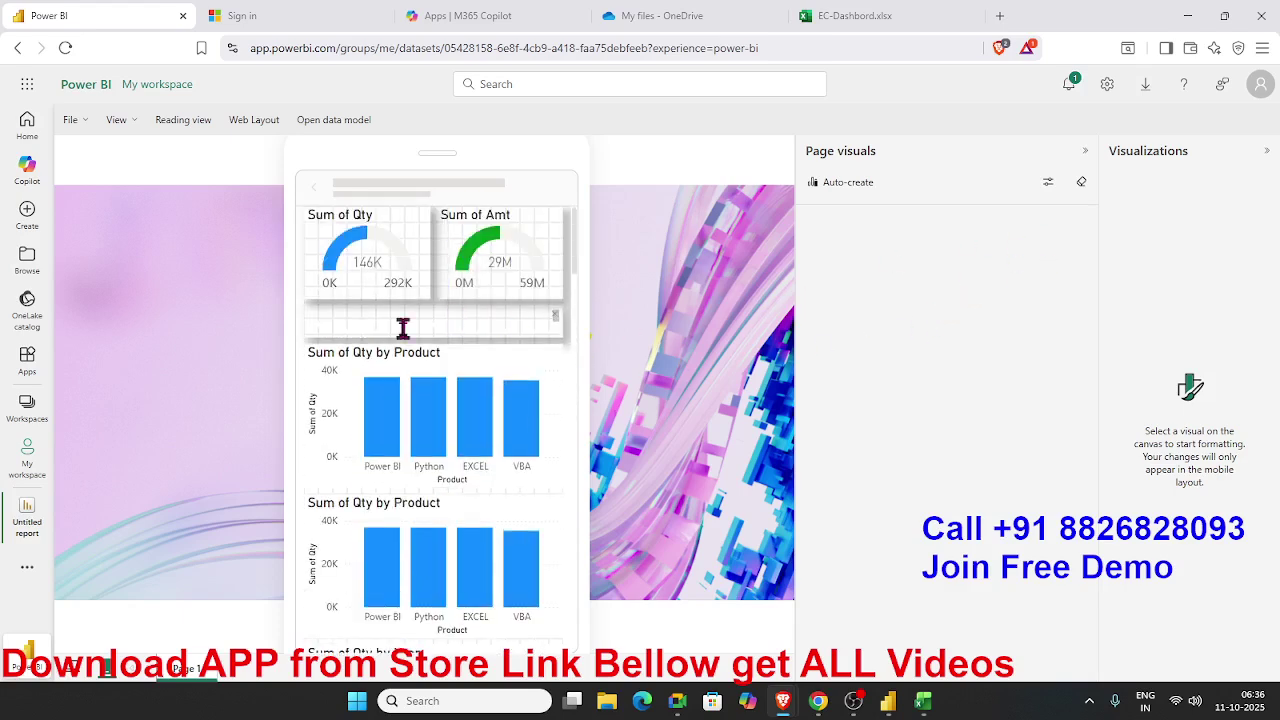
{"action": "left_click", "coordinate": [76, 679]}
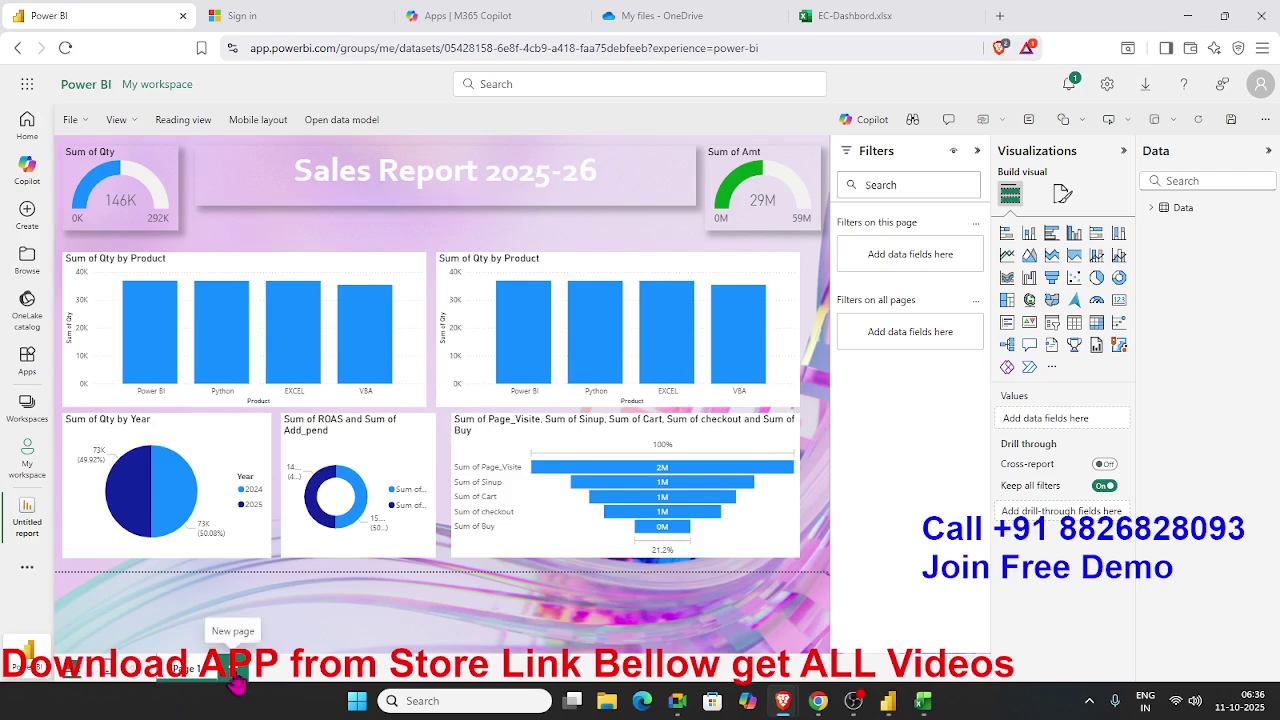
Add a second report page with a table visual enlarged to fill most of it, leaving a strip free above
{"action": "left_click", "coordinate": [237, 674]}
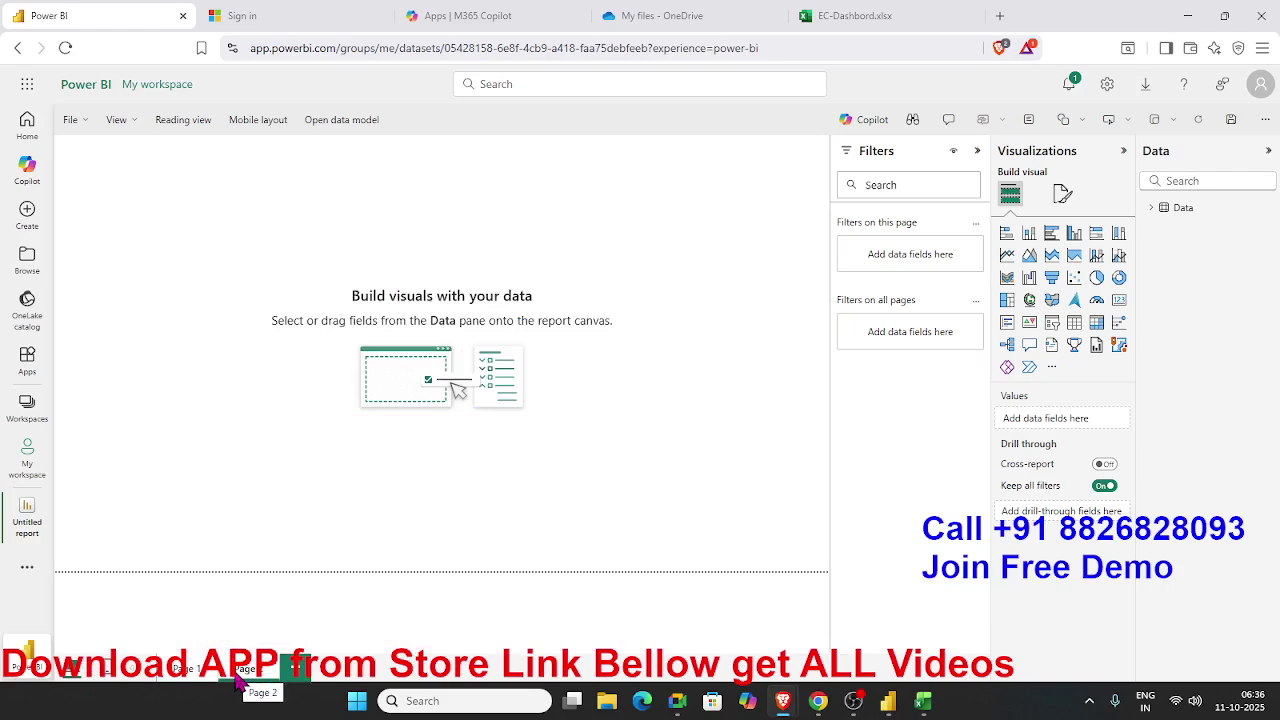
{"action": "left_click", "coordinate": [1076, 328]}
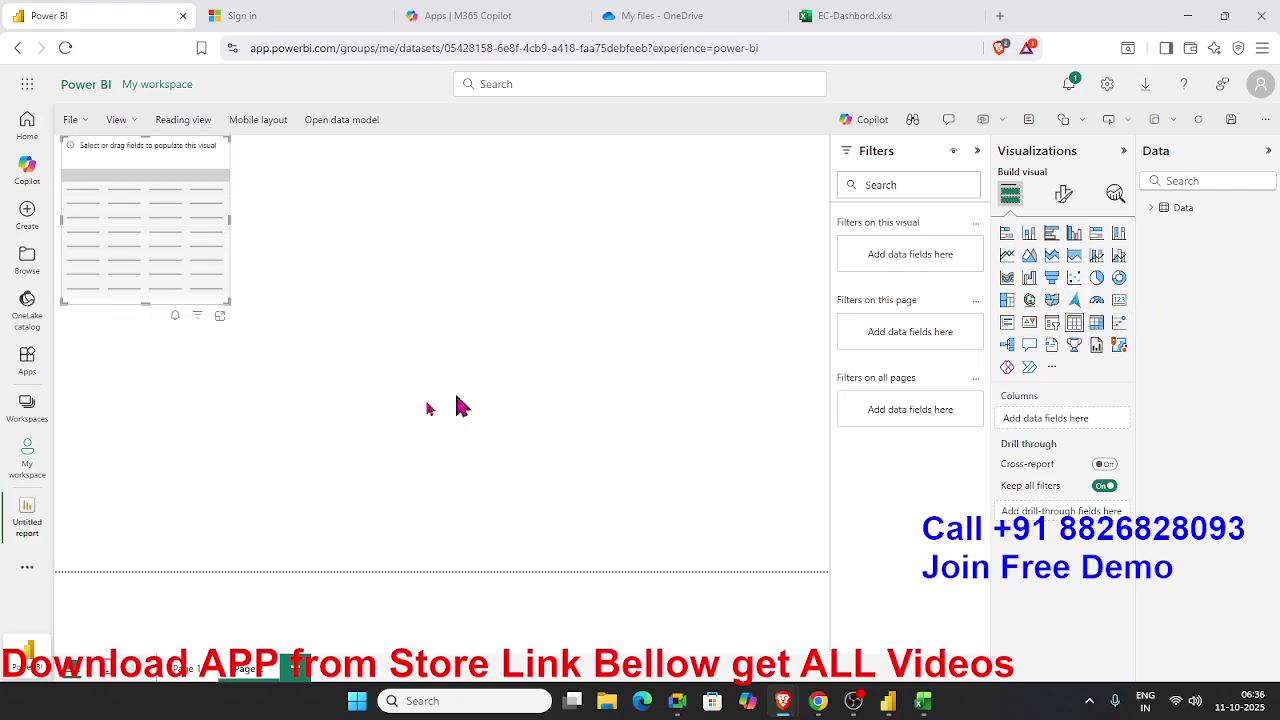
{"action": "left_click_drag", "start_coordinate": [200, 294], "coordinate": [794, 551]}
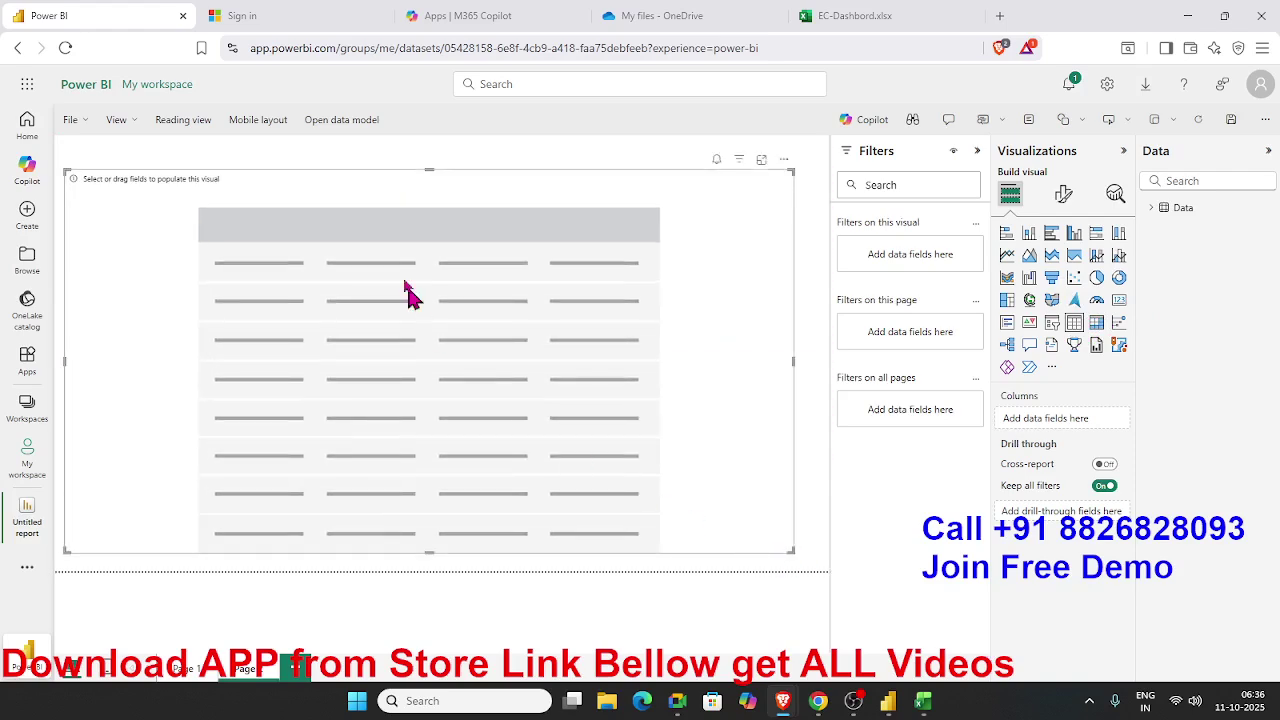
{"action": "left_click_drag", "start_coordinate": [429, 170], "coordinate": [428, 218]}
{"action": "left_click", "coordinate": [402, 207]}
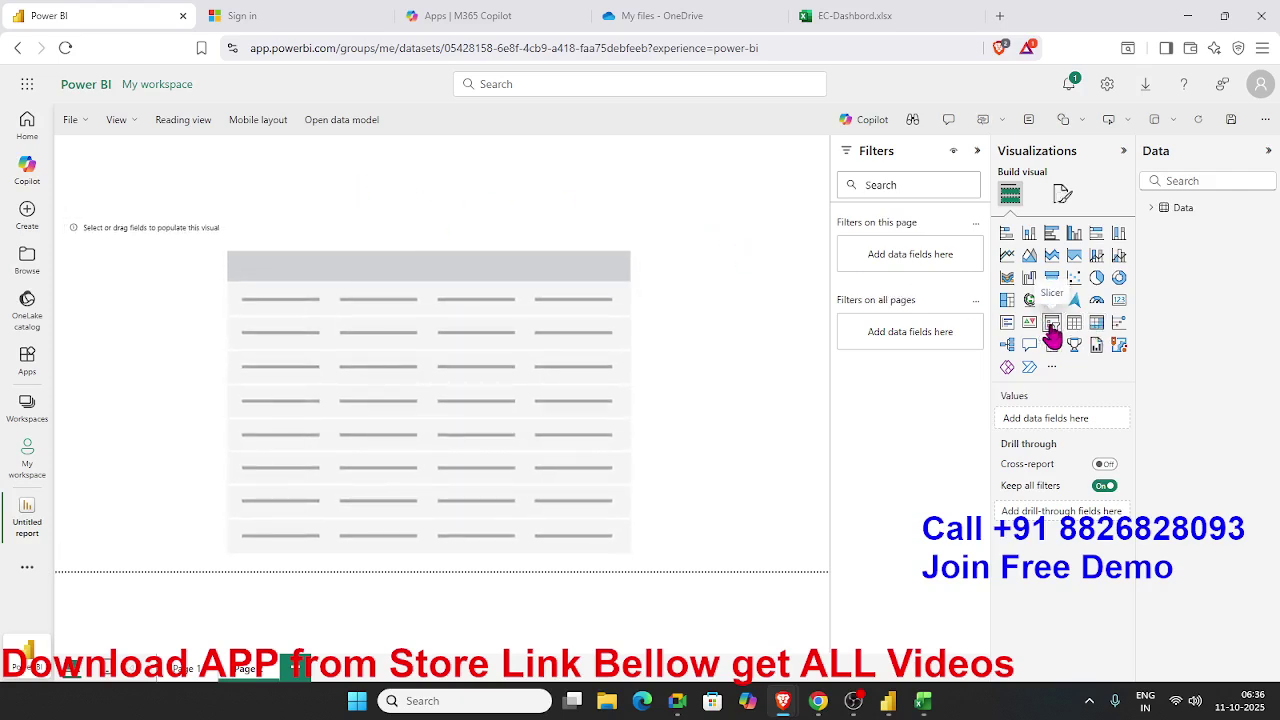
{"action": "left_click", "coordinate": [680, 392]}
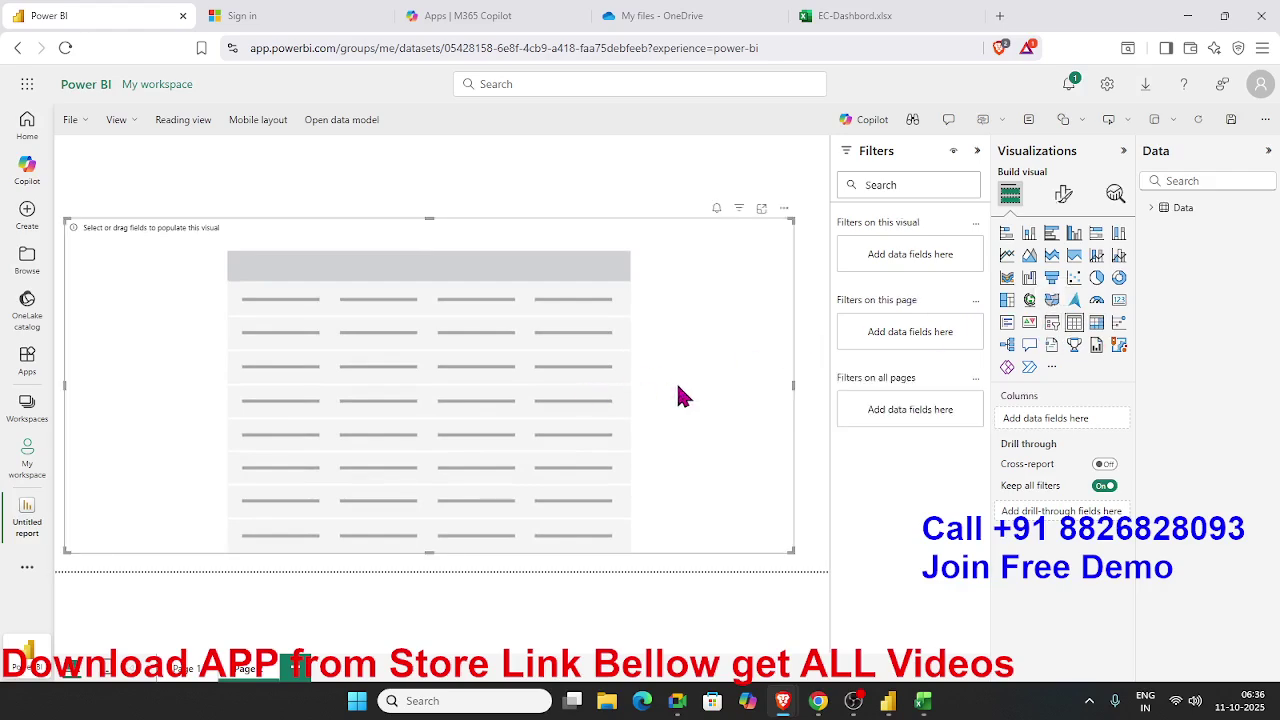
Add SID as the table's first column and set it to Don't summarize
{"action": "left_click", "coordinate": [1156, 212]}
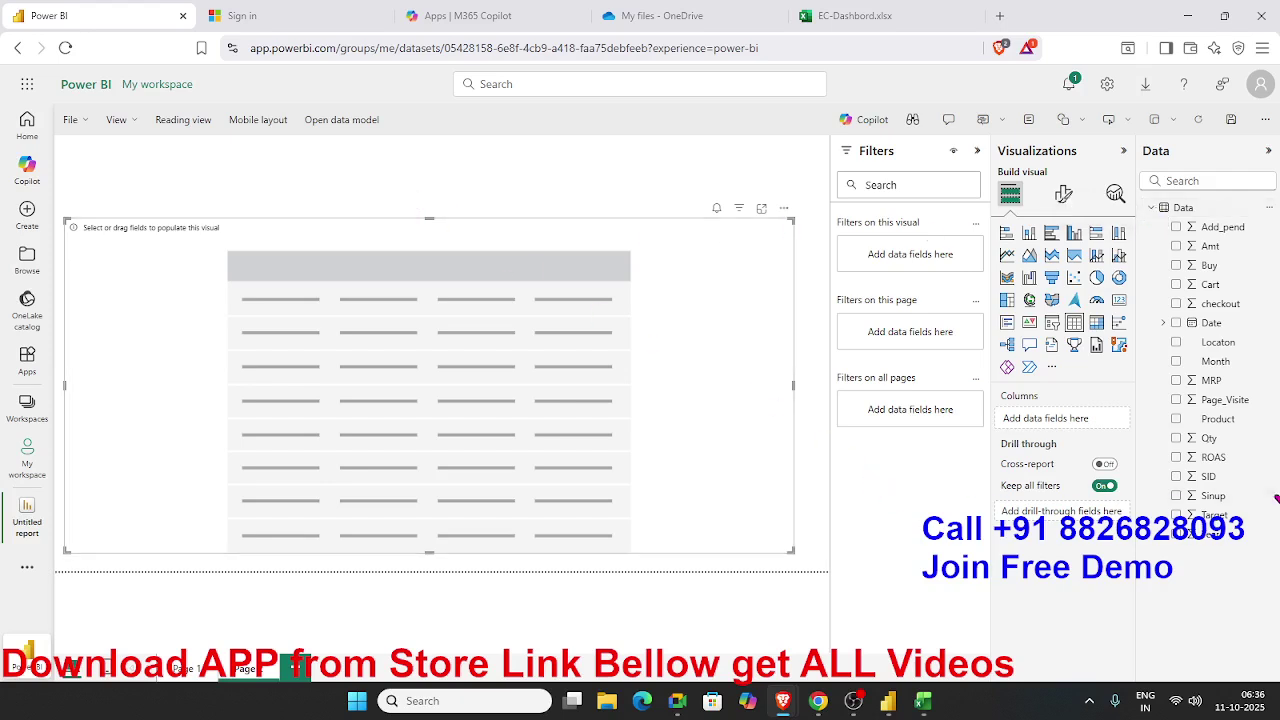
{"action": "left_click_drag", "start_coordinate": [1222, 480], "coordinate": [600, 486]}
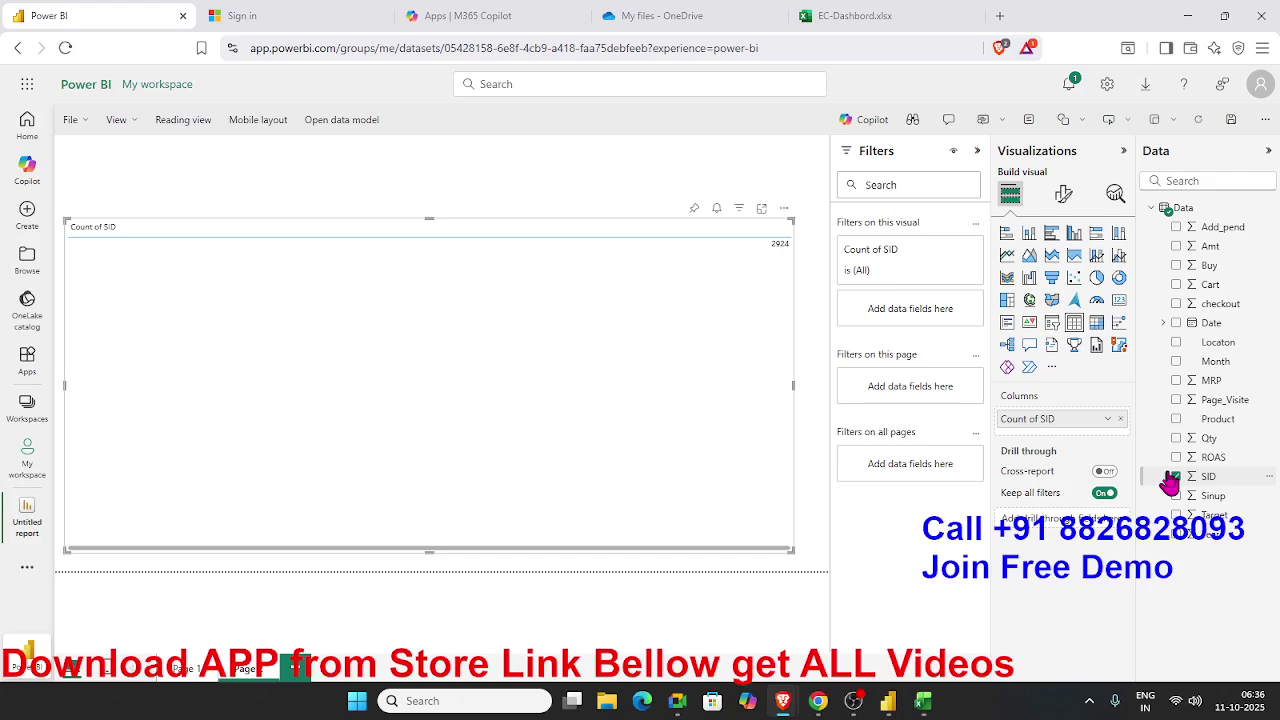
{"action": "left_click", "coordinate": [1108, 419]}
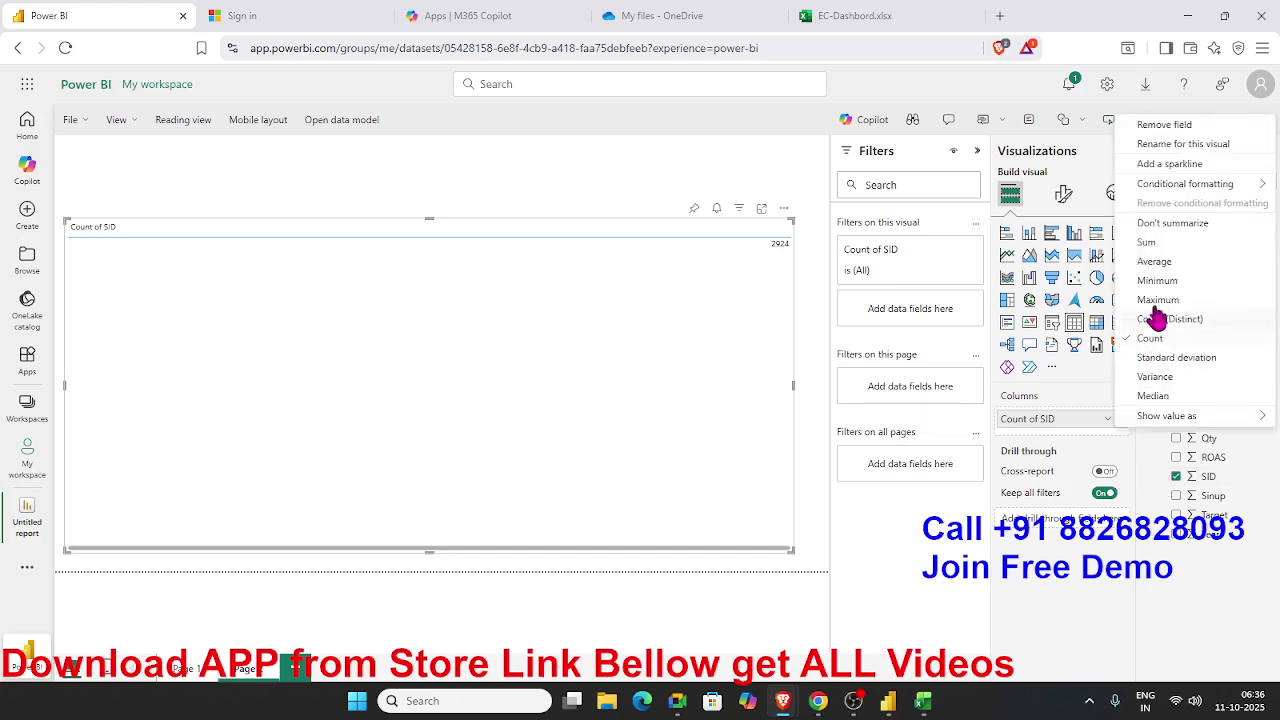
{"action": "left_click", "coordinate": [1170, 224]}
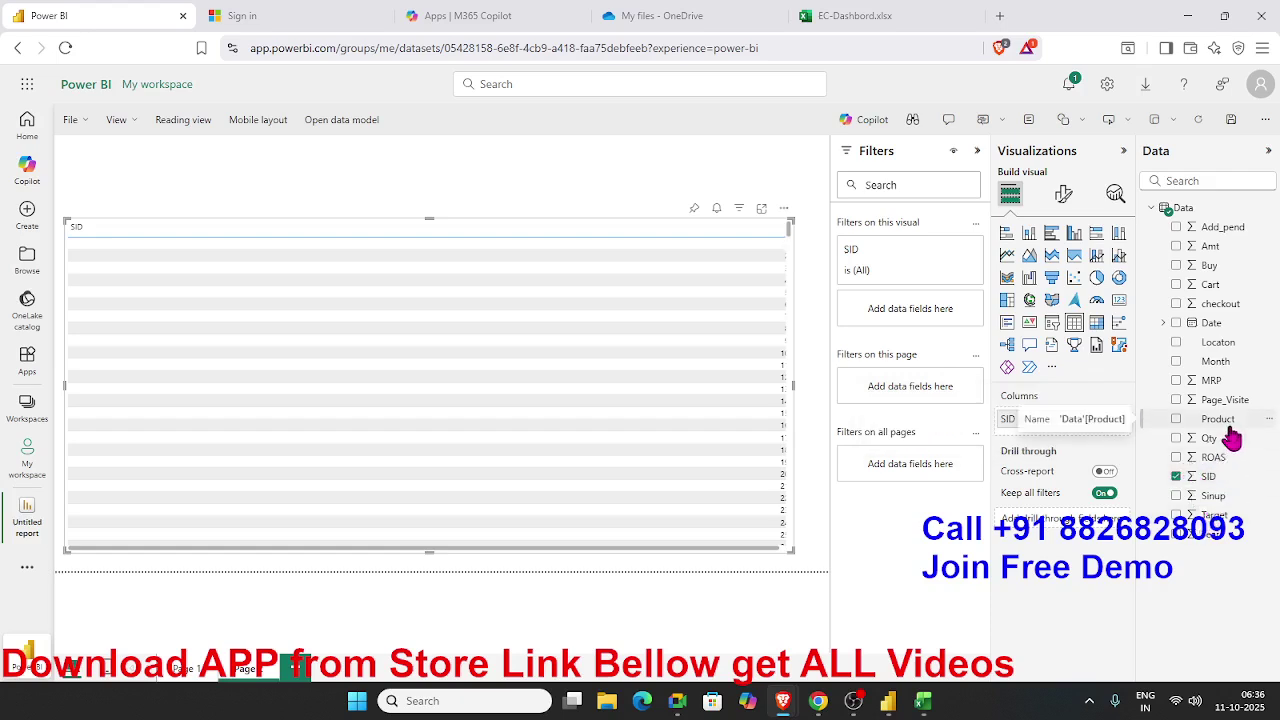
Add Product, Qty, Amt, Add_pend, ROAS and Locaton as further table columns, and narrow the Sum of Qty column
{"action": "left_click_drag", "start_coordinate": [1224, 425], "coordinate": [723, 523]}
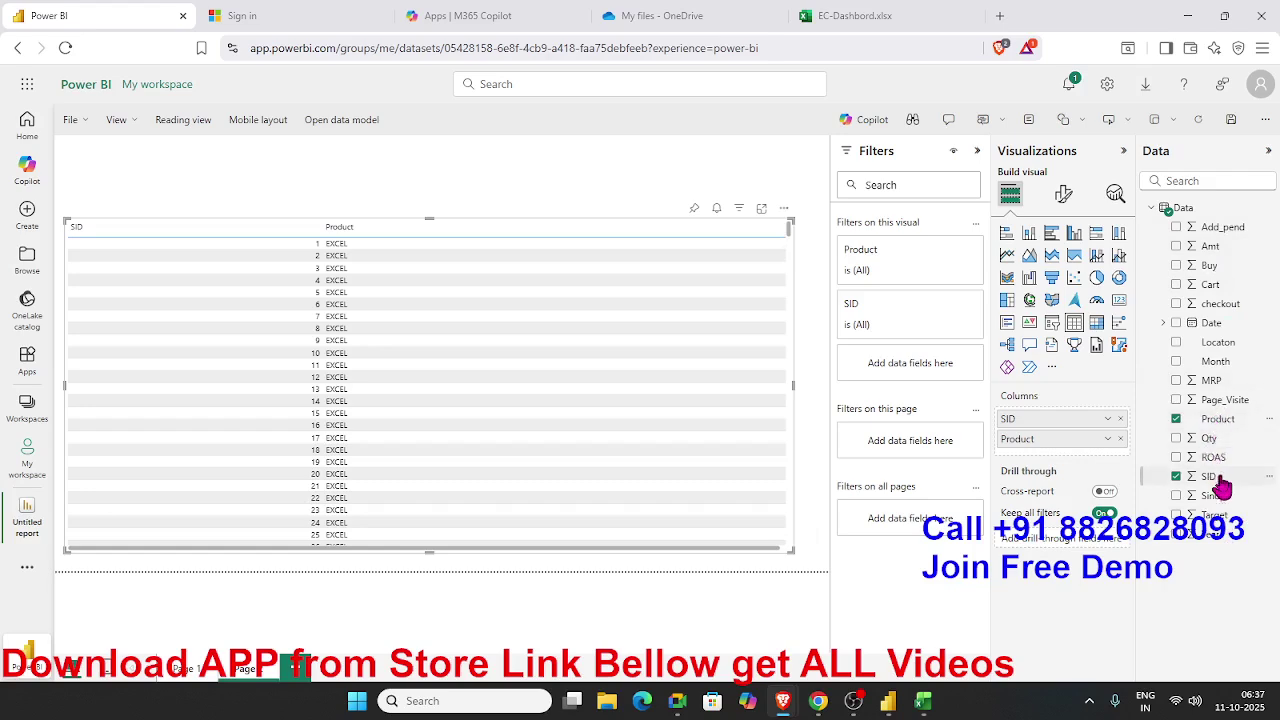
{"action": "left_click_drag", "start_coordinate": [1210, 440], "coordinate": [766, 474]}
{"action": "left_click_drag", "start_coordinate": [1212, 247], "coordinate": [788, 414]}
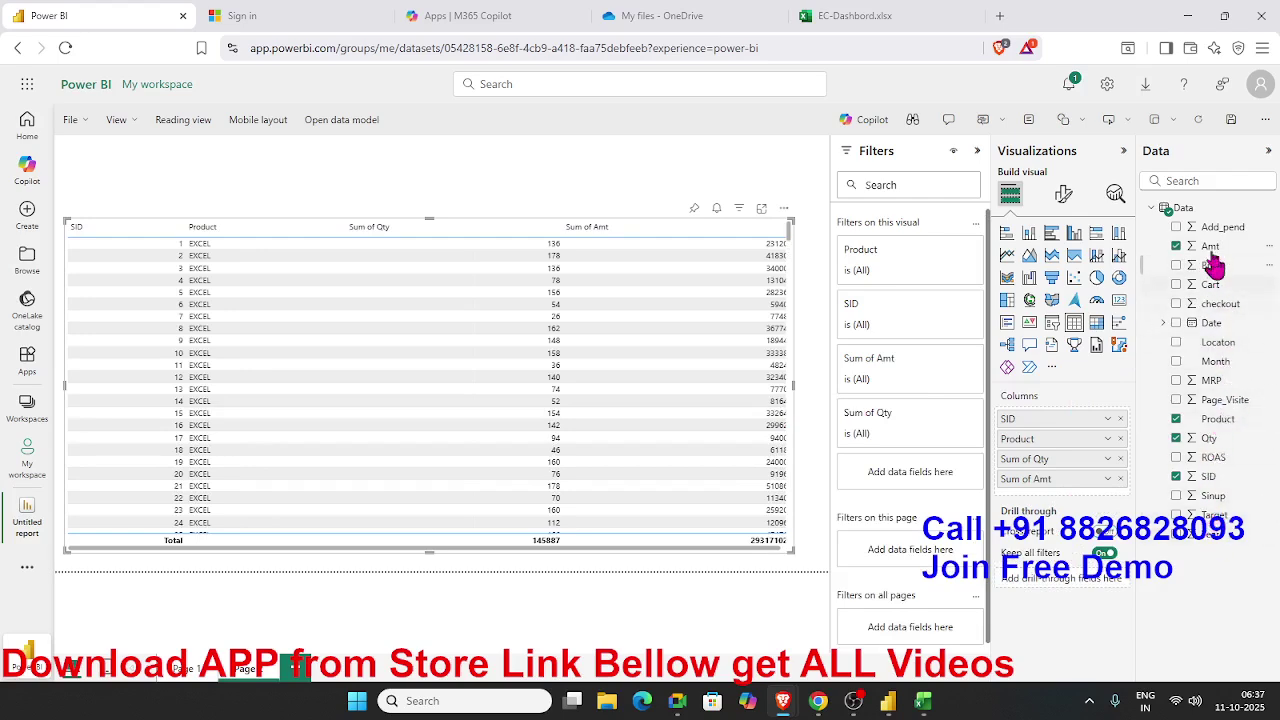
{"action": "left_click_drag", "start_coordinate": [1210, 229], "coordinate": [746, 424]}
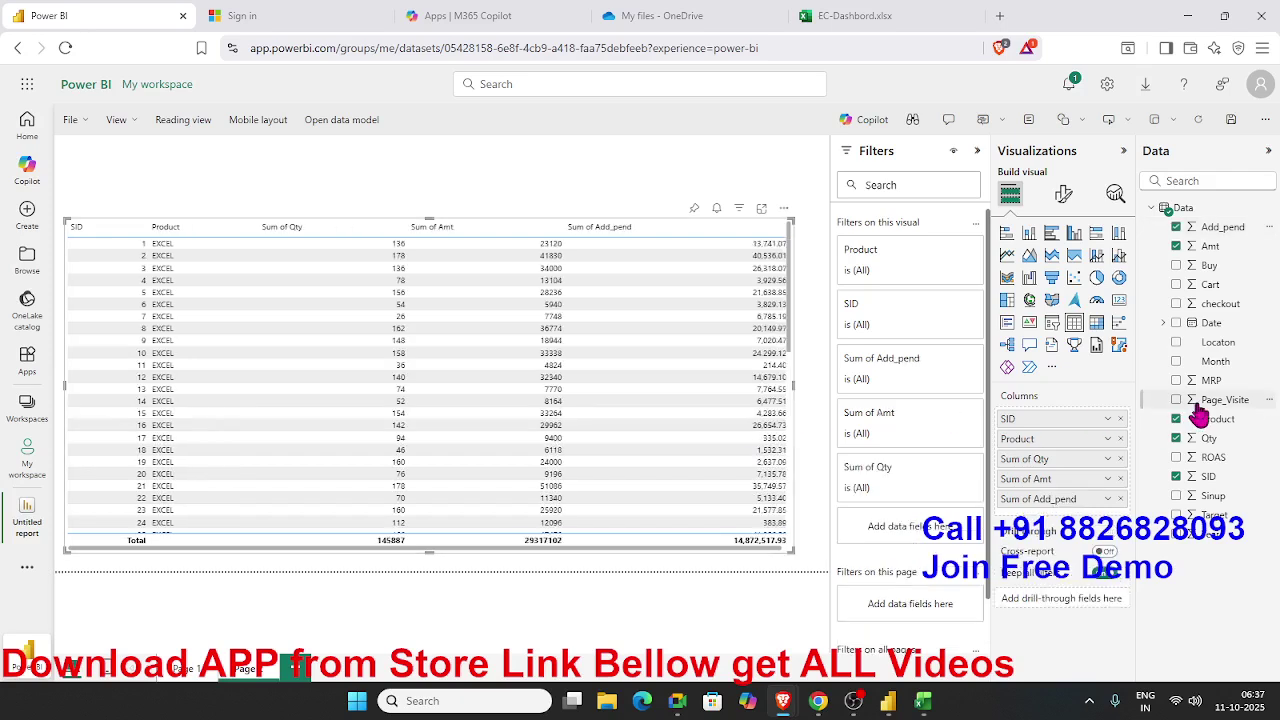
{"action": "left_click_drag", "start_coordinate": [1213, 458], "coordinate": [653, 469]}
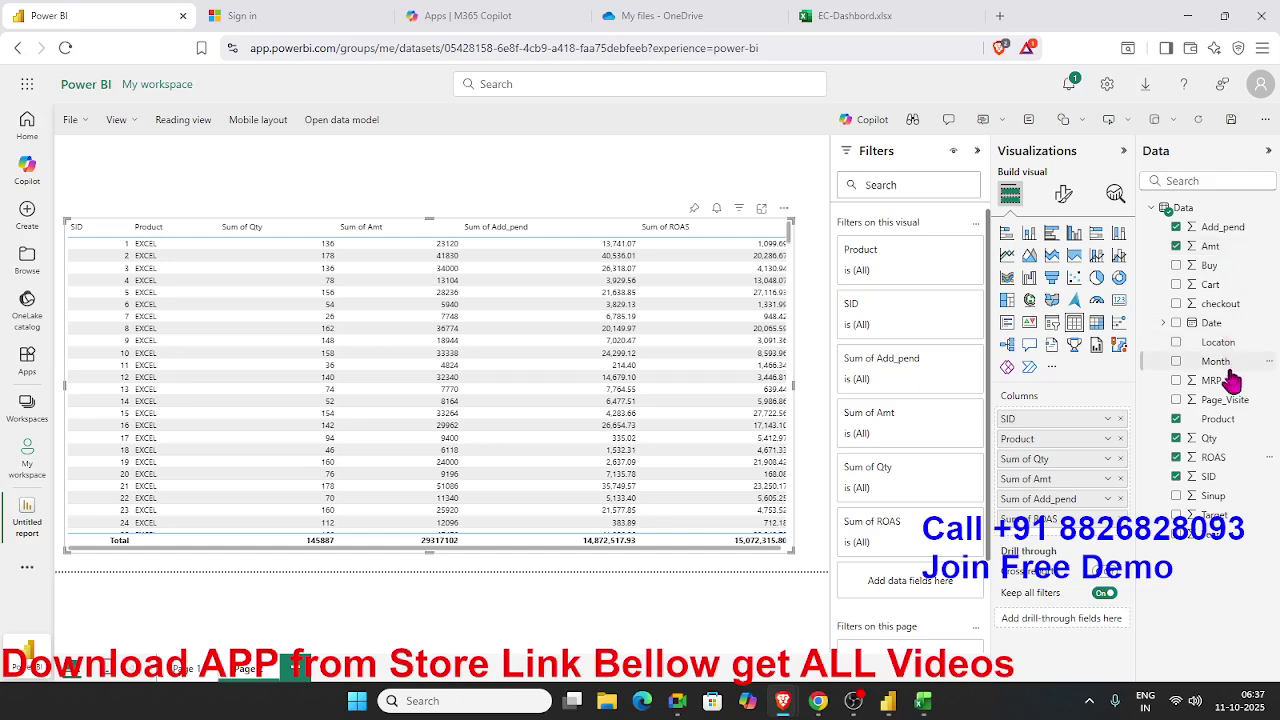
{"action": "left_click_drag", "start_coordinate": [1225, 345], "coordinate": [752, 478]}
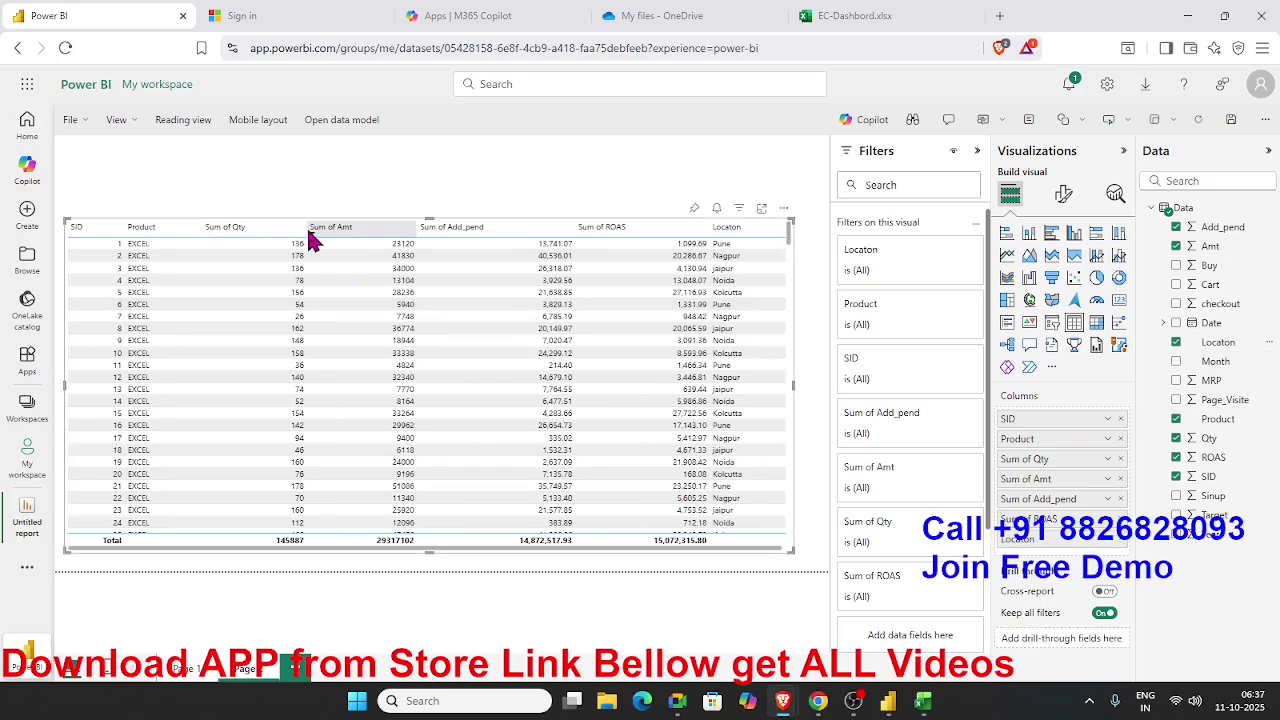
{"action": "left_click_drag", "start_coordinate": [299, 228], "coordinate": [275, 229]}
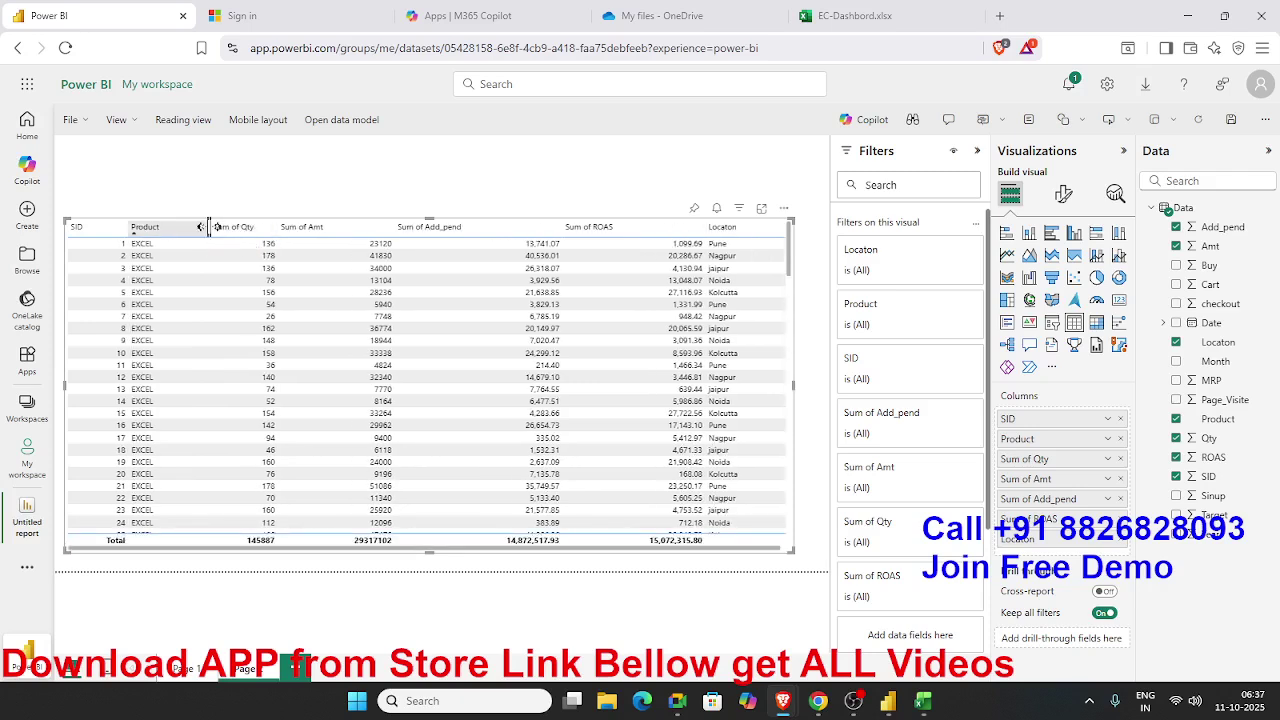
{"action": "left_click", "coordinate": [487, 196]}
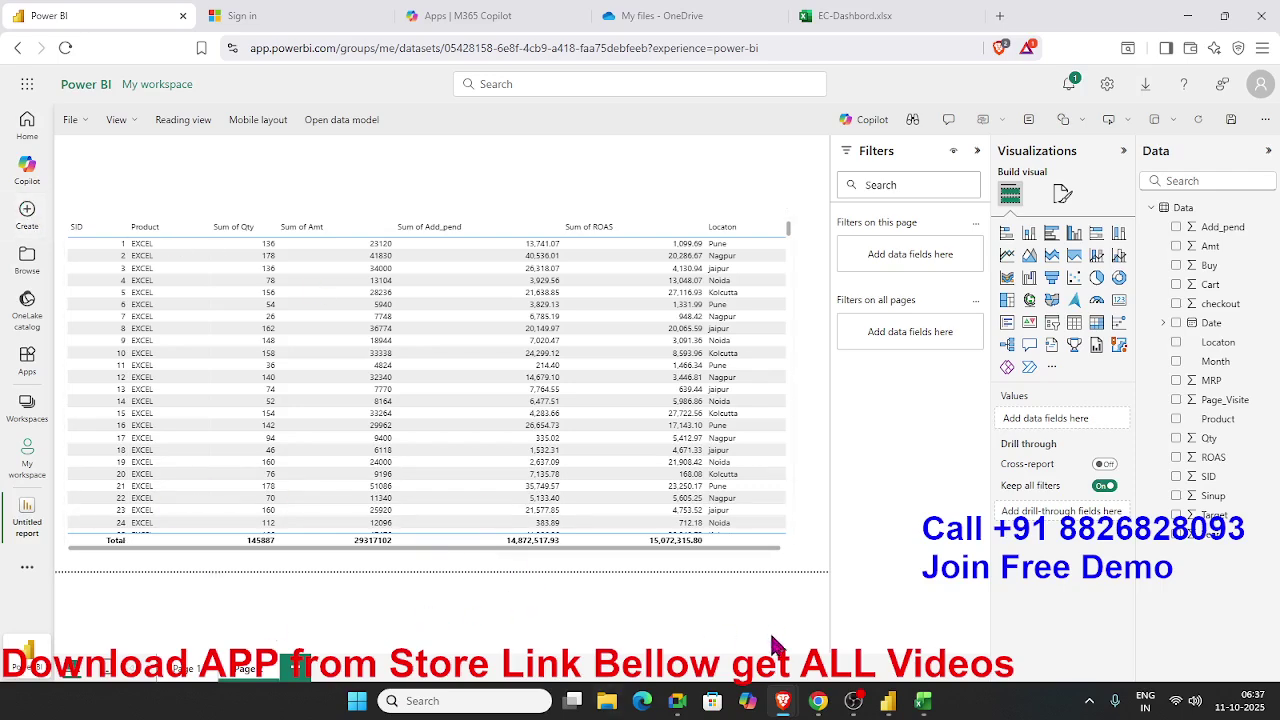
Switch to Power BI Desktop to look at its table view, and return to the online report in the browser
{"action": "left_click", "coordinate": [888, 700]}
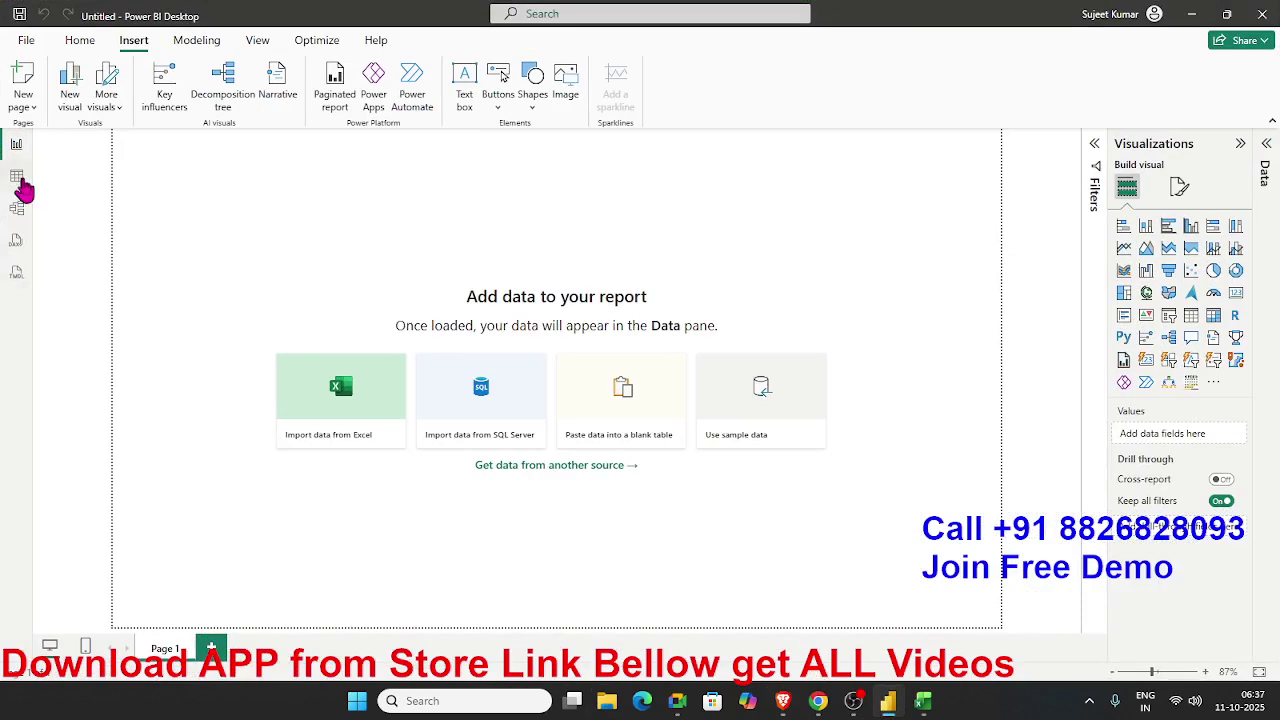
{"action": "left_click", "coordinate": [17, 177]}
{"action": "left_click", "coordinate": [1194, 18]}
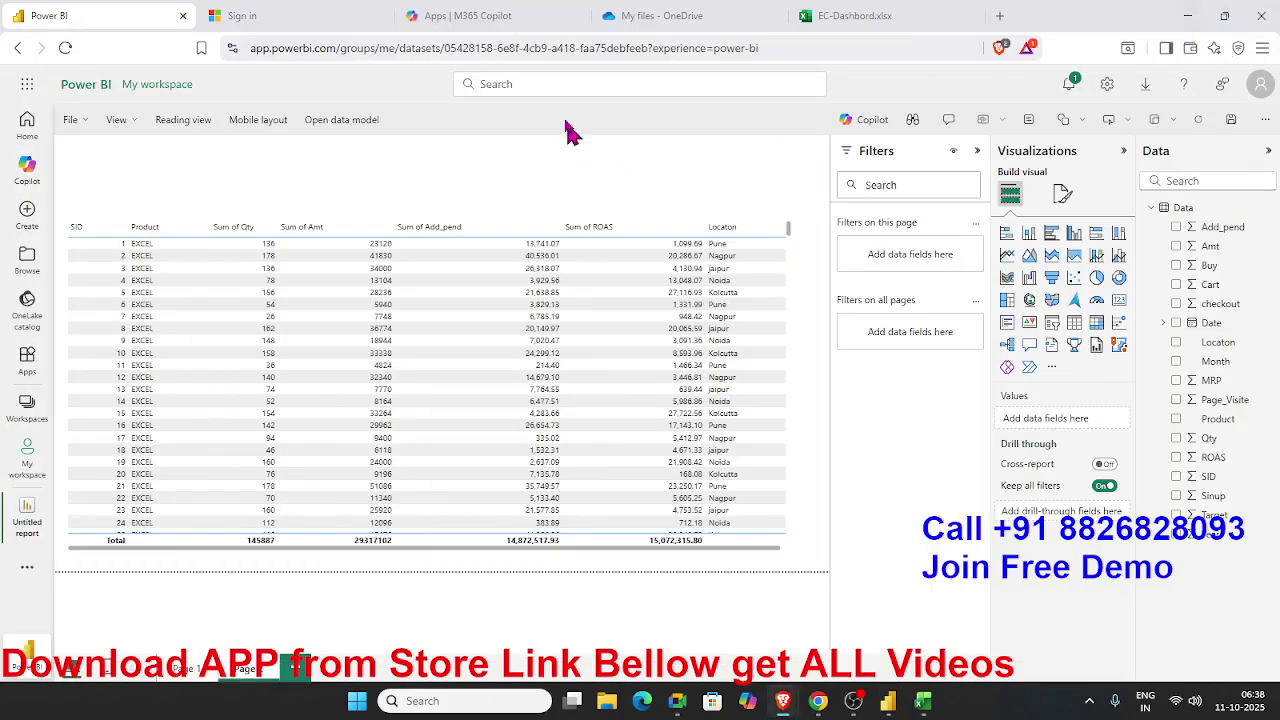
Open the report's data model, switch it from Viewing to Editing mode, and dismiss the notices
{"action": "left_click", "coordinate": [363, 128]}
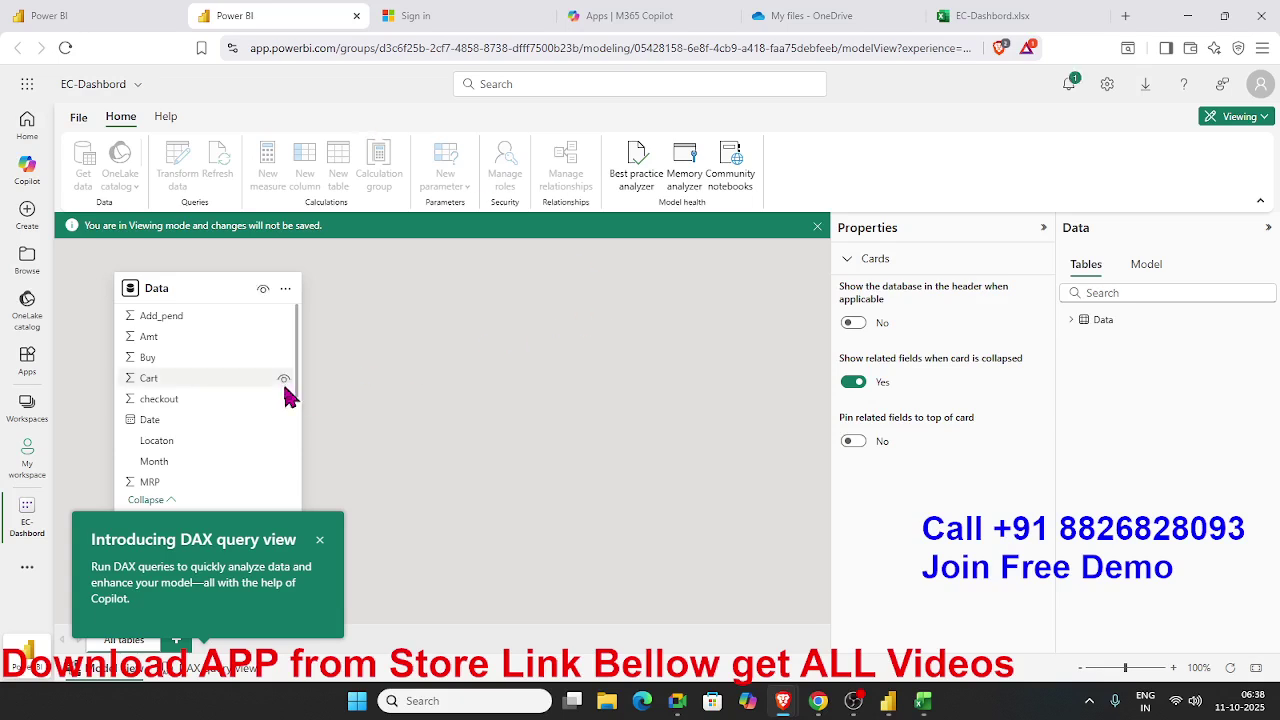
{"action": "left_click", "coordinate": [1239, 125]}
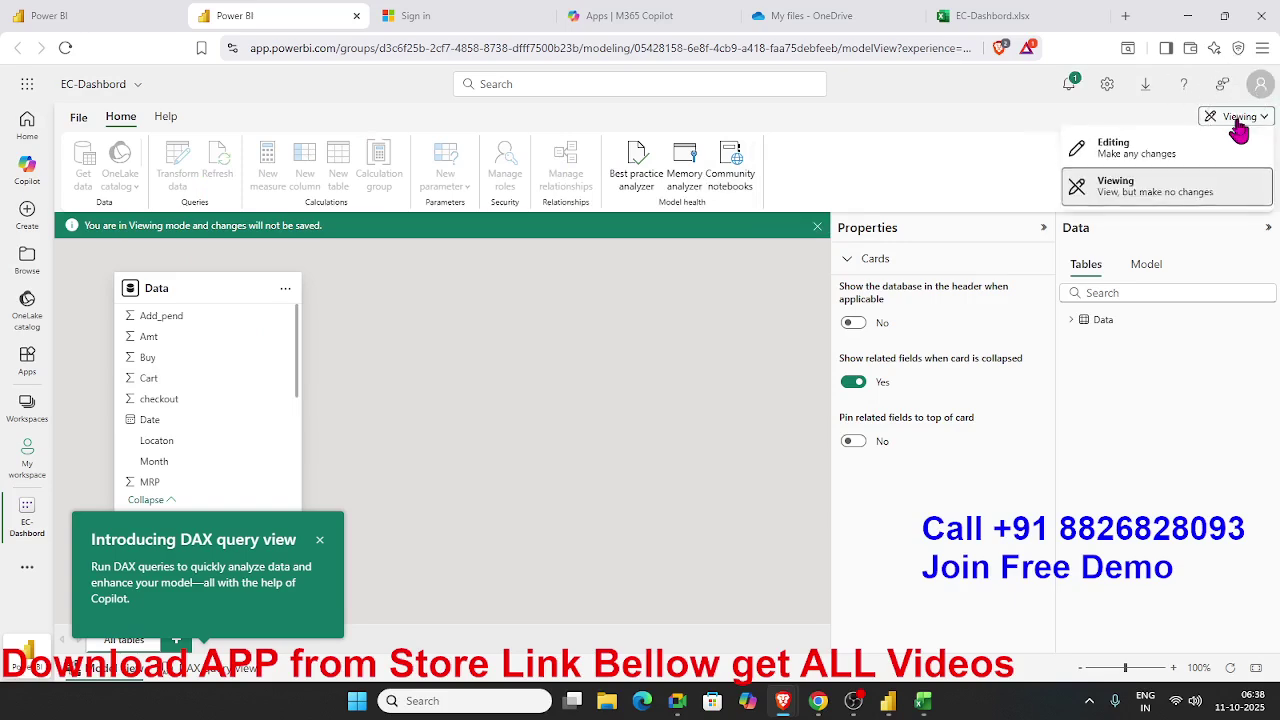
{"action": "left_click", "coordinate": [1175, 160]}
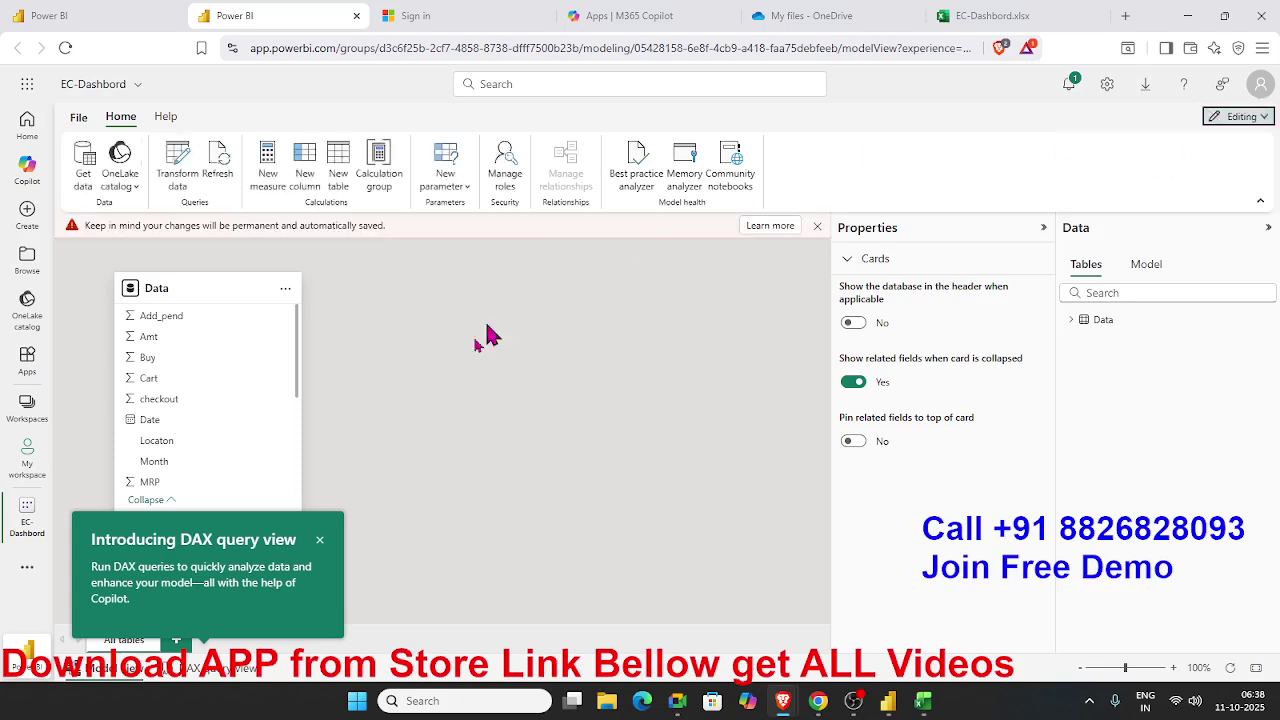
{"action": "left_click", "coordinate": [319, 541]}
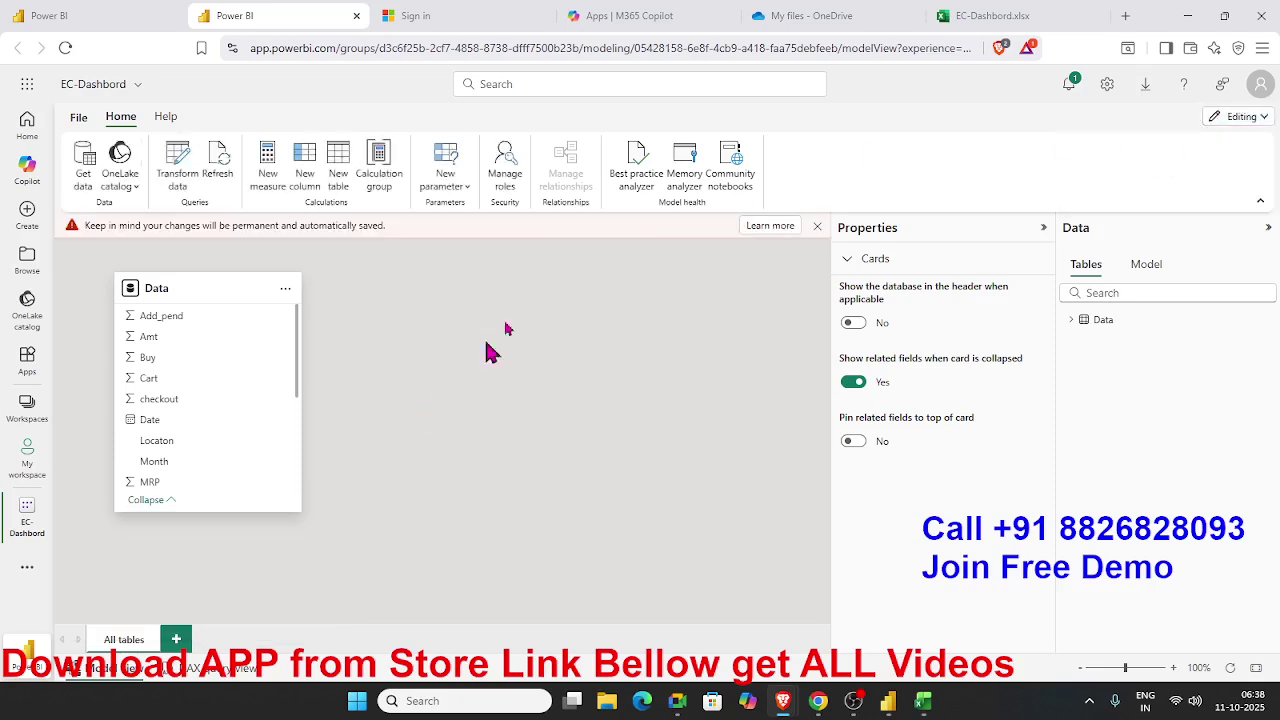
{"action": "left_click", "coordinate": [817, 226]}
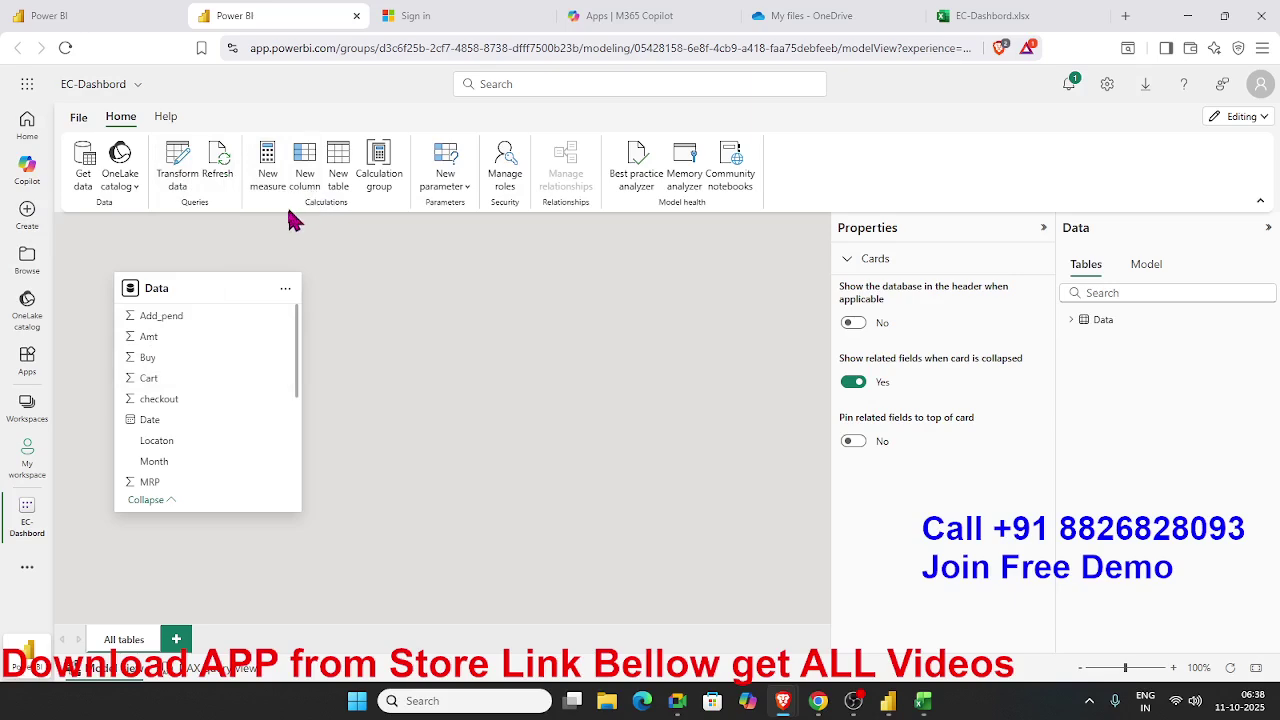
Create a calculated column in the Data table with the formula Return % = Data[ROAS]/Data[Add_pend]
{"action": "left_click", "coordinate": [303, 178]}
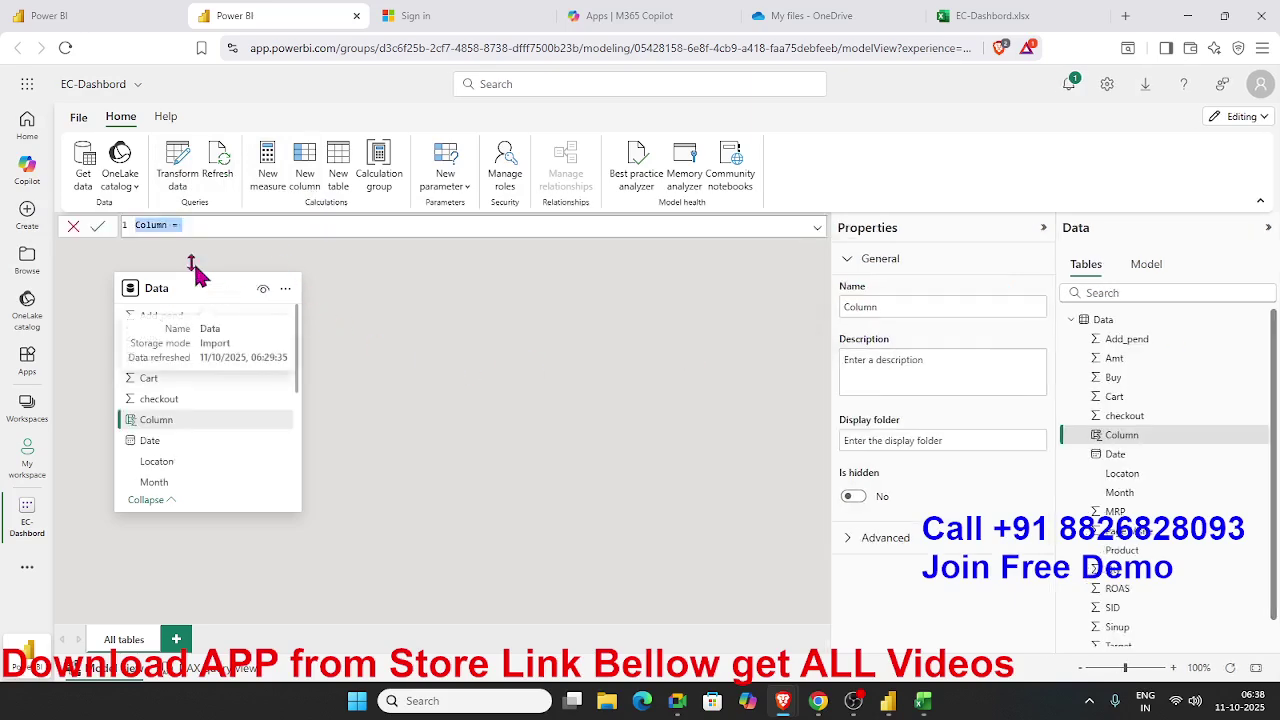
{"action": "type", "text": "Retur"}
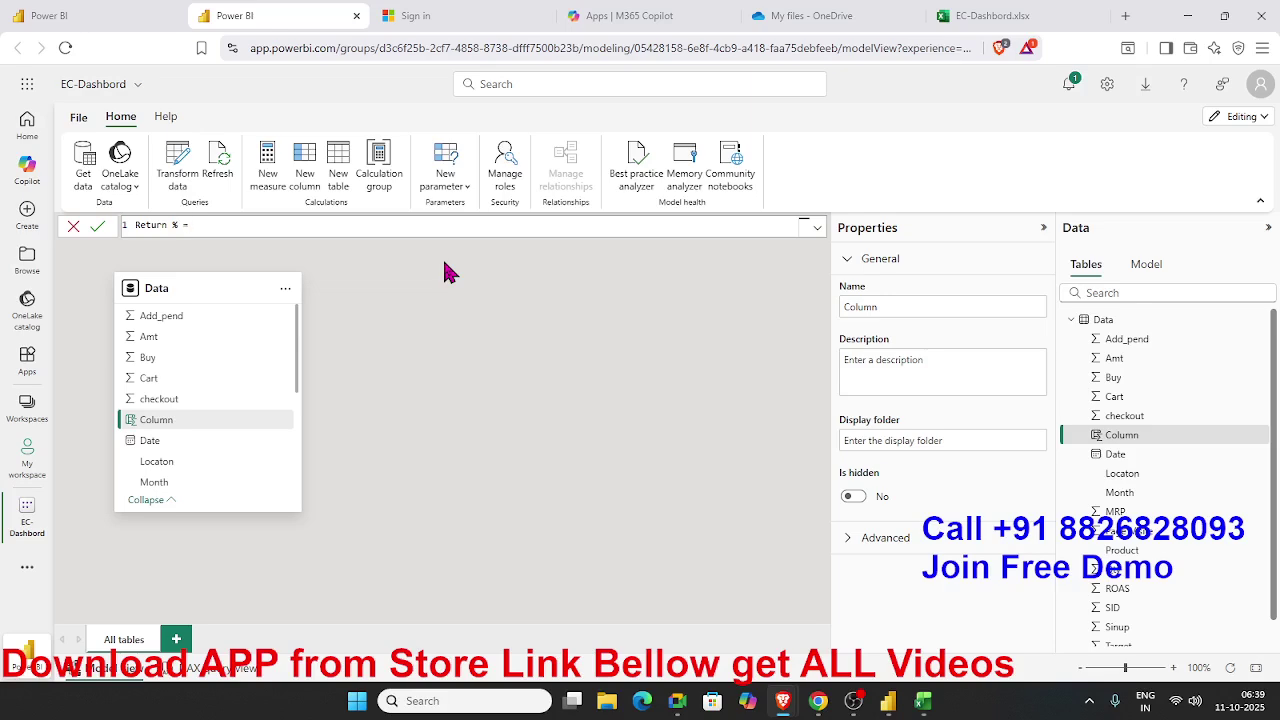
{"action": "type", "text": "oa"}
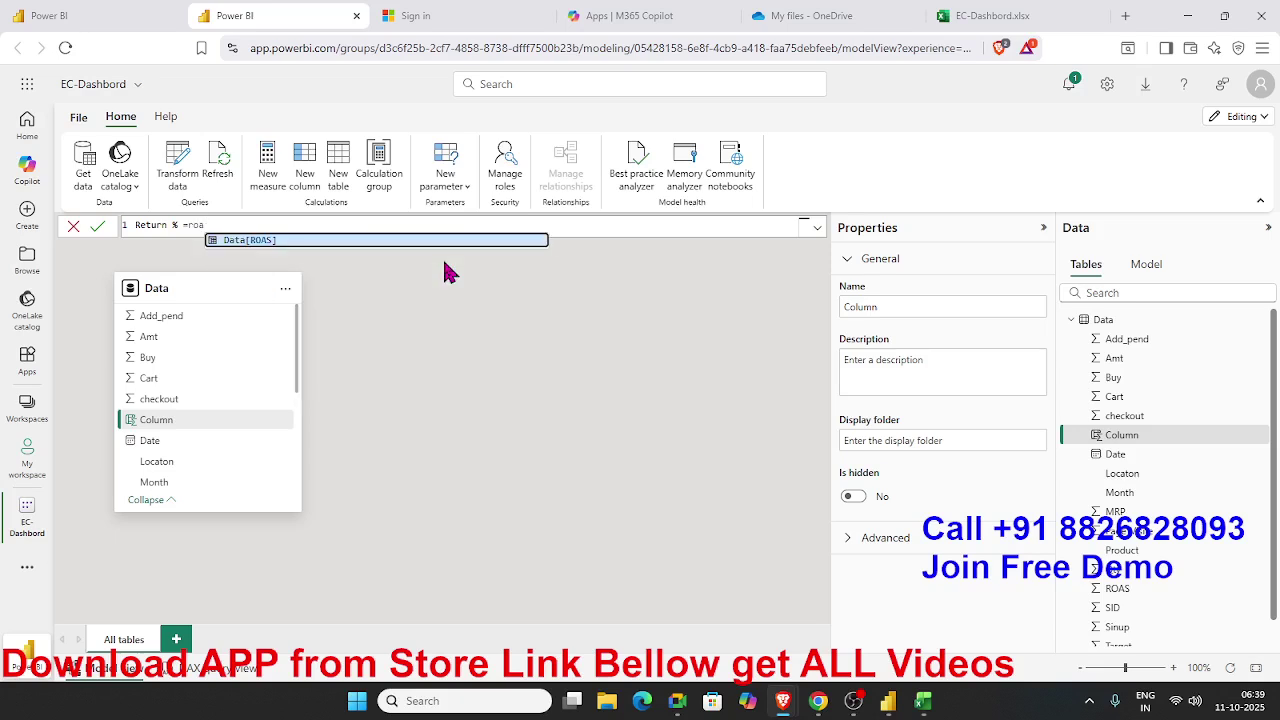
{"action": "key", "text": "Tab"}
{"action": "type", "text": "/"}
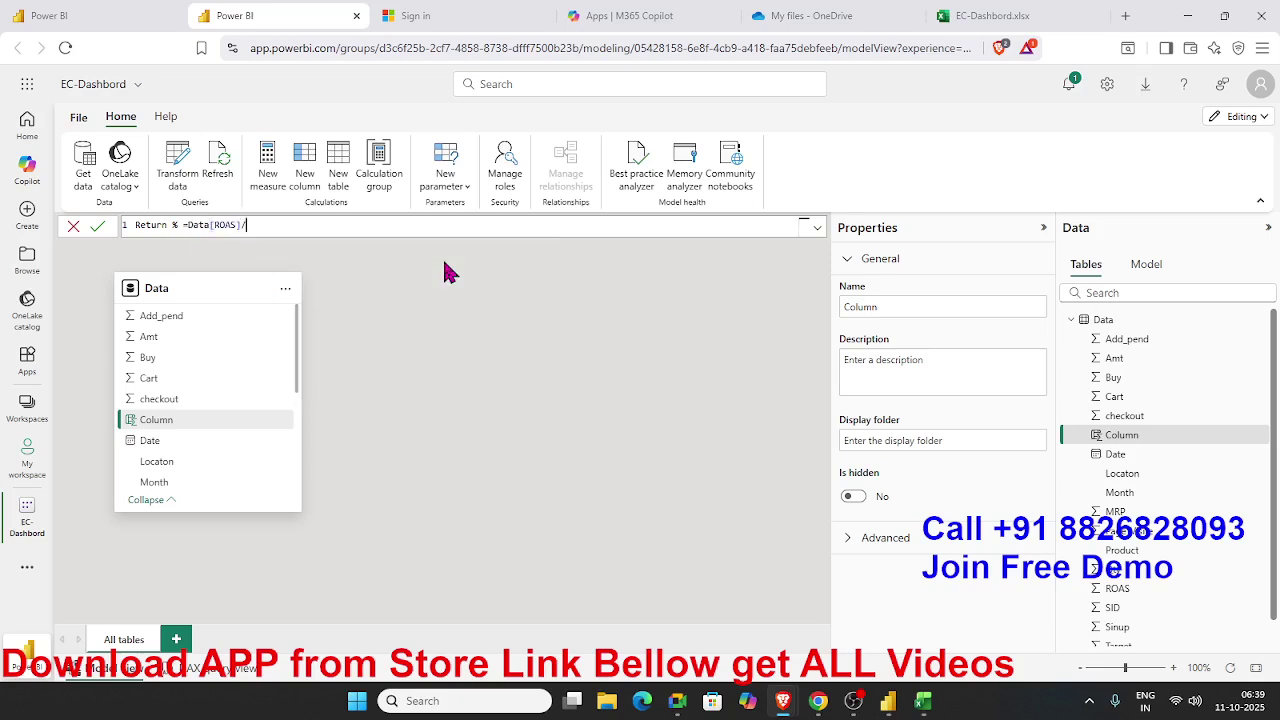
{"action": "type", "text": "add"}
{"action": "key", "text": "Down"}
{"action": "key", "text": "Down"}
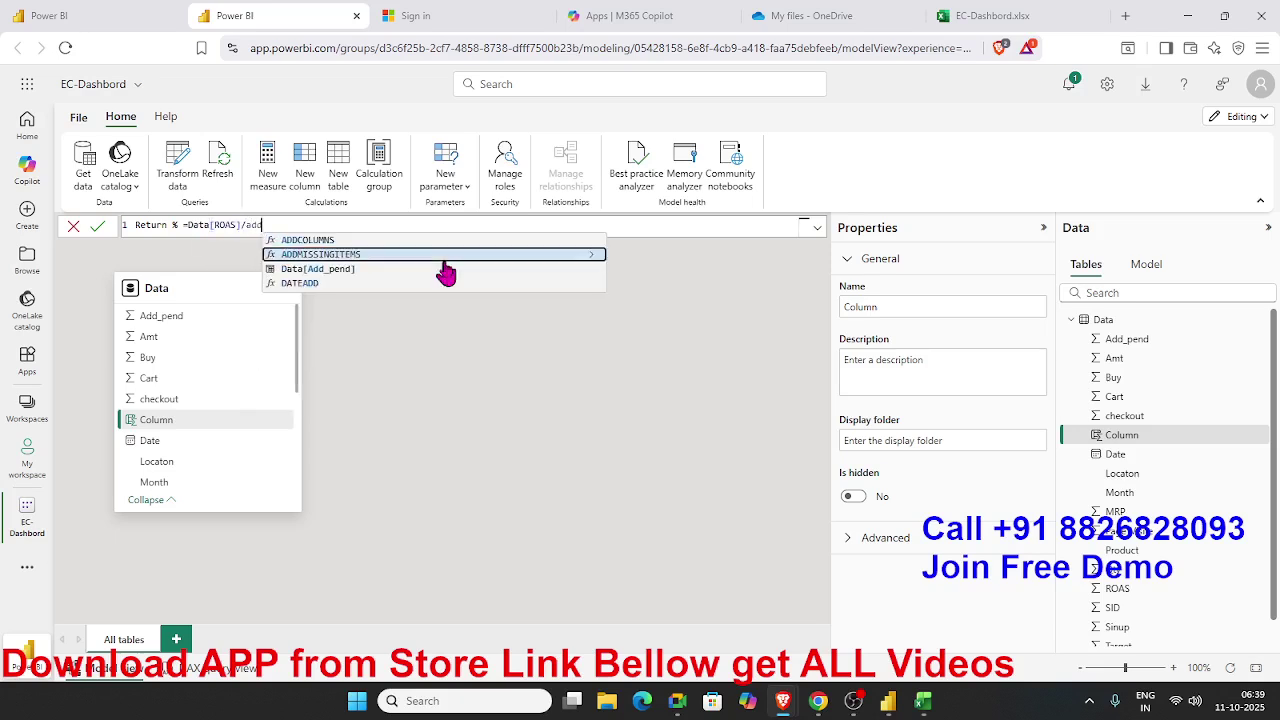
{"action": "key", "text": "Tab"}
{"action": "key", "text": "Return"}
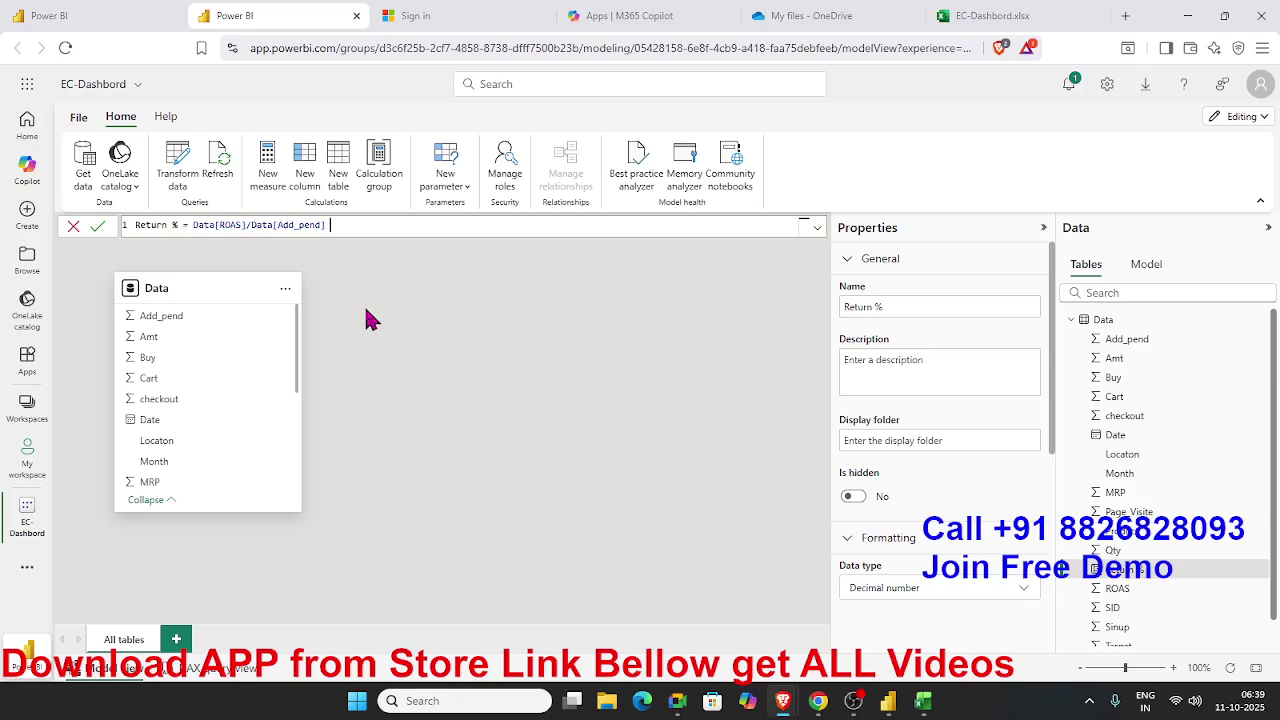
Format the Return % column as Percentage with 0 decimal places
{"action": "left_click_drag", "start_coordinate": [1053, 385], "coordinate": [1068, 568]}
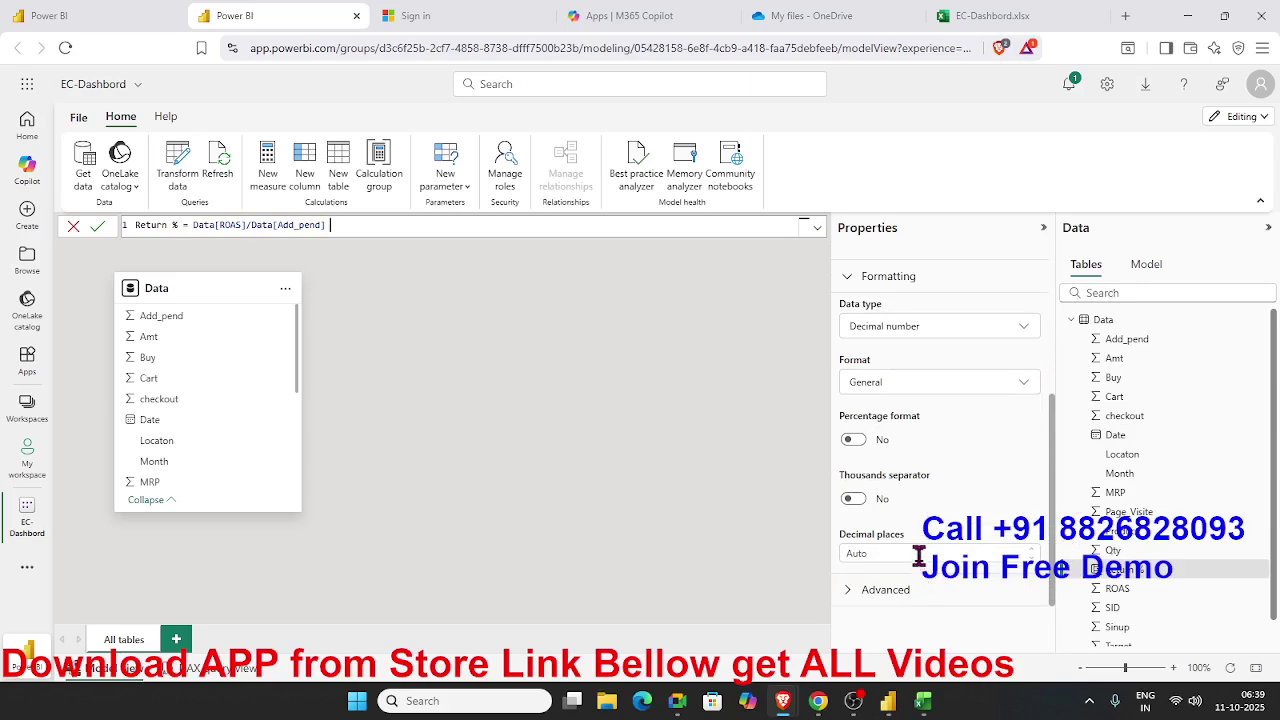
{"action": "left_click", "coordinate": [866, 388]}
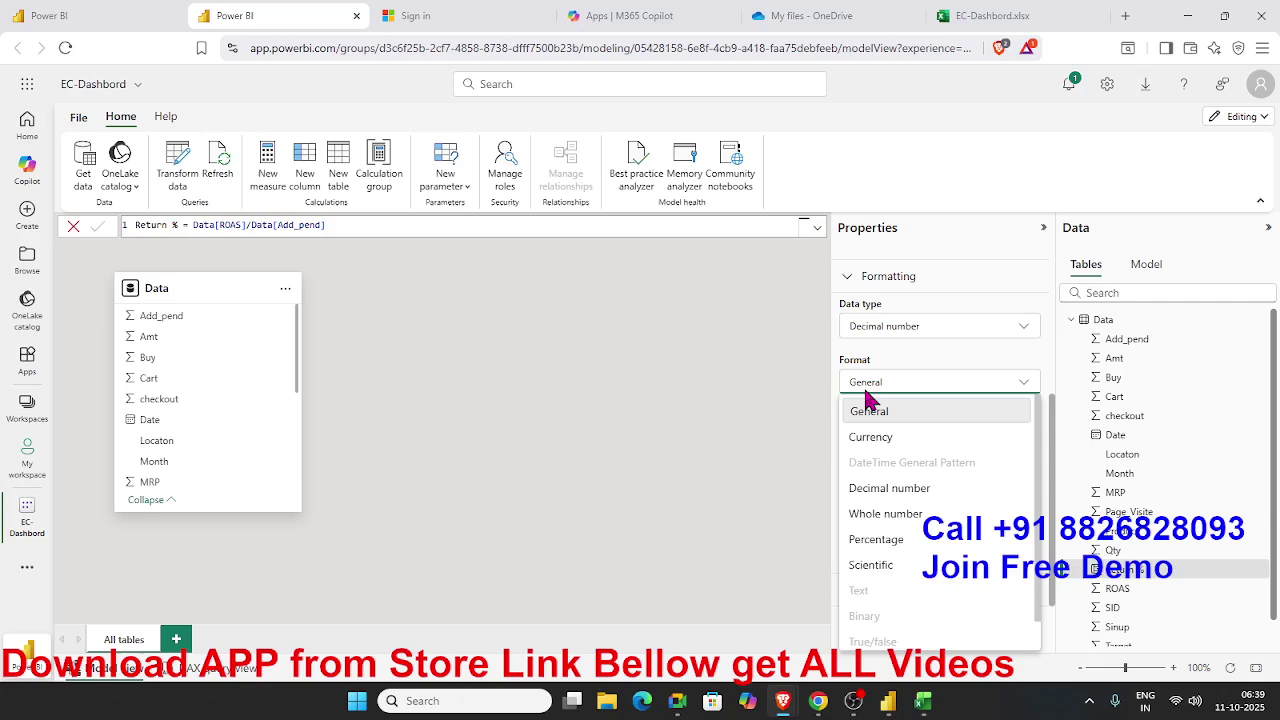
{"action": "left_click", "coordinate": [876, 540]}
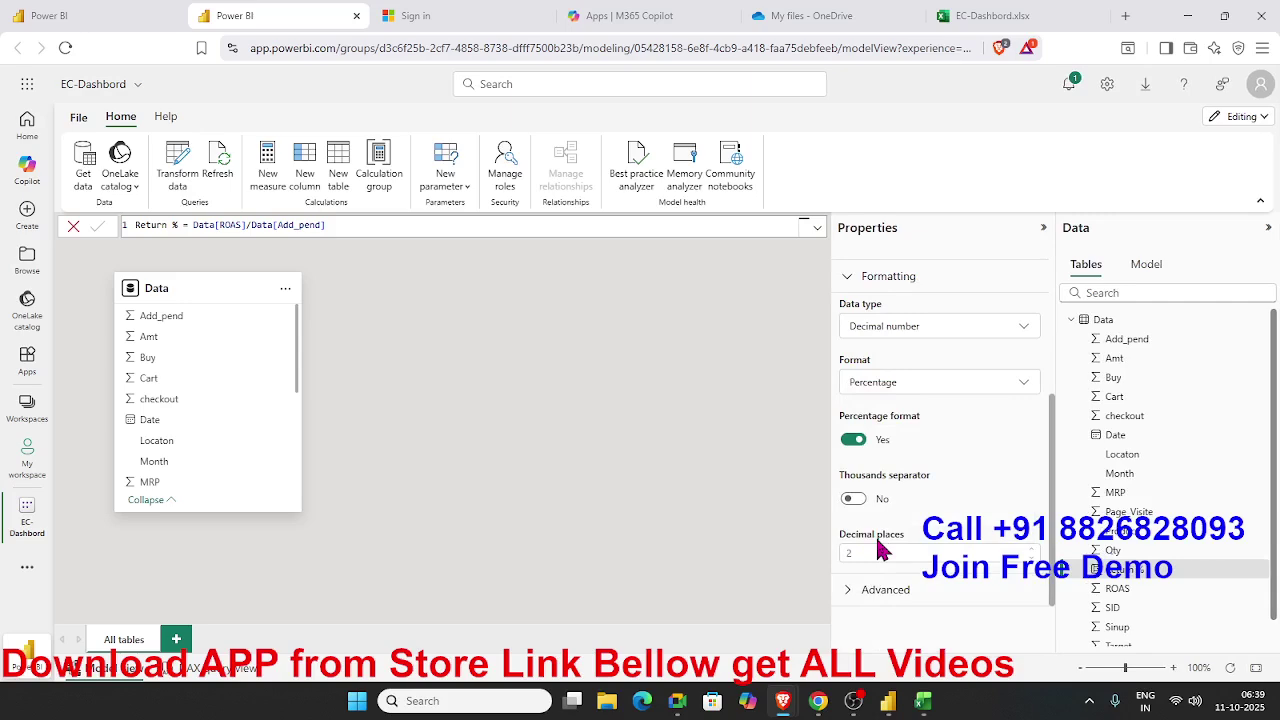
{"action": "double_click", "coordinate": [879, 552]}
{"action": "type", "text": "0"}
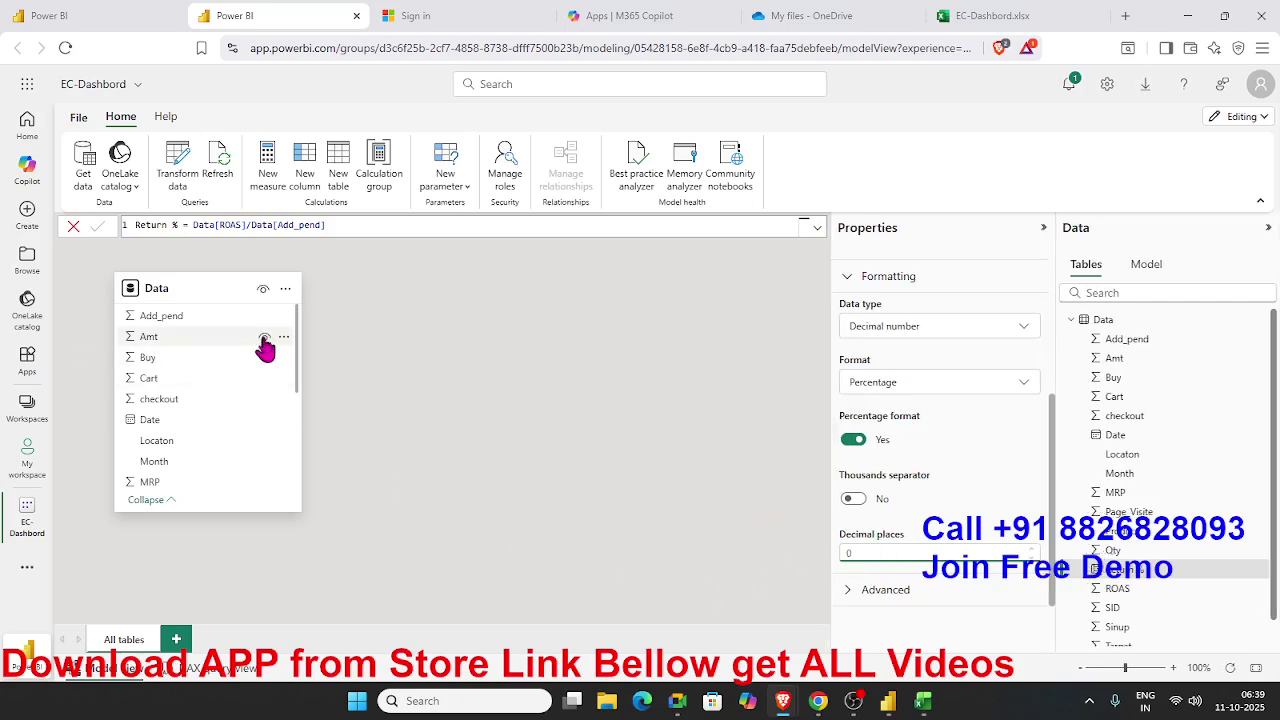
Return to the report in the browser and add the Return % field as the table's last column
{"action": "left_click", "coordinate": [105, 20]}
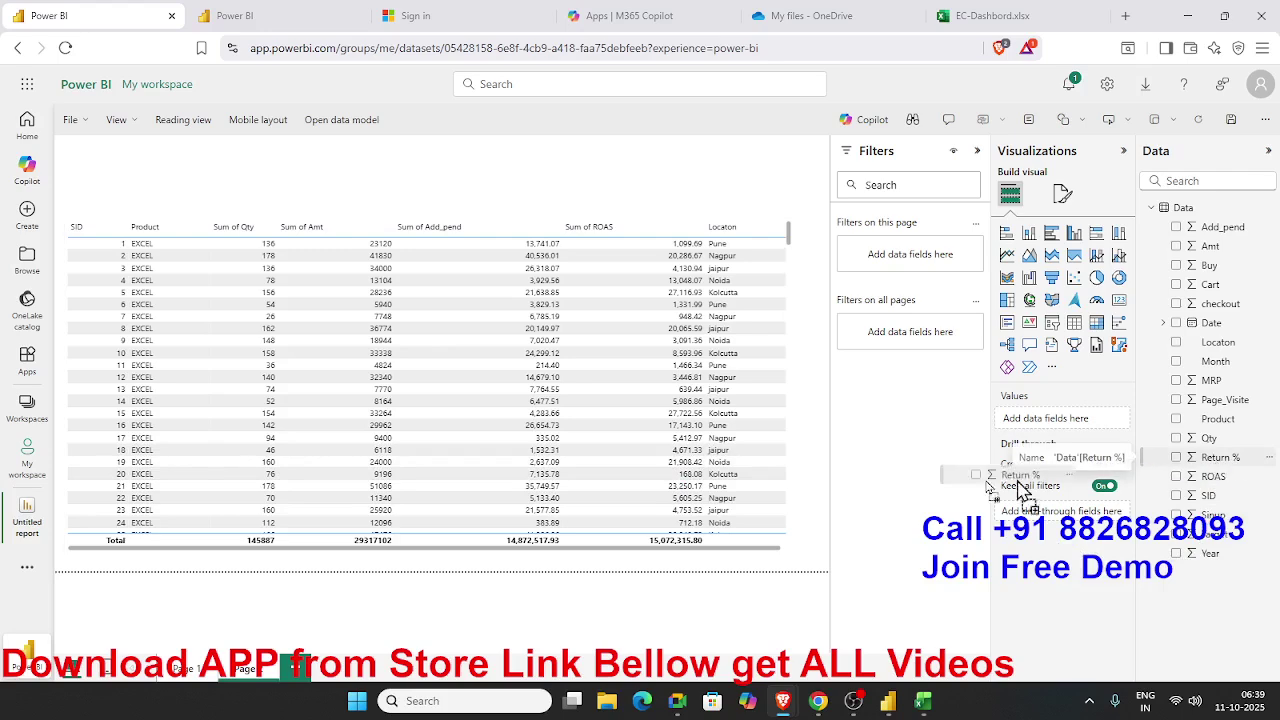
{"action": "left_click", "coordinate": [748, 487]}
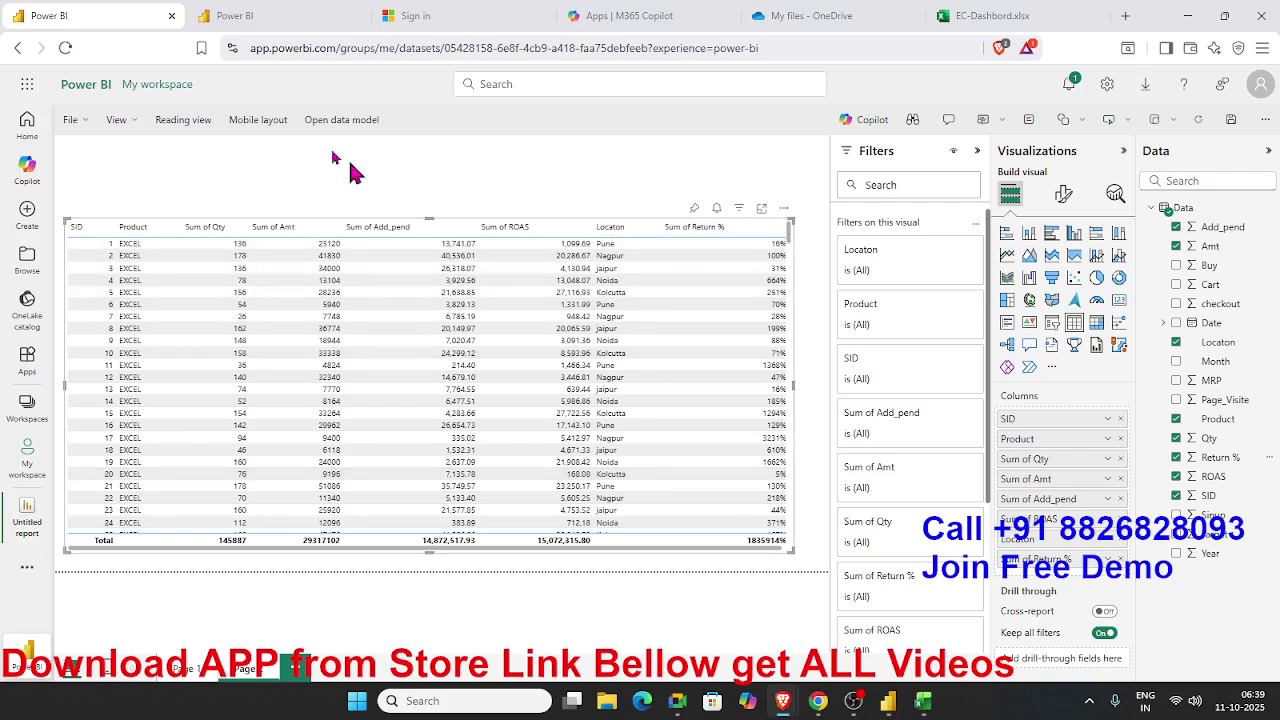
{"action": "left_click", "coordinate": [224, 174]}
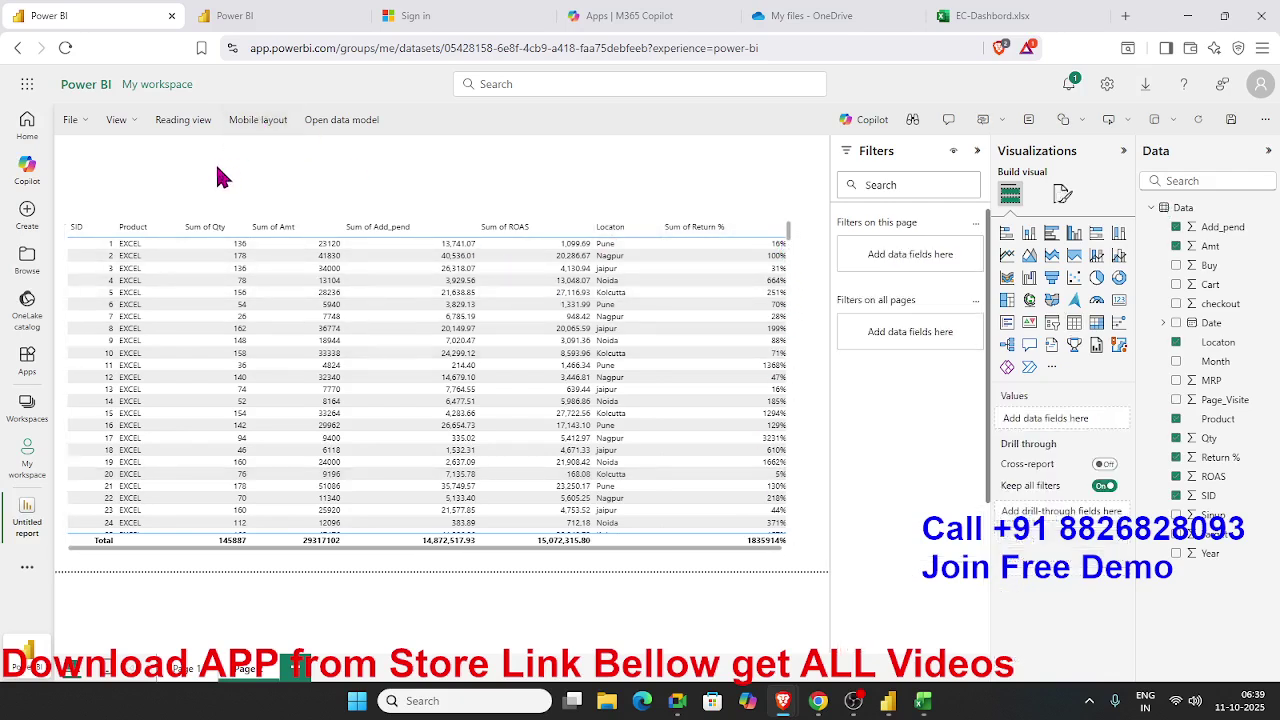
Add a slicer at the upper-left corner of the report page and assign it the Year field
{"action": "left_click", "coordinate": [1051, 322]}
{"action": "left_click_drag", "start_coordinate": [167, 230], "coordinate": [115, 183]}
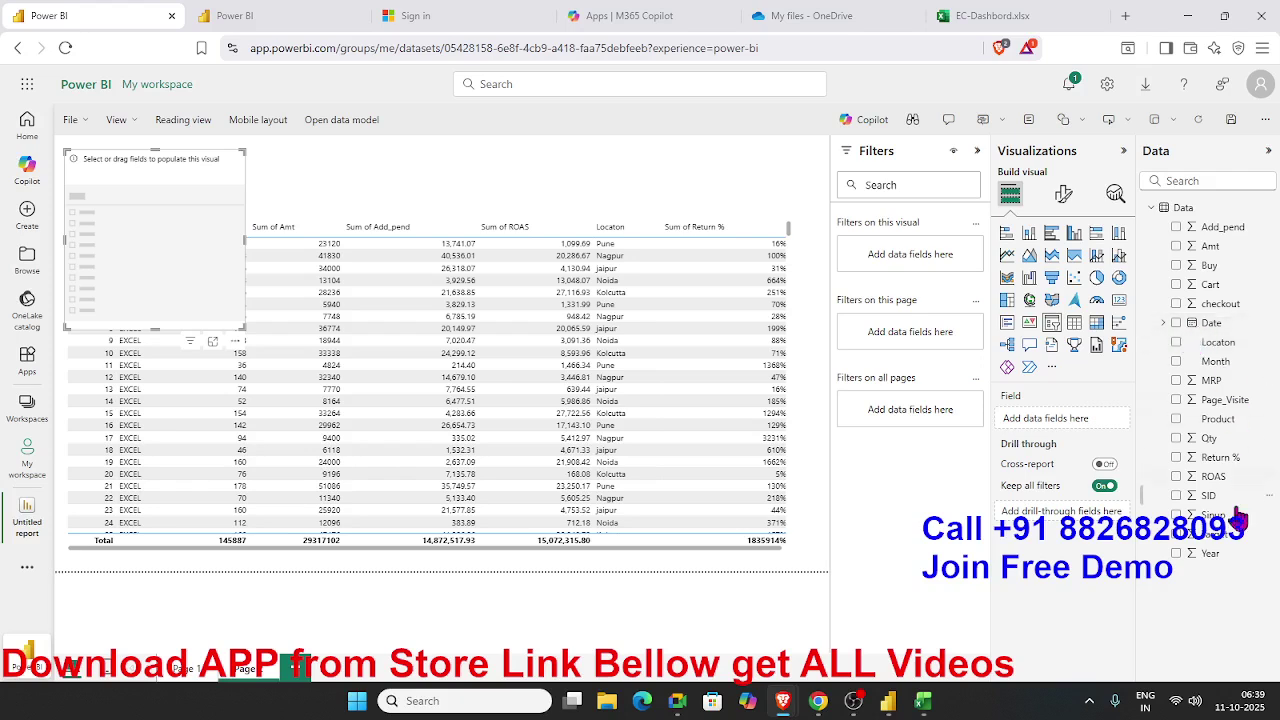
{"action": "left_click_drag", "start_coordinate": [1218, 560], "coordinate": [194, 249]}
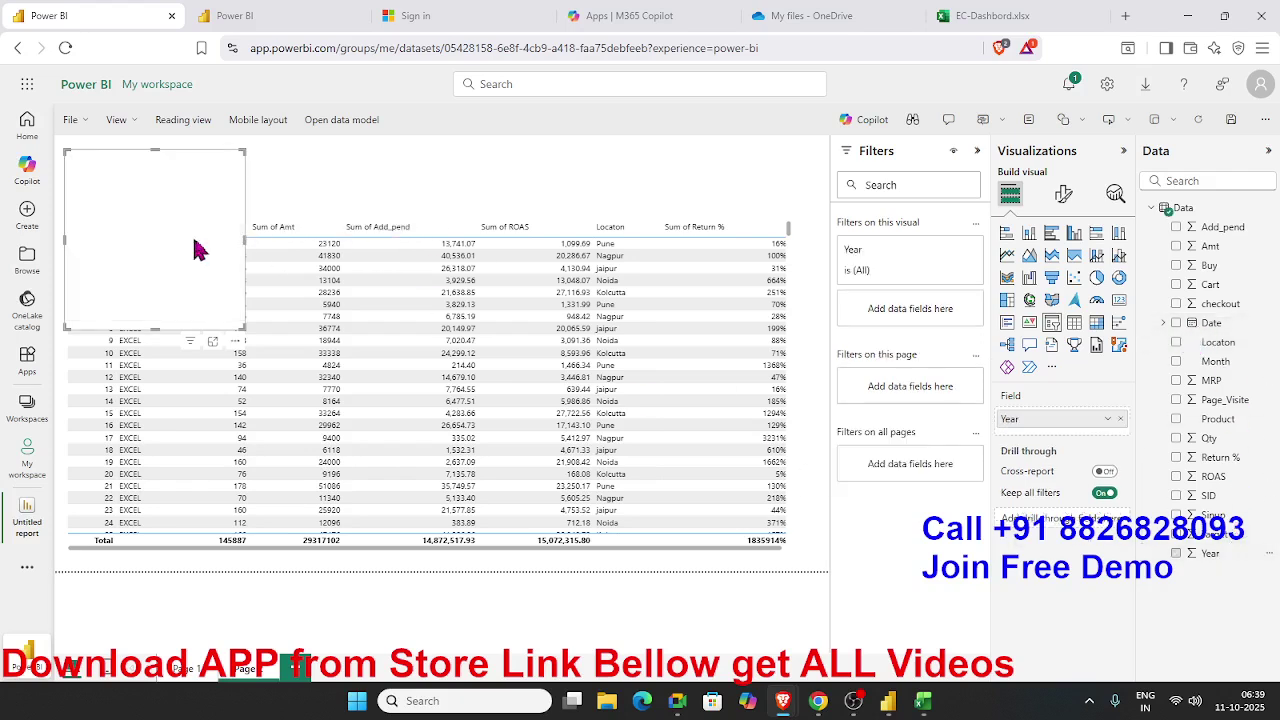
Set the Year slicer's style to Dropdown and shrink it to fit above the table
{"action": "left_click", "coordinate": [1063, 194]}
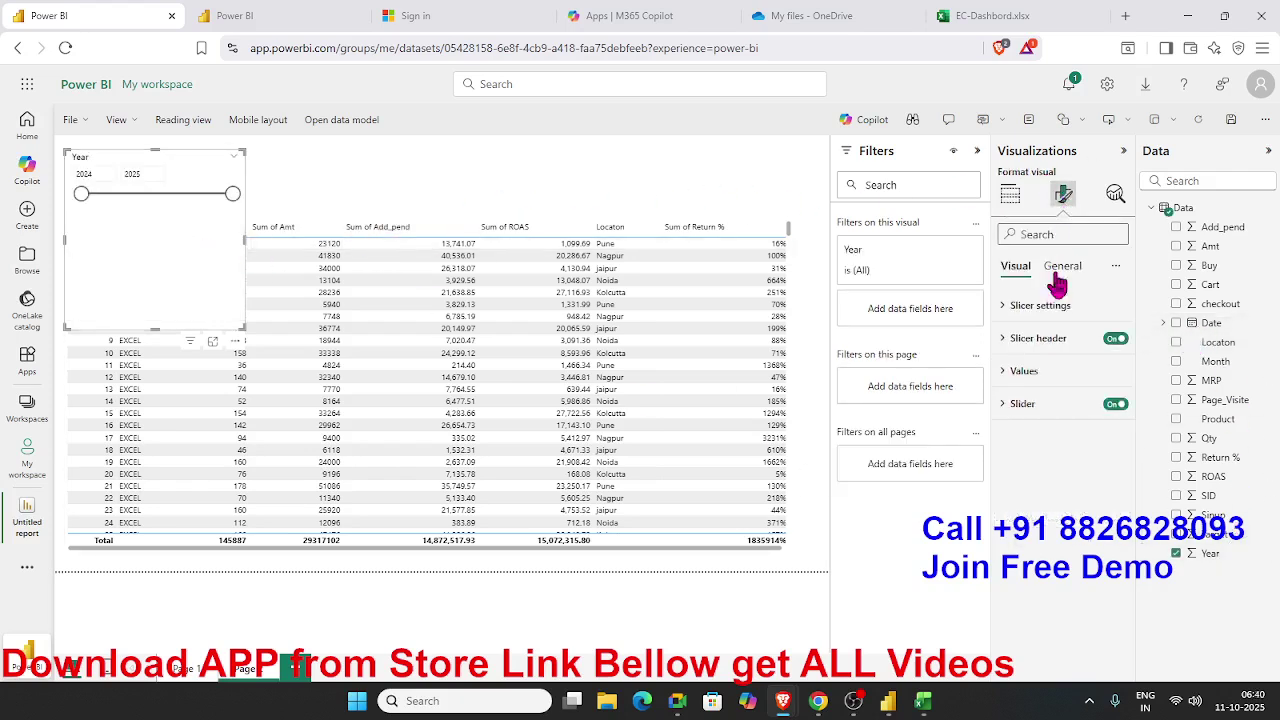
{"action": "left_click", "coordinate": [1040, 305]}
{"action": "left_click", "coordinate": [1057, 384]}
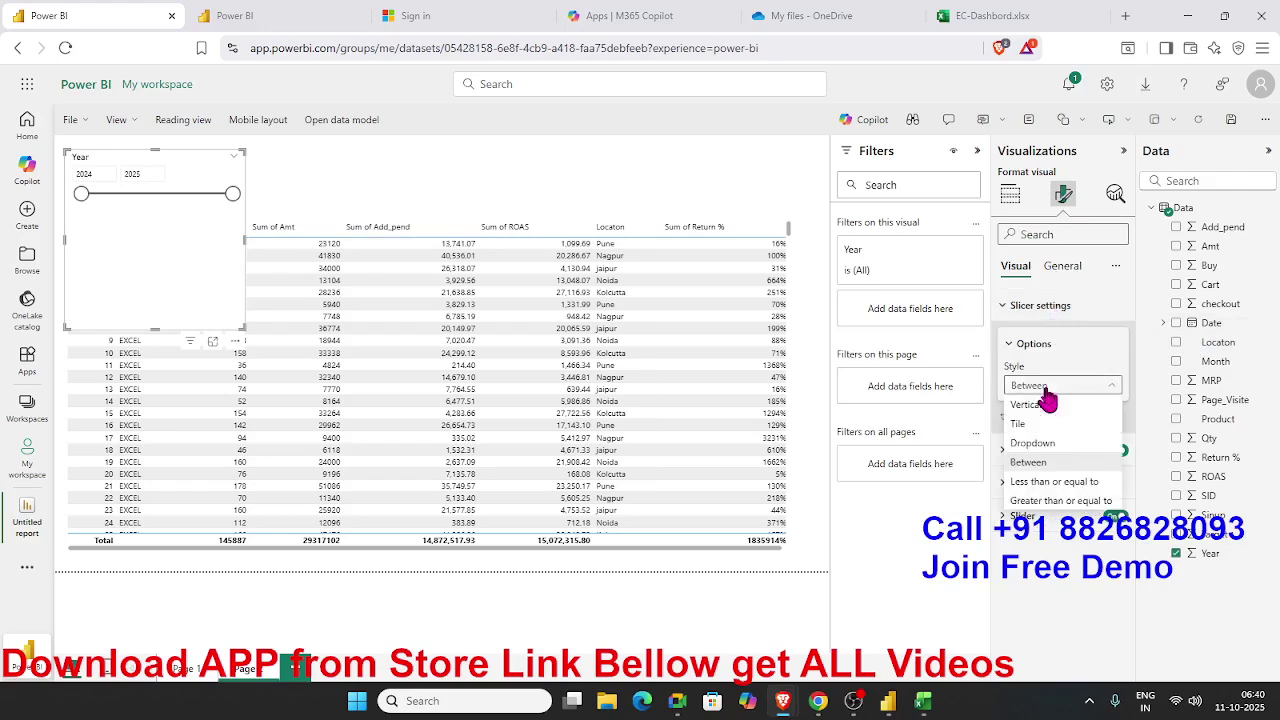
{"action": "left_click", "coordinate": [1046, 447]}
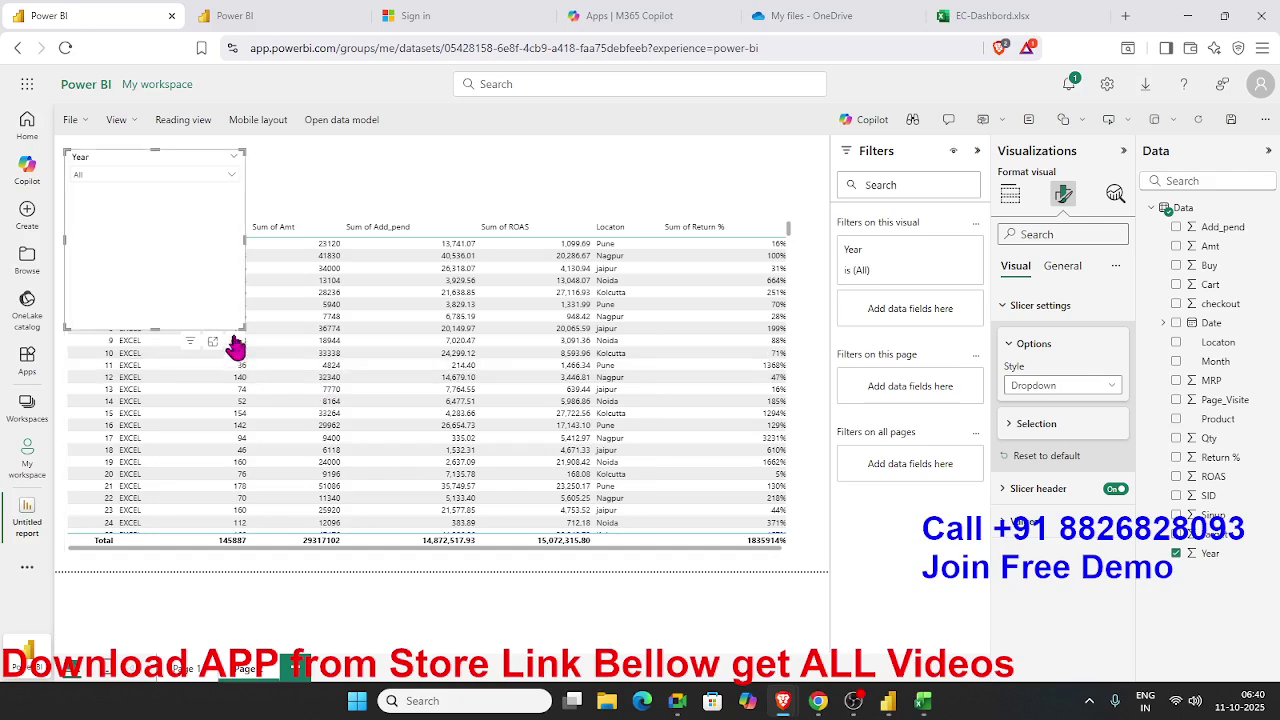
{"action": "left_click_drag", "start_coordinate": [242, 328], "coordinate": [203, 199]}
{"action": "left_click", "coordinate": [278, 190]}
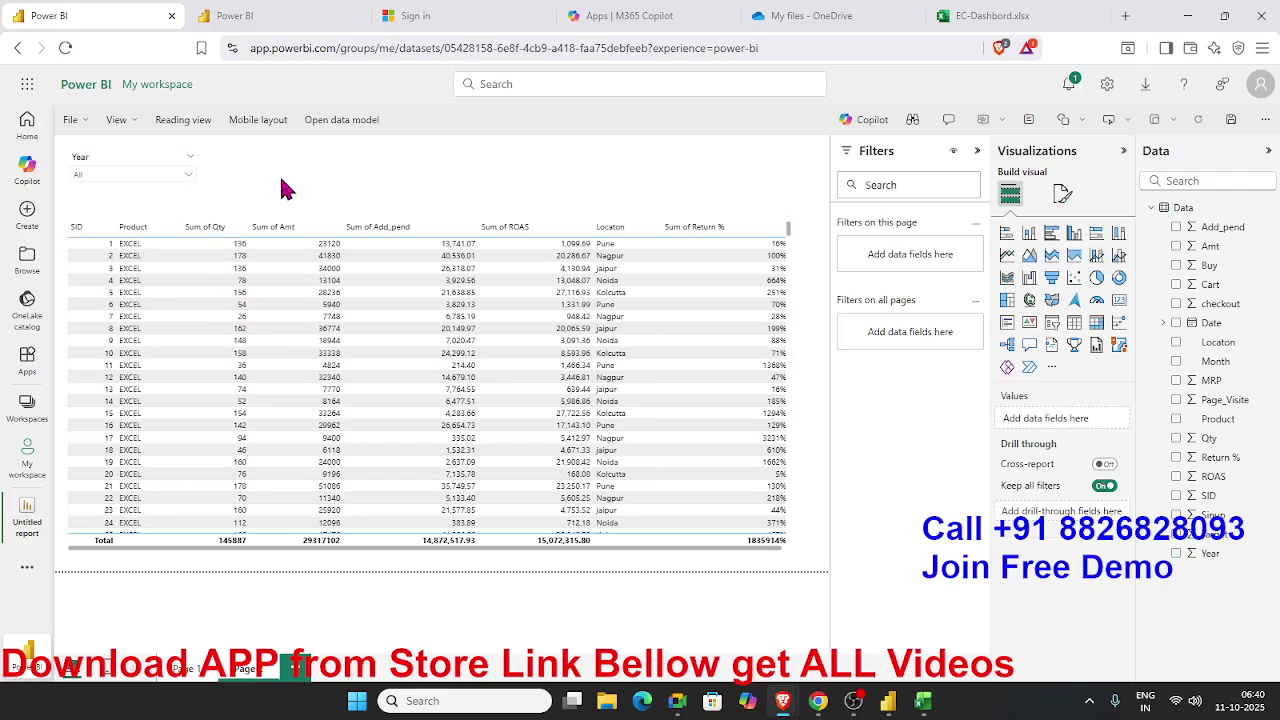
Add a second slicer beside the Year slicer and assign it the Month field
{"action": "left_click", "coordinate": [1051, 322]}
{"action": "left_click_drag", "start_coordinate": [215, 286], "coordinate": [310, 236]}
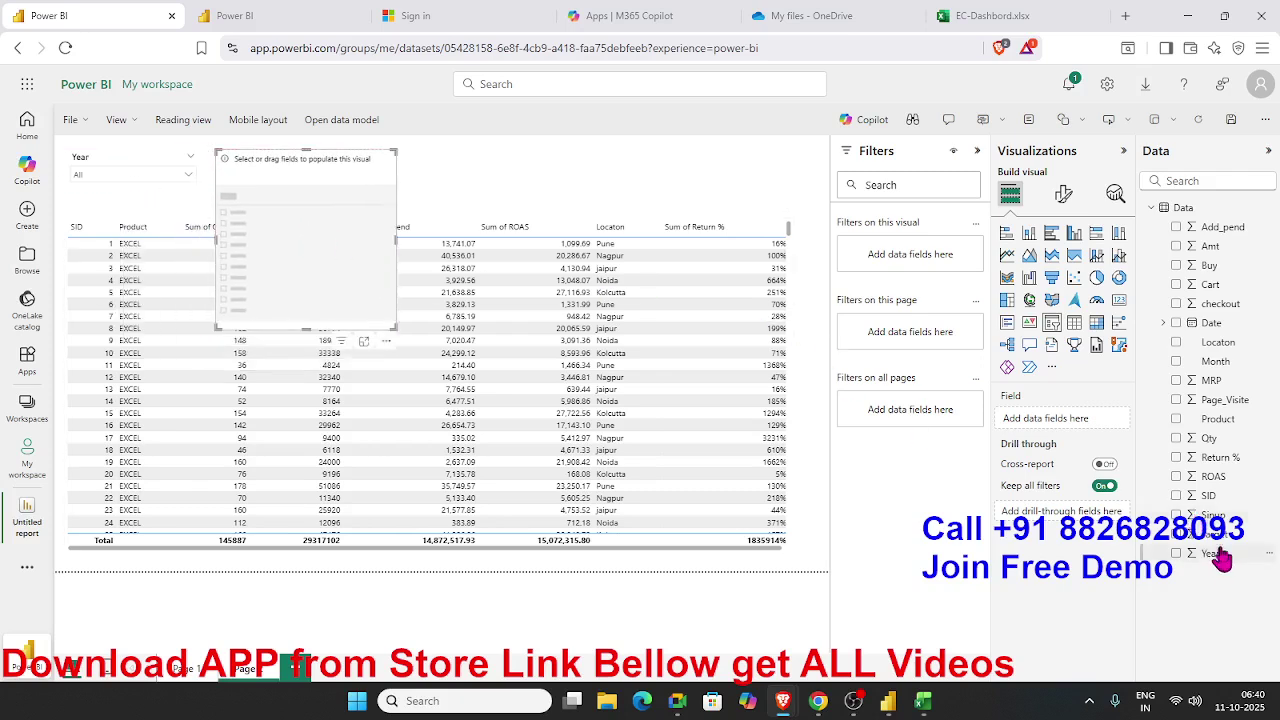
{"action": "left_click_drag", "start_coordinate": [1220, 363], "coordinate": [337, 275]}
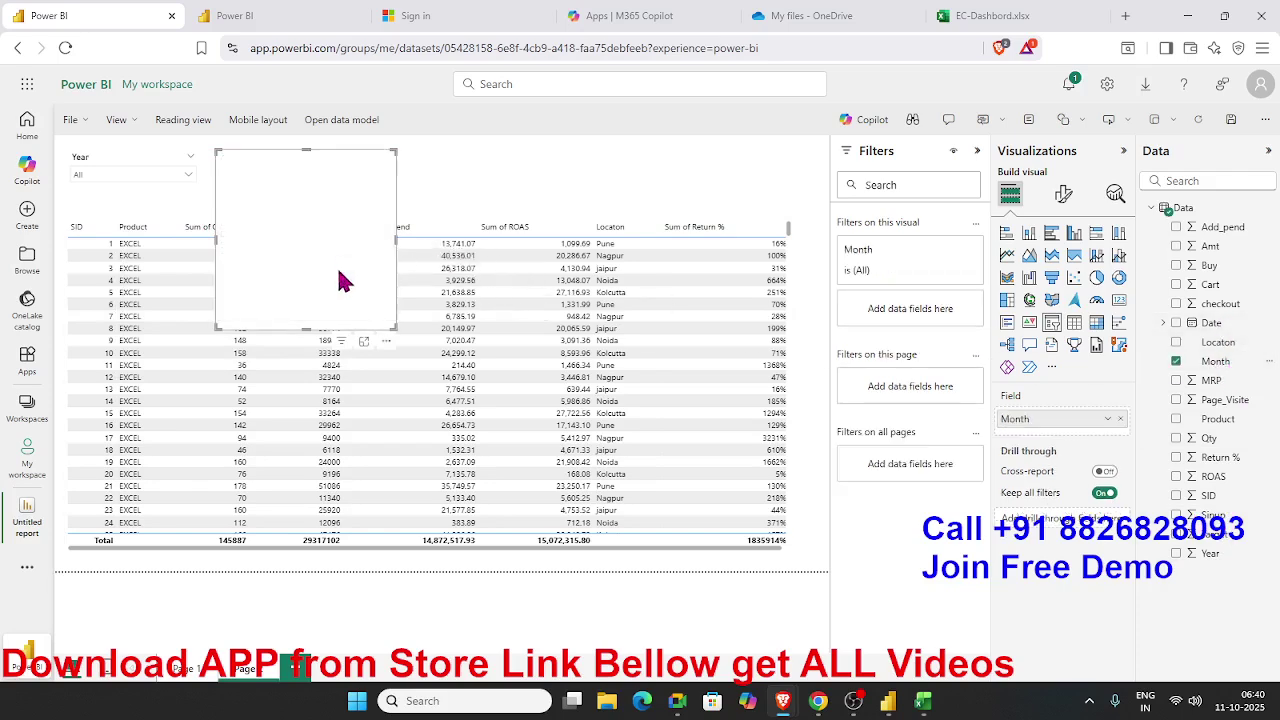
Try the Tile style on the Month slicer, set it to Dropdown instead, and shrink it to fit above the table
{"action": "left_click", "coordinate": [1064, 196]}
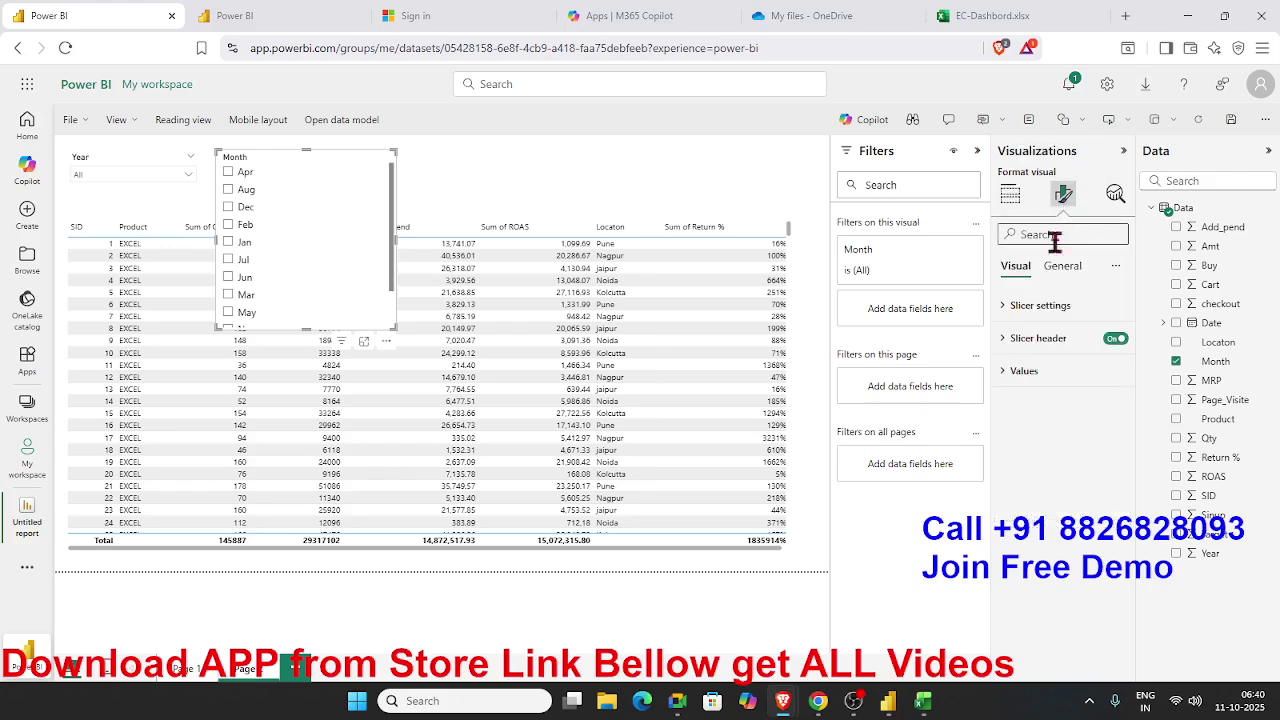
{"action": "left_click", "coordinate": [1038, 312]}
{"action": "left_click", "coordinate": [1040, 386]}
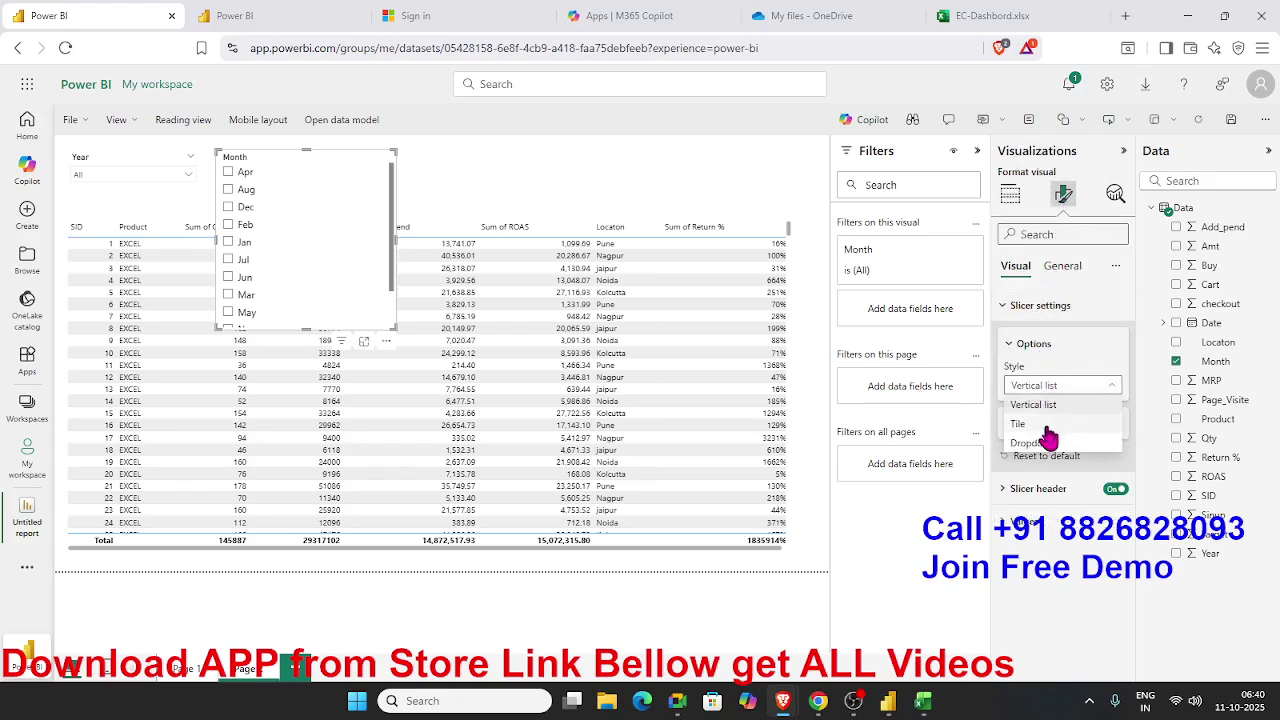
{"action": "left_click", "coordinate": [1046, 438]}
{"action": "left_click", "coordinate": [1062, 386]}
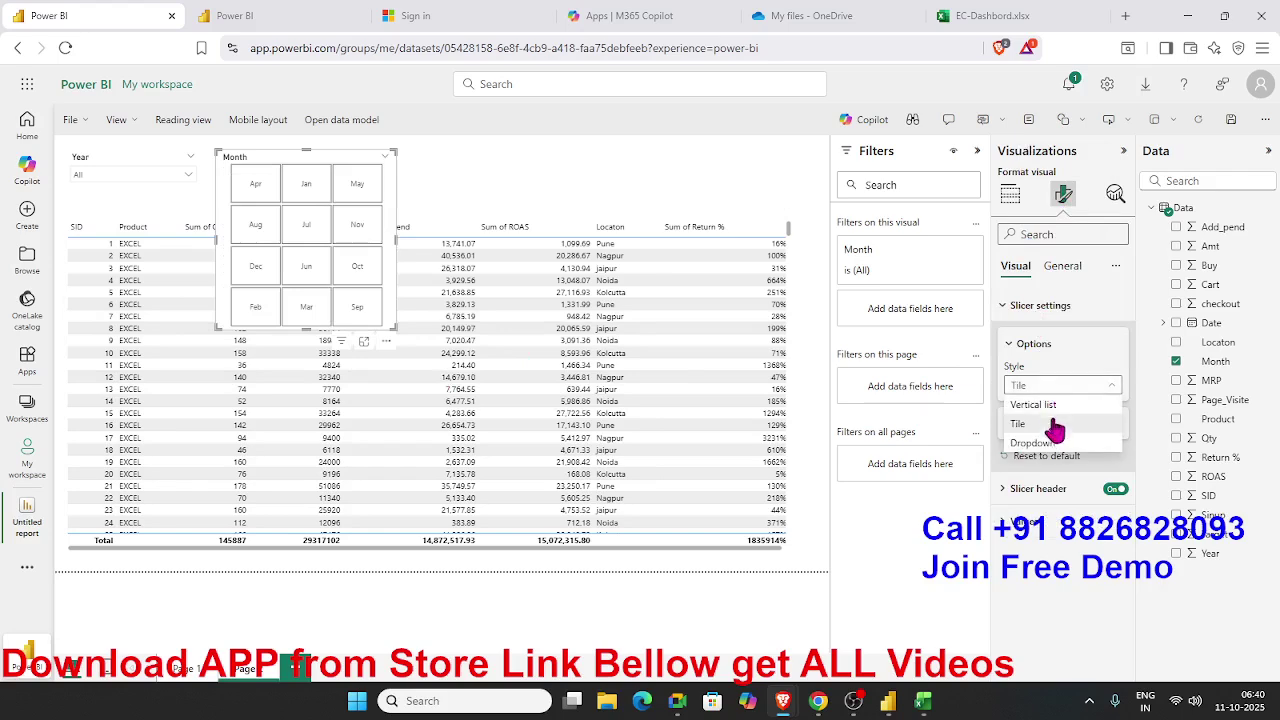
{"action": "left_click", "coordinate": [1052, 445]}
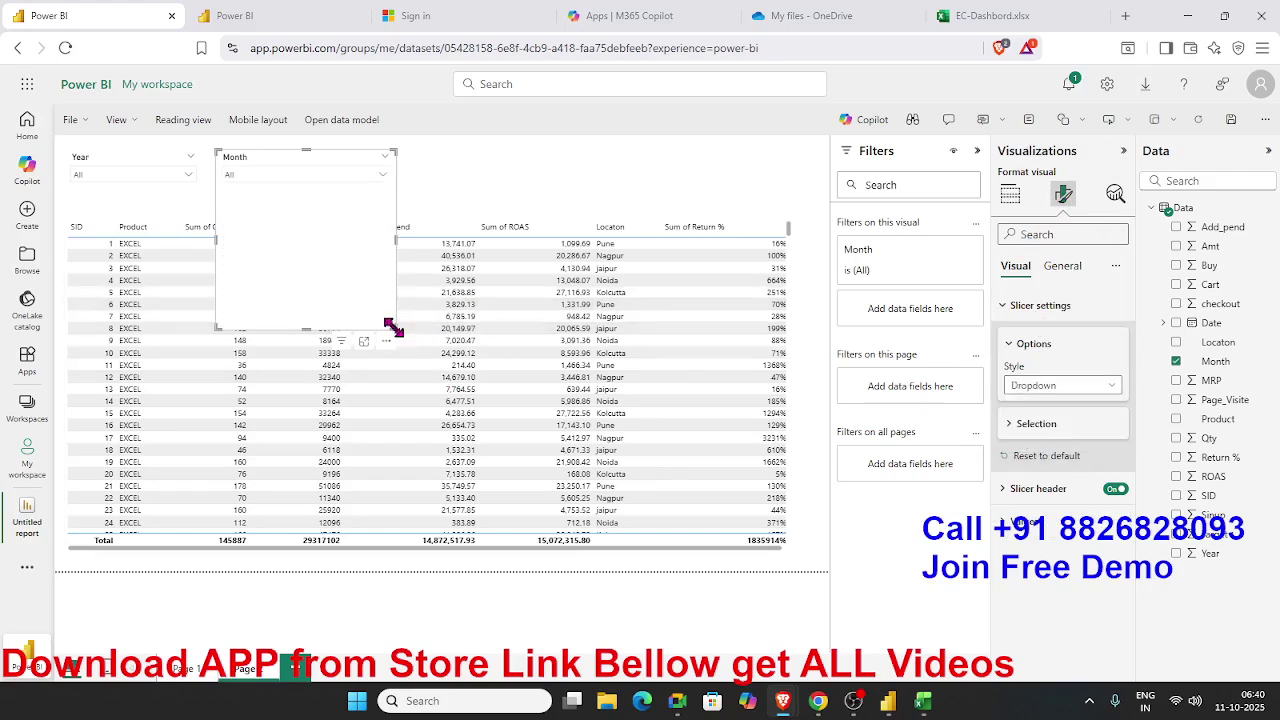
{"action": "left_click_drag", "start_coordinate": [390, 278], "coordinate": [374, 194]}
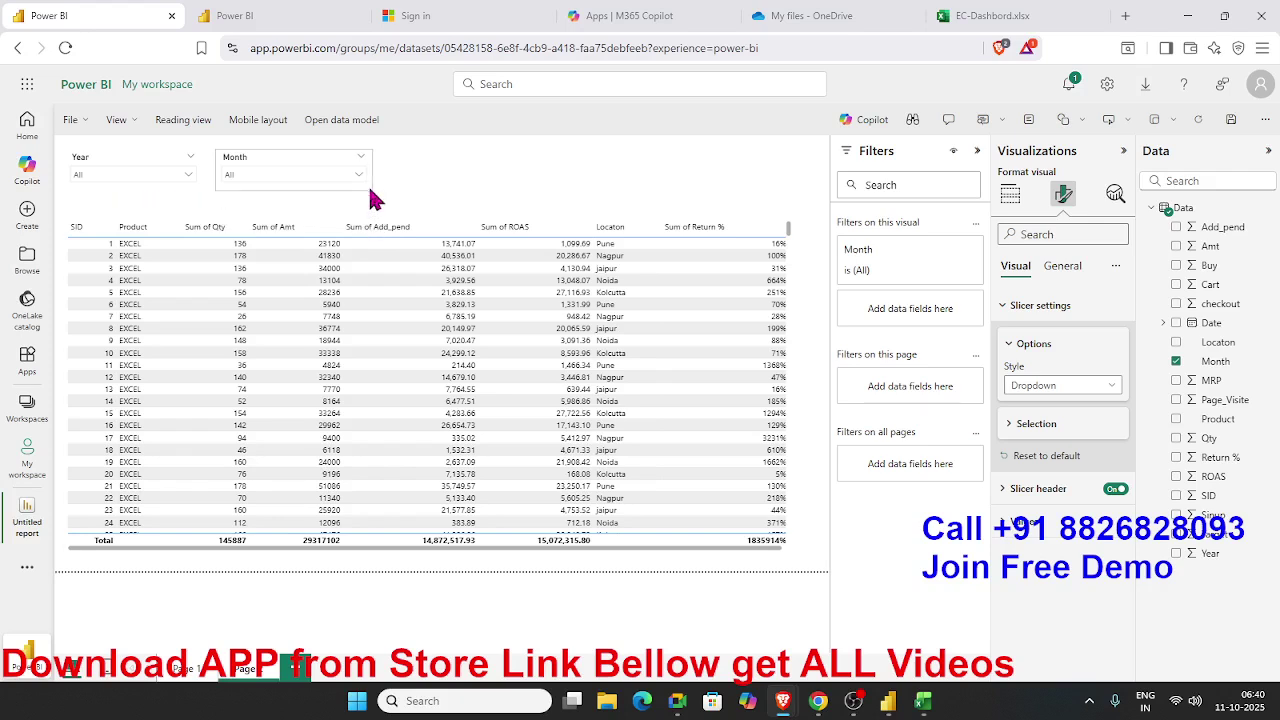
{"action": "left_click", "coordinate": [432, 188]}
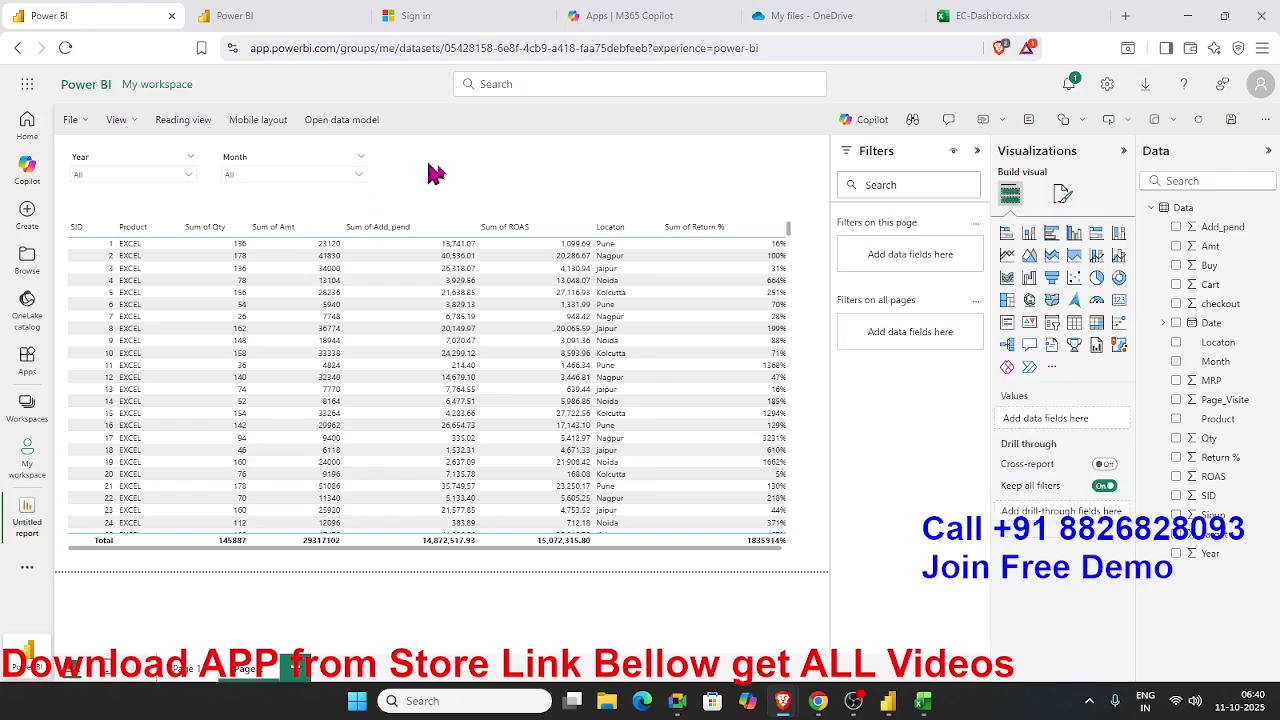
Save the report in My workspace under the name EC_DAshboard without assigning a task, and dismiss the PowerPoint tip
{"action": "left_click", "coordinate": [65, 133]}
{"action": "key", "text": "Escape"}
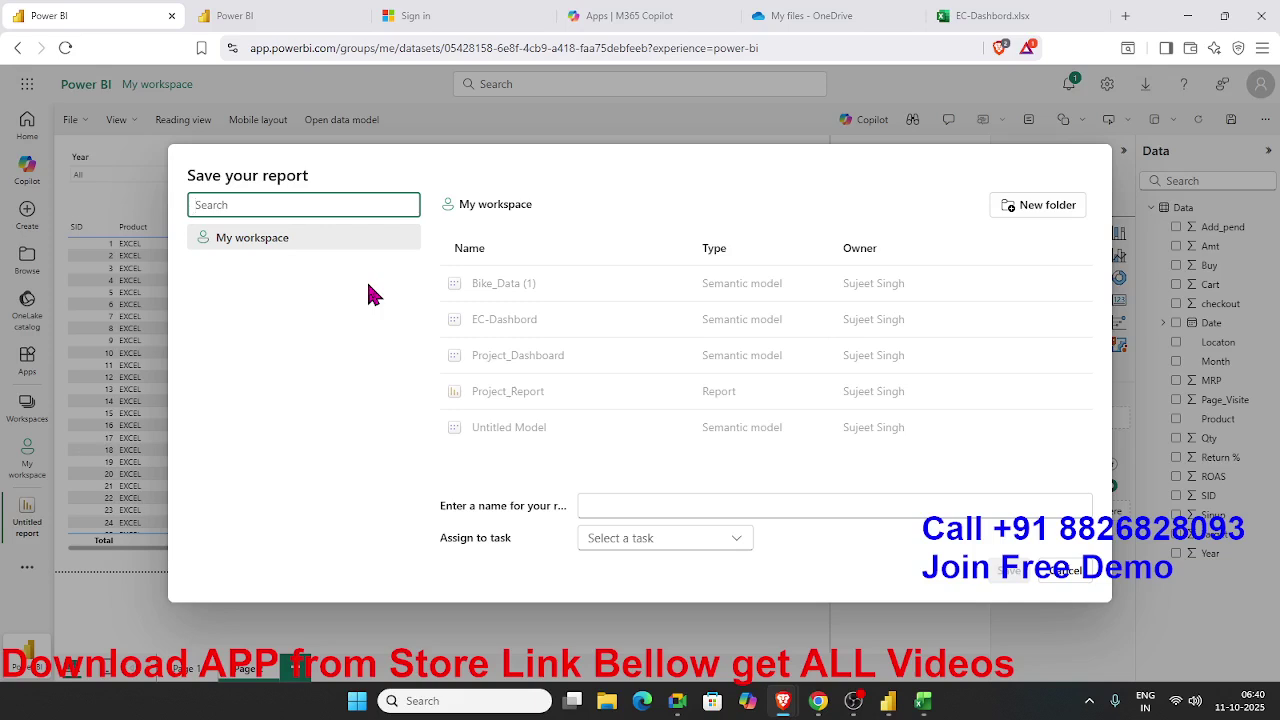
{"action": "left_click", "coordinate": [309, 246]}
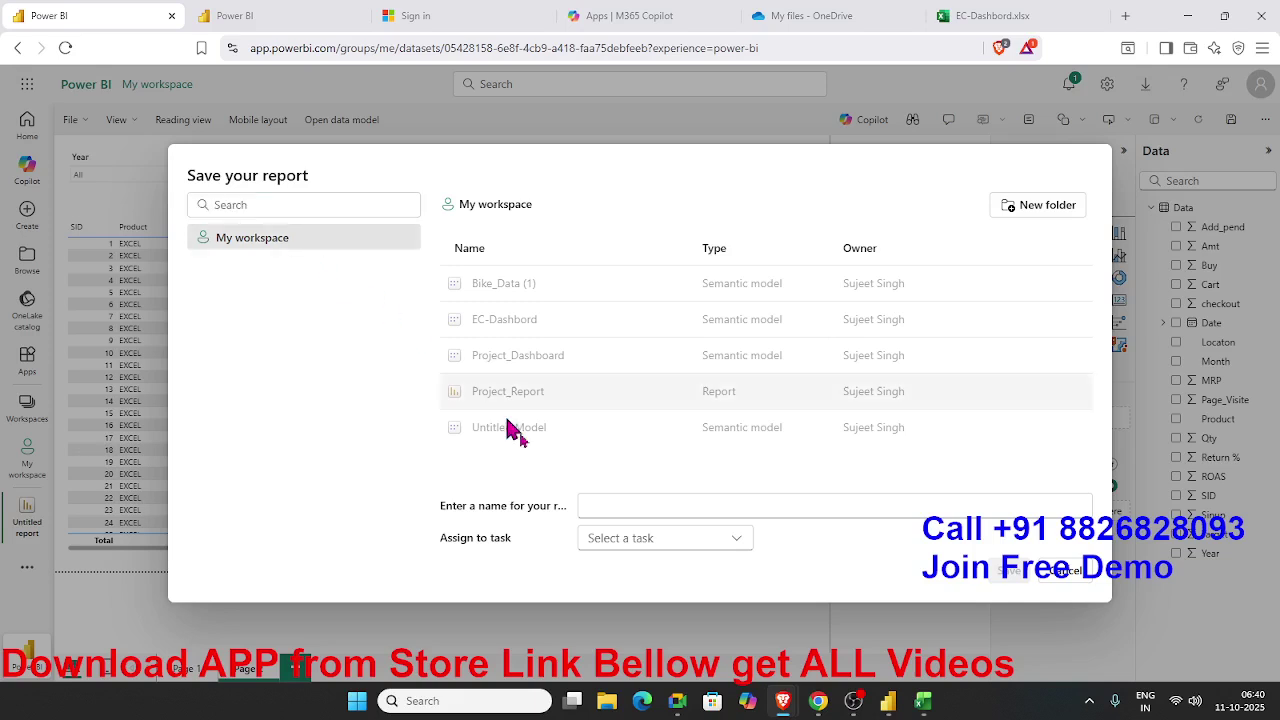
{"action": "left_click", "coordinate": [625, 510]}
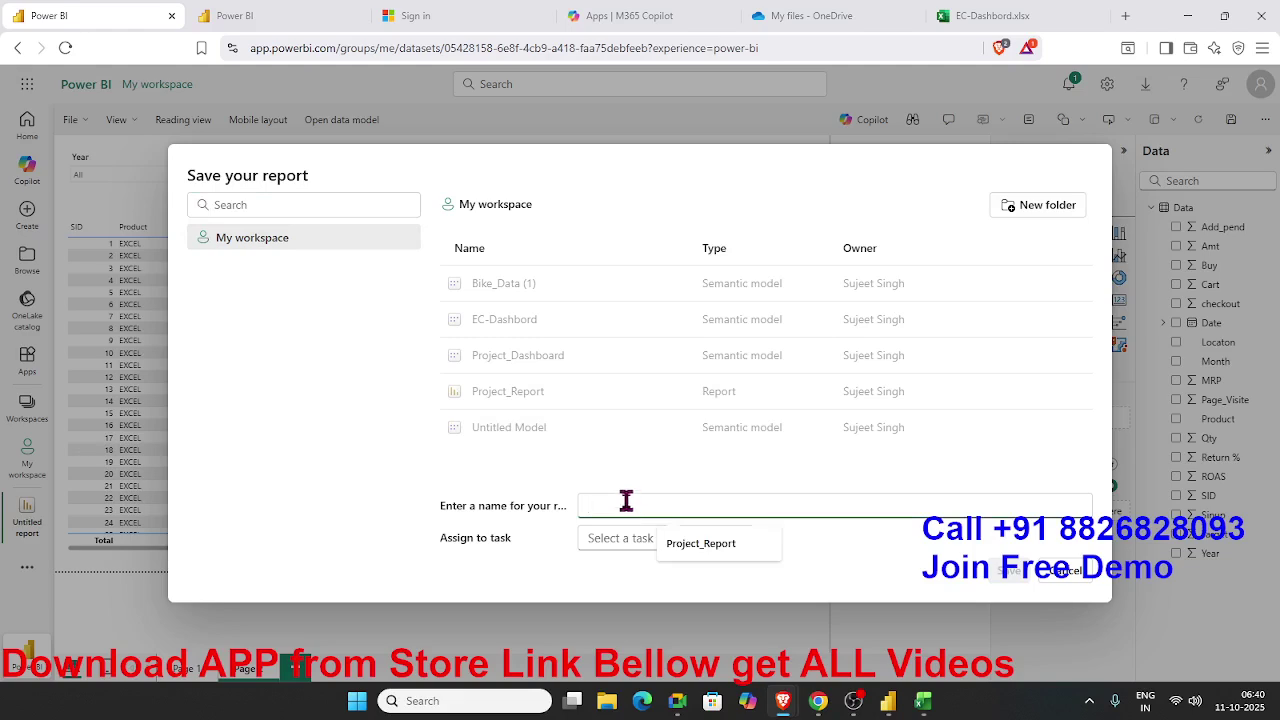
{"action": "type", "text": "EC_DAshboard"}
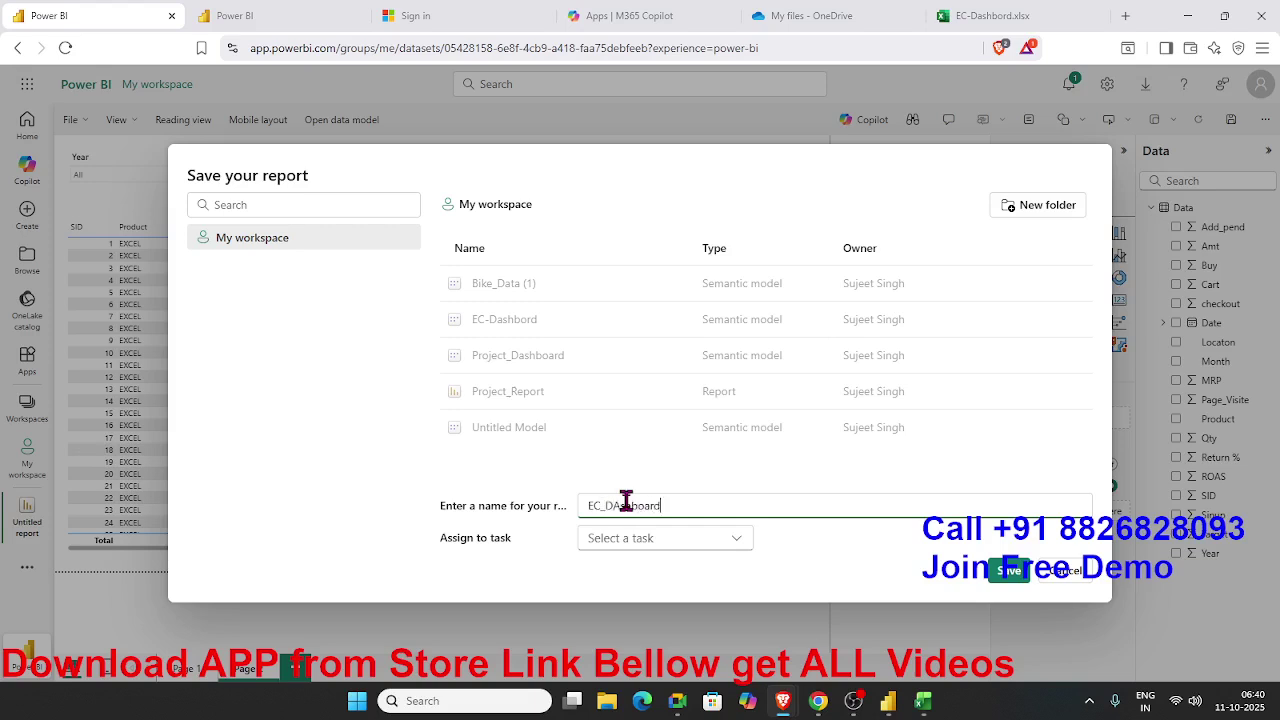
{"action": "left_click", "coordinate": [625, 540]}
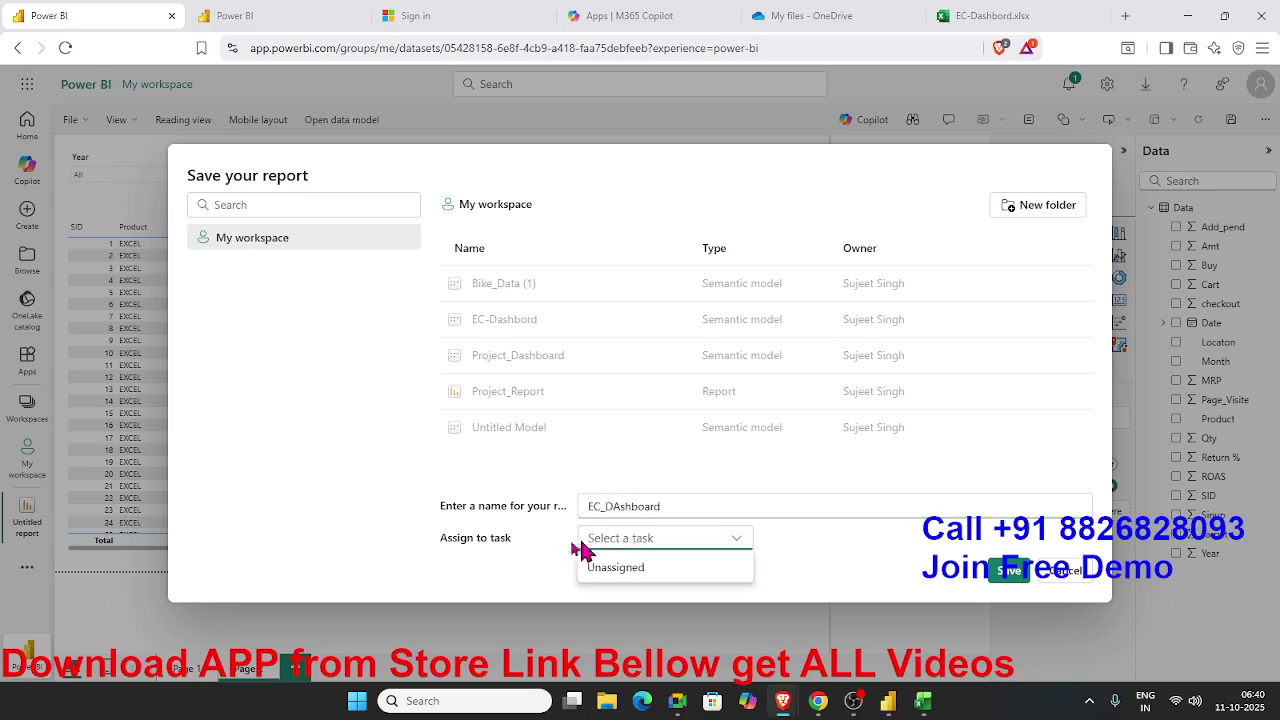
{"action": "left_click", "coordinate": [553, 572]}
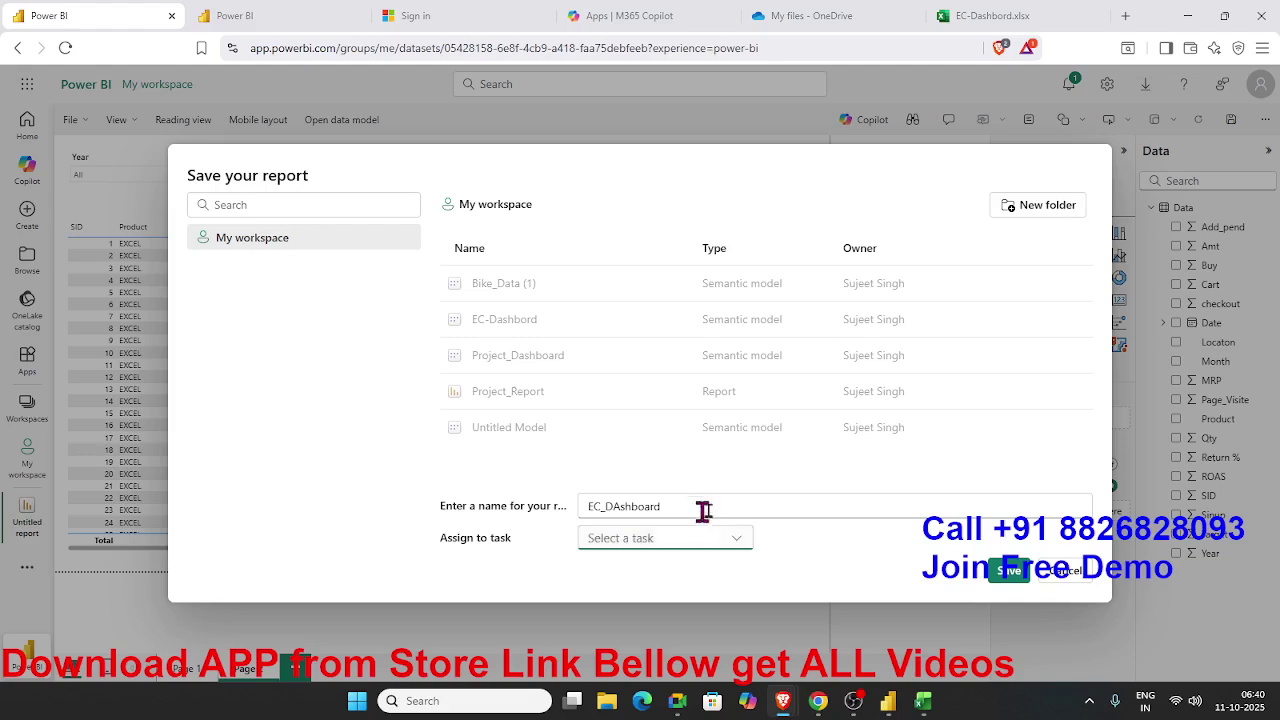
{"action": "left_click", "coordinate": [1010, 571]}
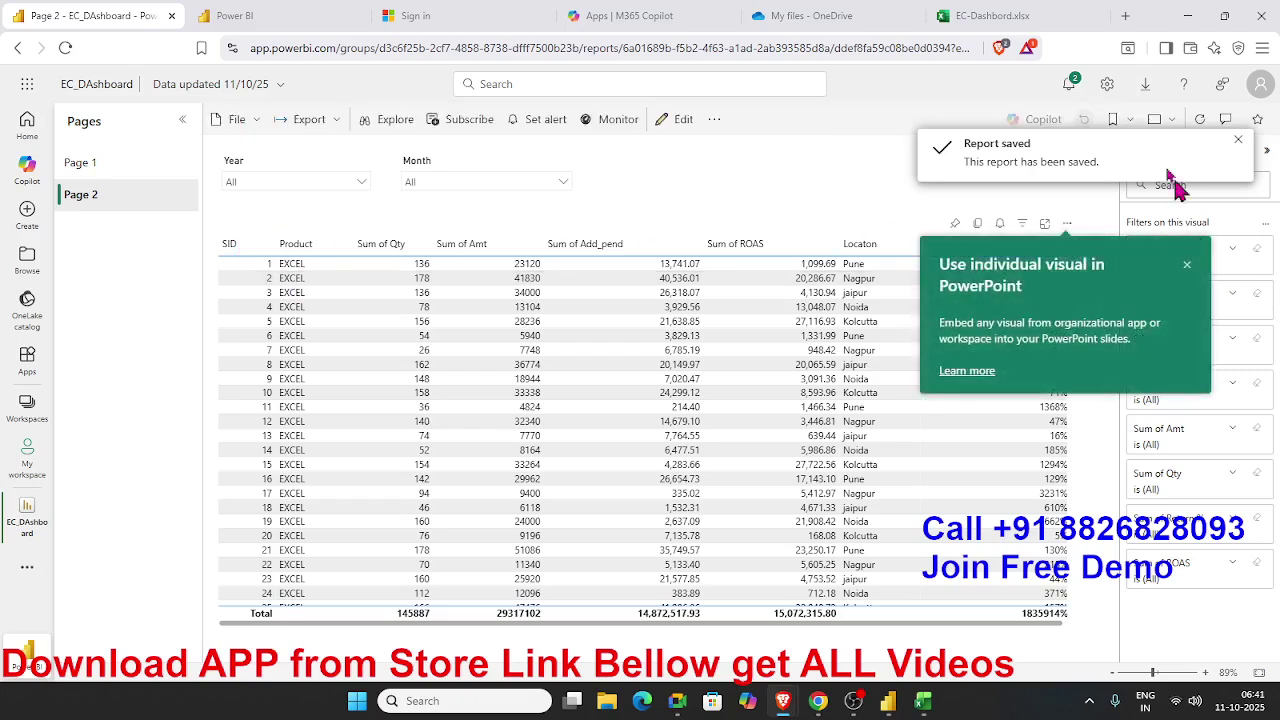
{"action": "left_click", "coordinate": [1187, 264]}
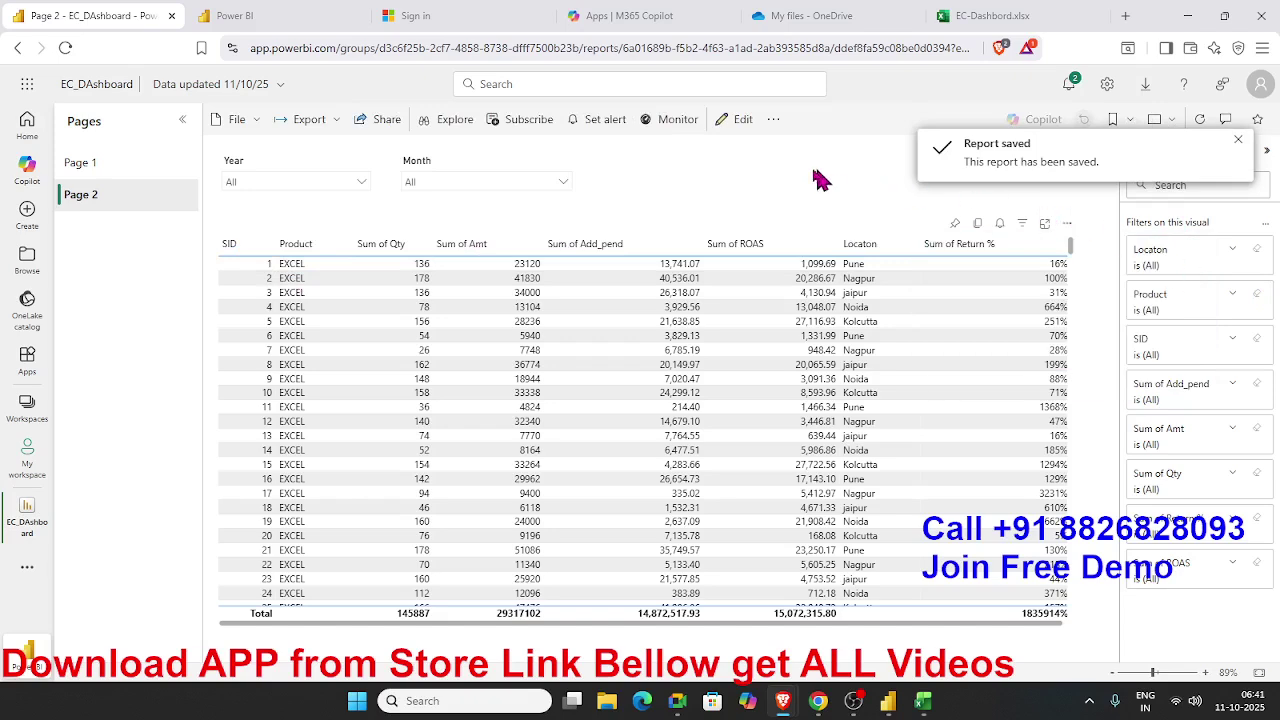
Check Page 1 and Page 2 of the saved report, collapse the page list, and look over its file, export and sharing options
{"action": "left_click", "coordinate": [118, 164]}
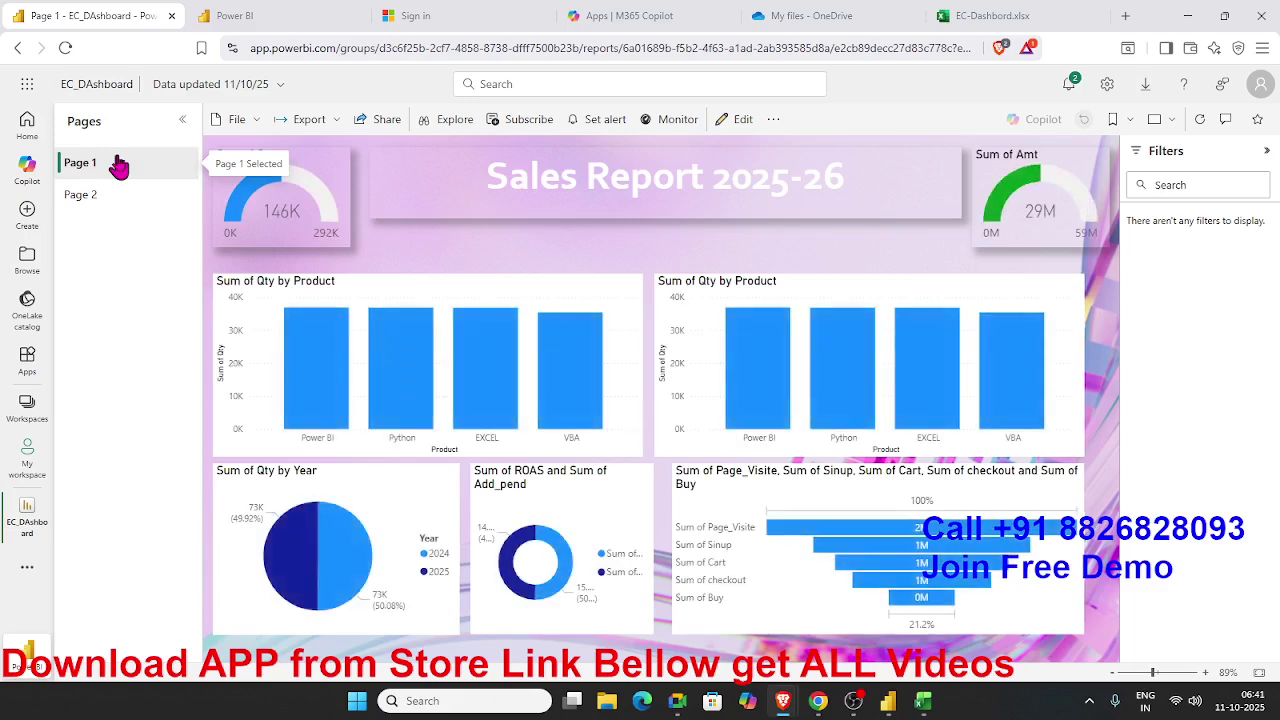
{"action": "left_click", "coordinate": [114, 195]}
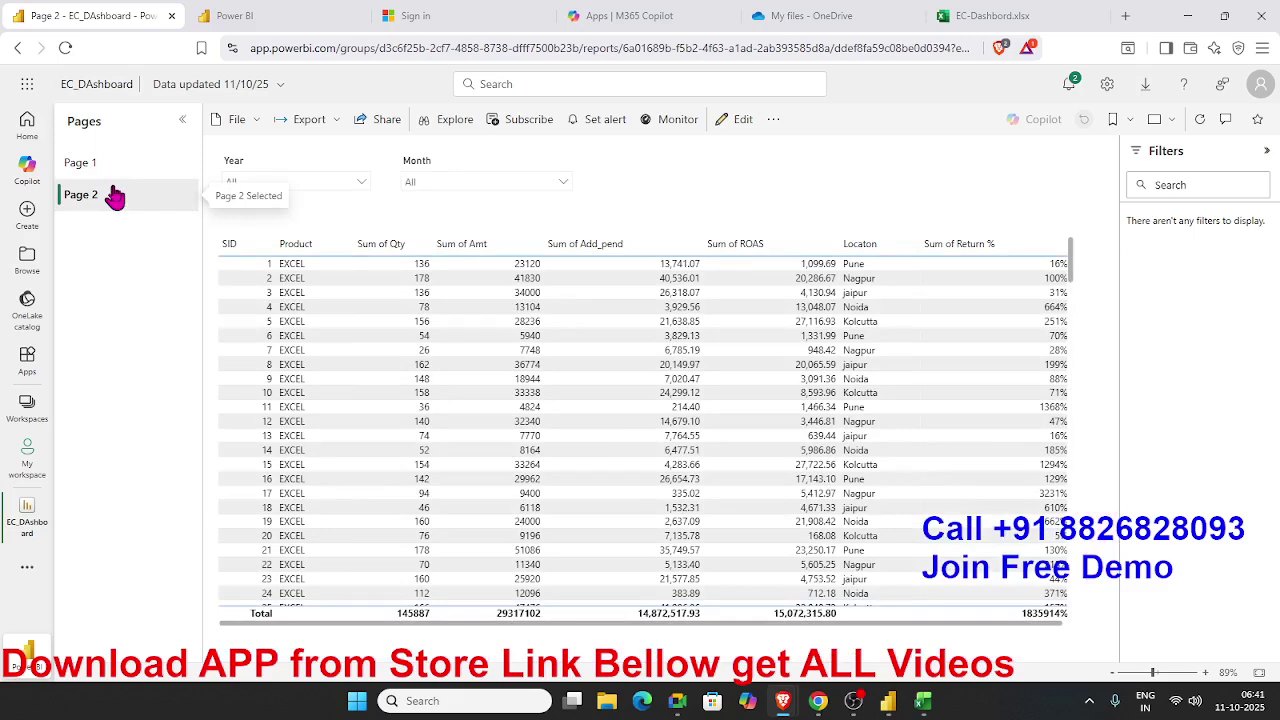
{"action": "left_click", "coordinate": [182, 119]}
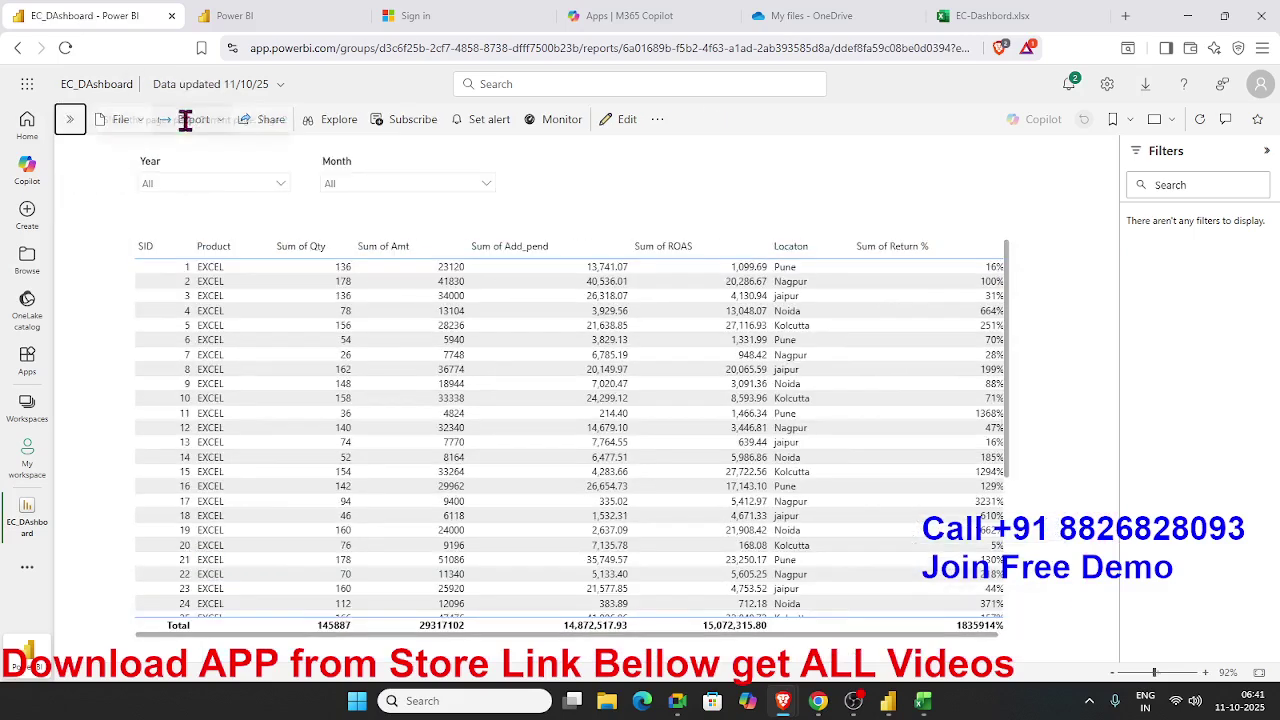
{"action": "left_click", "coordinate": [112, 119]}
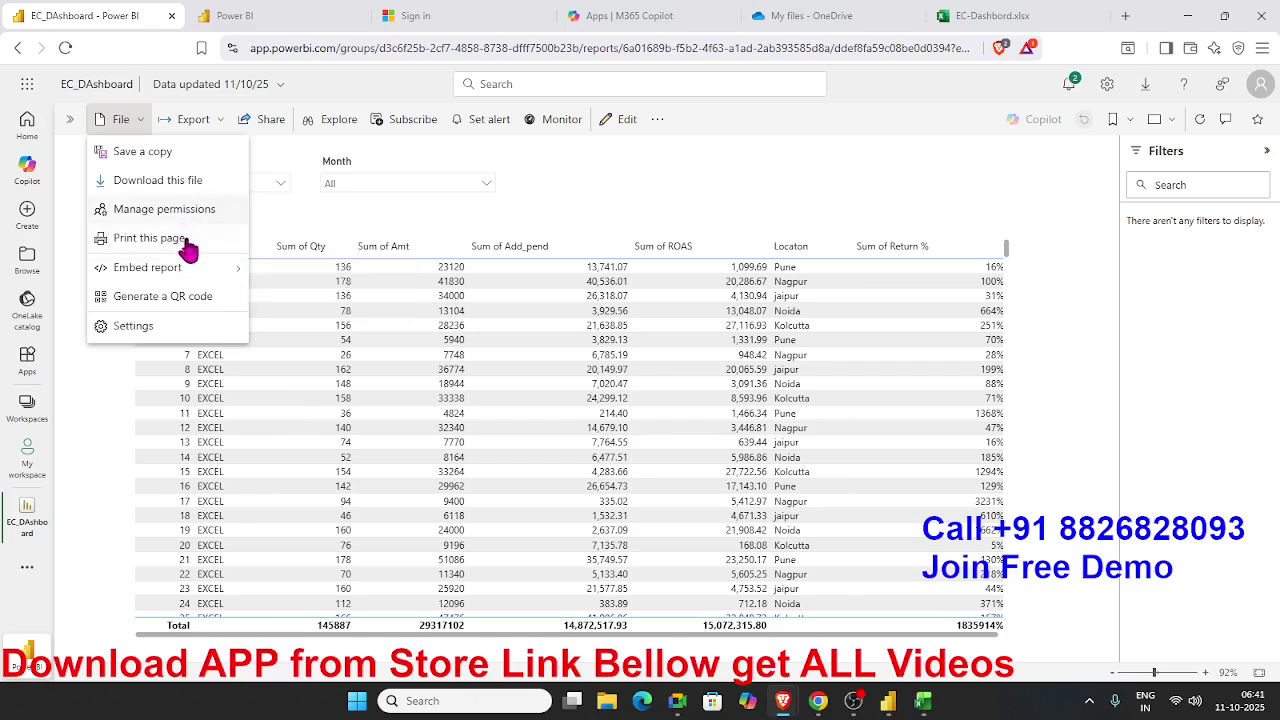
{"action": "left_click", "coordinate": [191, 122]}
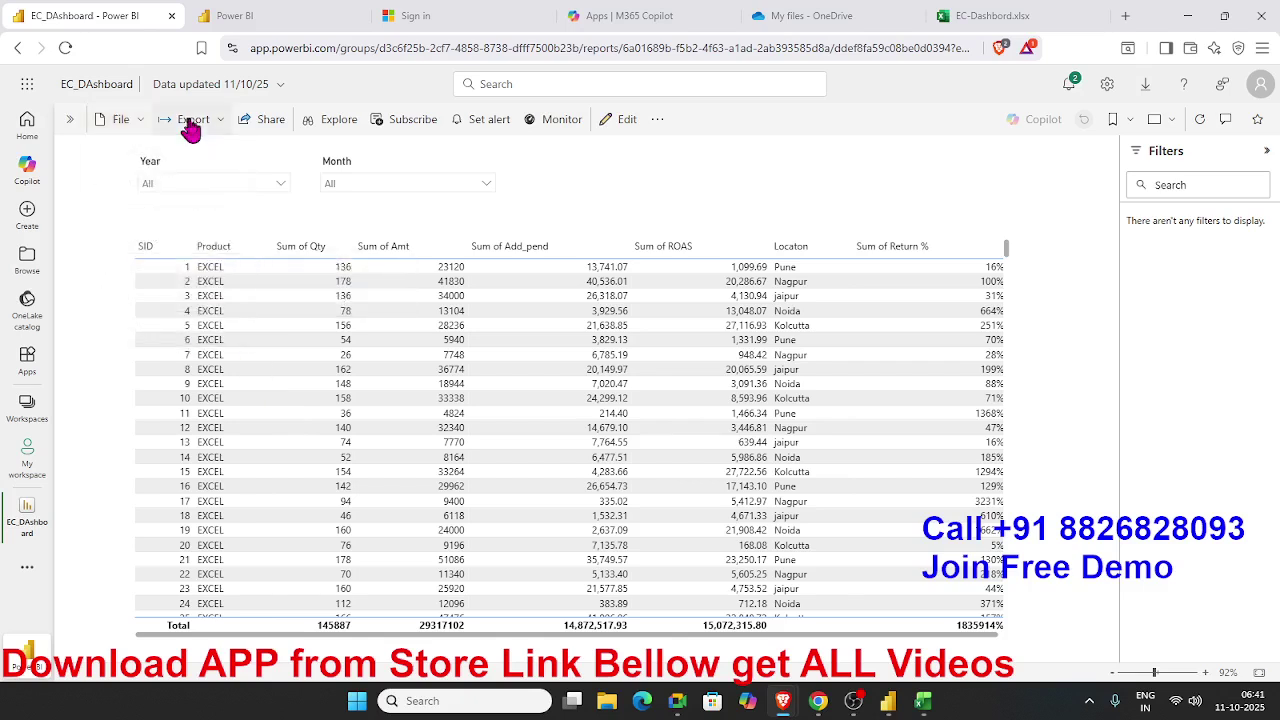
{"action": "left_click", "coordinate": [258, 122]}
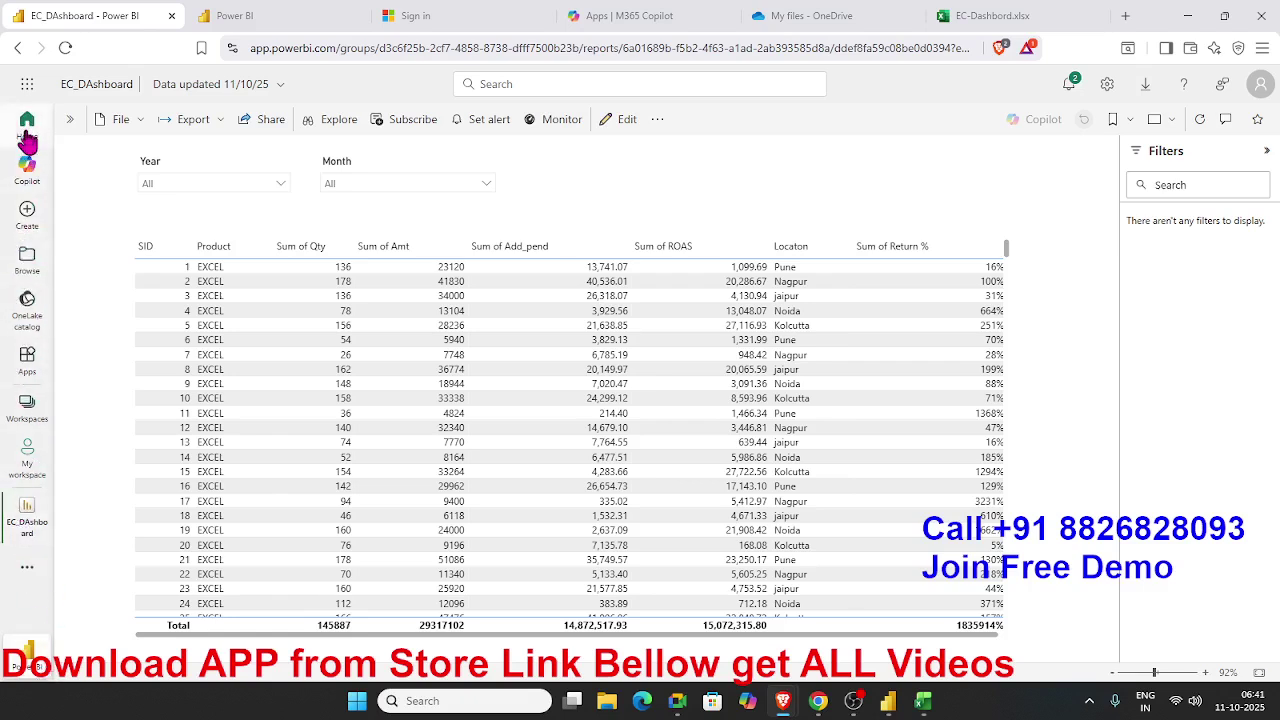
View the Copilot page and look through the recommended and recent items on the Power BI home page
{"action": "left_click", "coordinate": [27, 172]}
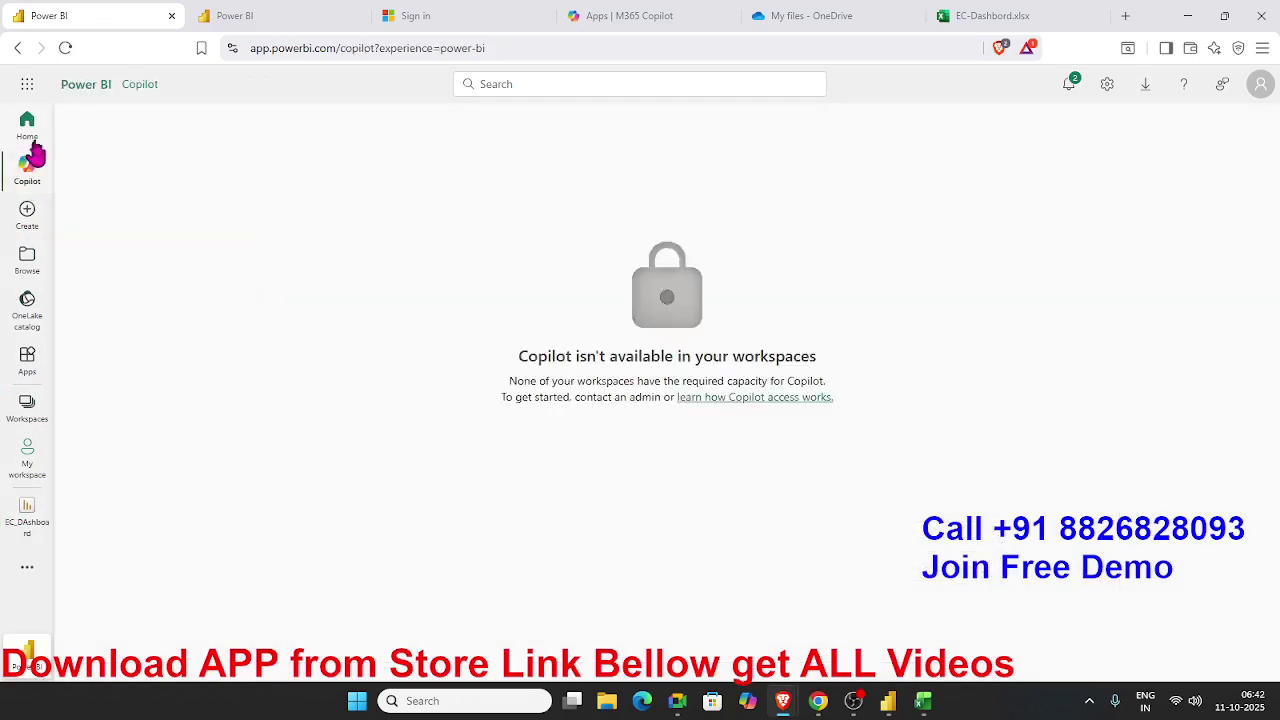
{"action": "left_click", "coordinate": [33, 140]}
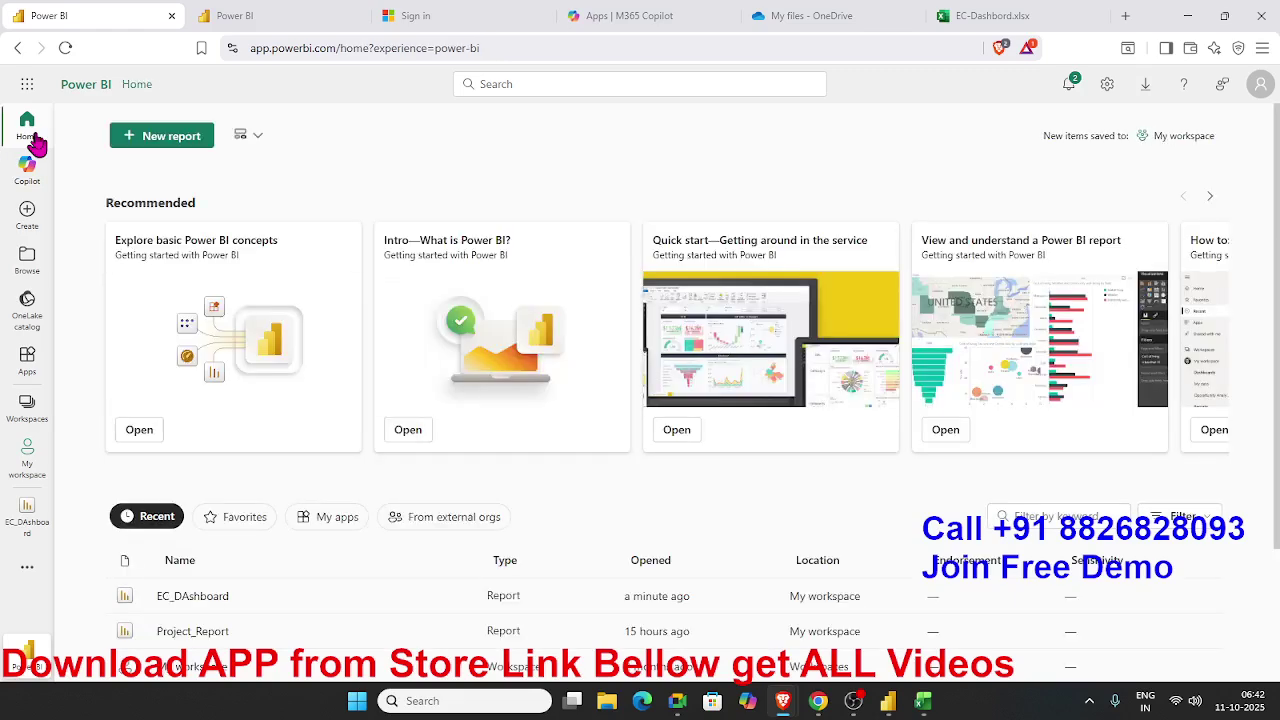
{"action": "scroll", "coordinate": [434, 514], "scroll_direction": "down", "scroll_amount": 2}
{"action": "scroll", "coordinate": [432, 512], "scroll_direction": "up", "scroll_amount": 2}
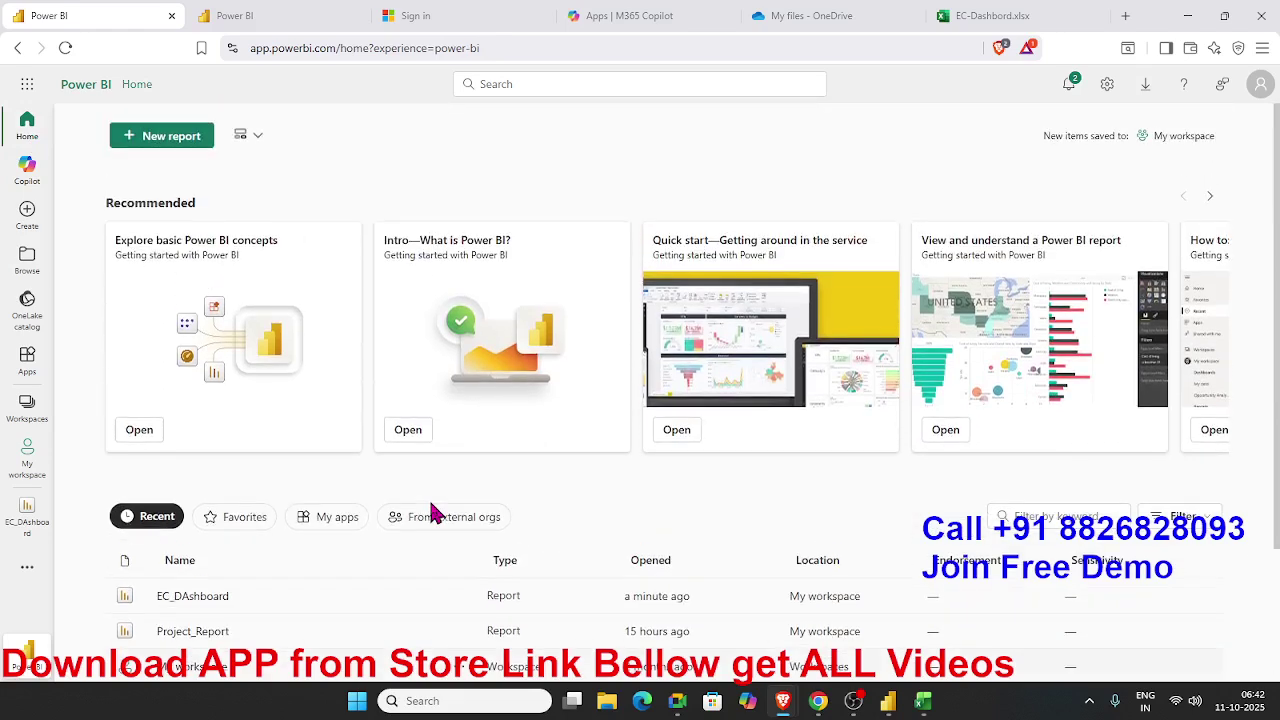
Start a new report with Get Data, check the recent sources, and show the full list of new data sources
{"action": "left_click", "coordinate": [160, 138]}
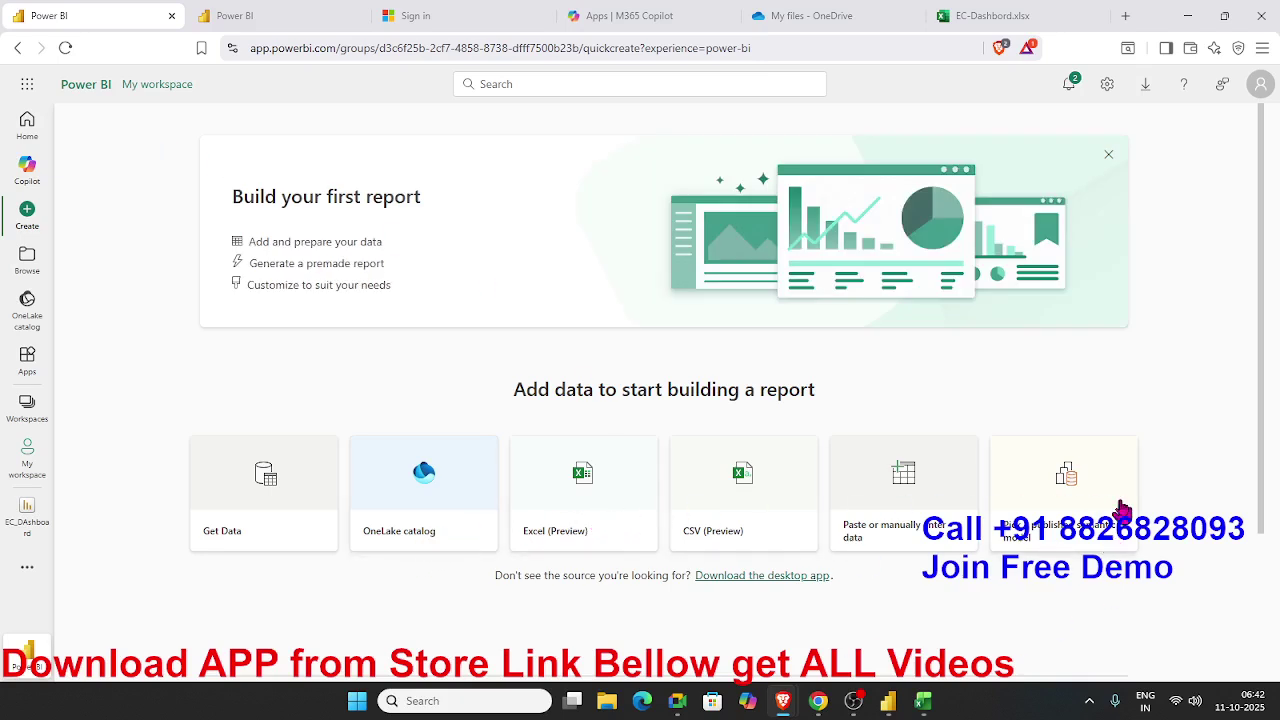
{"action": "left_click", "coordinate": [225, 532]}
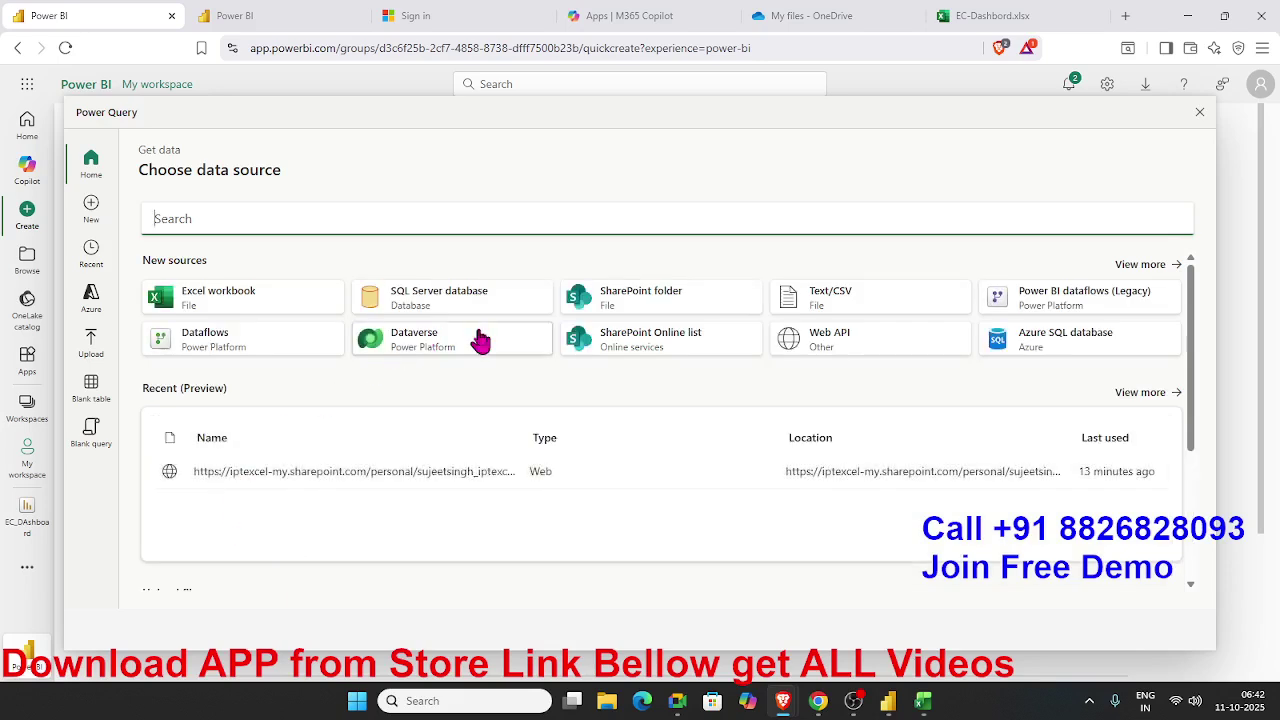
{"action": "left_click", "coordinate": [1156, 402]}
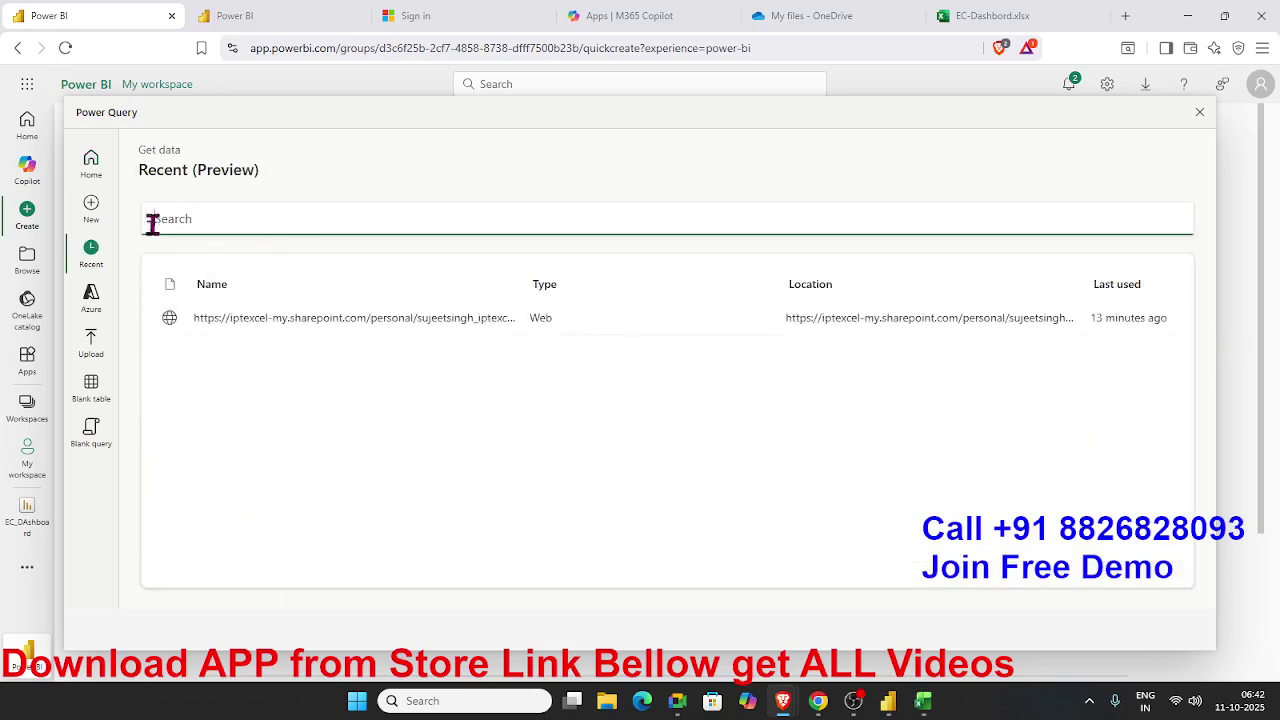
{"action": "left_click", "coordinate": [95, 224]}
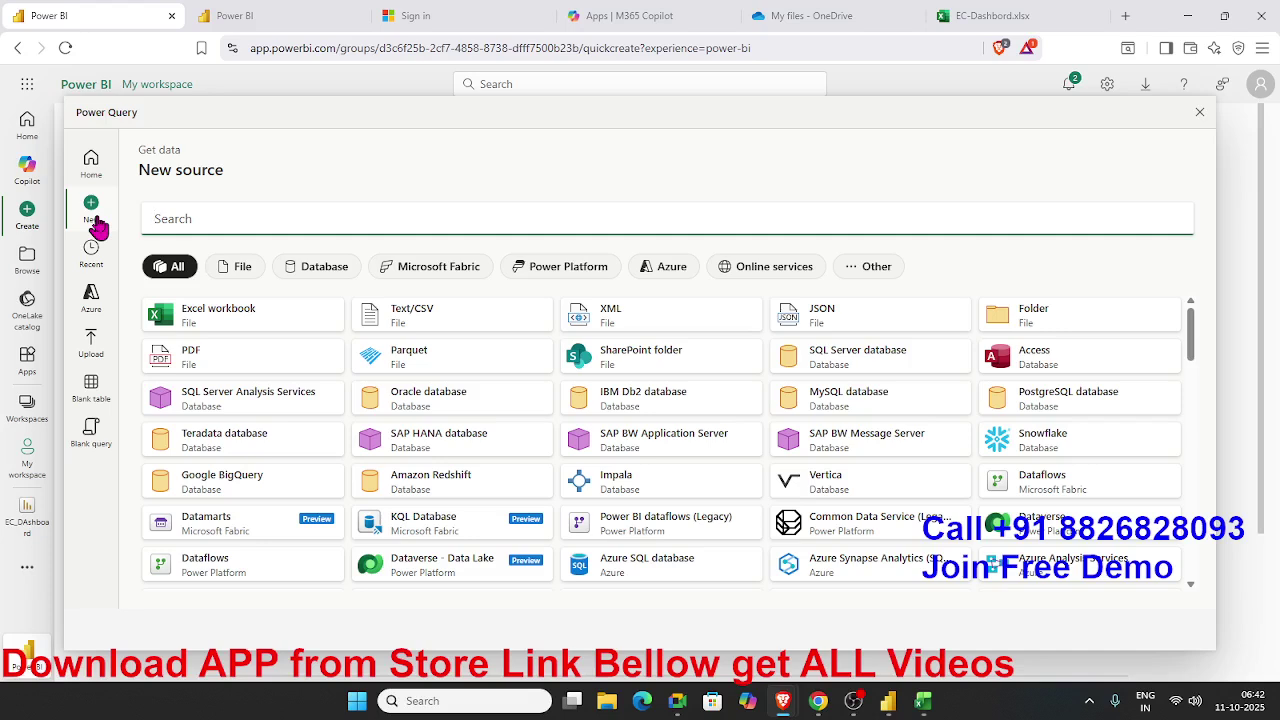
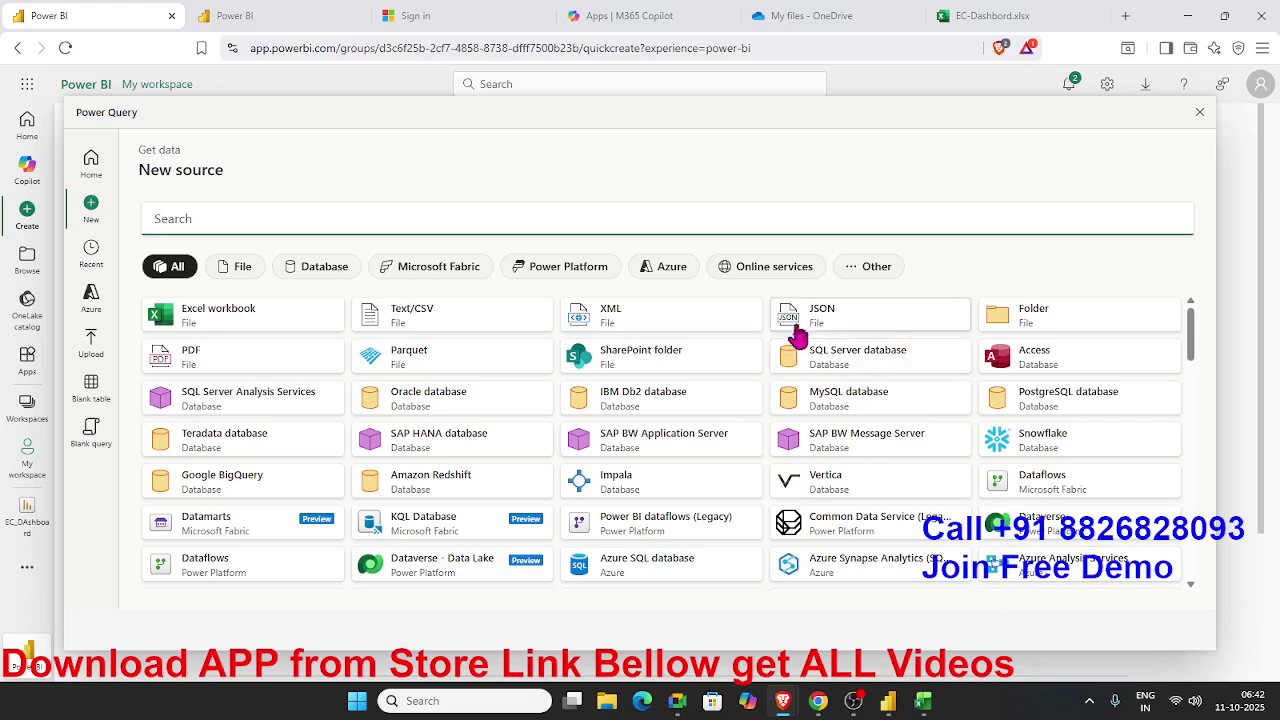
Choose SQL Server database as the source and get the server name from SQL Server Management Studio, returning to the connection form
{"action": "left_click", "coordinate": [835, 362]}
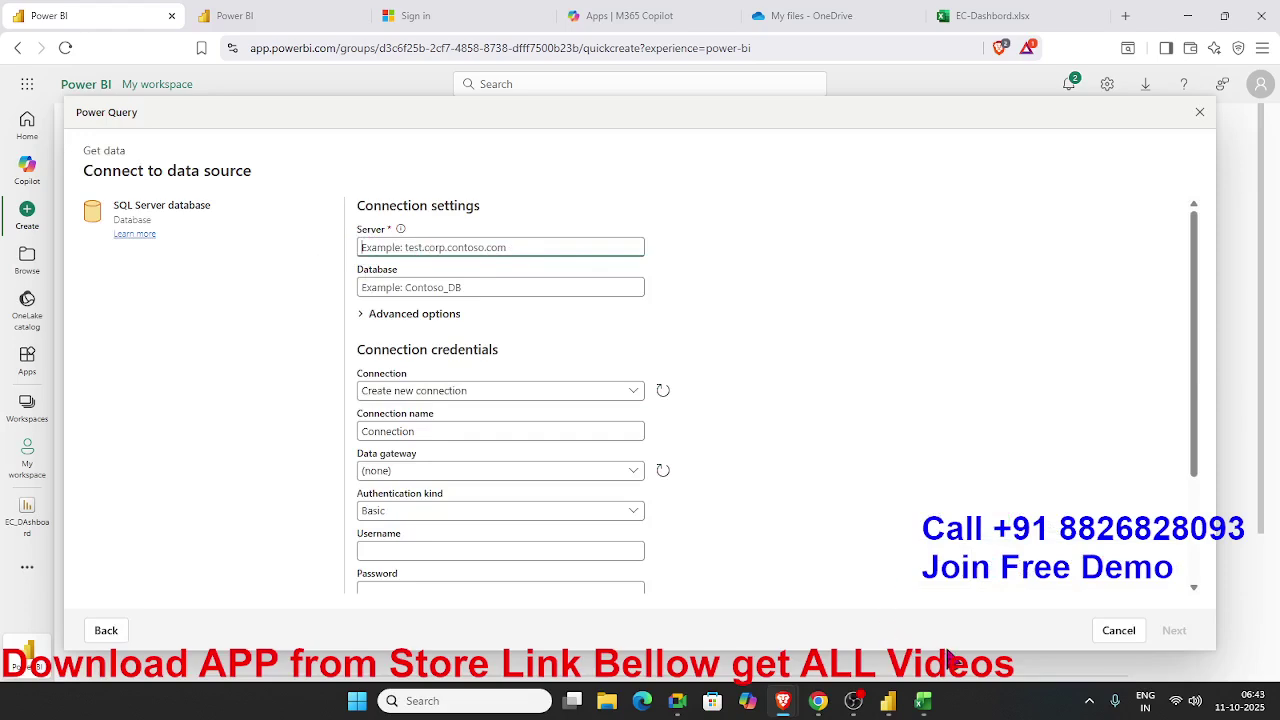
{"action": "key", "text": "super"}
{"action": "type", "text": "sq"}
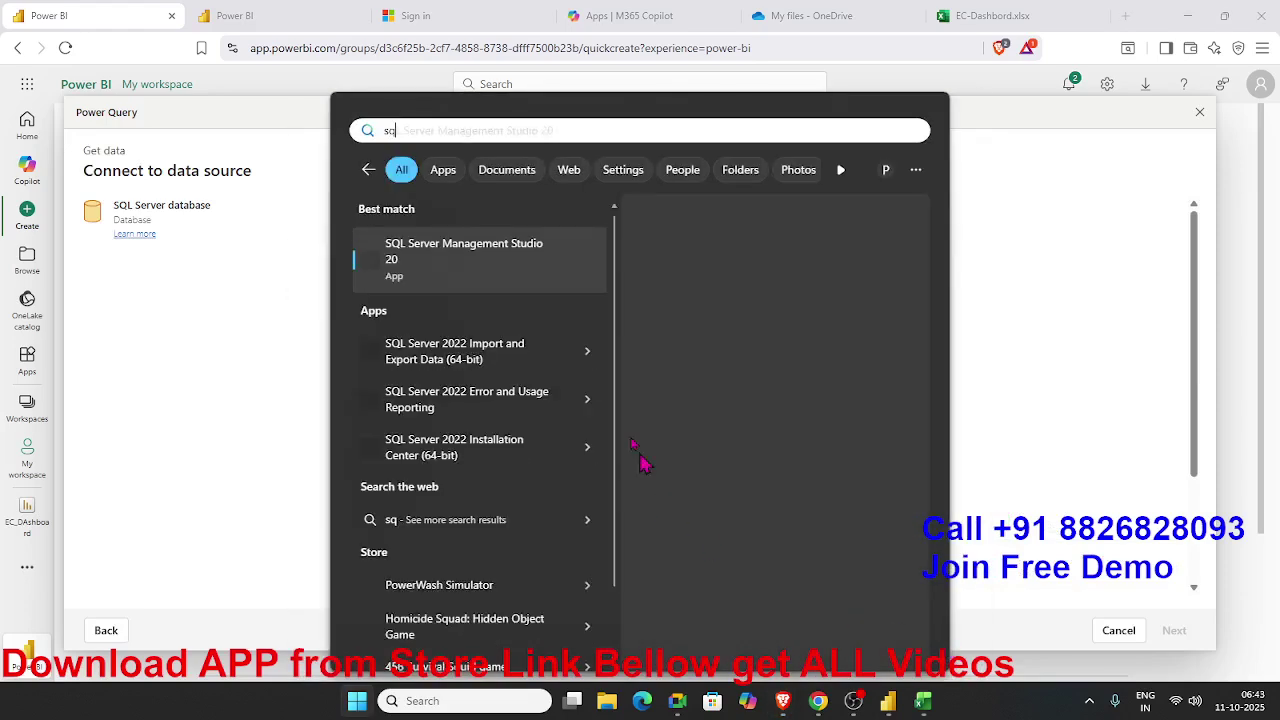
{"action": "key", "text": "Escape"}
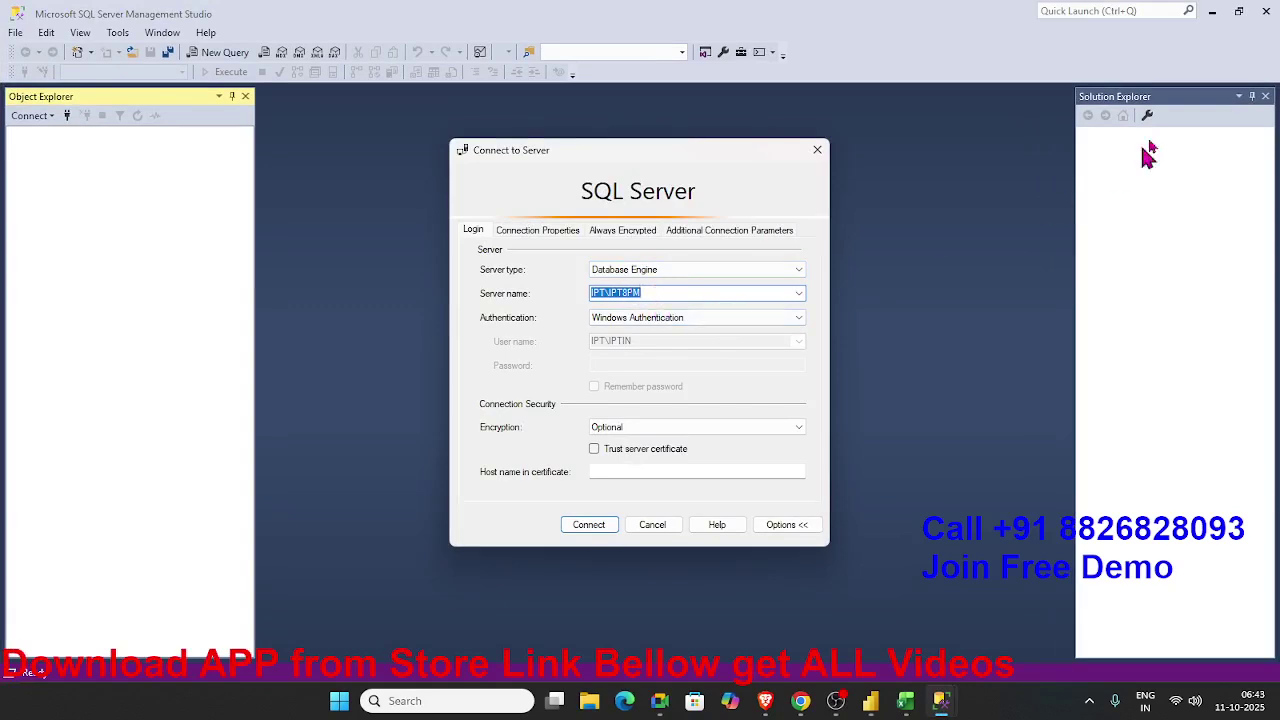
{"action": "left_click", "coordinate": [1210, 17]}
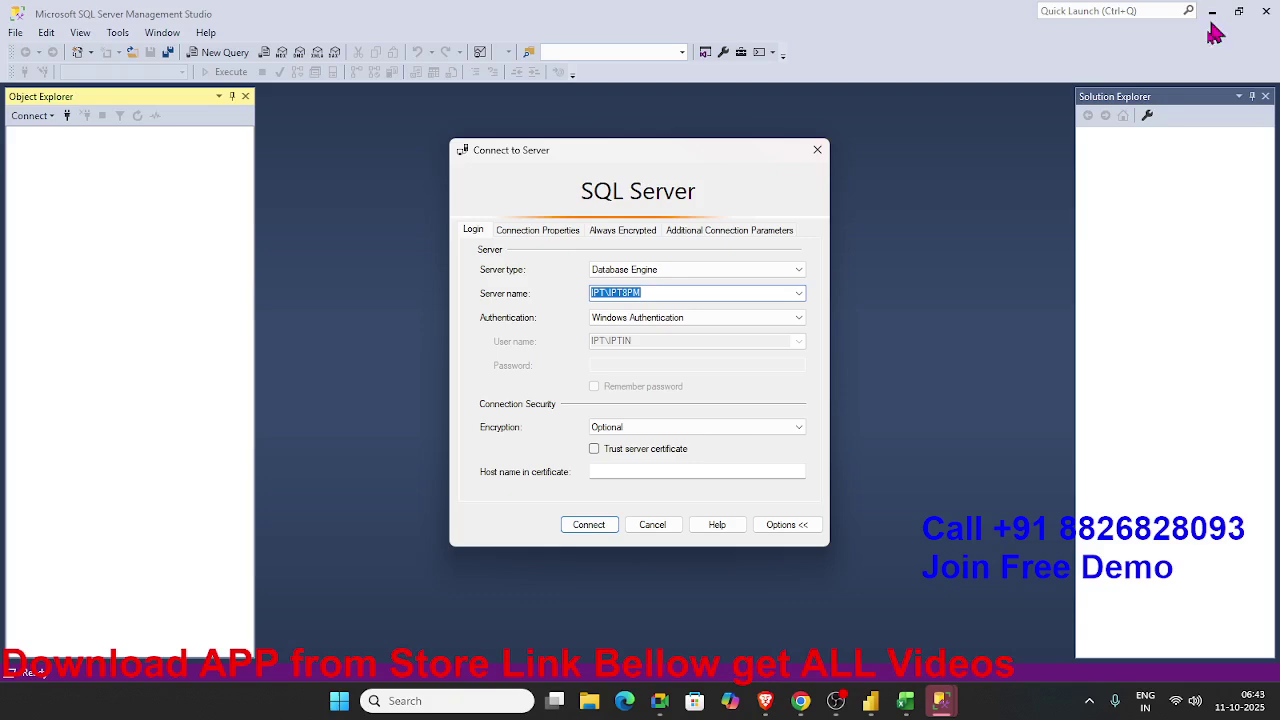
{"action": "left_click", "coordinate": [589, 522]}
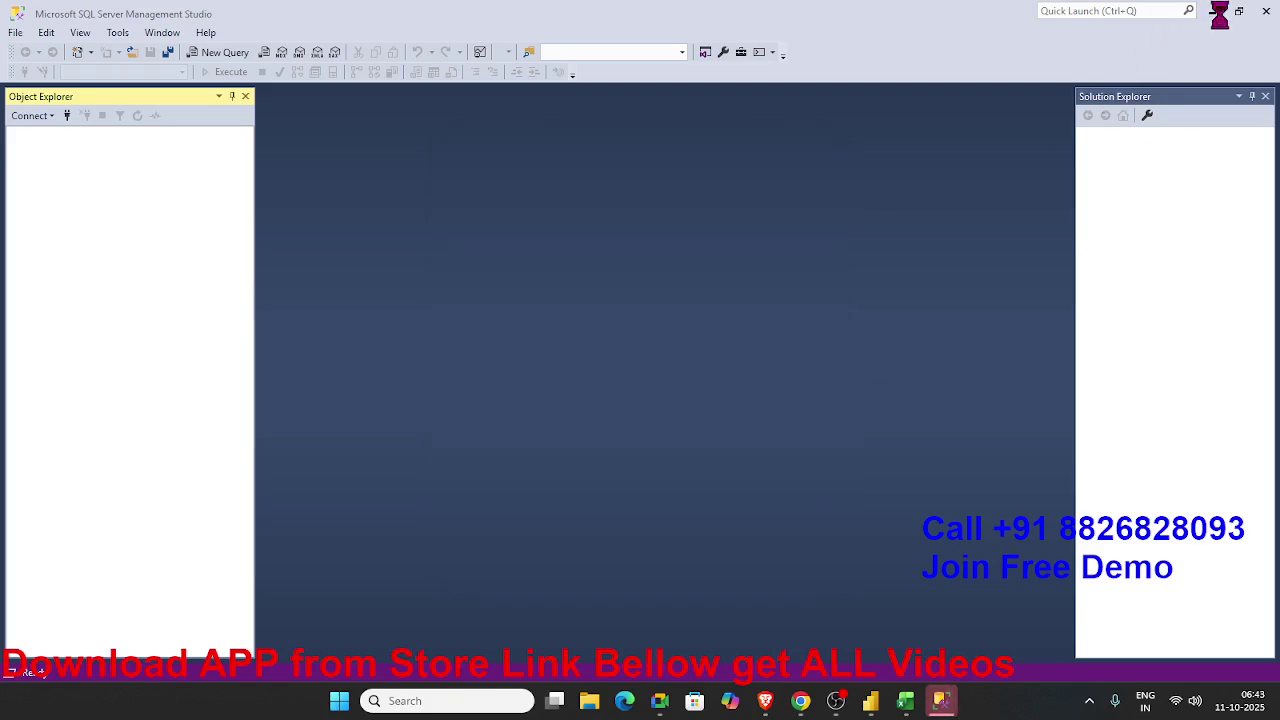
{"action": "left_click", "coordinate": [1212, 12]}
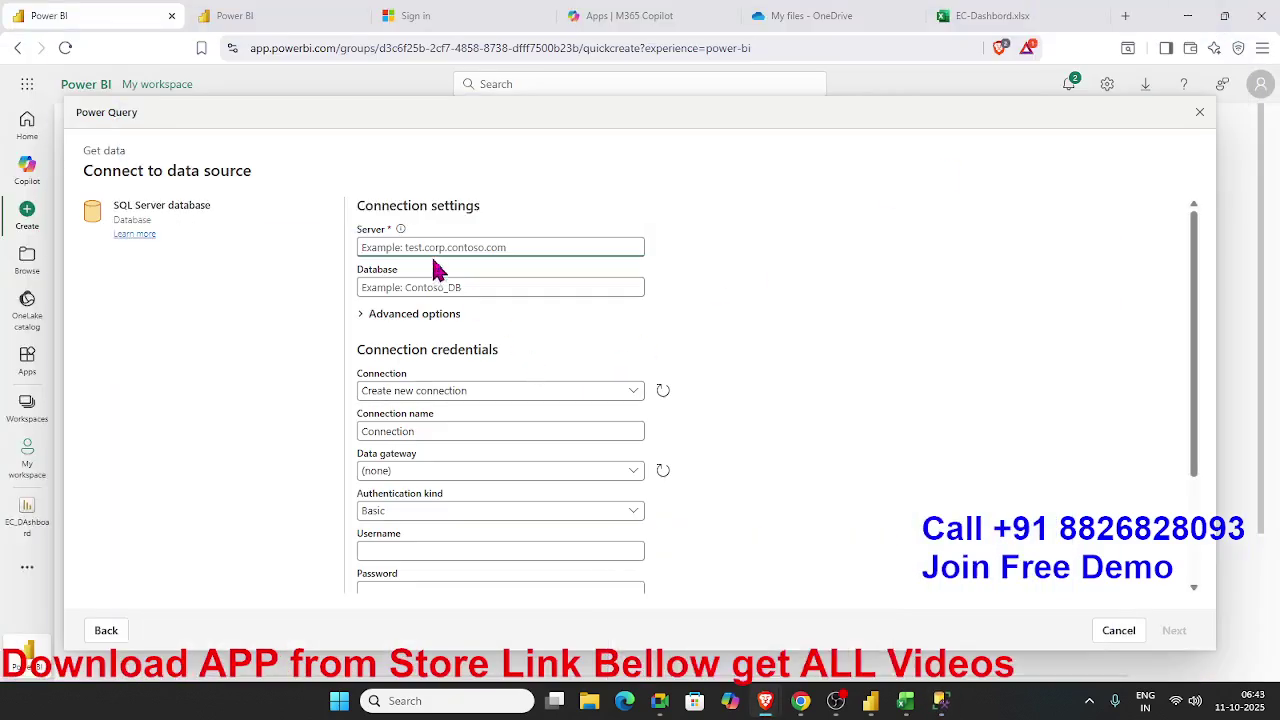
Set the SQL Server connection's server to IPT\IPT8PM and its database to IPT
{"action": "type", "text": "IPT\\IPT8PM"}
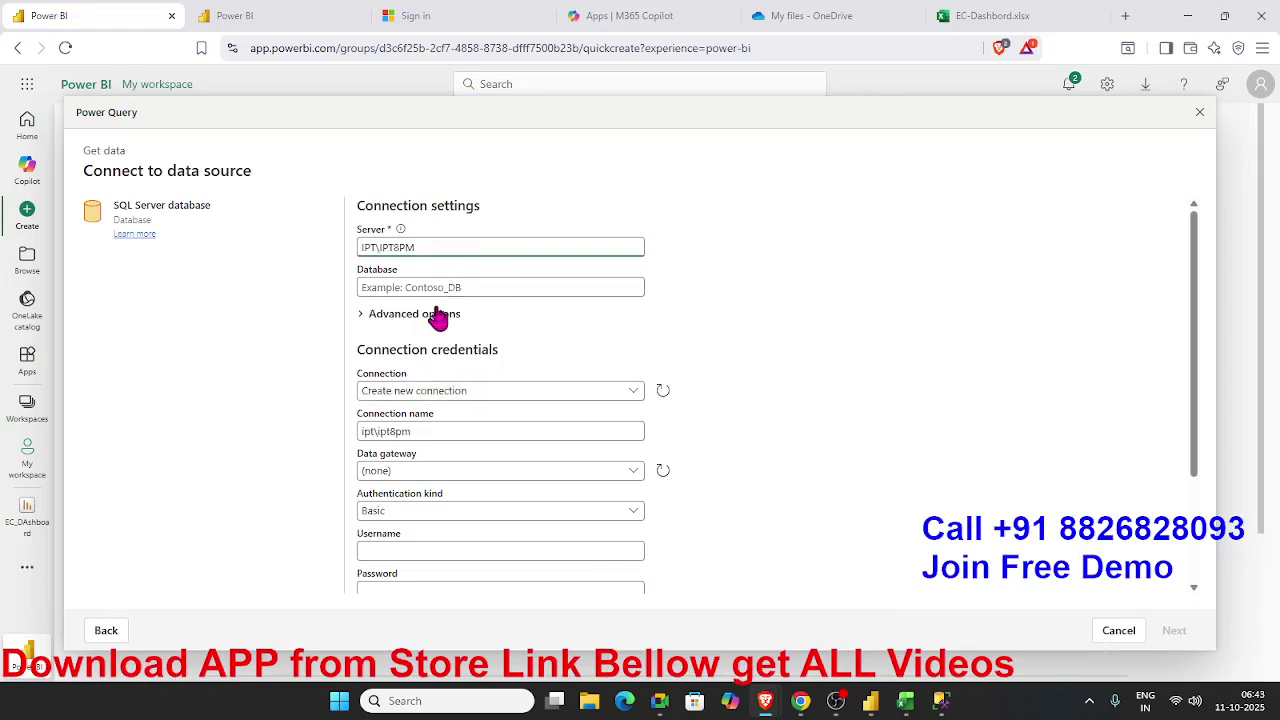
{"action": "left_click", "coordinate": [408, 287]}
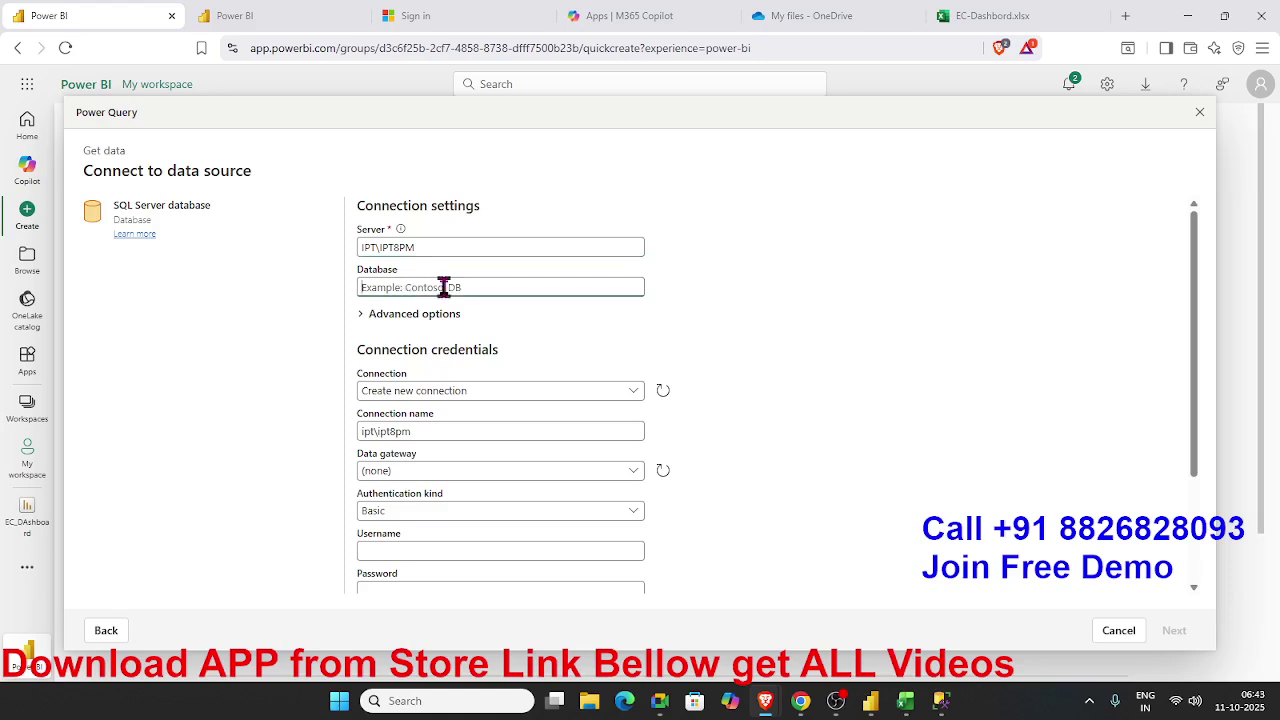
{"action": "type", "text": "lPT"}
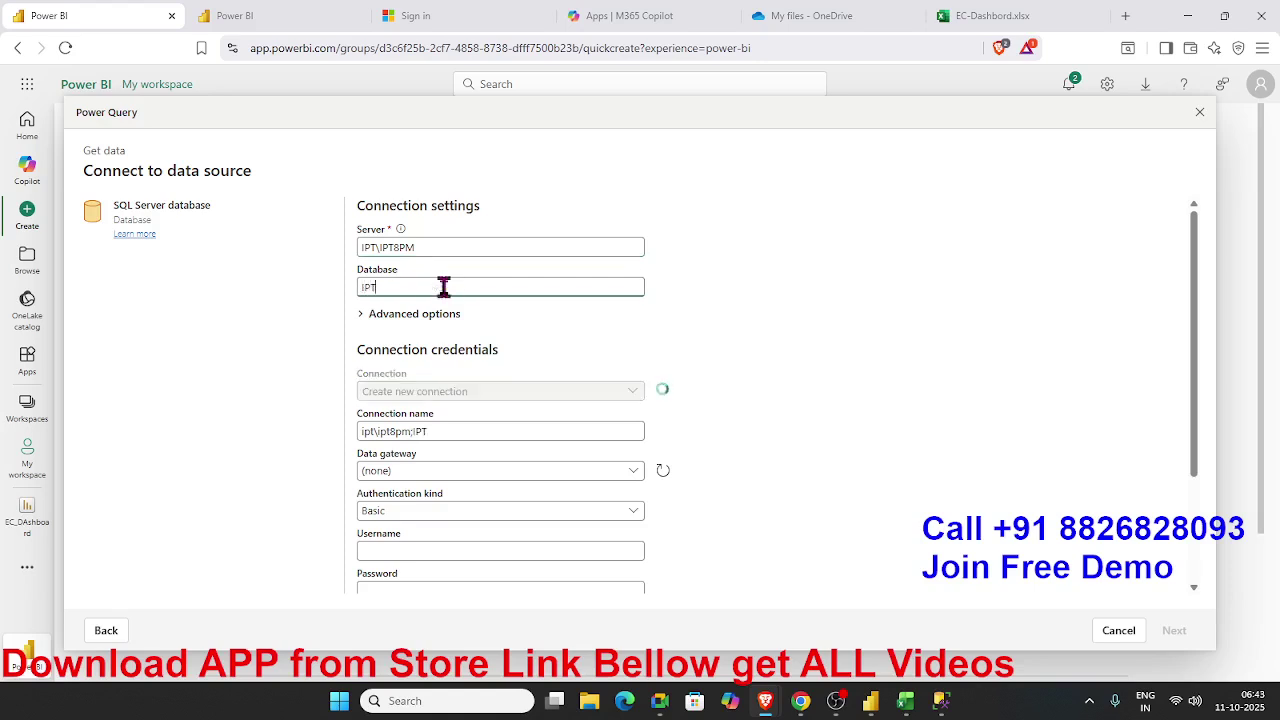
{"action": "left_click", "coordinate": [318, 443]}
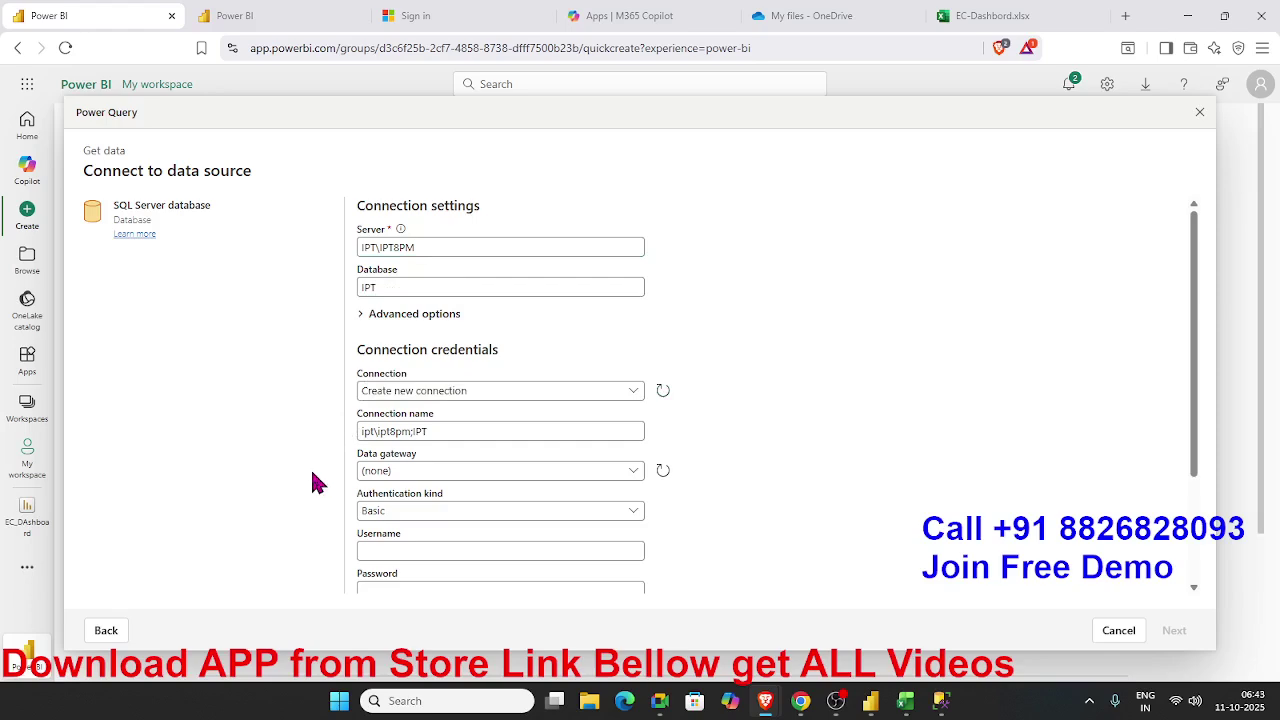
Review the authentication kinds and remaining credential options for the SQL Server connection, and cancel the connection
{"action": "left_click", "coordinate": [386, 515]}
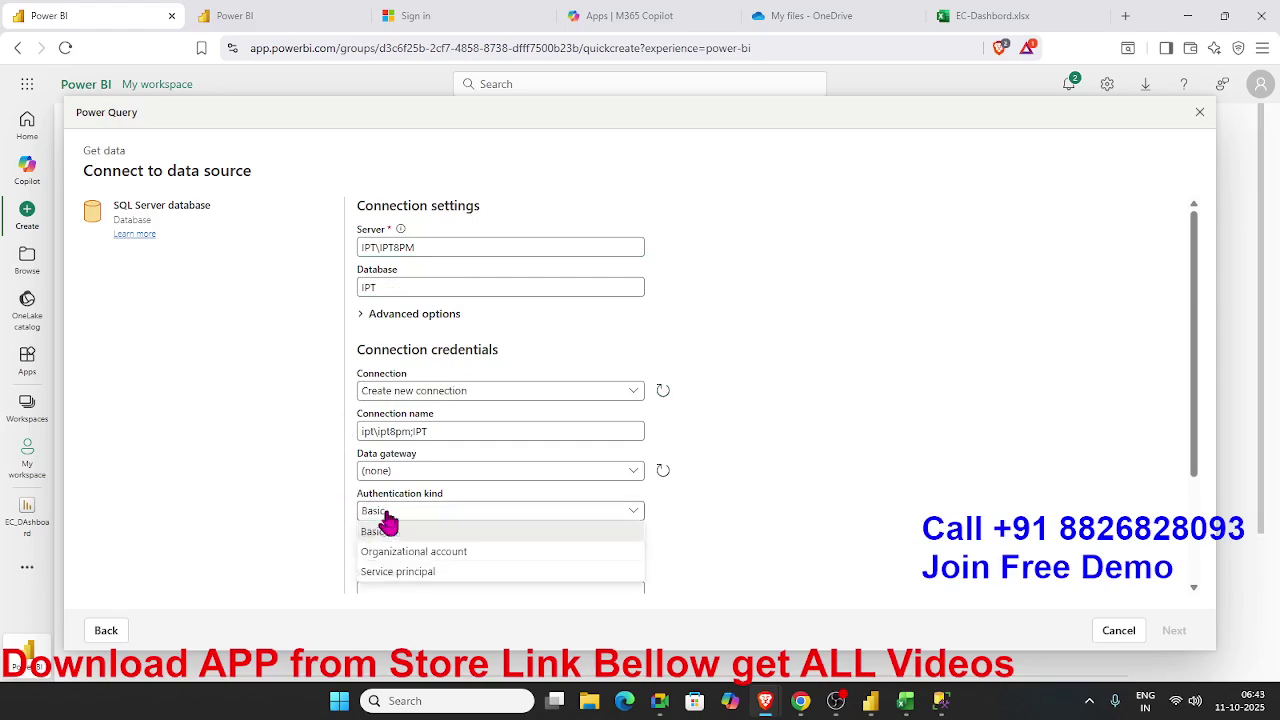
{"action": "left_click", "coordinate": [254, 515]}
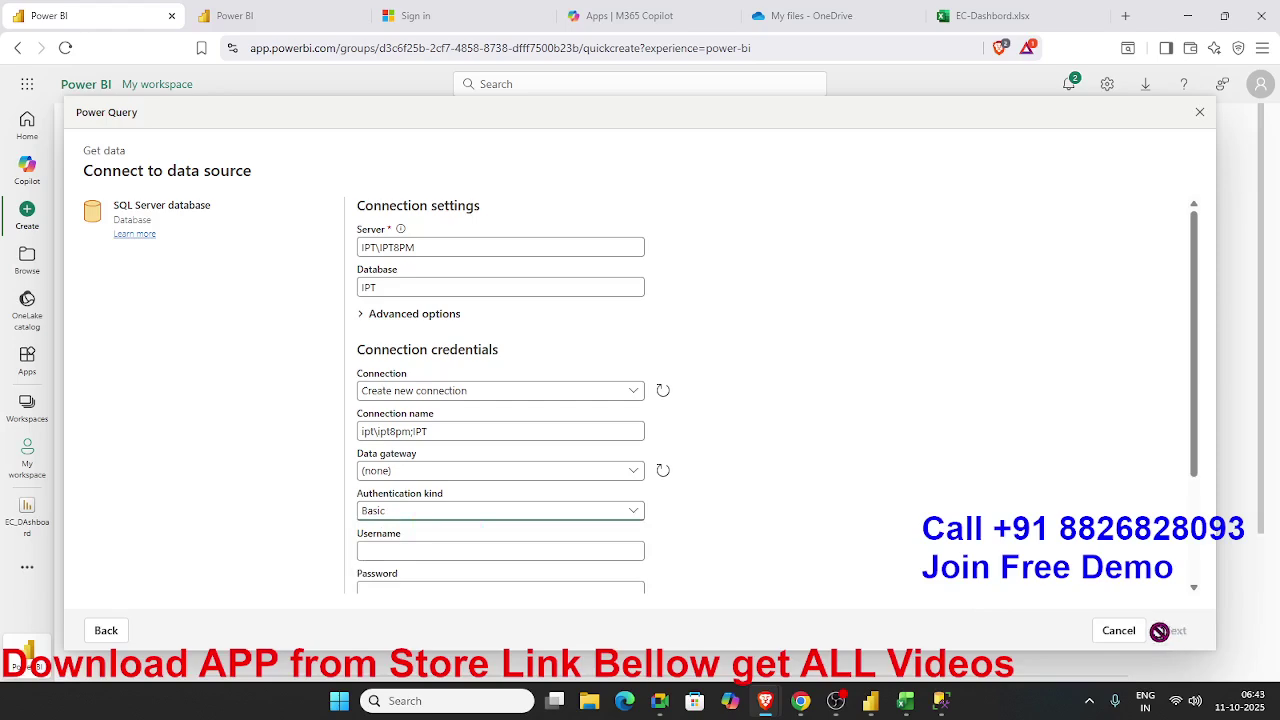
{"action": "left_click_drag", "start_coordinate": [1200, 462], "coordinate": [1200, 570]}
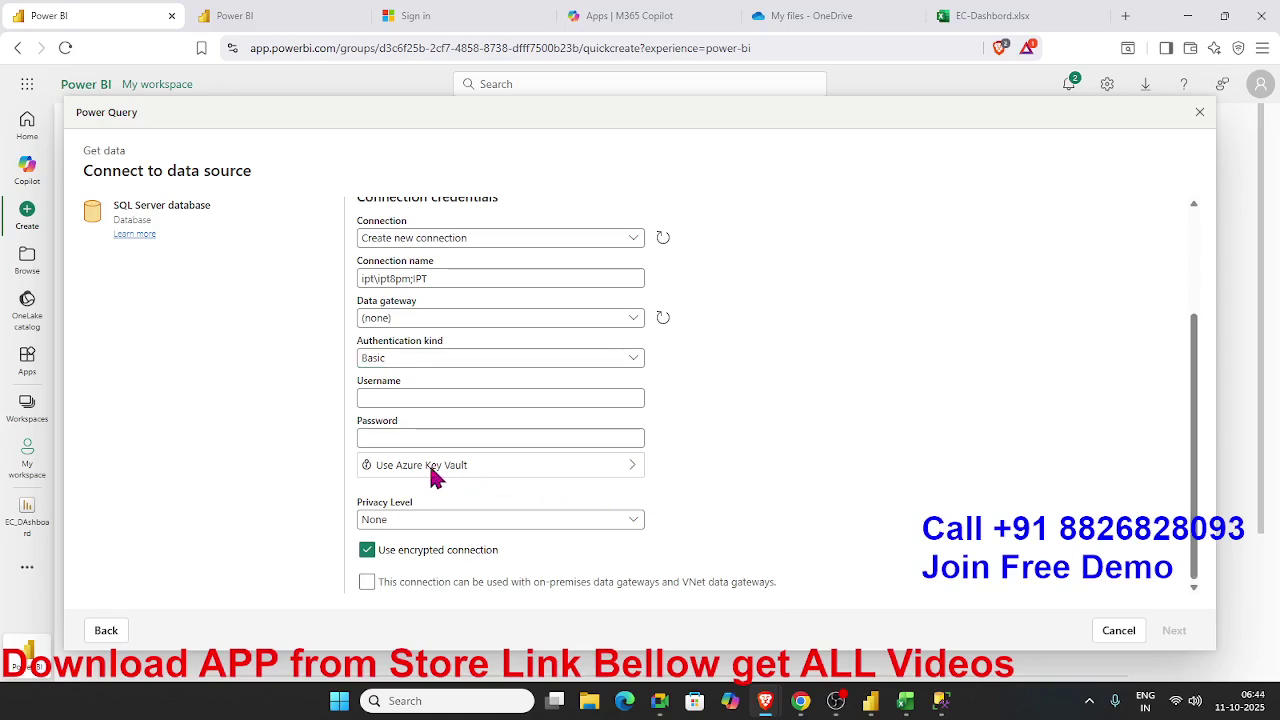
{"action": "scroll", "coordinate": [585, 395], "scroll_direction": "up", "scroll_amount": 3}
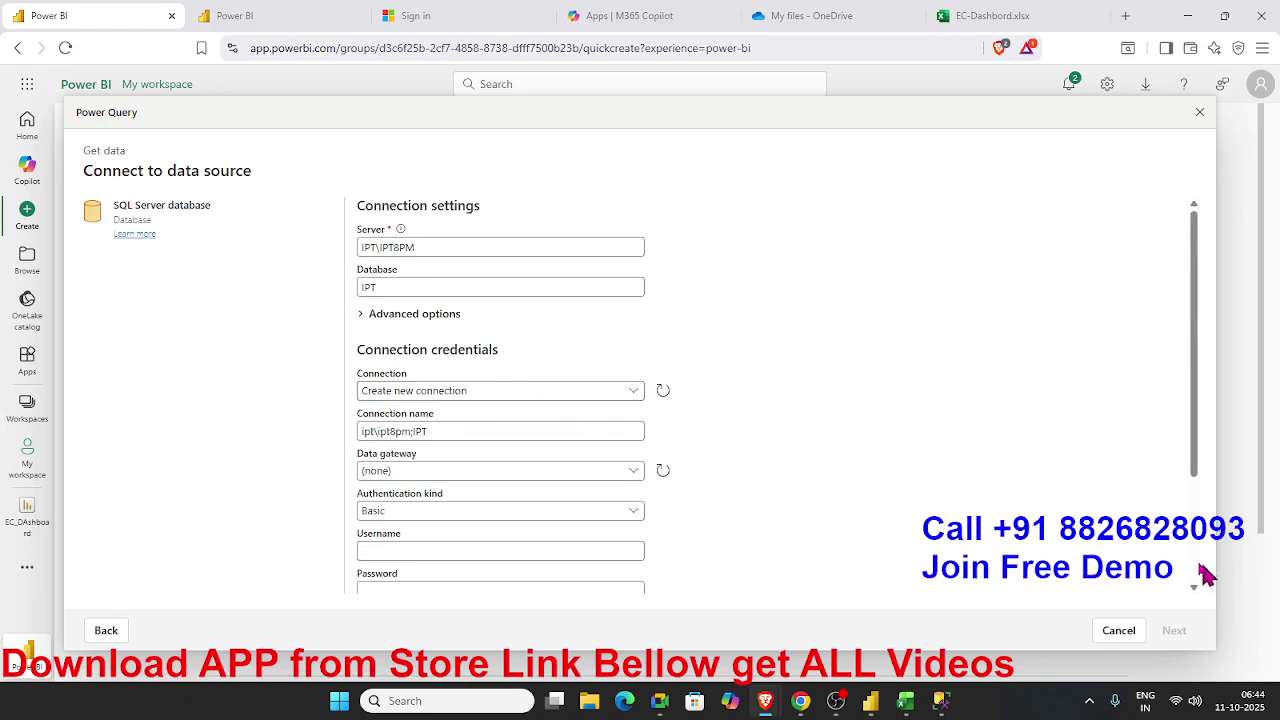
{"action": "left_click", "coordinate": [1119, 630]}
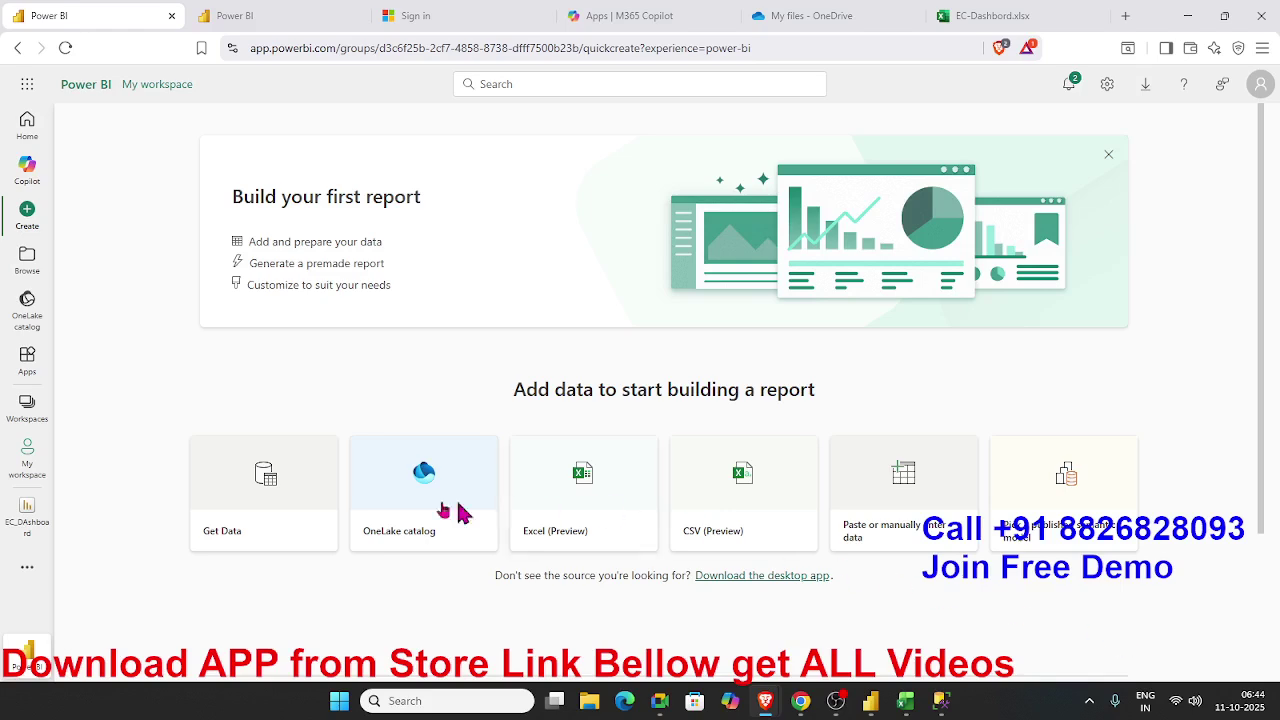
Reopen Get Data and browse the complete list of new data sources, returning to its beginning
{"action": "left_click", "coordinate": [240, 517]}
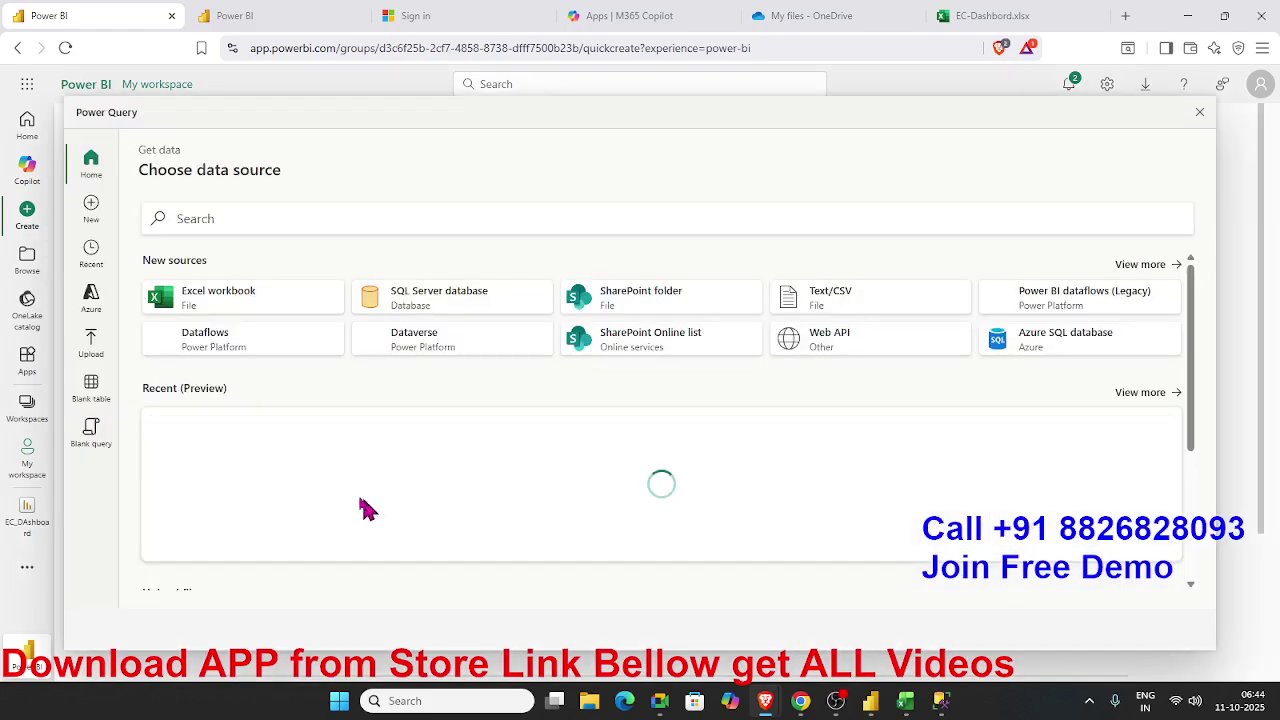
{"action": "left_click", "coordinate": [91, 214]}
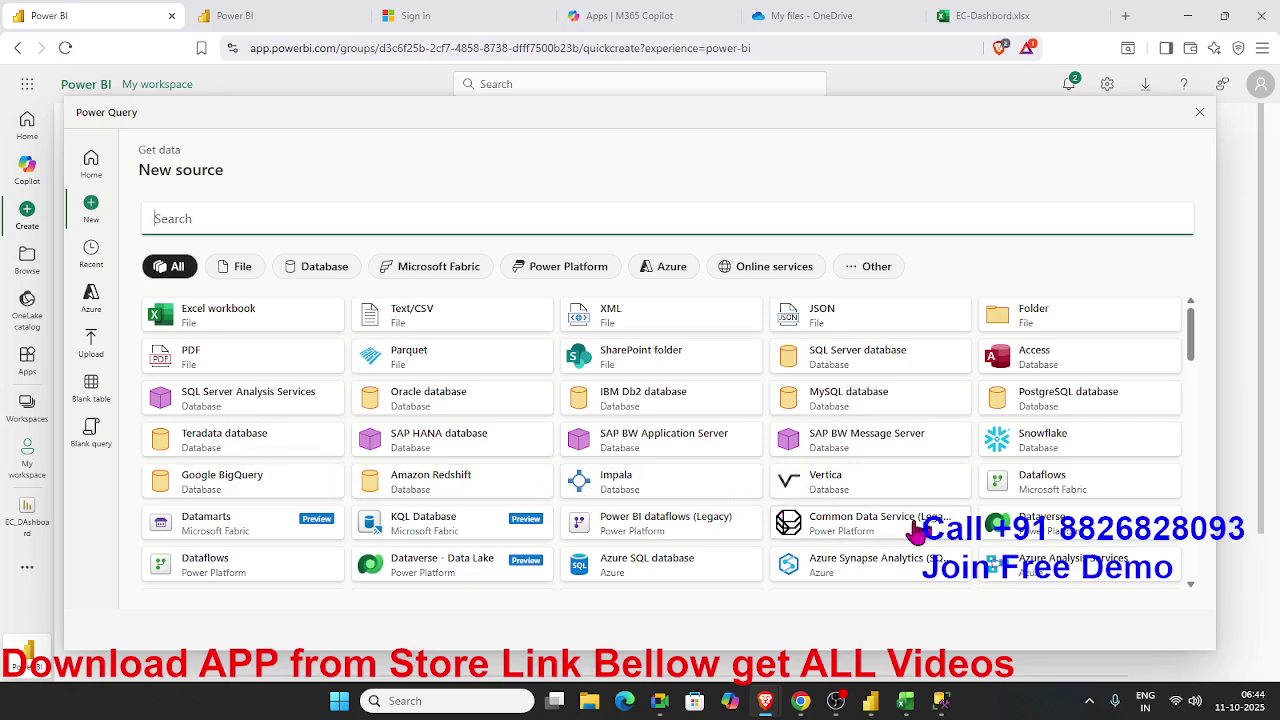
{"action": "scroll", "coordinate": [915, 582], "scroll_direction": "down", "scroll_amount": 2}
{"action": "scroll", "coordinate": [915, 580], "scroll_direction": "down", "scroll_amount": 3}
{"action": "scroll", "coordinate": [955, 545], "scroll_direction": "up", "scroll_amount": 5}
{"action": "scroll", "coordinate": [955, 553], "scroll_direction": "down", "scroll_amount": 6}
{"action": "scroll", "coordinate": [955, 553], "scroll_direction": "down", "scroll_amount": 6}
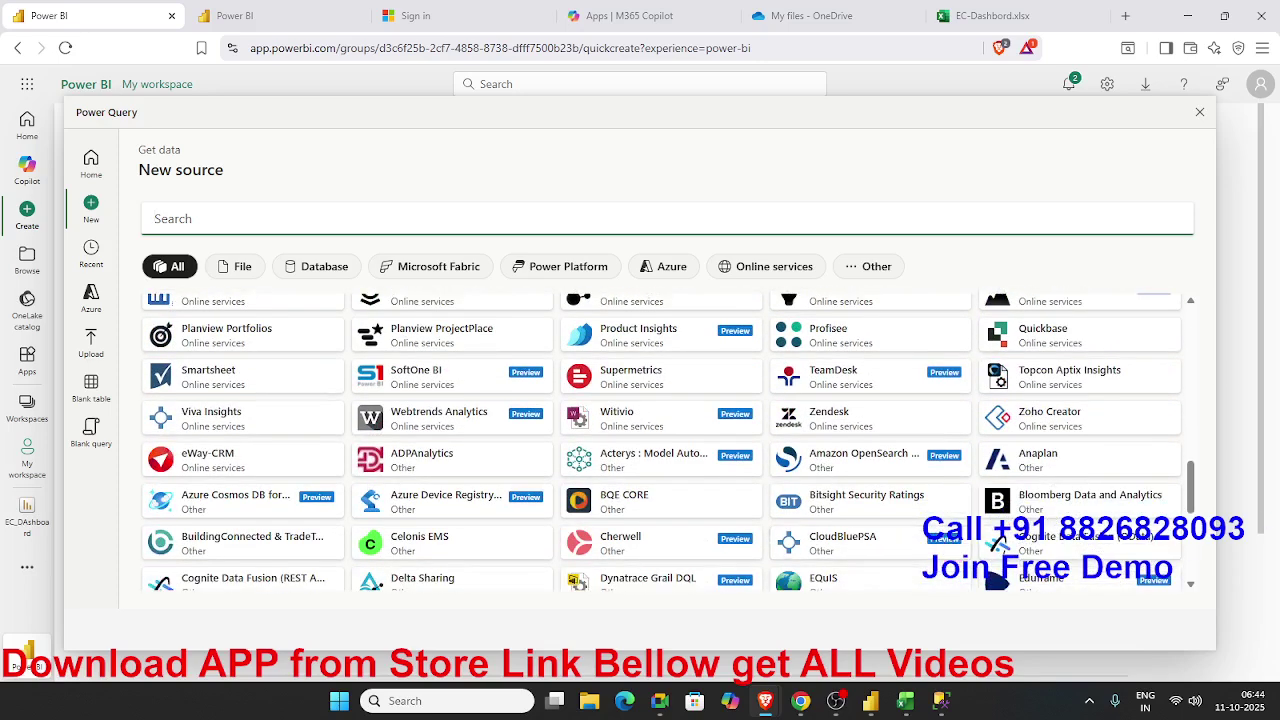
{"action": "left_click", "coordinate": [801, 701]}
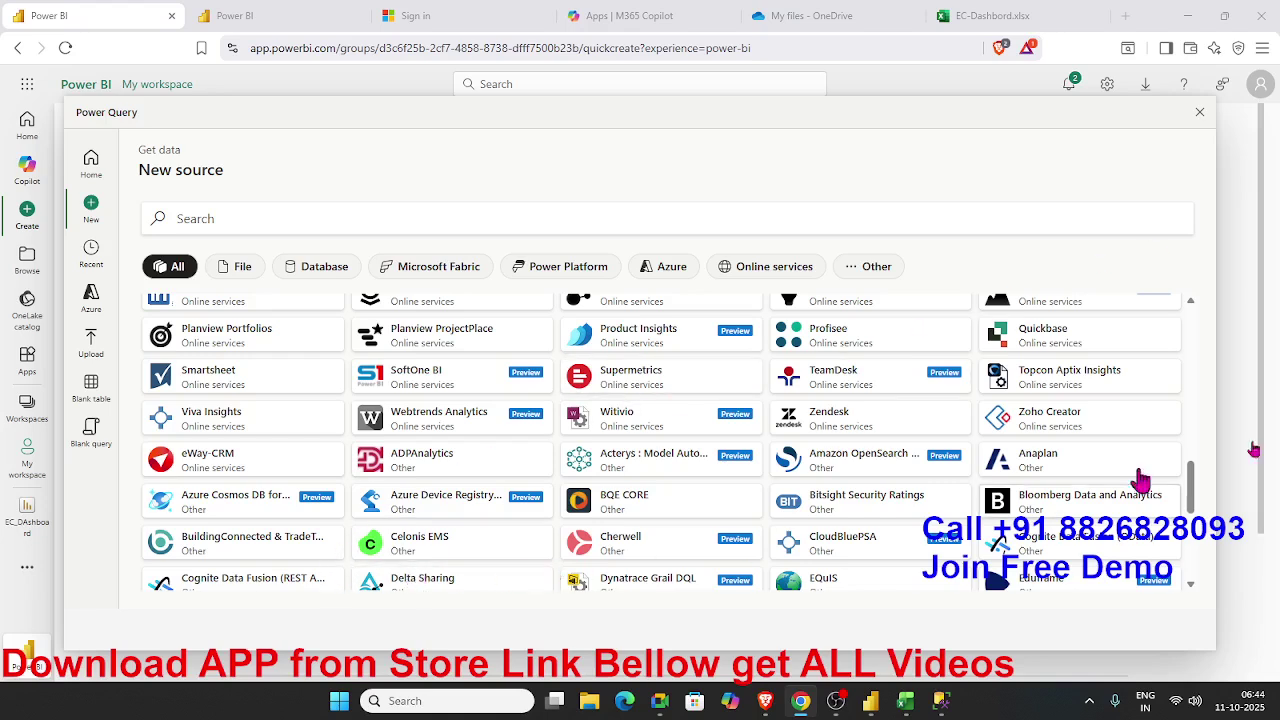
{"action": "left_click_drag", "start_coordinate": [1190, 485], "coordinate": [1193, 320]}
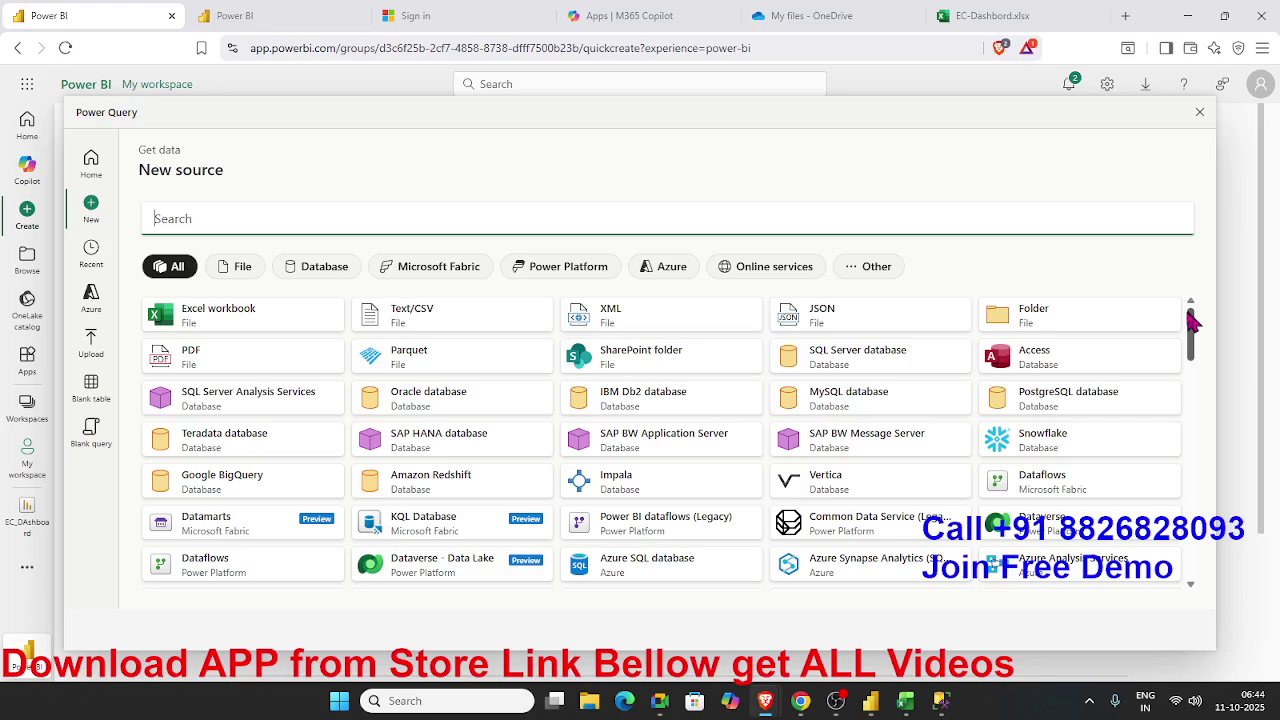
Search the new data sources for "wns" and replace the search term with "aws"
{"action": "type", "text": "w"}
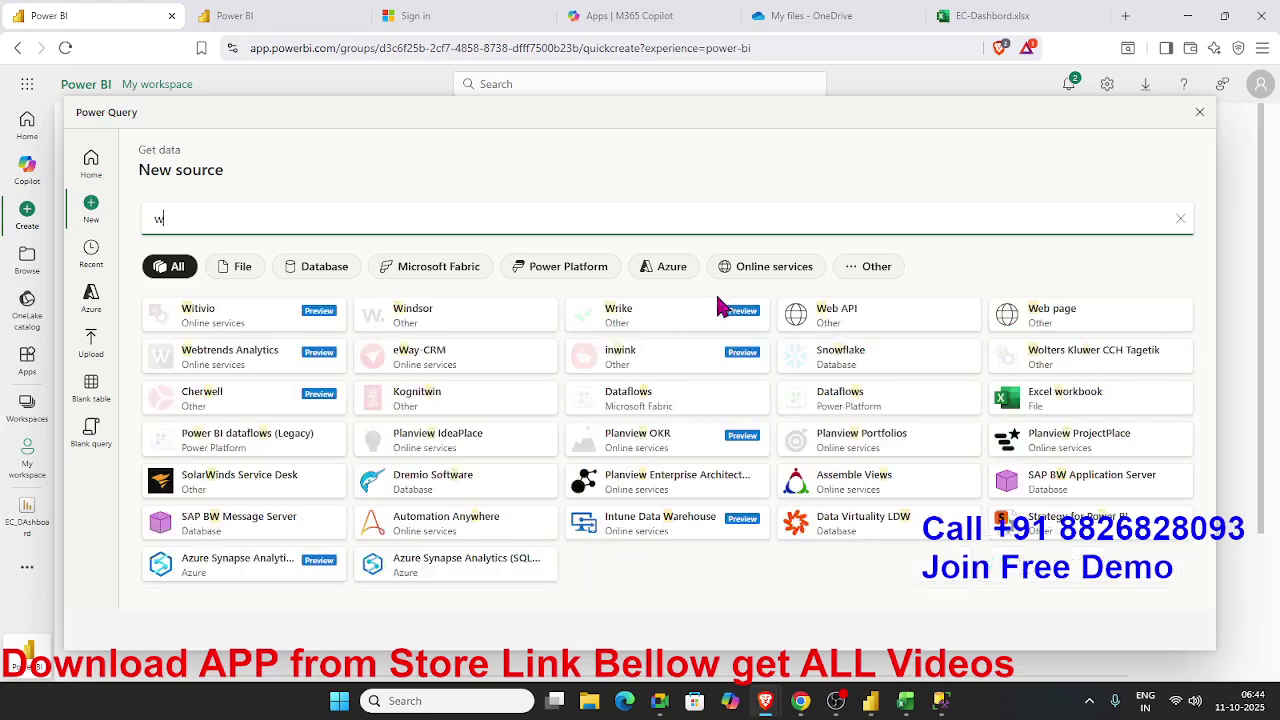
{"action": "type", "text": "ns"}
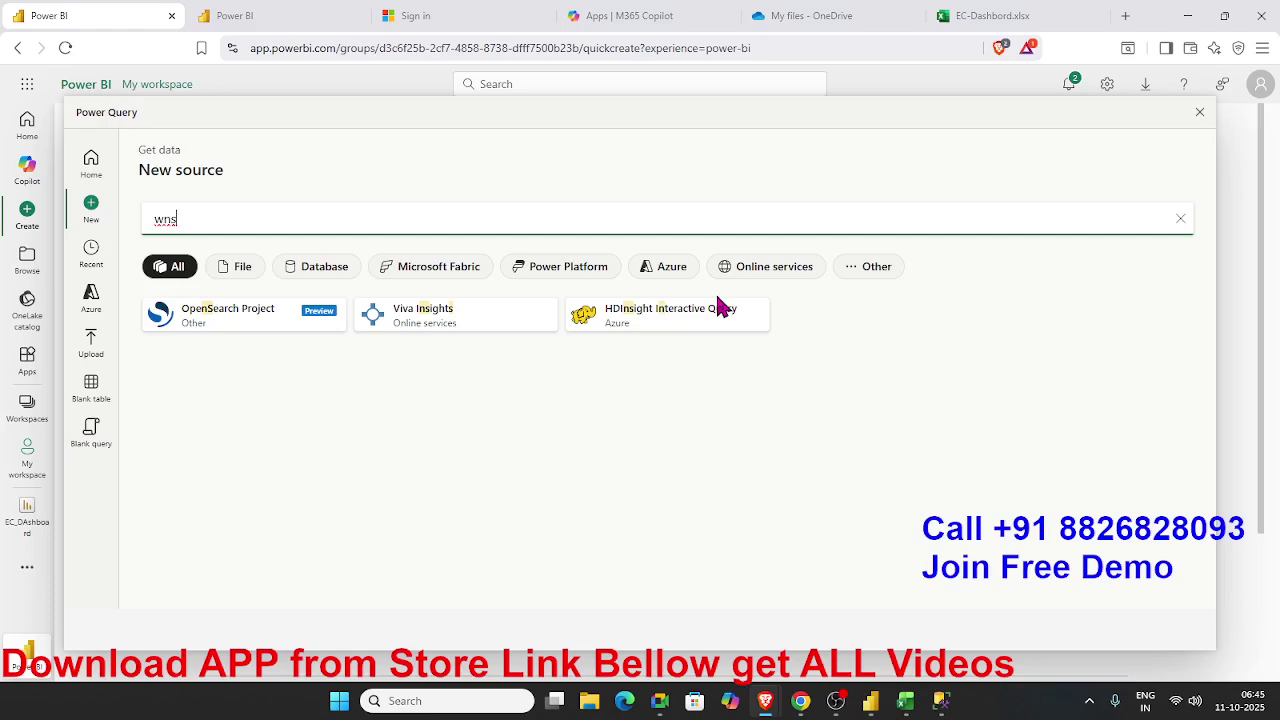
{"action": "key", "text": "BackSpace"}
{"action": "key", "text": "BackSpace"}
{"action": "key", "text": "BackSpace"}
{"action": "type", "text": "a"}
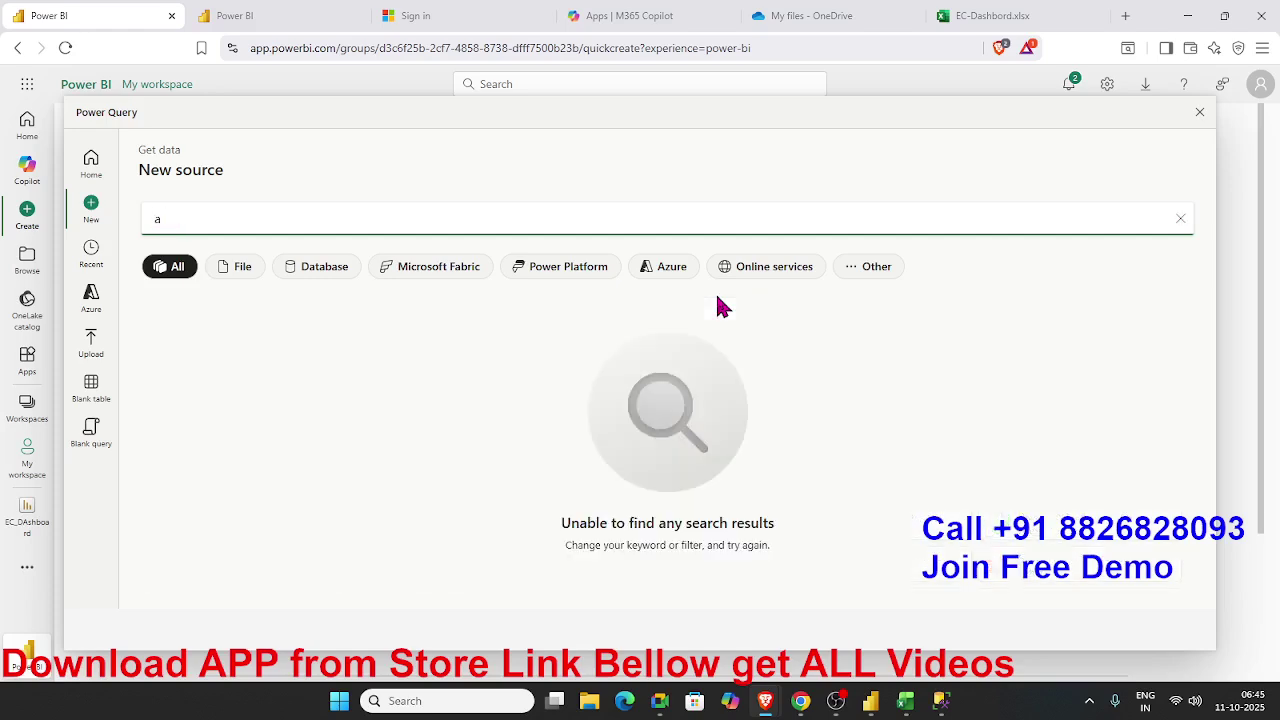
{"action": "type", "text": "ws"}
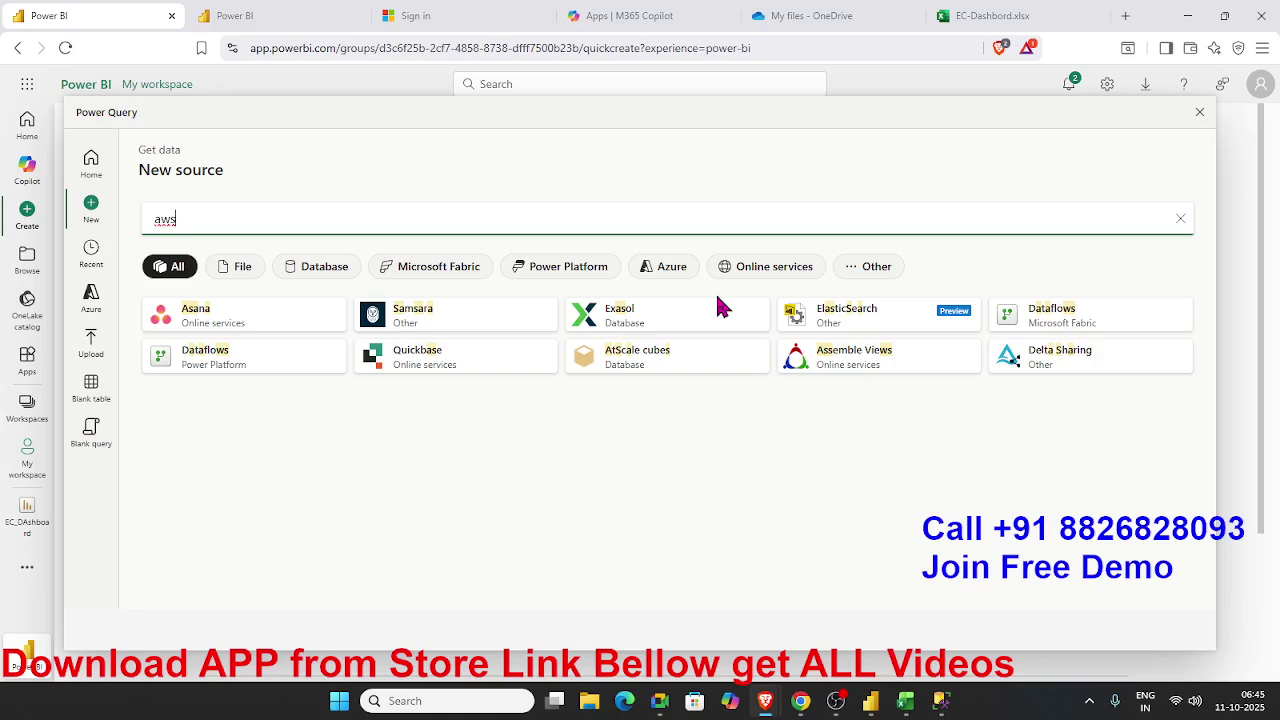
Search the new data sources for "qui" in place of the current search term
{"action": "key", "text": "BackSpace"}
{"action": "key", "text": "BackSpace"}
{"action": "key", "text": "BackSpace"}
{"action": "type", "text": "qui"}
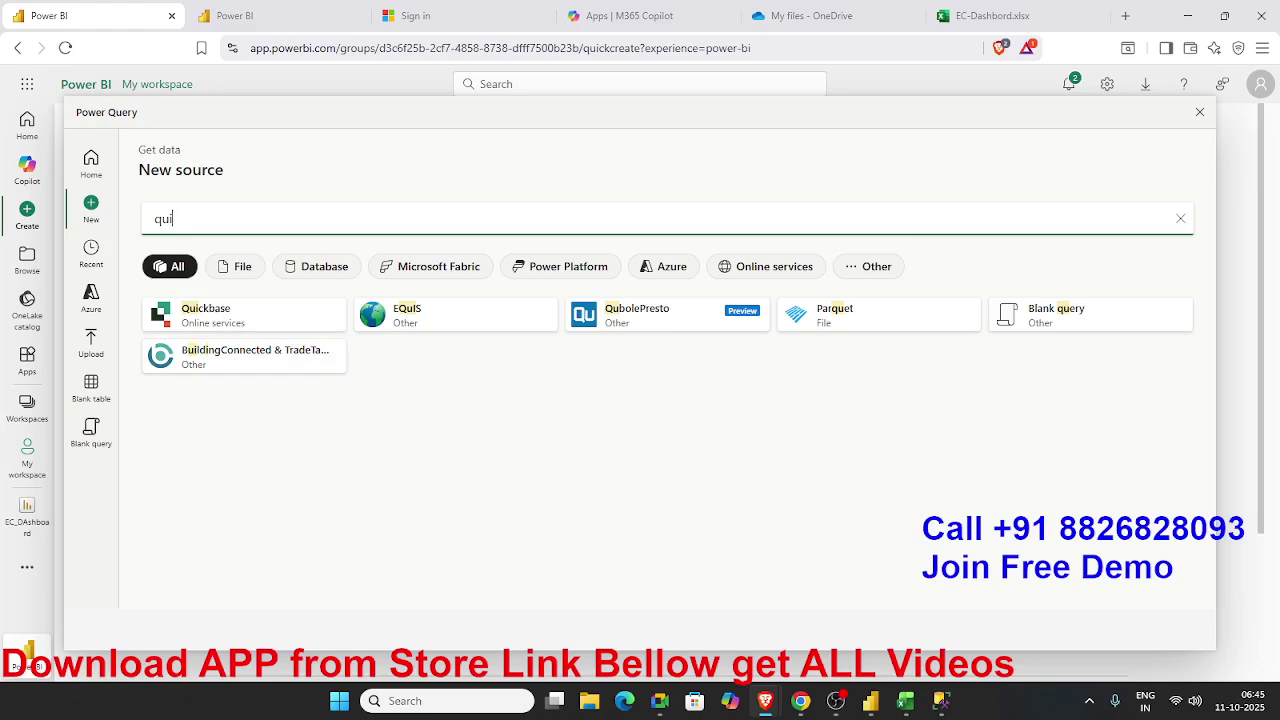
{"action": "key", "text": "alt+Tab"}
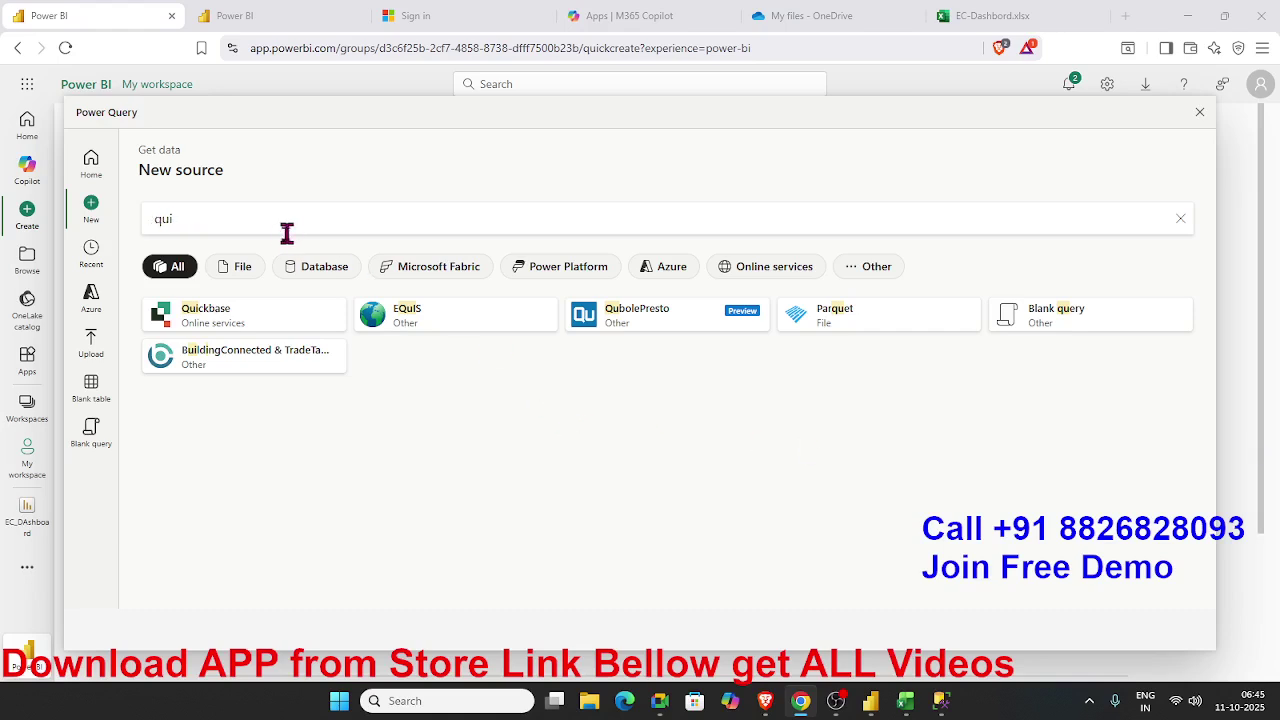
Search the new data sources for "we" and open the Web API connection settings
{"action": "left_click_drag", "start_coordinate": [223, 217], "coordinate": [60, 195]}
{"action": "type", "text": "we"}
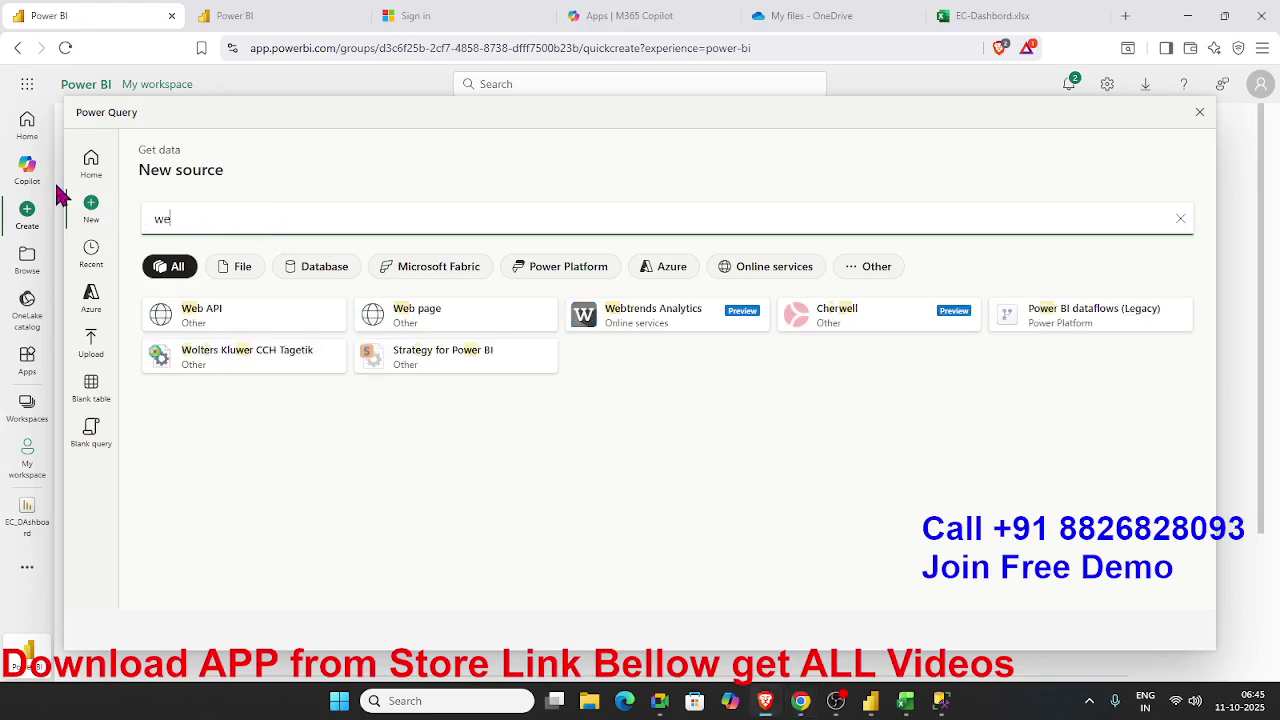
{"action": "left_click", "coordinate": [190, 334]}
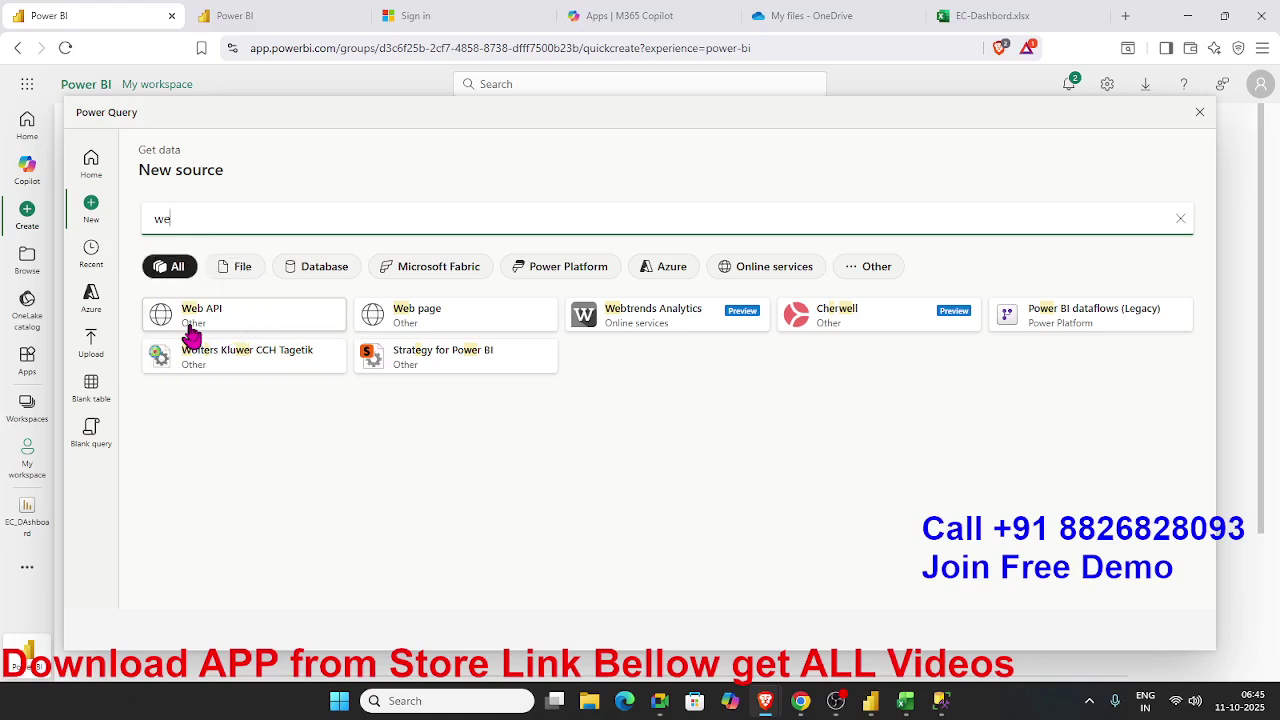
{"action": "left_click", "coordinate": [298, 330]}
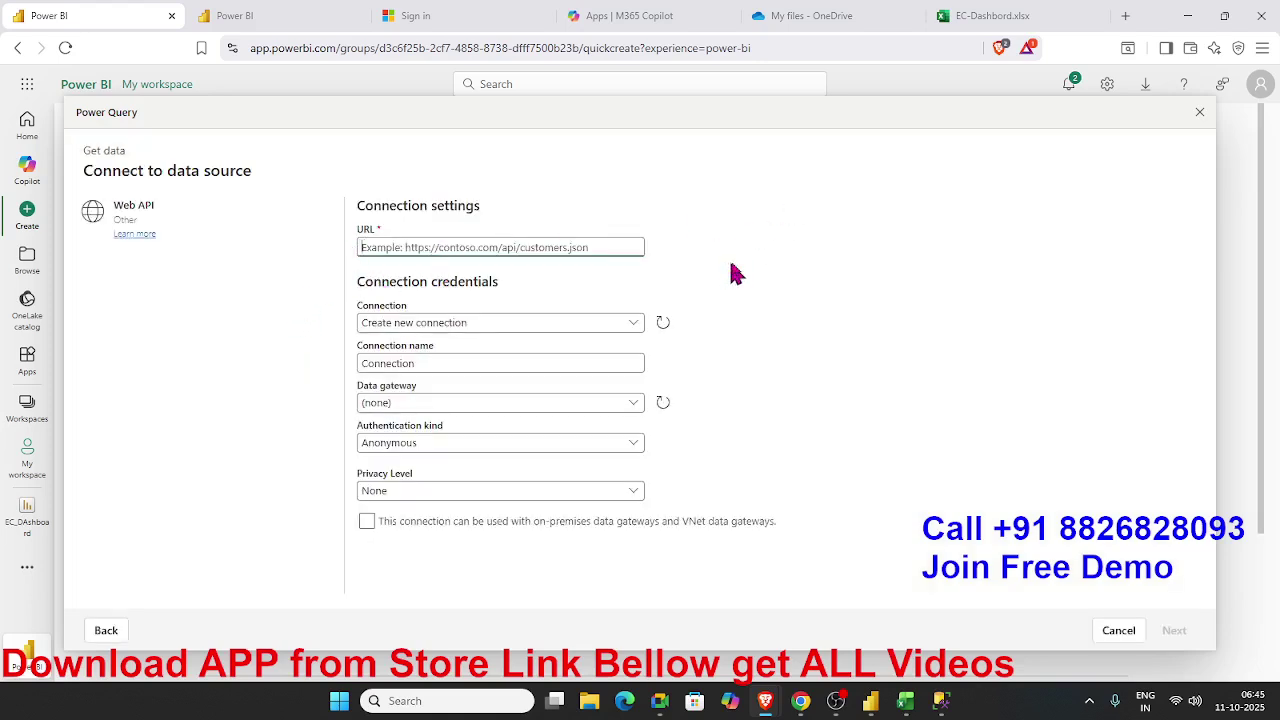
Switch to the EC-Dashbord.xlsx workbook and change its sharing link to work for Anyone, applying the setting to copy the link
{"action": "left_click", "coordinate": [1040, 16]}
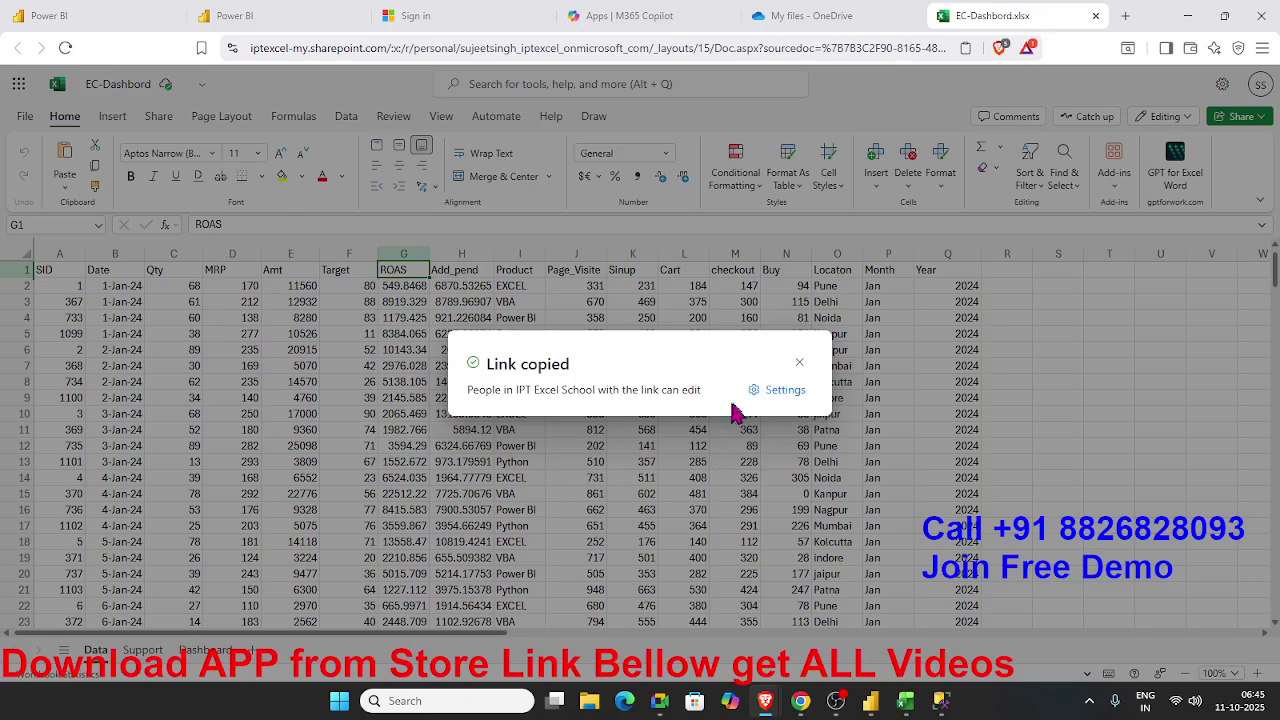
{"action": "left_click", "coordinate": [775, 390]}
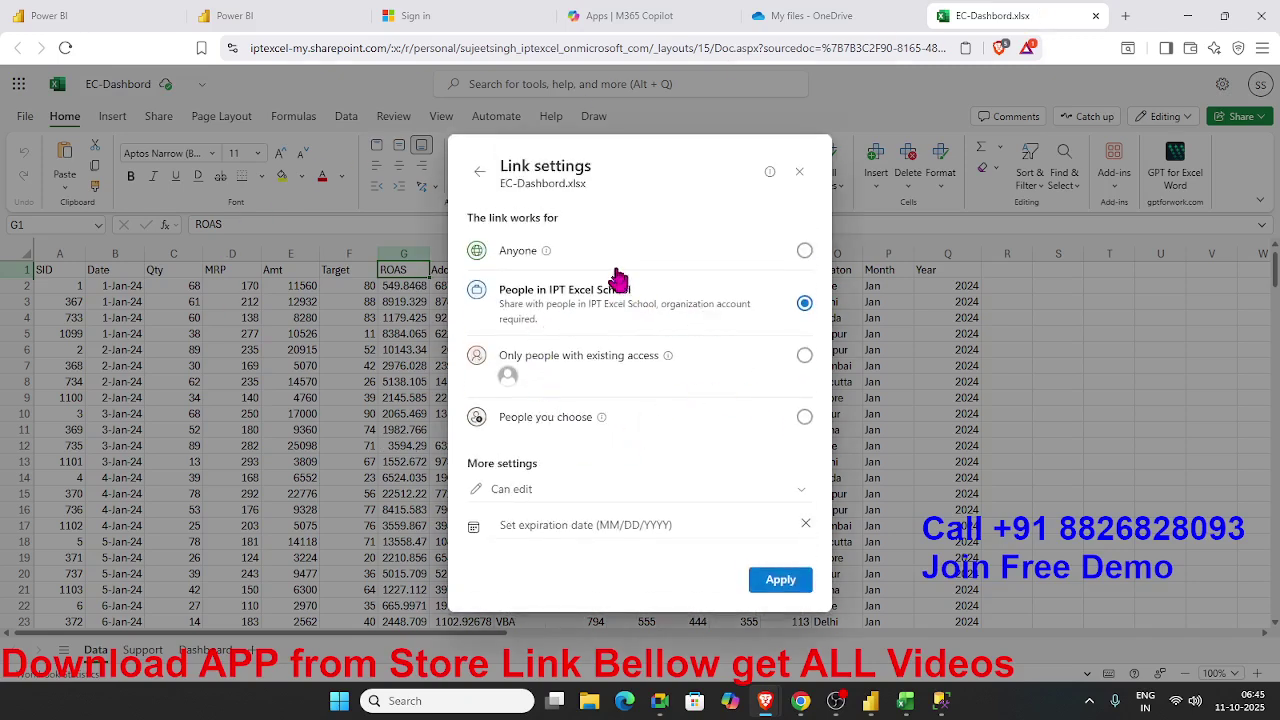
{"action": "left_click", "coordinate": [804, 252]}
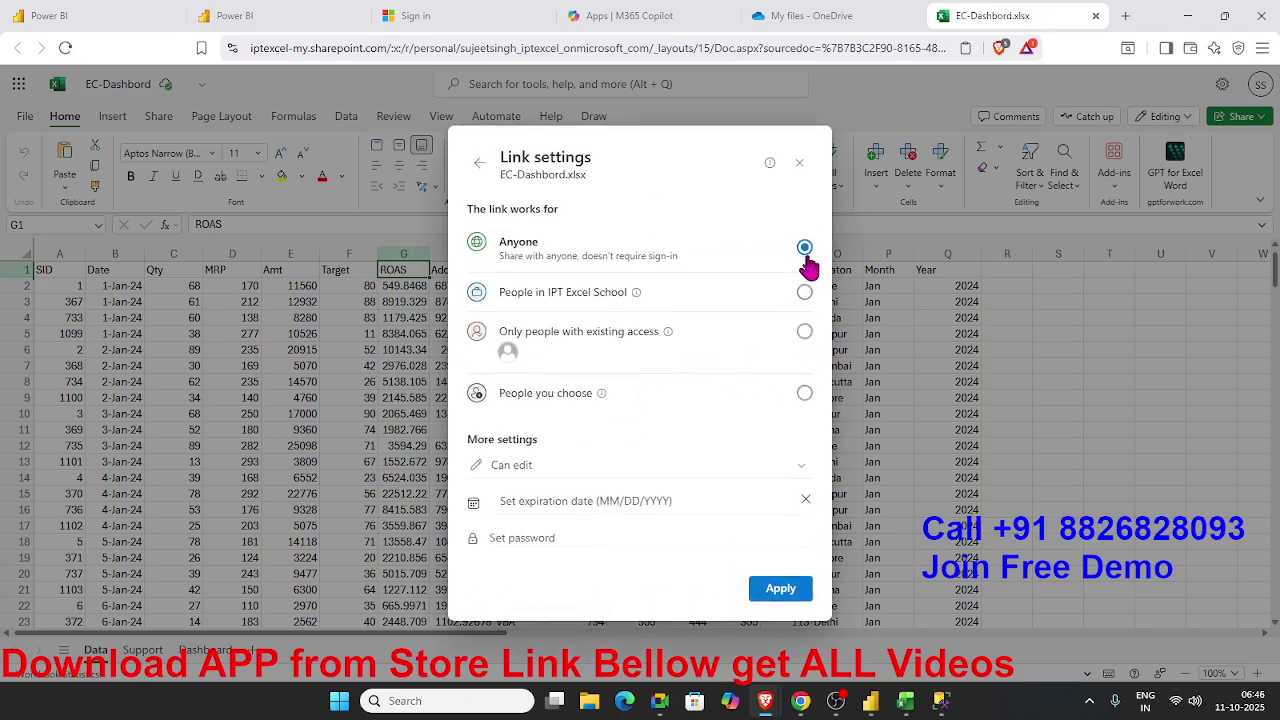
{"action": "left_click", "coordinate": [779, 592]}
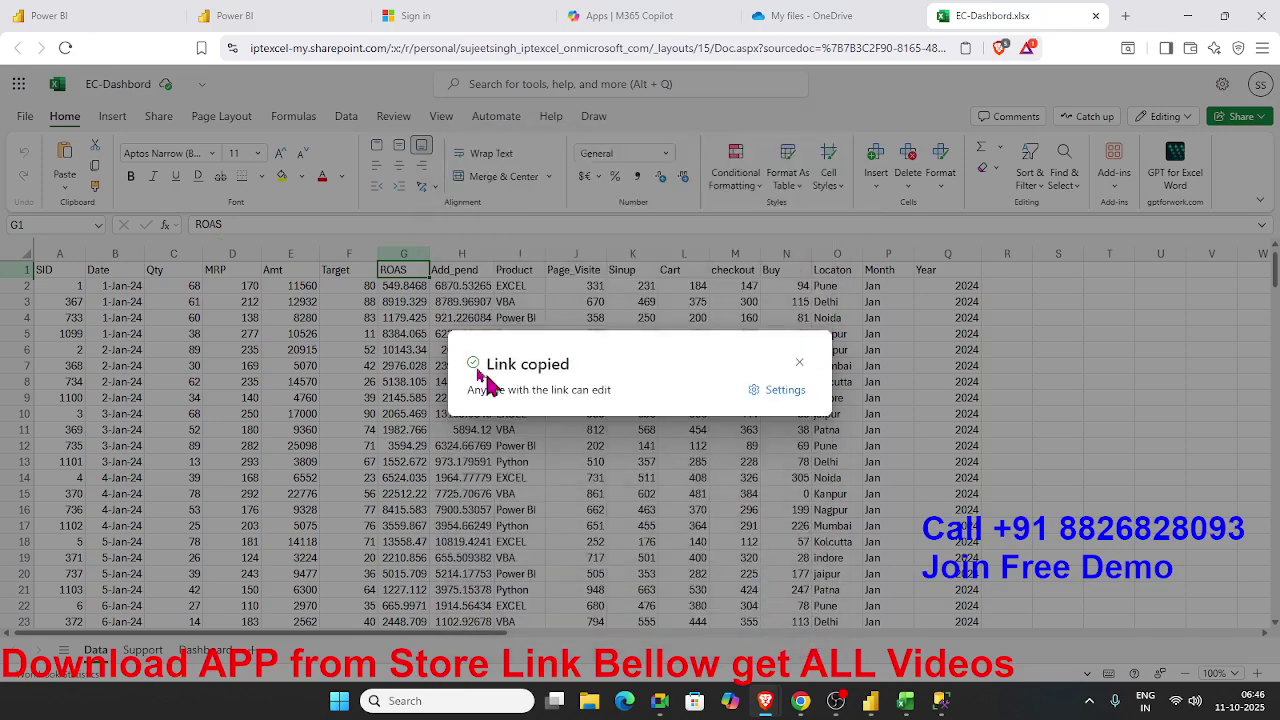
Return to the Power BI Web API connection, try to connect with the copied workbook link as the URL, and cancel
{"action": "left_click", "coordinate": [829, 24]}
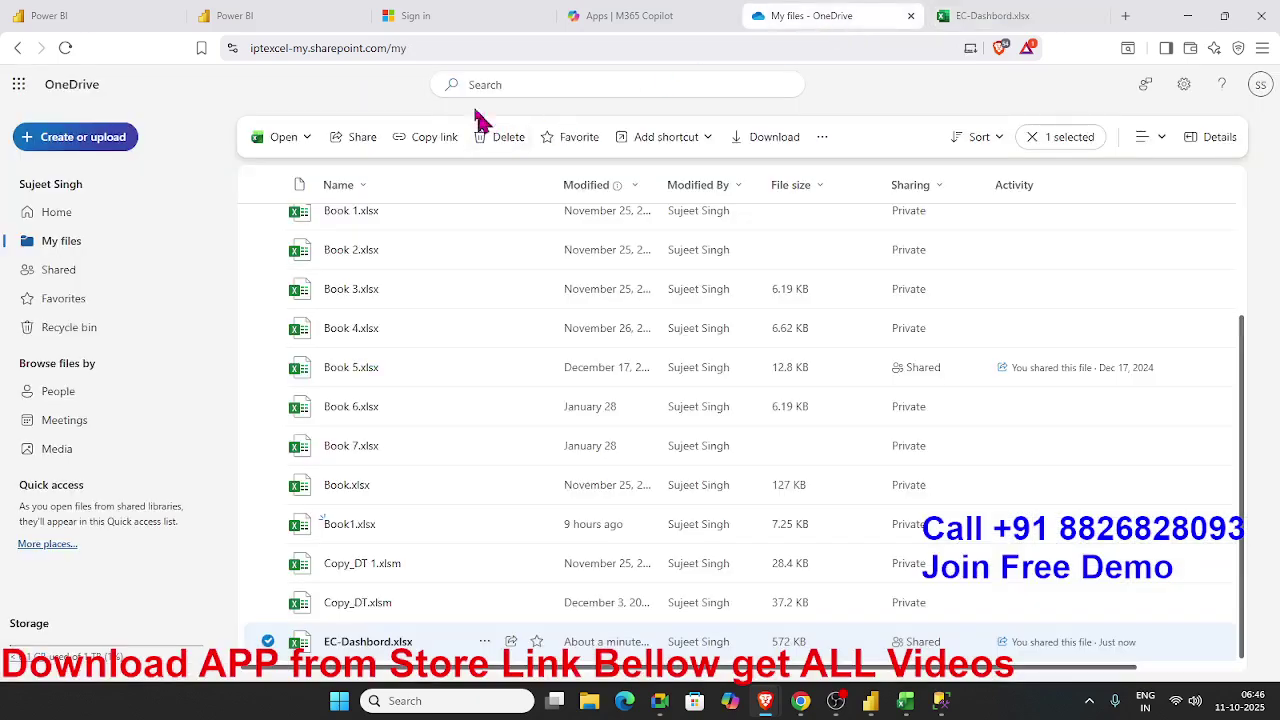
{"action": "left_click", "coordinate": [268, 27]}
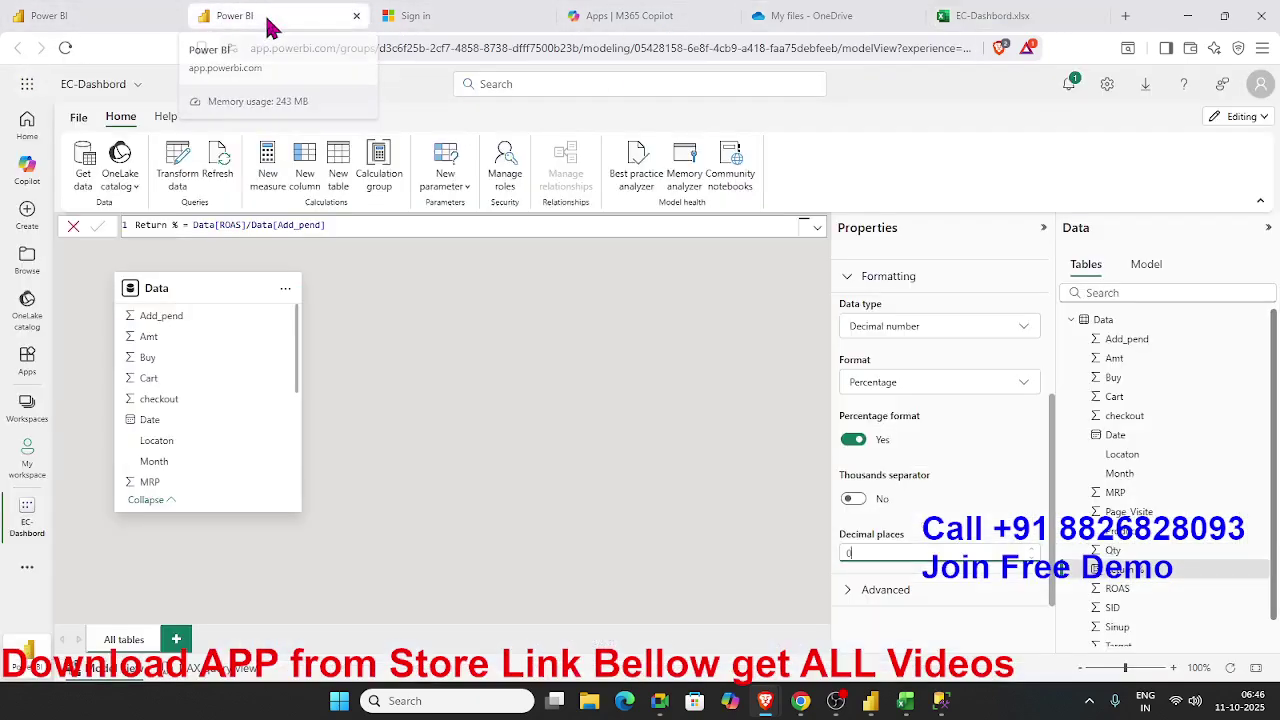
{"action": "left_click", "coordinate": [130, 22]}
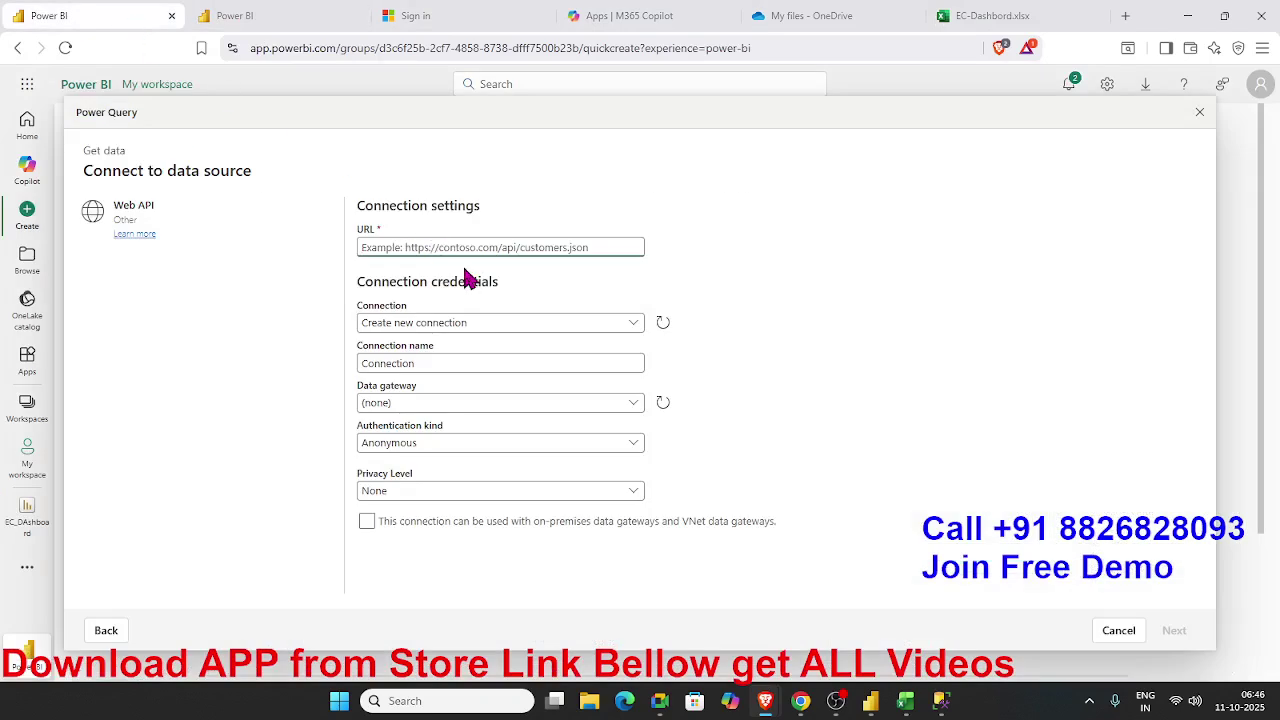
{"action": "key", "text": "ctrl+v"}
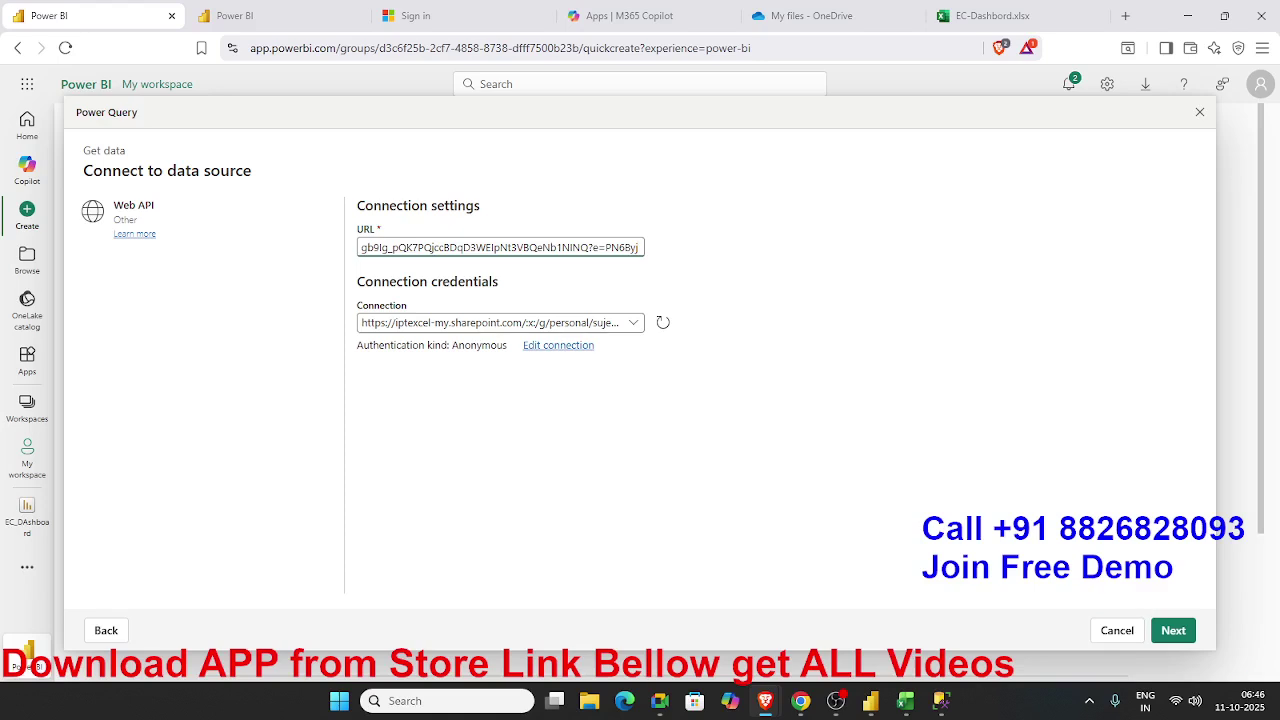
{"action": "left_click", "coordinate": [1168, 632]}
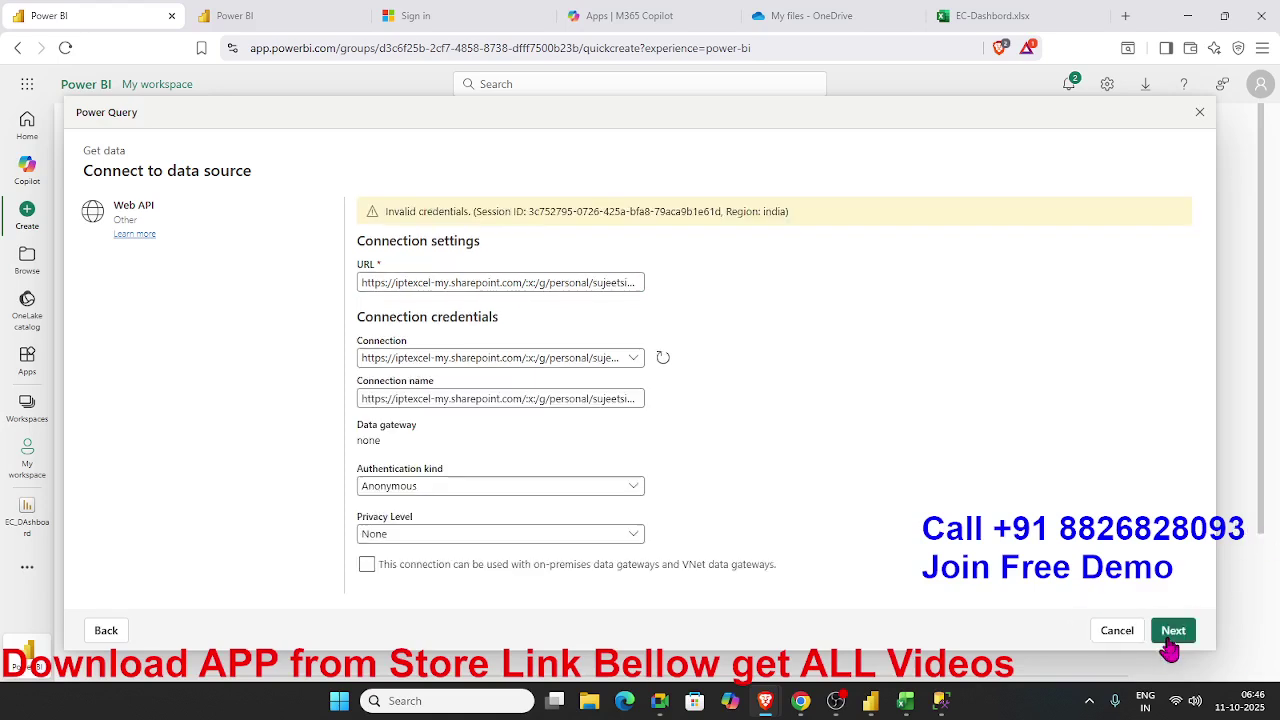
{"action": "left_click", "coordinate": [1117, 631]}
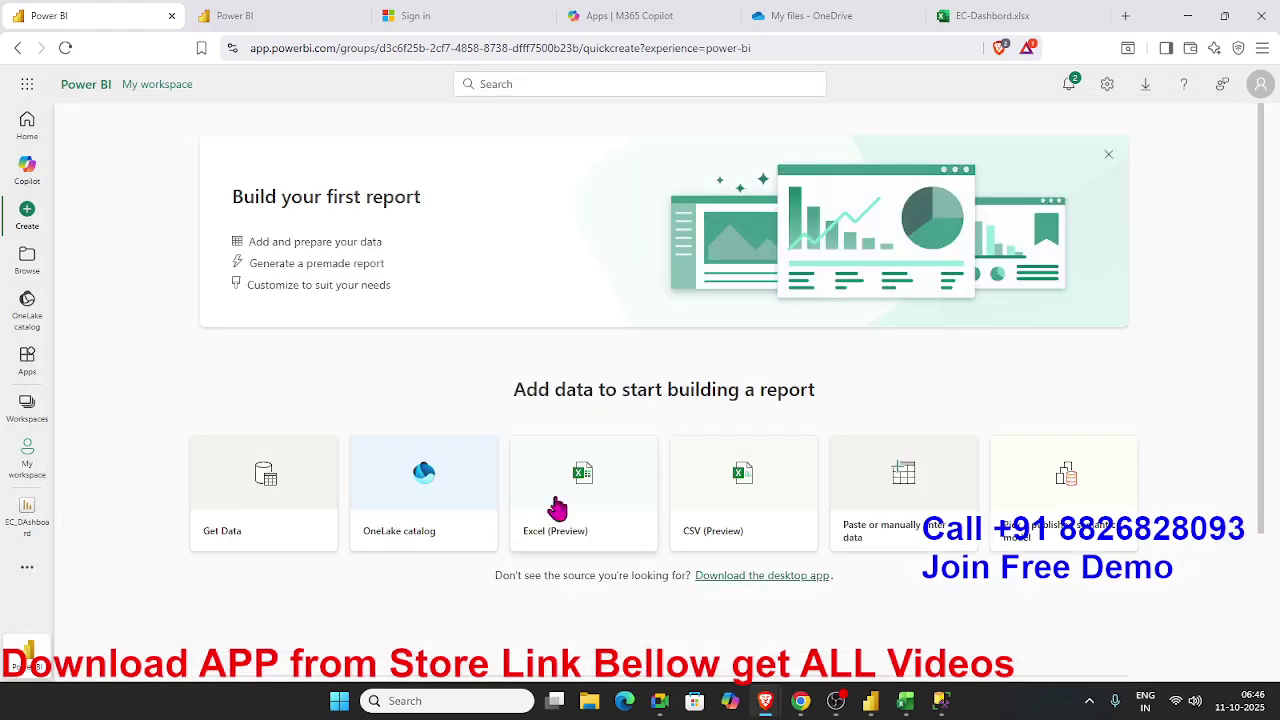
Reopen Get Data, find the Web page source with "we", and try to connect it to the copied workbook link
{"action": "left_click", "coordinate": [300, 508]}
{"action": "left_click", "coordinate": [204, 222]}
{"action": "type", "text": "we"}
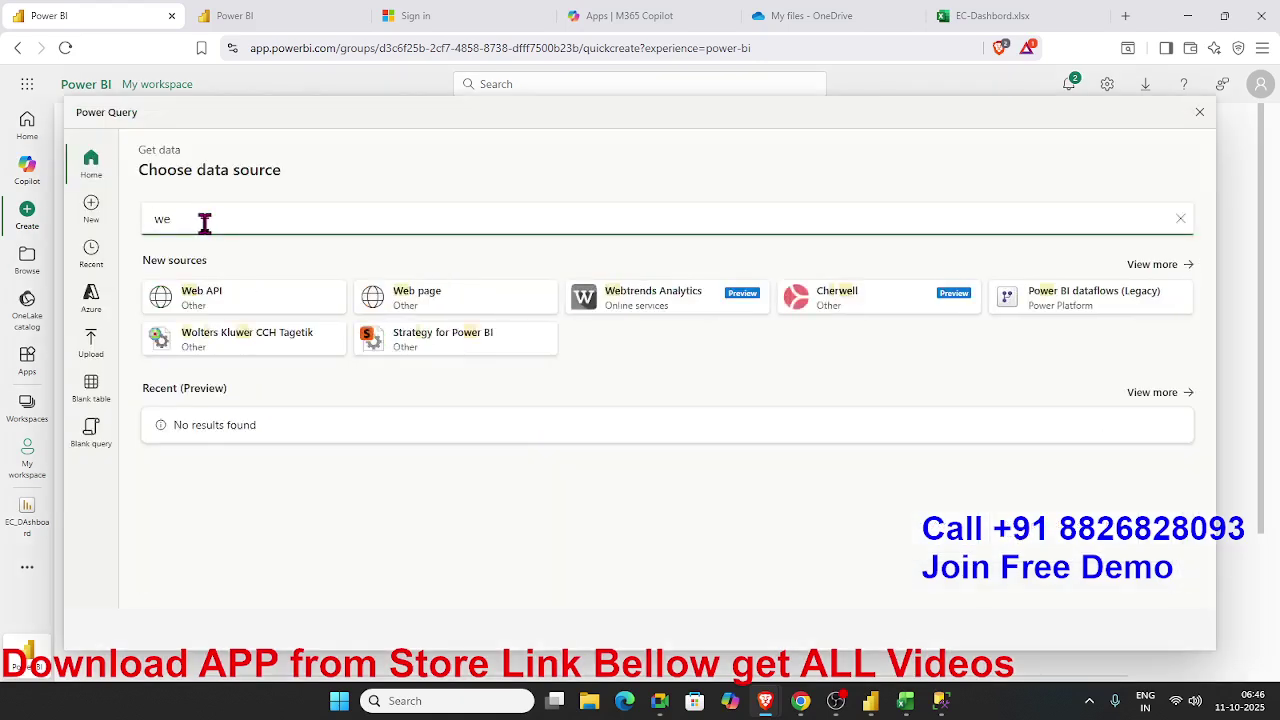
{"action": "left_click", "coordinate": [394, 306]}
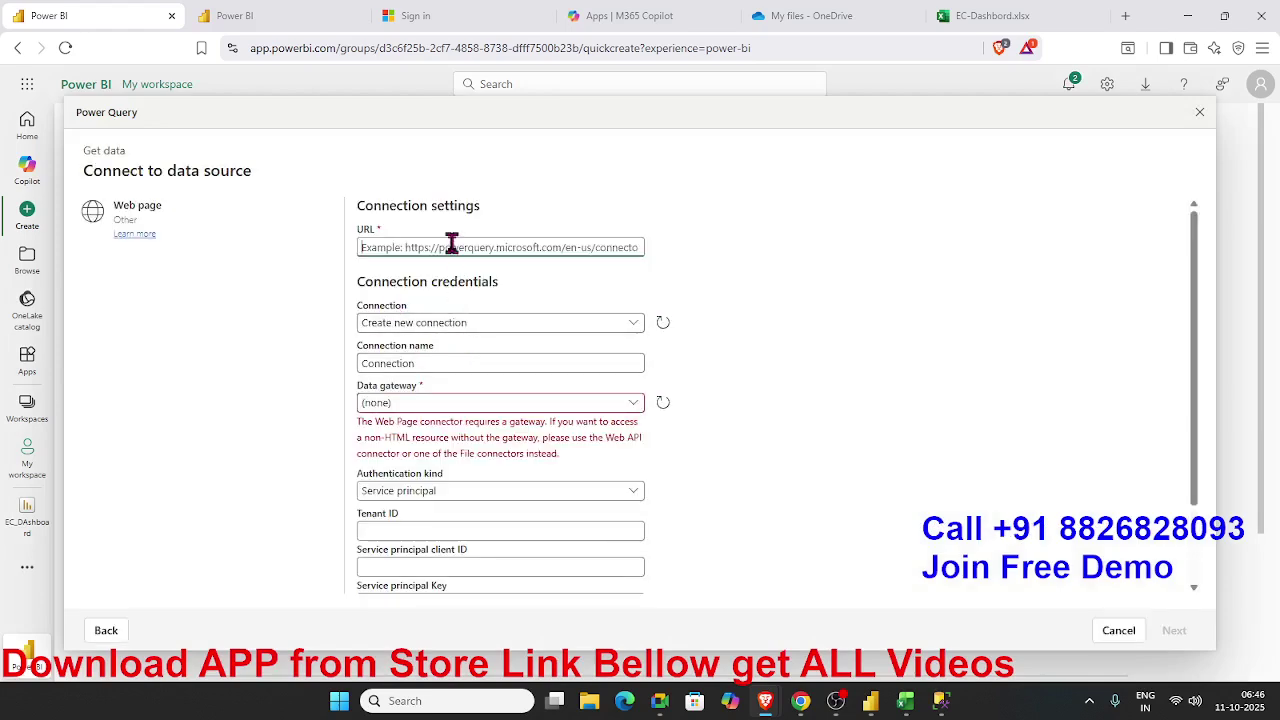
{"action": "key", "text": "ctrl+v"}
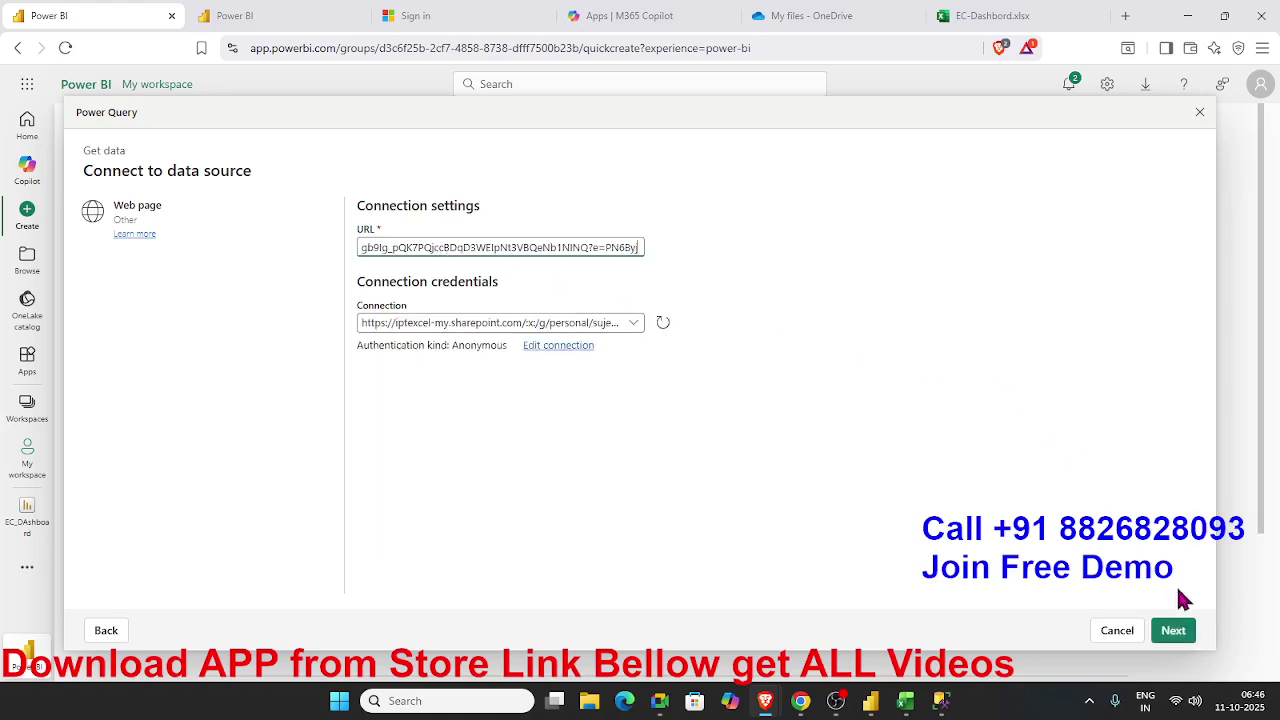
{"action": "left_click", "coordinate": [1173, 631]}
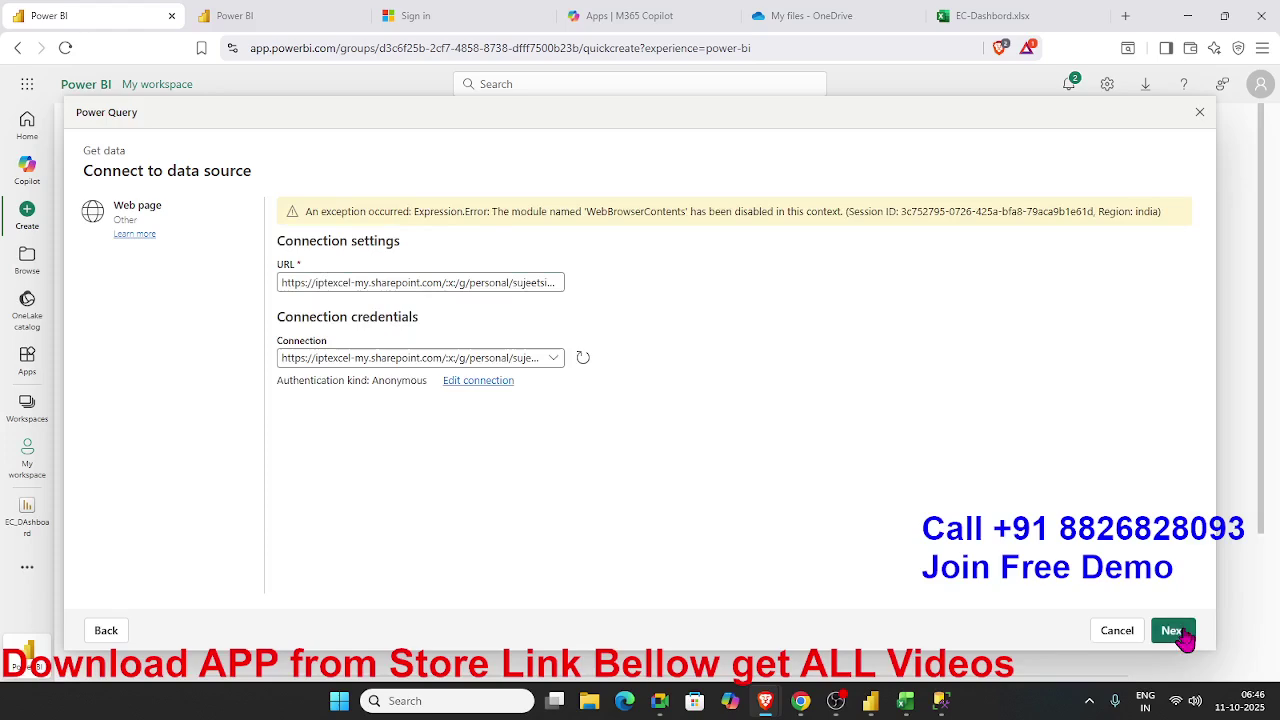
{"action": "left_click", "coordinate": [1182, 641]}
Examine the connection error text and the connection's editable credentials, and cancel the Web page connection
{"action": "double_click", "coordinate": [620, 211]}
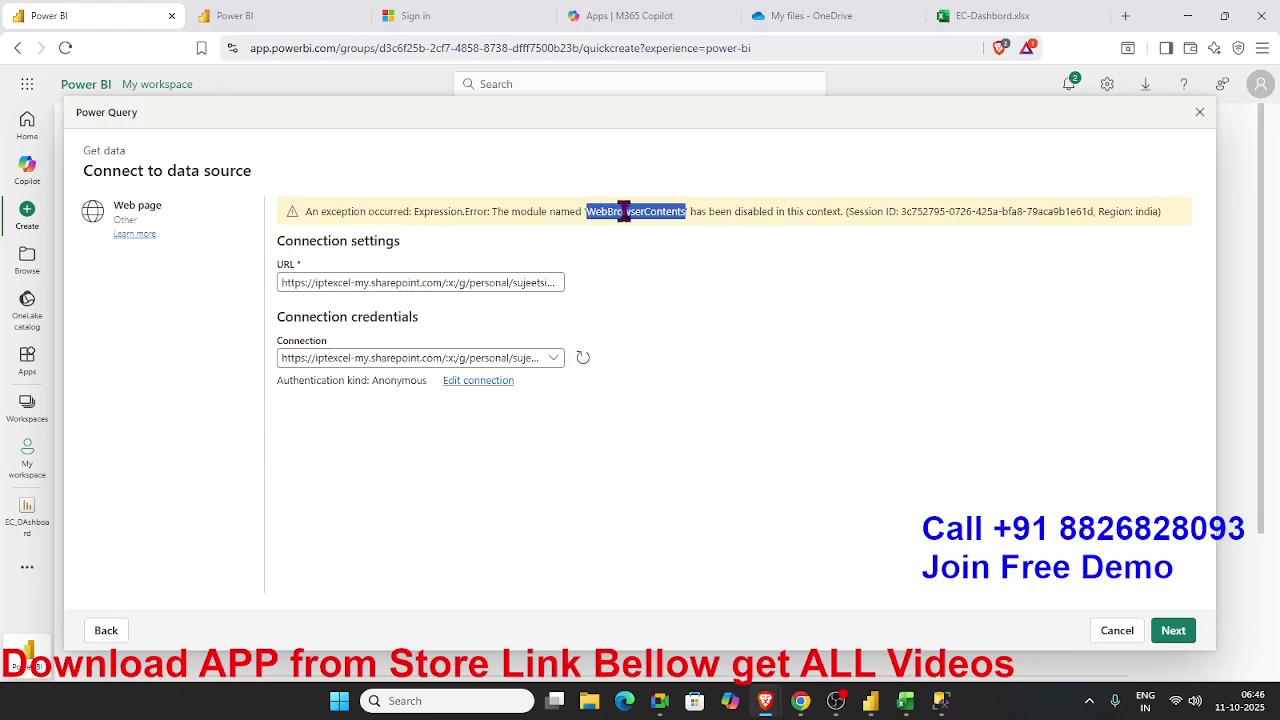
{"action": "left_click", "coordinate": [757, 211]}
{"action": "double_click", "coordinate": [822, 211]}
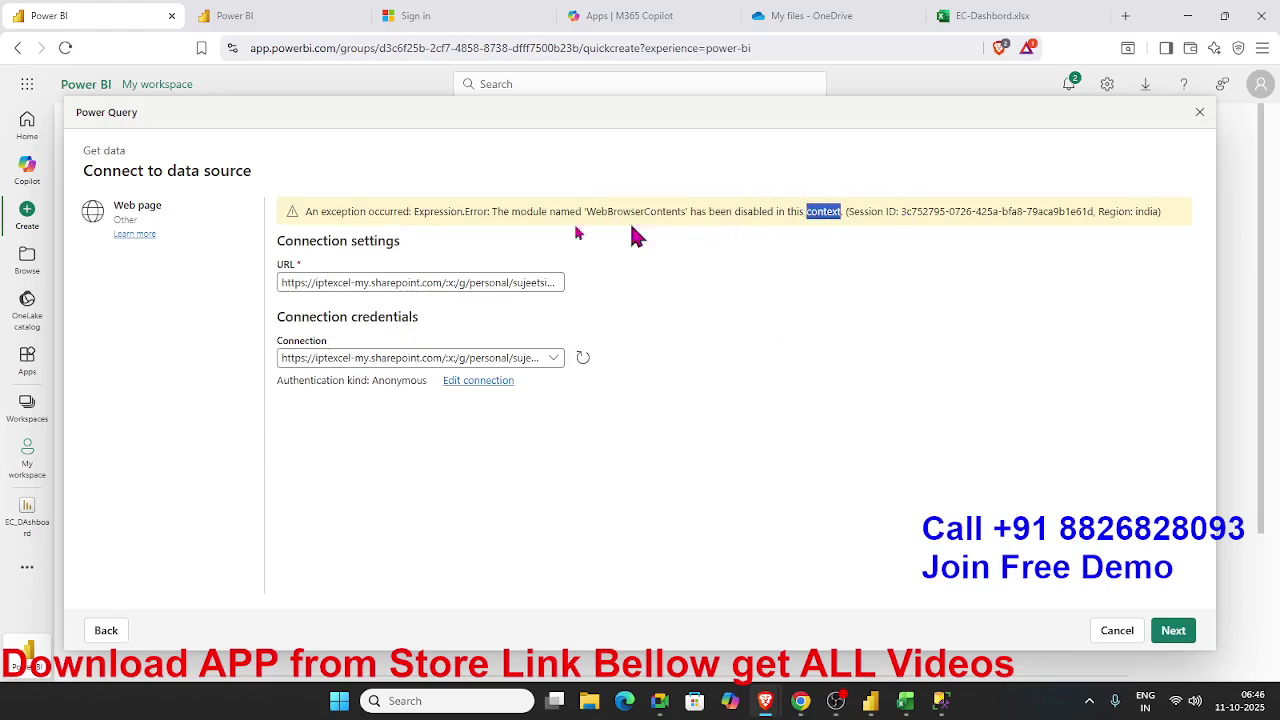
{"action": "left_click", "coordinate": [474, 384]}
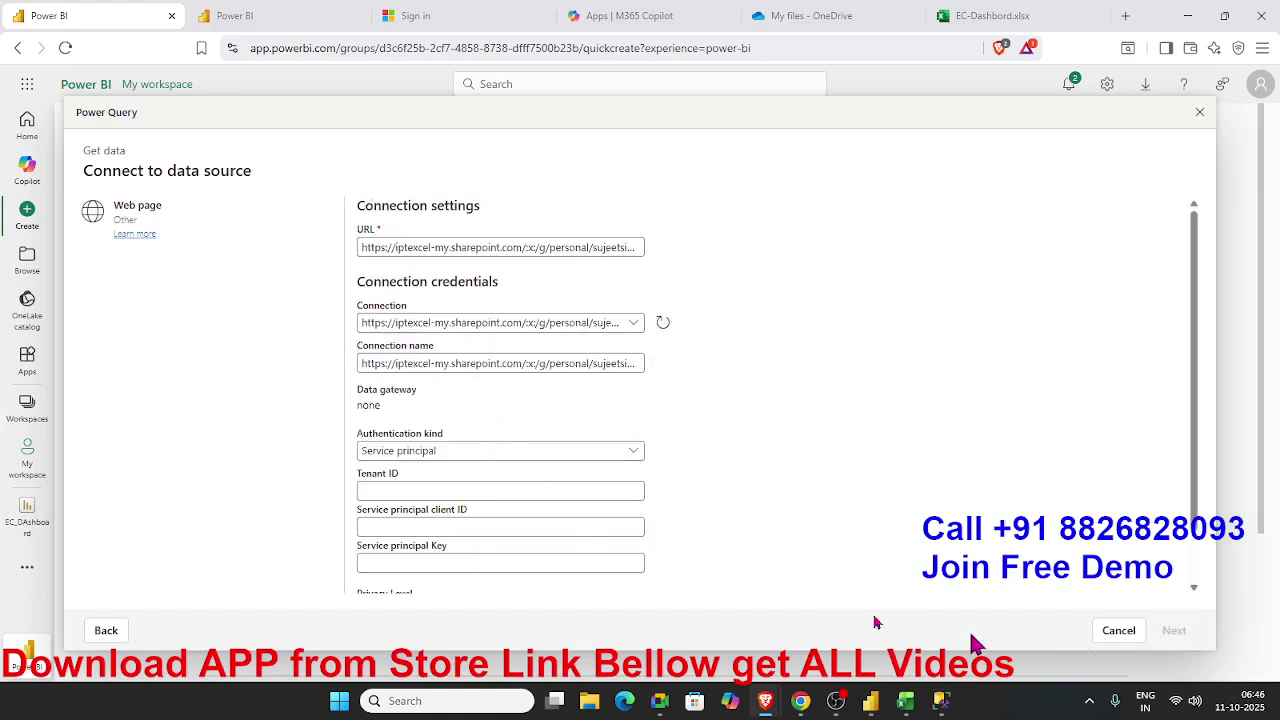
{"action": "left_click", "coordinate": [1112, 631]}
Reopen Get Data and display the full list of new sources
{"action": "left_click", "coordinate": [287, 500]}
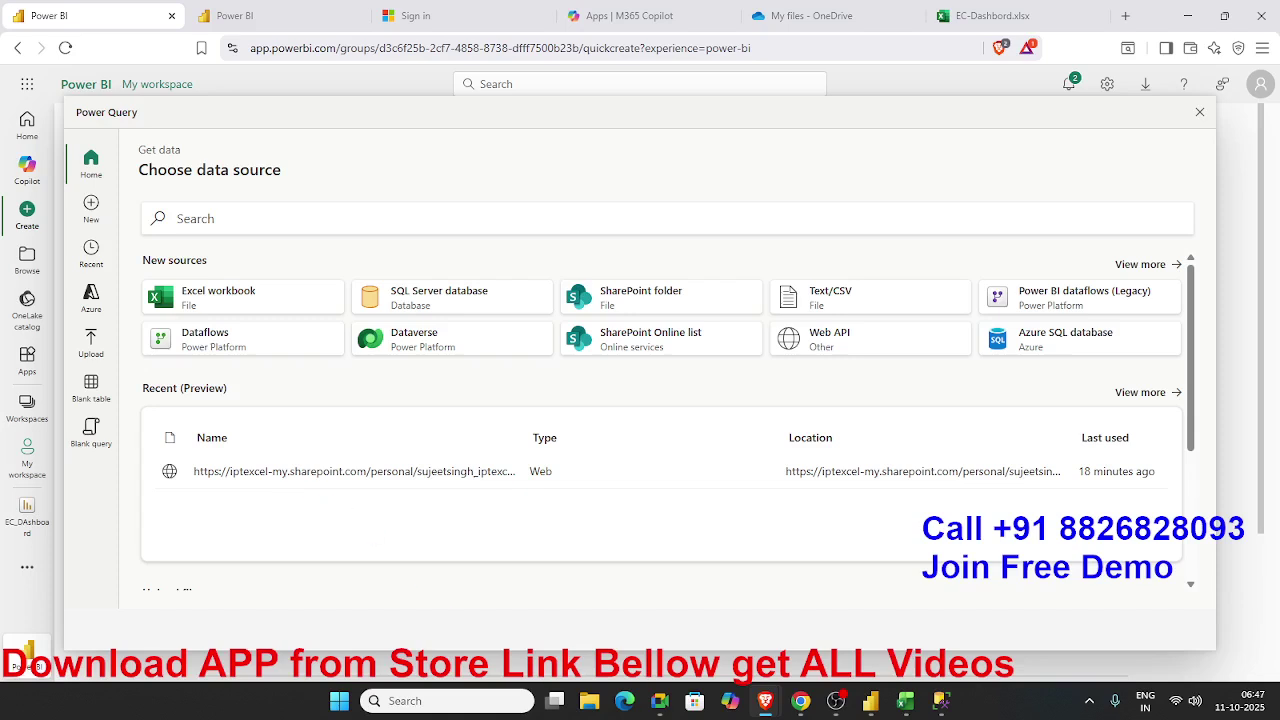
{"action": "left_click", "coordinate": [801, 701]}
{"action": "left_click", "coordinate": [93, 210]}
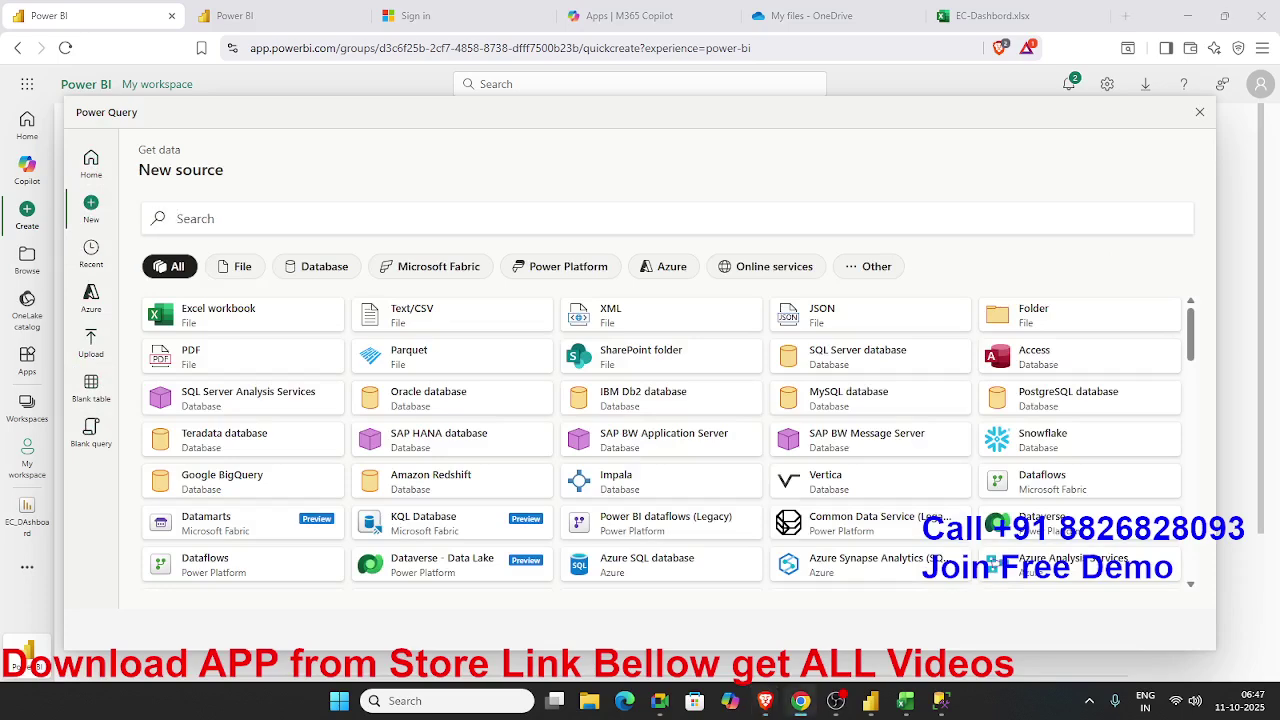
Switch to the ChatGPT answer in Chrome and examine Case 1's portal check and its example API and file links
{"action": "left_click_drag", "start_coordinate": [1279, 262], "coordinate": [717, 290]}
{"action": "left_click", "coordinate": [898, 280]}
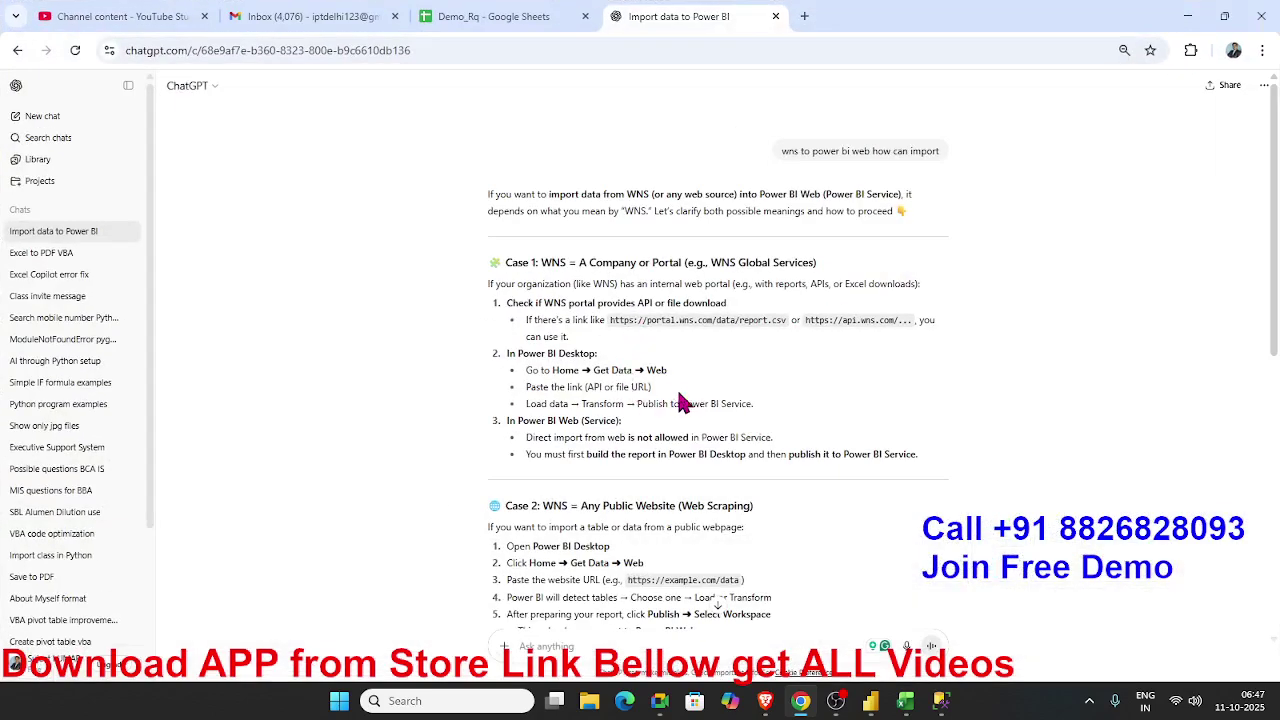
{"action": "key", "text": "ctrl+plus"}
{"action": "key", "text": "ctrl+minus"}
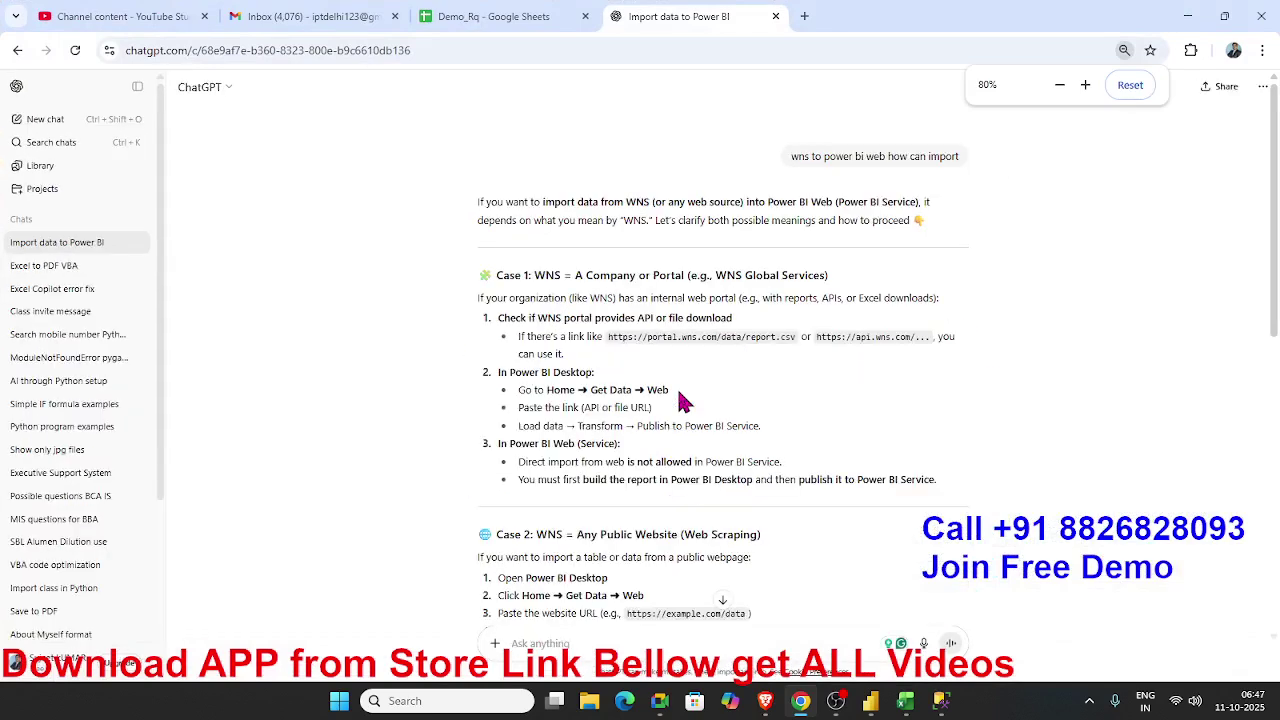
{"action": "double_click", "coordinate": [668, 276]}
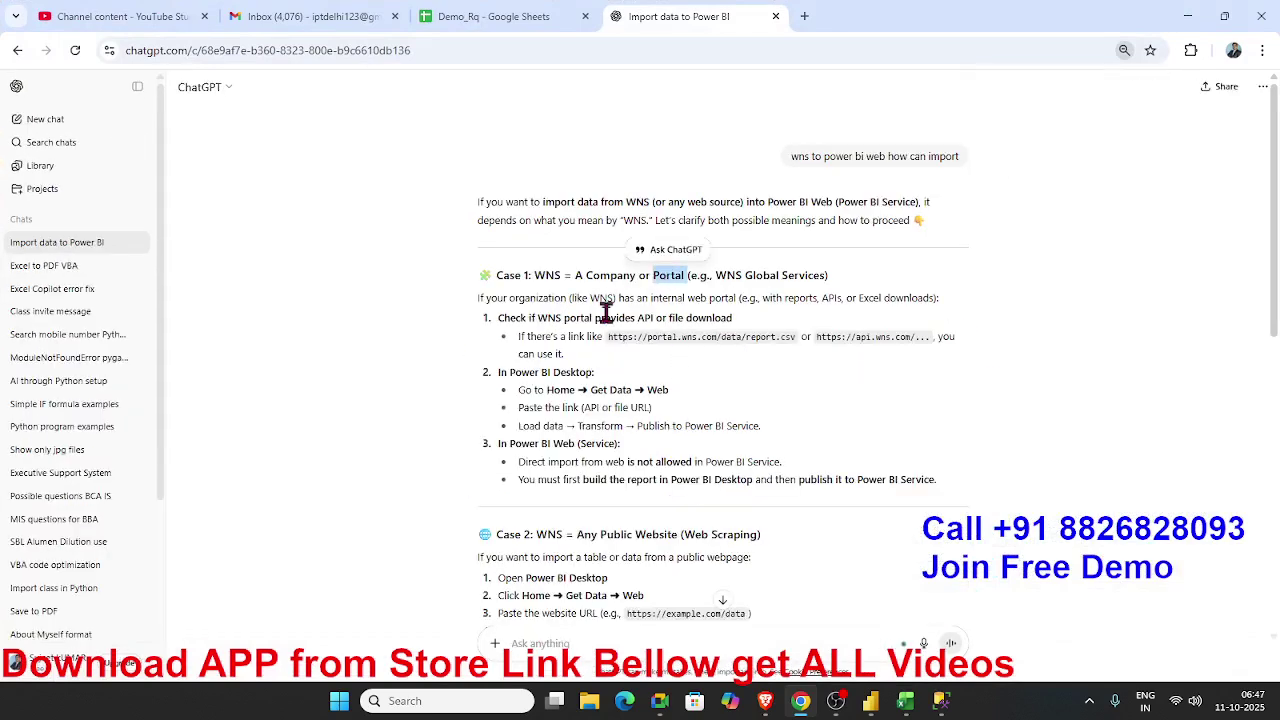
{"action": "double_click", "coordinate": [549, 318]}
{"action": "left_click", "coordinate": [588, 318]}
{"action": "left_click_drag", "start_coordinate": [671, 337], "coordinate": [928, 337]}
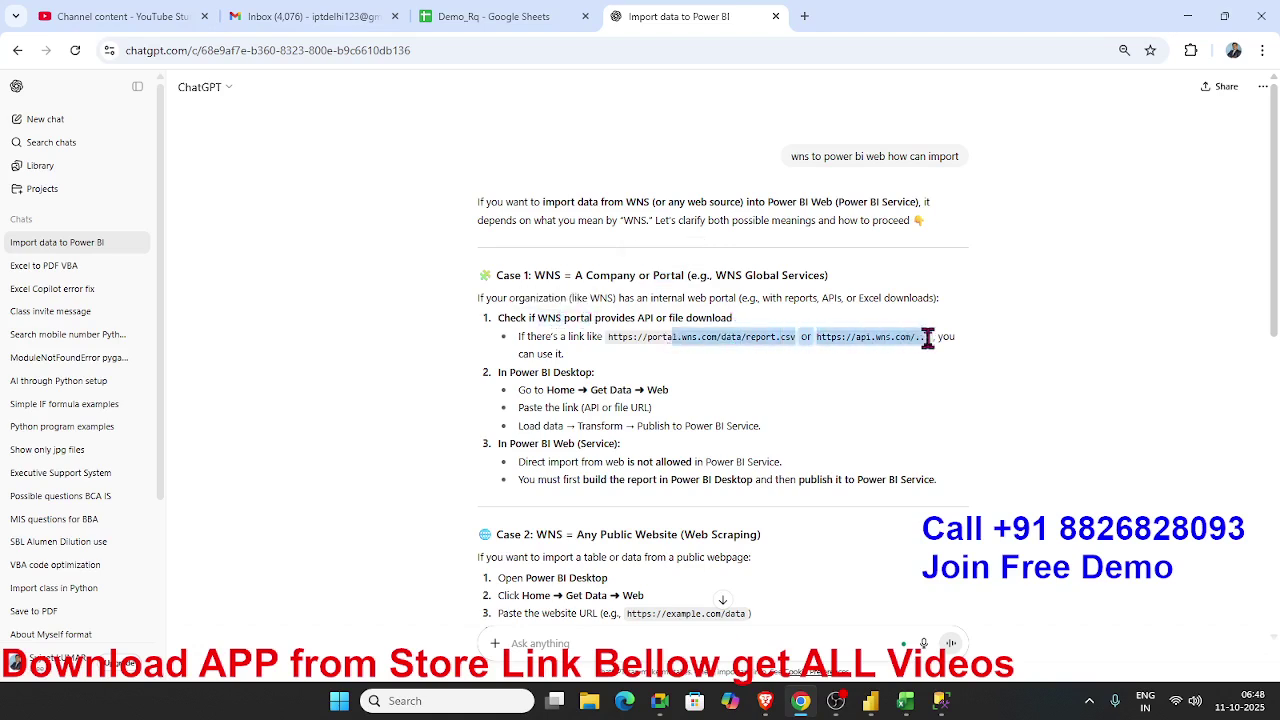
Read Case 1's Power BI Desktop import instructions and its note on direct web import in Power BI Service
{"action": "double_click", "coordinate": [573, 373]}
{"action": "double_click", "coordinate": [603, 388]}
{"action": "left_click", "coordinate": [680, 397]}
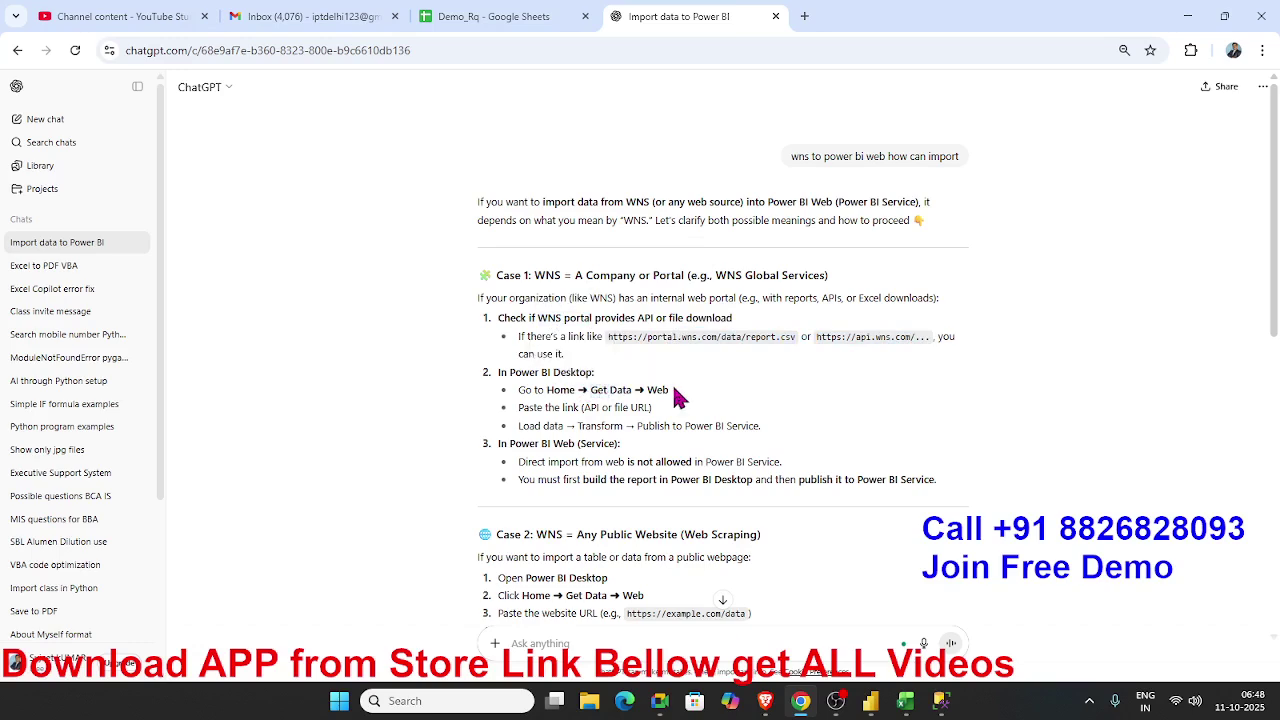
{"action": "double_click", "coordinate": [639, 407]}
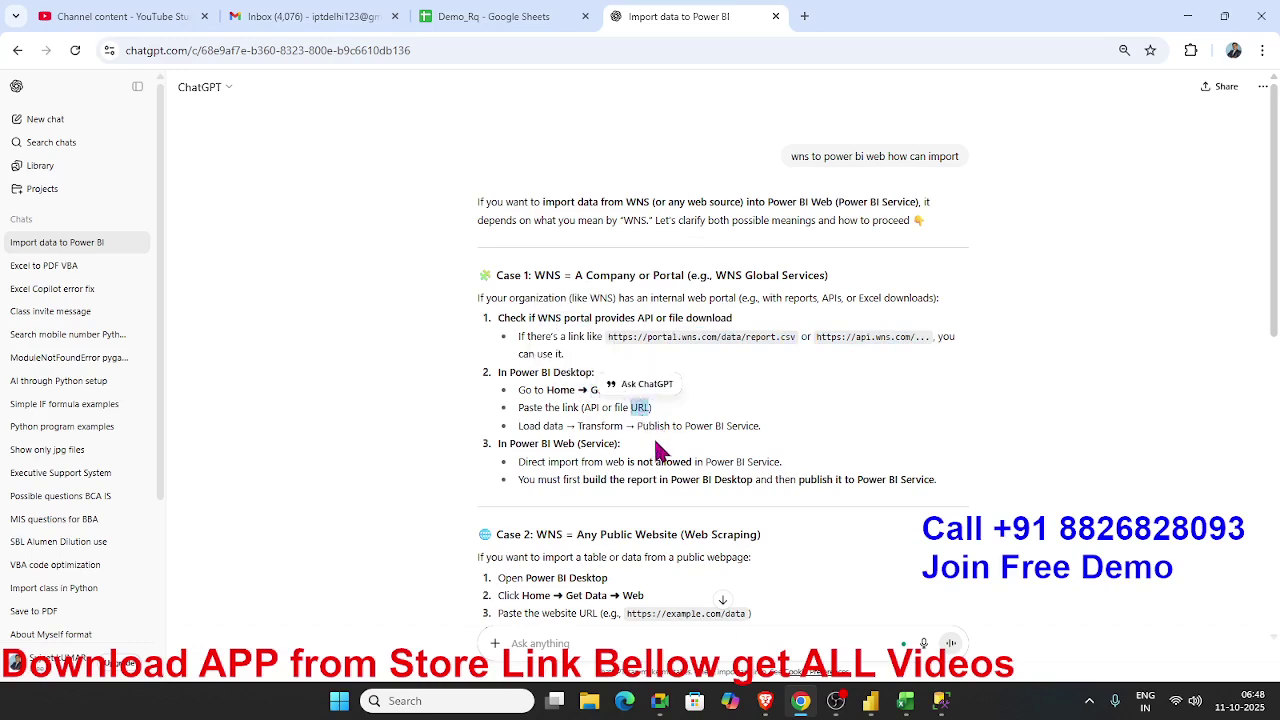
{"action": "left_click", "coordinate": [660, 445]}
{"action": "double_click", "coordinate": [562, 376]}
{"action": "left_click", "coordinate": [551, 443]}
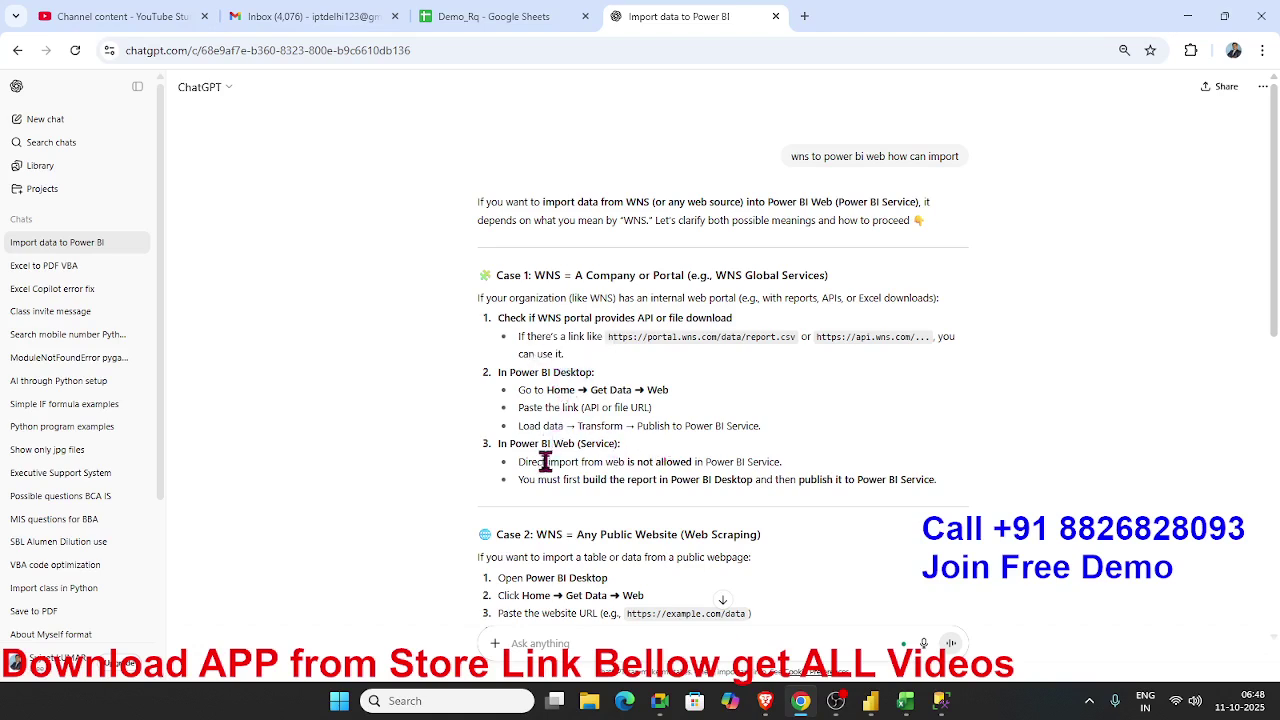
{"action": "left_click_drag", "start_coordinate": [517, 462], "coordinate": [782, 462]}
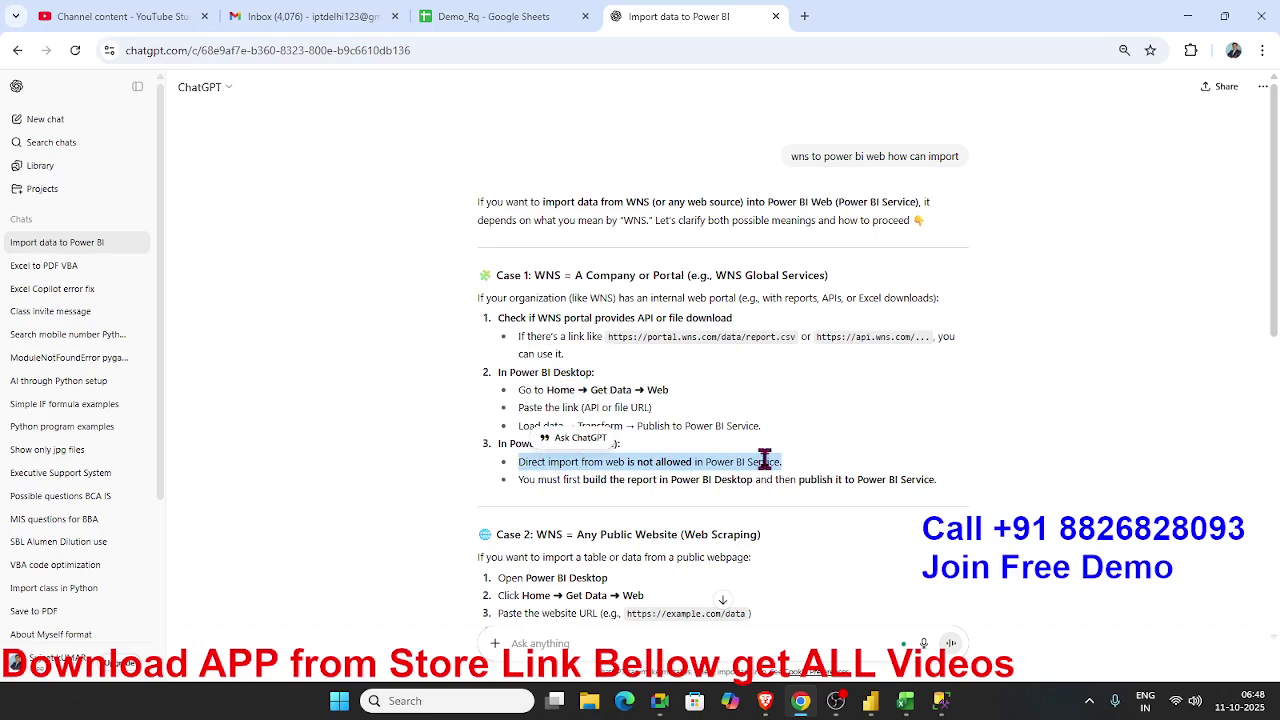
Read Case 2's public website import instructions, the Automatic Refresh Setup section and the Shortcut Summary table in the ChatGPT answer
{"action": "scroll", "coordinate": [765, 460], "scroll_direction": "down", "scroll_amount": 1}
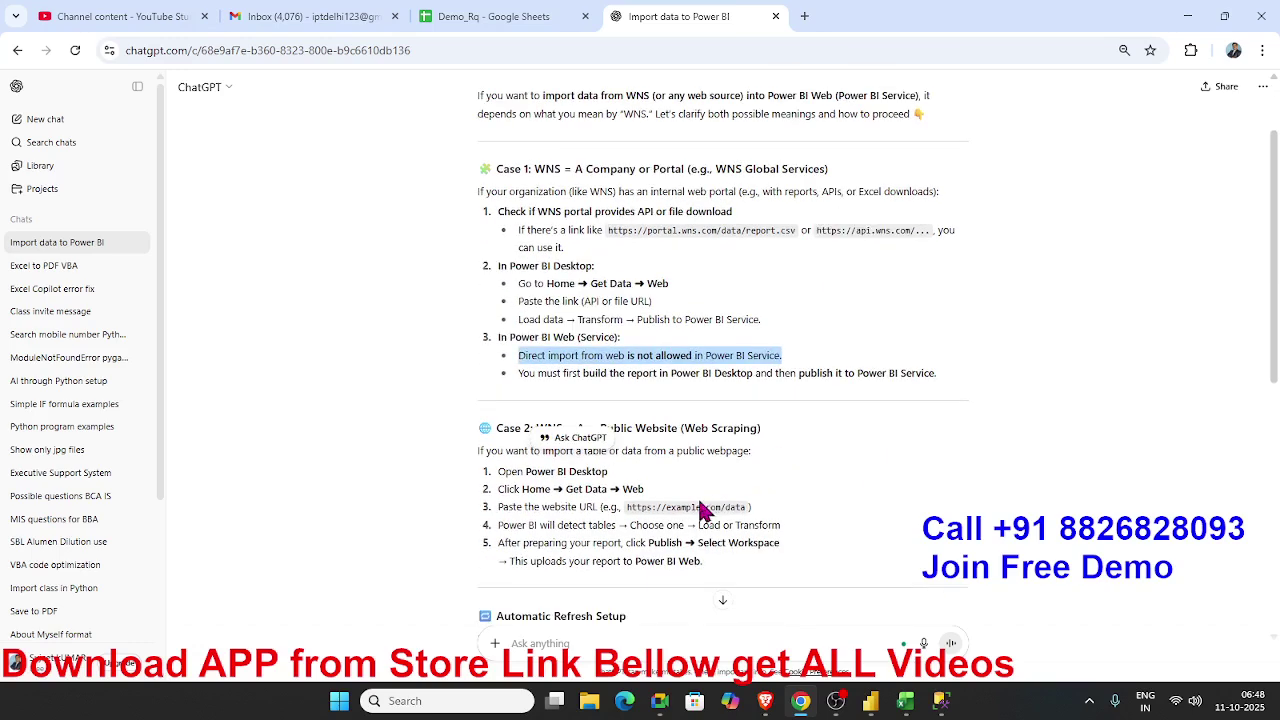
{"action": "left_click", "coordinate": [707, 512]}
{"action": "double_click", "coordinate": [708, 427]}
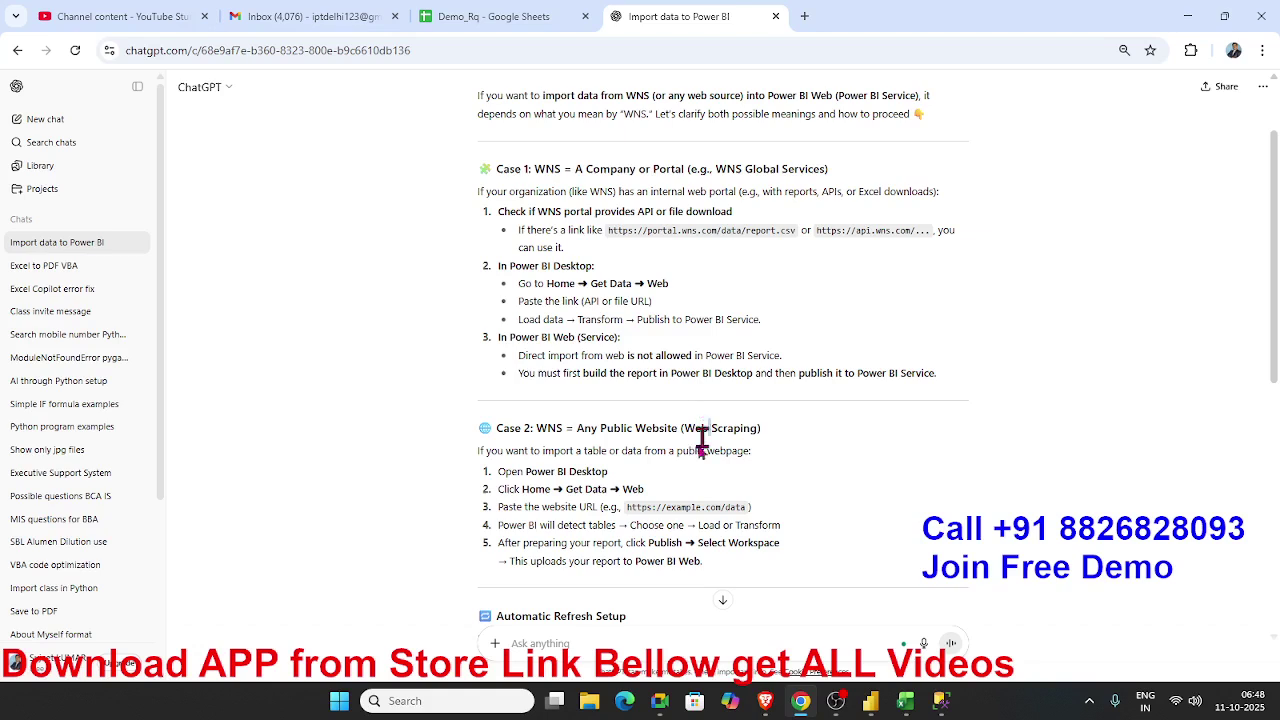
{"action": "double_click", "coordinate": [535, 488]}
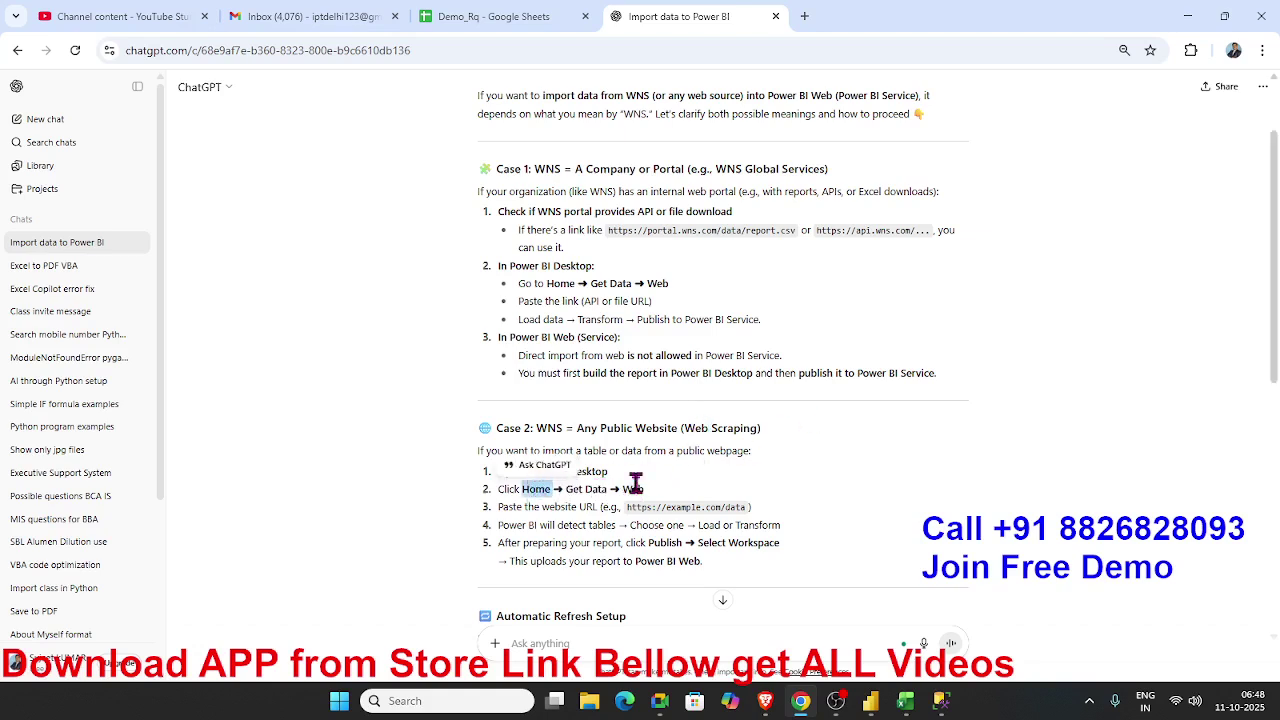
{"action": "left_click", "coordinate": [637, 485]}
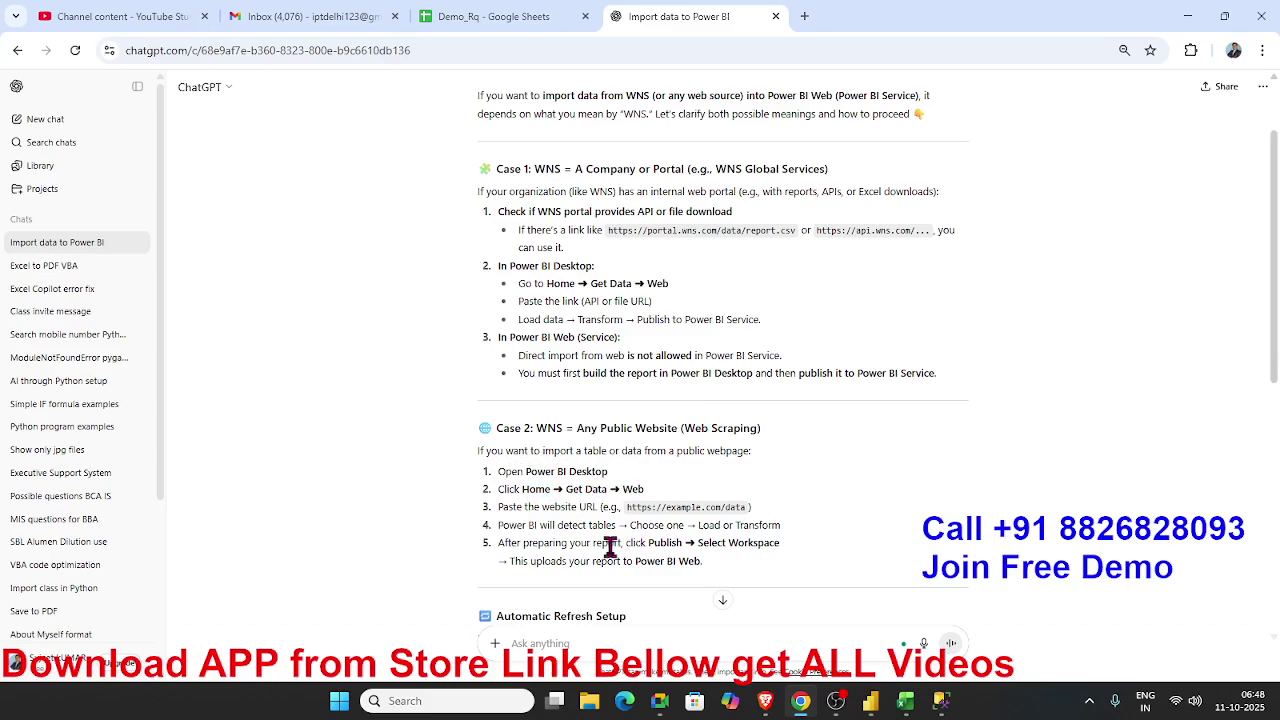
{"action": "scroll", "coordinate": [610, 548], "scroll_direction": "down", "scroll_amount": 1}
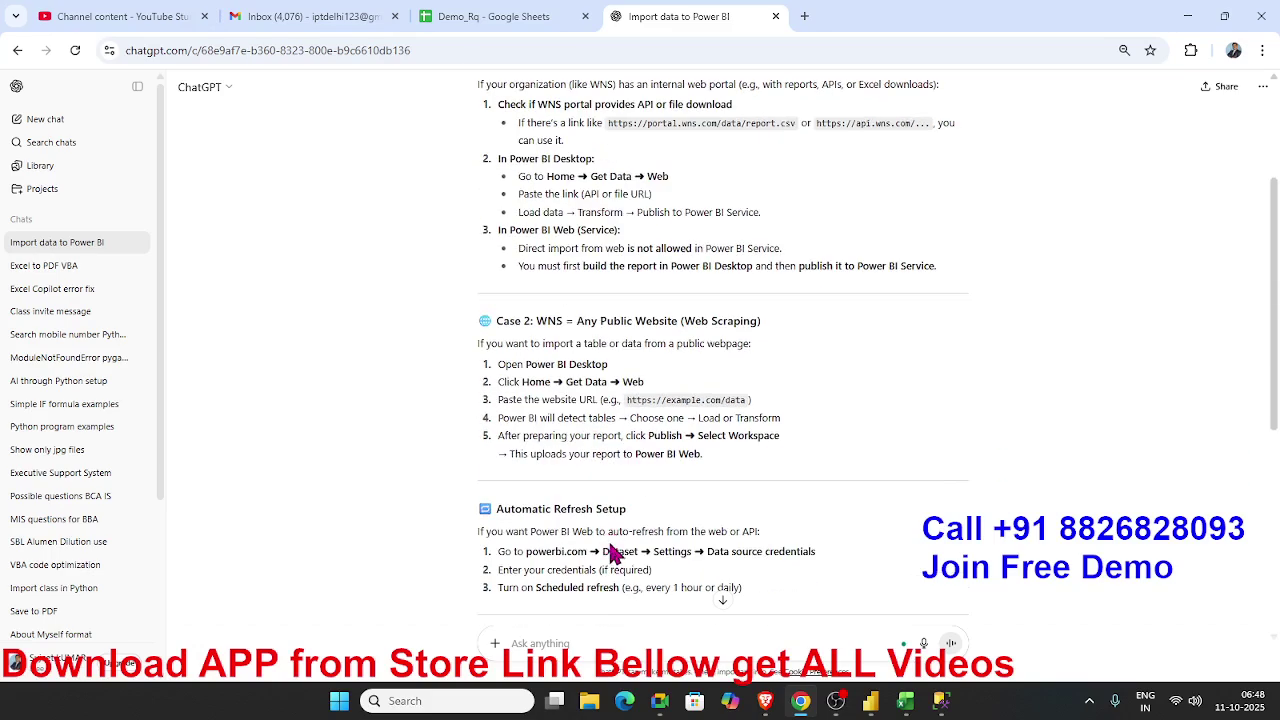
{"action": "scroll", "coordinate": [613, 553], "scroll_direction": "down", "scroll_amount": 2}
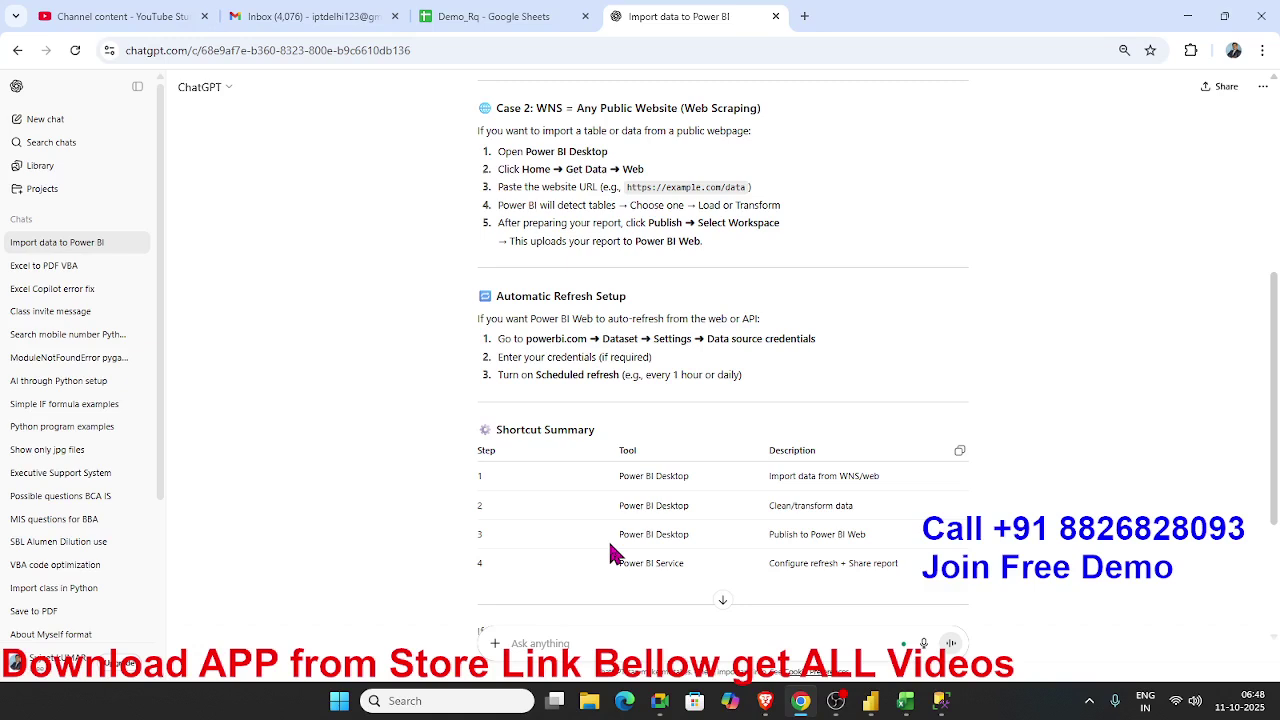
{"action": "scroll", "coordinate": [615, 553], "scroll_direction": "down", "scroll_amount": 1}
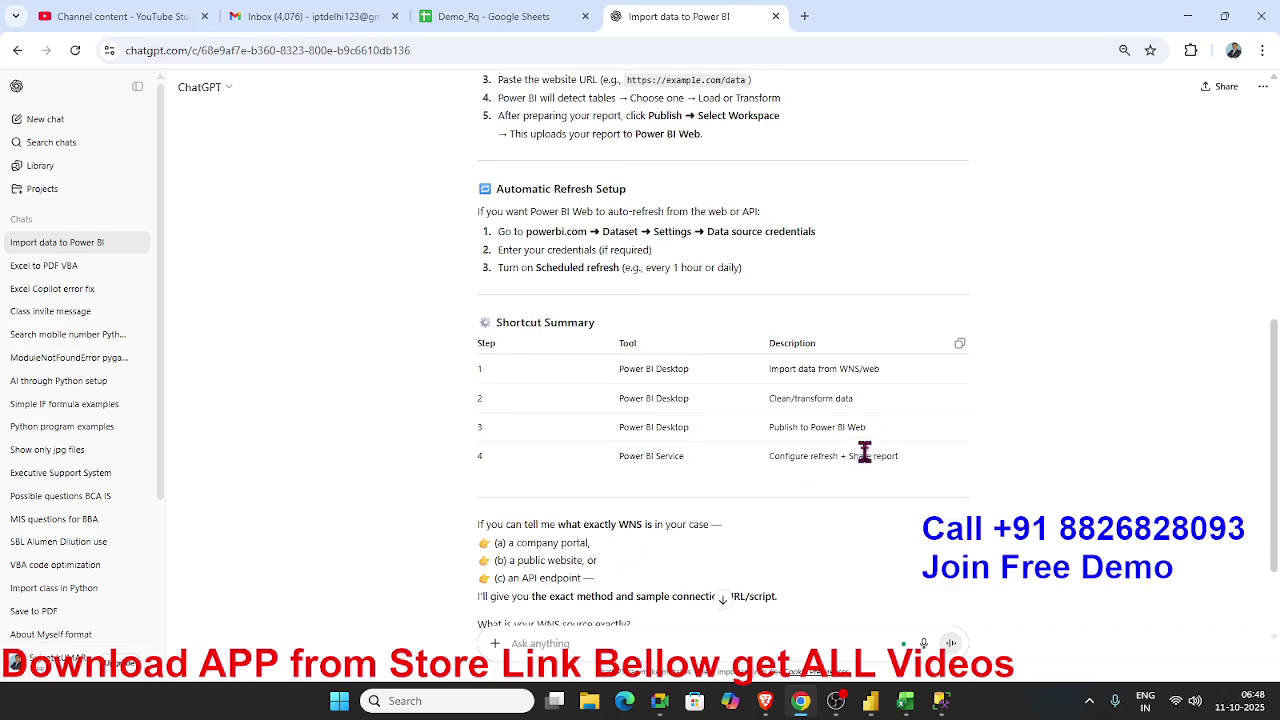
{"action": "scroll", "coordinate": [786, 421], "scroll_direction": "up", "scroll_amount": 1}
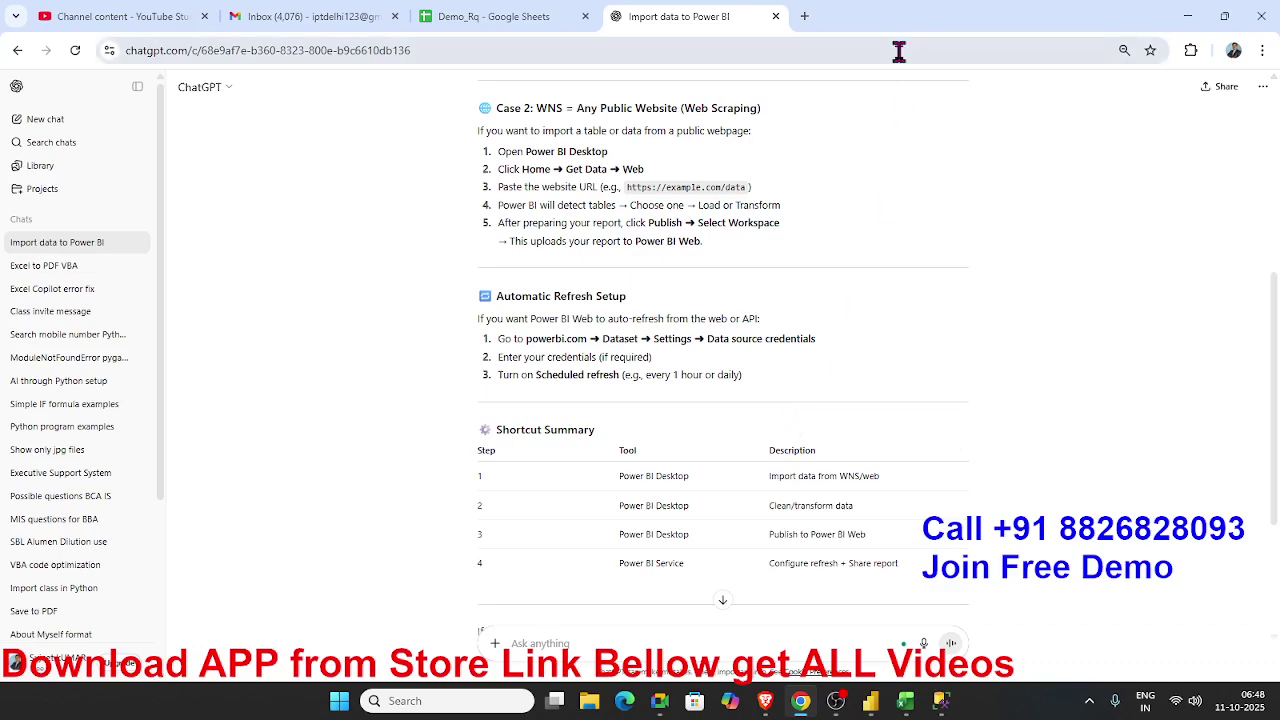
Switch back to Power BI Service in Brave, leave the Get Data source list and start a manually entered or pasted data table
{"action": "left_click_drag", "start_coordinate": [879, 22], "coordinate": [1278, 442]}
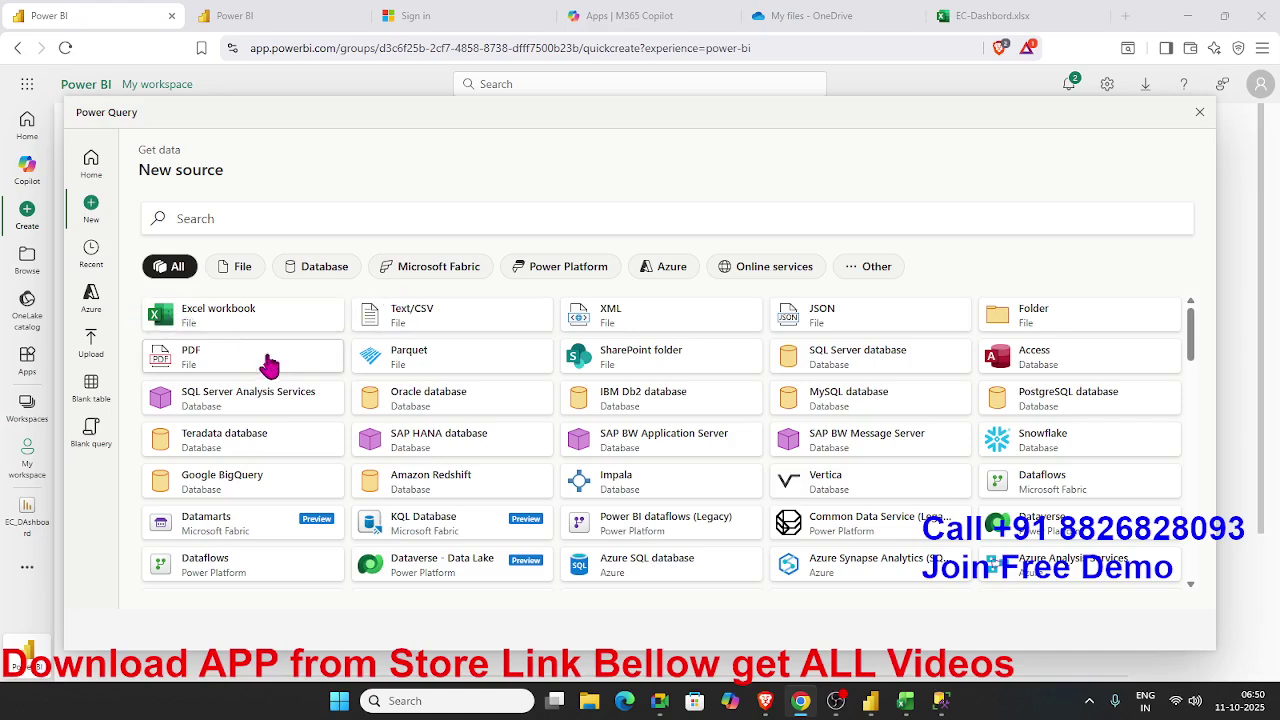
{"action": "left_click", "coordinate": [93, 165]}
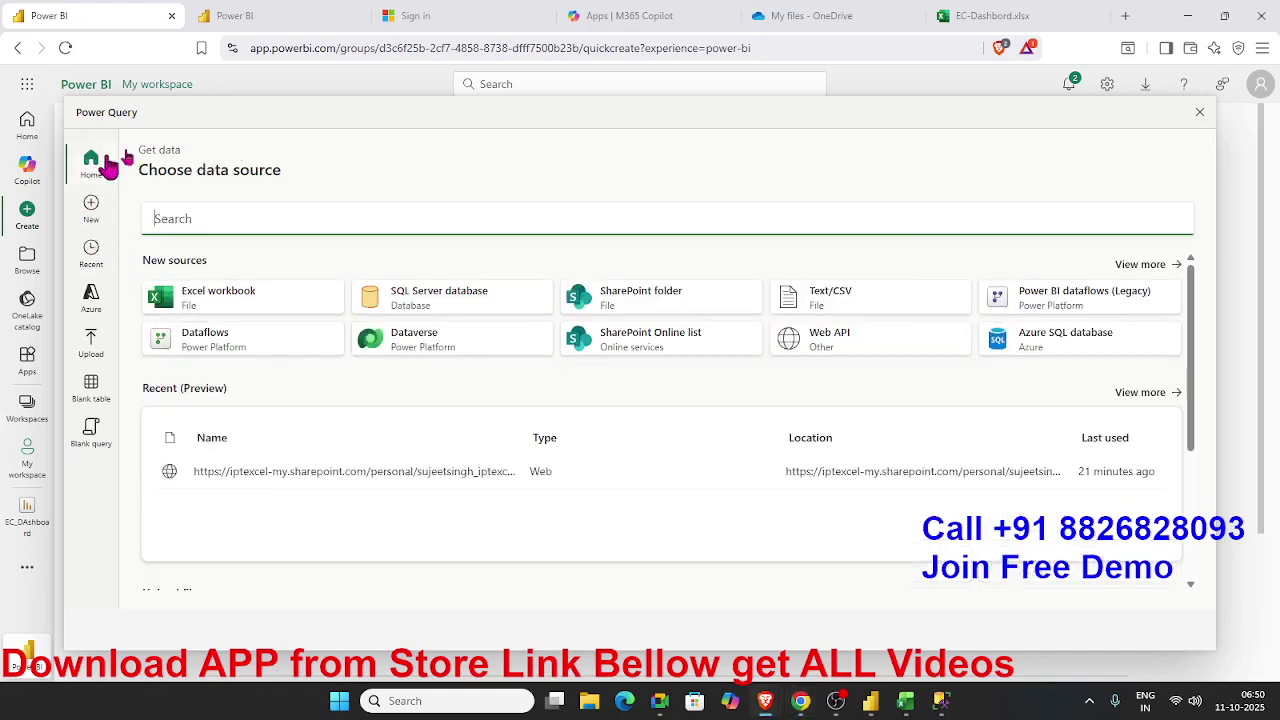
{"action": "left_click", "coordinate": [1198, 113]}
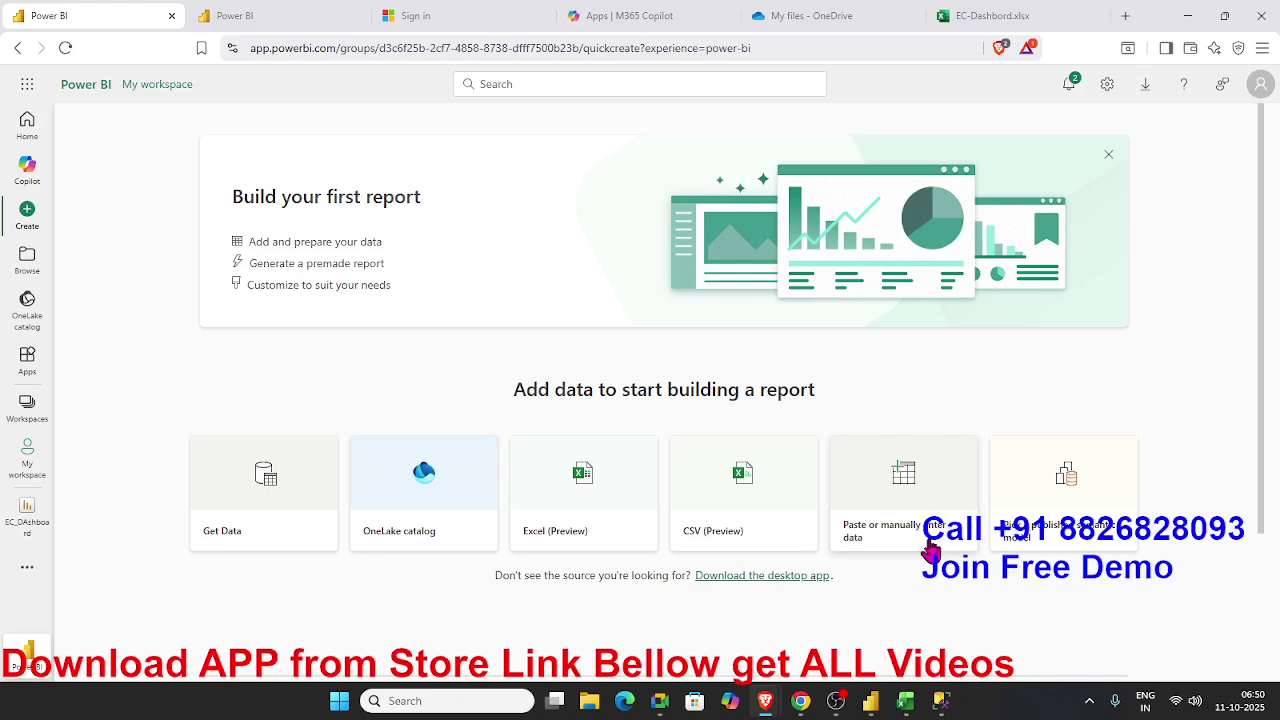
{"action": "left_click", "coordinate": [894, 549]}
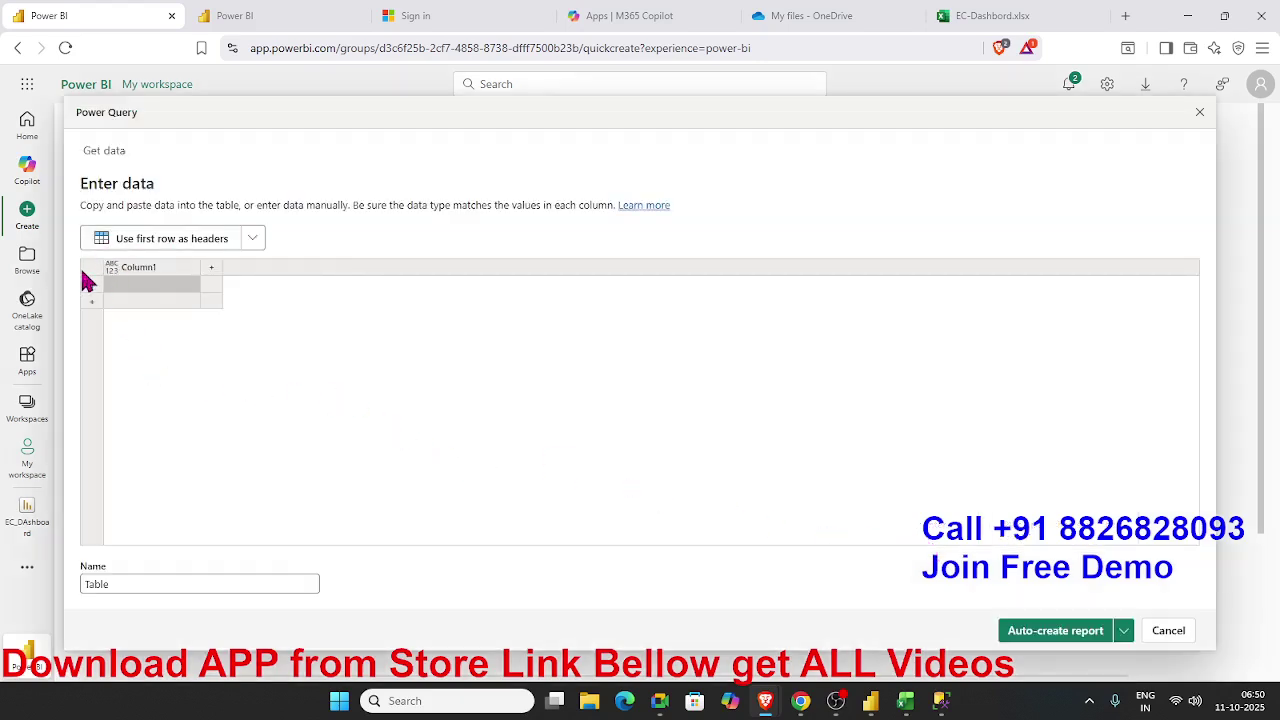
In the EC-Dashbord.xlsx workbook, dismiss the link-copied message and copy the Data sheet's entire table starting from cell A1
{"action": "left_click", "coordinate": [971, 20]}
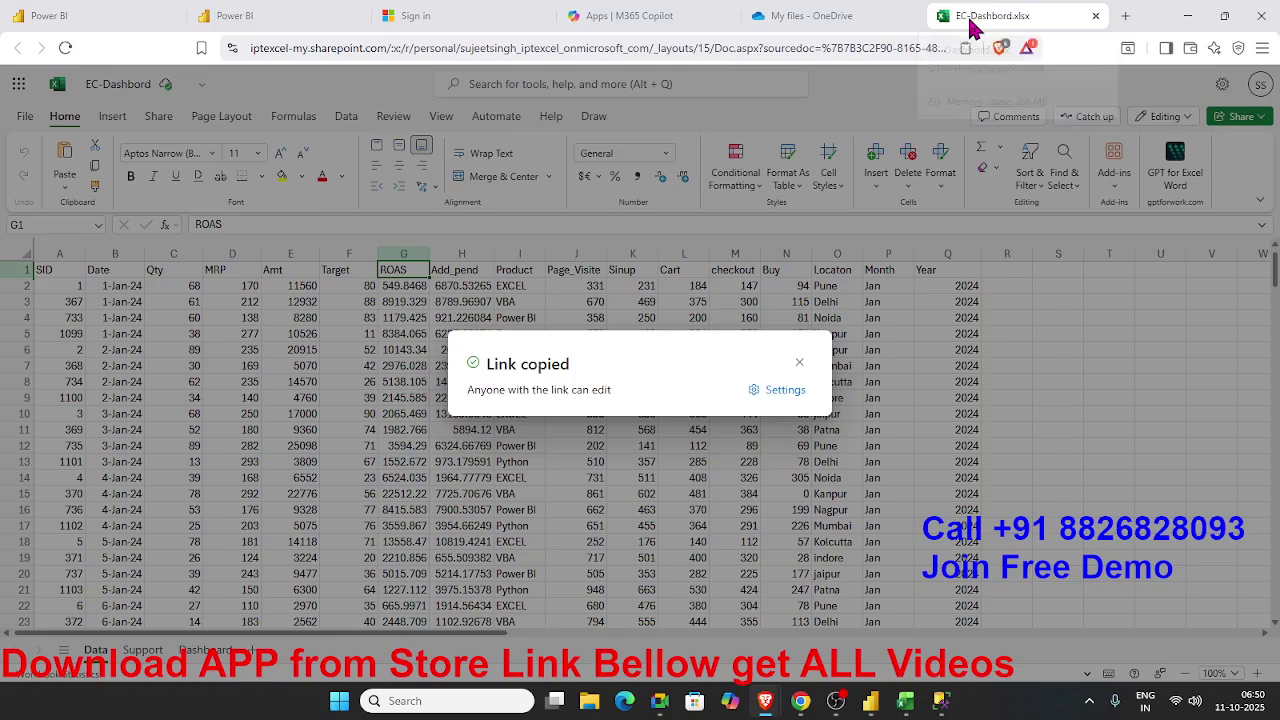
{"action": "left_click", "coordinate": [800, 363]}
{"action": "left_click", "coordinate": [45, 270]}
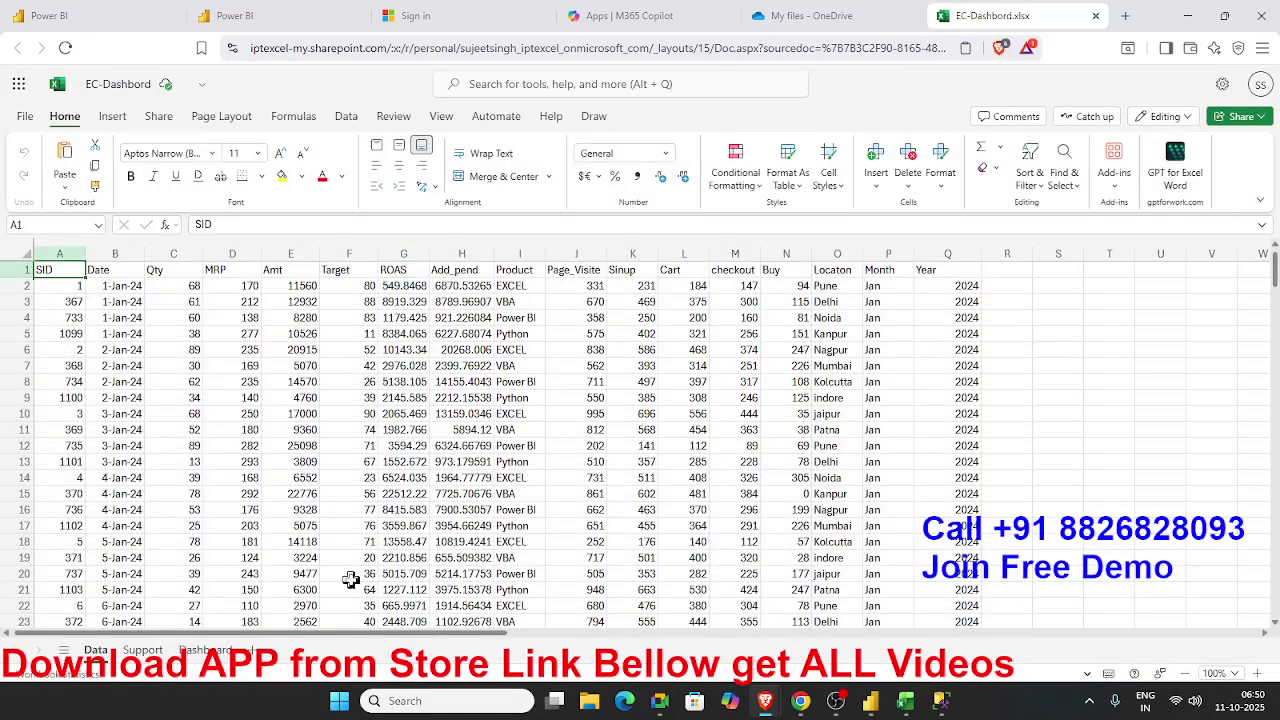
{"action": "scroll", "coordinate": [846, 571], "scroll_direction": "down", "scroll_amount": 9}
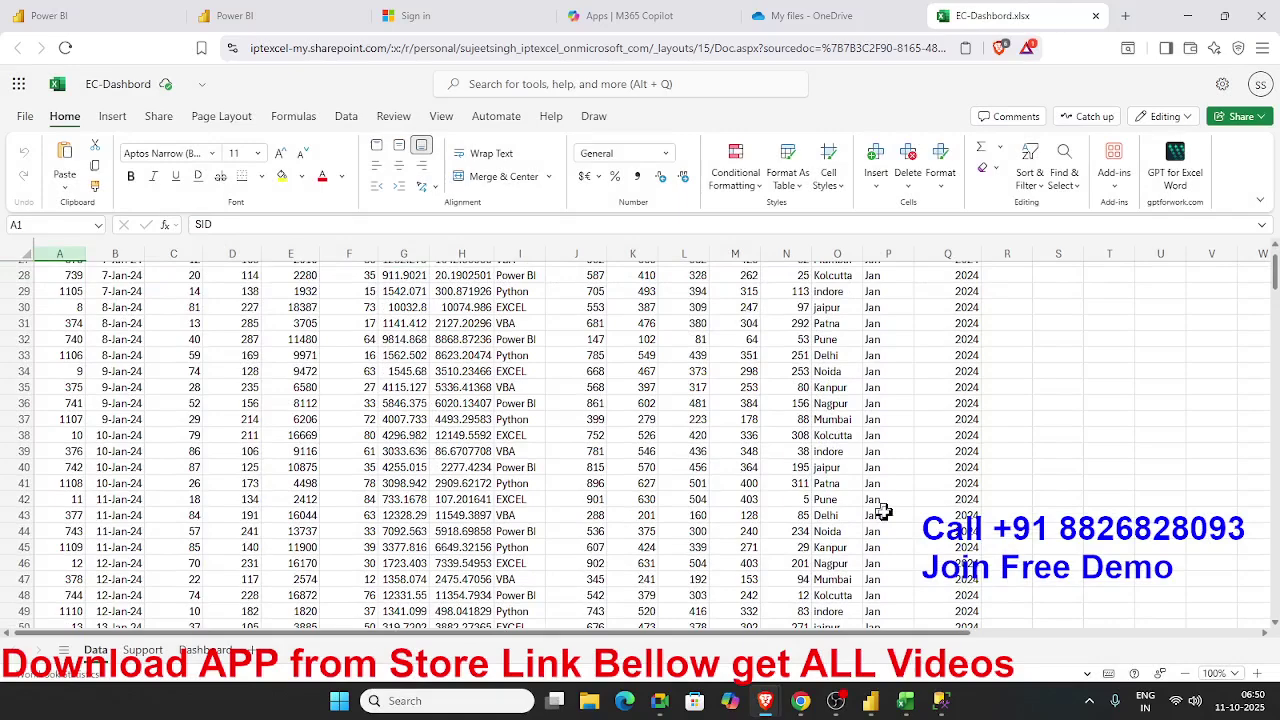
{"action": "key", "text": "ctrl+shift+Right"}
{"action": "key", "text": "ctrl+shift+Down"}
{"action": "key", "text": "ctrl+c"}
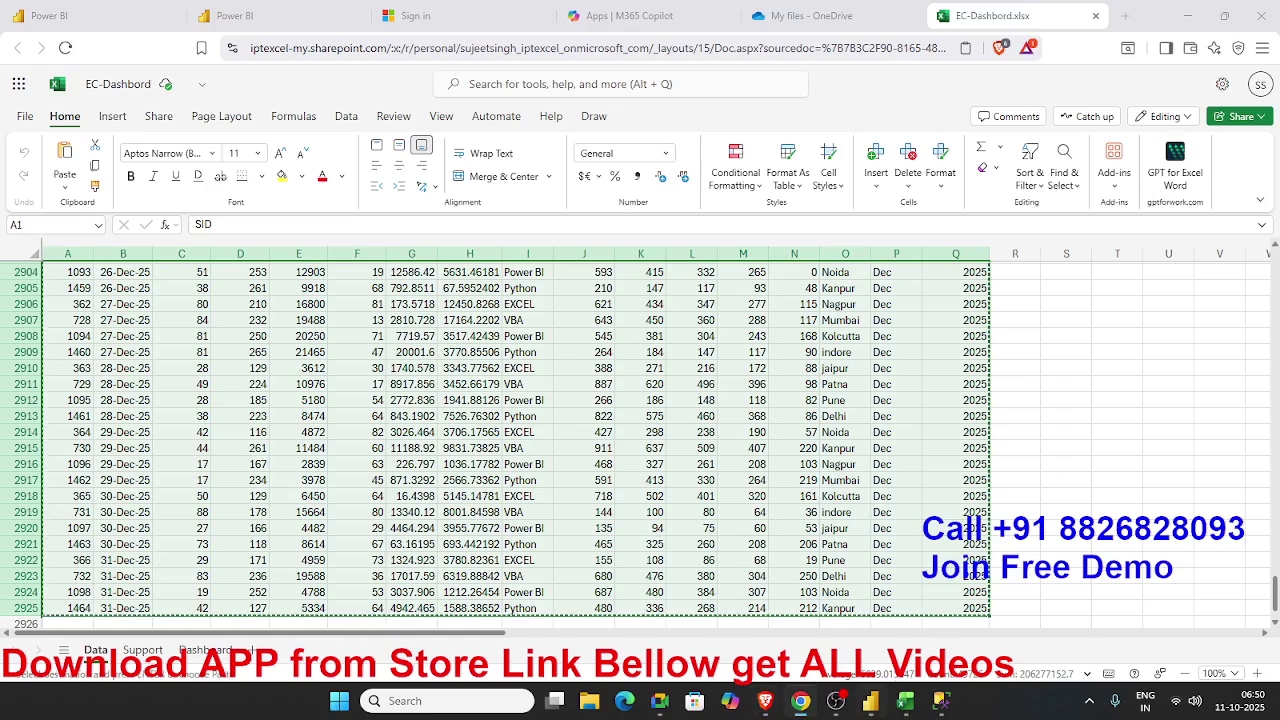
Paste the copied workbook data into Power BI's Enter data table and use the first row as headers
{"action": "left_click", "coordinate": [236, 15]}
{"action": "left_click", "coordinate": [112, 20]}
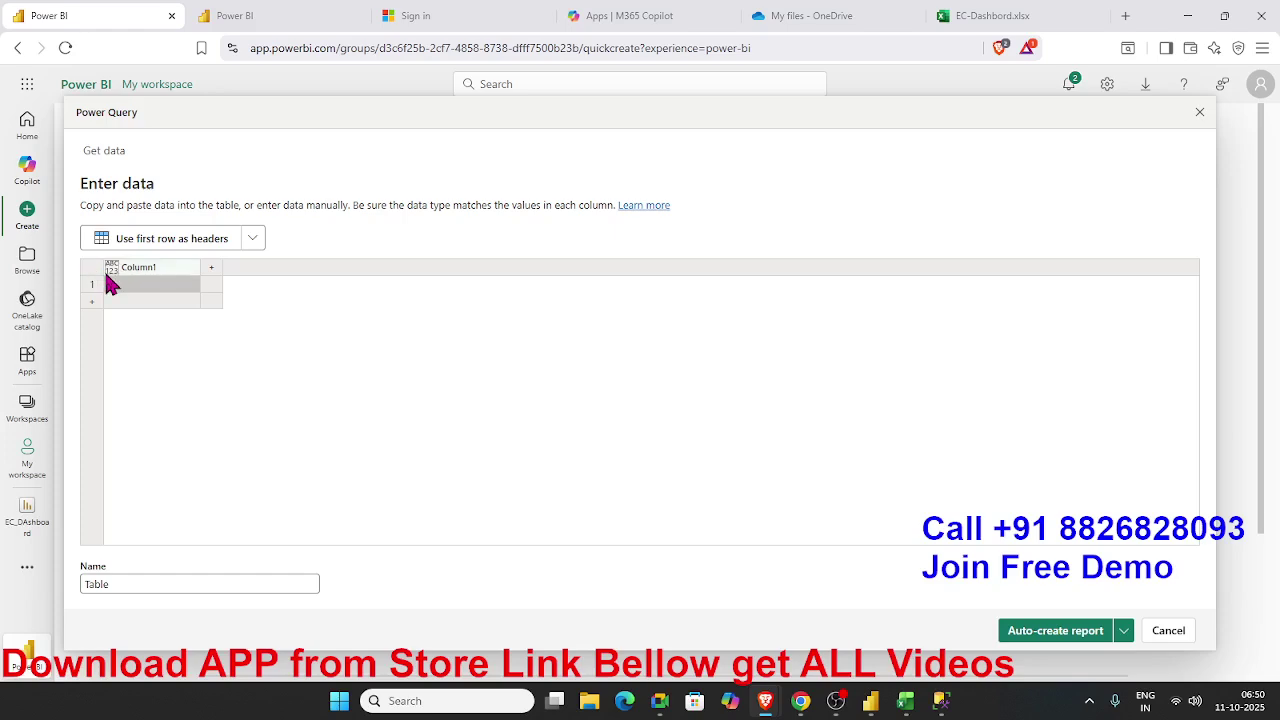
{"action": "key", "text": "ctrl+v"}
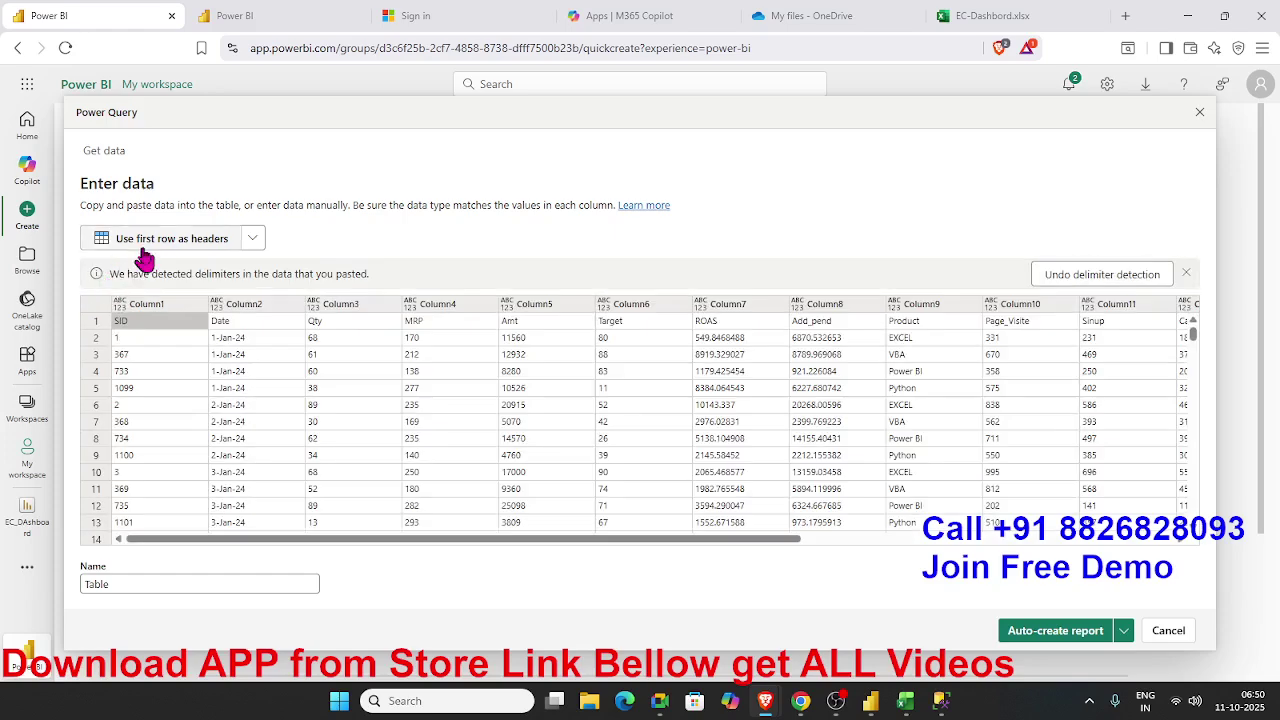
{"action": "left_click", "coordinate": [142, 246]}
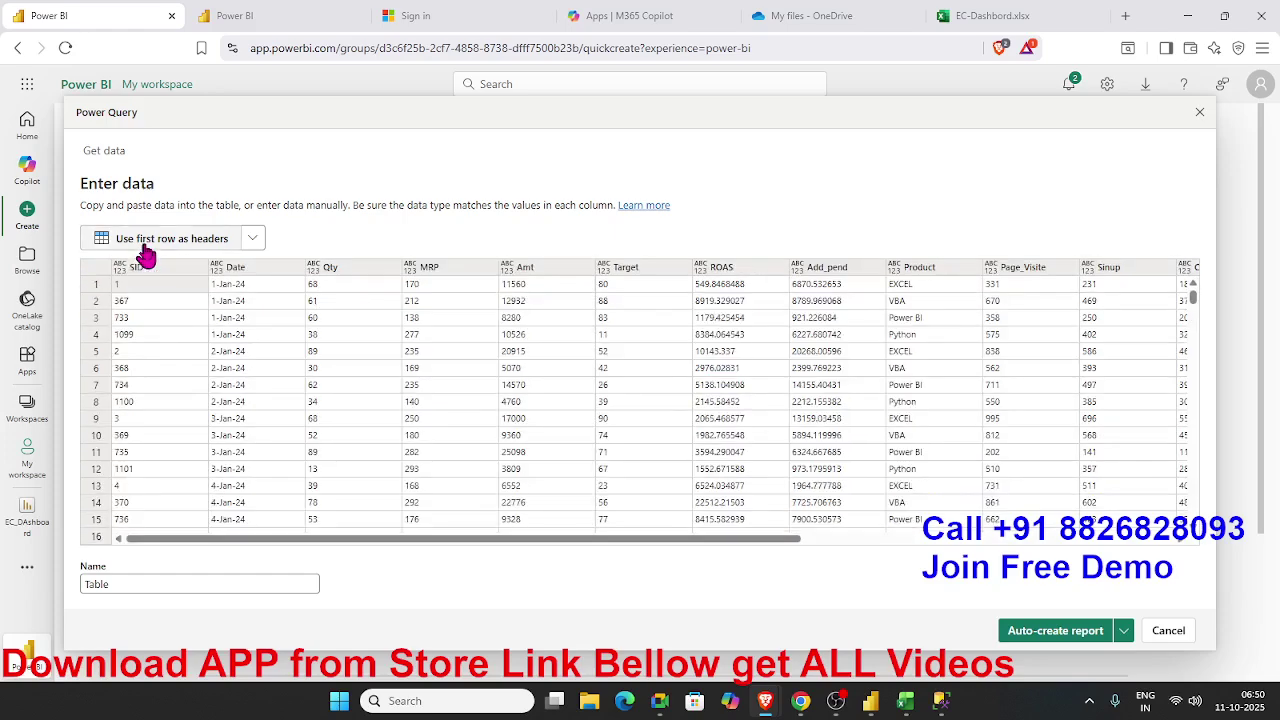
Rename the pasted table as EC
{"action": "left_click", "coordinate": [143, 577]}
{"action": "key", "text": "BackSpace"}
{"action": "key", "text": "BackSpace"}
{"action": "key", "text": "BackSpace"}
{"action": "key", "text": "BackSpace"}
{"action": "key", "text": "BackSpace"}
{"action": "type", "text": "EC"}
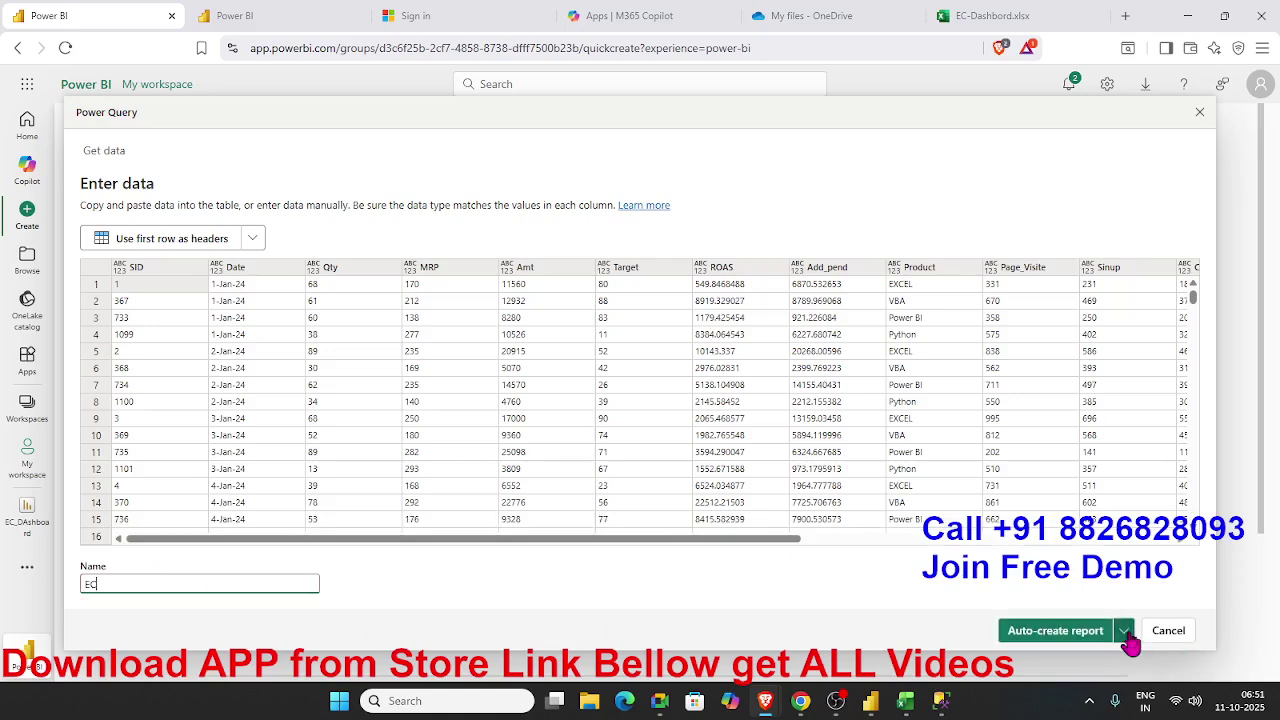
Check the report creation options and auto-create a report from the EC table
{"action": "left_click", "coordinate": [1125, 633]}
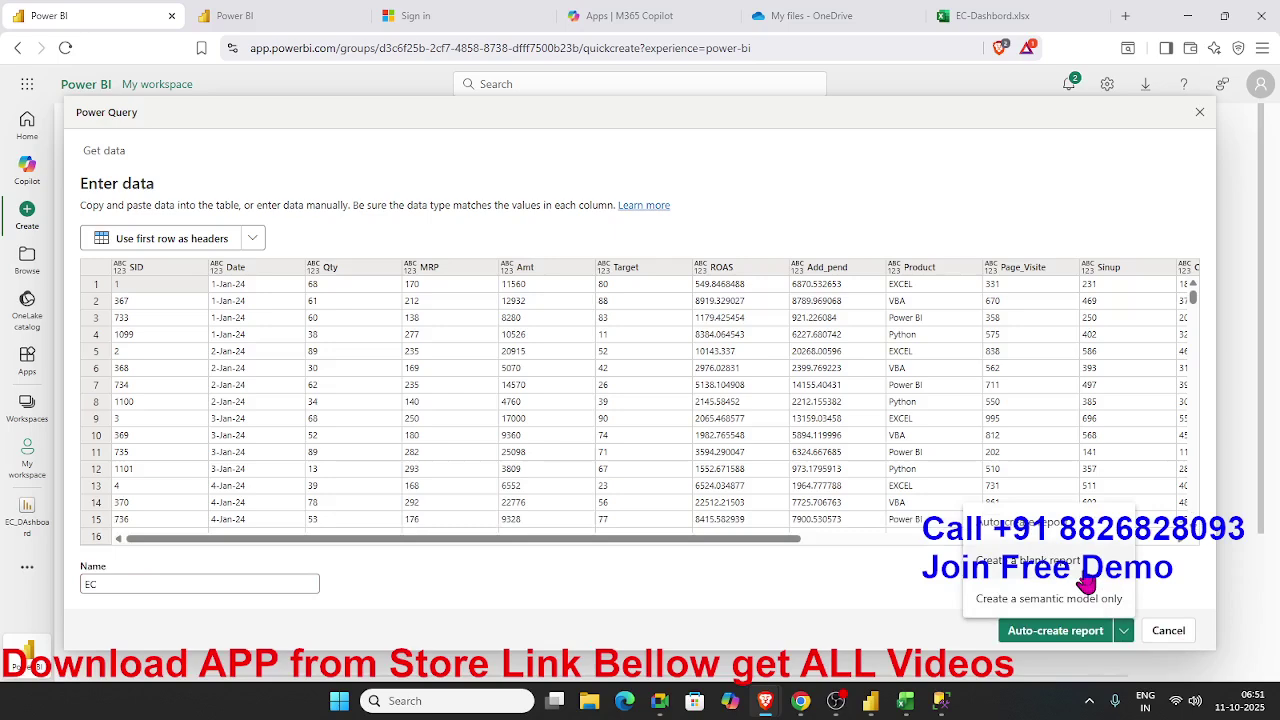
{"action": "left_click", "coordinate": [250, 15]}
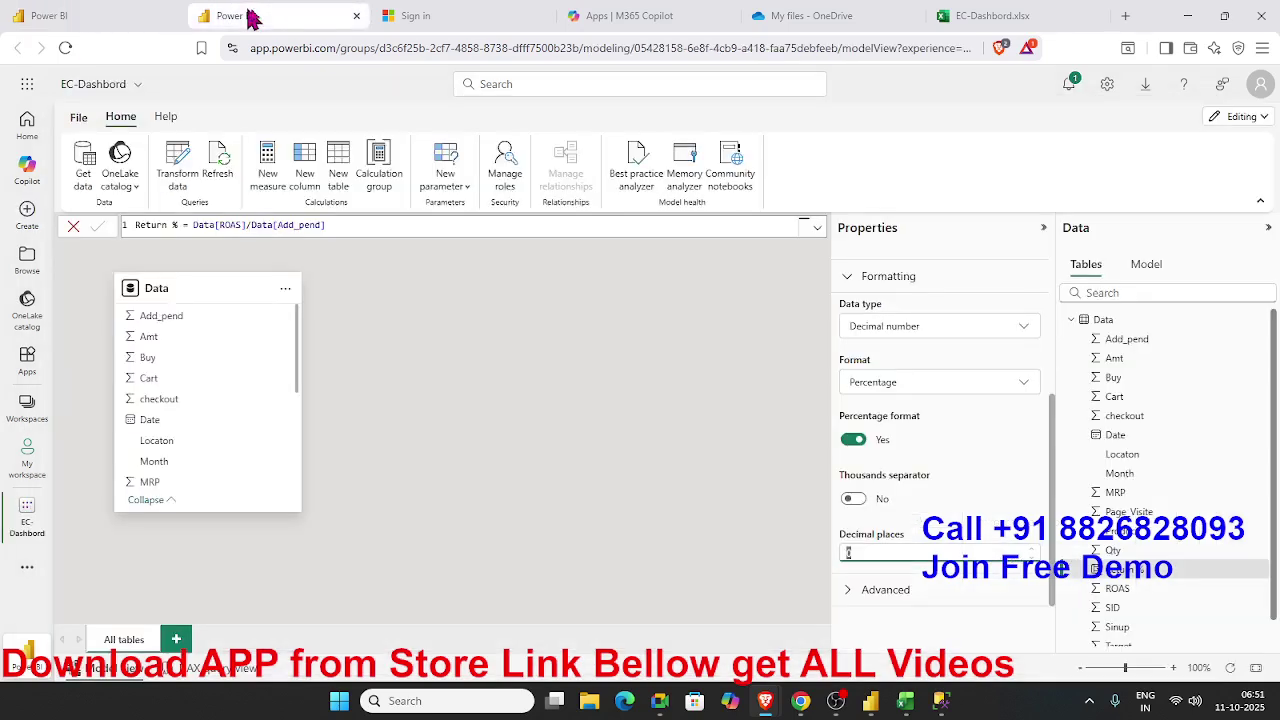
{"action": "left_click", "coordinate": [57, 18]}
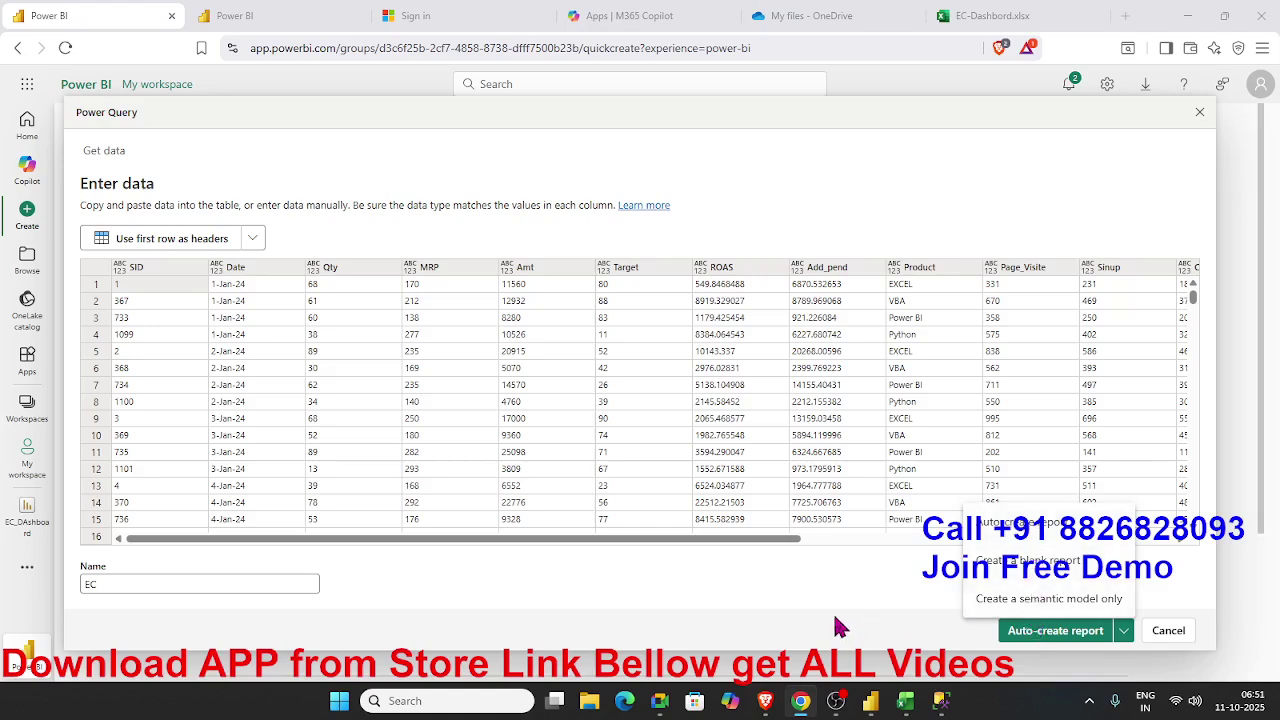
{"action": "left_click", "coordinate": [952, 618]}
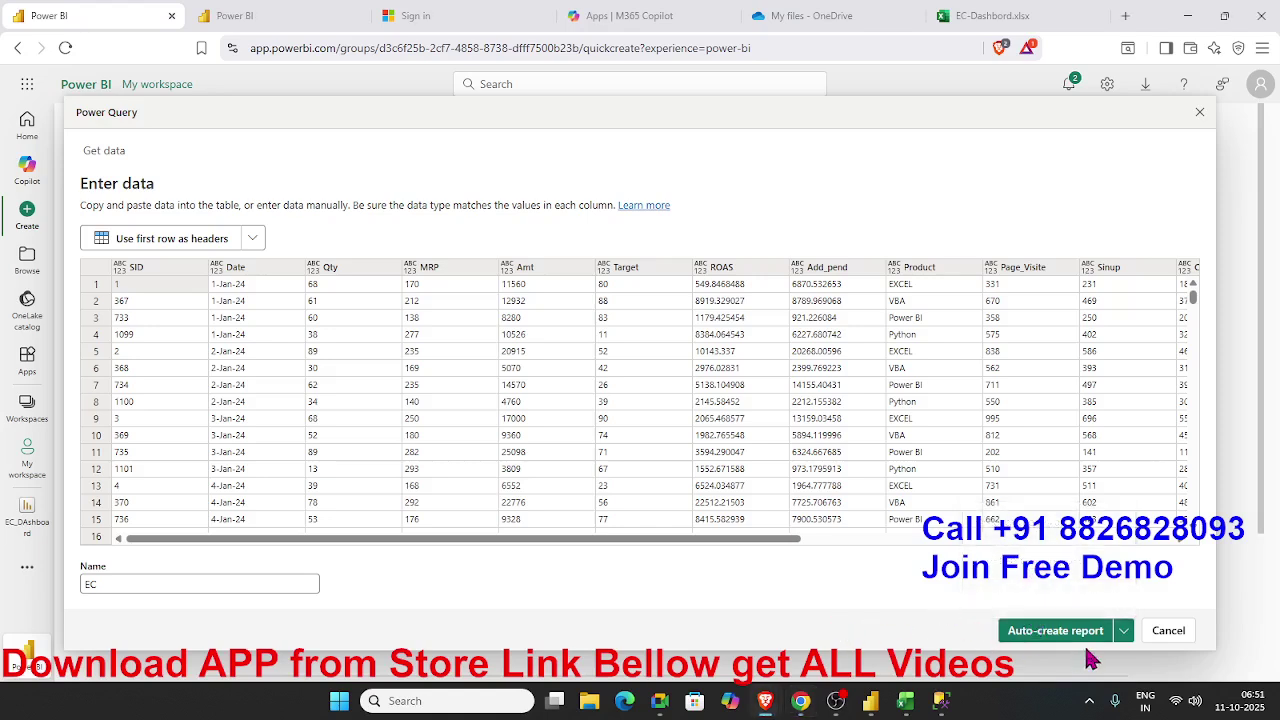
{"action": "left_click", "coordinate": [1082, 632]}
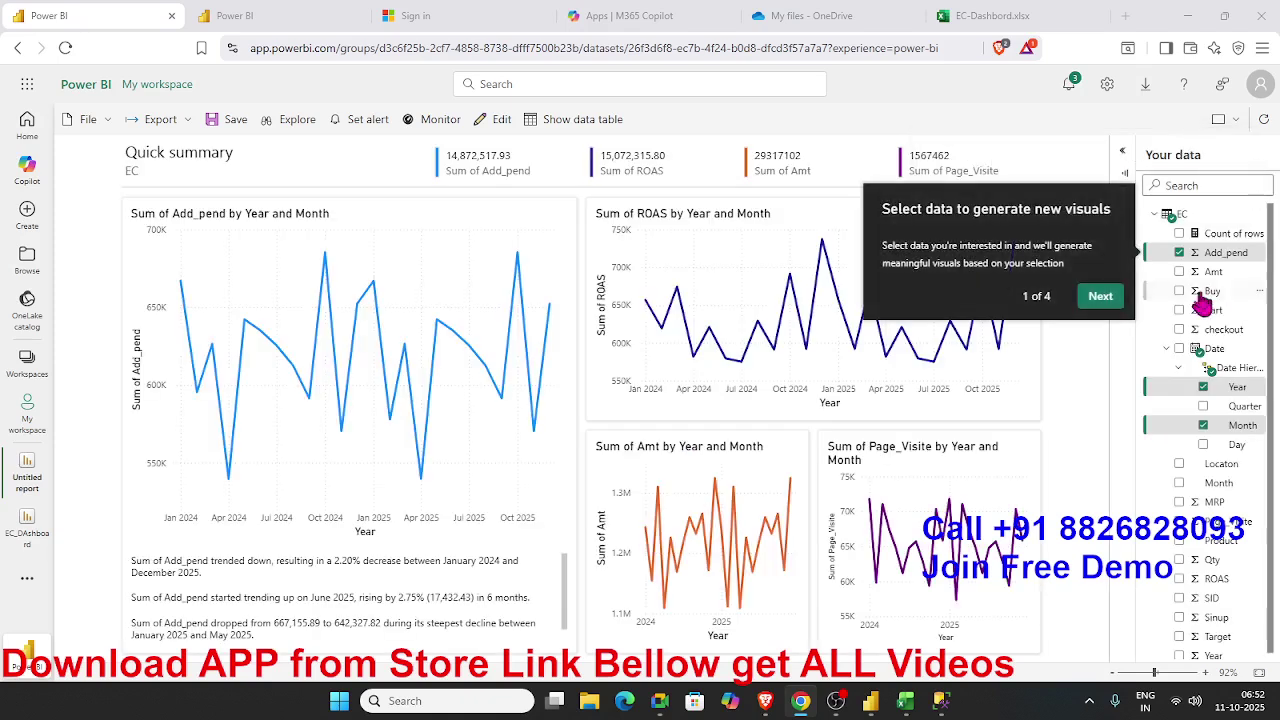
Dismiss the introductory tips on the auto-created report and close the Personalize options of the Sum of Add_pend chart
{"action": "left_click", "coordinate": [1112, 300]}
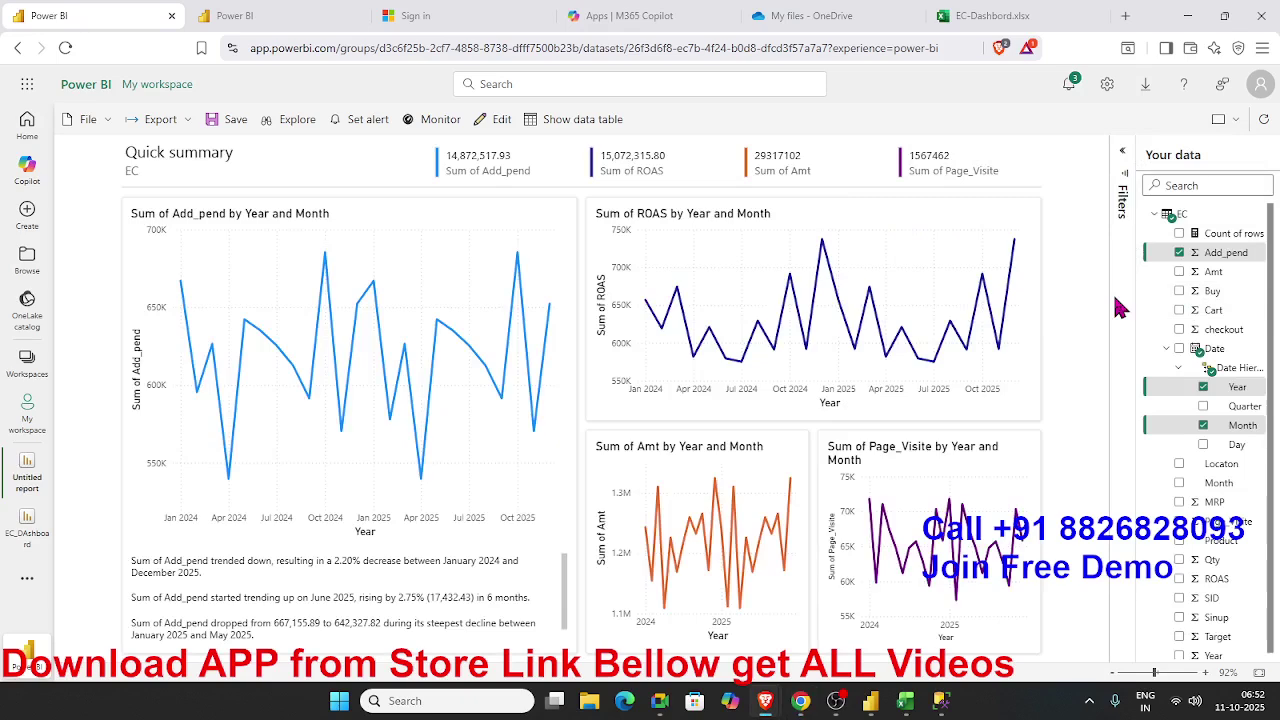
{"action": "left_click", "coordinate": [1100, 308]}
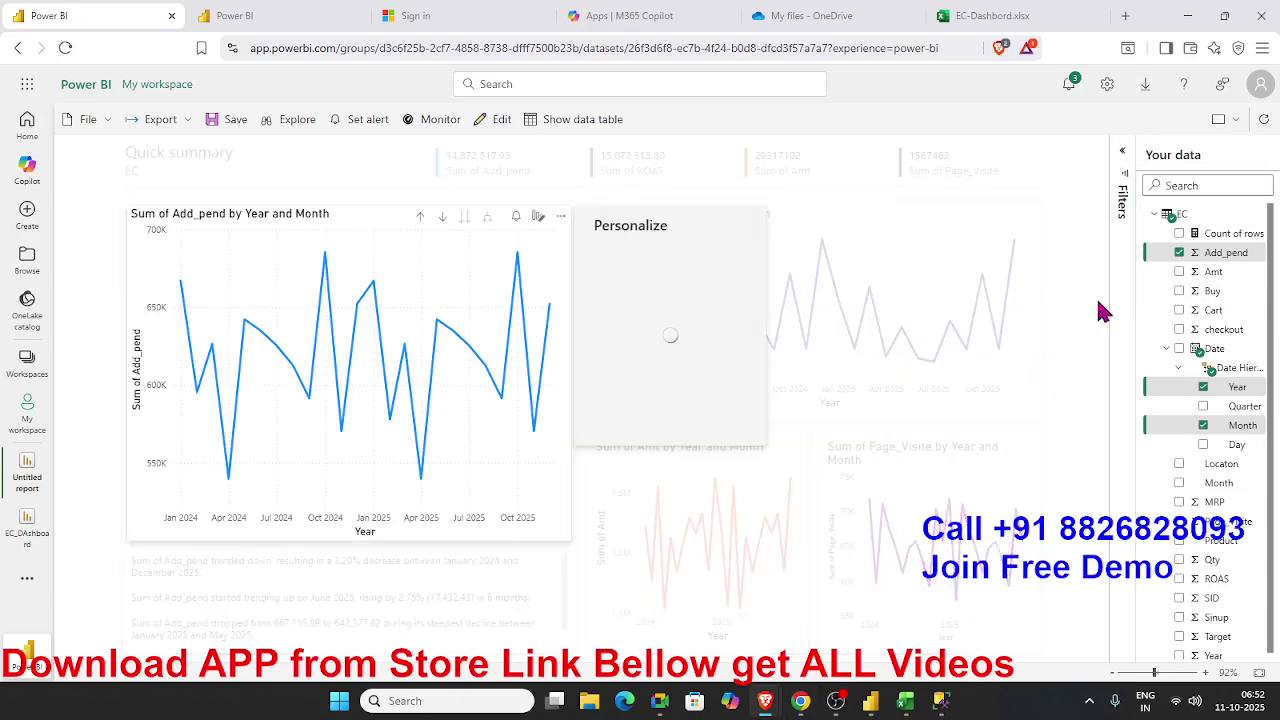
{"action": "left_click", "coordinate": [476, 264]}
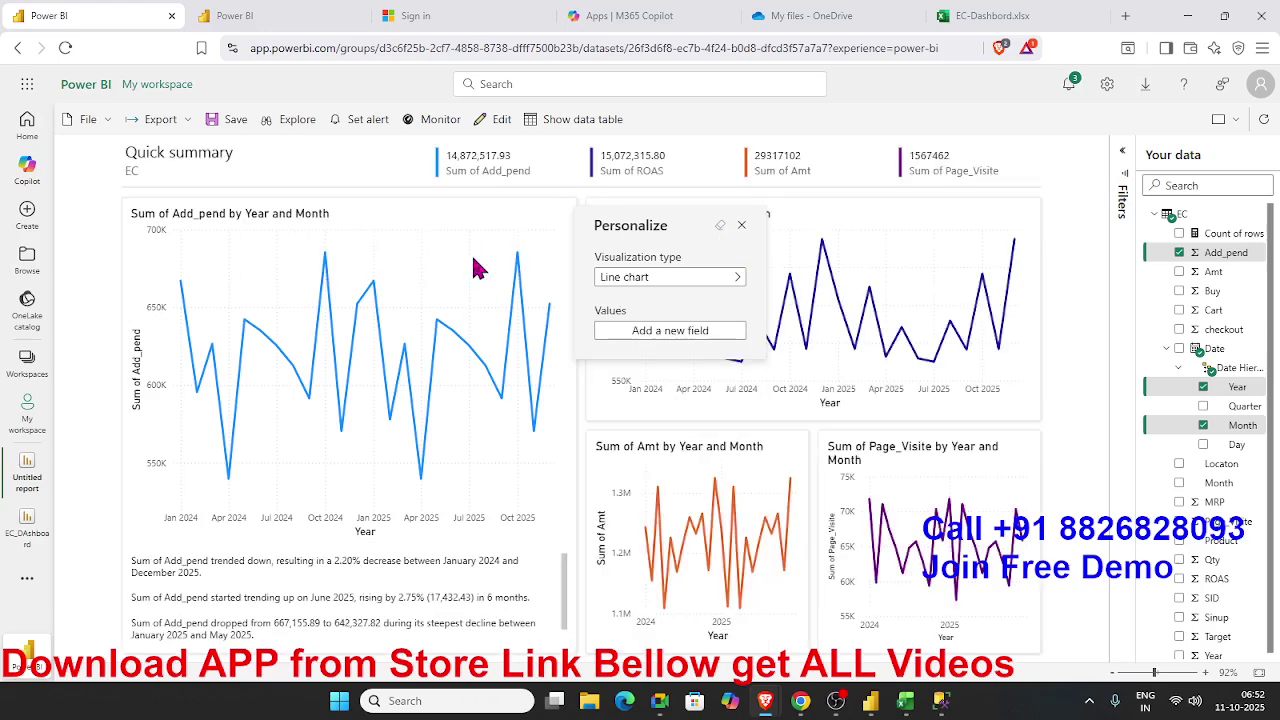
{"action": "left_click", "coordinate": [743, 226]}
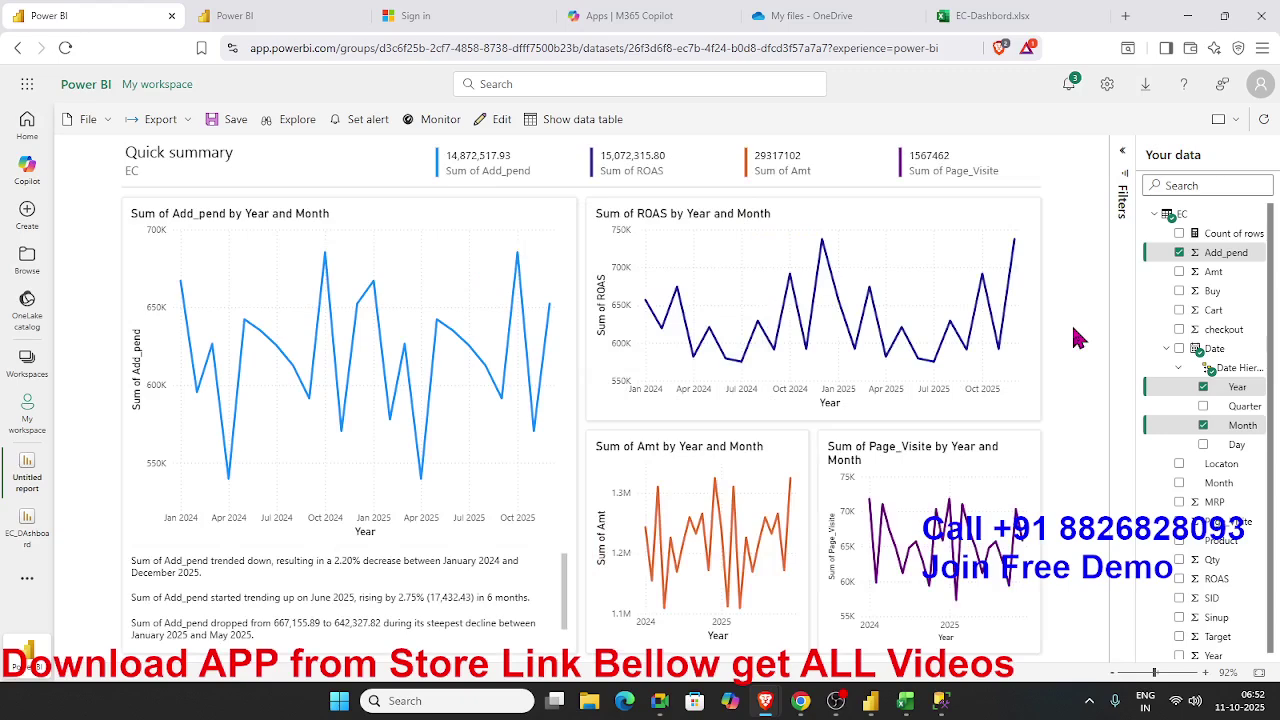
Switch the report to edit mode and change the Sum of Add_pend by Year and Month visual to a clustered column chart
{"action": "left_click", "coordinate": [503, 122]}
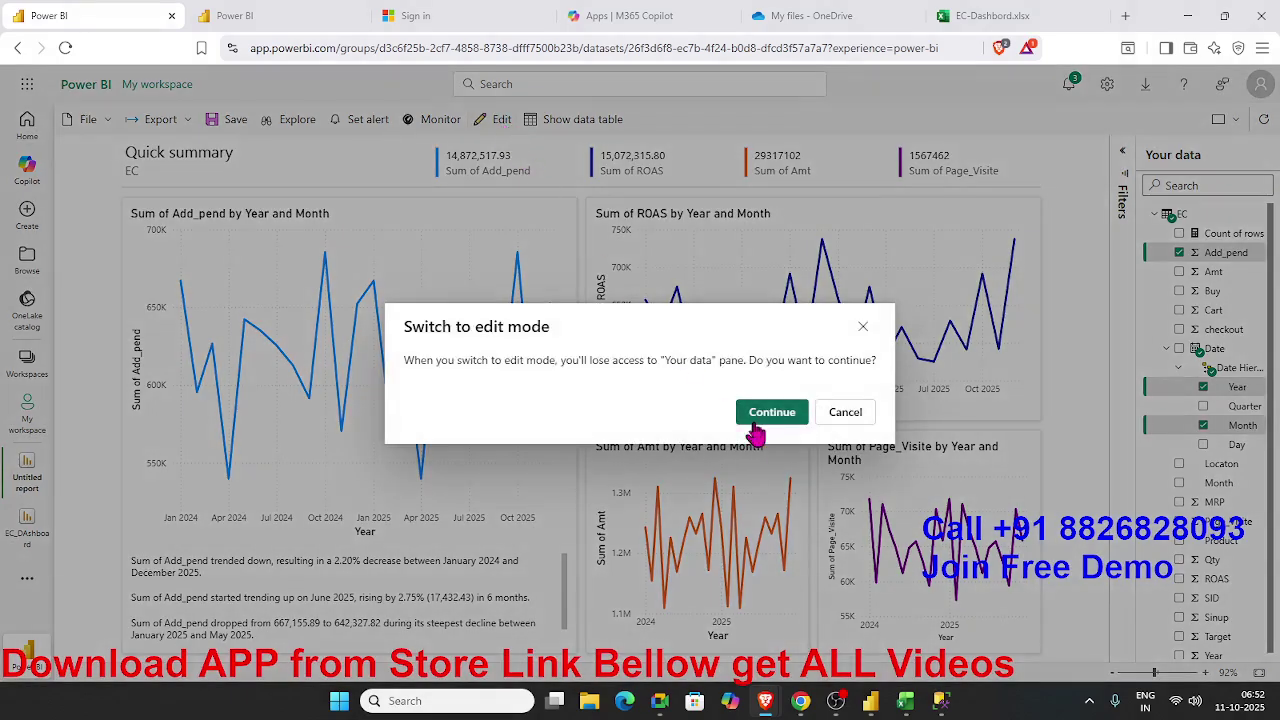
{"action": "left_click", "coordinate": [756, 428]}
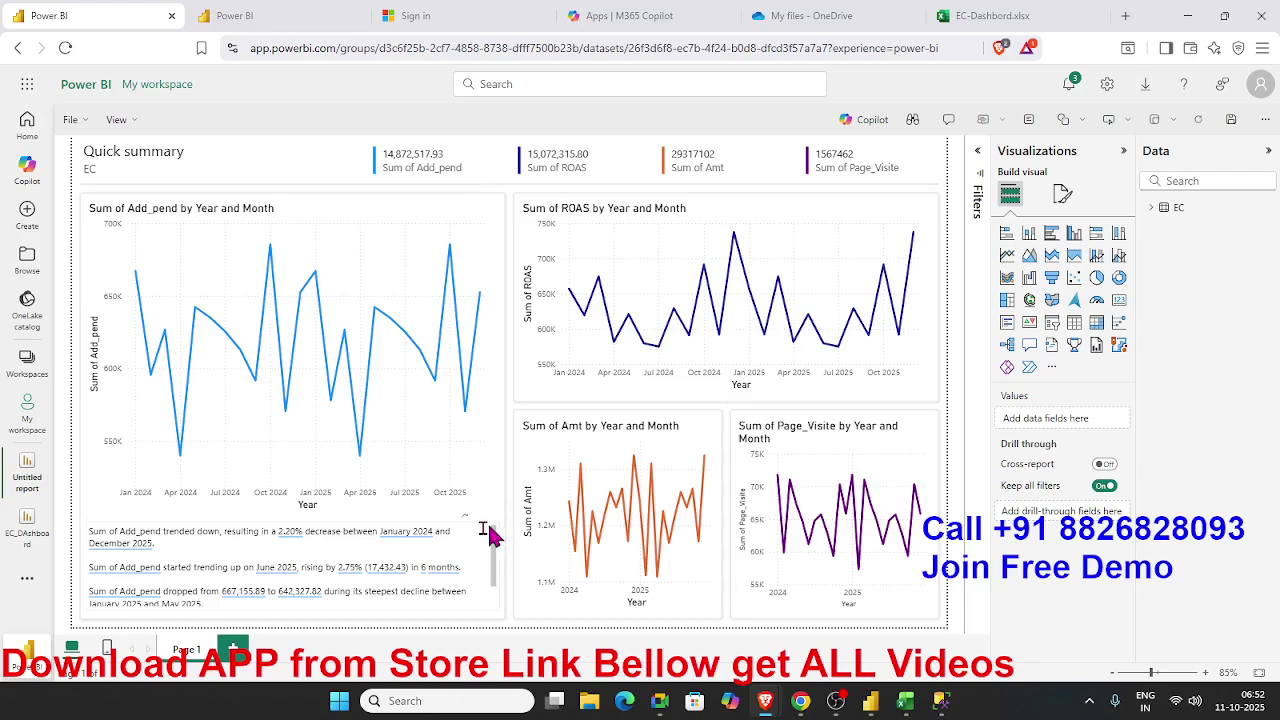
{"action": "left_click", "coordinate": [490, 474]}
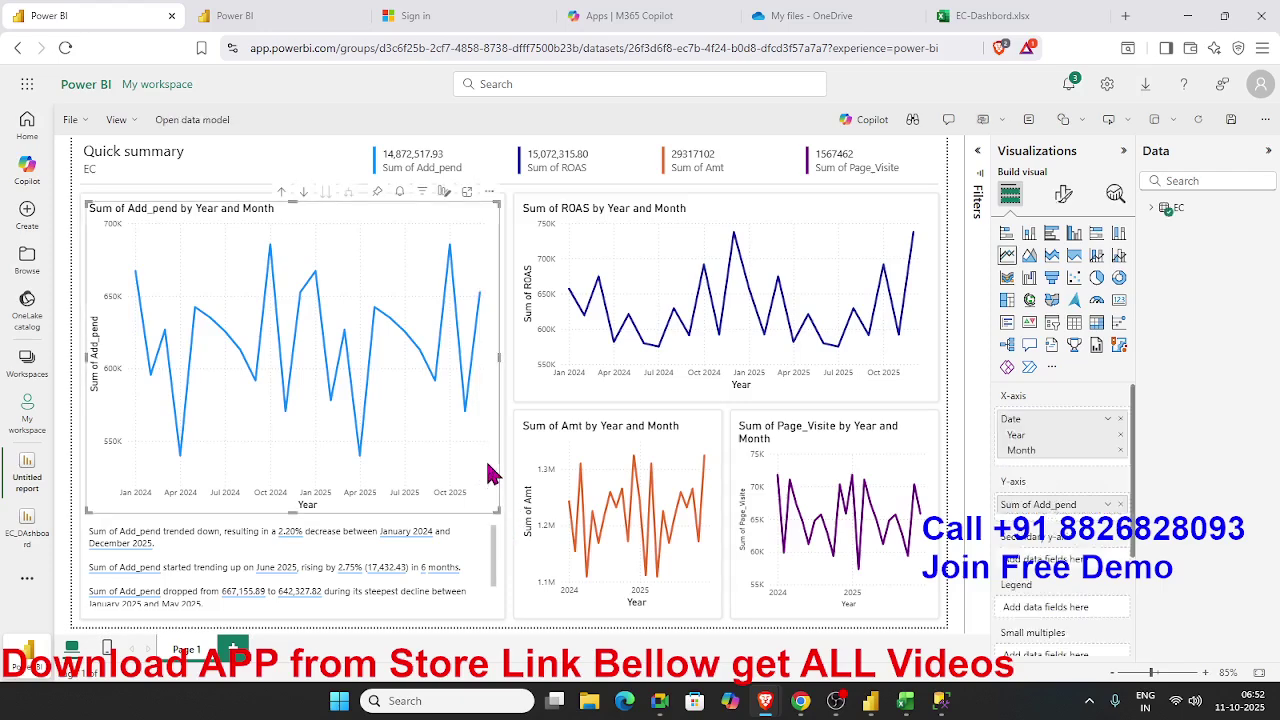
{"action": "left_click", "coordinate": [1072, 240]}
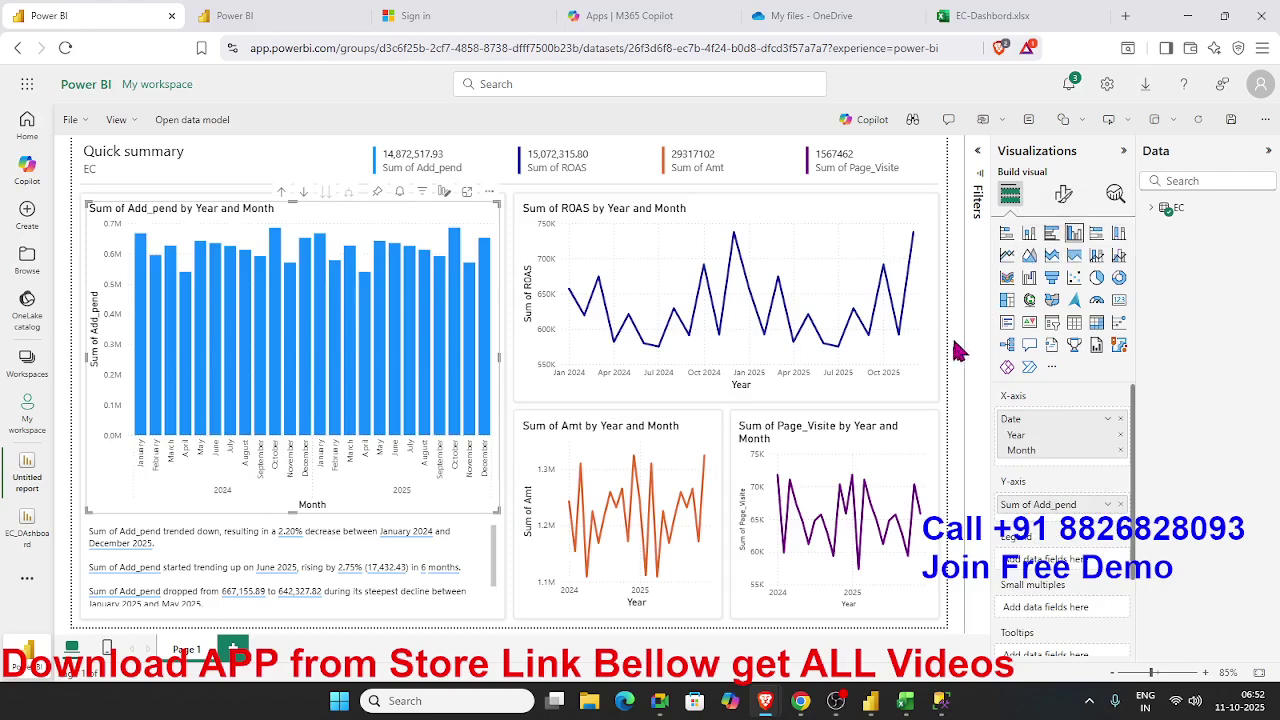
Change the Sum of Amt by Year and Month visual to a pie chart and settle on a donut chart
{"action": "left_click", "coordinate": [676, 625]}
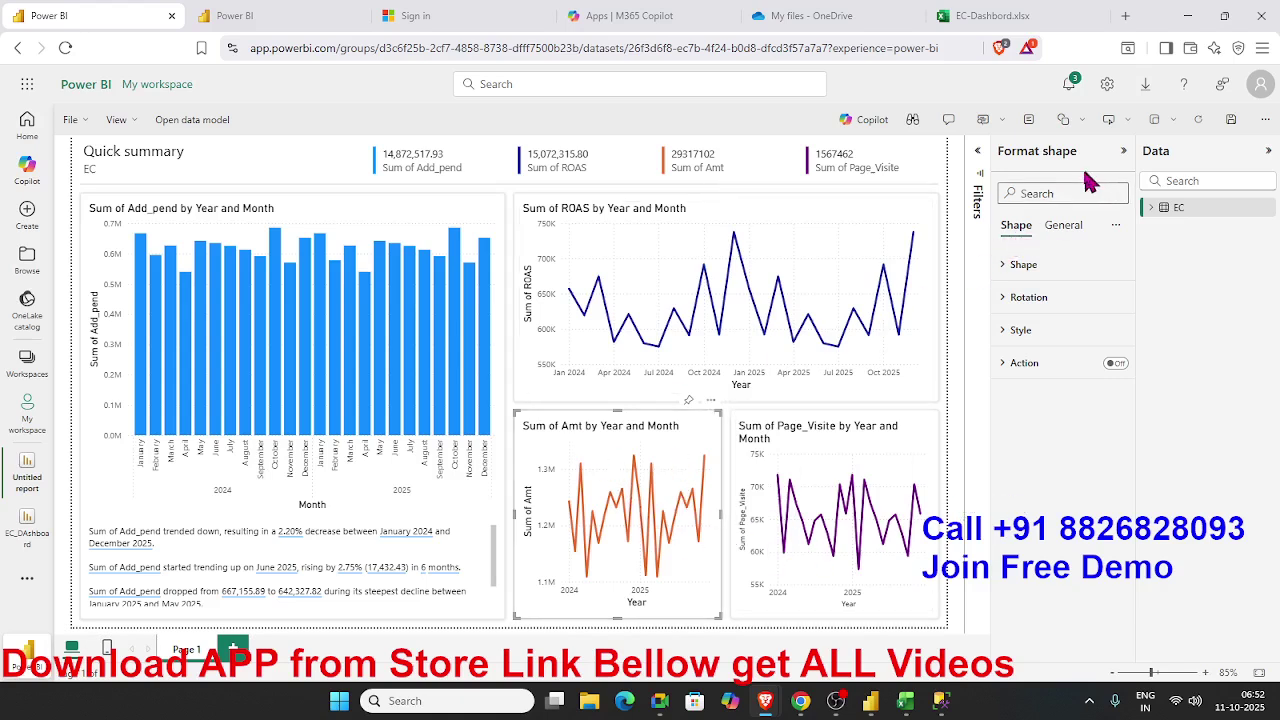
{"action": "mouse_move", "coordinate": [634, 471]}
{"action": "left_mouse_down"}
{"action": "mouse_move", "coordinate": [604, 456]}
{"action": "mouse_move", "coordinate": [582, 473]}
{"action": "mouse_move", "coordinate": [638, 285]}
{"action": "mouse_move", "coordinate": [624, 459]}
{"action": "mouse_move", "coordinate": [645, 475]}
{"action": "mouse_move", "coordinate": [640, 451]}
{"action": "left_mouse_up"}
{"action": "left_click", "coordinate": [677, 458]}
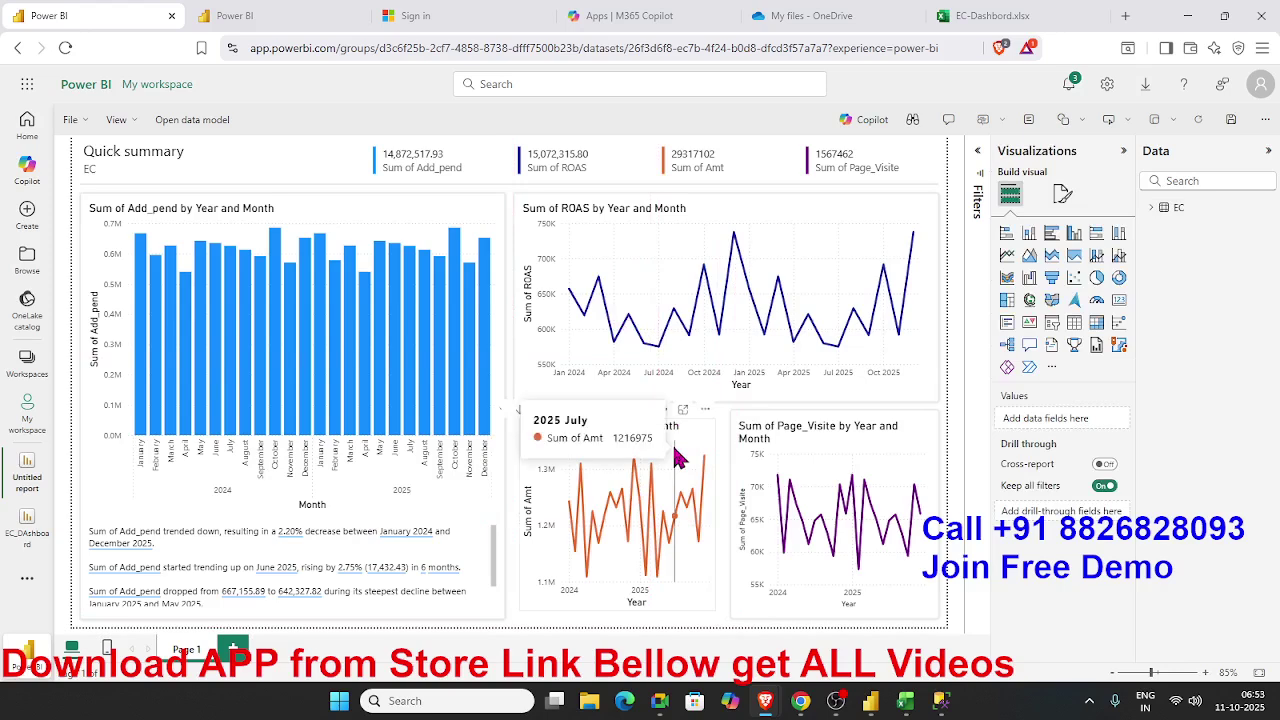
{"action": "left_click", "coordinate": [716, 447]}
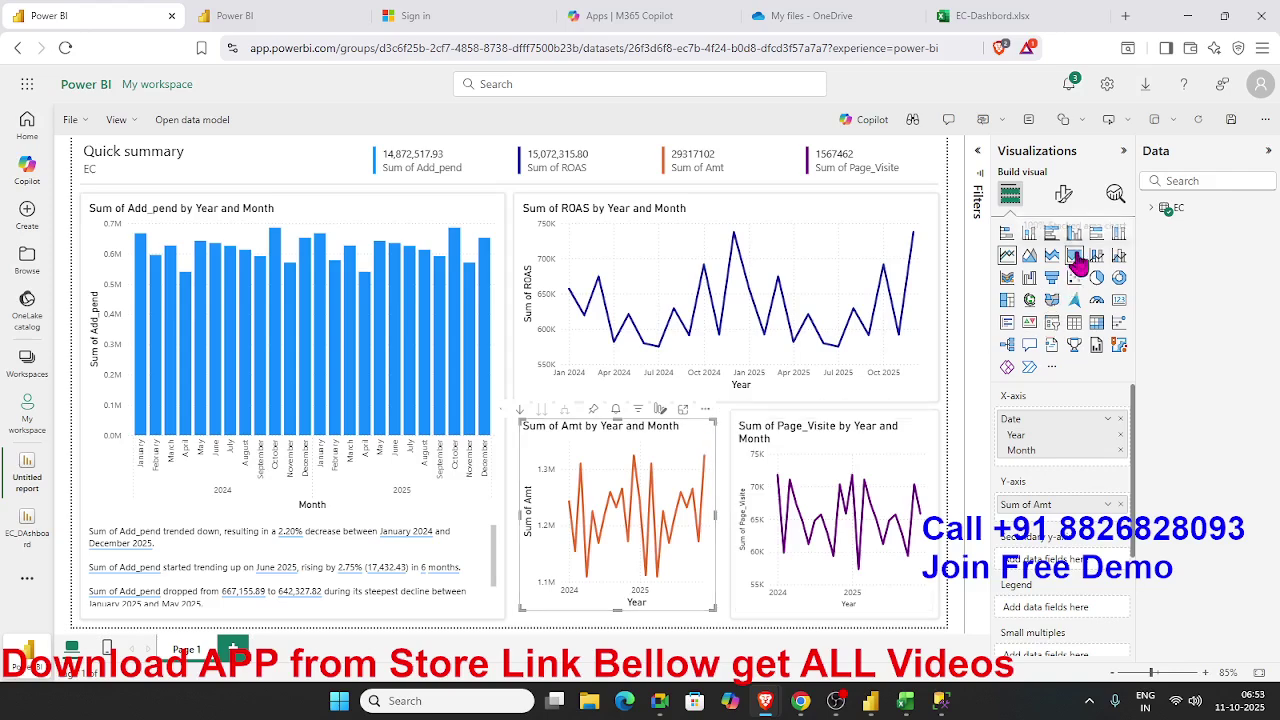
{"action": "left_click", "coordinate": [1097, 280]}
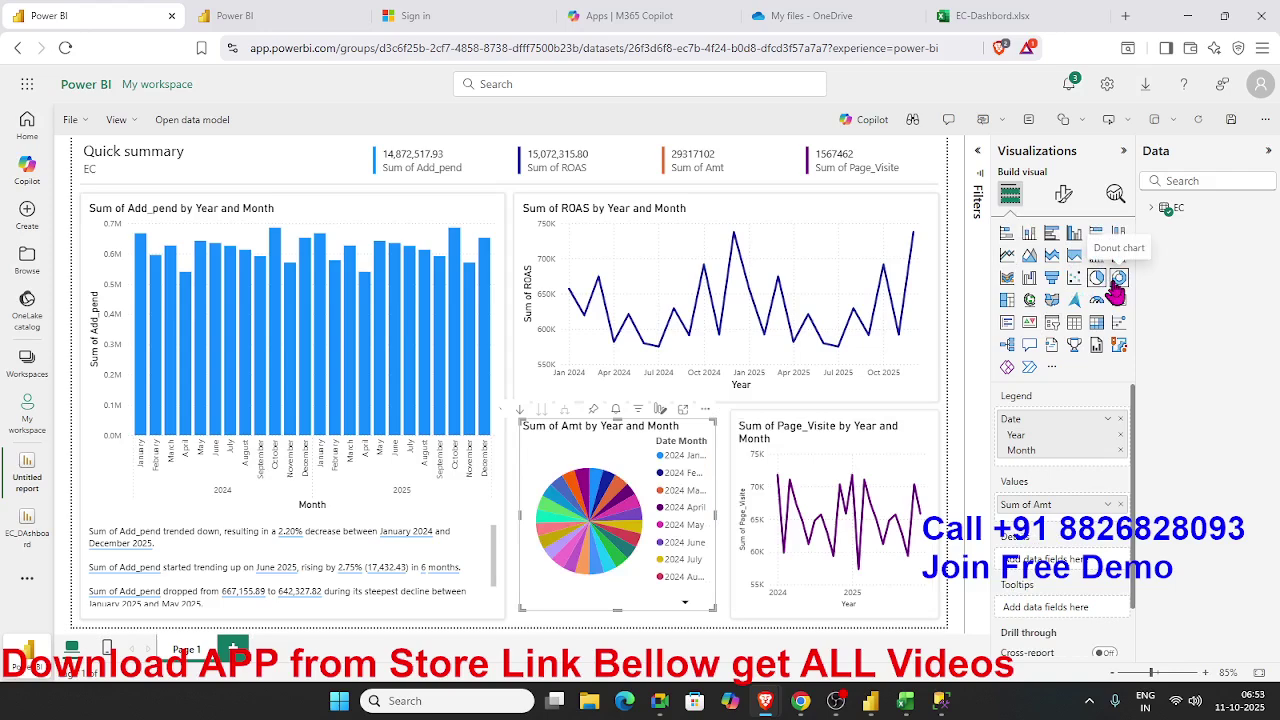
{"action": "left_click", "coordinate": [1117, 280]}
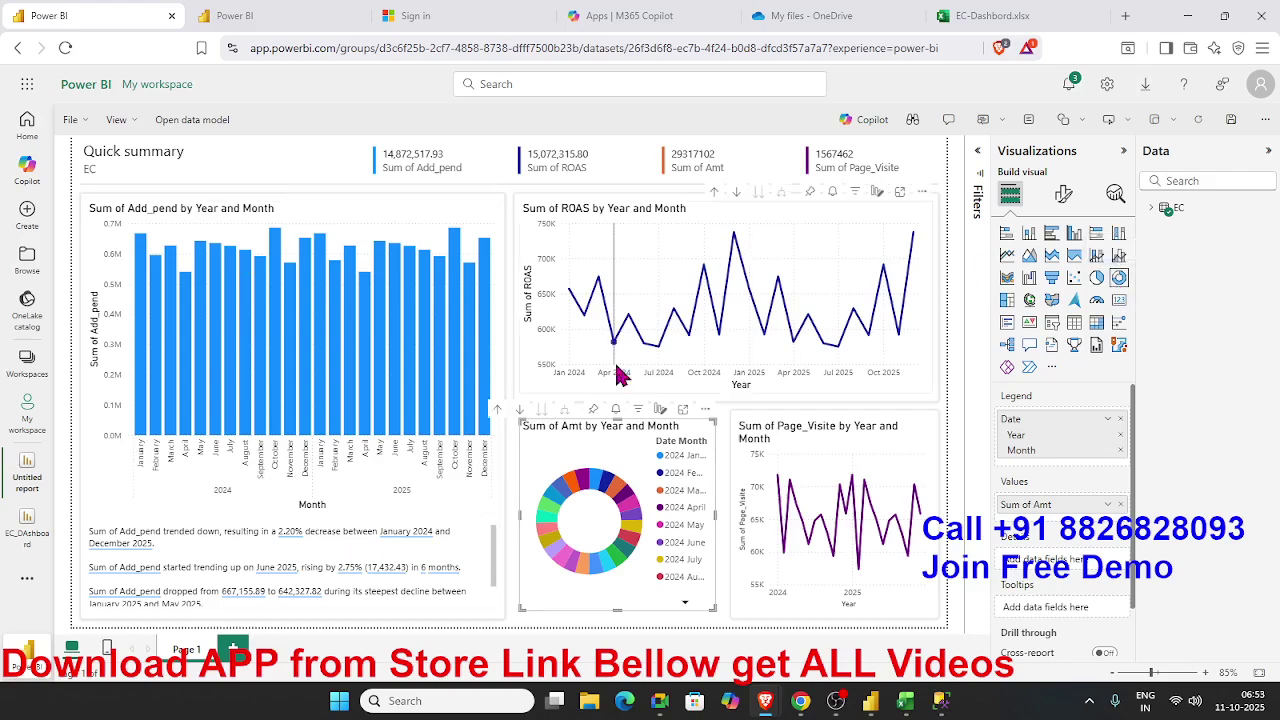
Inspect the fields behind the Sum of Add_pend, Sum of ROAS, Sum of Amt and Sum of Page_Visite summary cards
{"action": "left_click", "coordinate": [490, 165]}
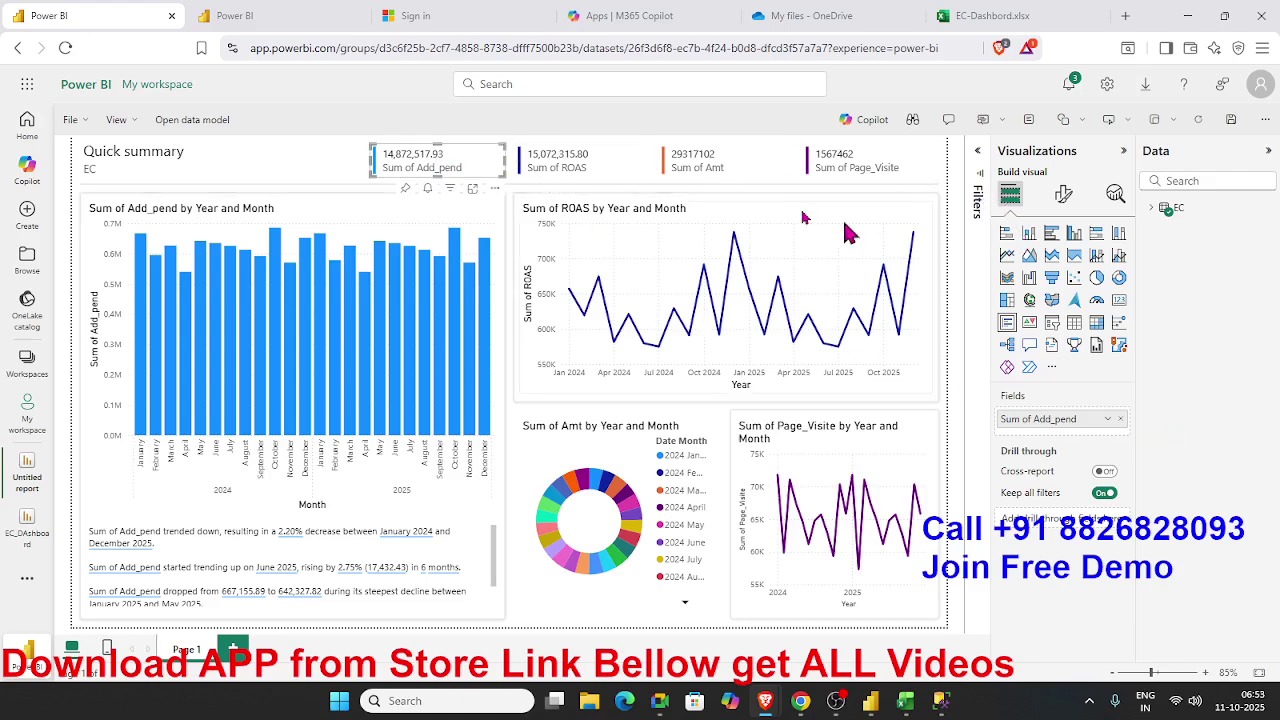
{"action": "left_click", "coordinate": [590, 170]}
{"action": "left_click", "coordinate": [707, 168]}
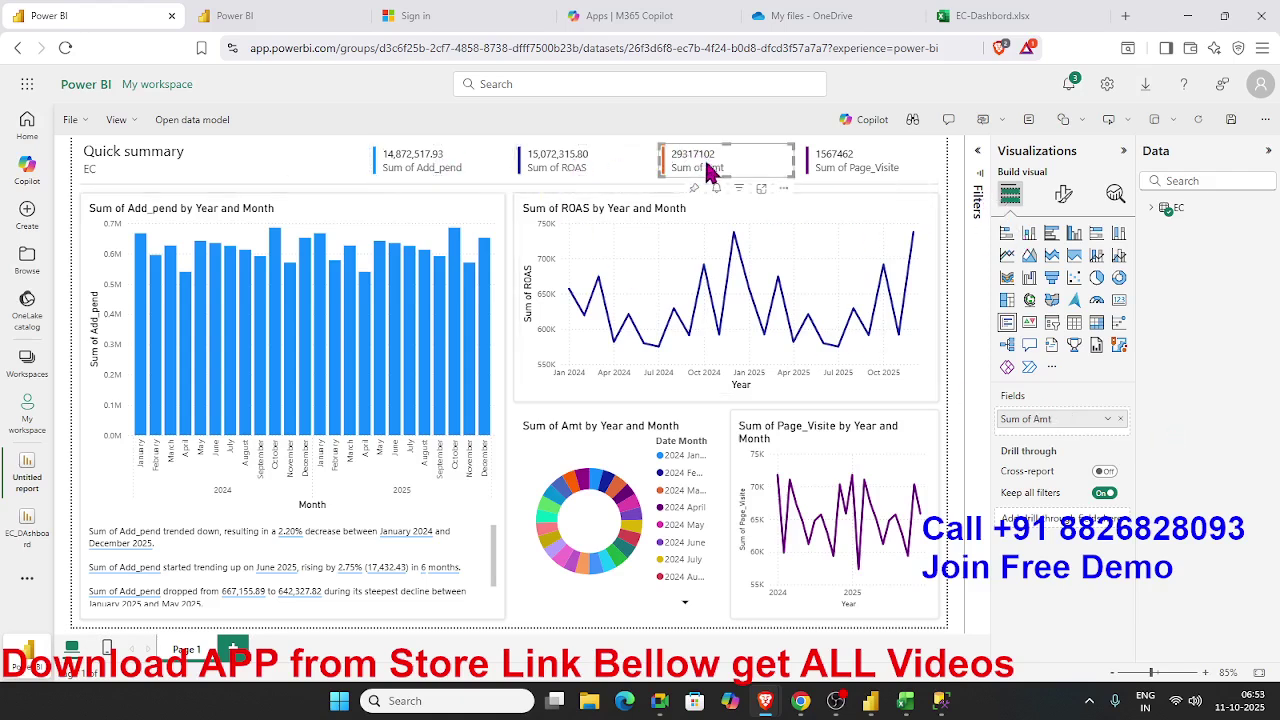
{"action": "left_click", "coordinate": [858, 170]}
{"action": "left_click", "coordinate": [714, 170]}
{"action": "left_click", "coordinate": [628, 168]}
{"action": "left_click", "coordinate": [465, 170]}
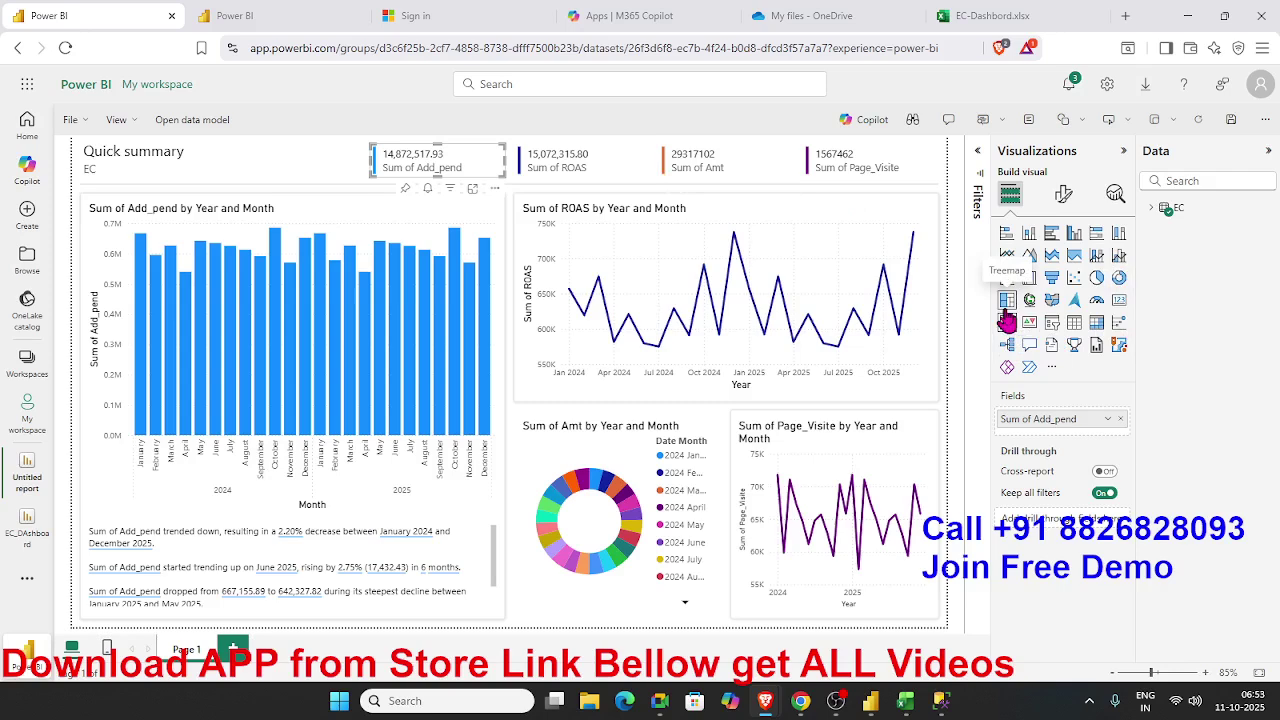
{"action": "key", "text": "alt+Tab"}
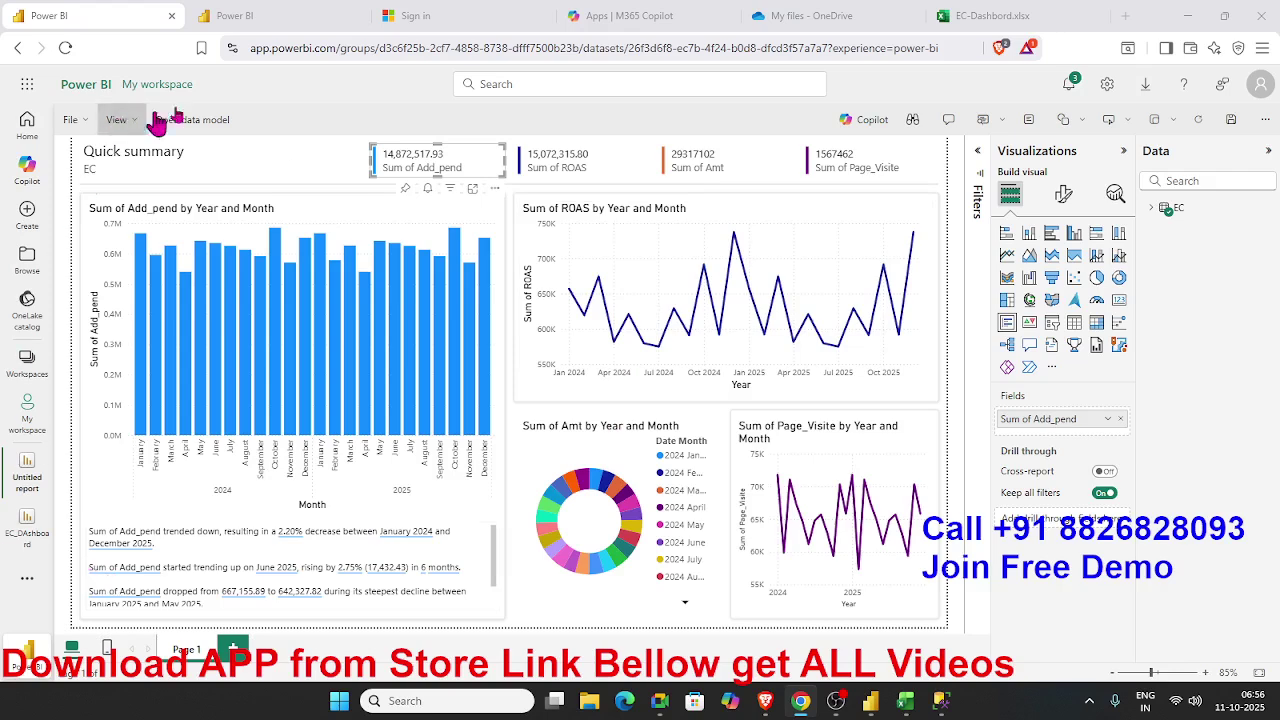
Leave the report without saving its changes and start a blank query as the data source of a new report
{"action": "left_click", "coordinate": [36, 123]}
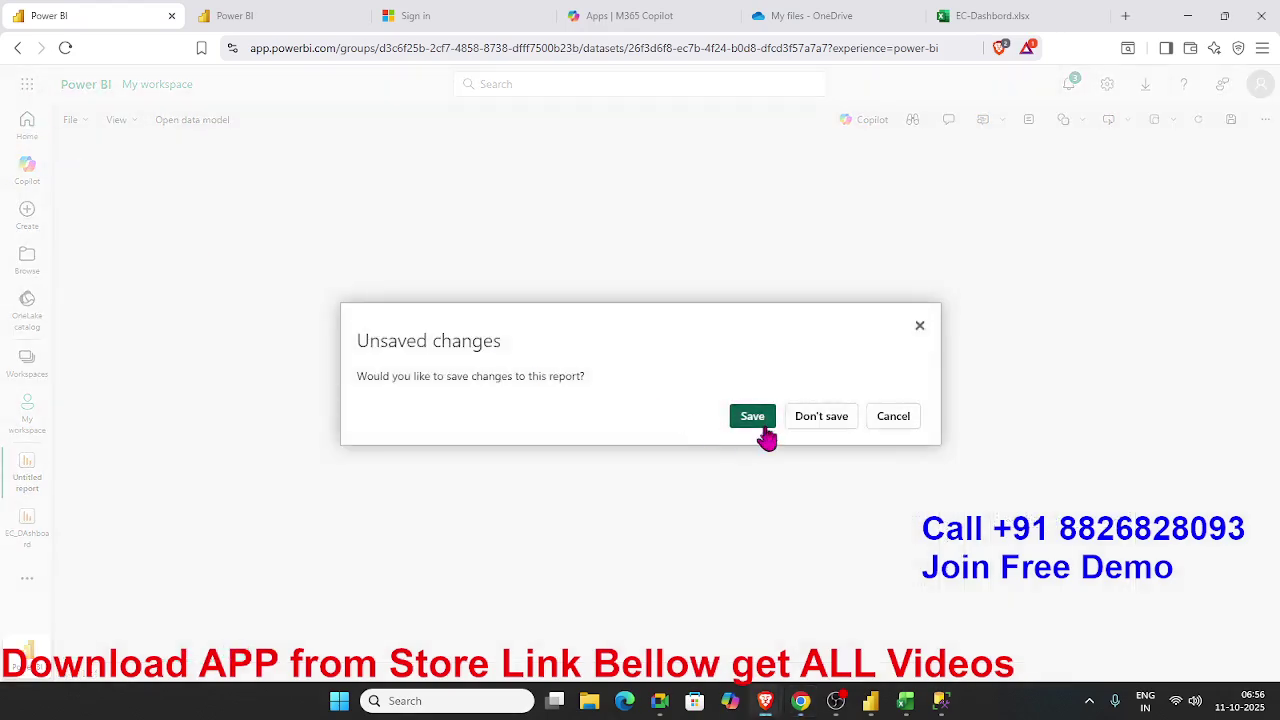
{"action": "left_click", "coordinate": [815, 424]}
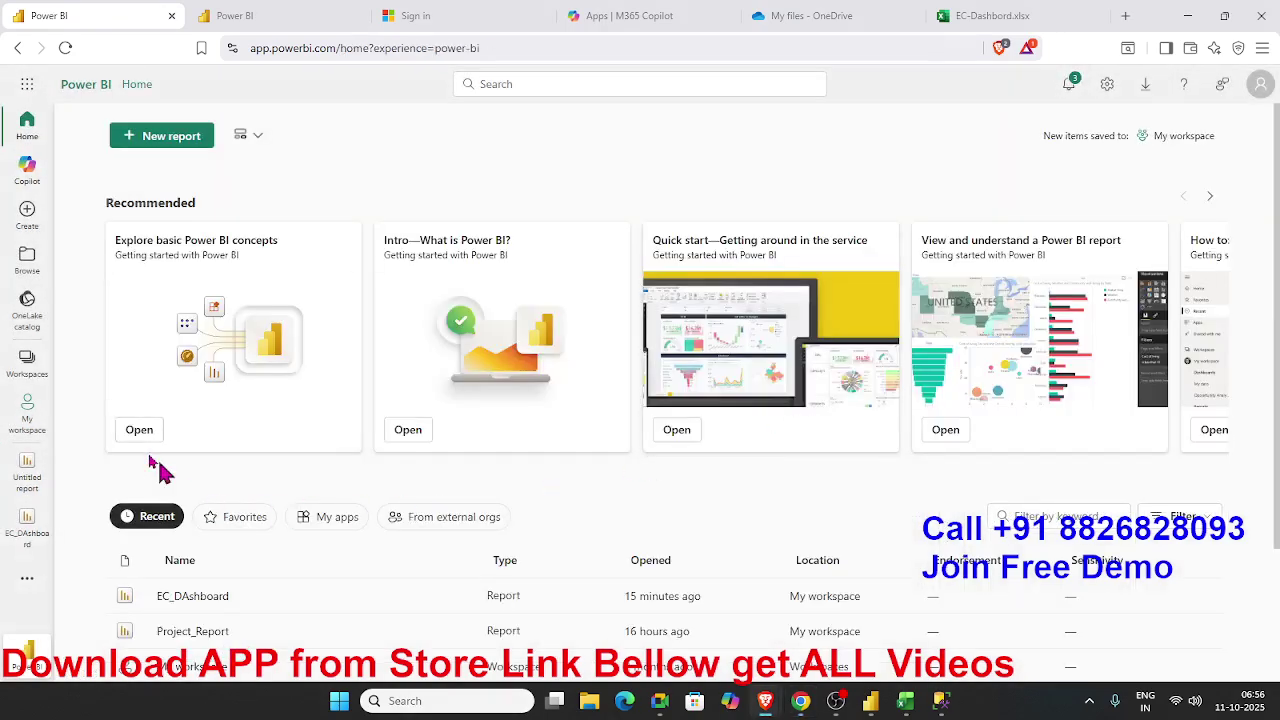
{"action": "left_click", "coordinate": [28, 218]}
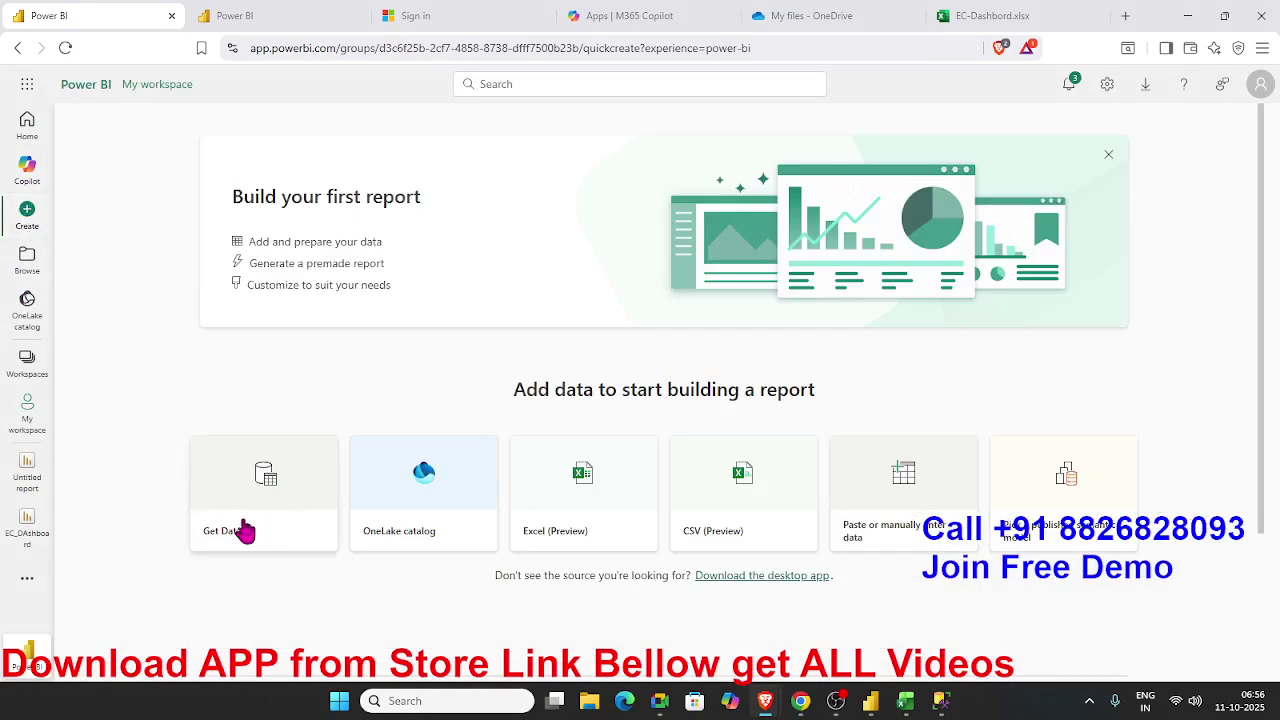
{"action": "left_click", "coordinate": [260, 483]}
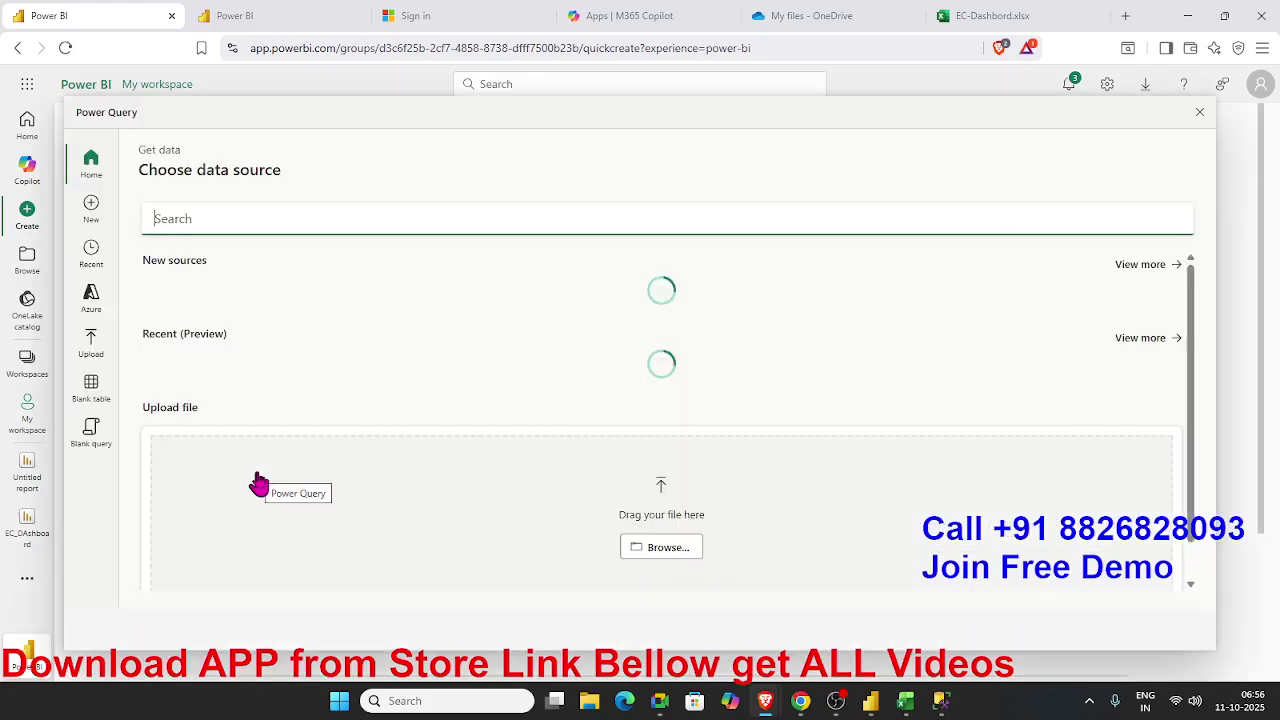
{"action": "left_click", "coordinate": [93, 442]}
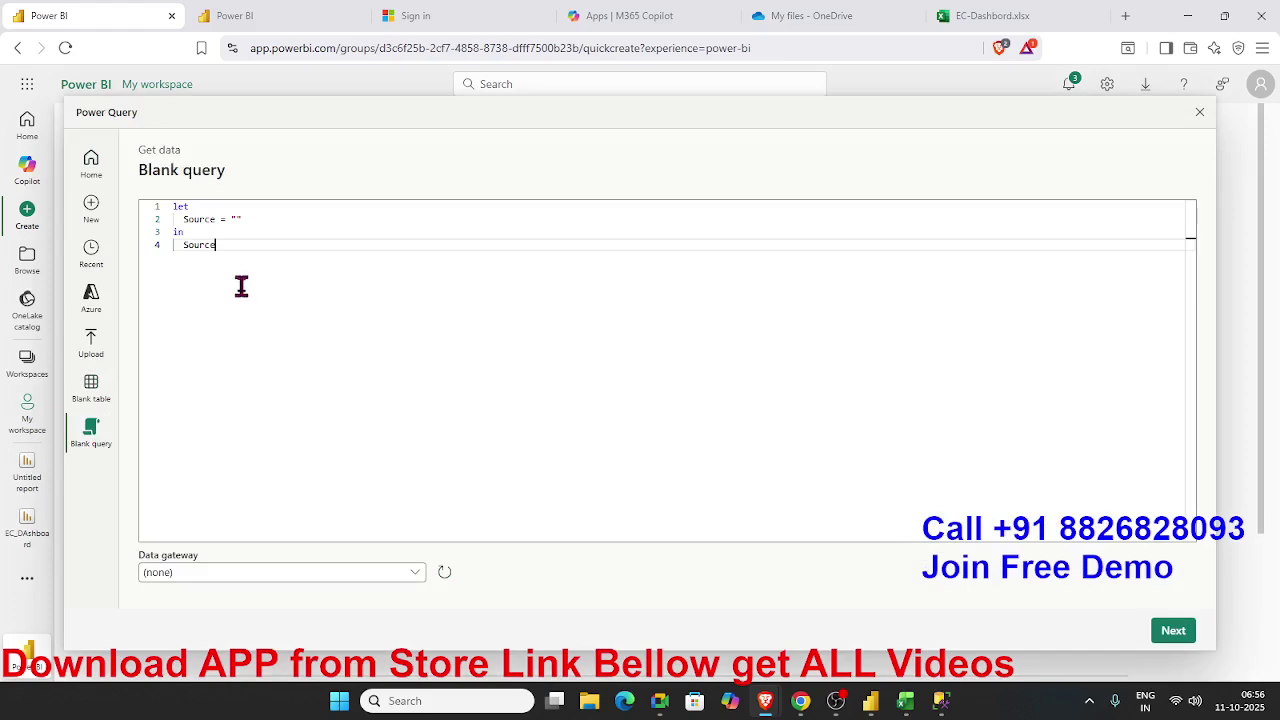
Examine the default let/in code in the blank query editor
{"action": "left_click", "coordinate": [235, 219]}
{"action": "left_click", "coordinate": [230, 258]}
{"action": "left_click", "coordinate": [800, 700]}
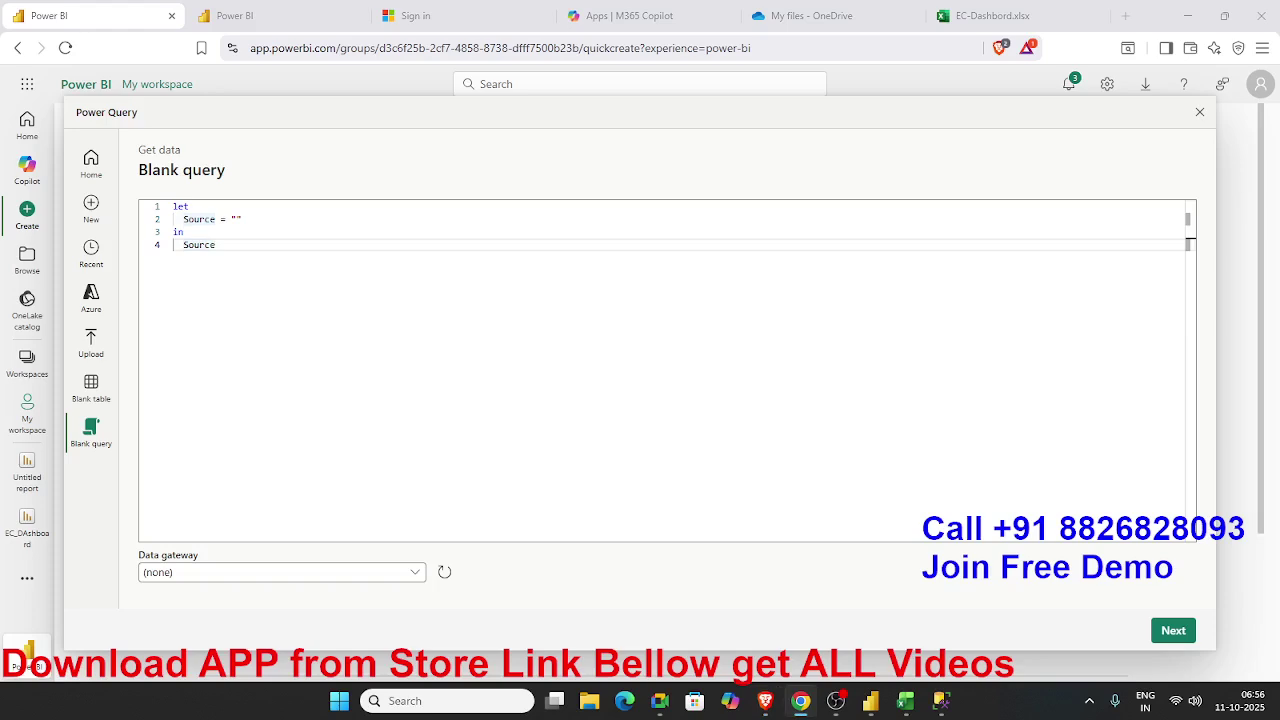
{"action": "left_click", "coordinate": [345, 253]}
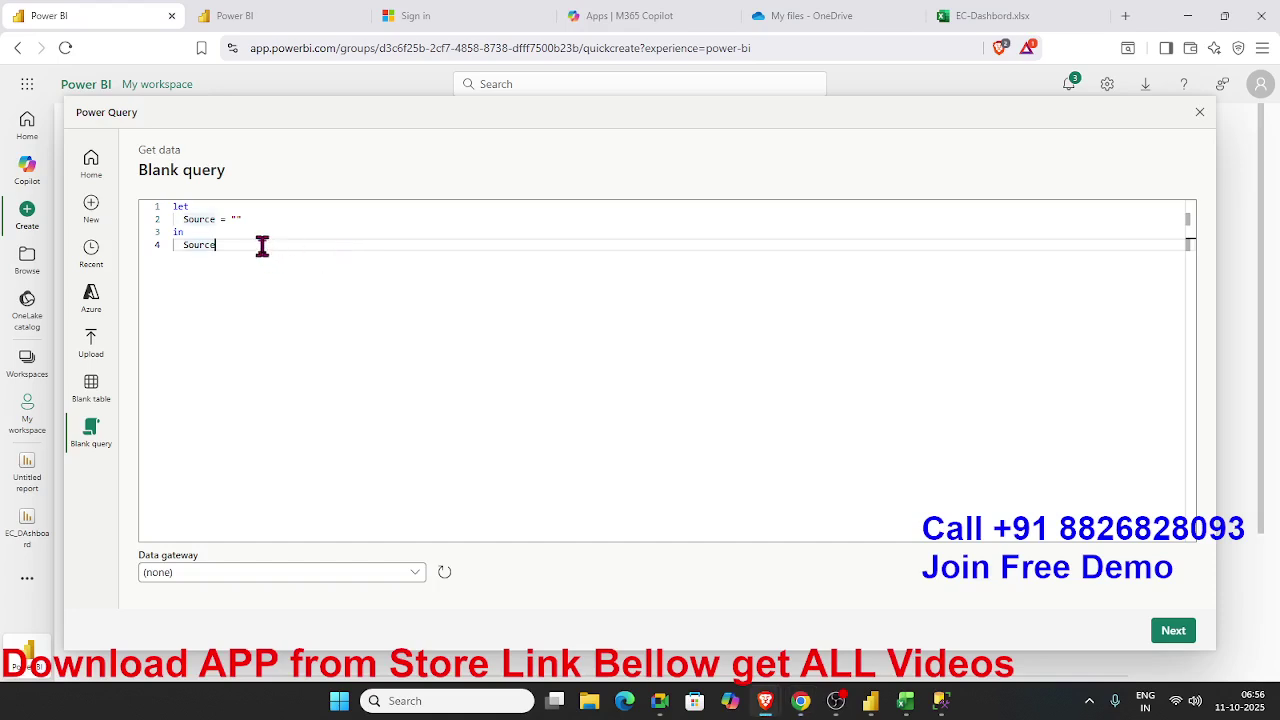
{"action": "left_click_drag", "start_coordinate": [262, 246], "coordinate": [157, 211]}
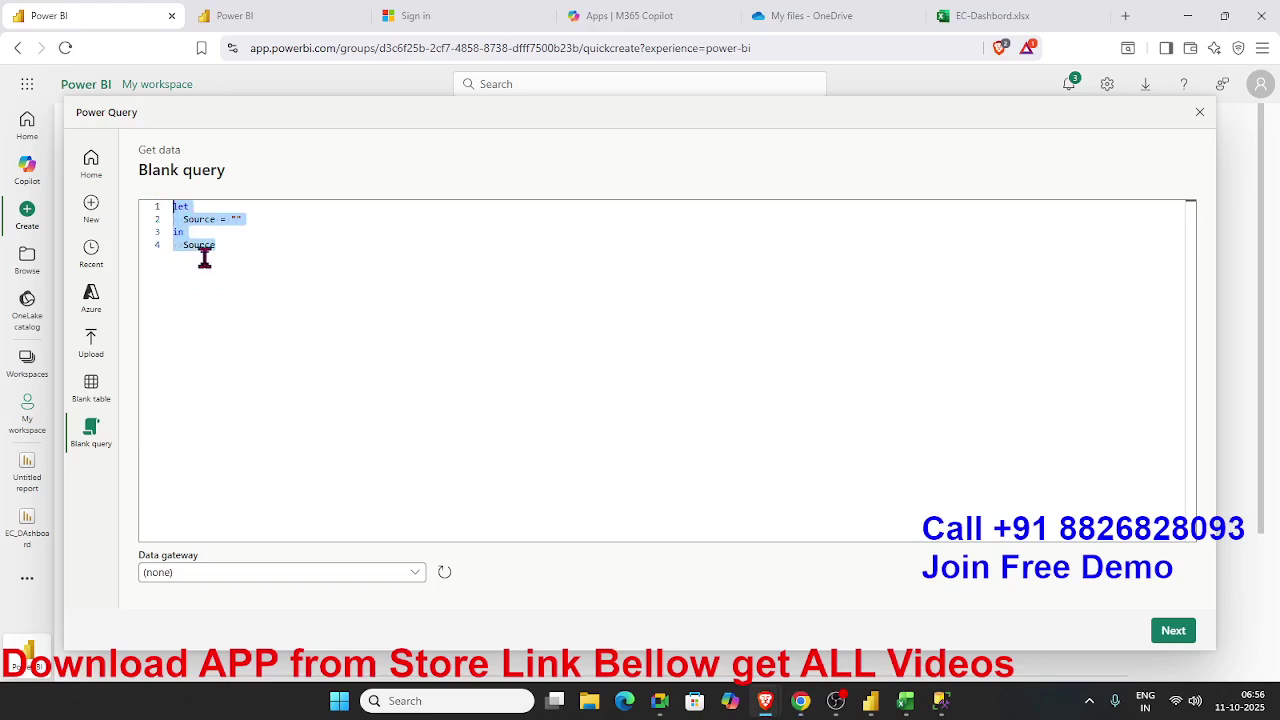
{"action": "left_click", "coordinate": [260, 251]}
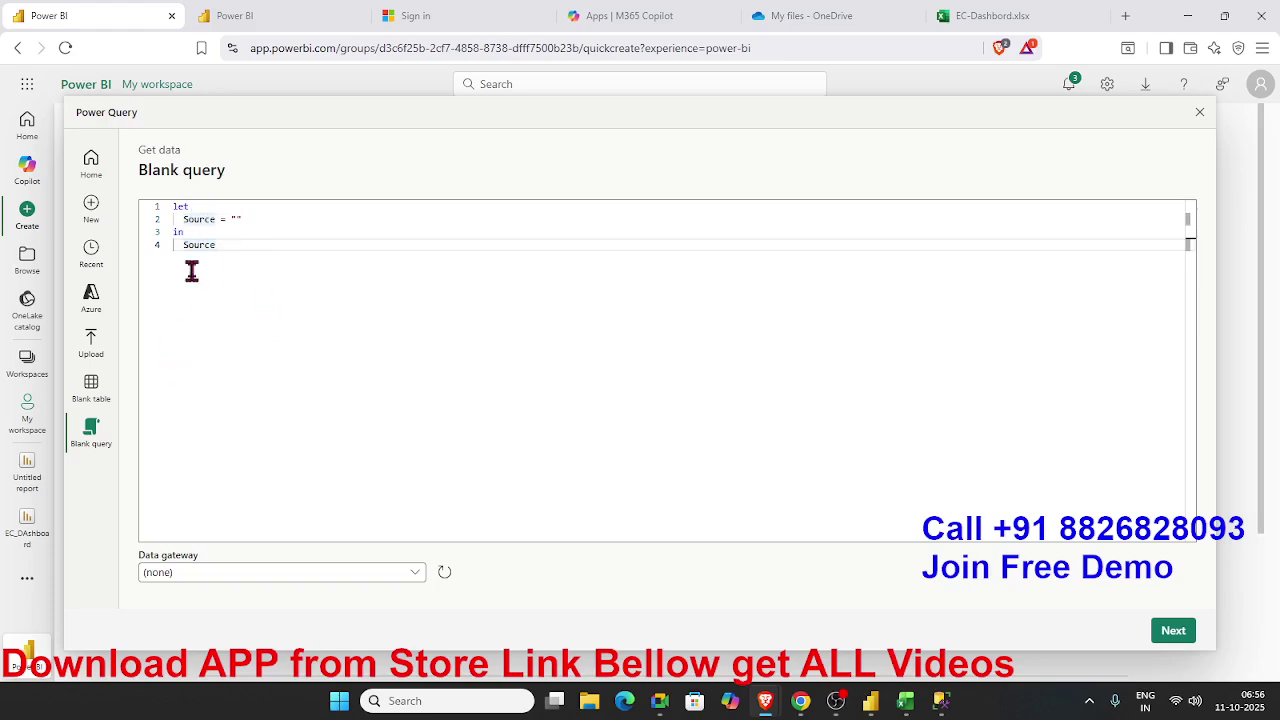
Switch to Power BI Desktop, find Blank Query among the Other data sources, and close the source list without connecting
{"action": "left_click", "coordinate": [870, 700]}
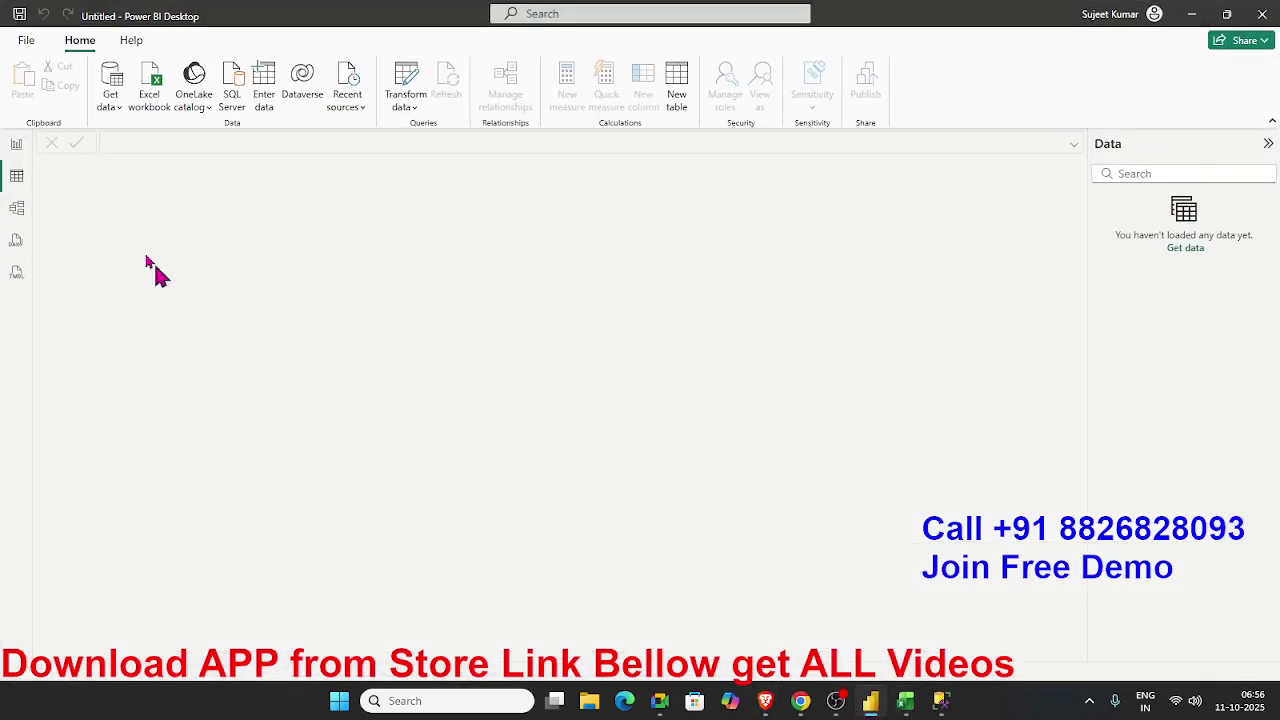
{"action": "left_click", "coordinate": [113, 115]}
{"action": "left_click", "coordinate": [147, 455]}
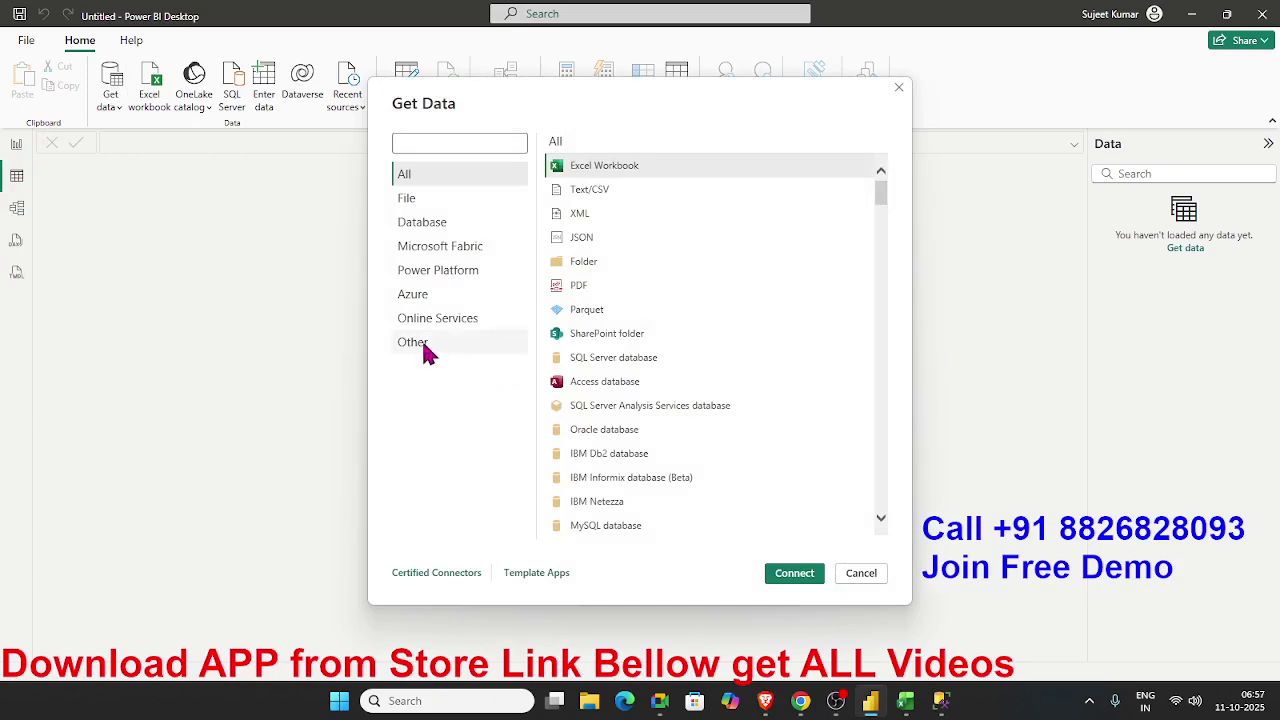
{"action": "left_click", "coordinate": [428, 352]}
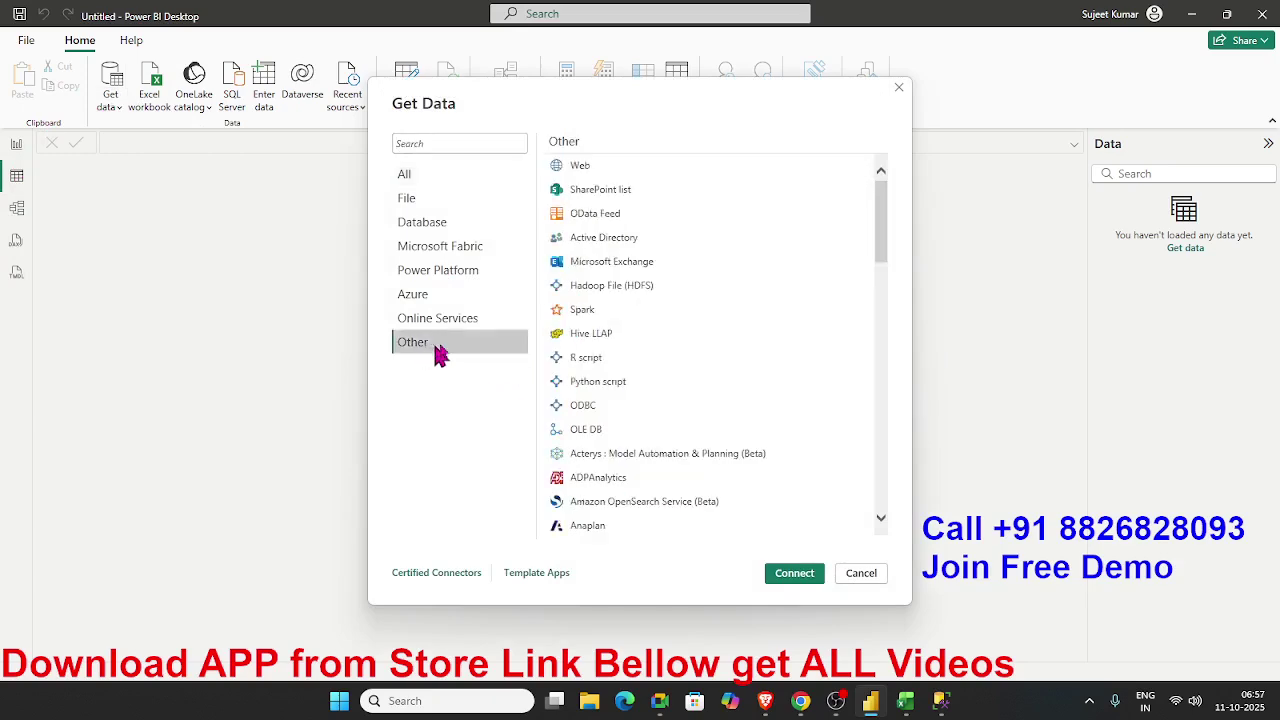
{"action": "left_click_drag", "start_coordinate": [876, 247], "coordinate": [894, 523]}
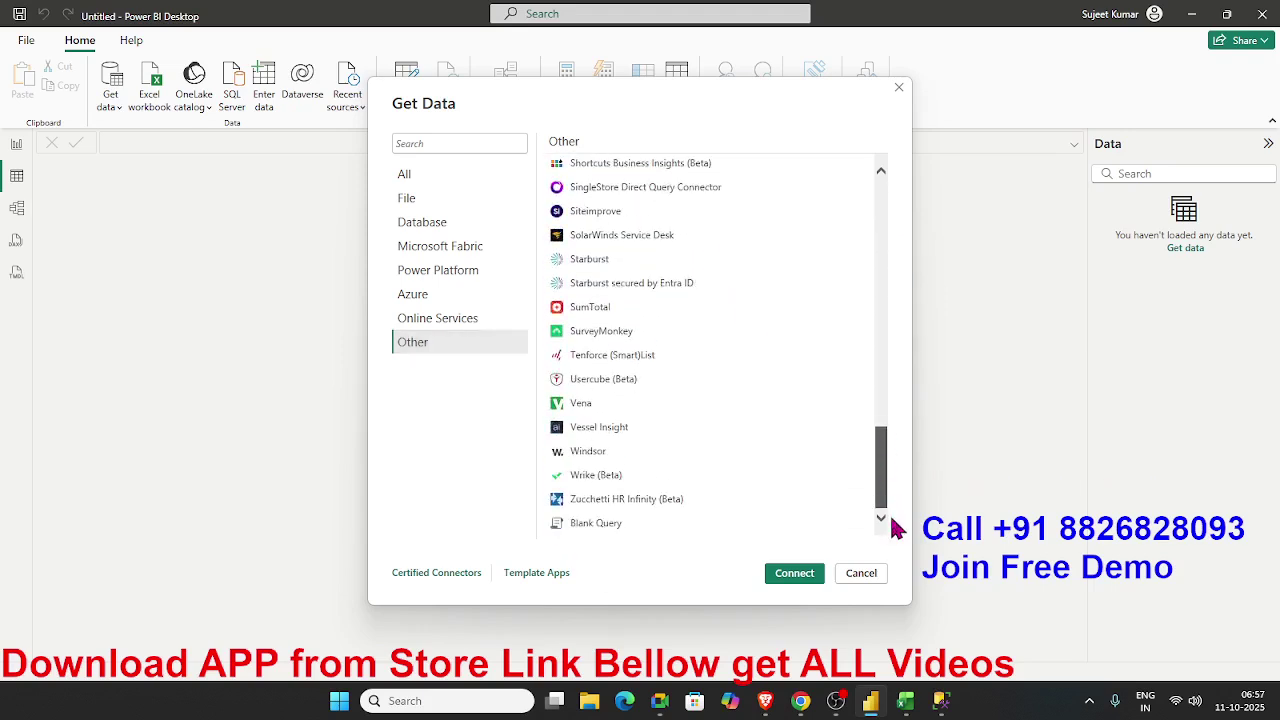
{"action": "left_click", "coordinate": [589, 530]}
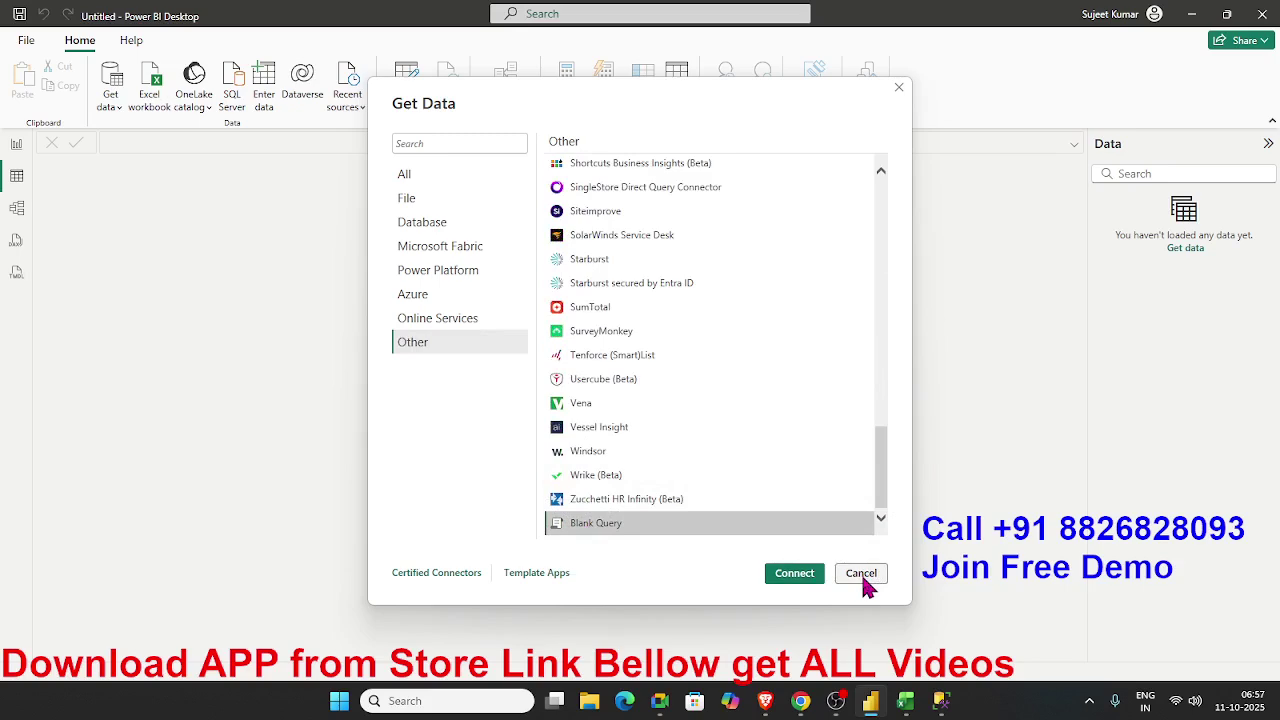
{"action": "left_click", "coordinate": [862, 582]}
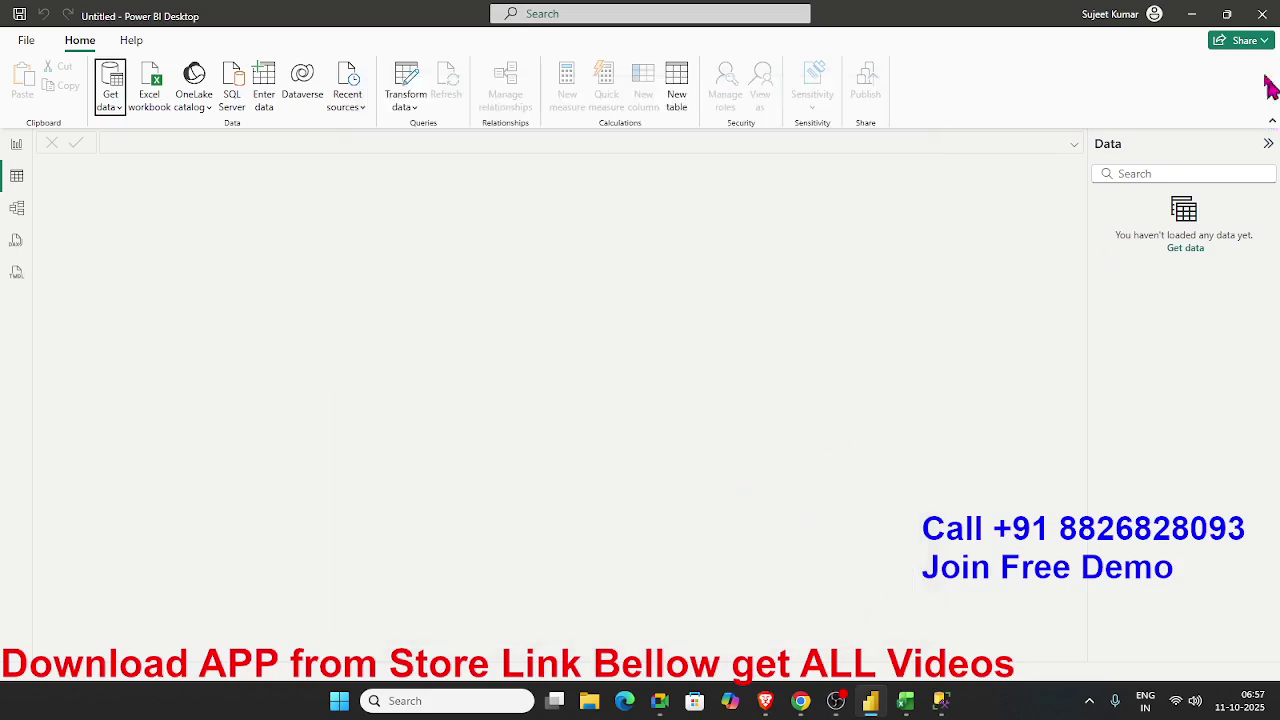
{"action": "left_click", "coordinate": [1193, 15]}
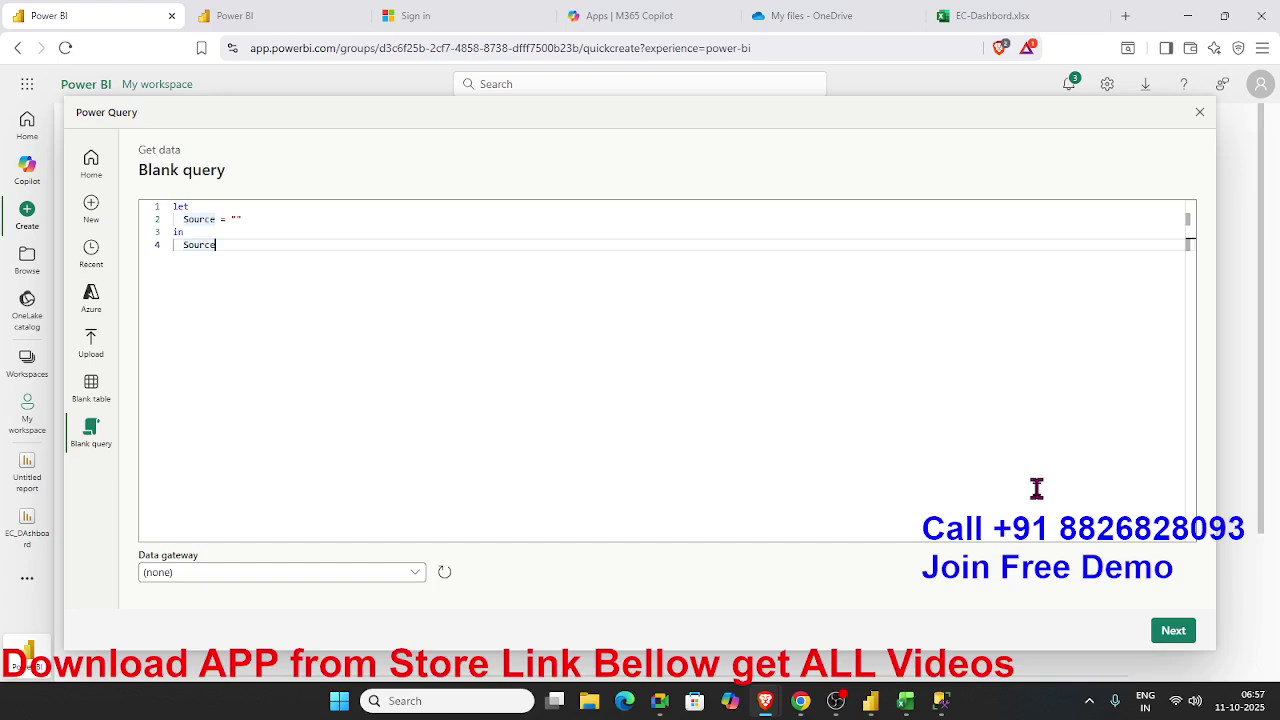
Switch to File Explorer, open the 2025 folder on New Volume (F:), and check its May subfolder before returning
{"action": "left_click", "coordinate": [623, 703]}
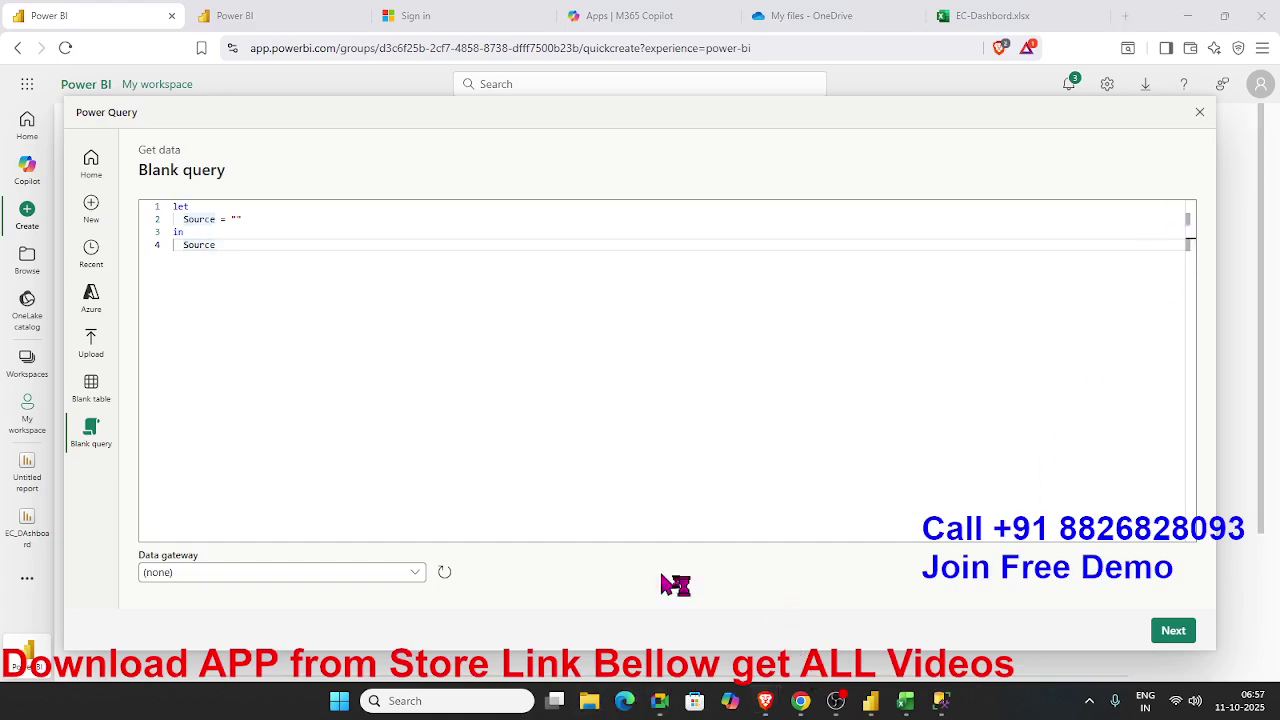
{"action": "left_click", "coordinate": [1169, 82]}
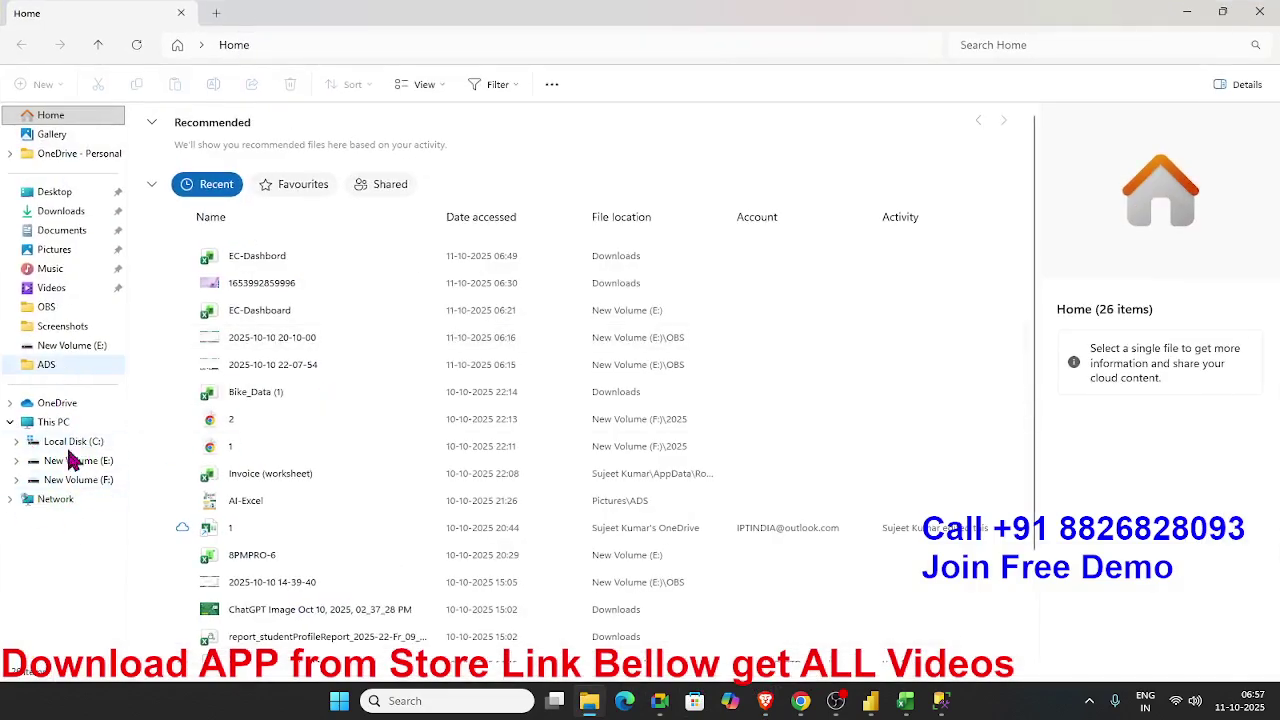
{"action": "left_click", "coordinate": [90, 482]}
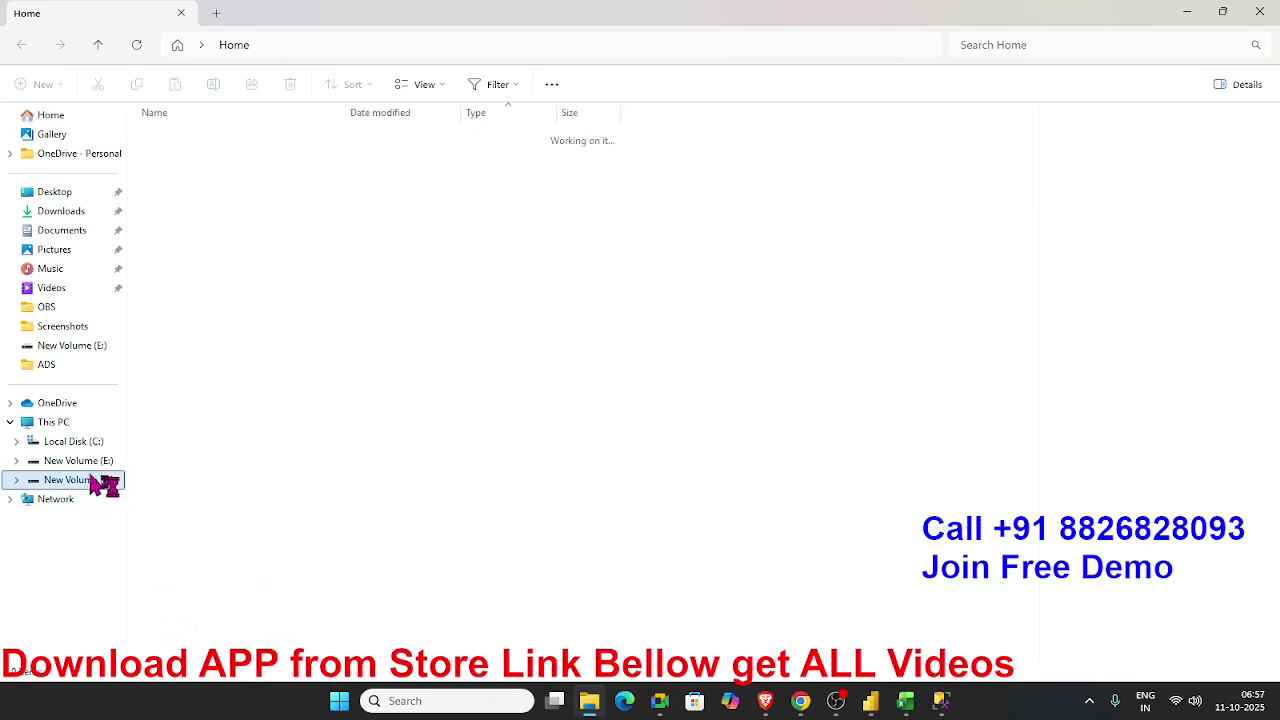
{"action": "double_click", "coordinate": [183, 137]}
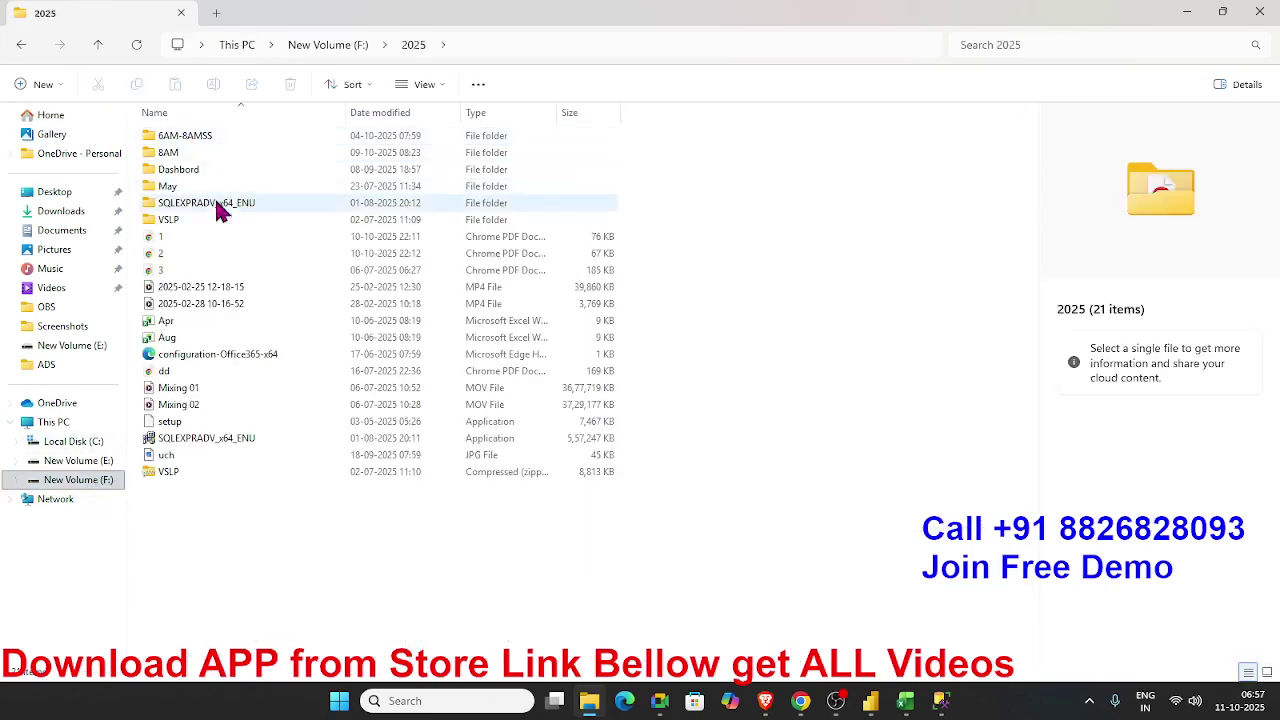
{"action": "left_click", "coordinate": [170, 189]}
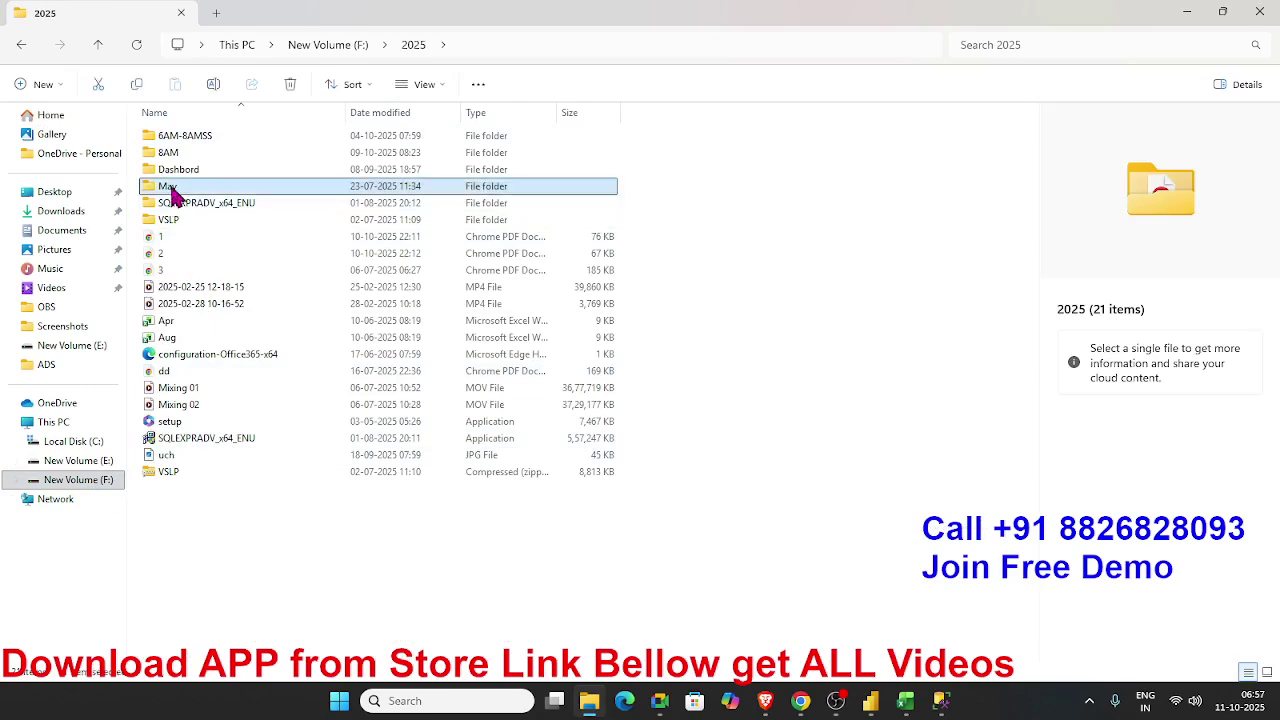
{"action": "double_click", "coordinate": [170, 190]}
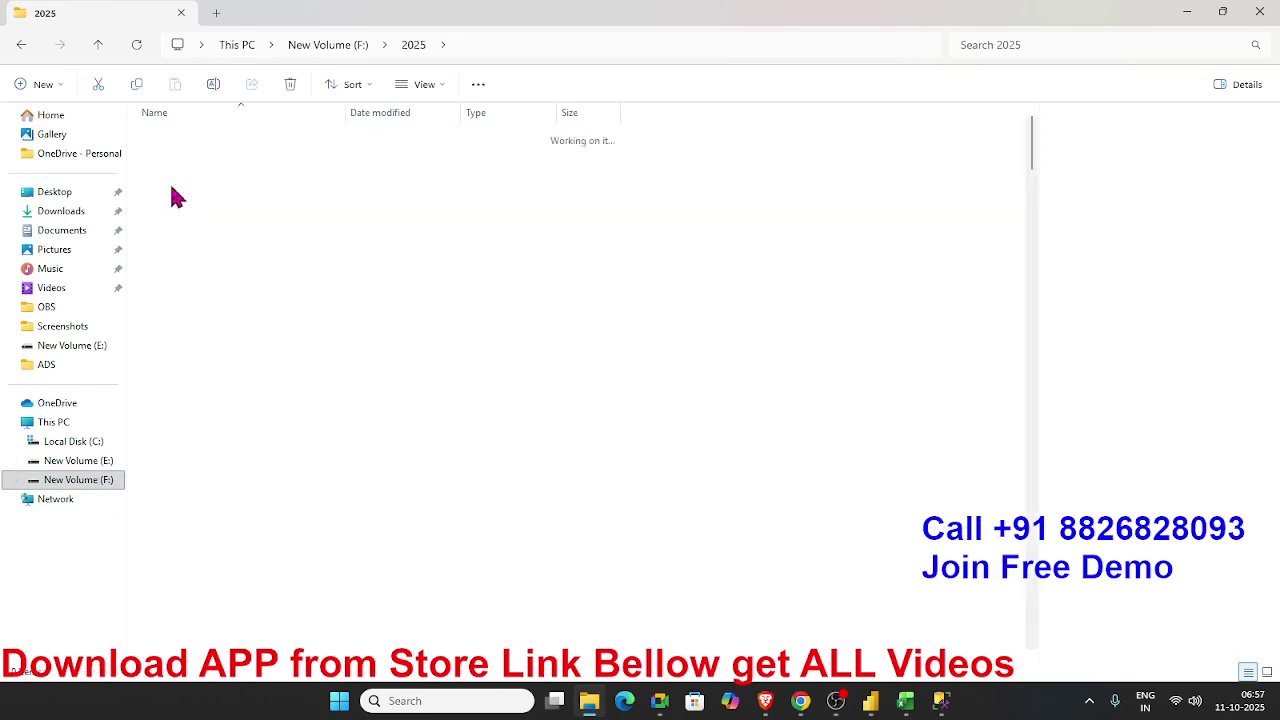
{"action": "left_click", "coordinate": [20, 50]}
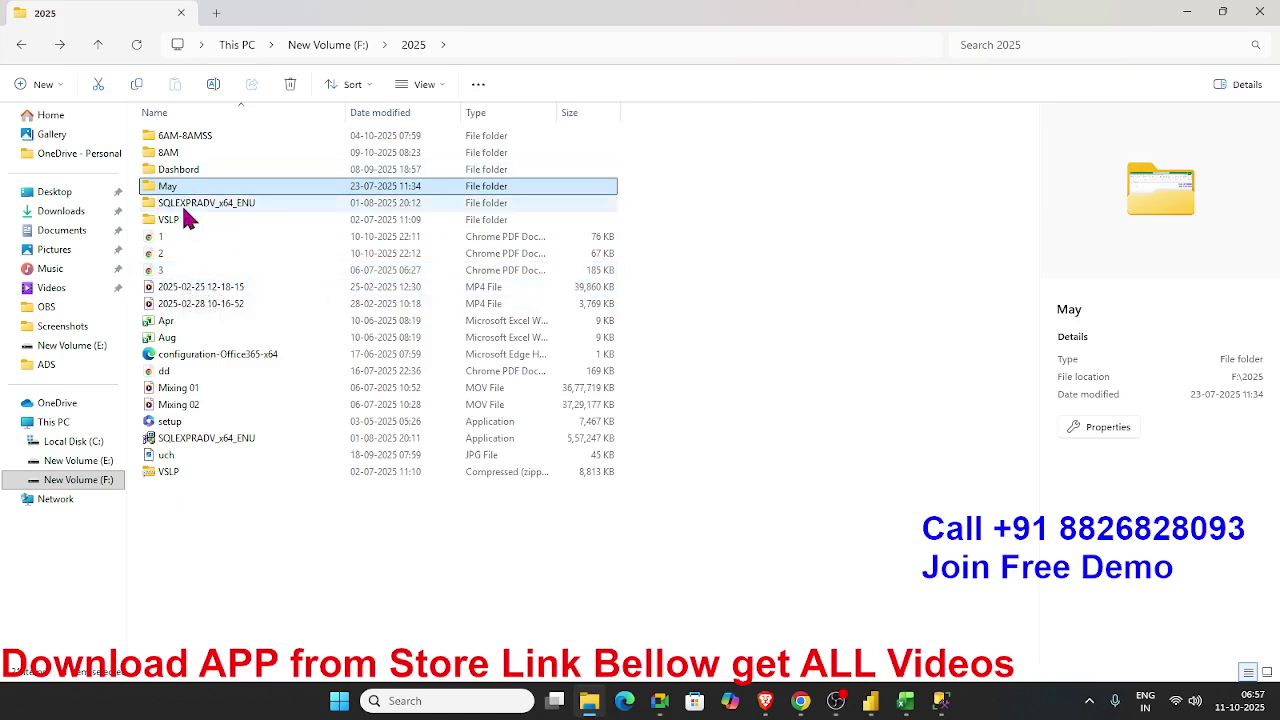
Create a new folder named DATA inside the 2025 folder
{"action": "left_click", "coordinate": [217, 517]}
{"action": "right_click", "coordinate": [217, 517]}
{"action": "left_click", "coordinate": [217, 517]}
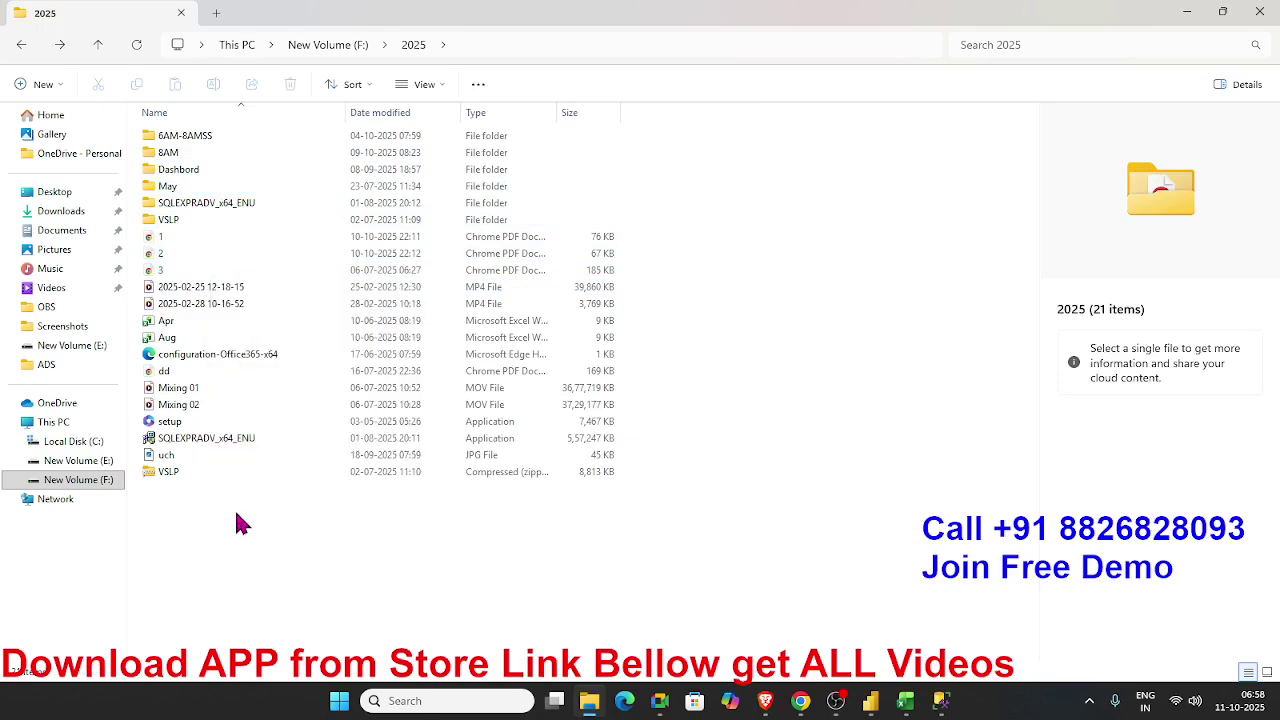
{"action": "right_click", "coordinate": [240, 523]}
{"action": "mouse_move", "coordinate": [303, 405]}
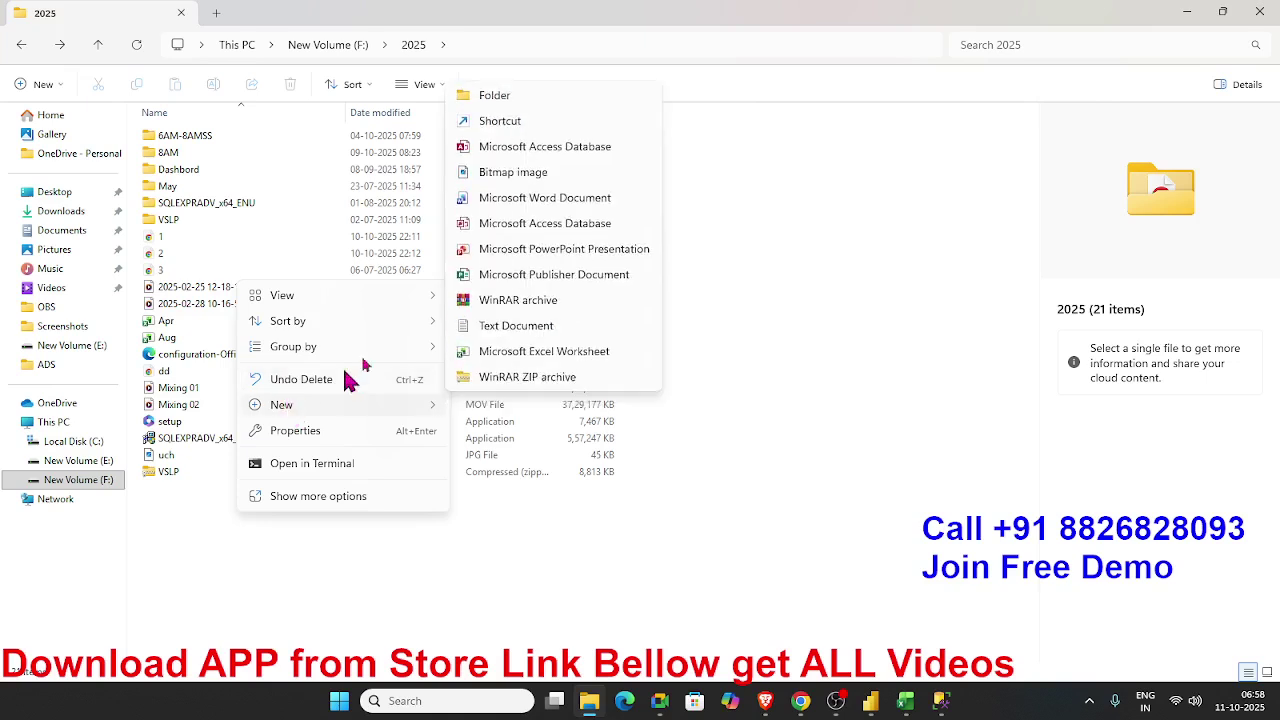
{"action": "left_click", "coordinate": [494, 97]}
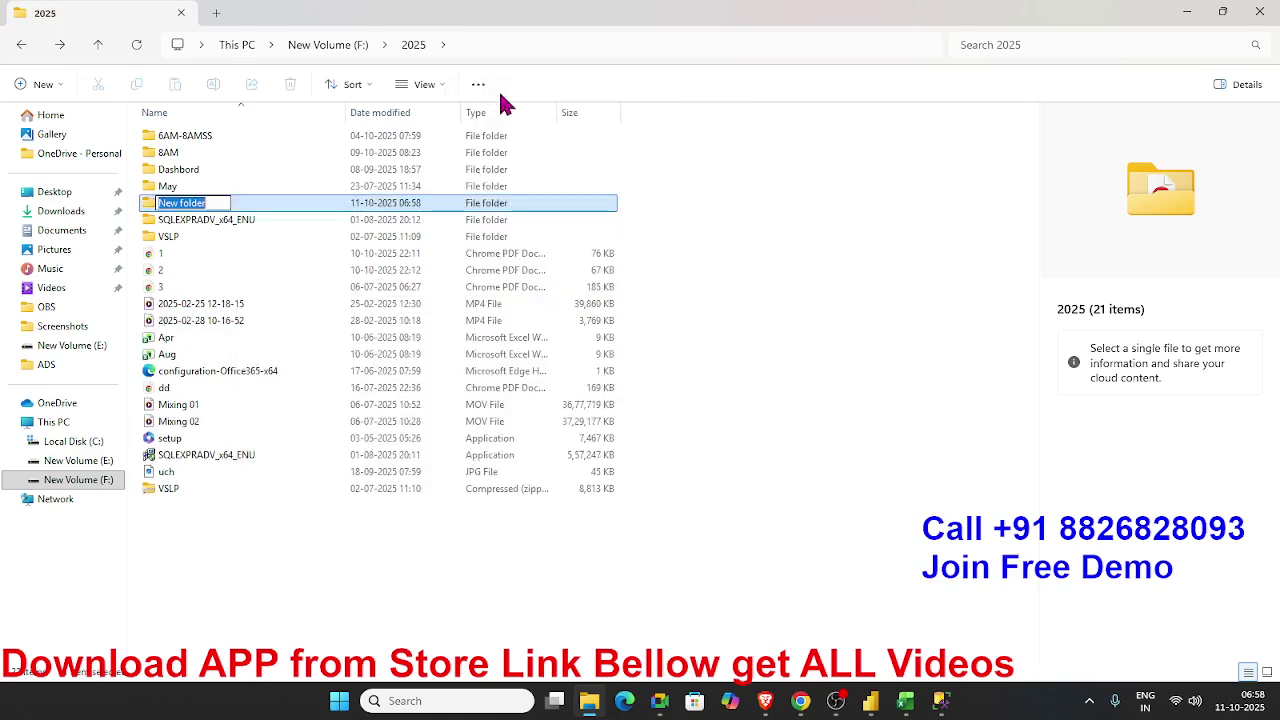
{"action": "type", "text": "DATA"}
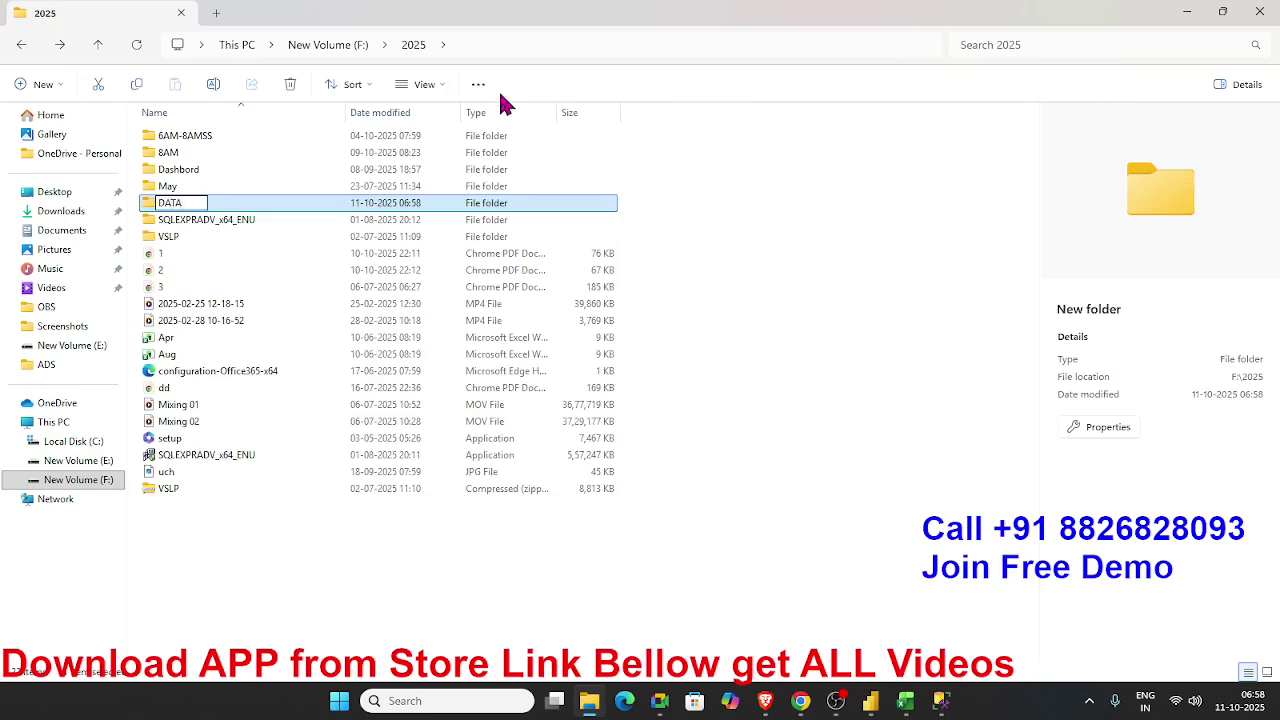
{"action": "key", "text": "Return"}
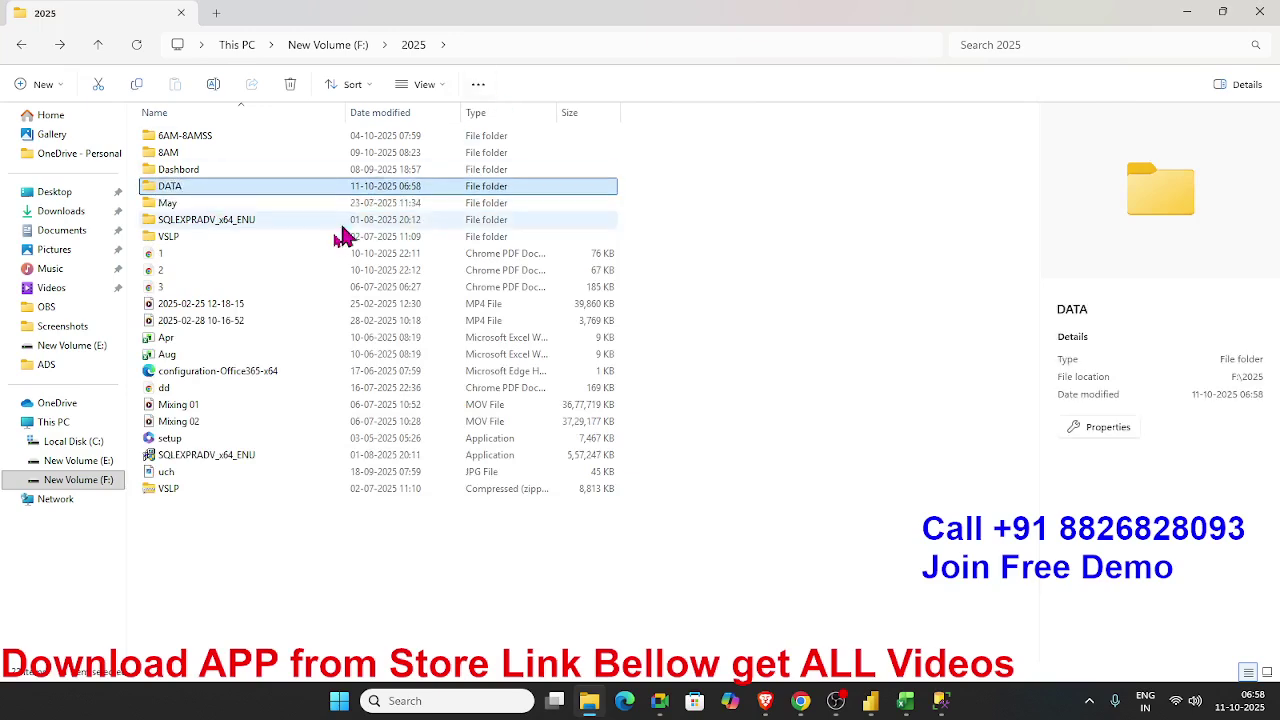
Search New Volume (E:) for candidate source files using the terms sales, 7am and data, and clear the search
{"action": "left_click", "coordinate": [88, 461]}
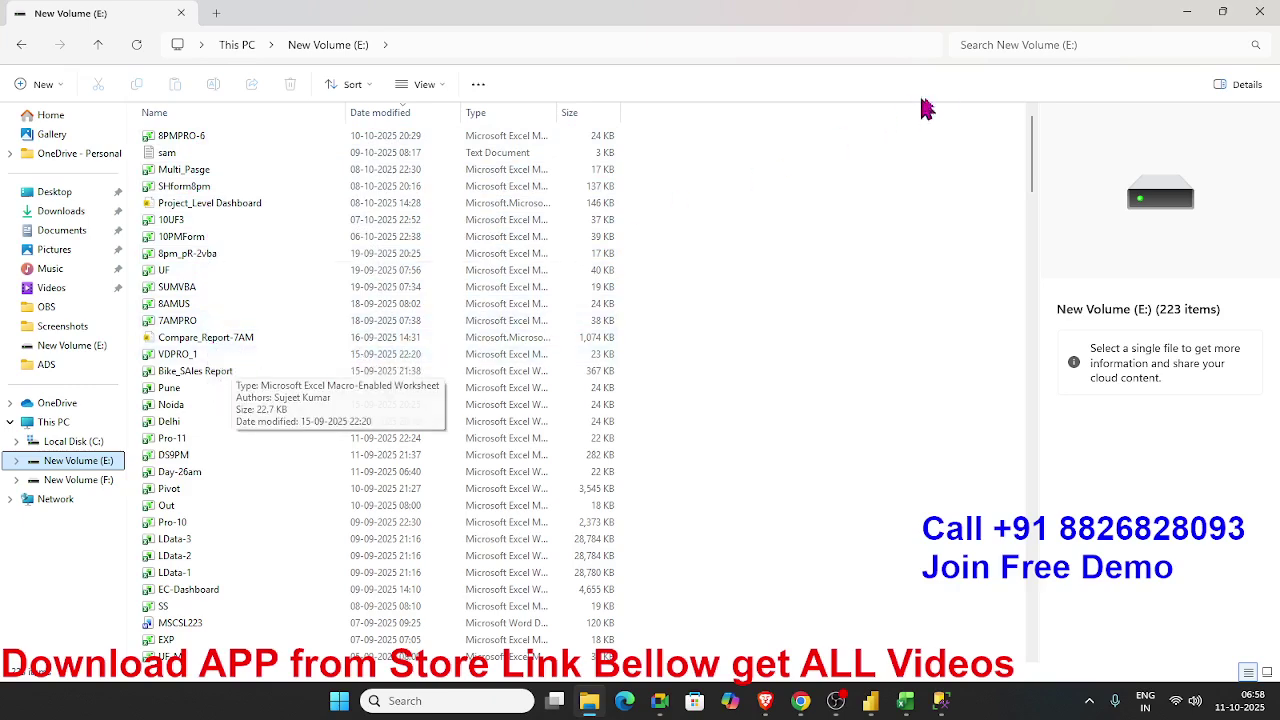
{"action": "left_click", "coordinate": [171, 373]}
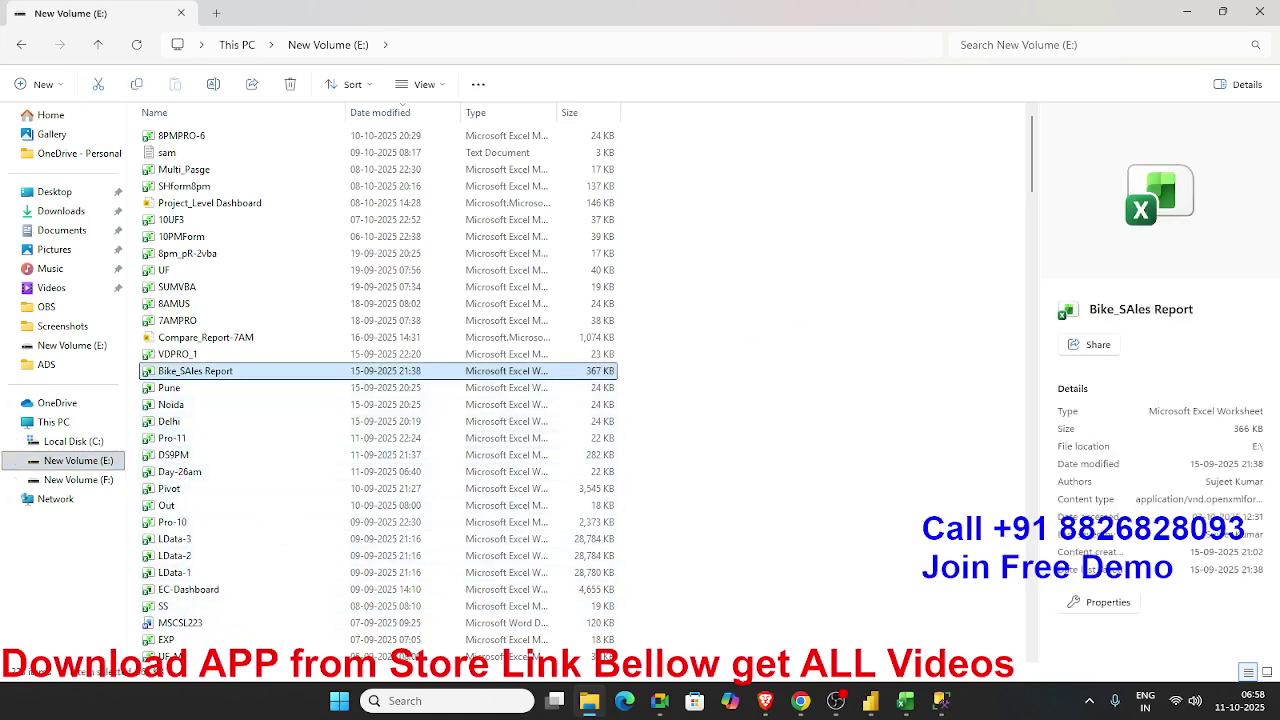
{"action": "left_click", "coordinate": [1051, 45]}
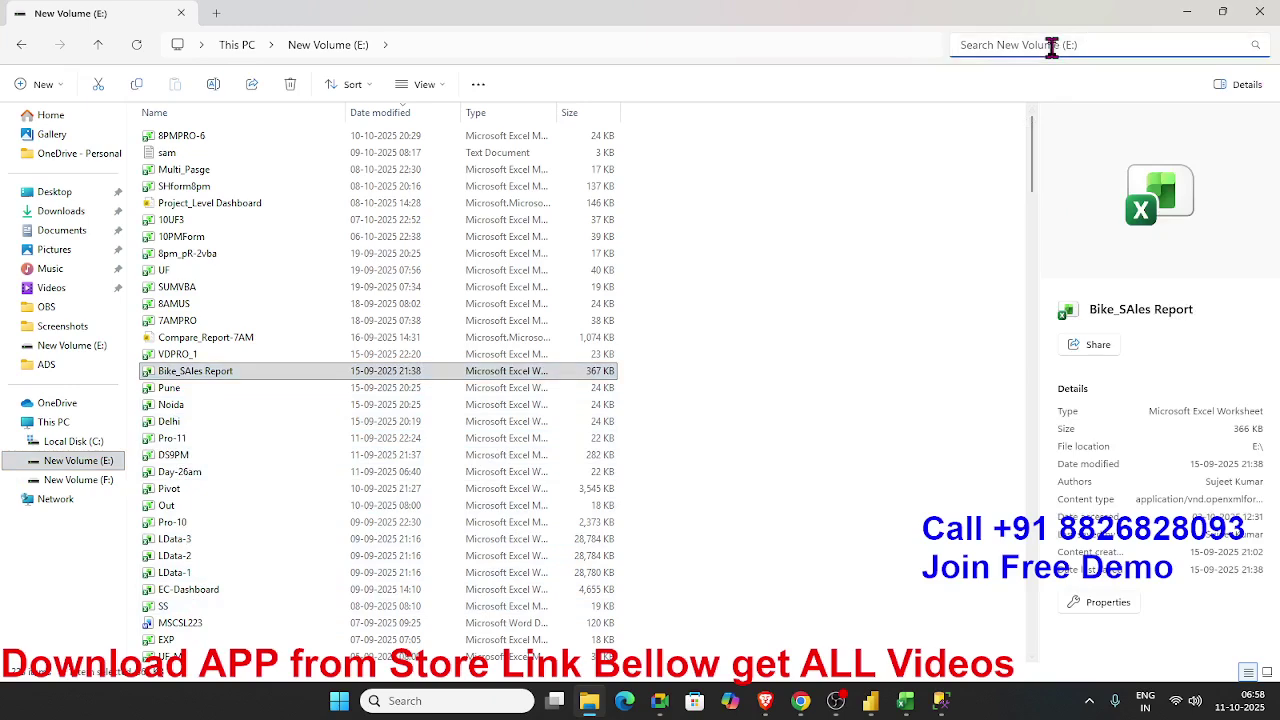
{"action": "type", "text": "sales"}
{"action": "key", "text": "Return"}
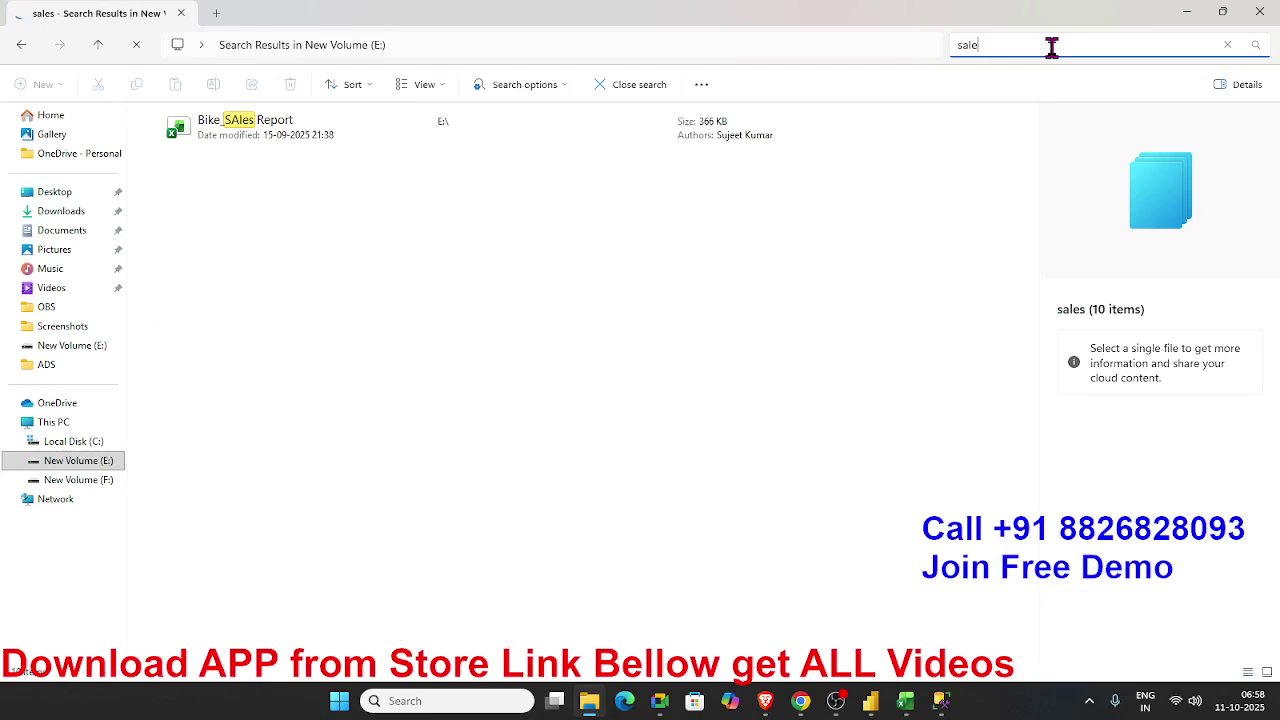
{"action": "key", "text": "BackSpace"}
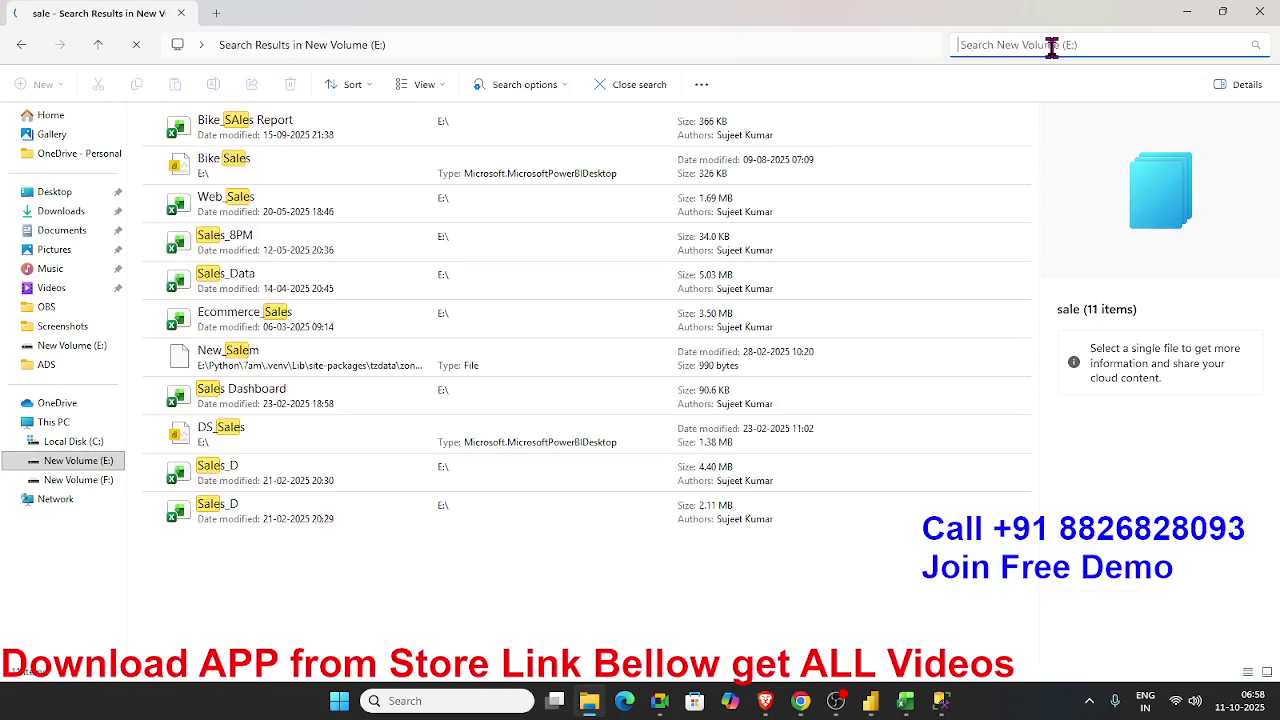
{"action": "type", "text": "7am"}
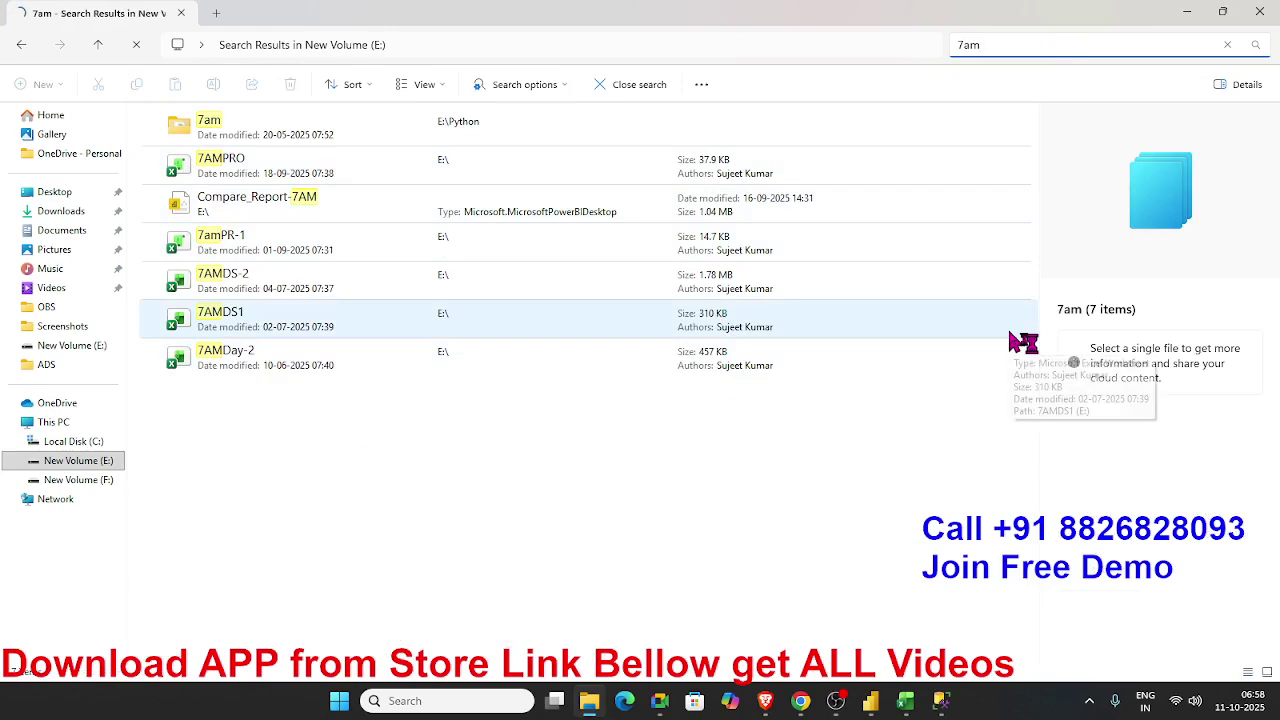
{"action": "key", "text": "BackSpace"}
{"action": "key", "text": "BackSpace"}
{"action": "key", "text": "BackSpace"}
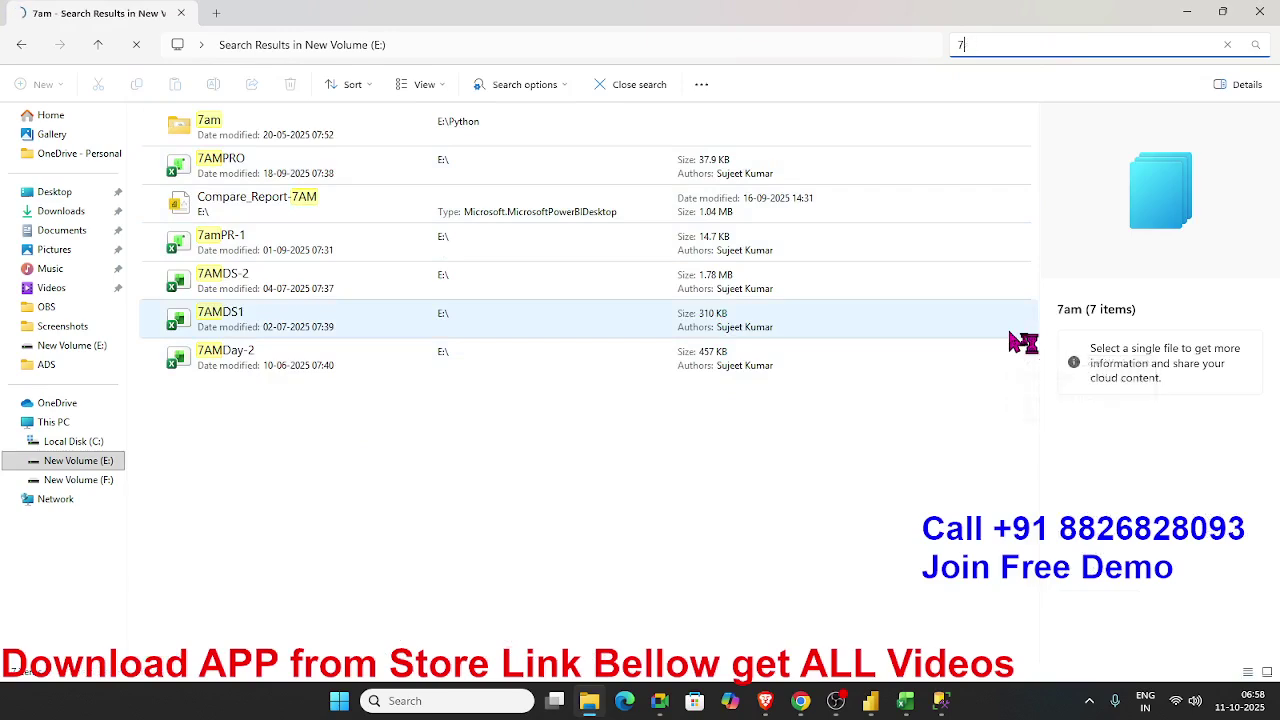
{"action": "type", "text": "data"}
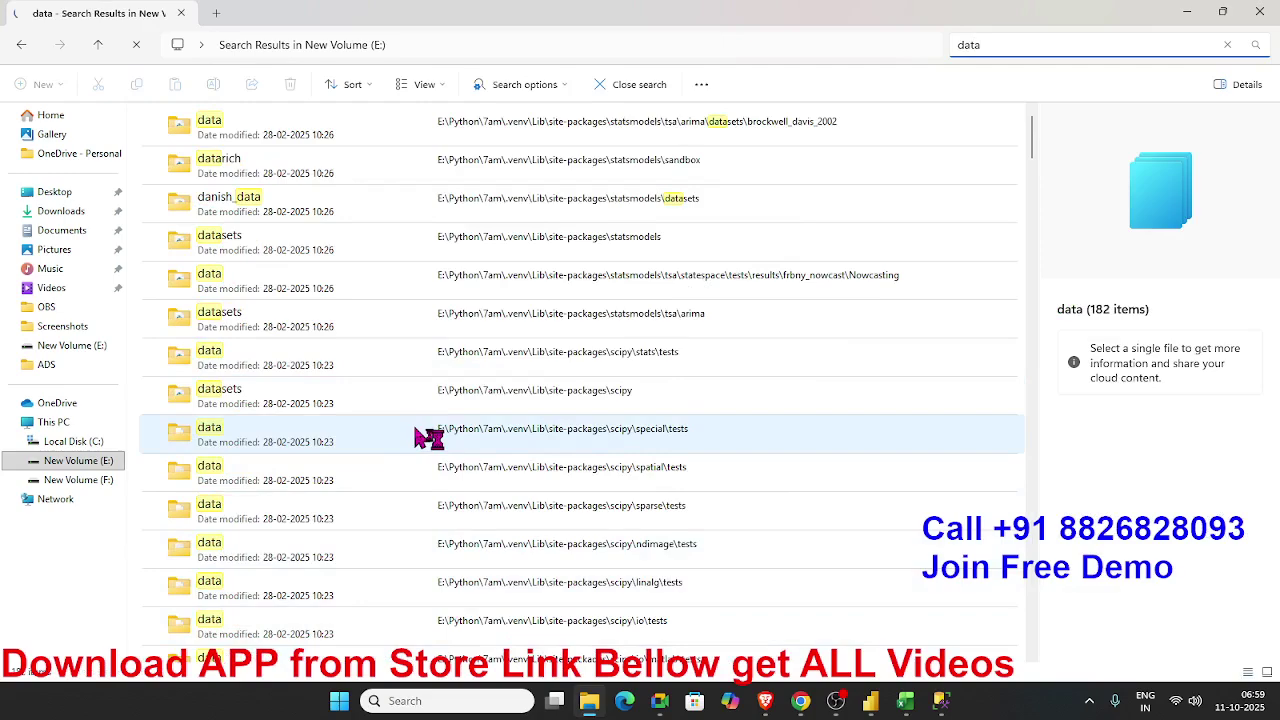
{"action": "left_click_drag", "start_coordinate": [1034, 137], "coordinate": [1046, 486]}
{"action": "left_click", "coordinate": [1229, 48]}
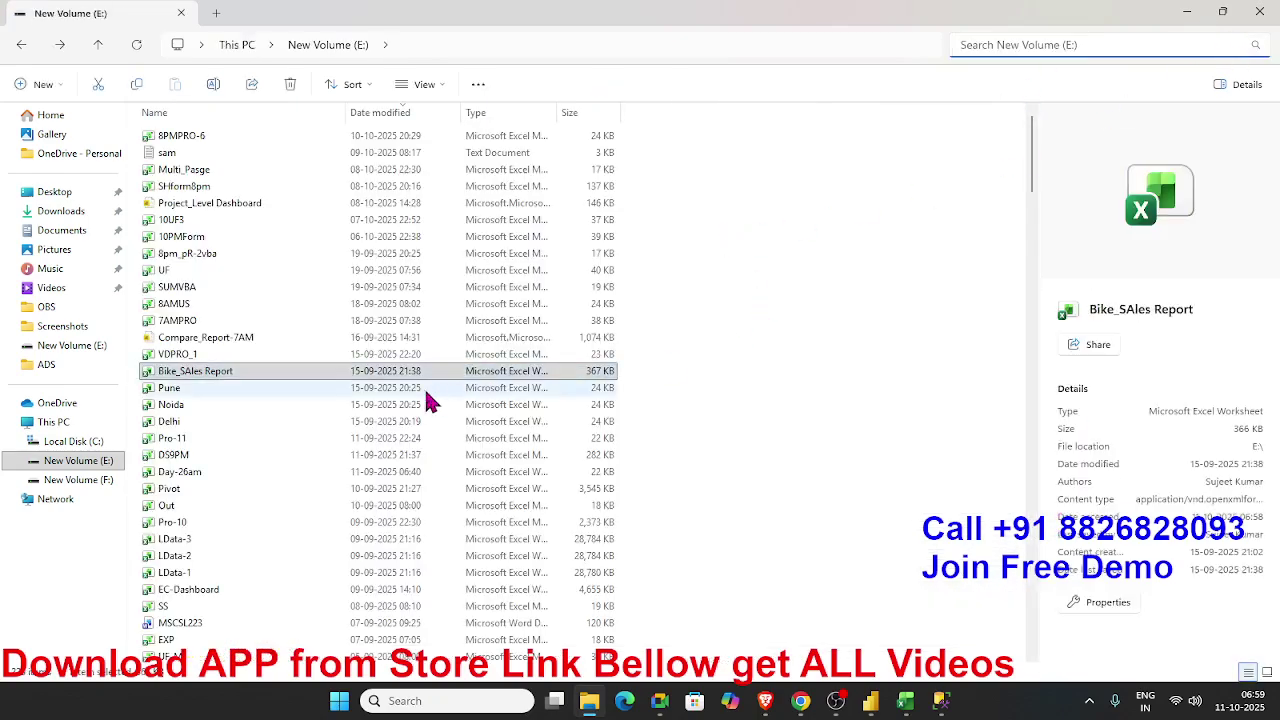
Find the E-Sales workbook on New Volume (F:) and open it in Excel
{"action": "left_click", "coordinate": [90, 484]}
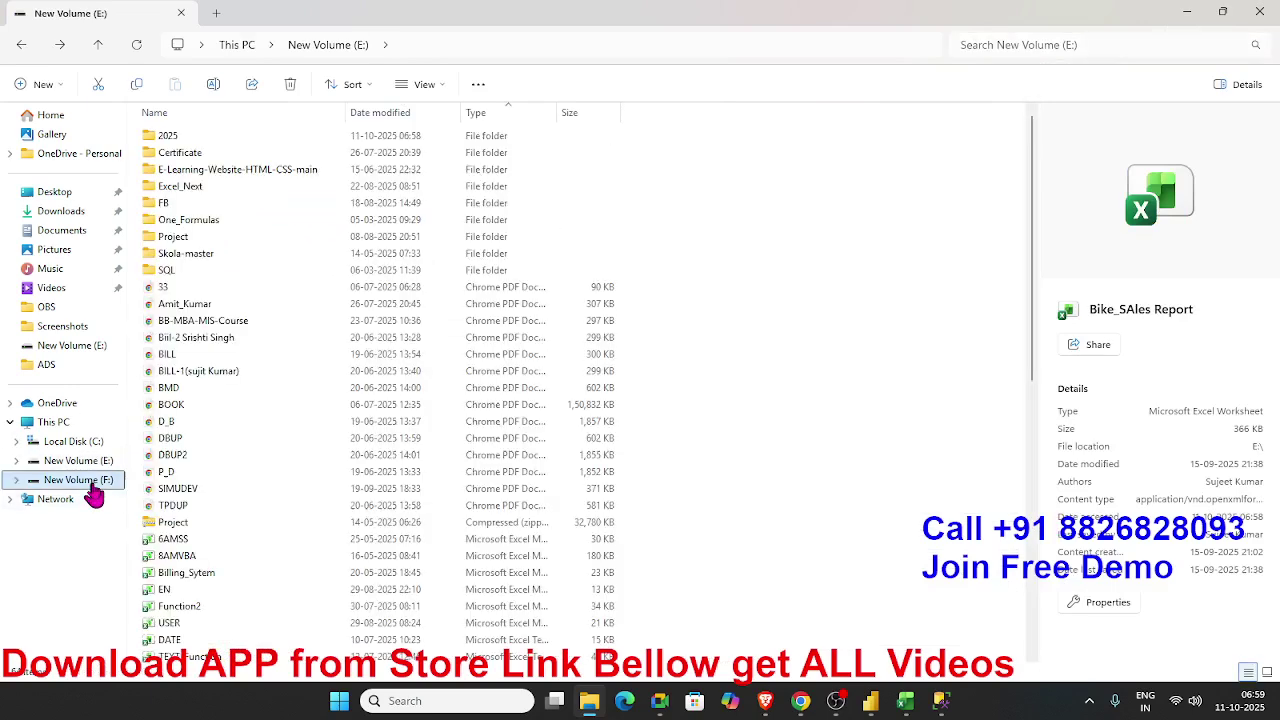
{"action": "left_click", "coordinate": [229, 522]}
{"action": "scroll", "coordinate": [229, 530], "scroll_direction": "down", "scroll_amount": 2}
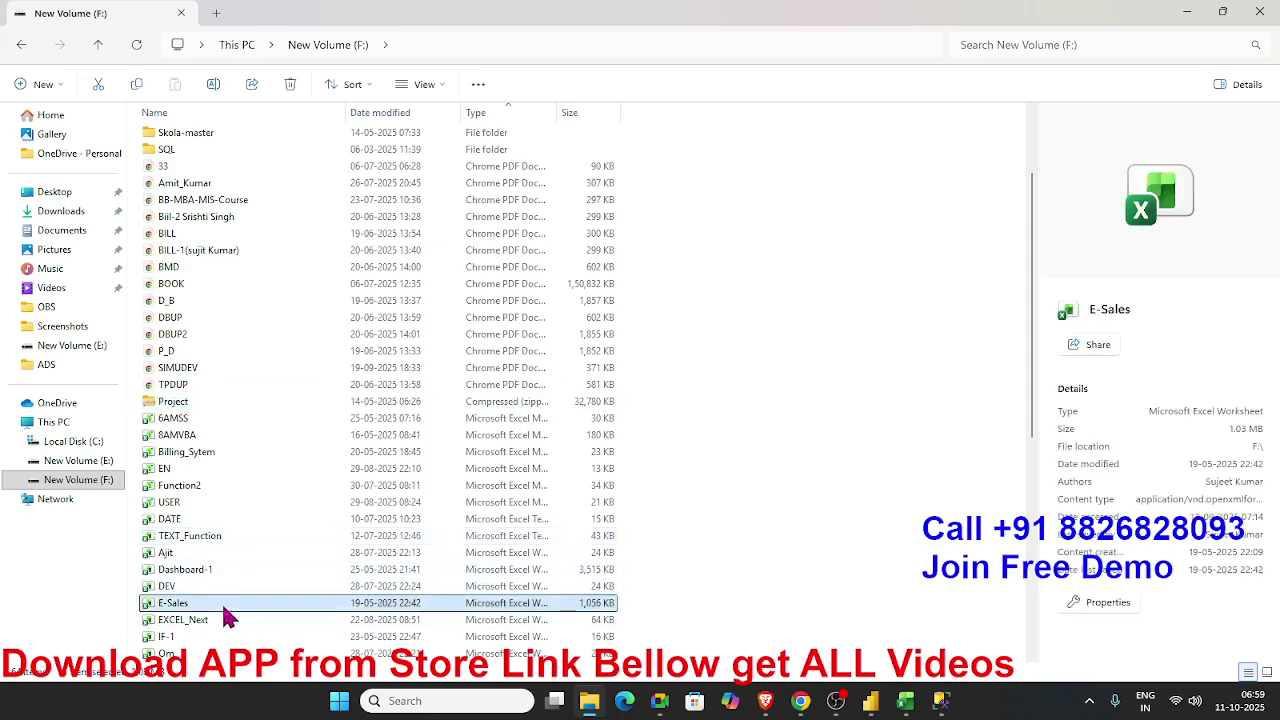
{"action": "scroll", "coordinate": [224, 617], "scroll_direction": "down", "scroll_amount": 4}
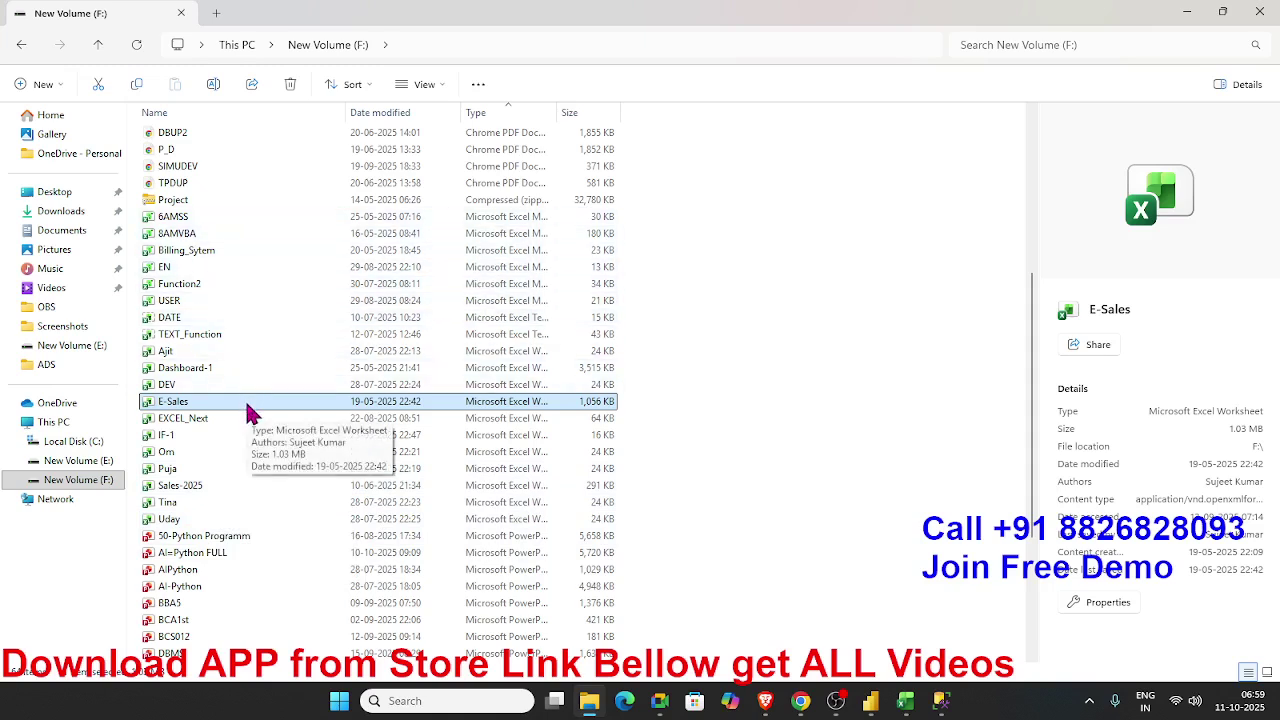
{"action": "double_click", "coordinate": [173, 401]}
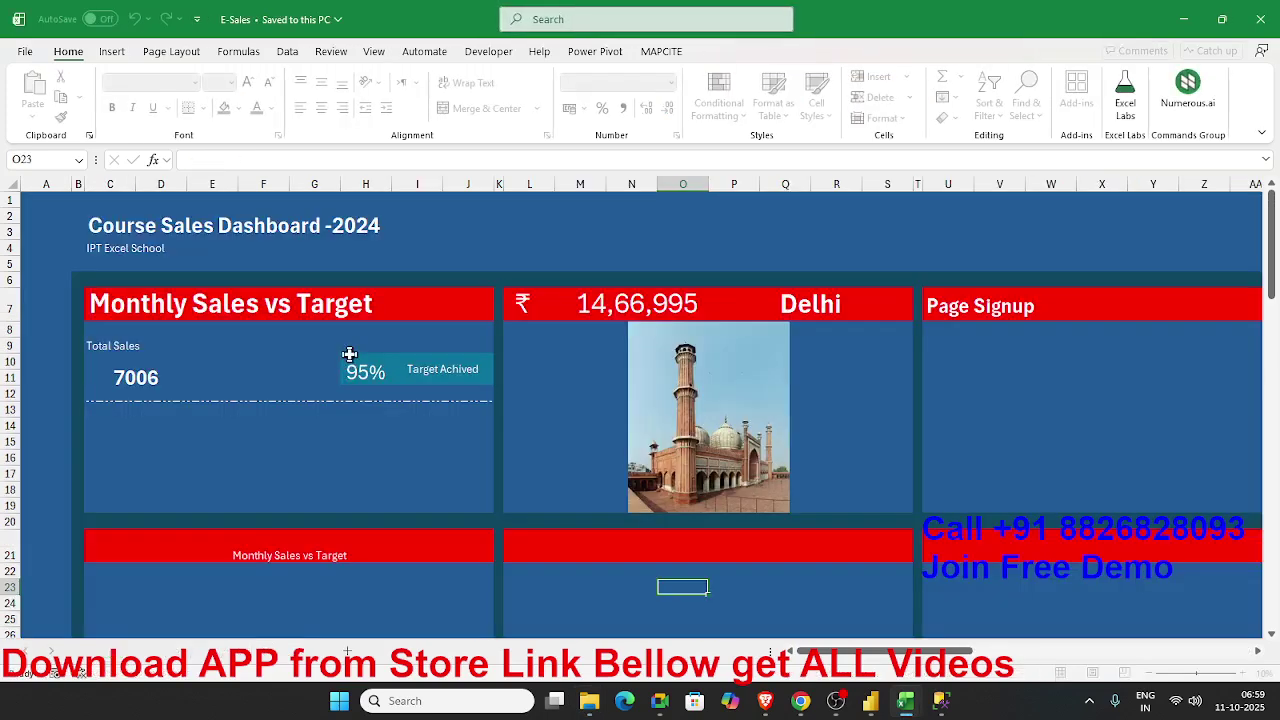
Copy the Data sheet of the E-Sales workbook into a new workbook
{"action": "left_click", "coordinate": [110, 651]}
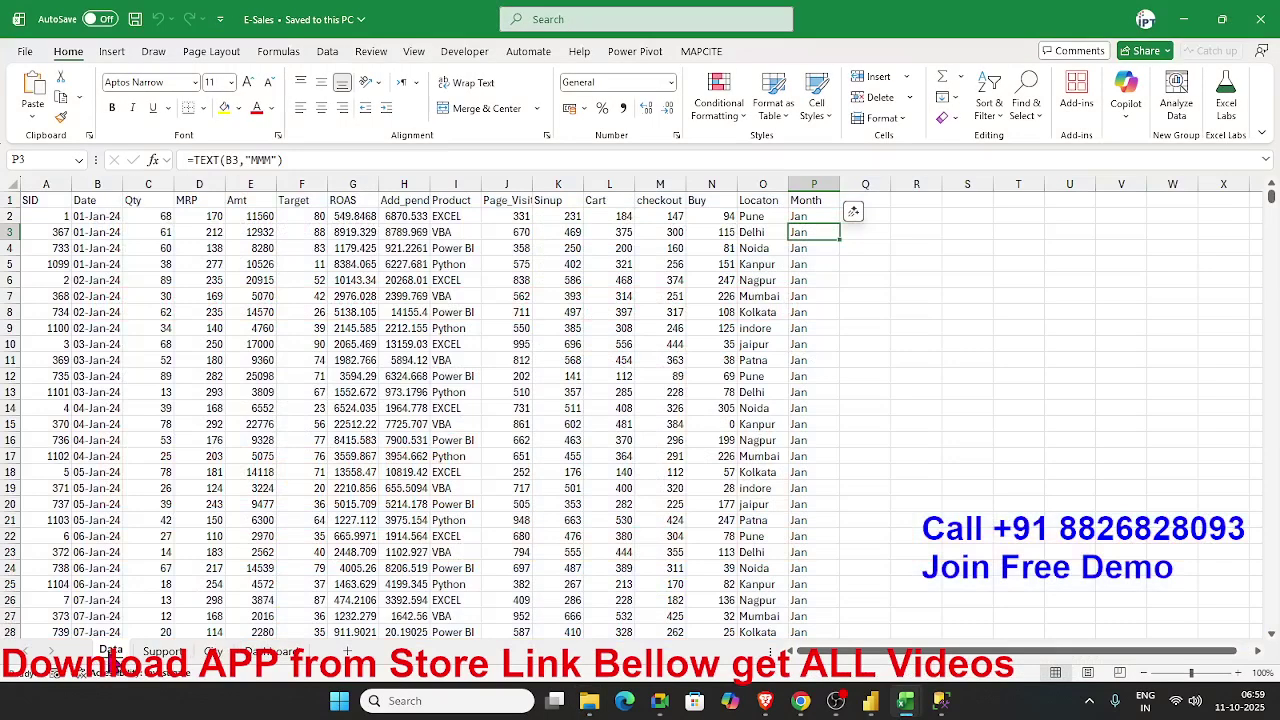
{"action": "right_click", "coordinate": [110, 651]}
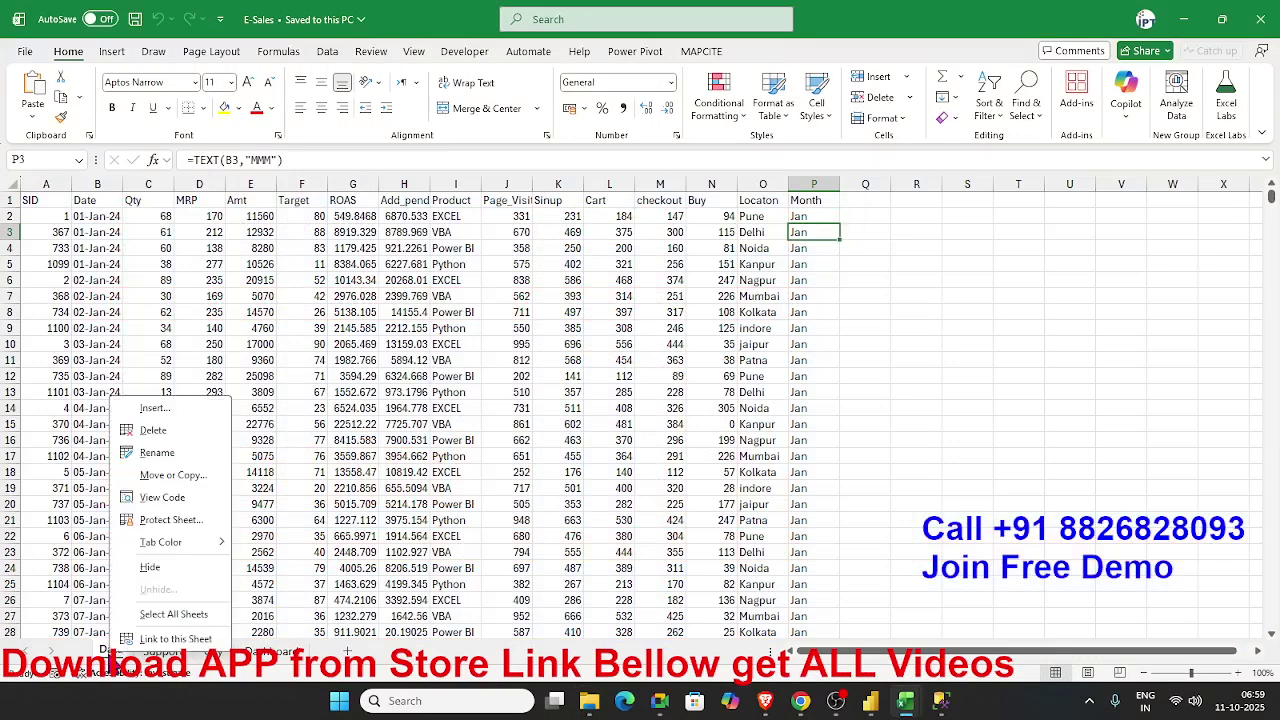
{"action": "left_click", "coordinate": [171, 479]}
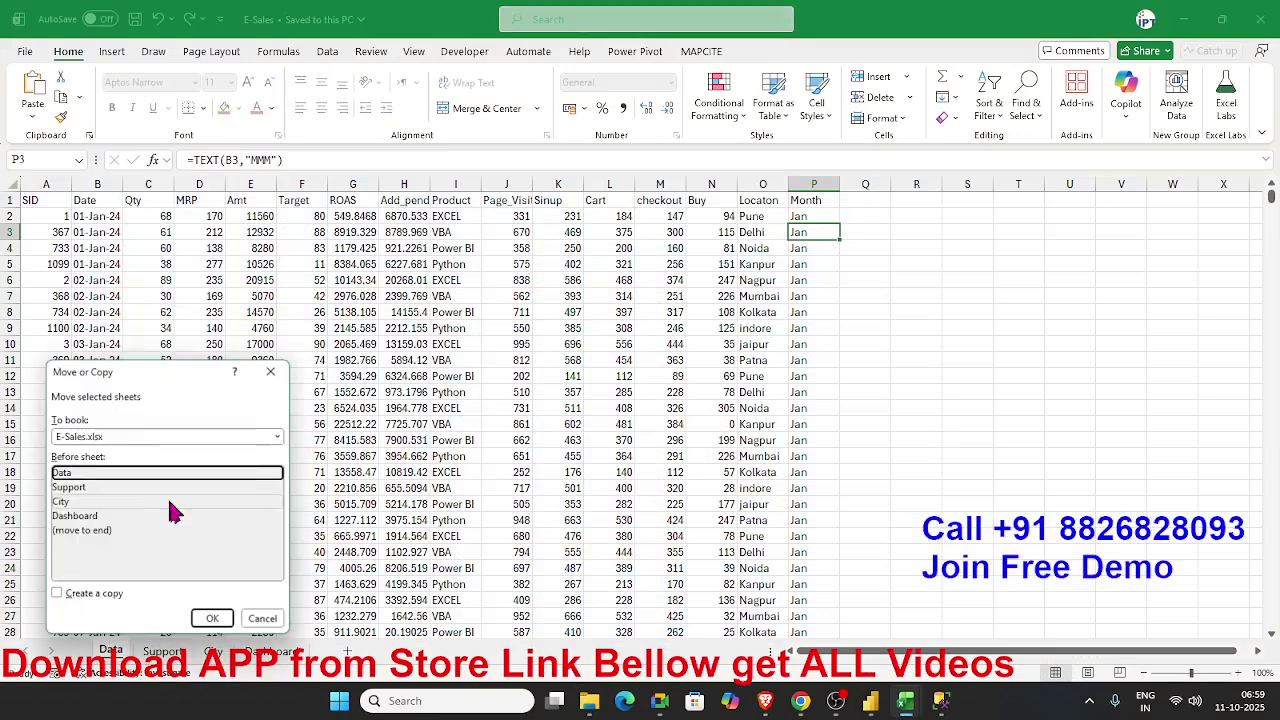
{"action": "left_click", "coordinate": [112, 594]}
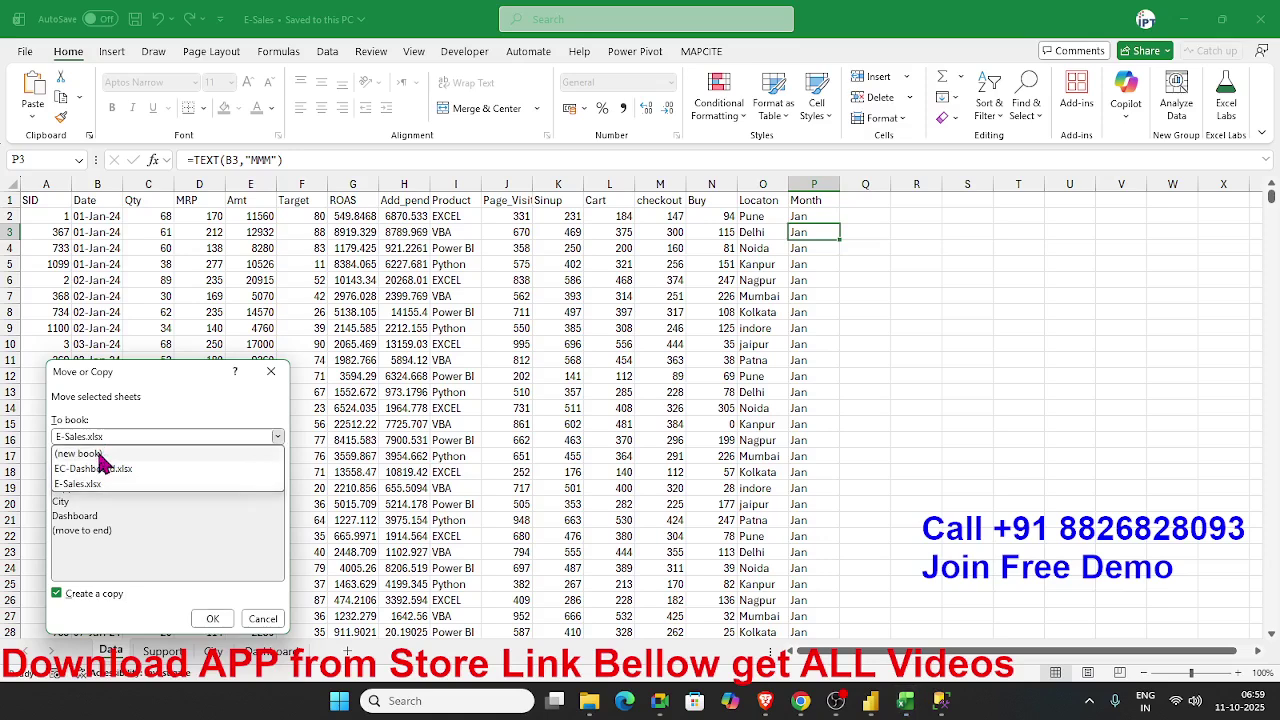
{"action": "left_click", "coordinate": [107, 453]}
{"action": "left_click", "coordinate": [212, 619]}
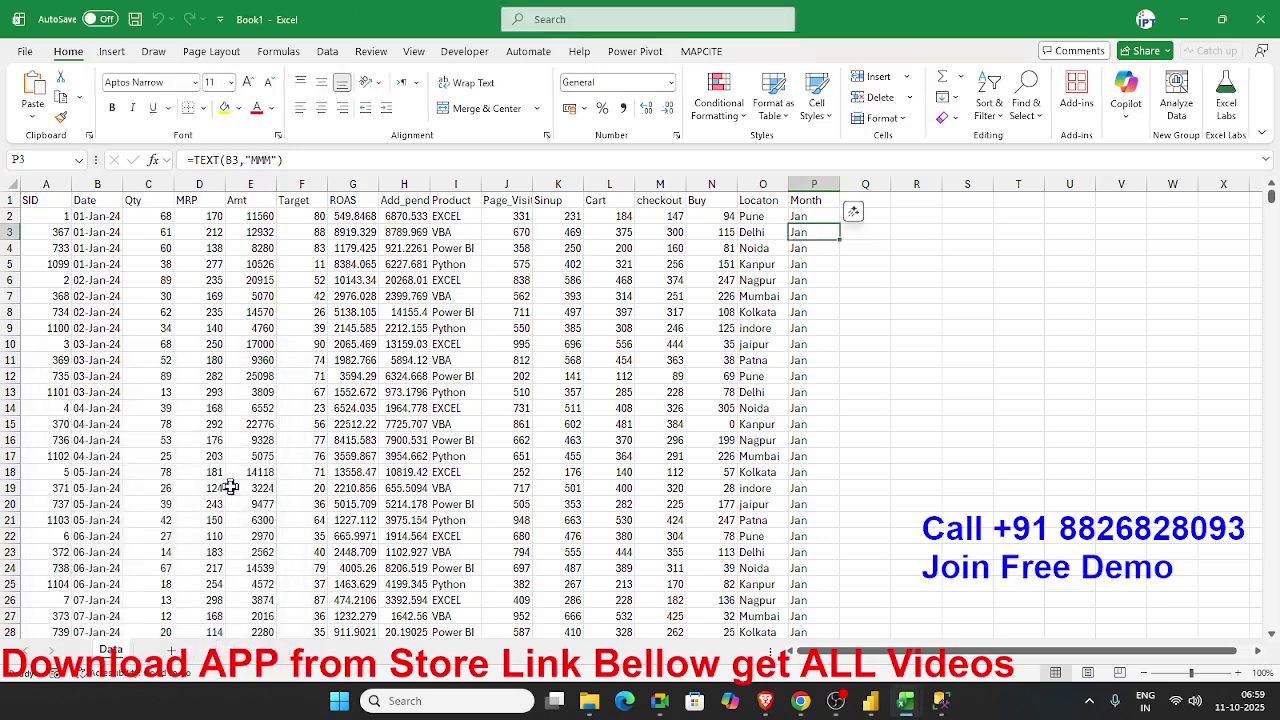
Start saving the new workbook and choose the DATA folder inside 2025 on New Volume (F:) as its location
{"action": "key", "text": "ctrl+s"}
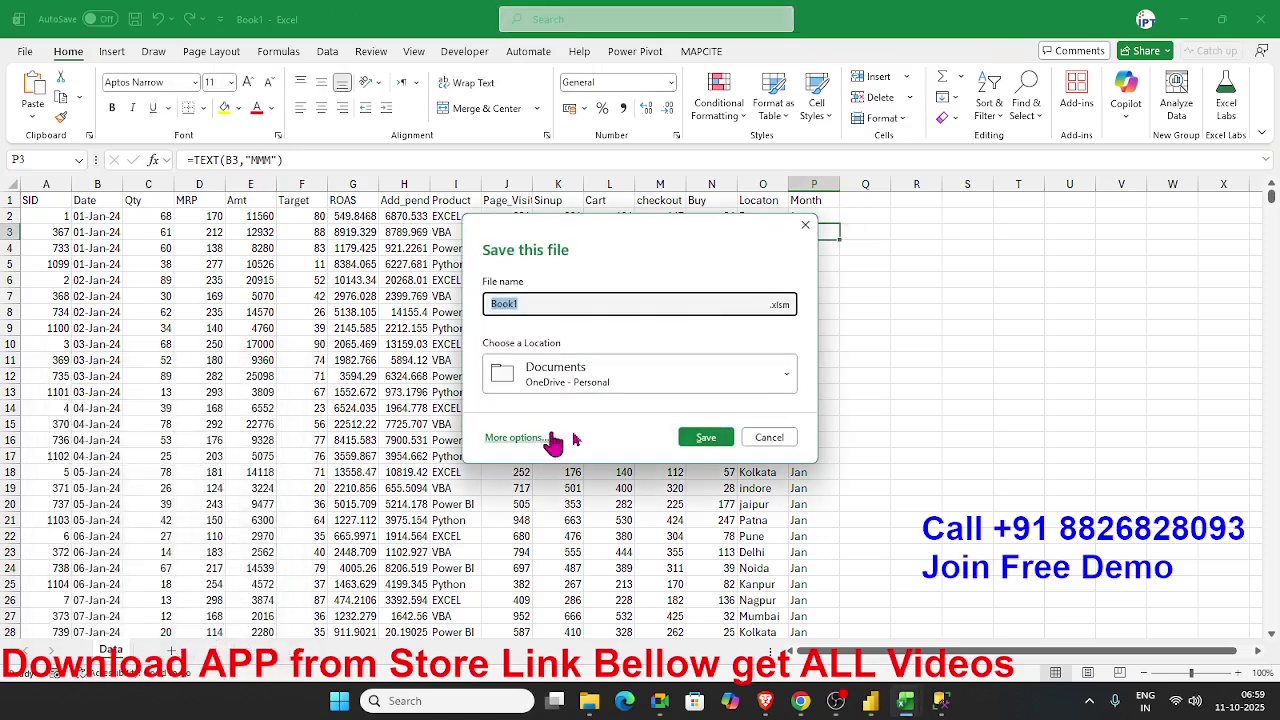
{"action": "left_click", "coordinate": [545, 378]}
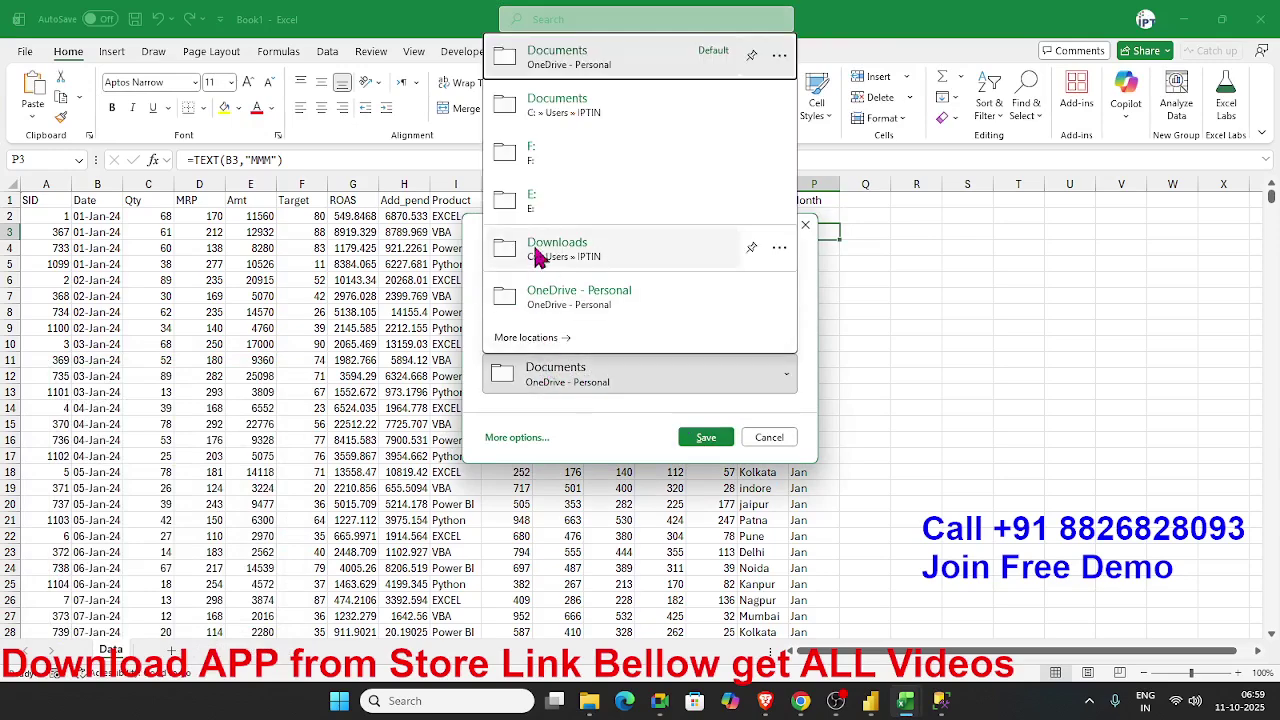
{"action": "left_click", "coordinate": [530, 152]}
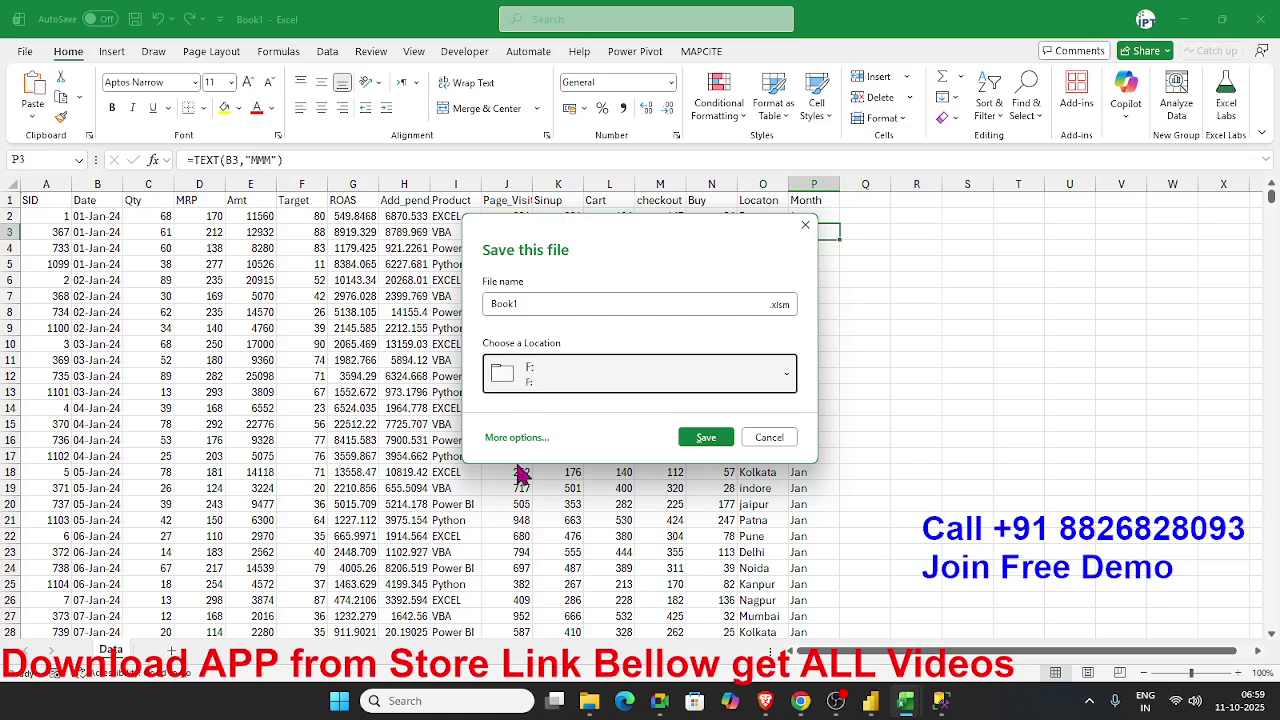
{"action": "left_click", "coordinate": [510, 438]}
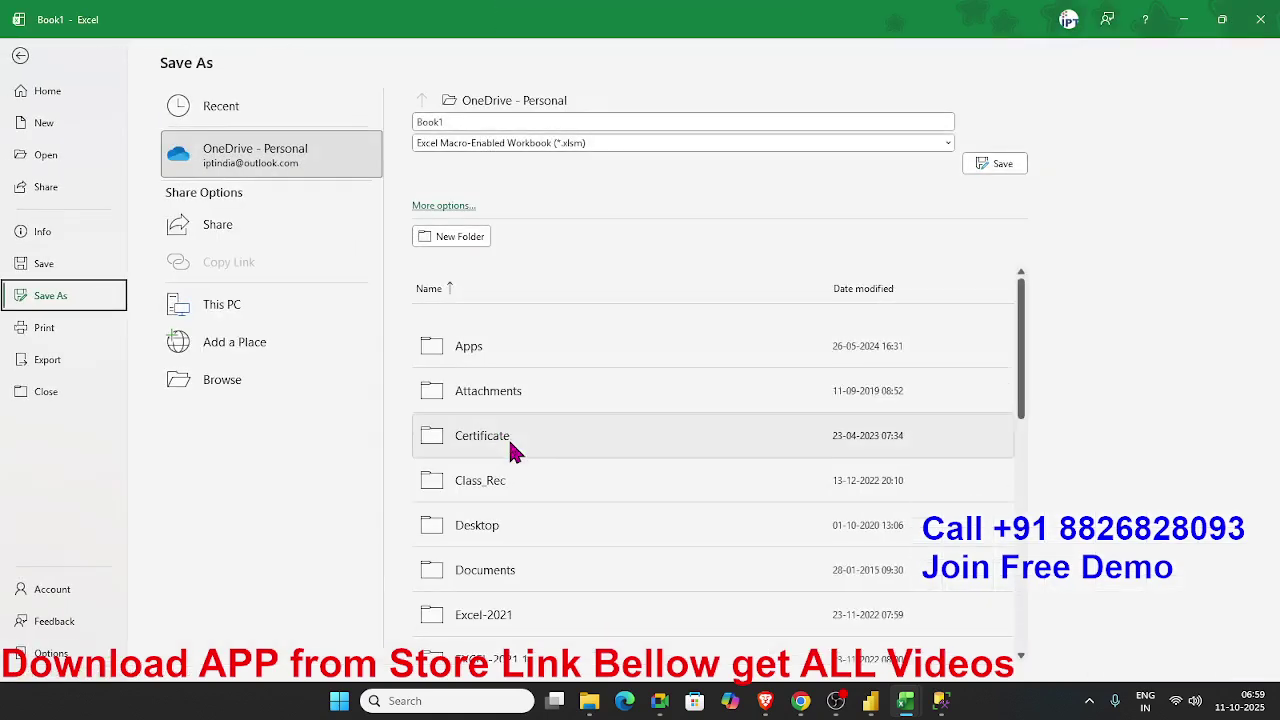
{"action": "left_click", "coordinate": [240, 378]}
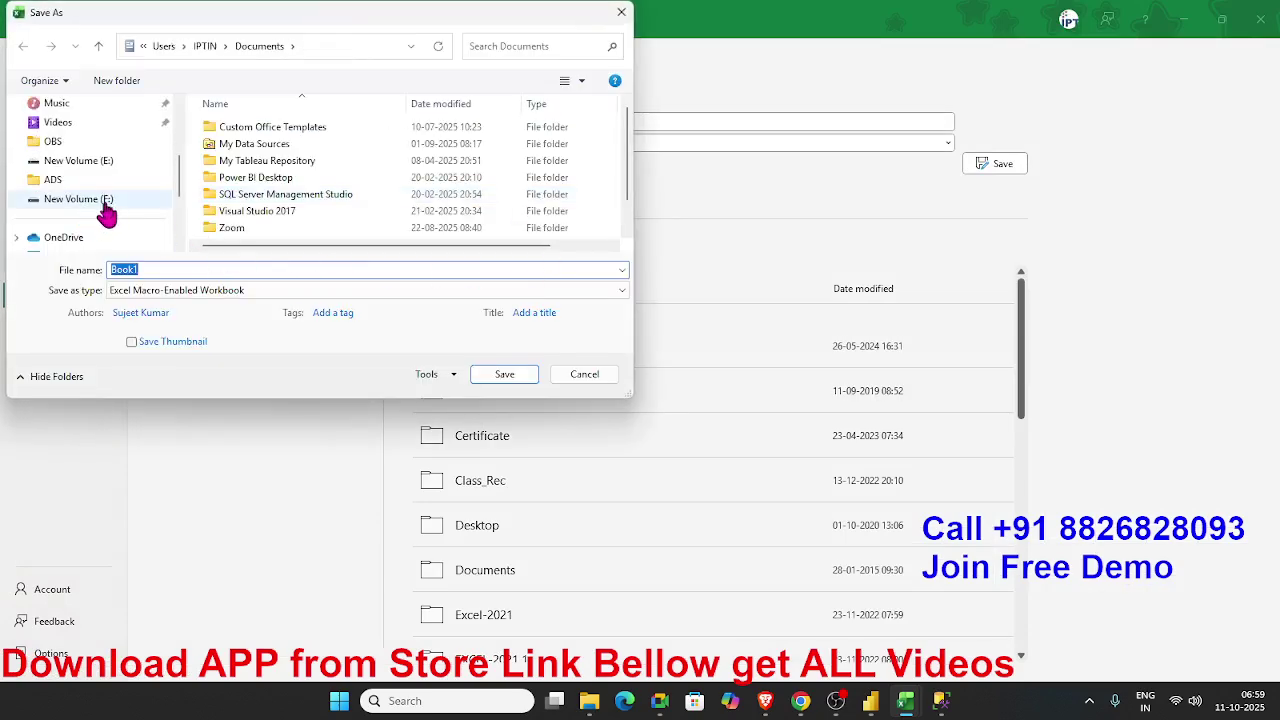
{"action": "left_click", "coordinate": [160, 200]}
{"action": "left_click", "coordinate": [238, 131]}
{"action": "double_click", "coordinate": [238, 131]}
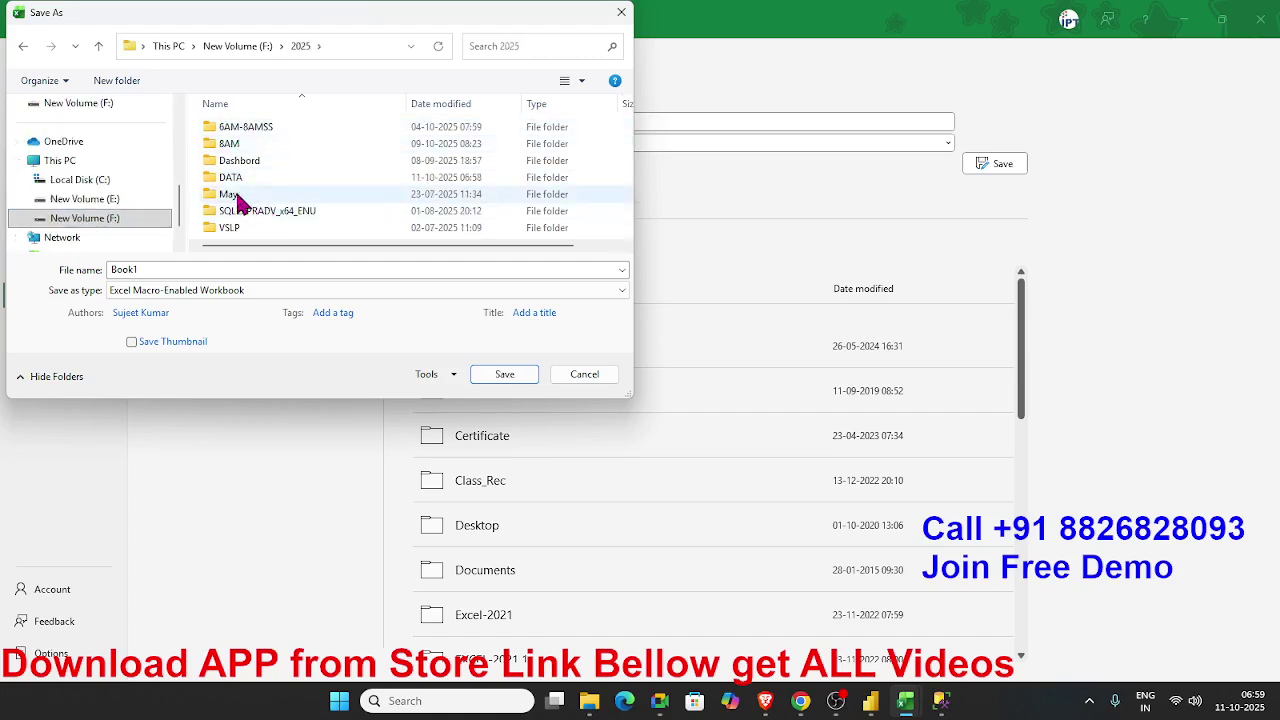
{"action": "left_click", "coordinate": [238, 180]}
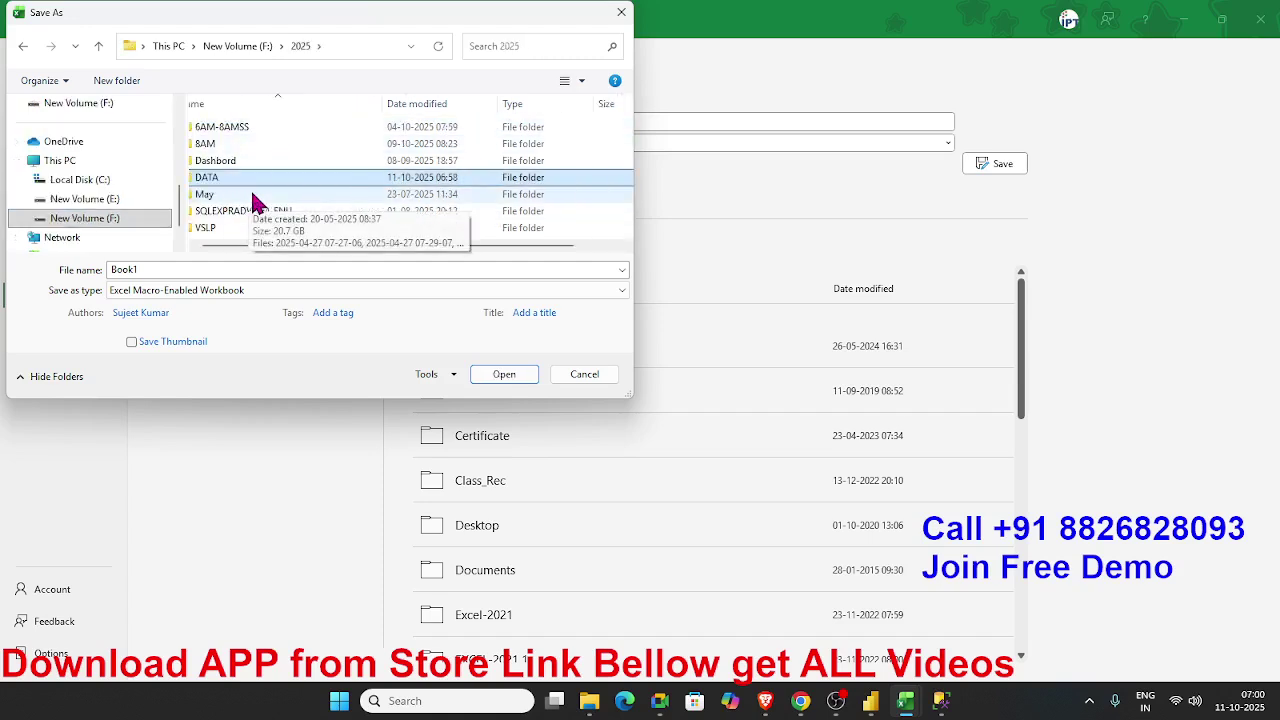
{"action": "key", "text": "Return"}
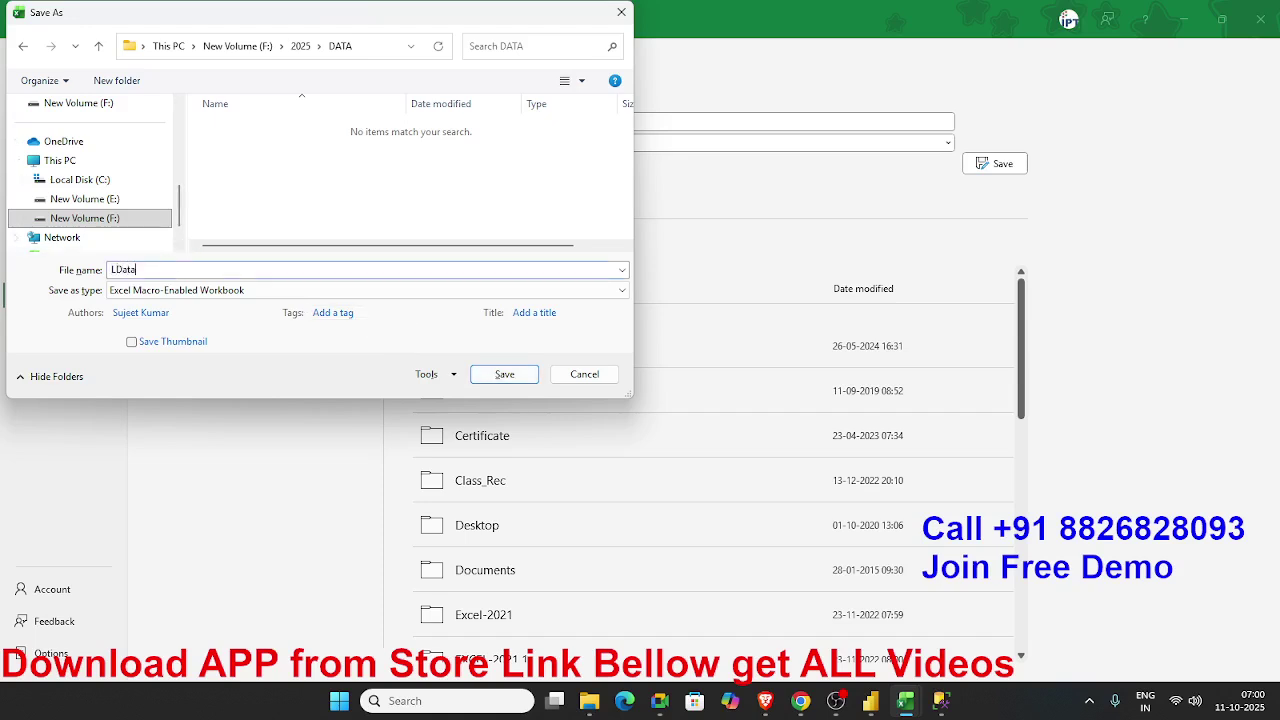
Name the file LData, set its type to Excel Workbook, and save it
{"action": "left_click", "coordinate": [306, 292]}
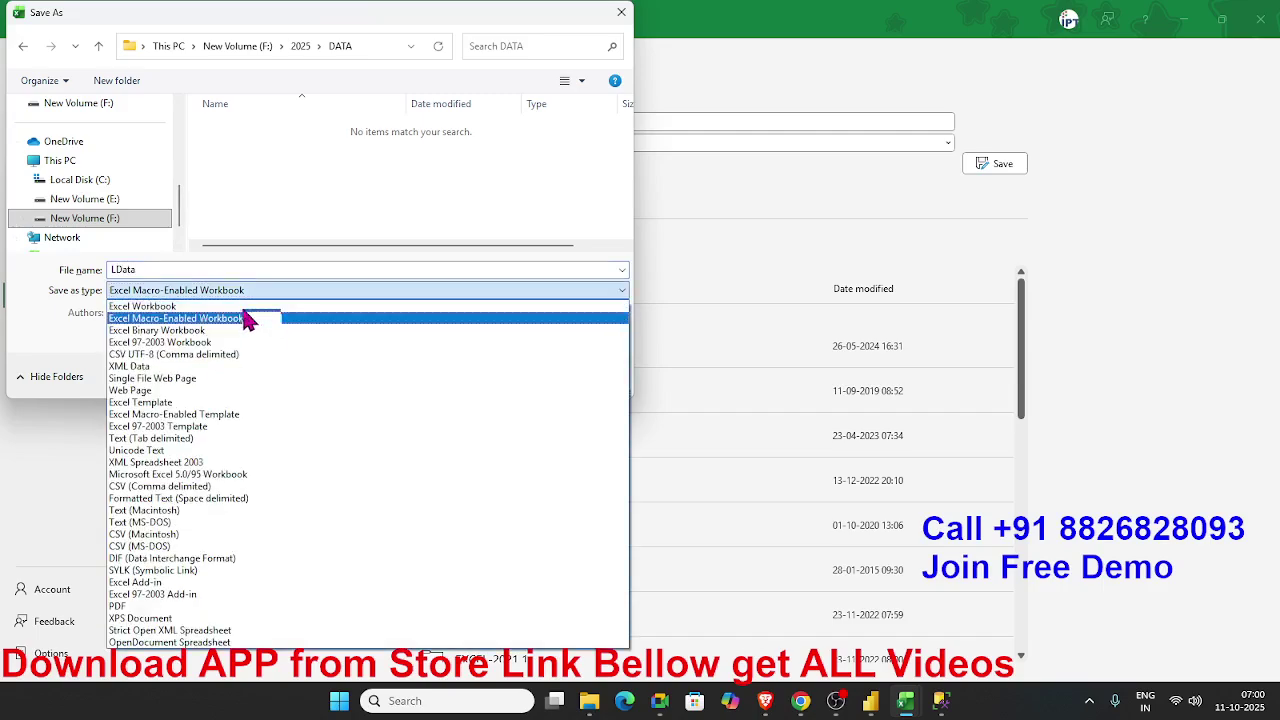
{"action": "left_click", "coordinate": [248, 318]}
{"action": "left_click", "coordinate": [482, 375]}
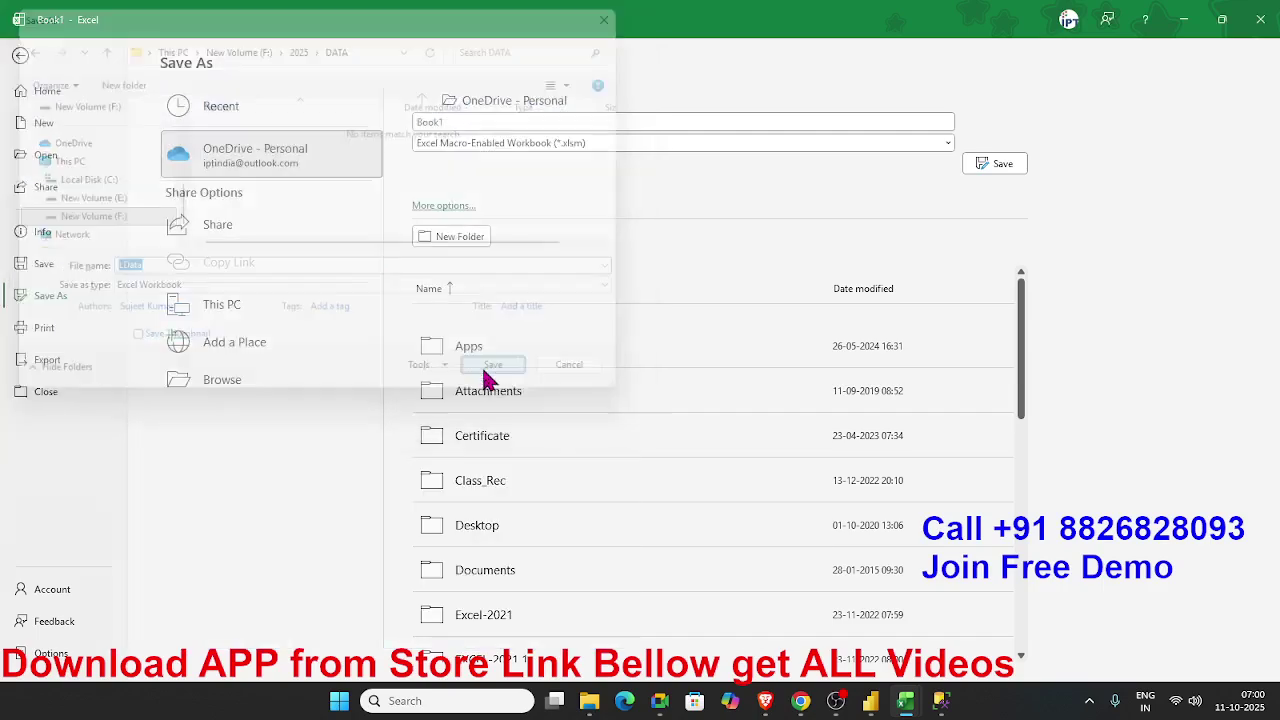
Check the Date column of the Data sheet from its last entry back to its header
{"action": "left_click", "coordinate": [95, 212]}
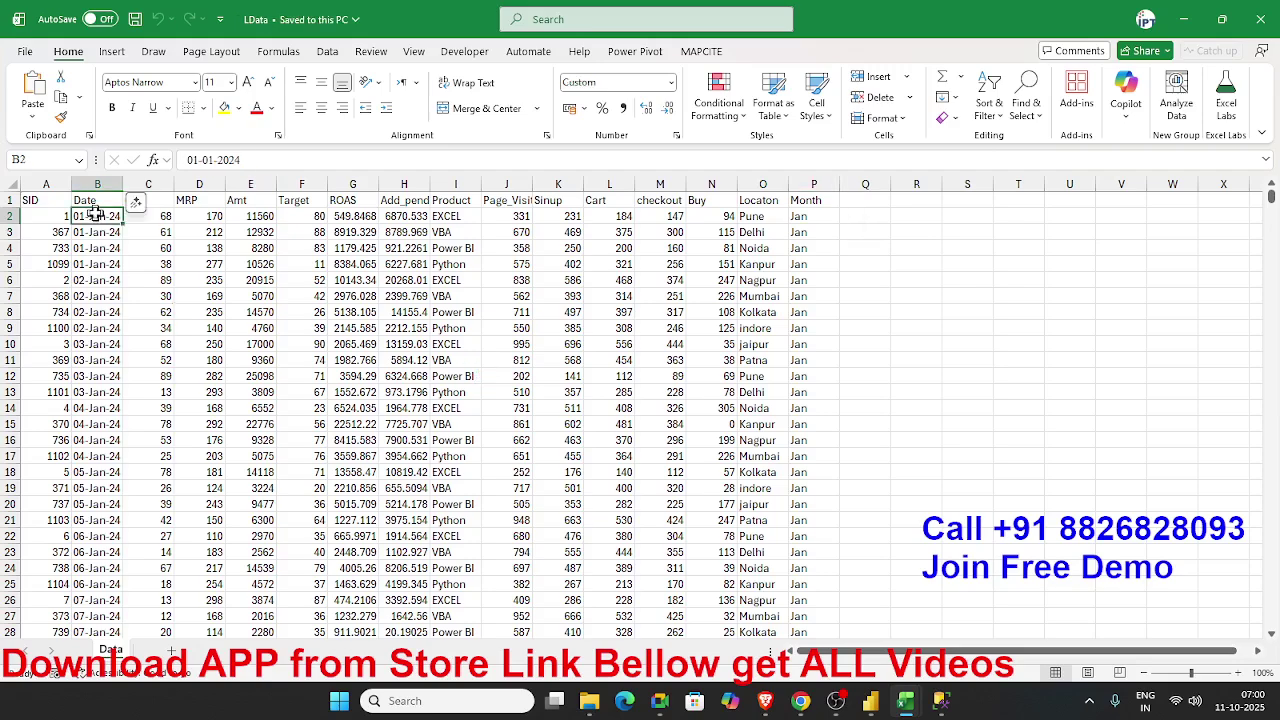
{"action": "key", "text": "ctrl+Down"}
{"action": "key", "text": "ctrl+Up"}
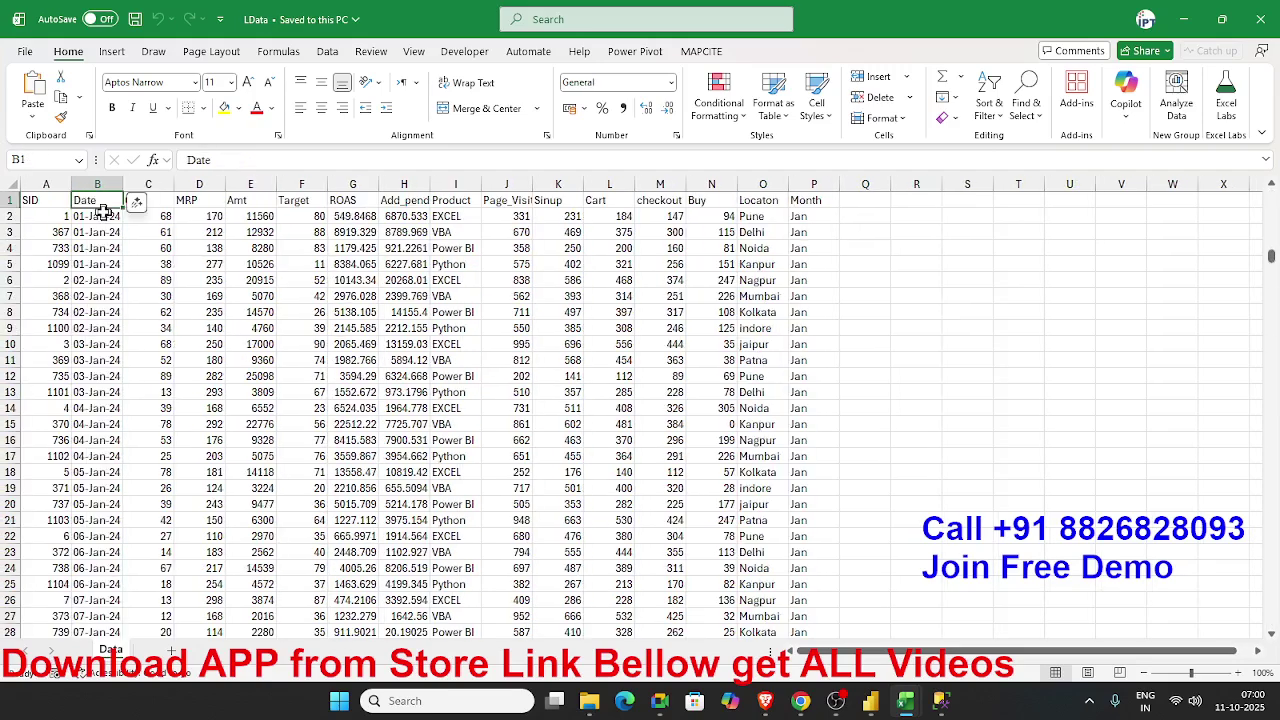
Compare the first and last entries of the Date column, and close LData and its source workbook
{"action": "left_click", "coordinate": [103, 212]}
{"action": "key", "text": "ctrl+Down"}
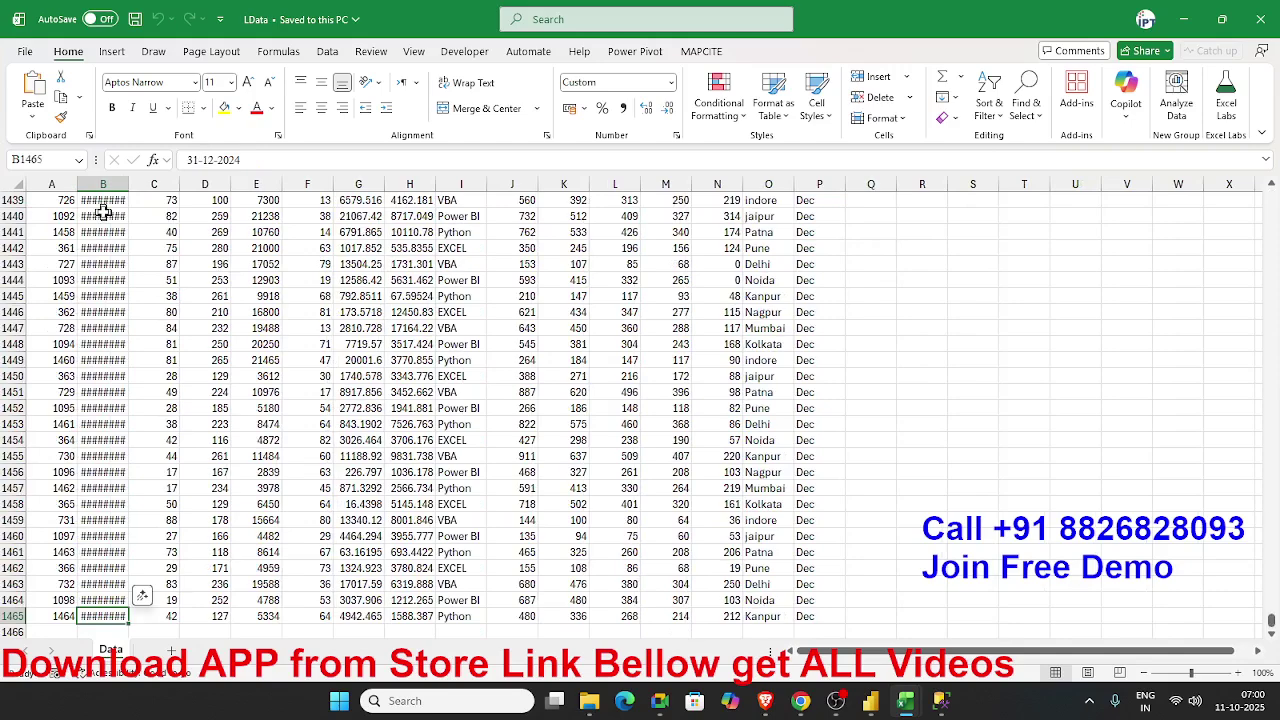
{"action": "key", "text": "ctrl+Up"}
{"action": "key", "text": "ctrl+Down"}
{"action": "key", "text": "ctrl+Up"}
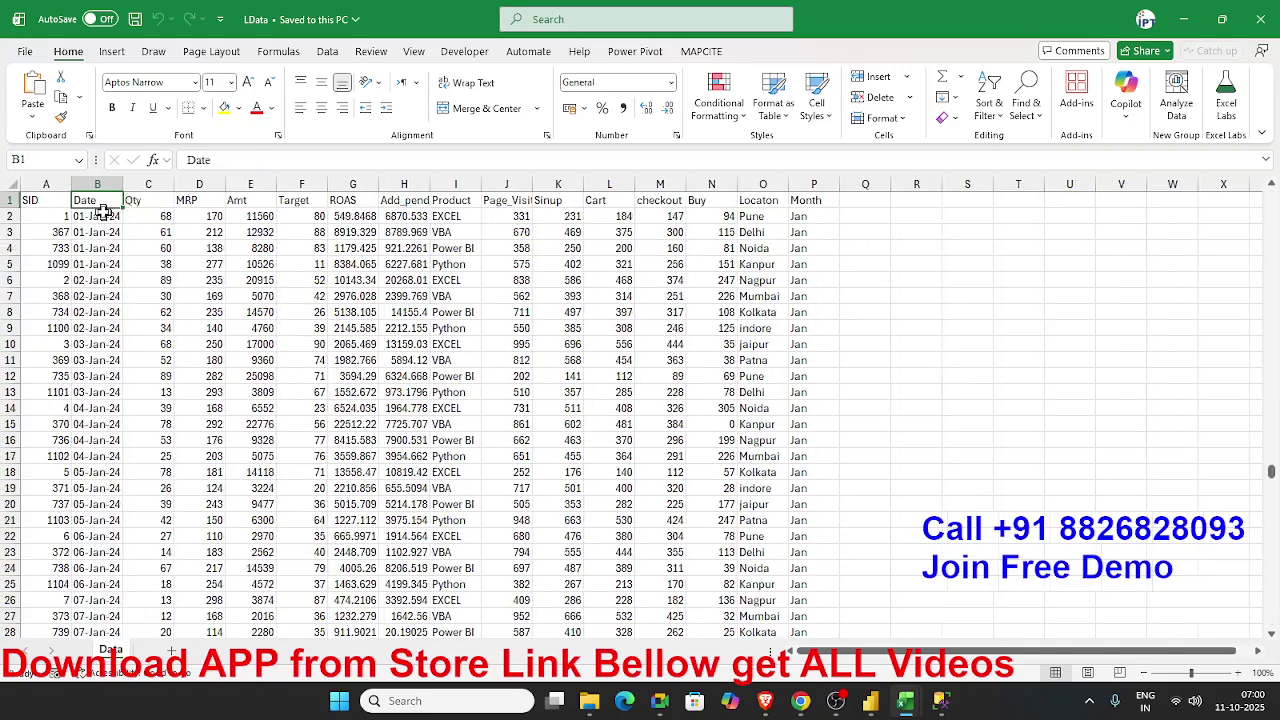
{"action": "left_click", "coordinate": [1262, 22]}
{"action": "left_click", "coordinate": [1262, 20]}
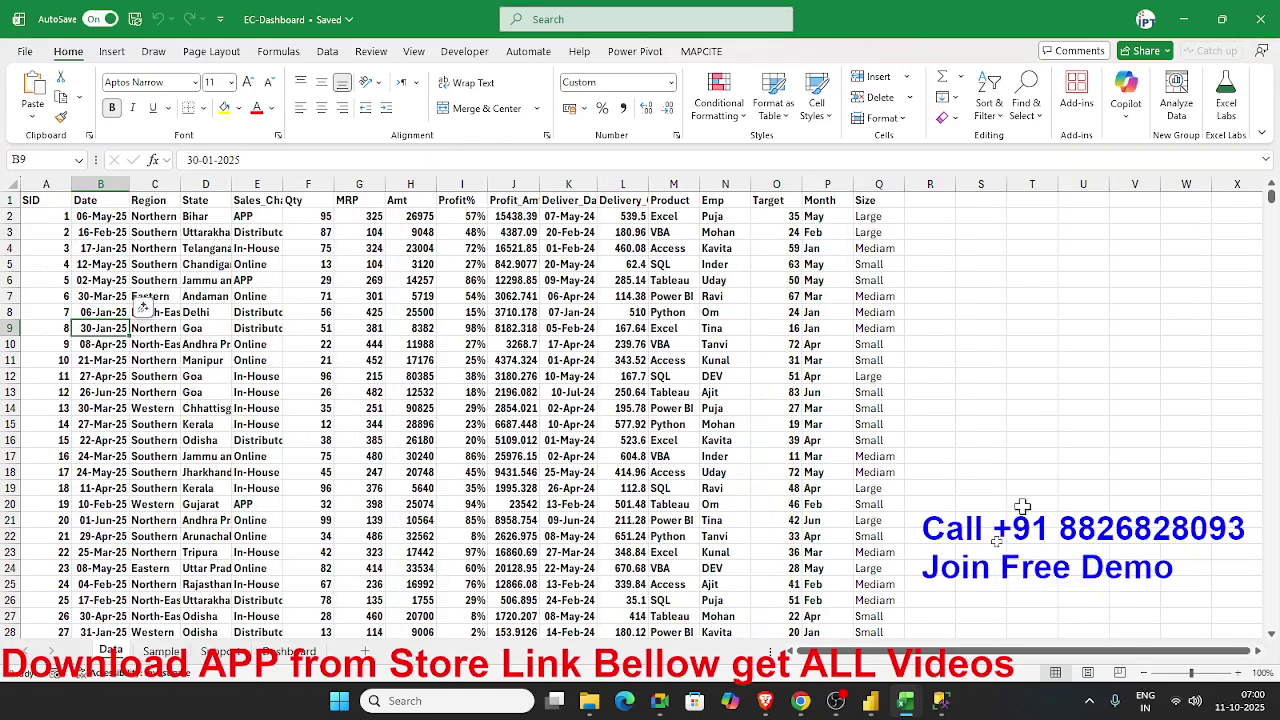
Switch to Power BI Desktop and browse for the Excel source in the DATA folder inside 2025 on New Volume (F:)
{"action": "left_click", "coordinate": [870, 702]}
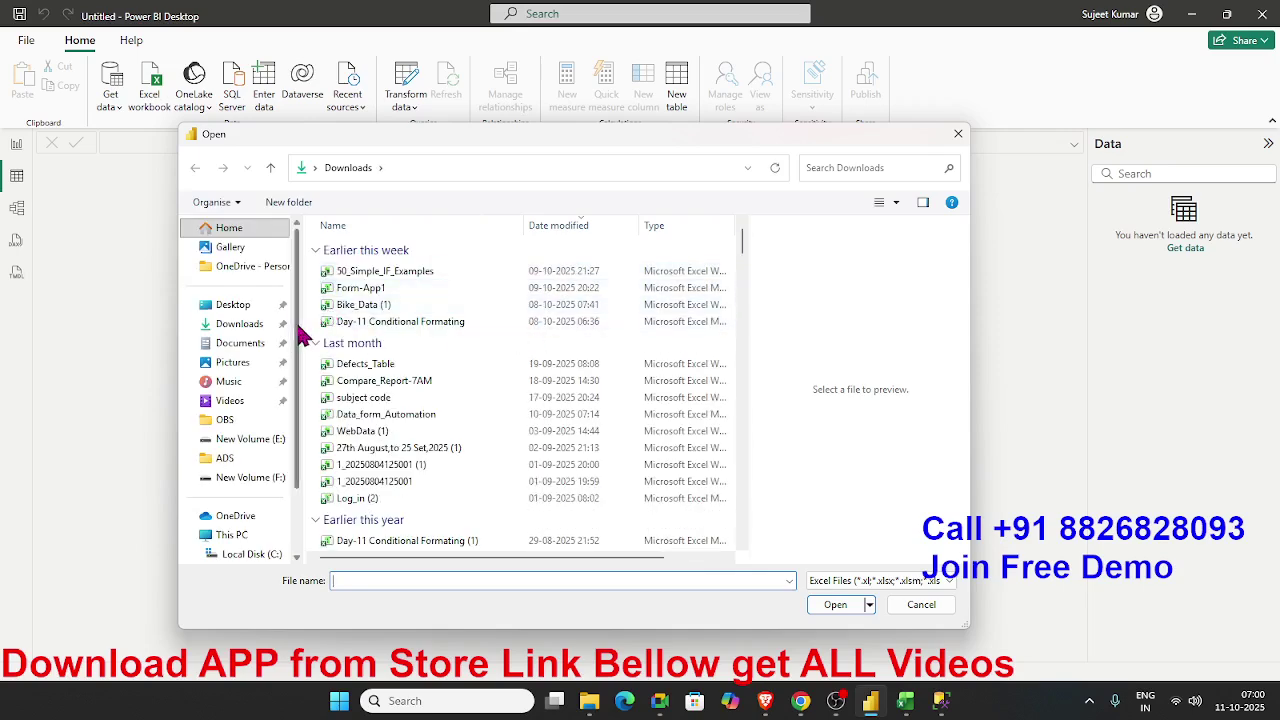
{"action": "scroll", "coordinate": [298, 553], "scroll_direction": "down", "scroll_amount": 2}
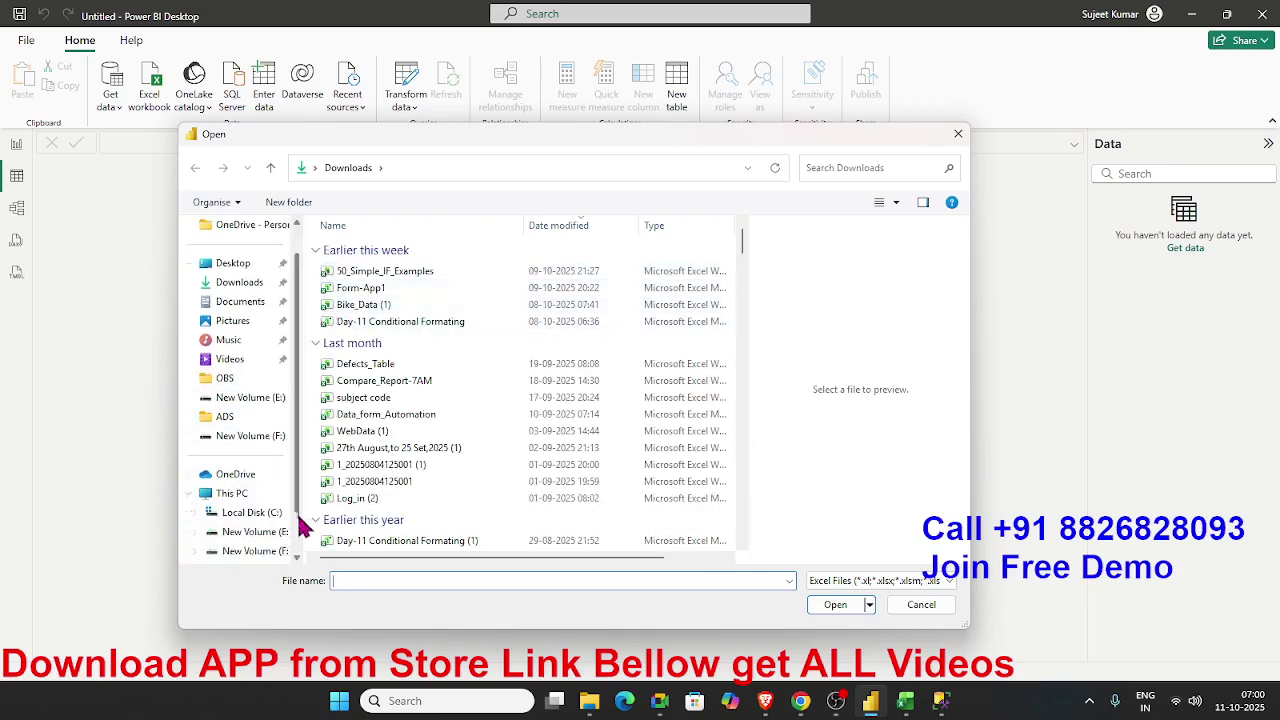
{"action": "left_click", "coordinate": [274, 493]}
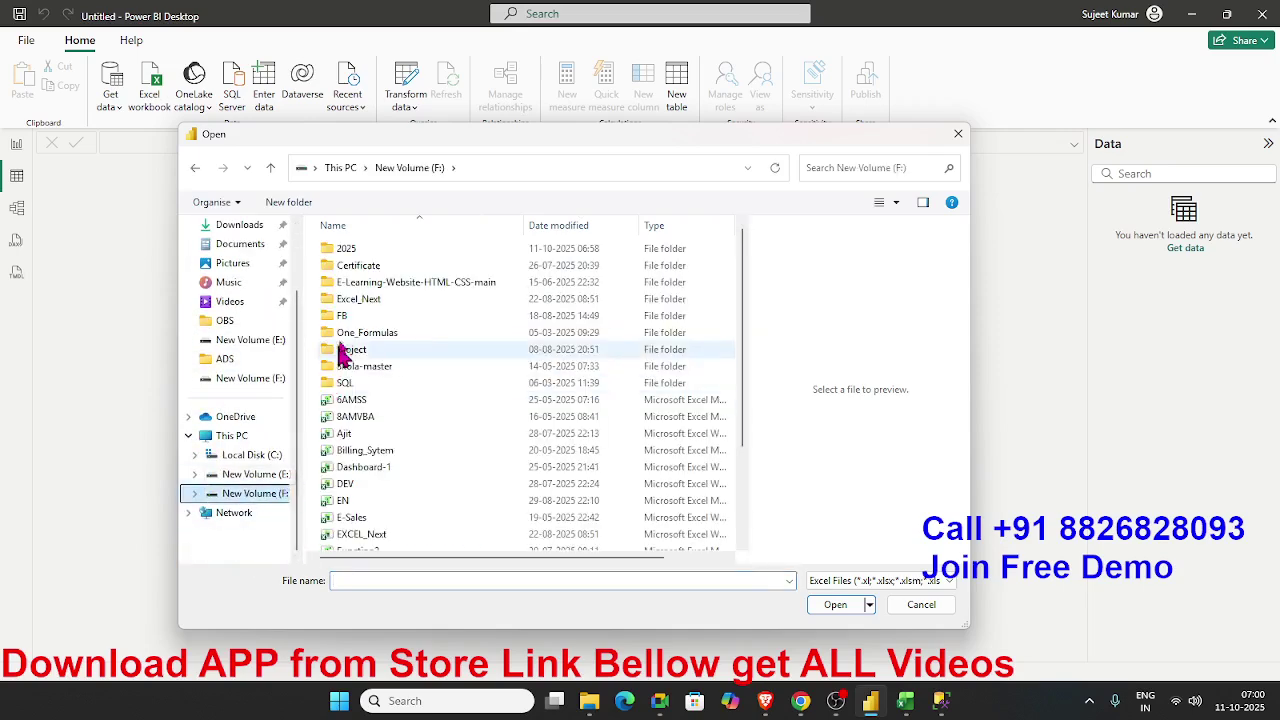
{"action": "left_click", "coordinate": [360, 253]}
{"action": "double_click", "coordinate": [358, 252]}
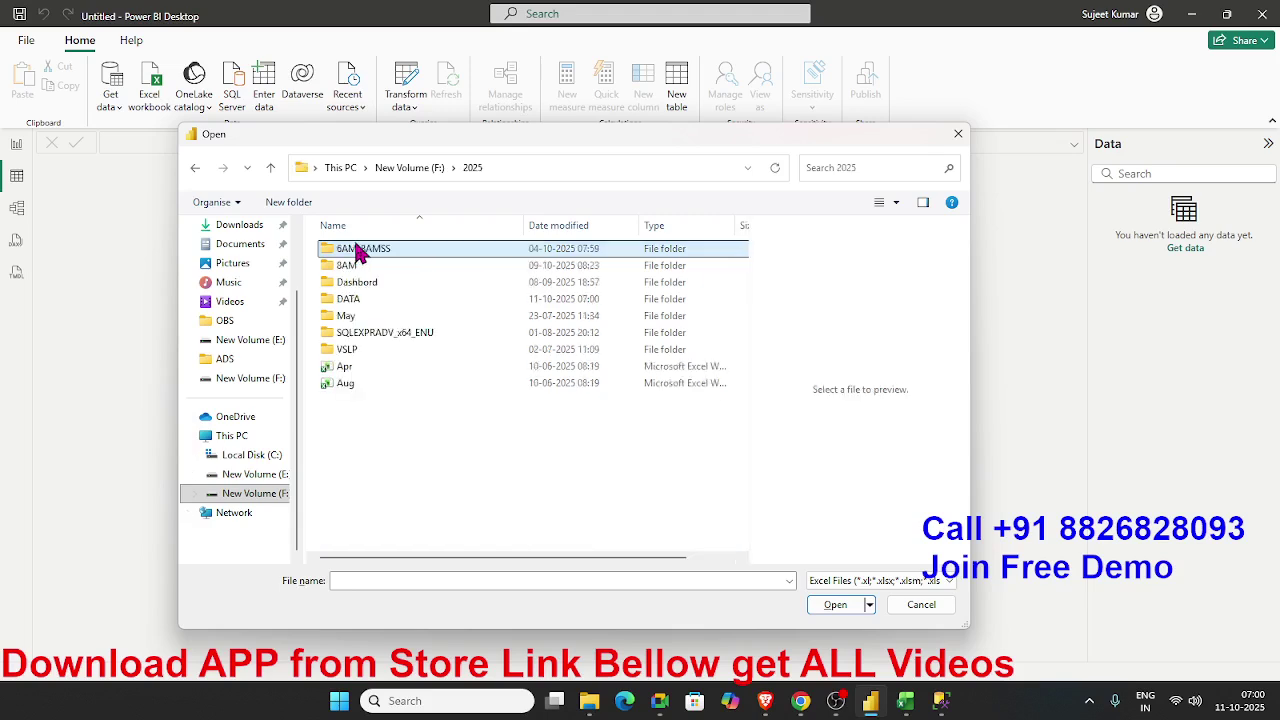
{"action": "left_click", "coordinate": [375, 302]}
{"action": "double_click", "coordinate": [375, 302]}
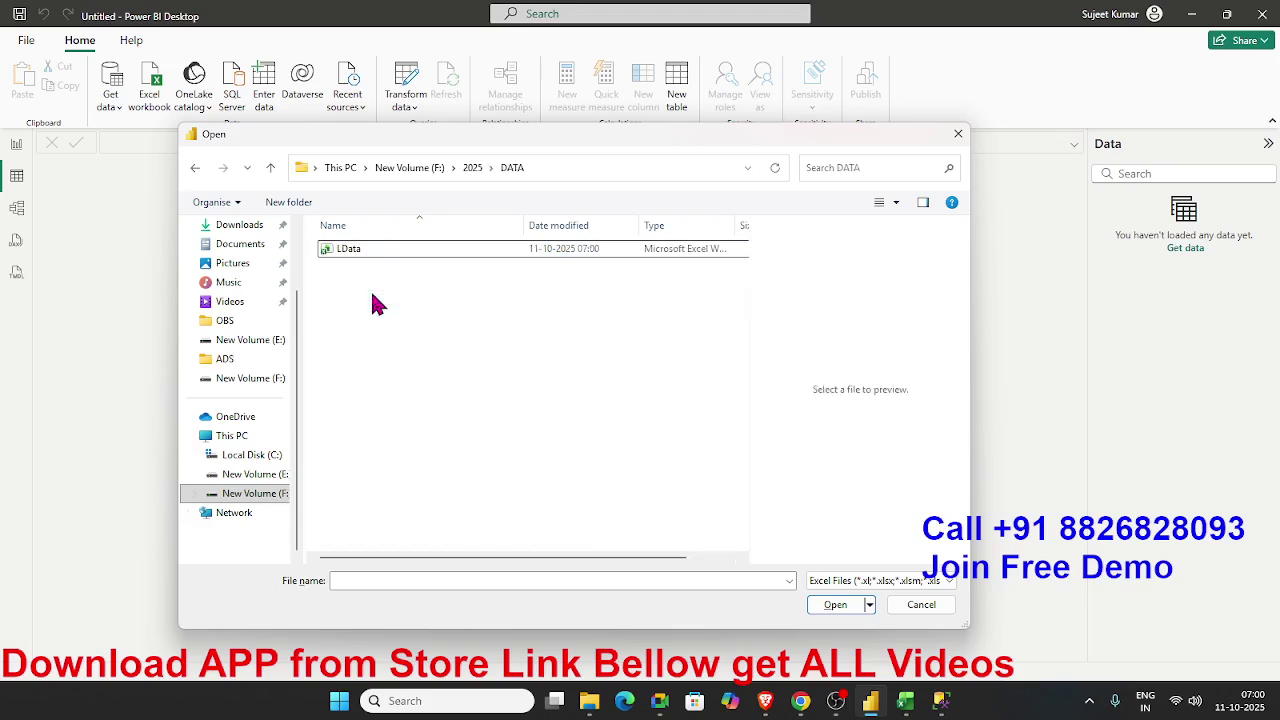
Open the LData workbook as the source and load its Data sheet into the model
{"action": "left_click", "coordinate": [356, 254]}
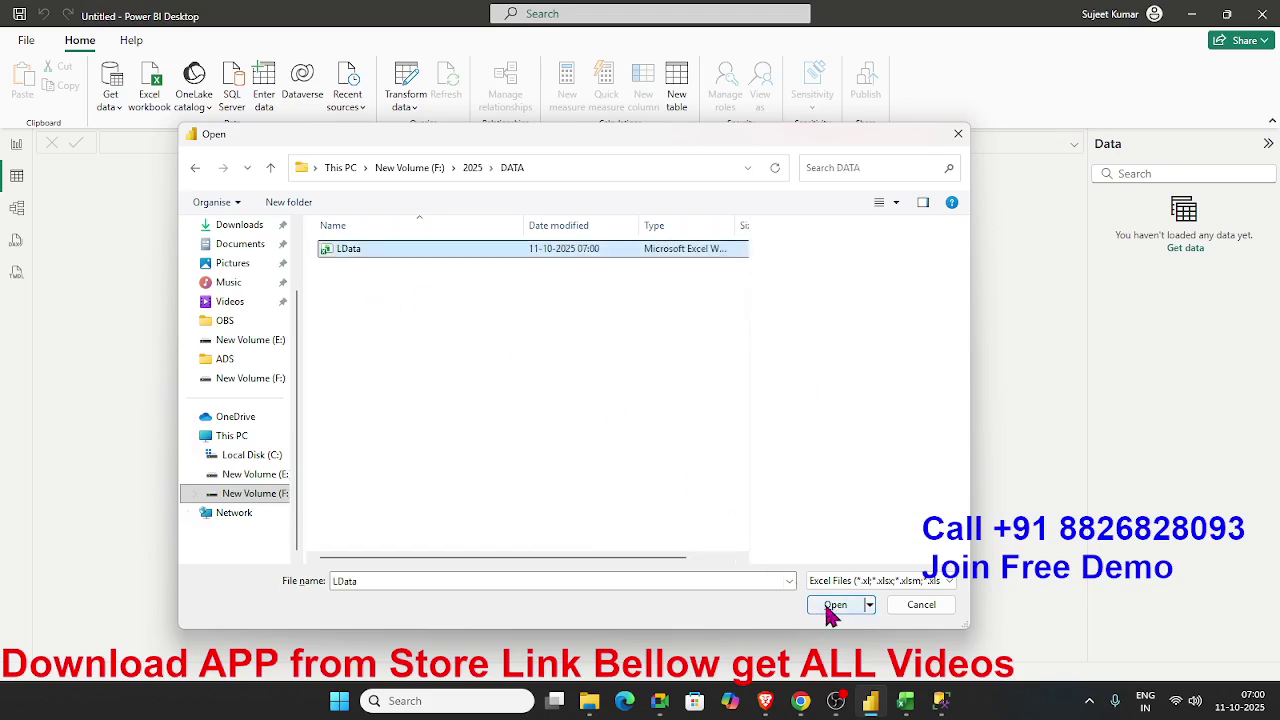
{"action": "left_click", "coordinate": [830, 606]}
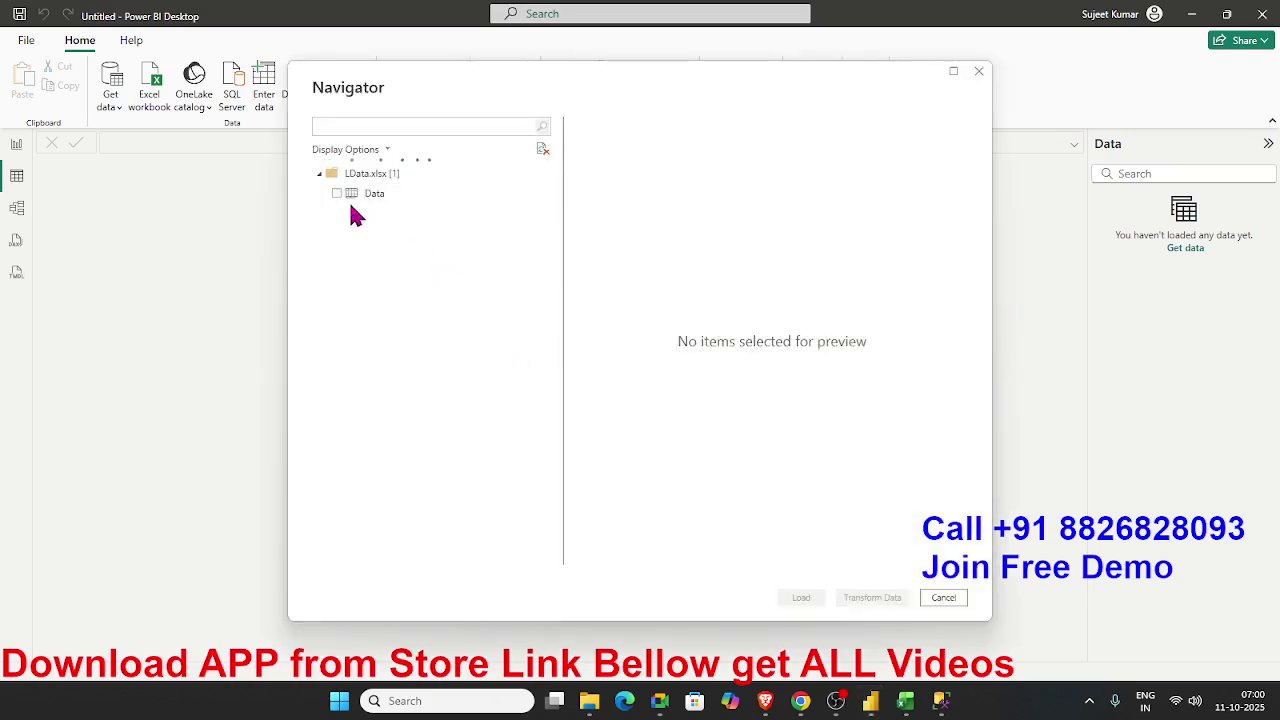
{"action": "left_click", "coordinate": [337, 194]}
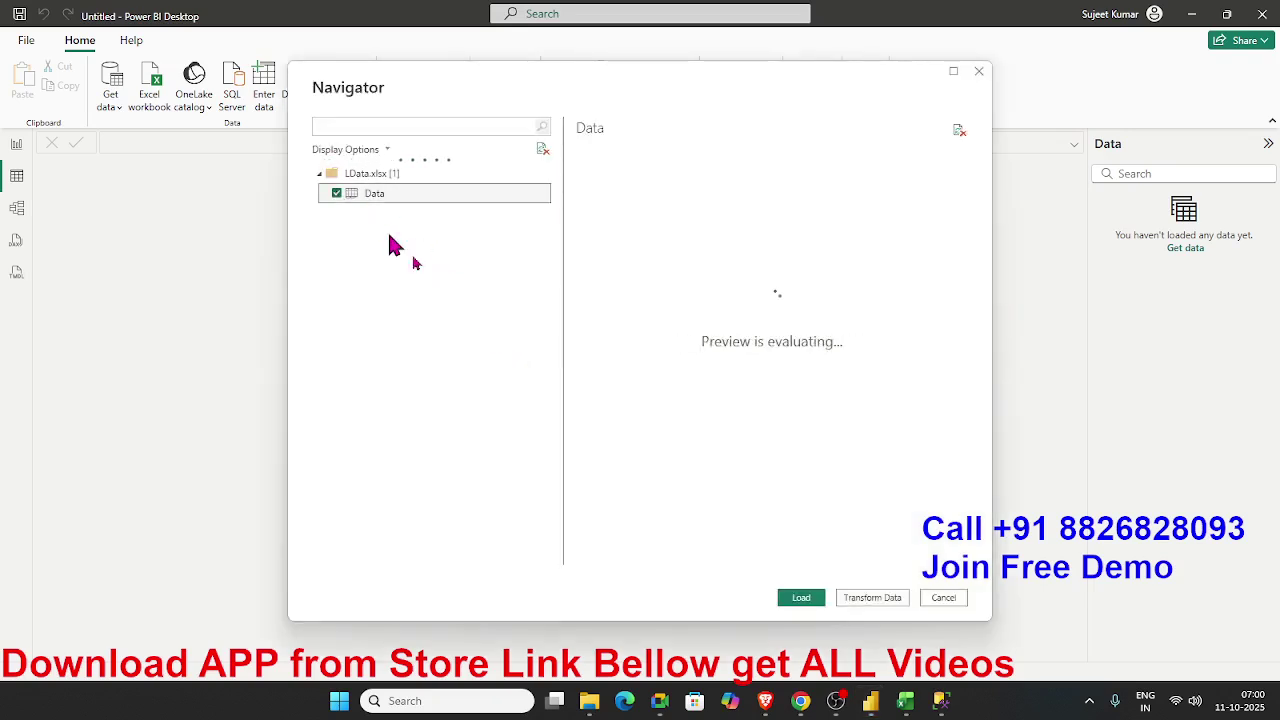
{"action": "left_click", "coordinate": [802, 600]}
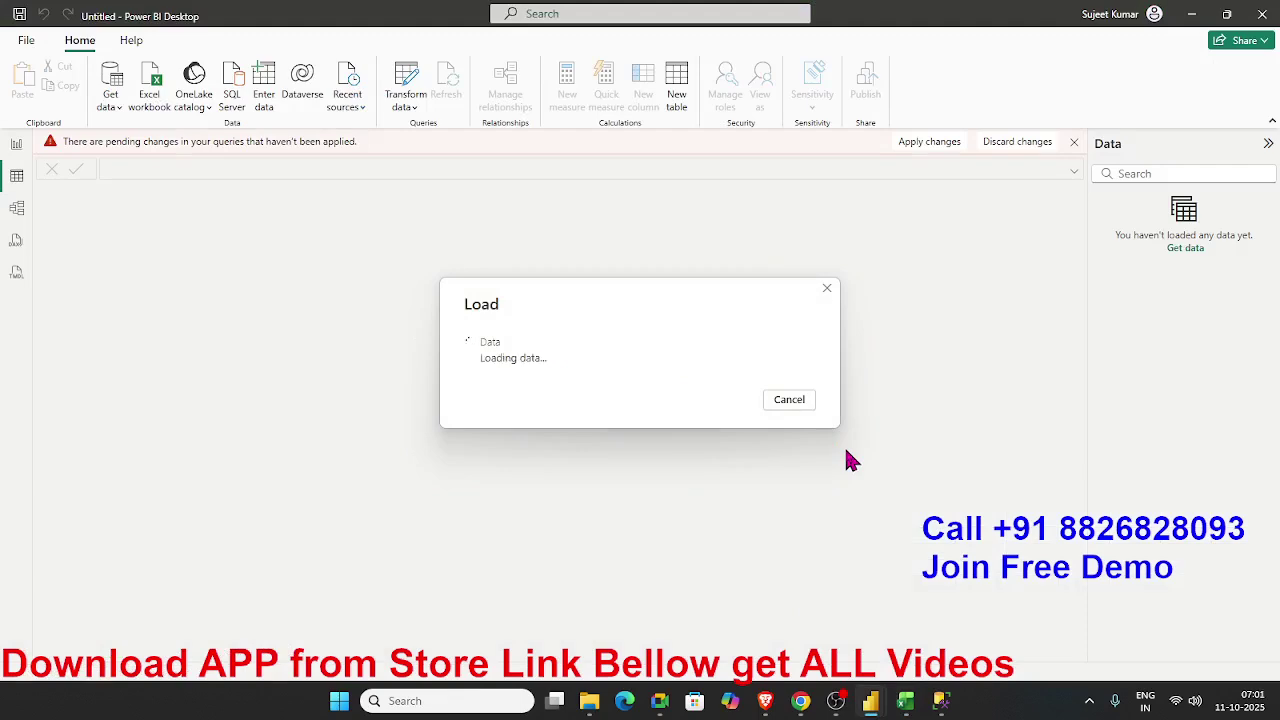
Switch to Excel and reopen the recent LData workbook from the DATA folder
{"action": "left_click", "coordinate": [906, 703]}
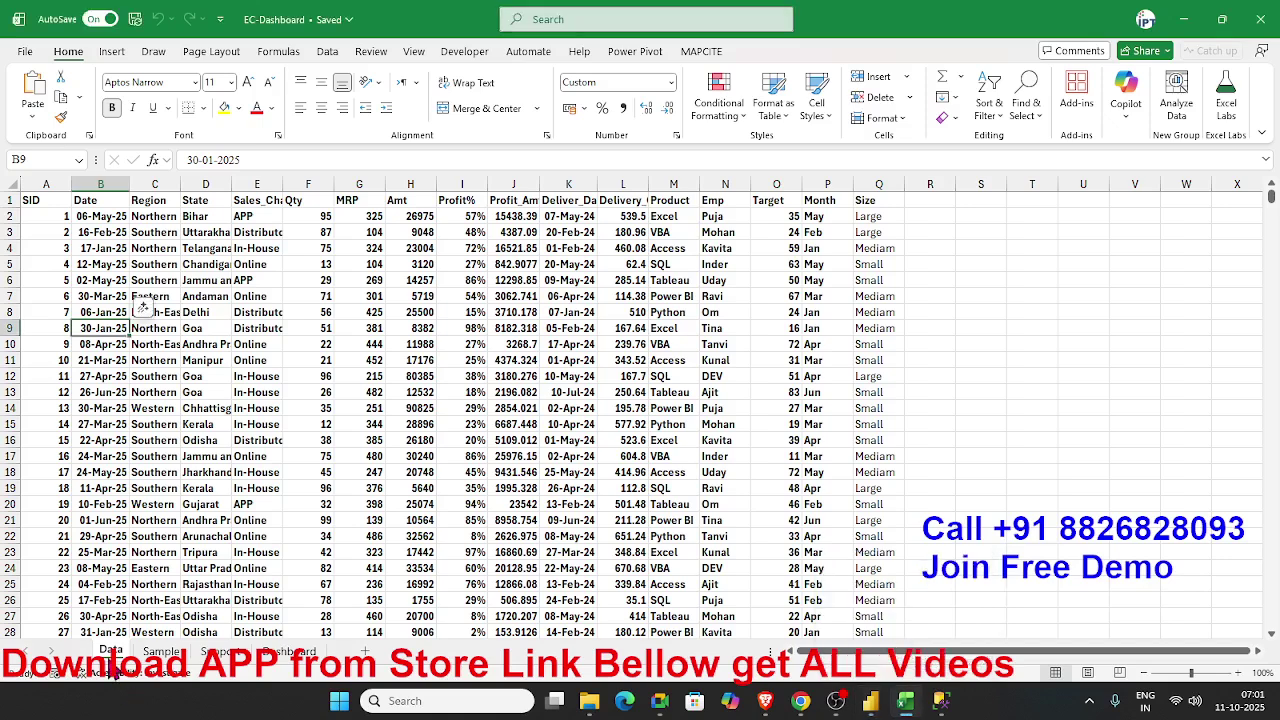
{"action": "left_click", "coordinate": [103, 220]}
{"action": "left_click", "coordinate": [108, 328]}
{"action": "left_click", "coordinate": [112, 361]}
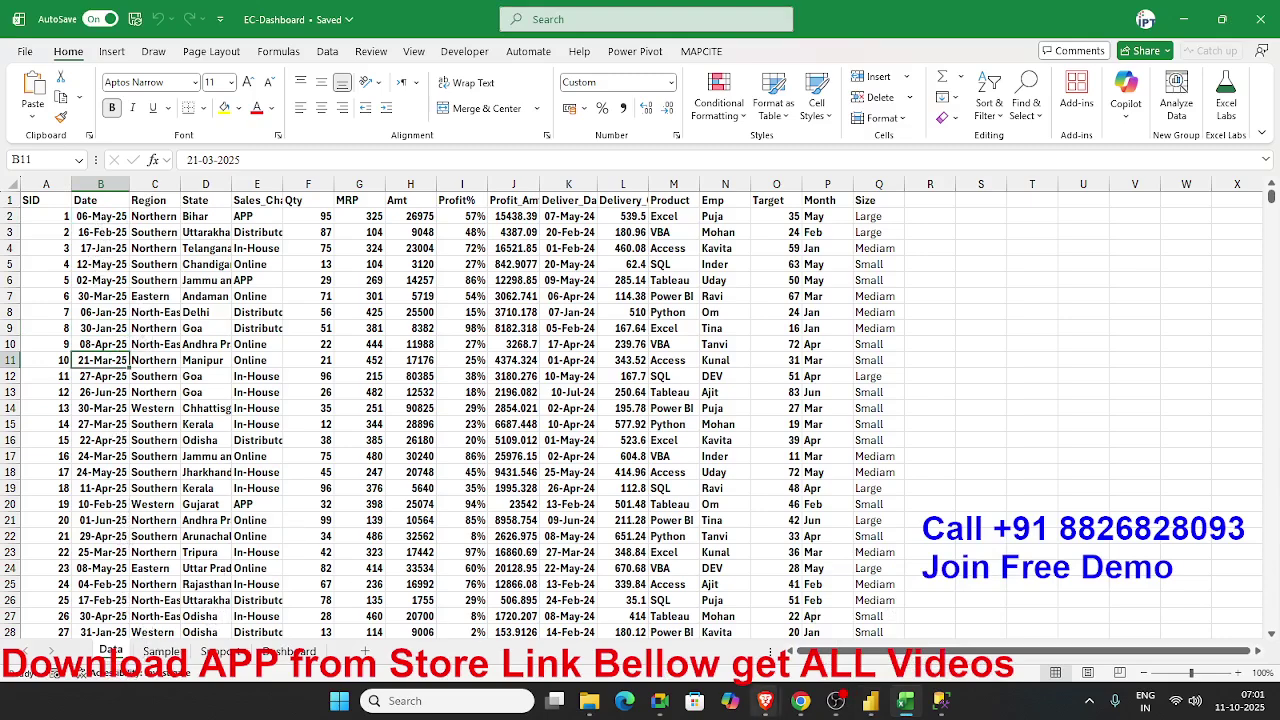
{"action": "left_click", "coordinate": [26, 54]}
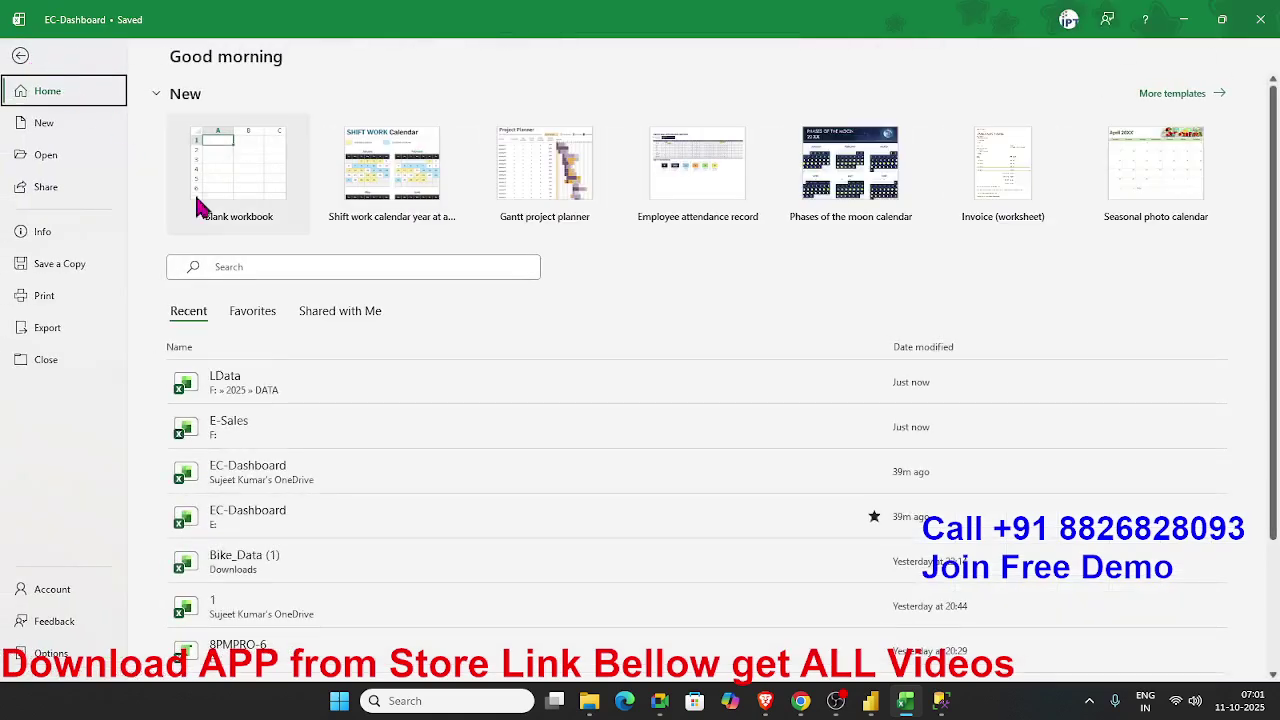
{"action": "left_click", "coordinate": [282, 404]}
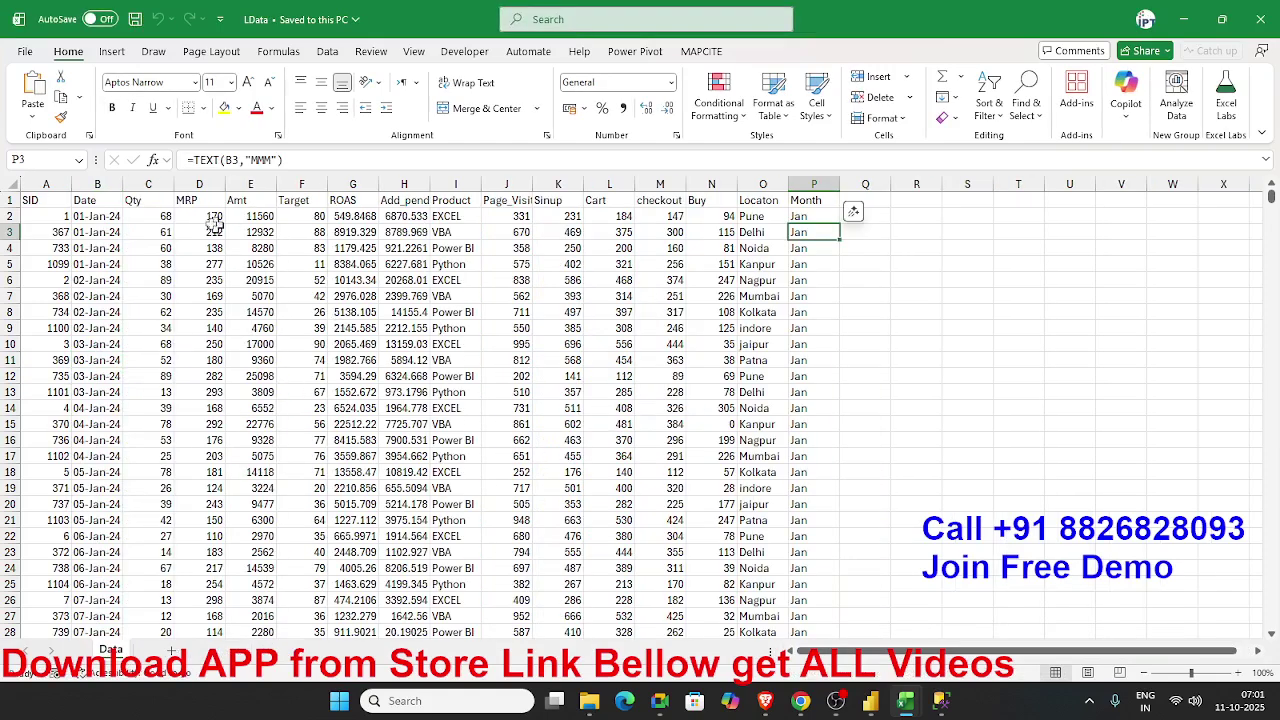
Save a copy of LData in the same DATA folder as an Excel Workbook named BData
{"action": "left_click", "coordinate": [545, 297]}
{"action": "left_click", "coordinate": [25, 52]}
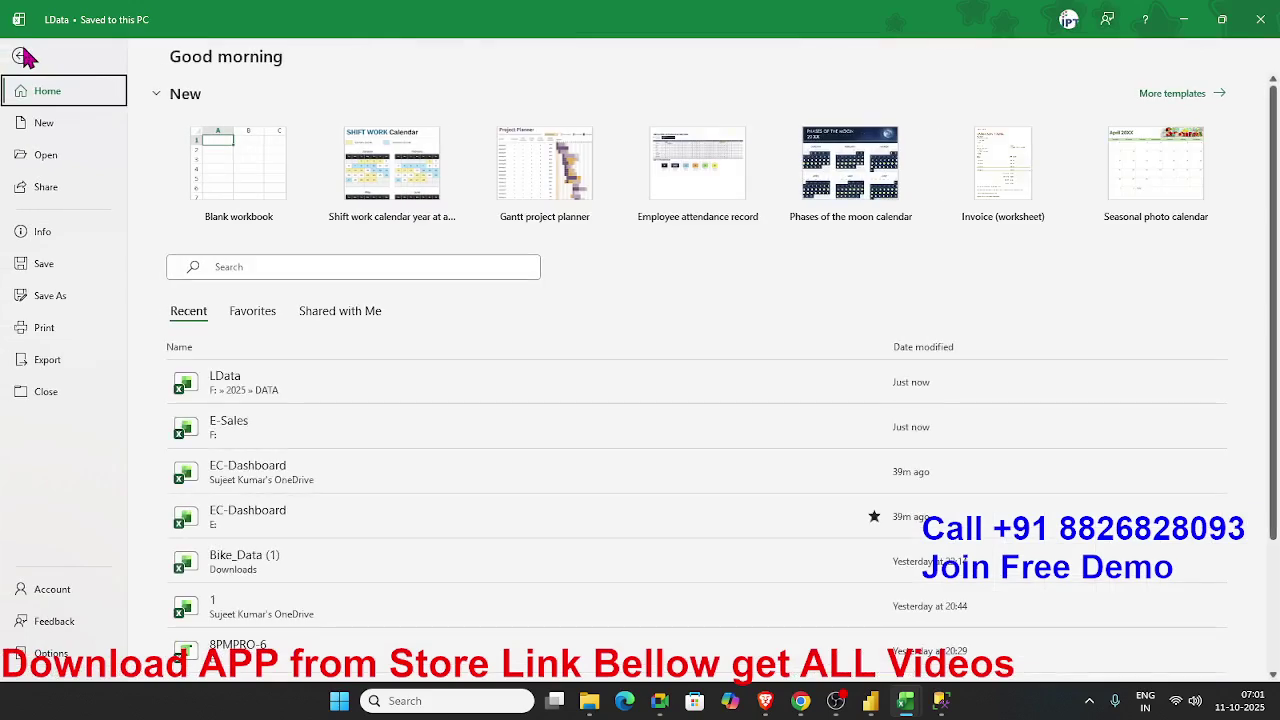
{"action": "left_click", "coordinate": [60, 297]}
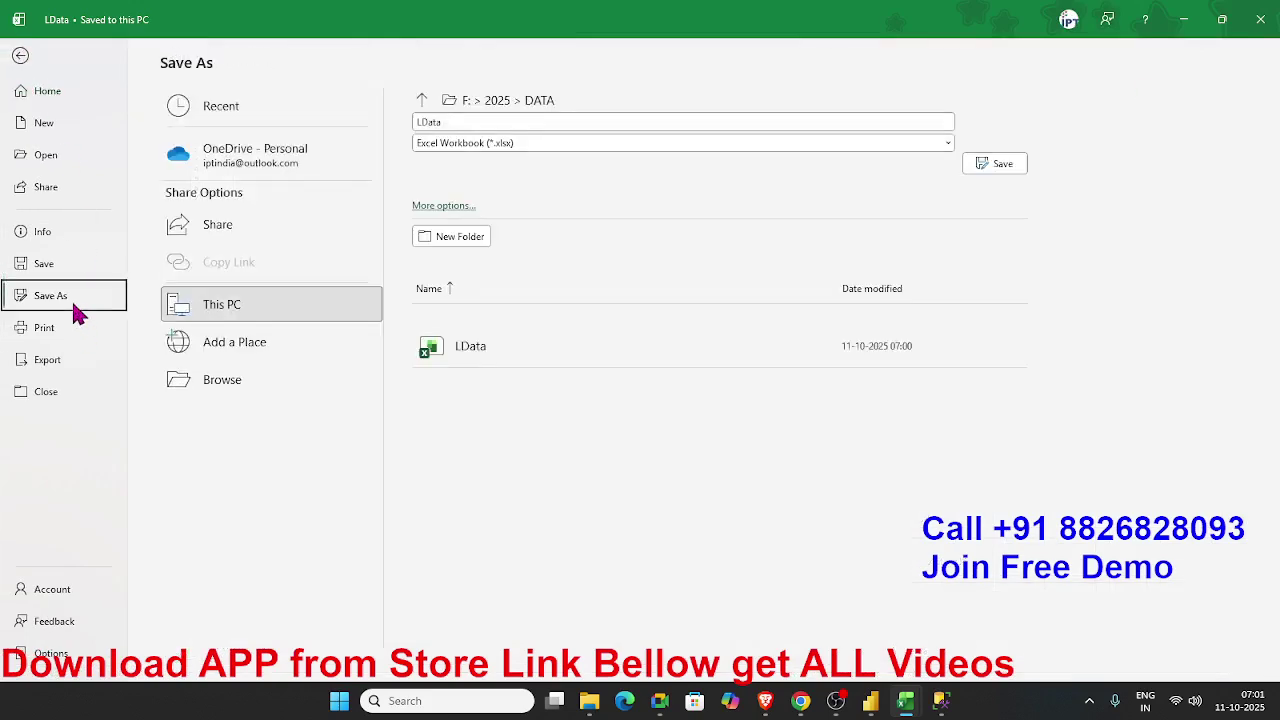
{"action": "left_click", "coordinate": [217, 381]}
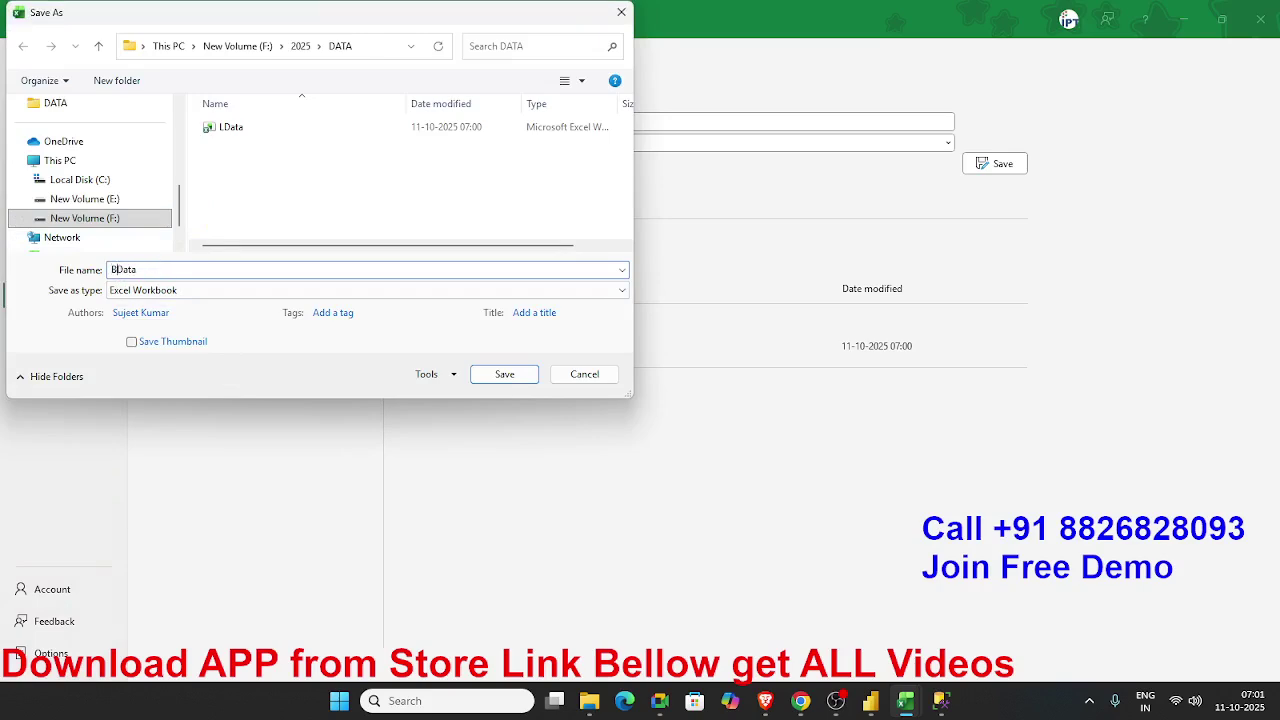
{"action": "left_click", "coordinate": [505, 374]}
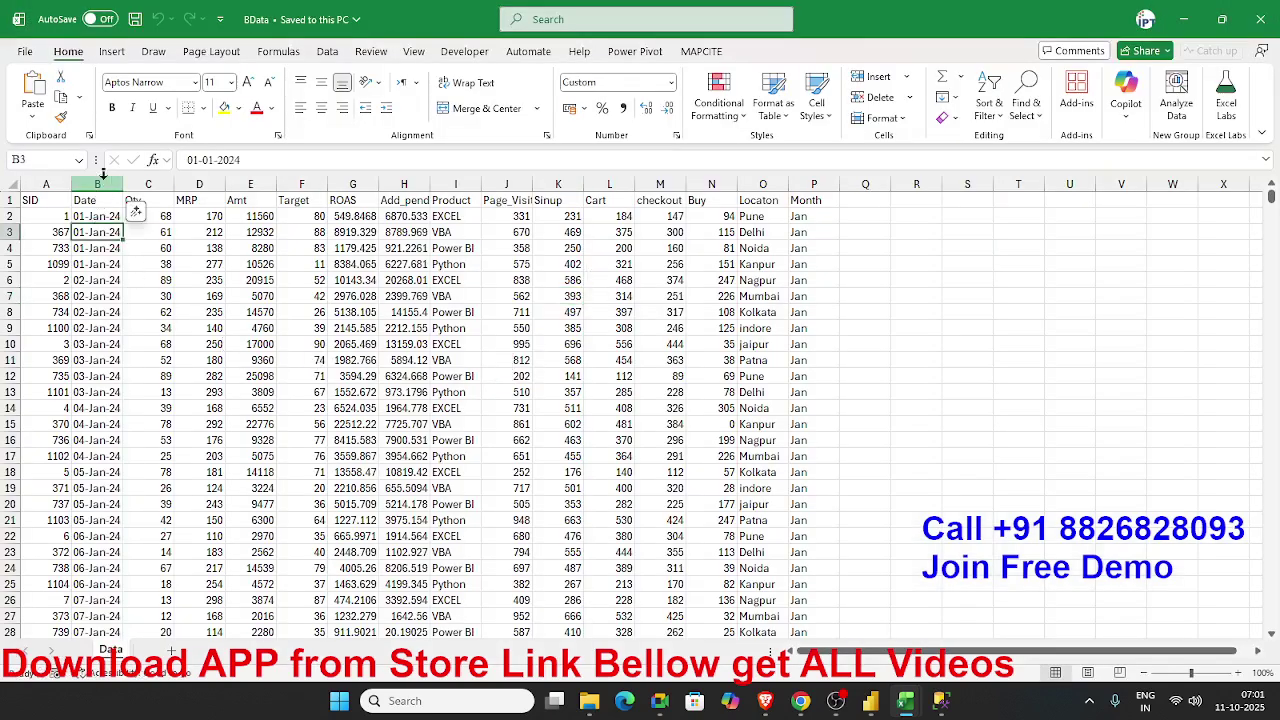
Replace all occurrences of 2024 with 2025 in the Date column of BData and close the workbook
{"action": "left_click", "coordinate": [103, 178]}
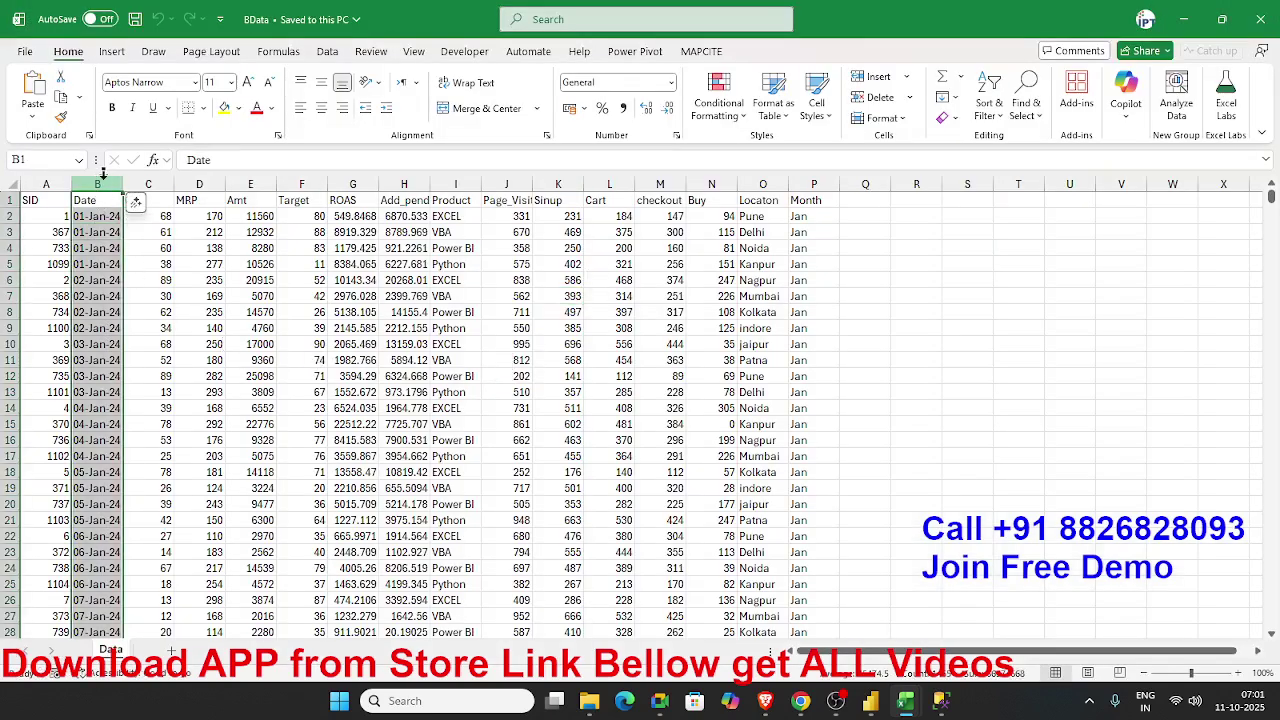
{"action": "key", "text": "ctrl+h"}
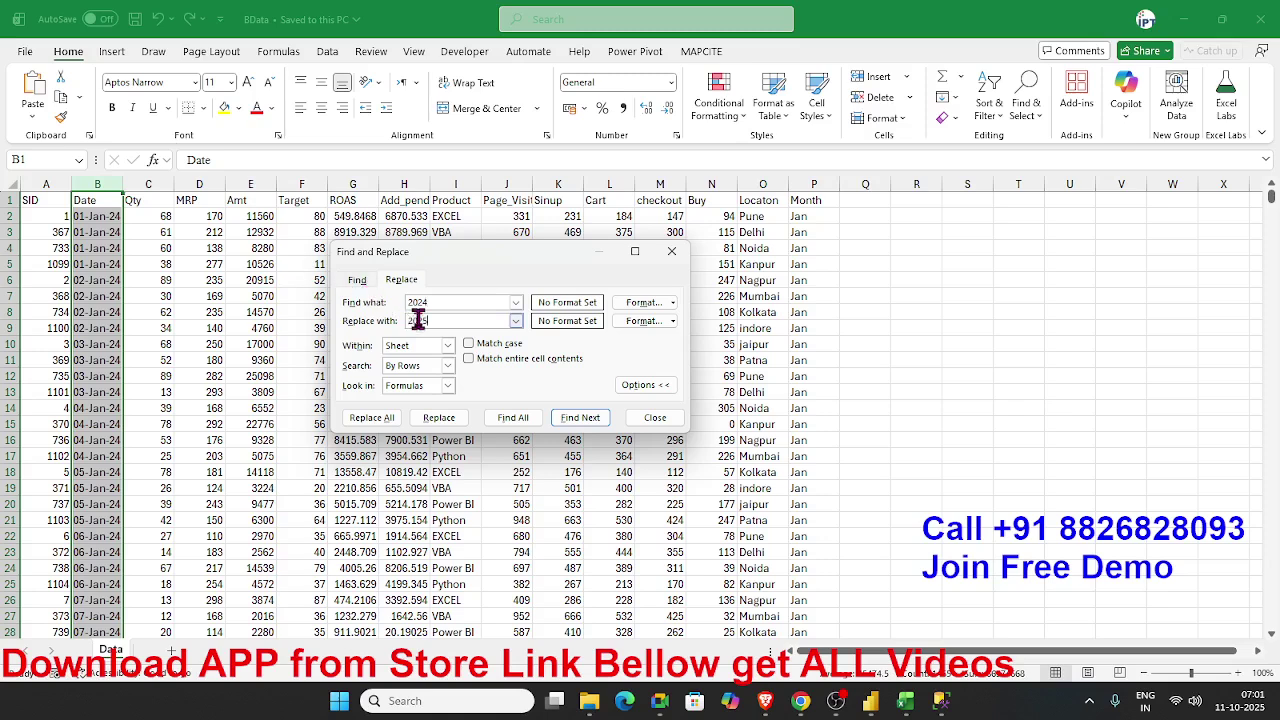
{"action": "left_click", "coordinate": [378, 418]}
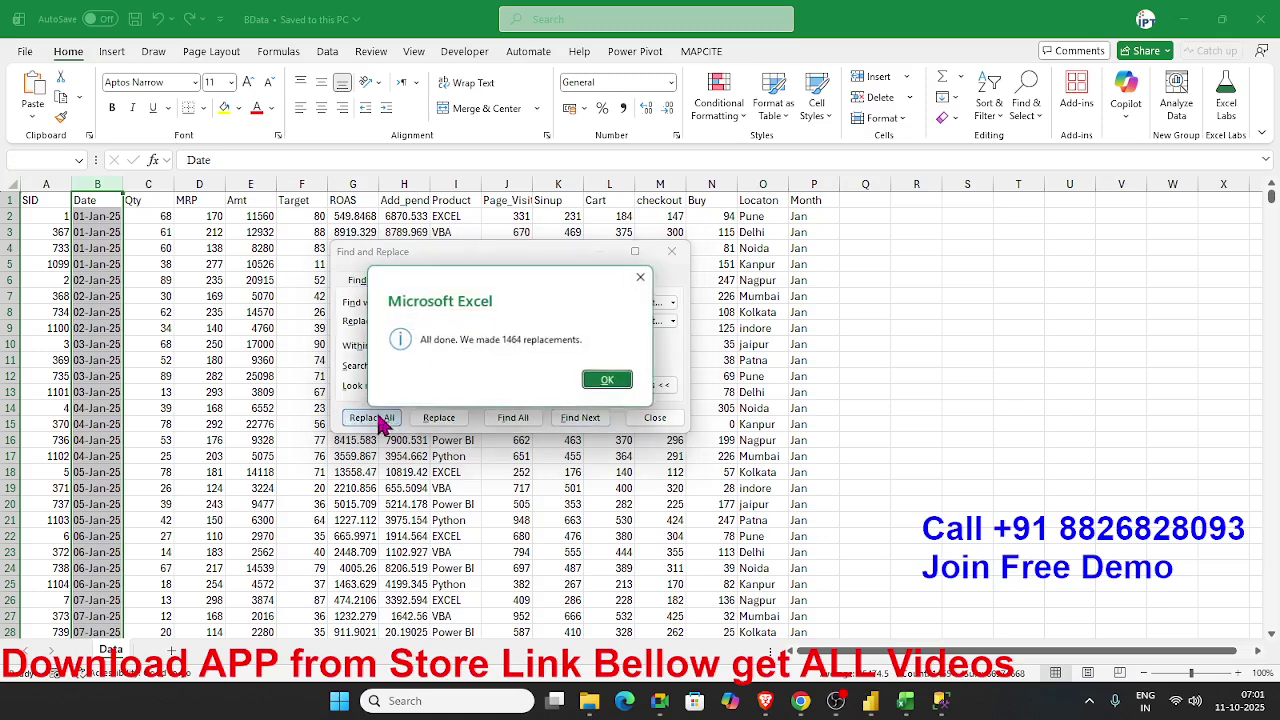
{"action": "left_click", "coordinate": [600, 383]}
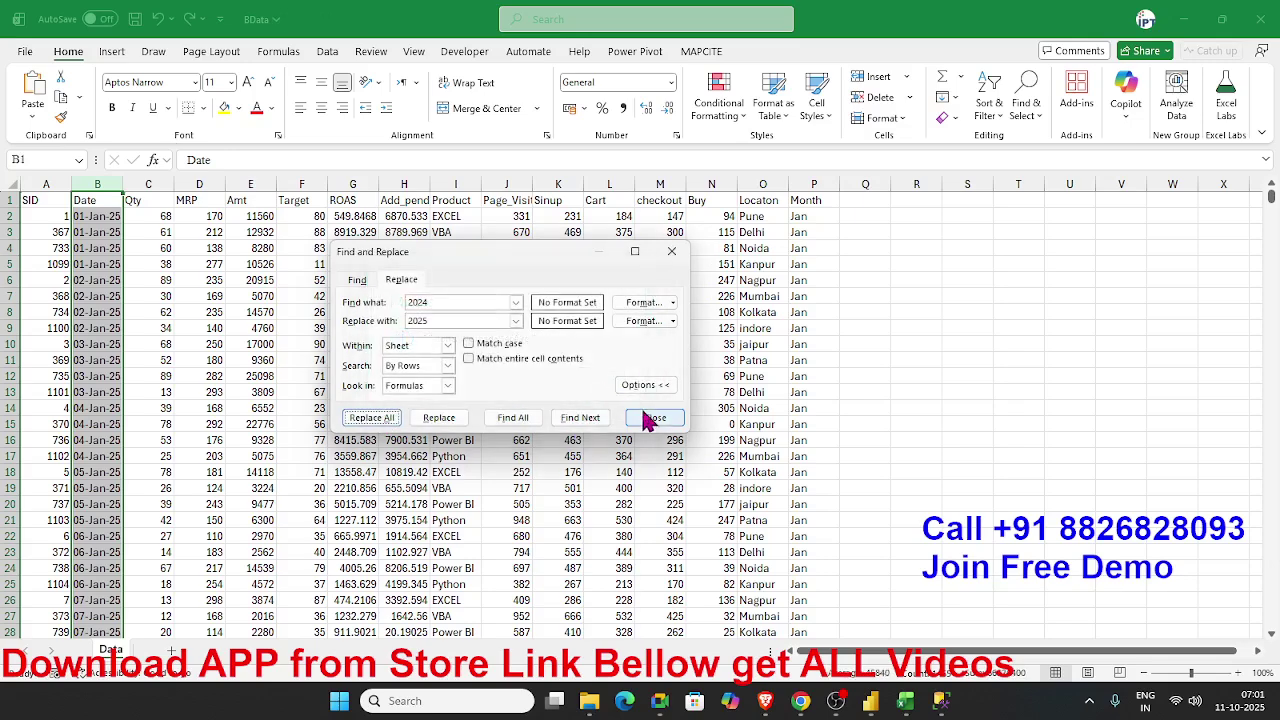
{"action": "left_click", "coordinate": [653, 419]}
{"action": "left_click", "coordinate": [594, 412]}
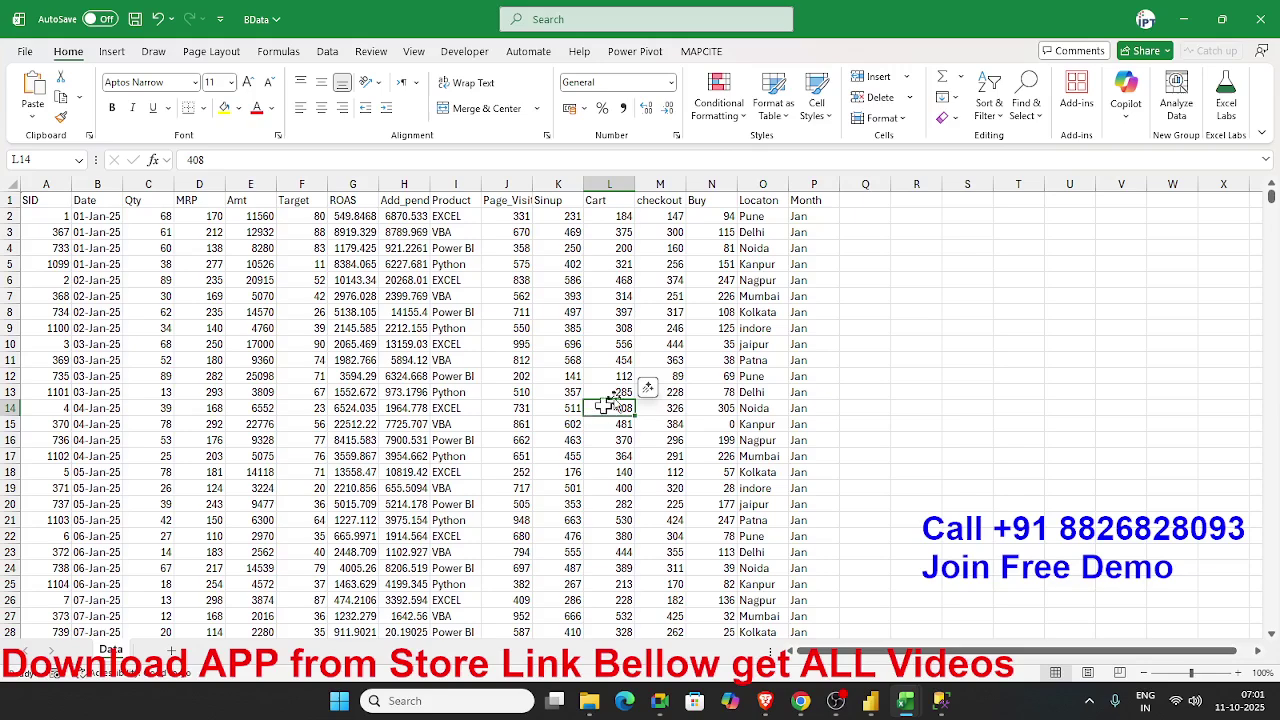
{"action": "left_click", "coordinate": [1256, 30]}
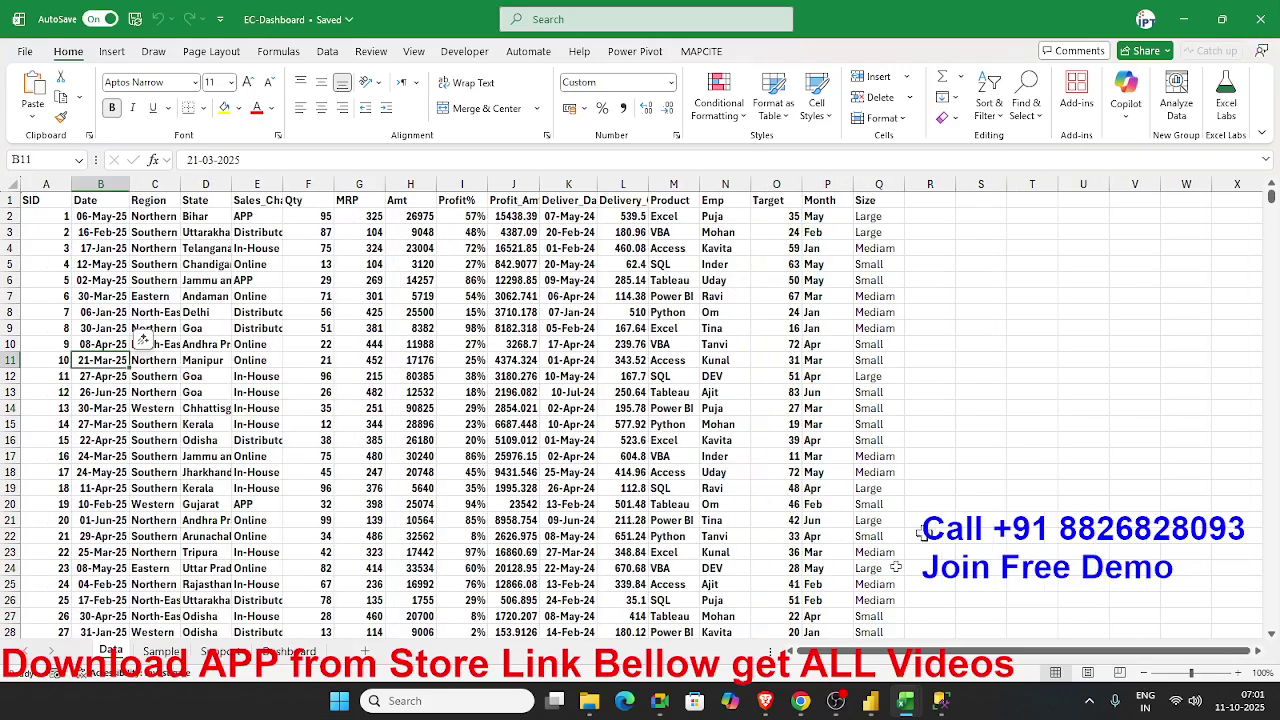
View the loaded Date column in Power BI Desktop, and open the DATA folder inside 2025 on New Volume (F:) in File Explorer
{"action": "left_click", "coordinate": [870, 700]}
{"action": "left_click", "coordinate": [115, 289]}
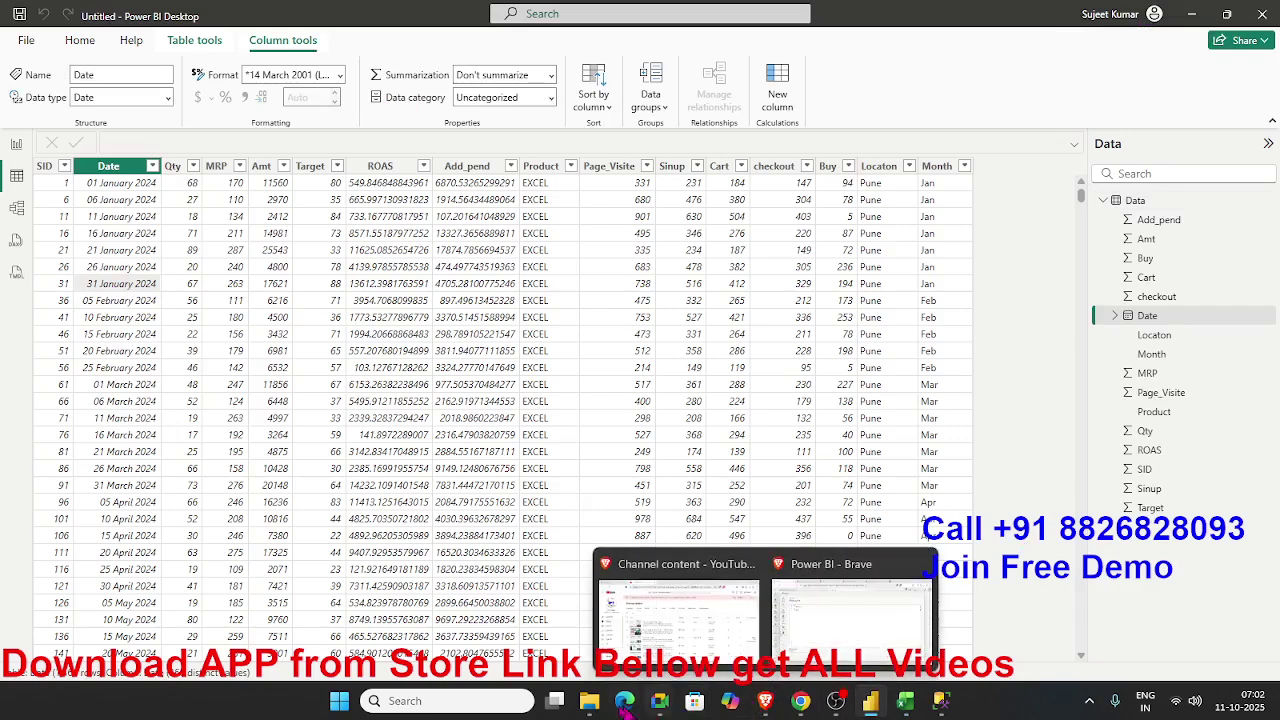
{"action": "mouse_move", "coordinate": [600, 706]}
{"action": "left_click", "coordinate": [578, 636]}
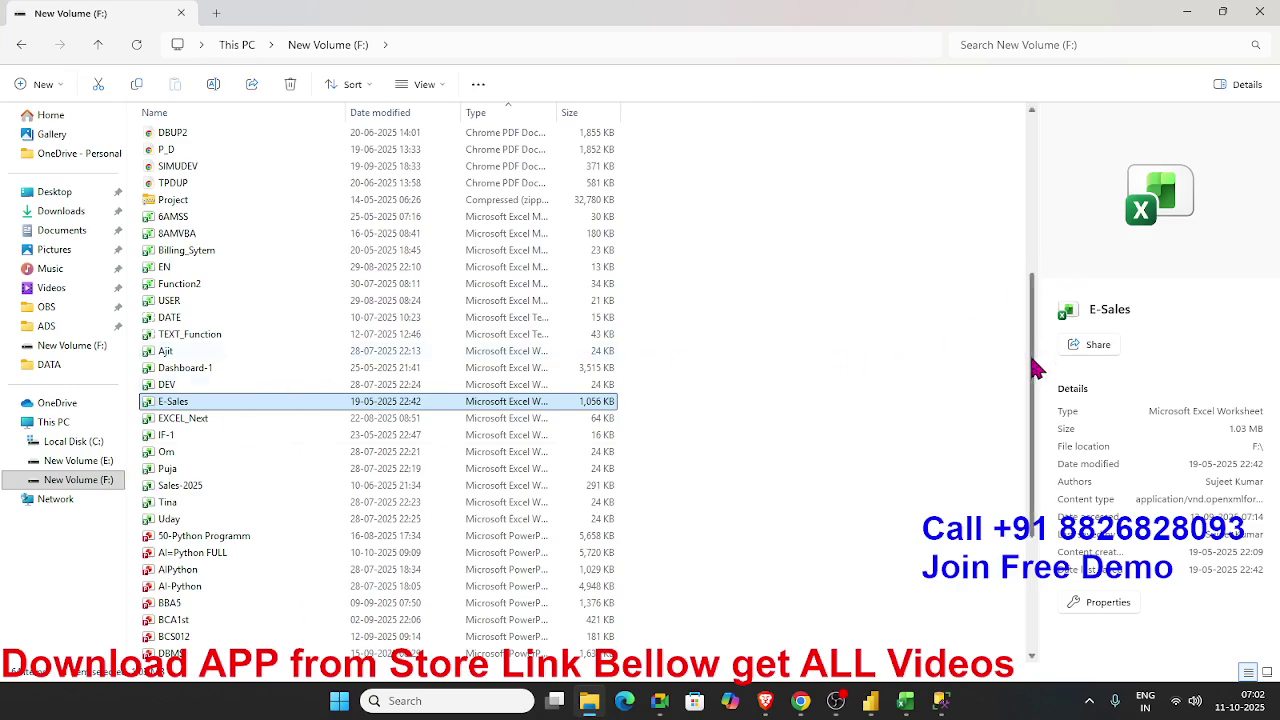
{"action": "left_click", "coordinate": [1030, 200]}
{"action": "double_click", "coordinate": [255, 137]}
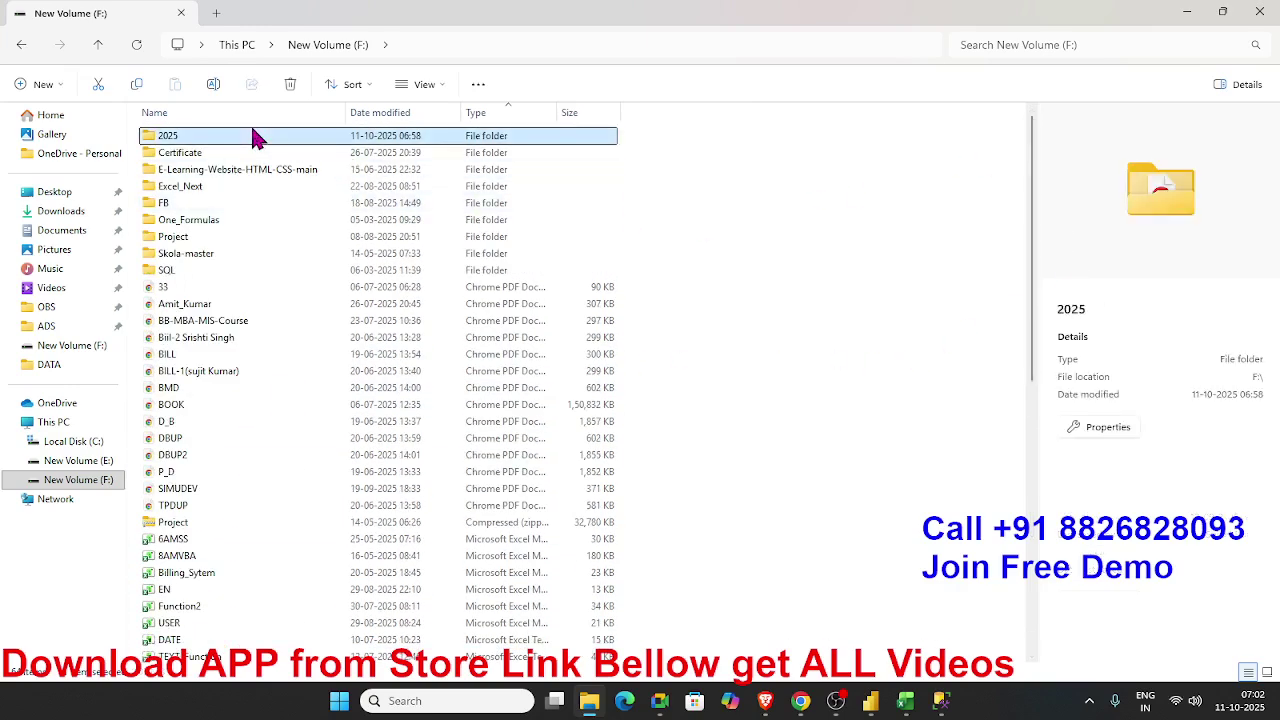
{"action": "double_click", "coordinate": [220, 190]}
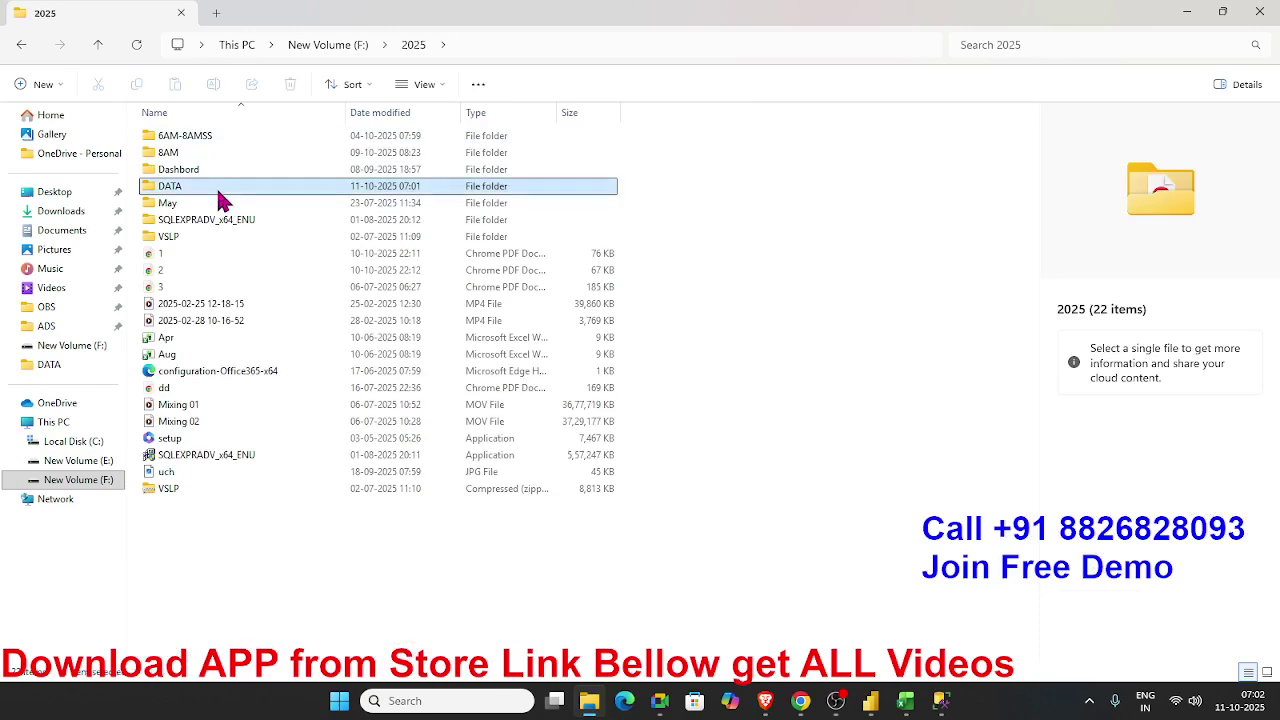
Rename the LData file in the DATA folder as L_Data
{"action": "left_click", "coordinate": [161, 152]}
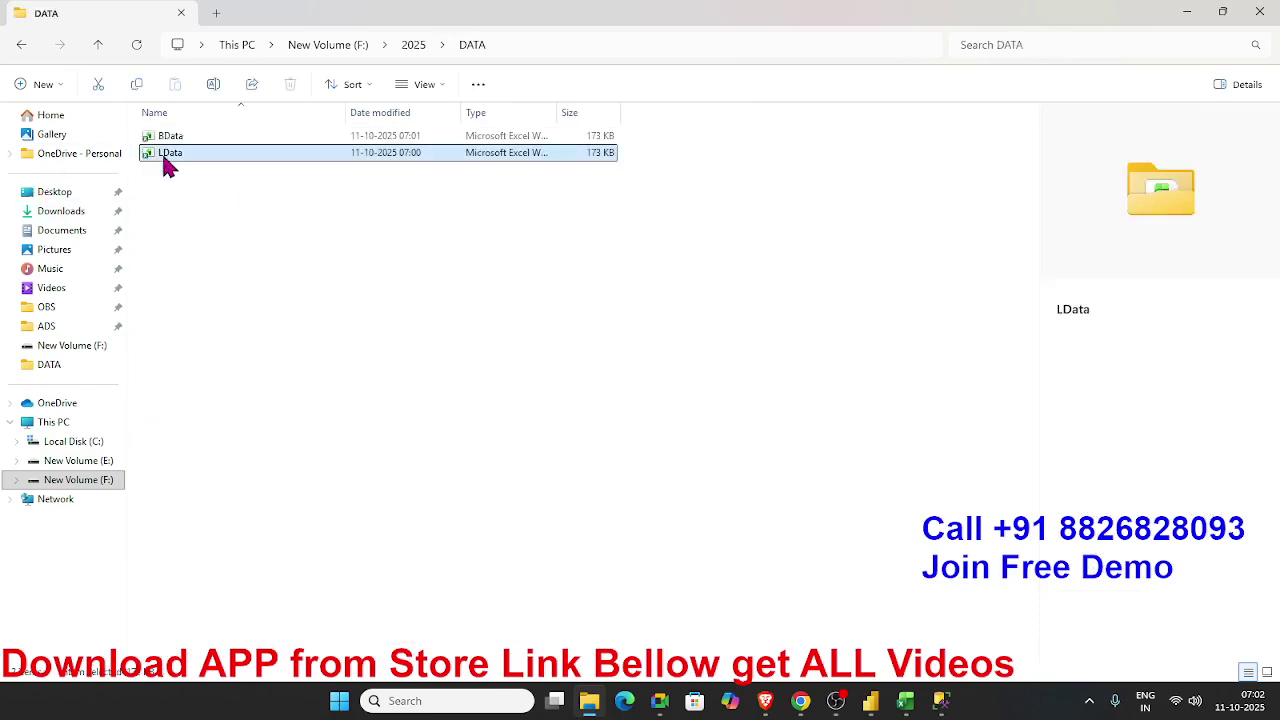
{"action": "left_click", "coordinate": [171, 140]}
{"action": "left_click", "coordinate": [178, 160]}
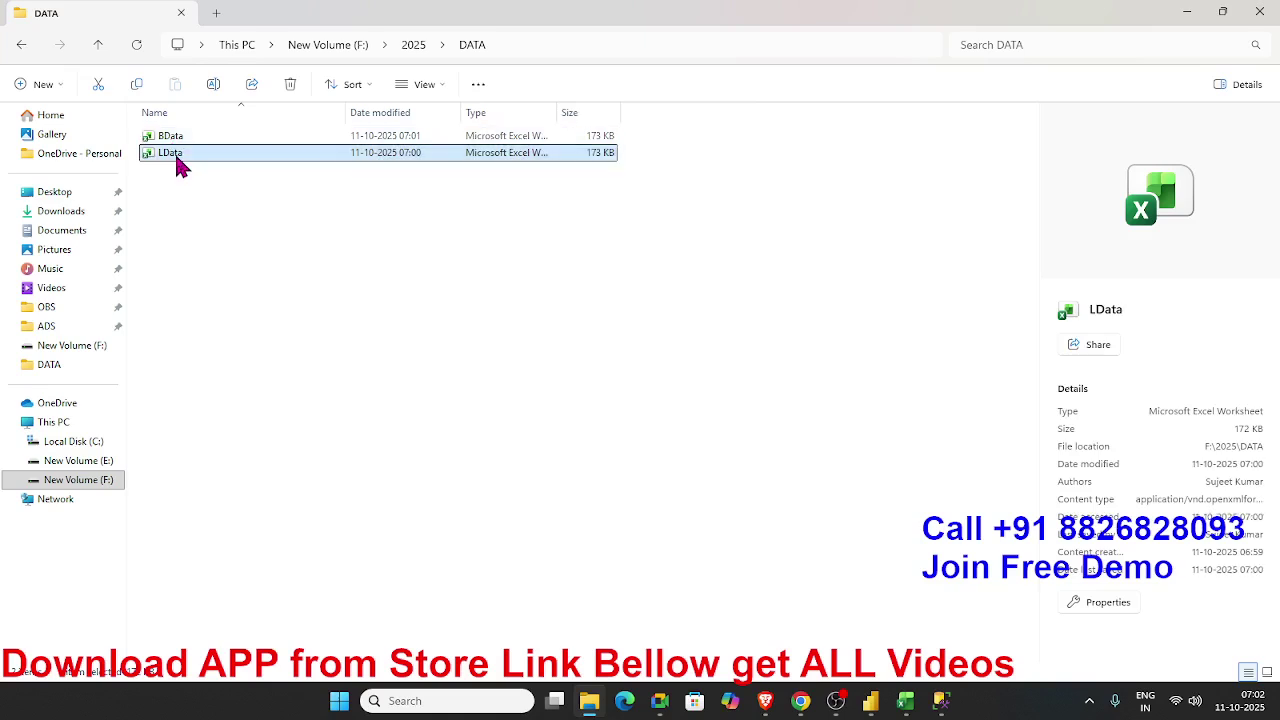
{"action": "left_click", "coordinate": [176, 156]}
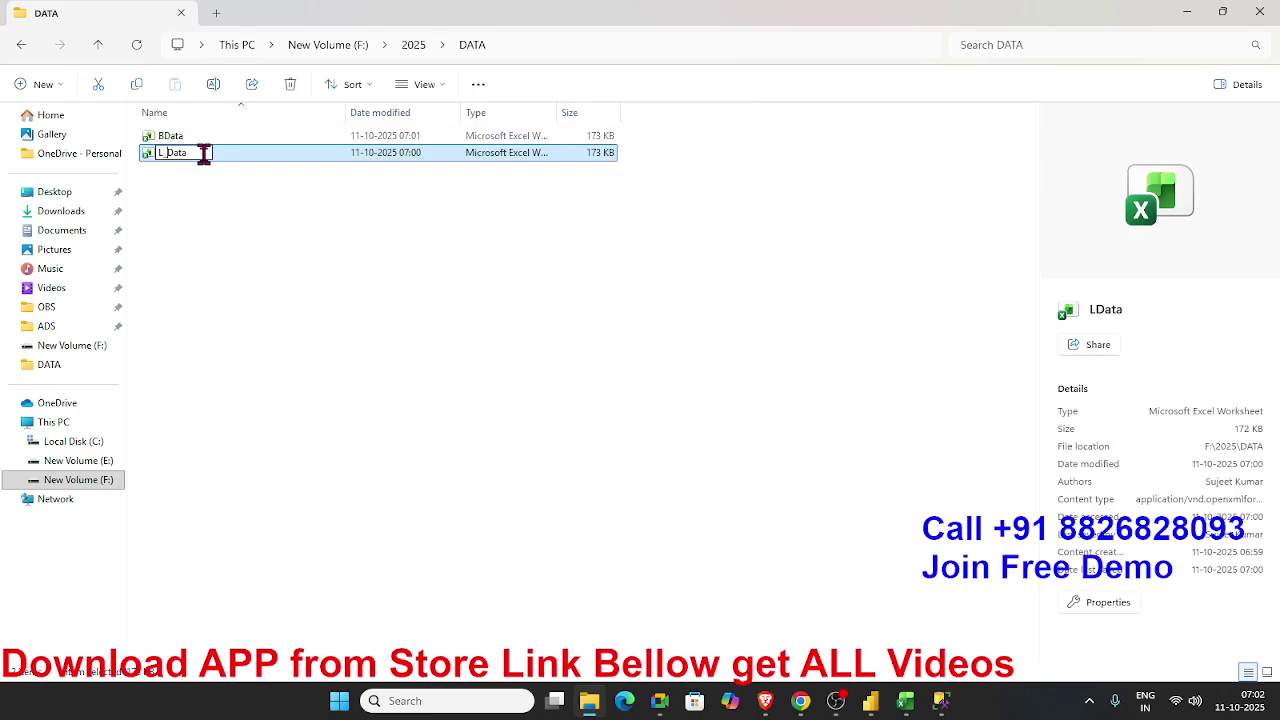
{"action": "key", "text": "Return"}
Rename the BData file in the DATA folder as LData
{"action": "left_click", "coordinate": [208, 139]}
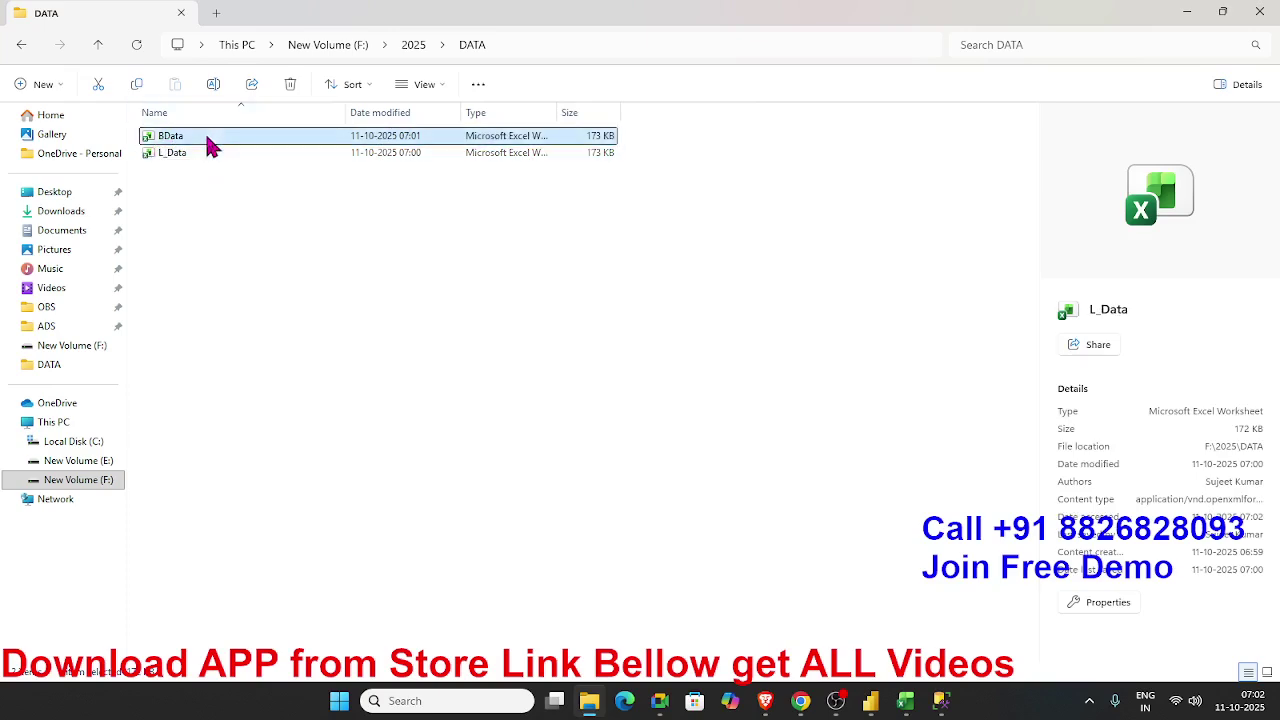
{"action": "left_click", "coordinate": [207, 136]}
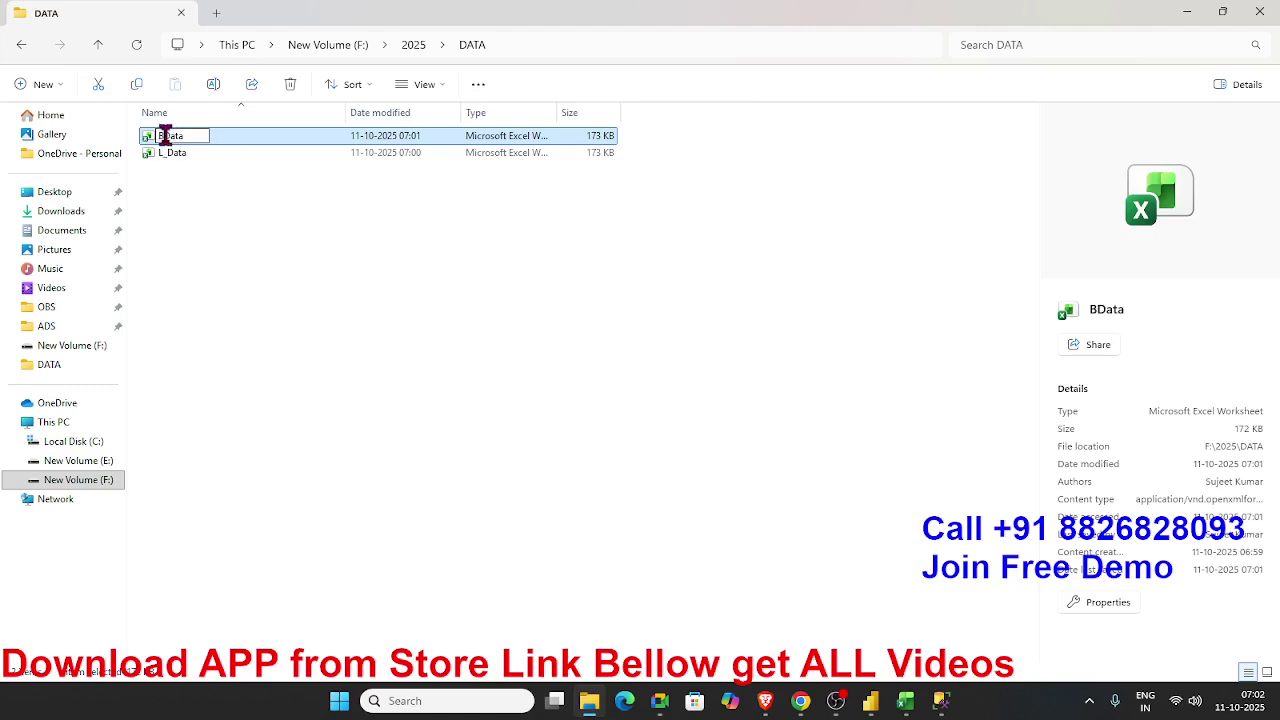
{"action": "key", "text": "BackSpace"}
{"action": "type", "text": "L"}
{"action": "key", "text": "Return"}
{"action": "left_click", "coordinate": [219, 155]}
{"action": "left_click", "coordinate": [219, 155]}
{"action": "left_click", "coordinate": [164, 153]}
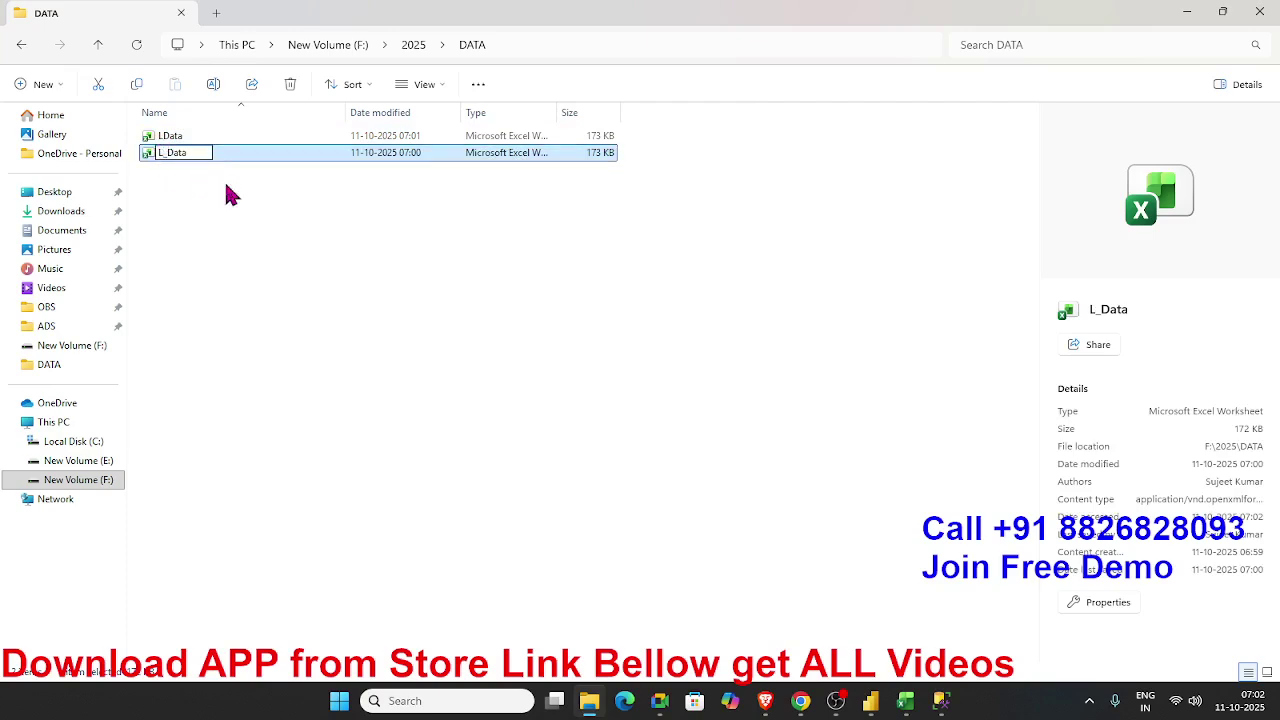
{"action": "key", "text": "Return"}
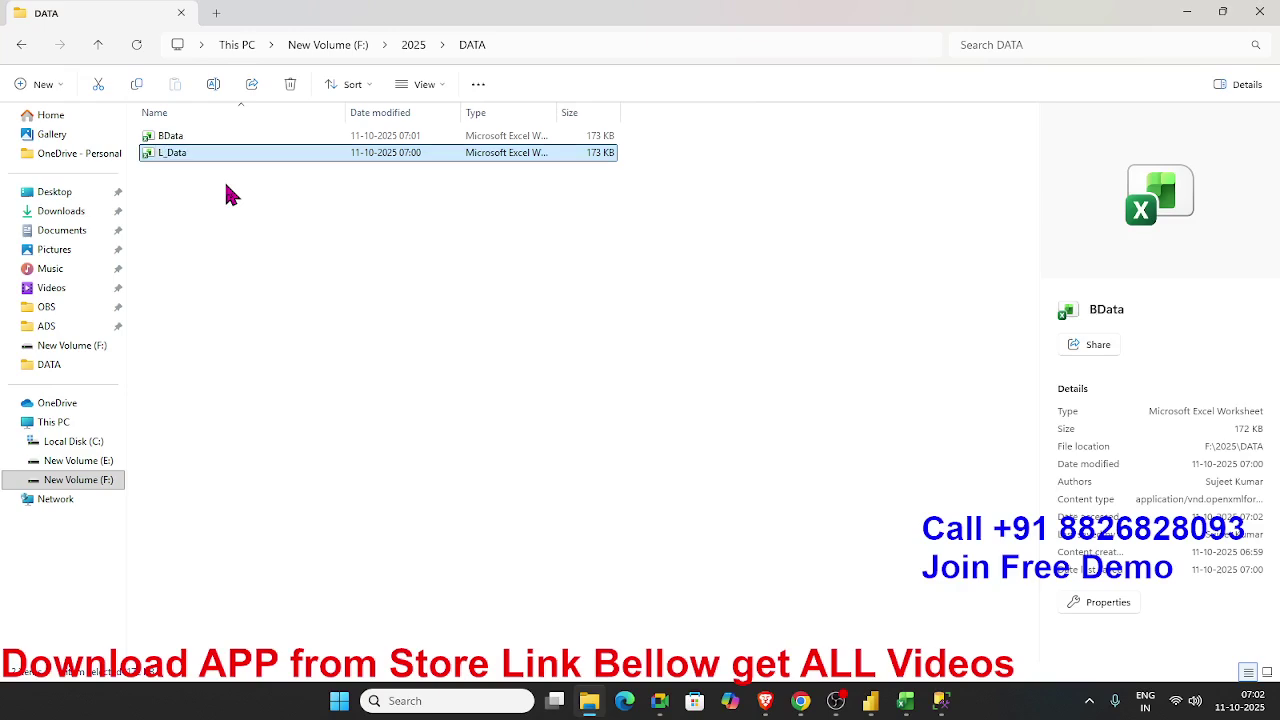
{"action": "left_click", "coordinate": [186, 158]}
{"action": "left_click", "coordinate": [162, 153]}
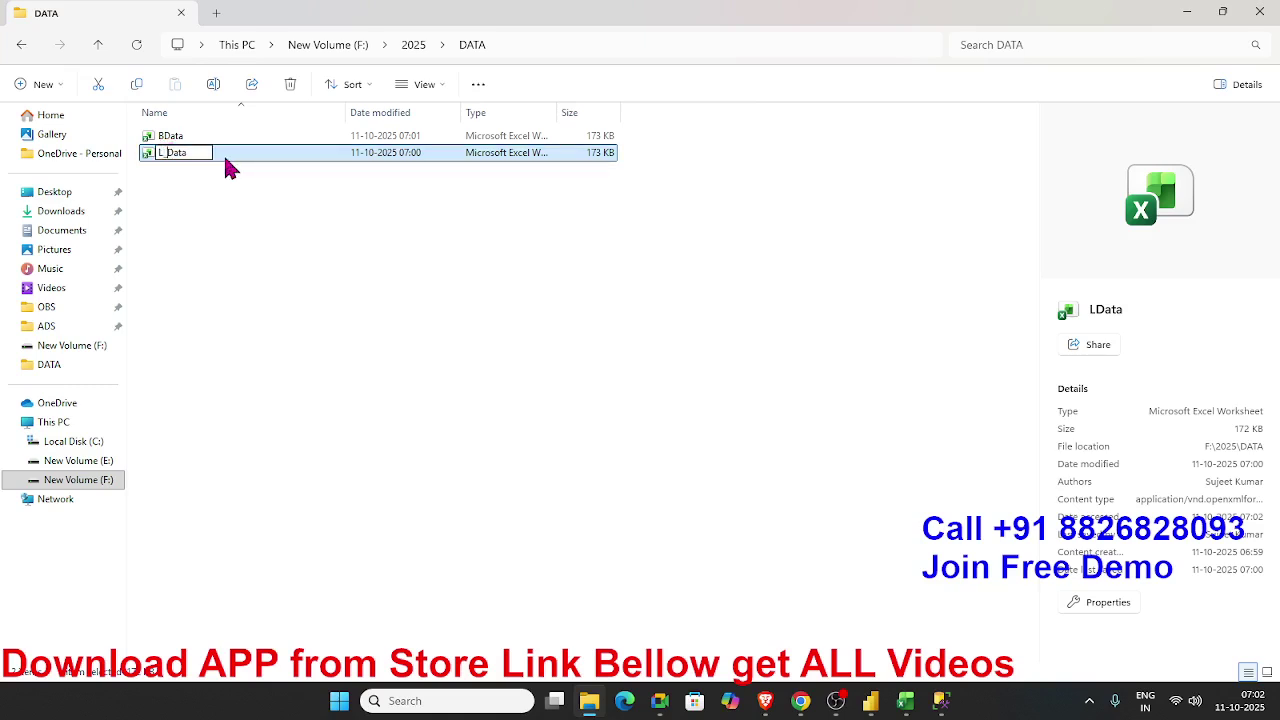
{"action": "key", "text": "Return"}
Change the file name of the BData workbook to LData
{"action": "left_click", "coordinate": [181, 140]}
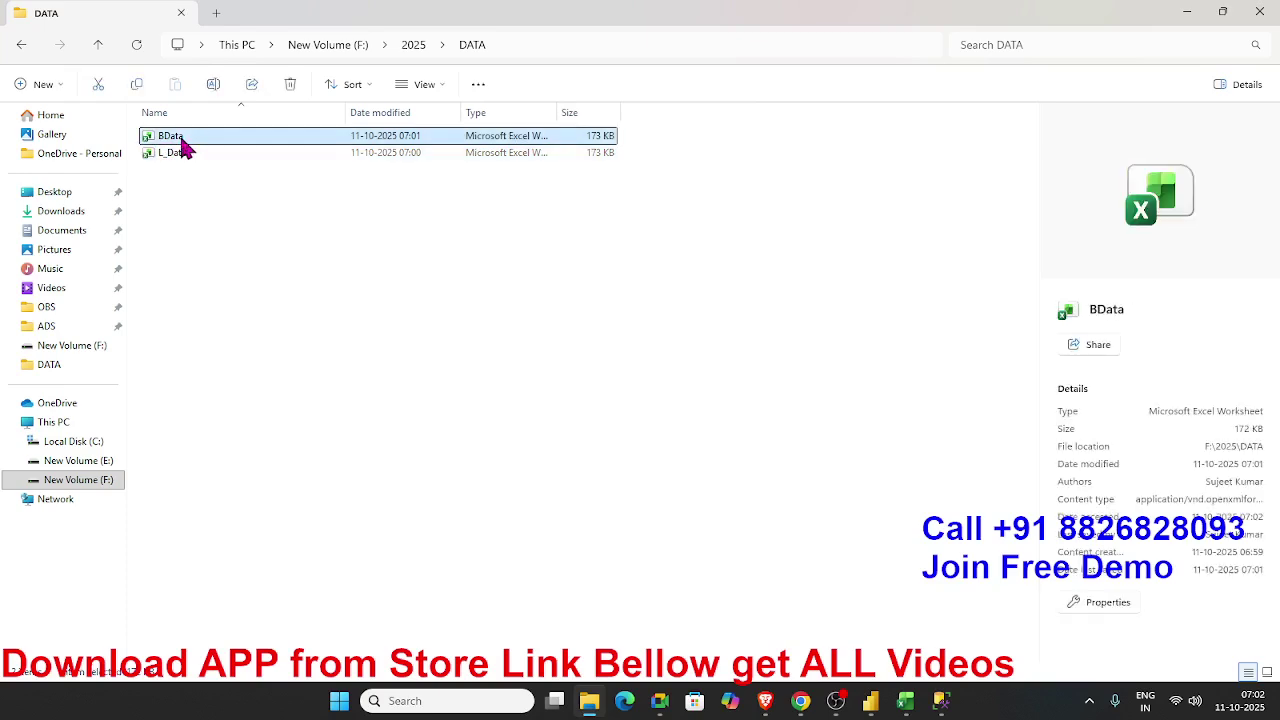
{"action": "left_click", "coordinate": [184, 139]}
{"action": "type", "text": "LData"}
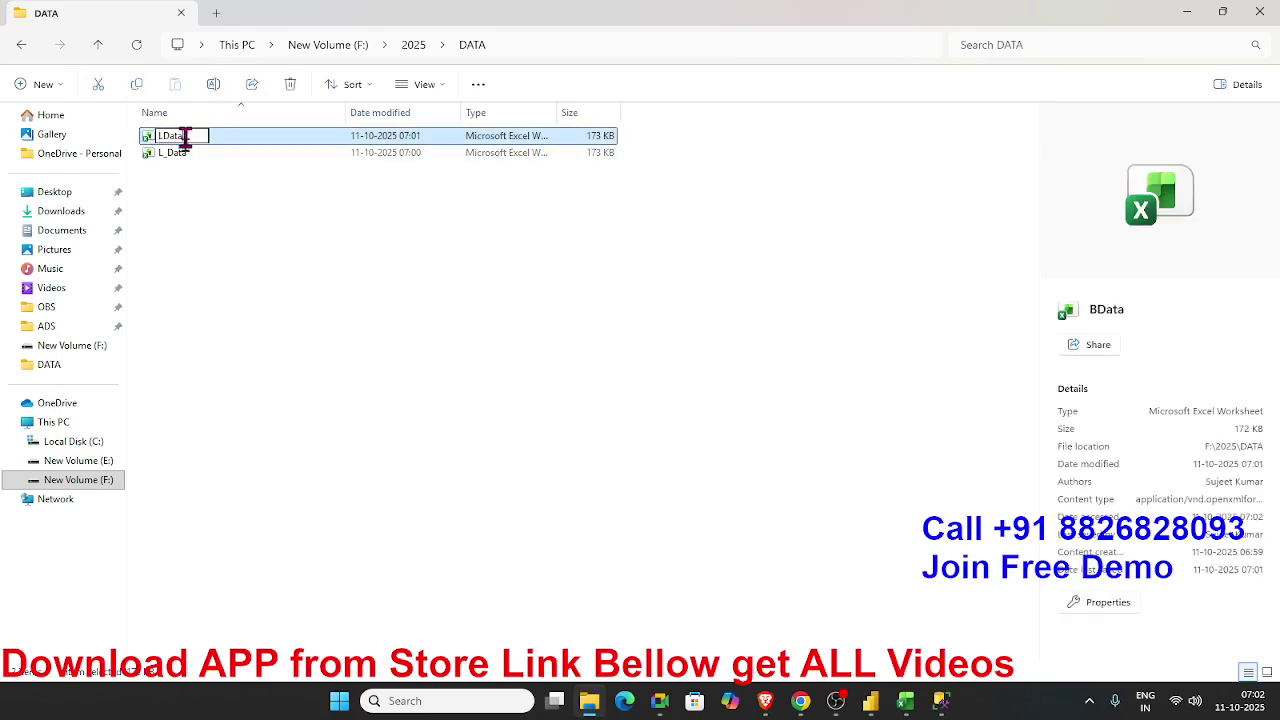
{"action": "key", "text": "Return"}
{"action": "left_click", "coordinate": [215, 196]}
Rename the L_Data file in the DATA folder as BData
{"action": "left_click", "coordinate": [189, 156]}
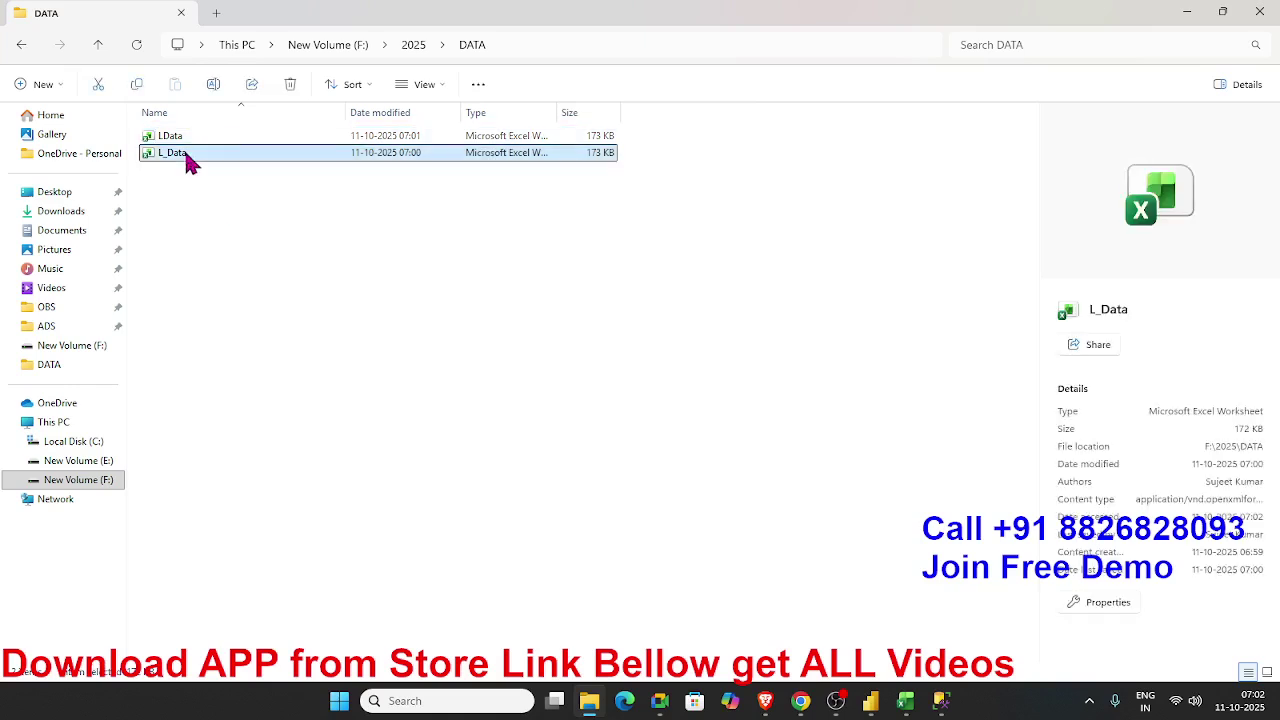
{"action": "left_click", "coordinate": [186, 156]}
{"action": "left_click", "coordinate": [162, 152]}
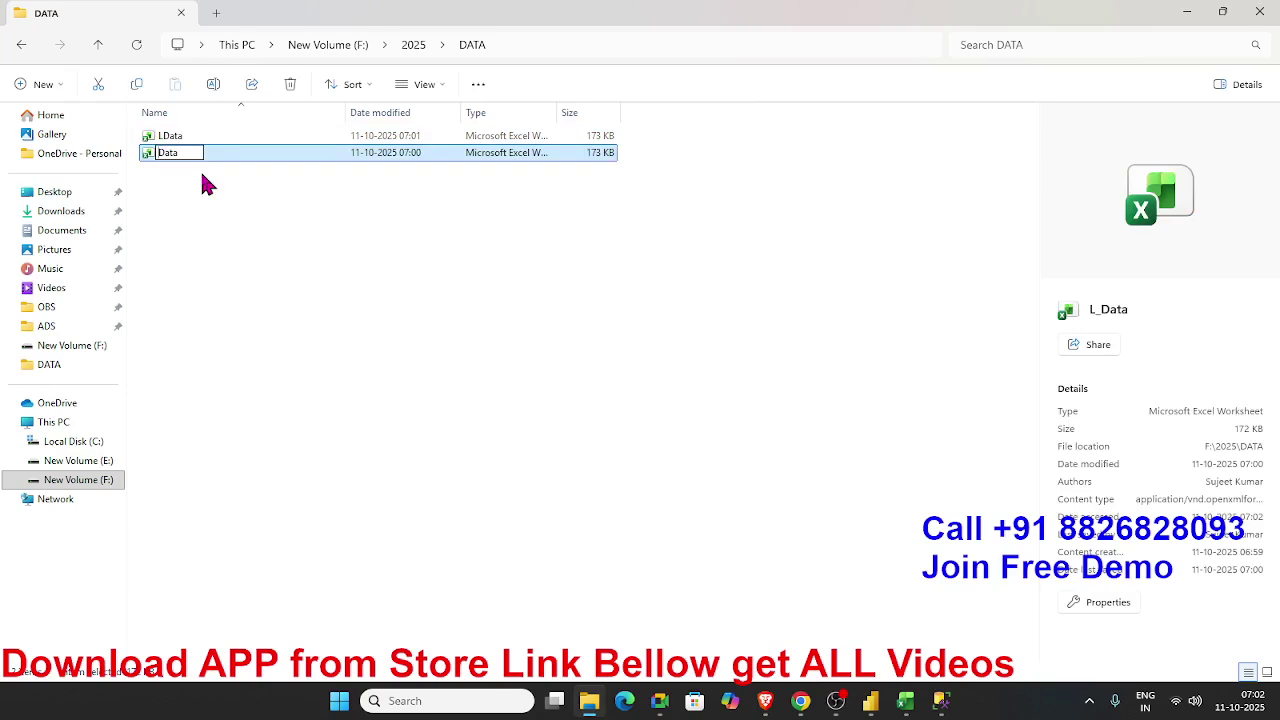
{"action": "type", "text": "B"}
{"action": "key", "text": "Return"}
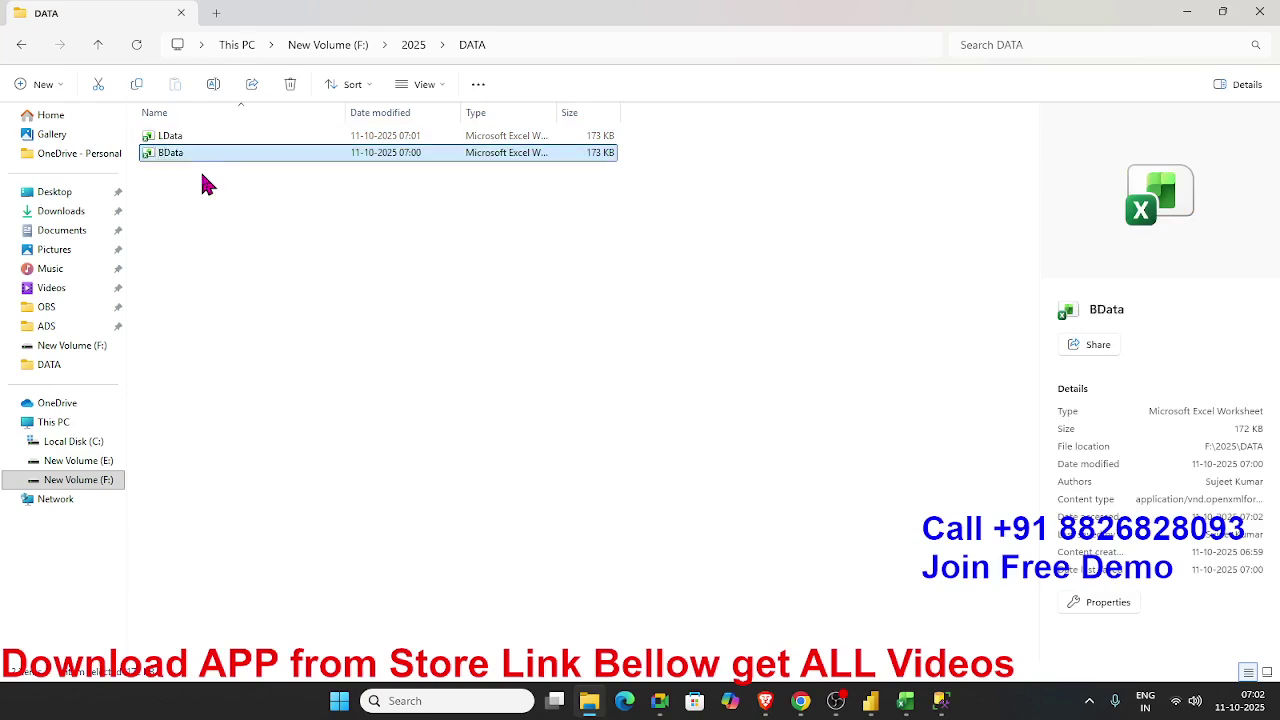
Switch to Power BI Desktop and refresh the loaded Data table from its source workbook
{"action": "left_click", "coordinate": [870, 700]}
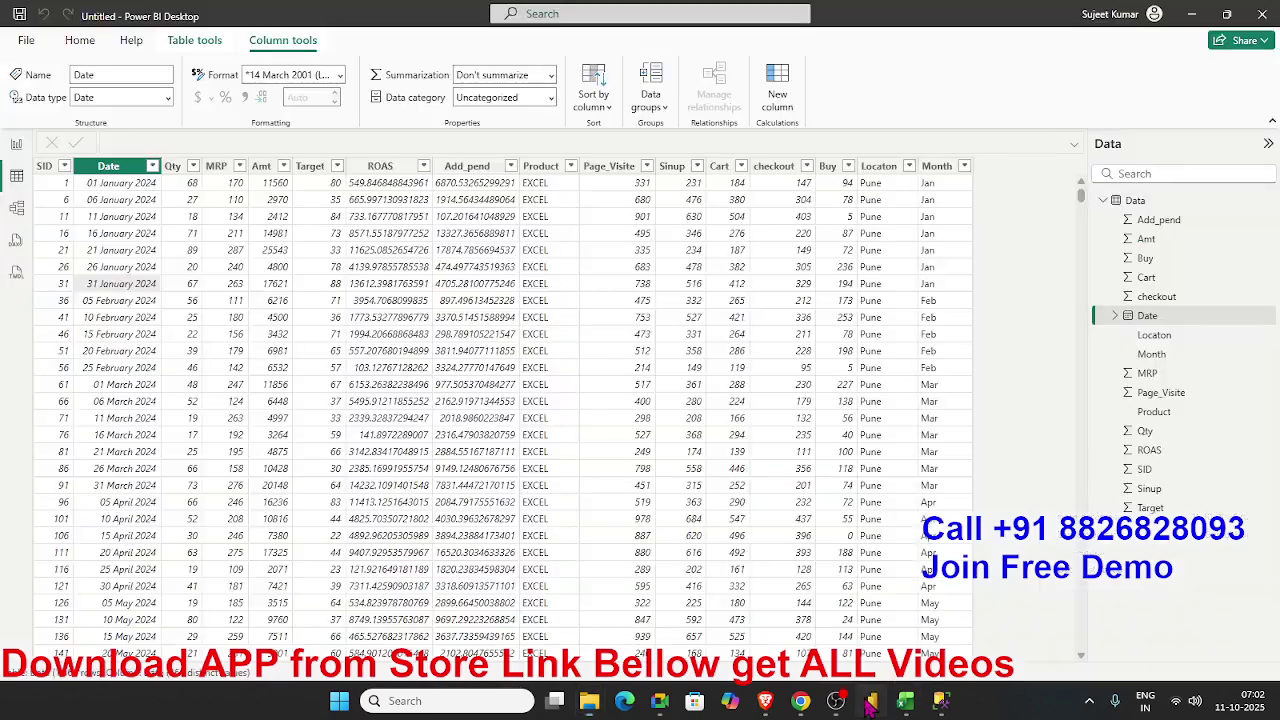
{"action": "left_click", "coordinate": [256, 340]}
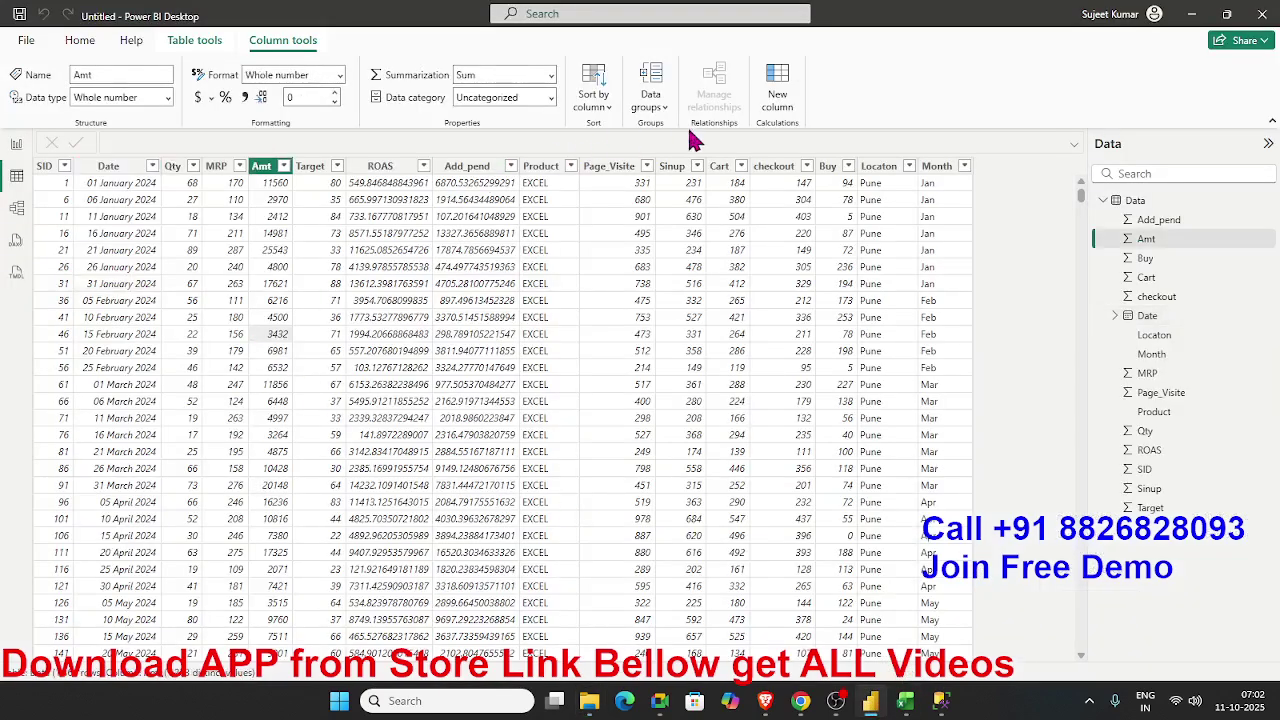
{"action": "left_click", "coordinate": [80, 42]}
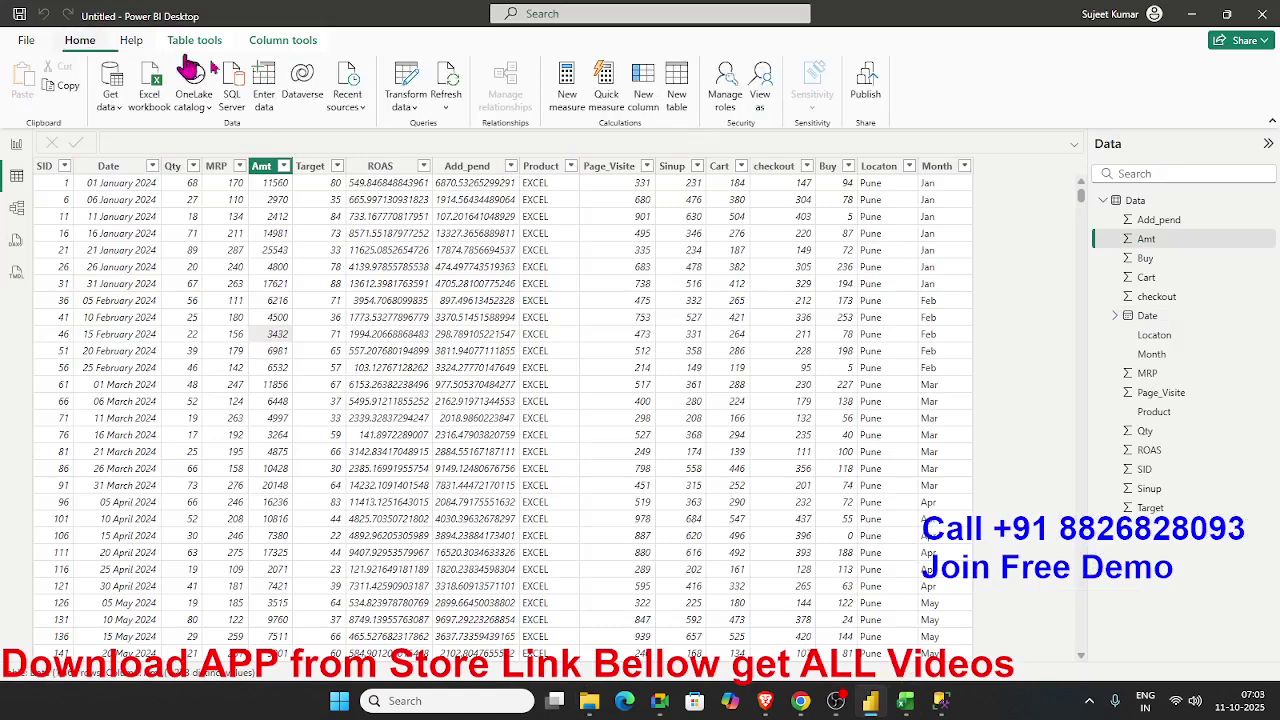
{"action": "left_click", "coordinate": [447, 88]}
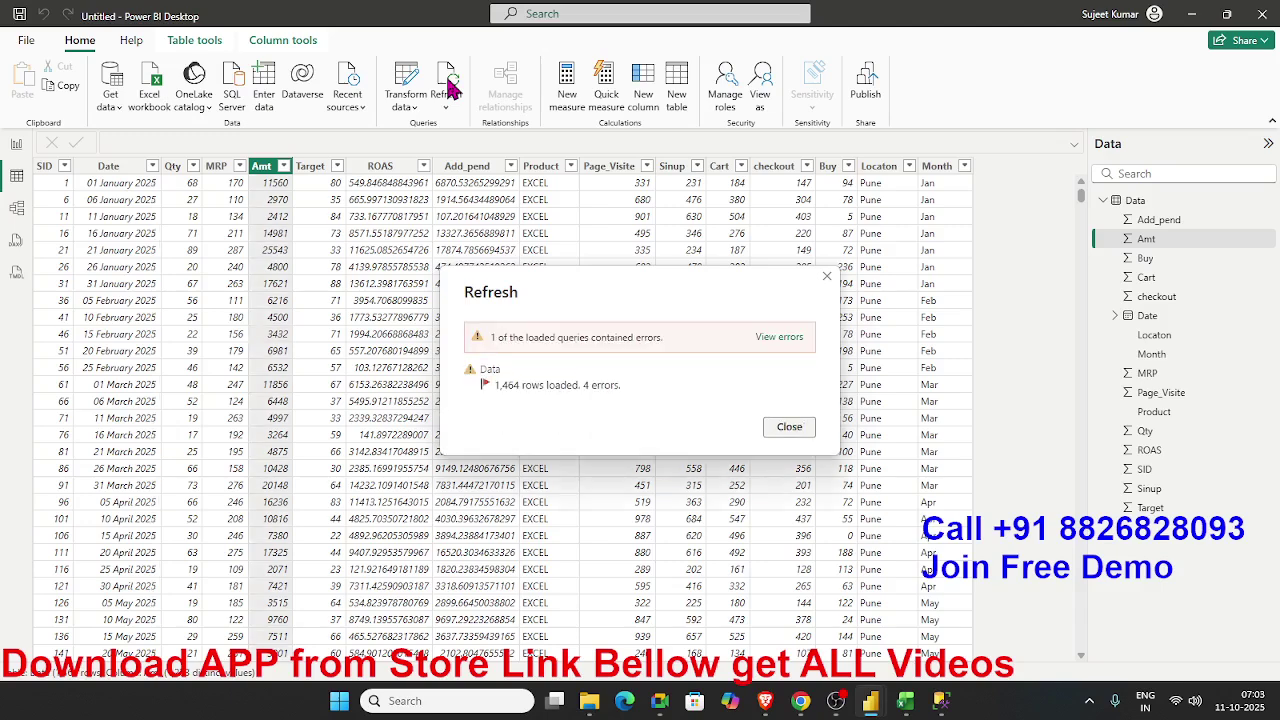
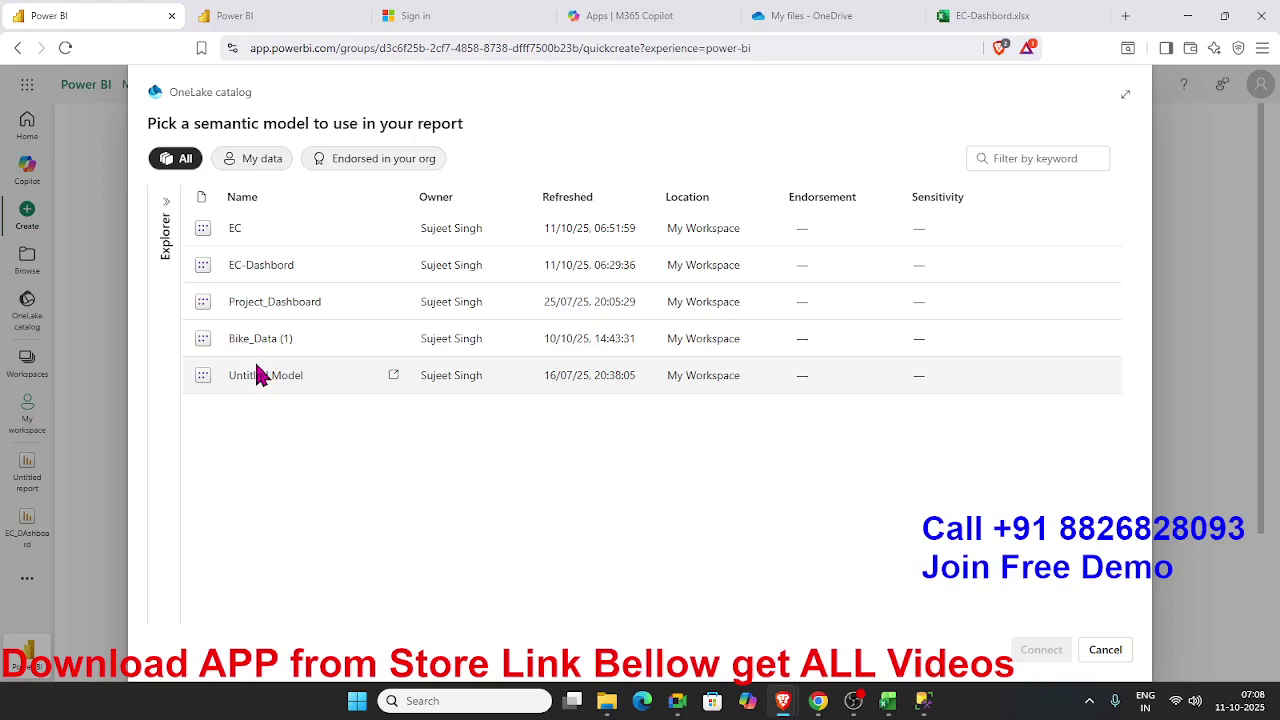
In the Power BI service, create a blank report from the published Project_Dashboard semantic model and expand its Data table
{"action": "left_click", "coordinate": [247, 277]}
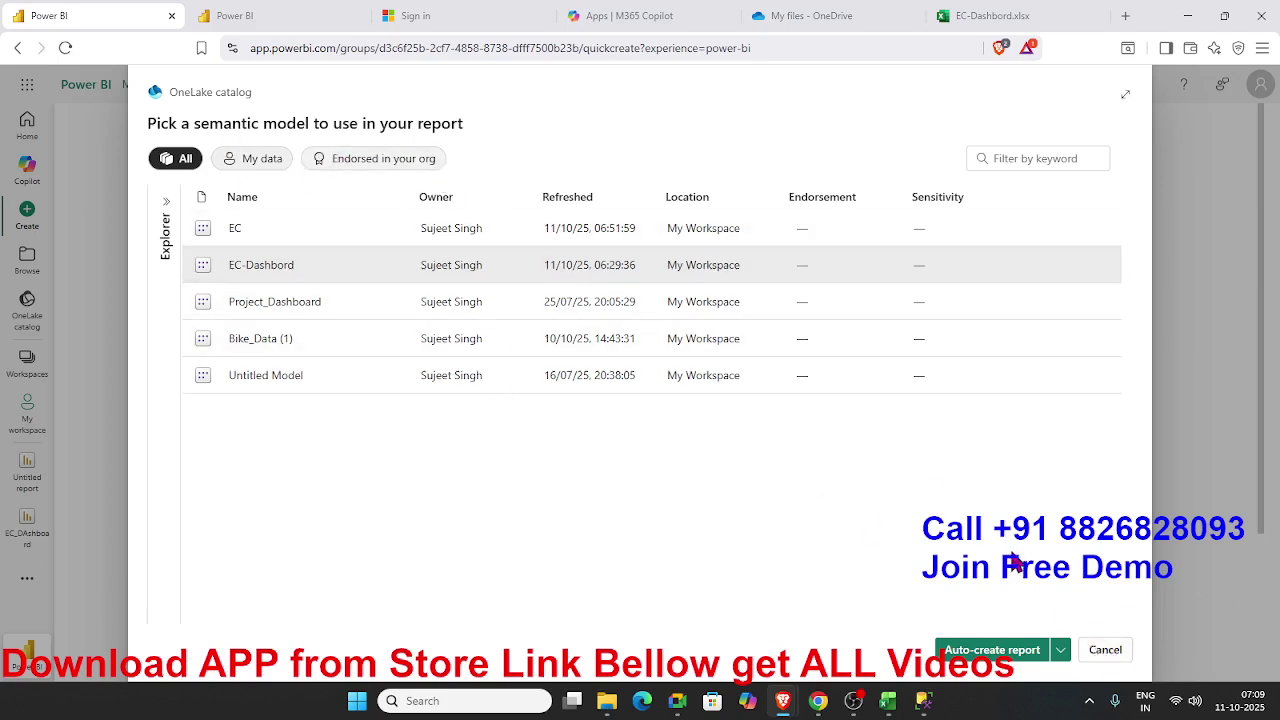
{"action": "left_click", "coordinate": [1105, 650]}
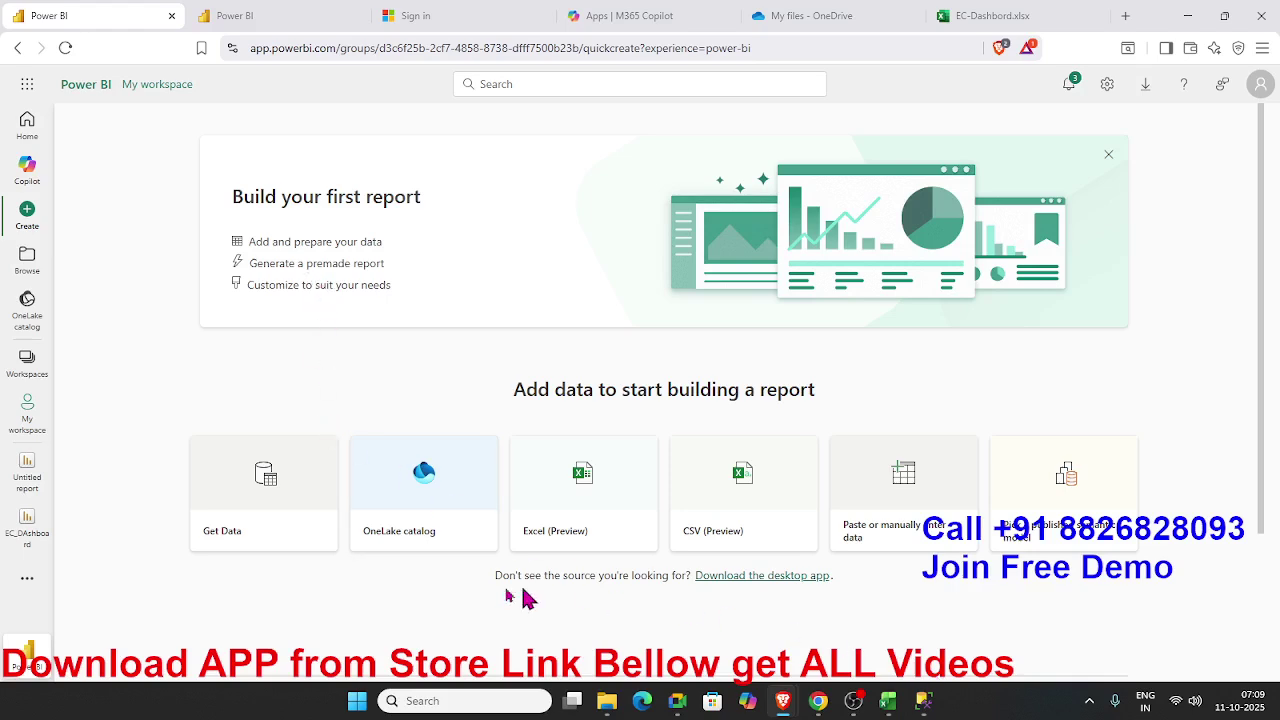
{"action": "left_click", "coordinate": [1045, 525]}
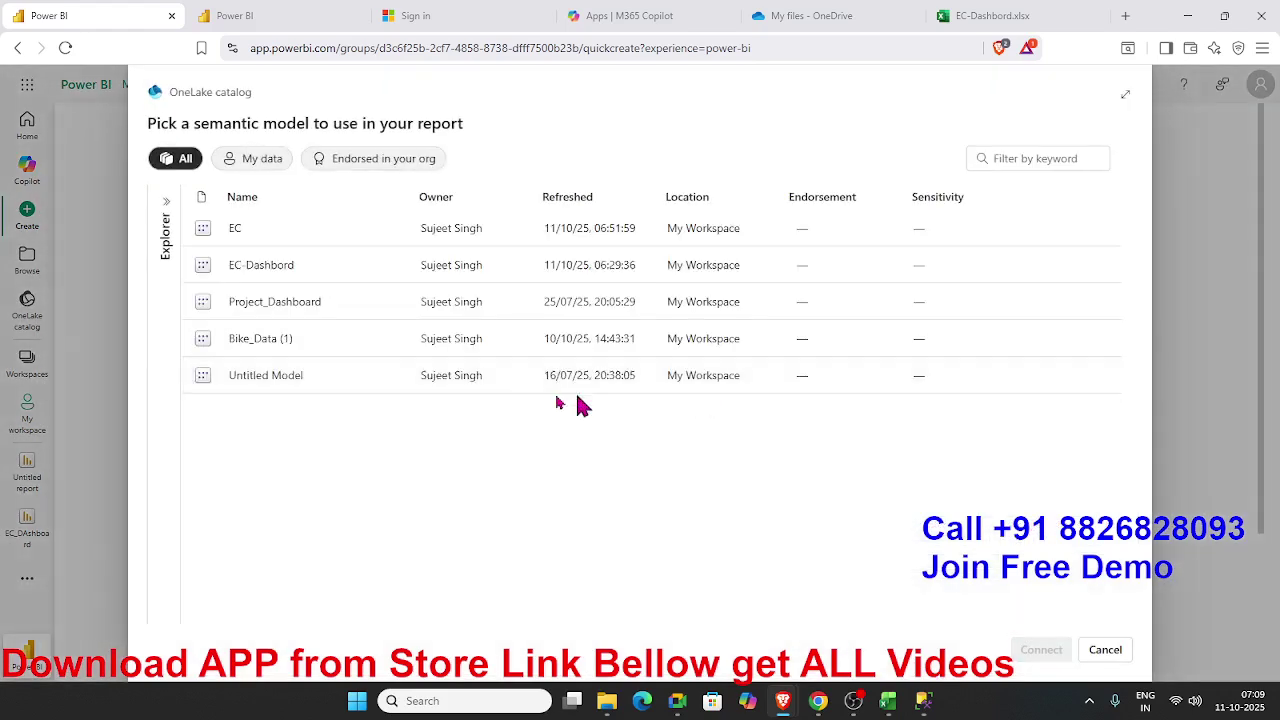
{"action": "left_click", "coordinate": [279, 314]}
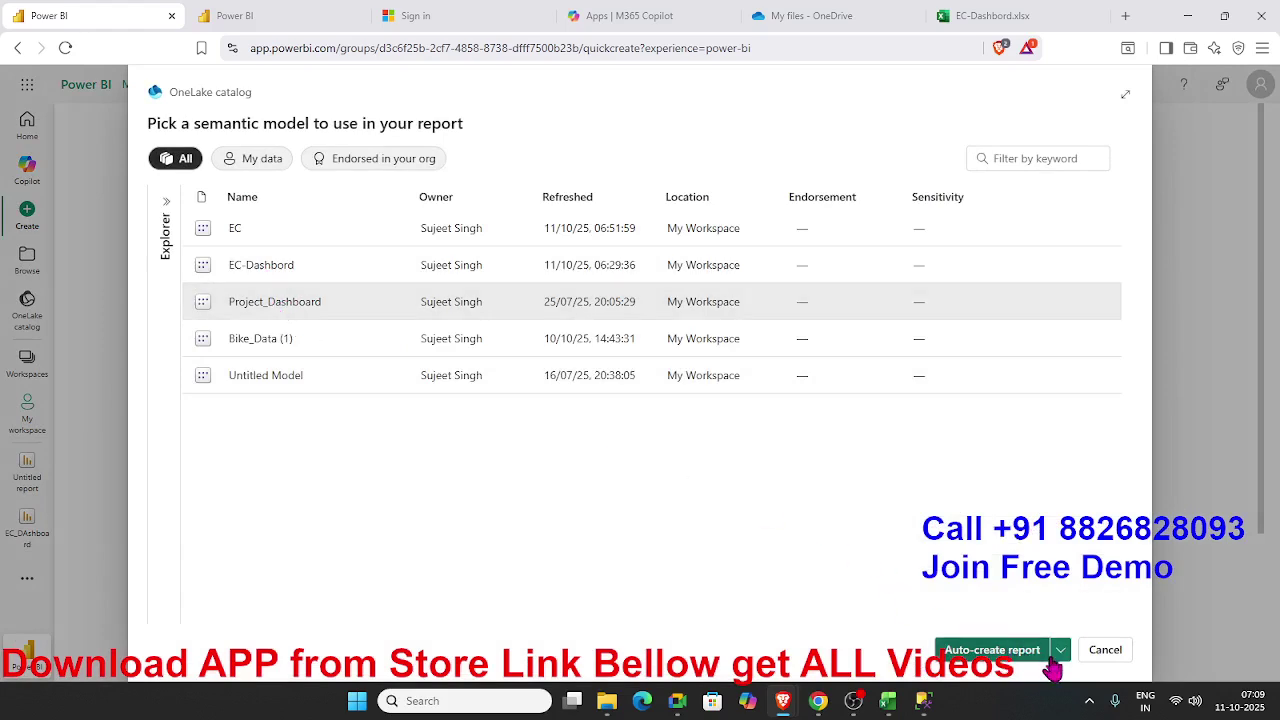
{"action": "left_click", "coordinate": [1061, 654]}
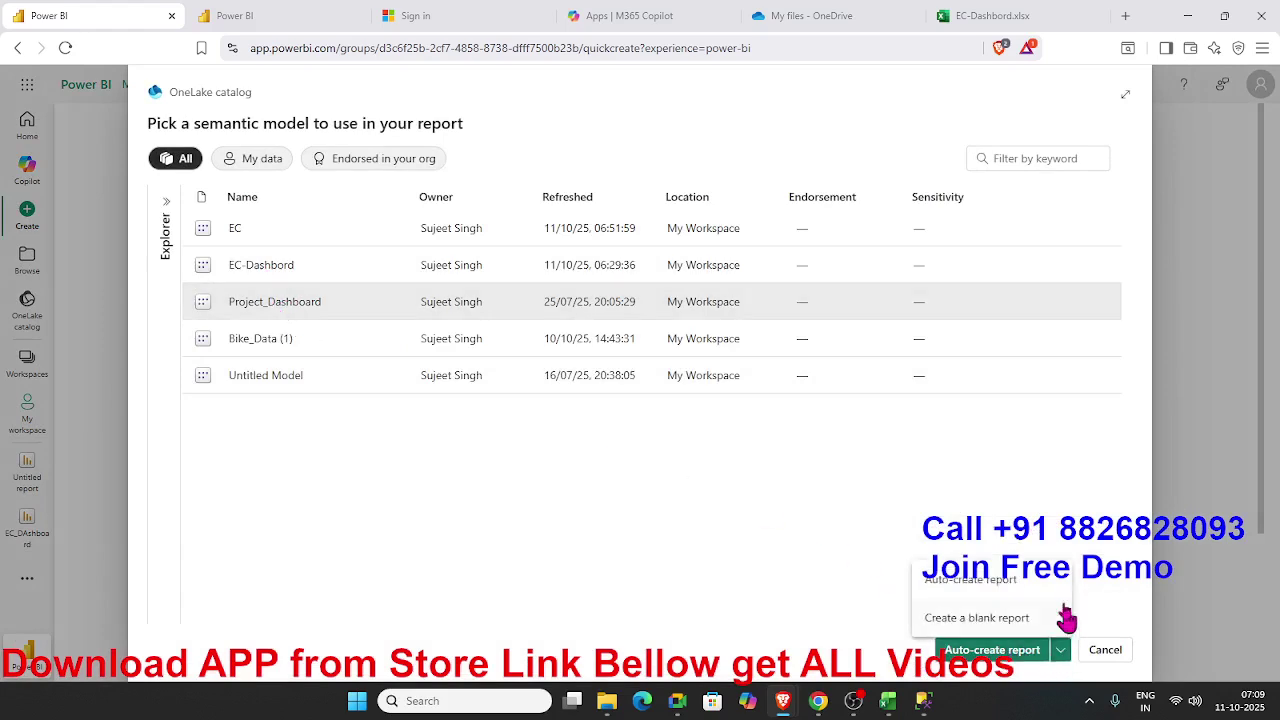
{"action": "left_click", "coordinate": [976, 618]}
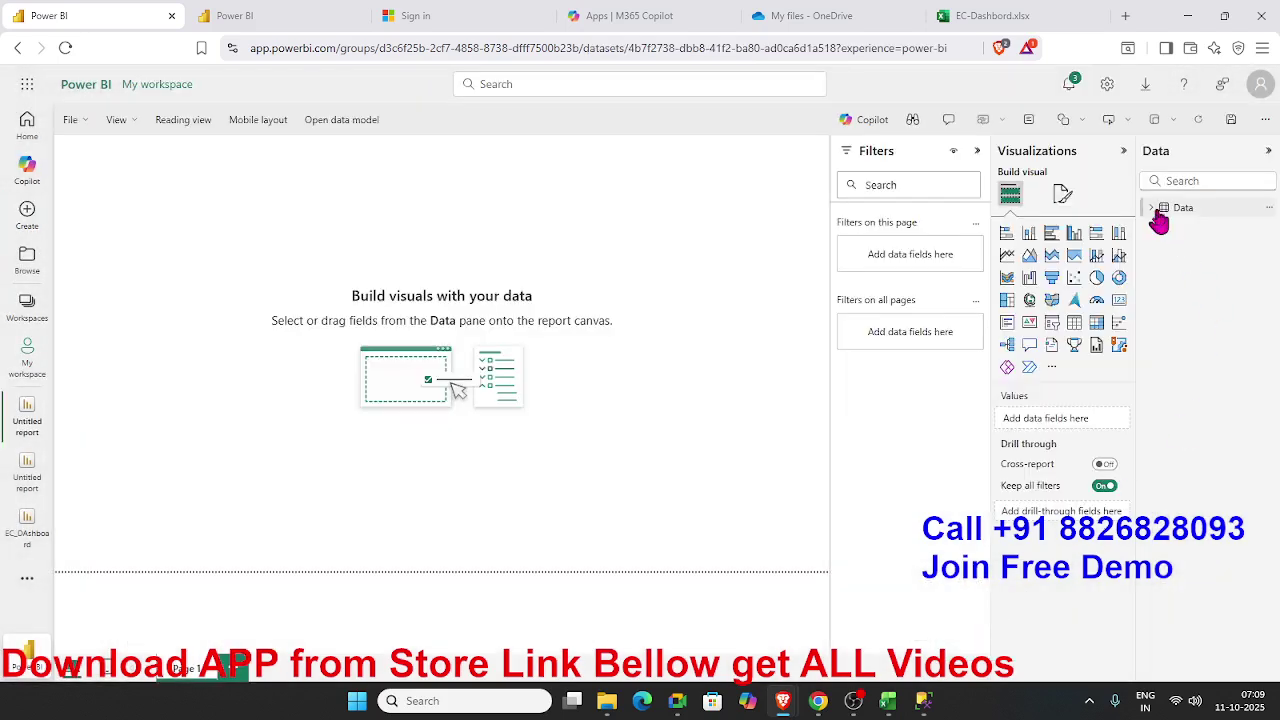
{"action": "left_click", "coordinate": [1151, 208]}
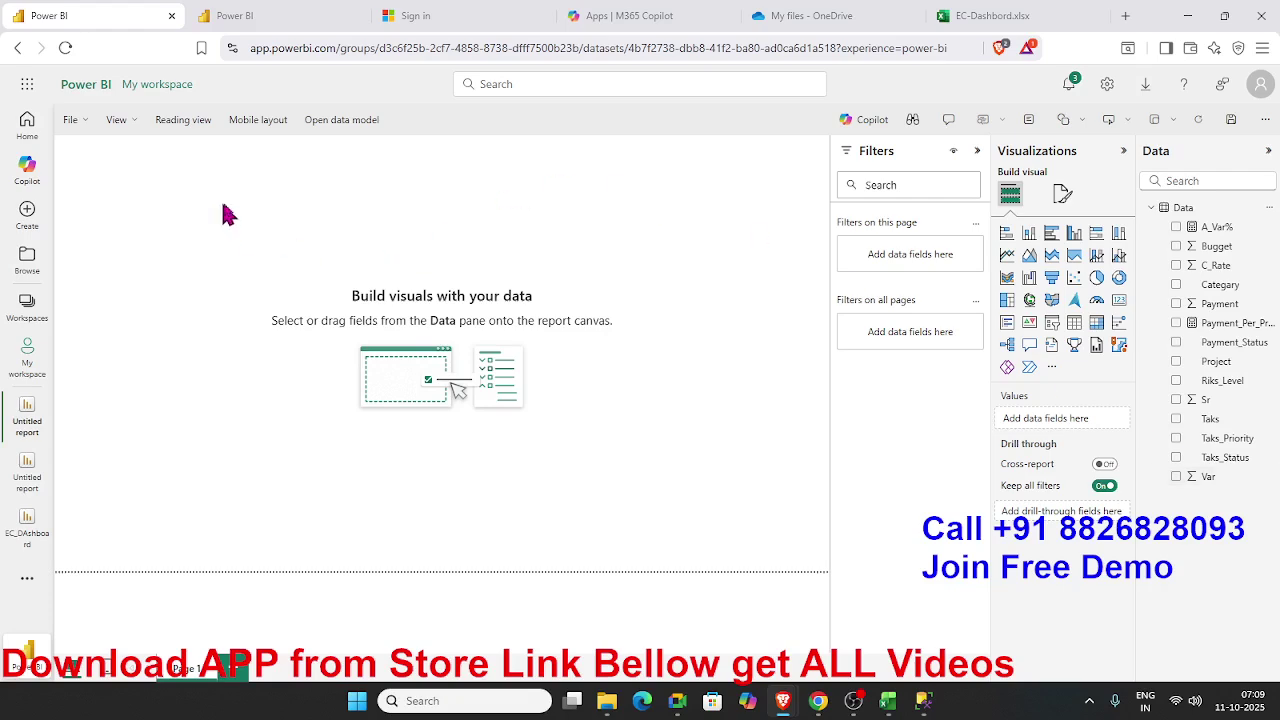
Open the report's data model in the browser and close the extra Power BI and Sign in pages
{"action": "left_click", "coordinate": [340, 120]}
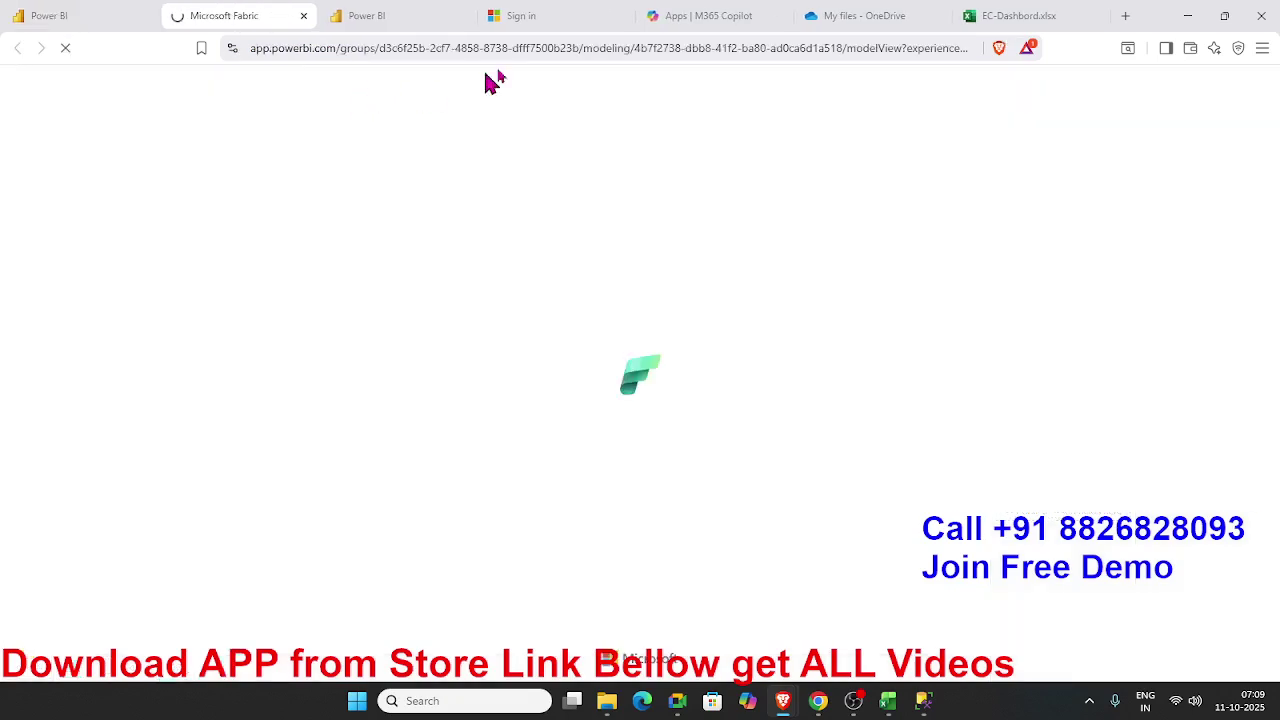
{"action": "left_click", "coordinate": [420, 15]}
{"action": "left_click", "coordinate": [462, 16]}
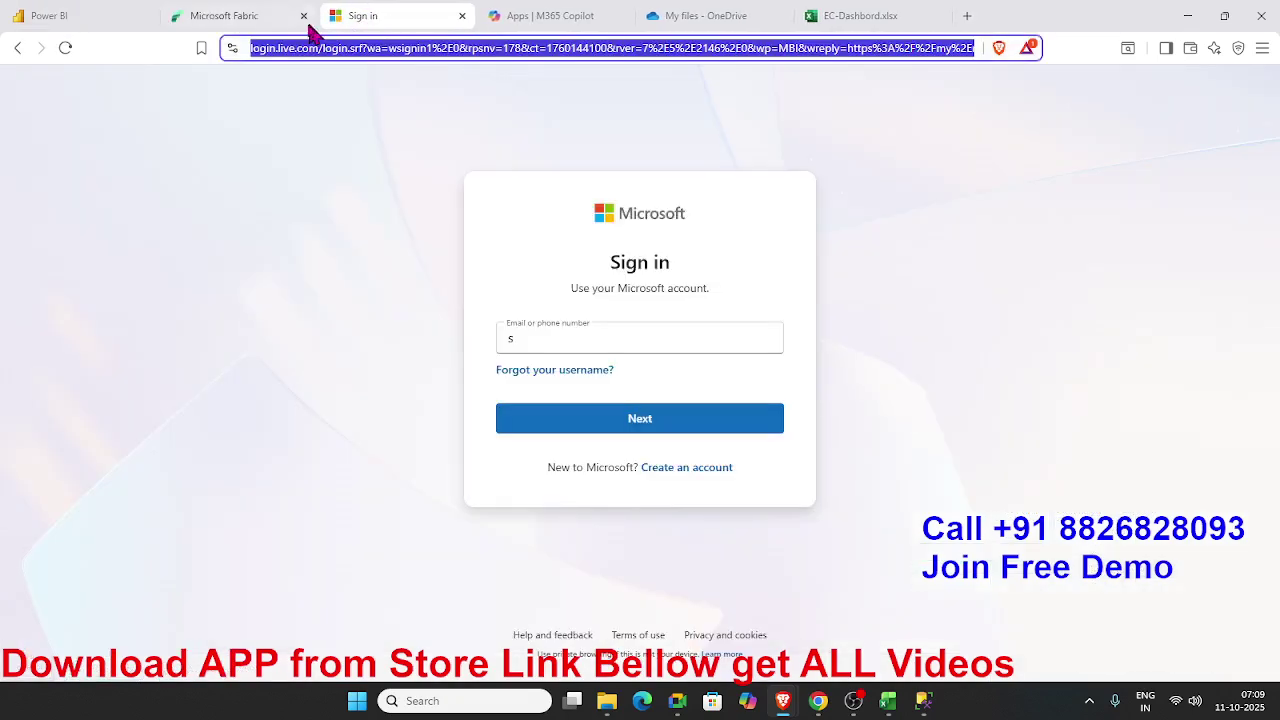
{"action": "left_click", "coordinate": [462, 17]}
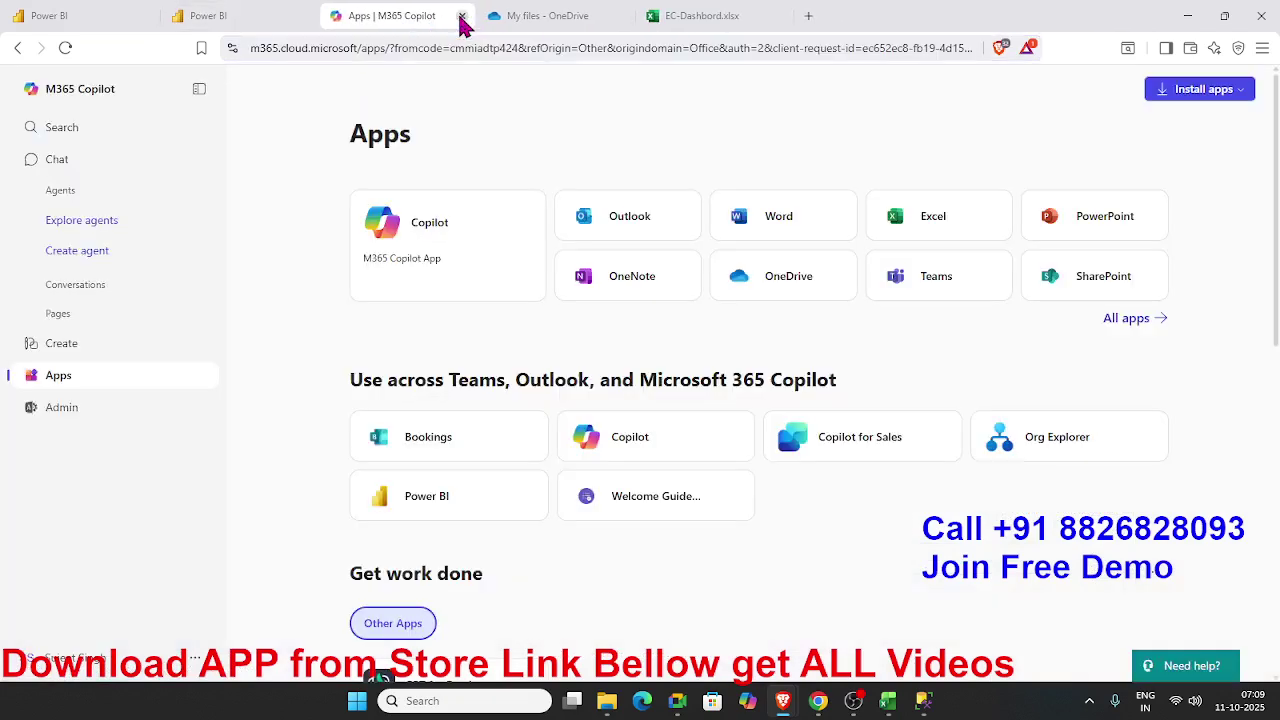
{"action": "left_click", "coordinate": [244, 20]}
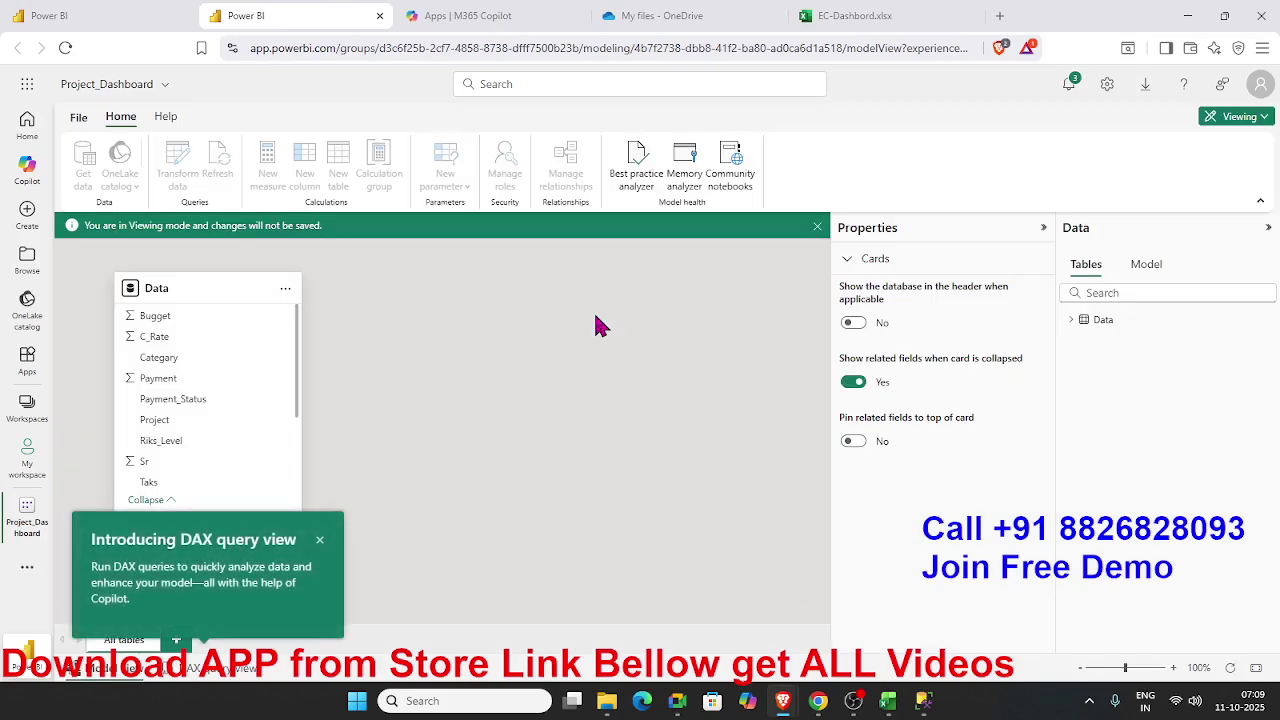
Switch the Project_Dashboard model from Viewing to Editing mode and open its data in Power Query
{"action": "left_click", "coordinate": [1268, 117]}
{"action": "left_click", "coordinate": [1155, 155]}
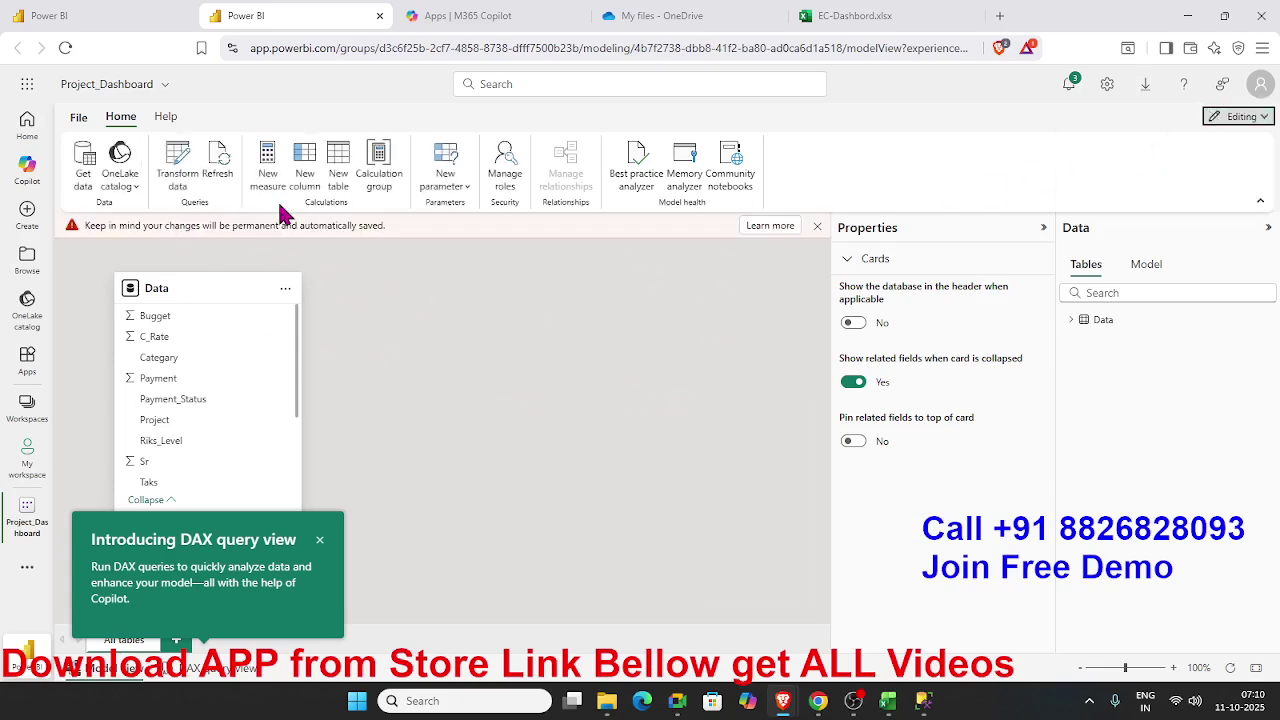
{"action": "left_click", "coordinate": [183, 174]}
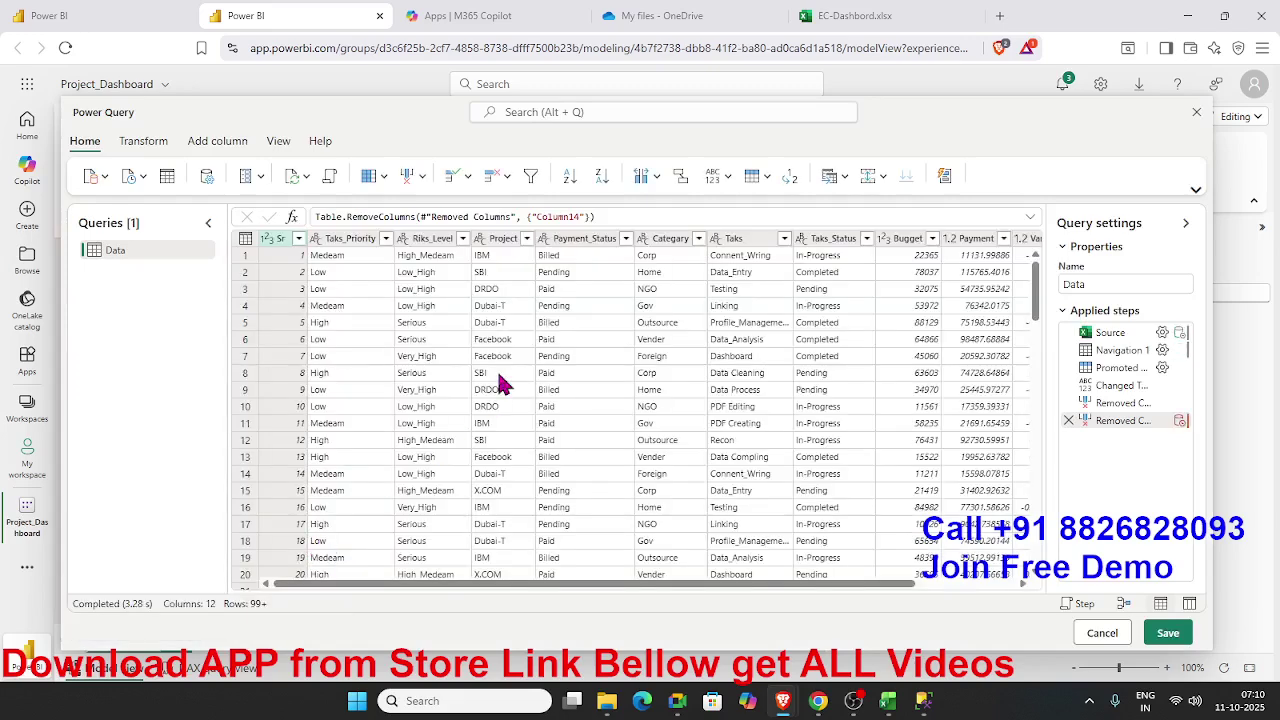
Examine the transform and add-column tools that Power Query offers for the Data query
{"action": "left_click", "coordinate": [145, 141]}
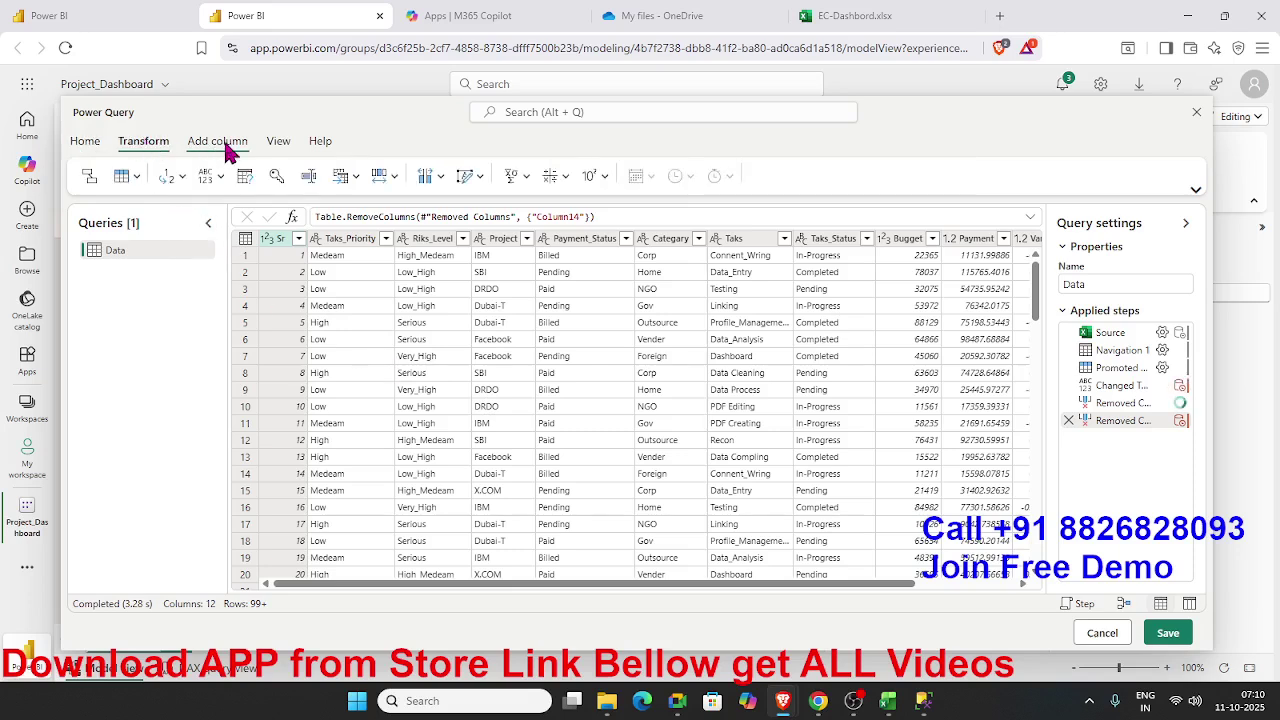
{"action": "left_click", "coordinate": [222, 141]}
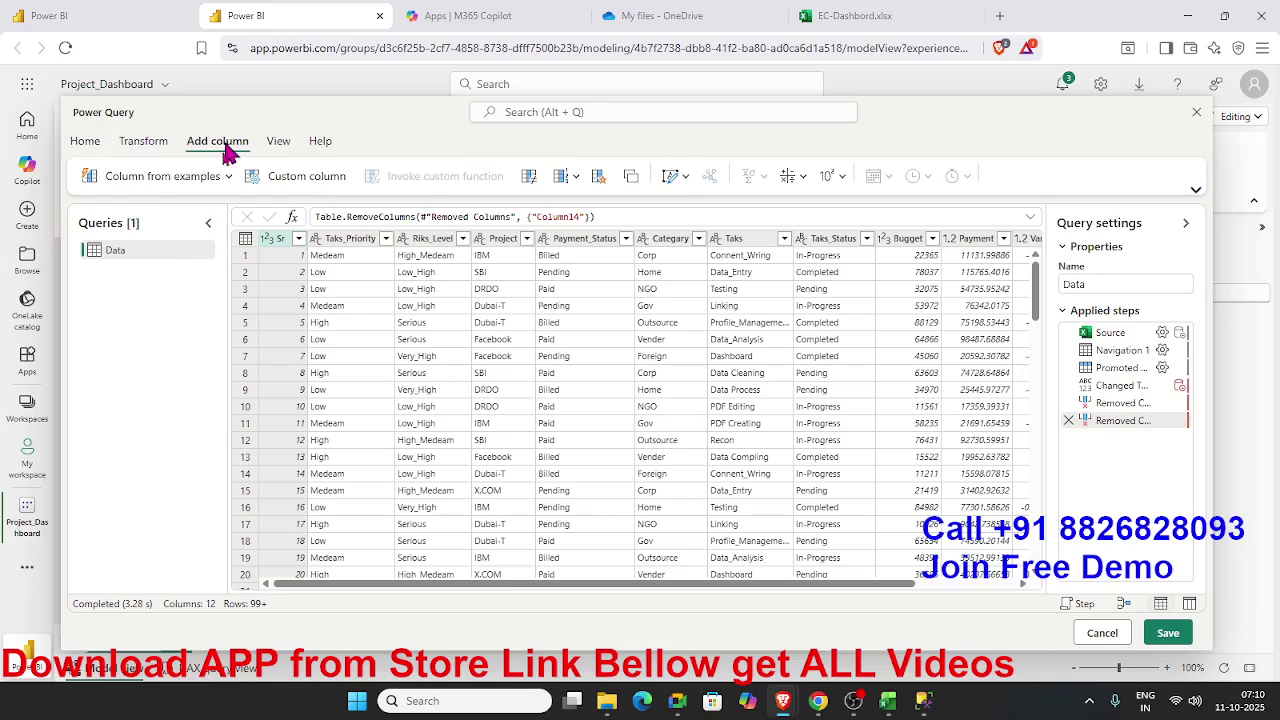
{"action": "left_click", "coordinate": [145, 150]}
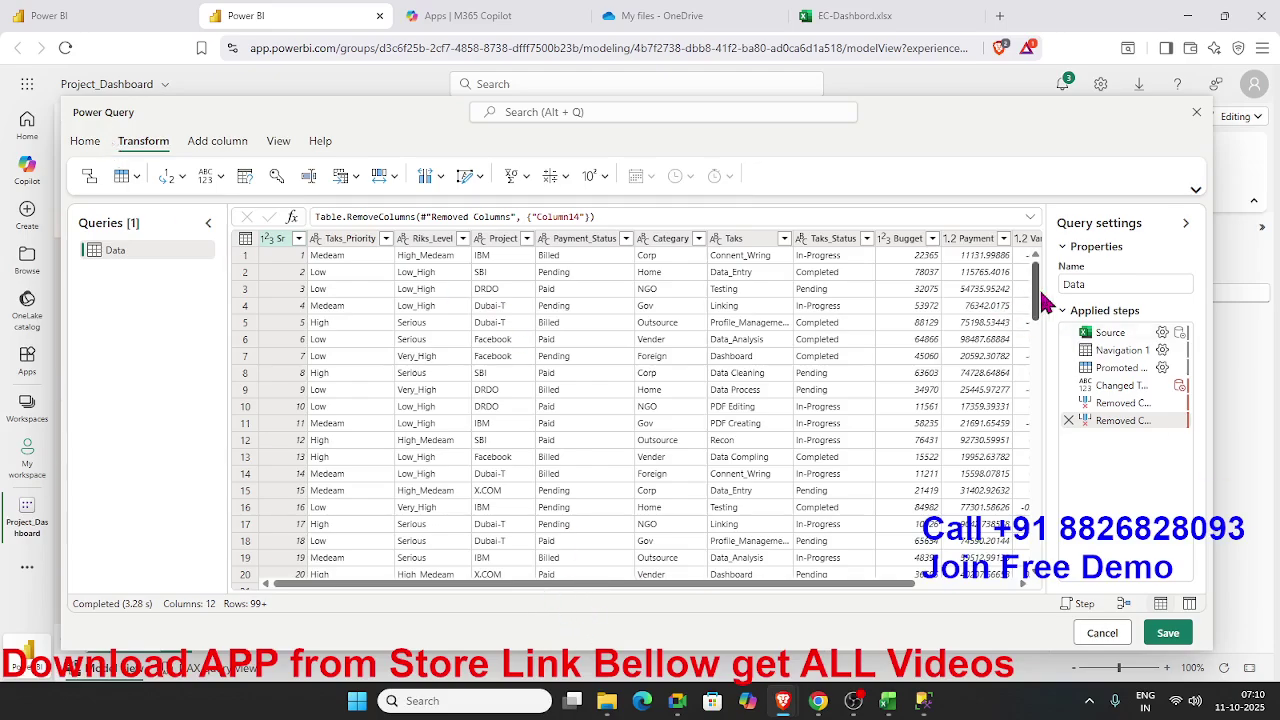
{"action": "mouse_move", "coordinate": [1044, 300]}
{"action": "left_mouse_down"}
{"action": "mouse_move", "coordinate": [1044, 404]}
{"action": "mouse_move", "coordinate": [1045, 288]}
{"action": "left_mouse_up"}
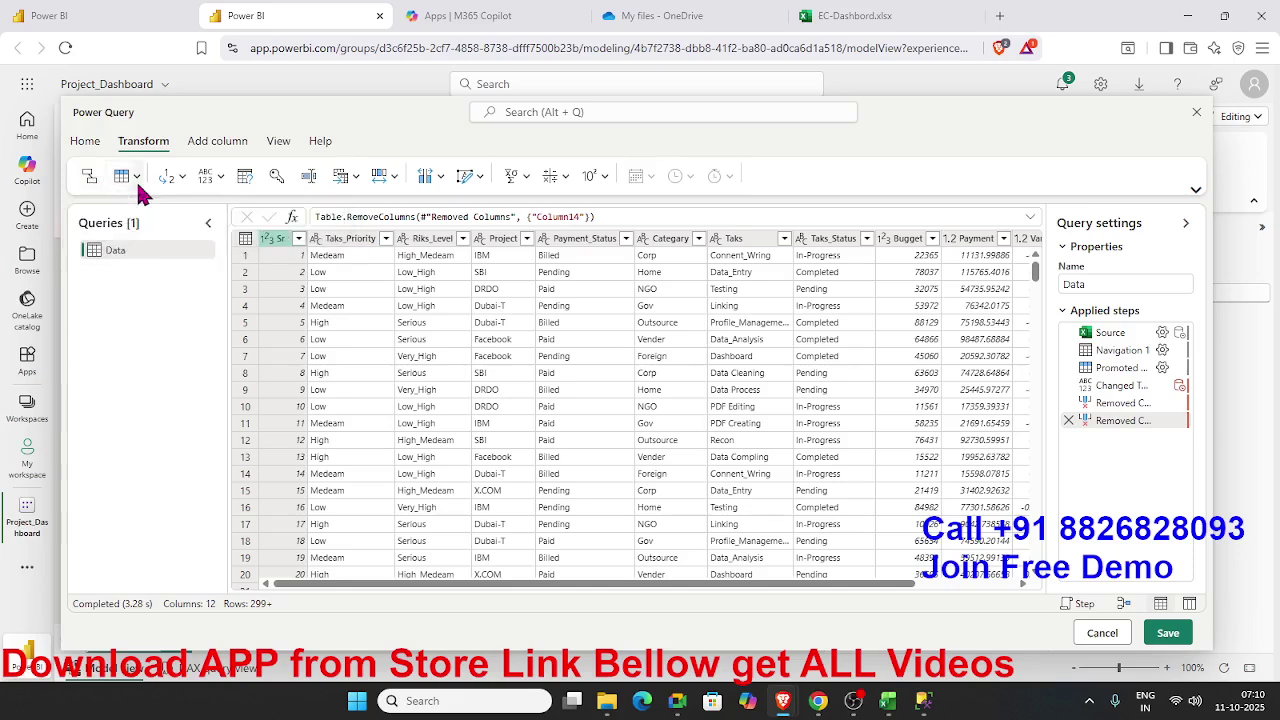
{"action": "left_click", "coordinate": [201, 150]}
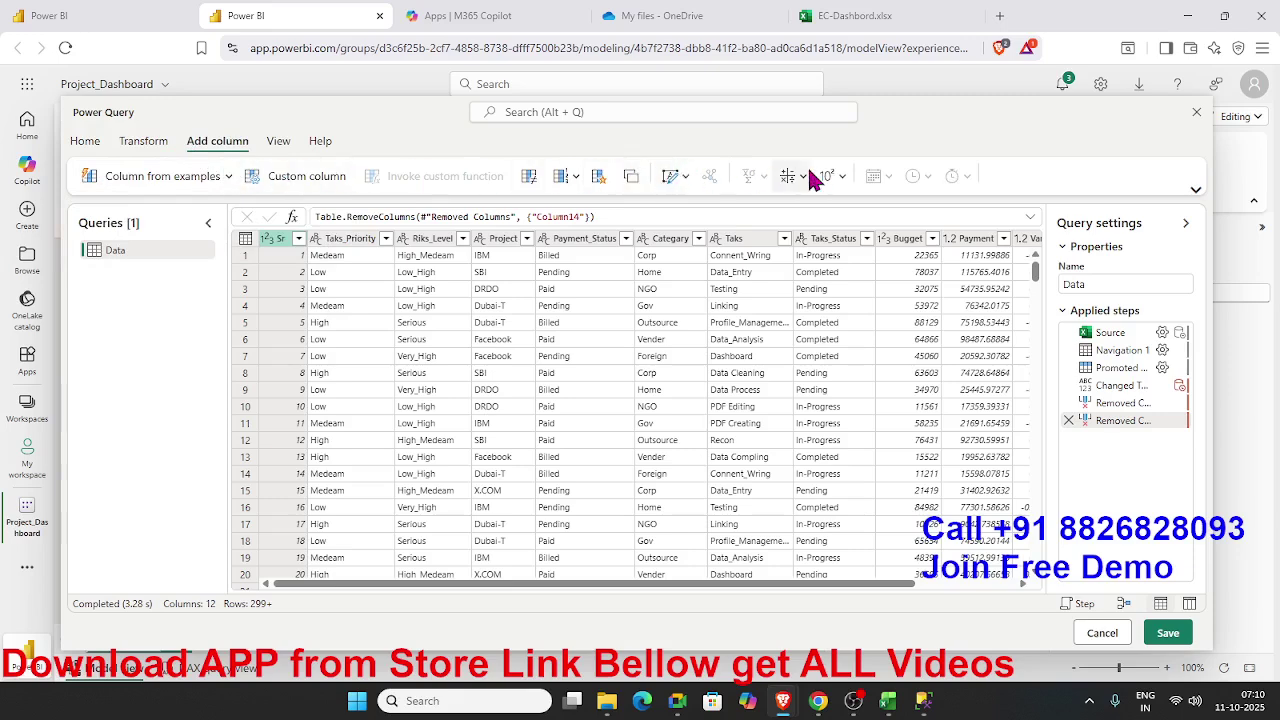
{"action": "left_click", "coordinate": [160, 141]}
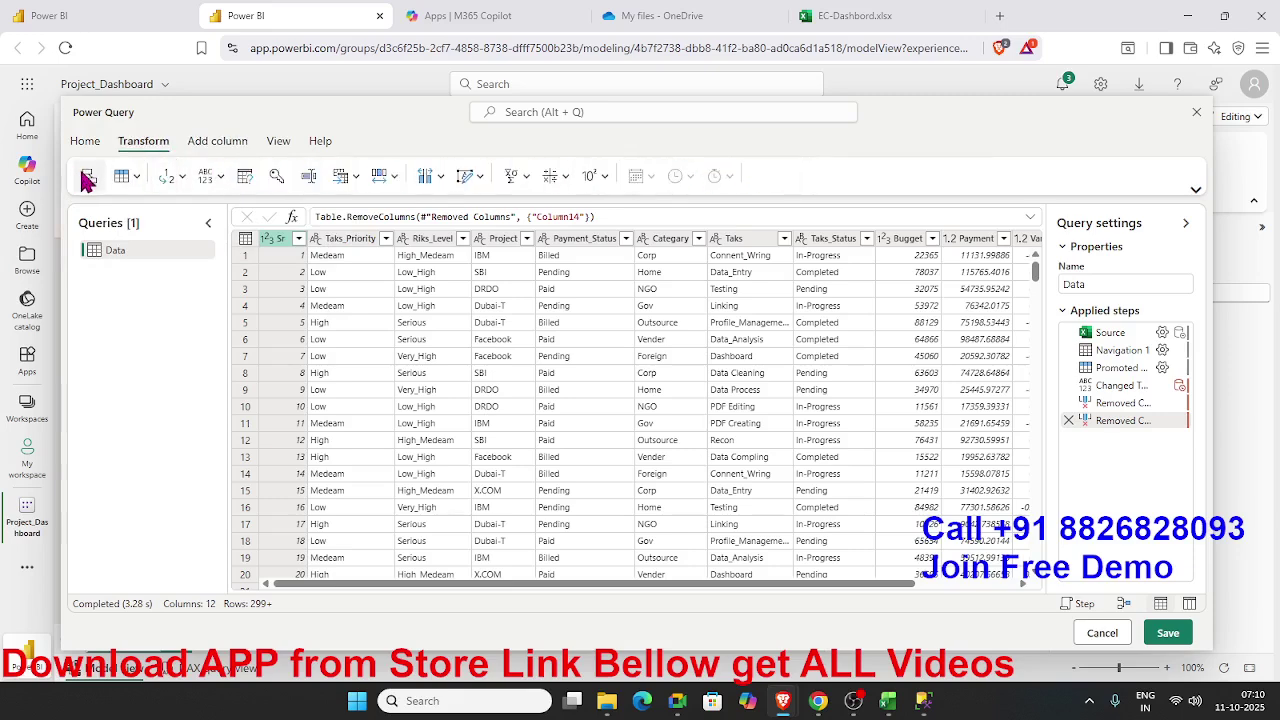
{"action": "left_click", "coordinate": [137, 184]}
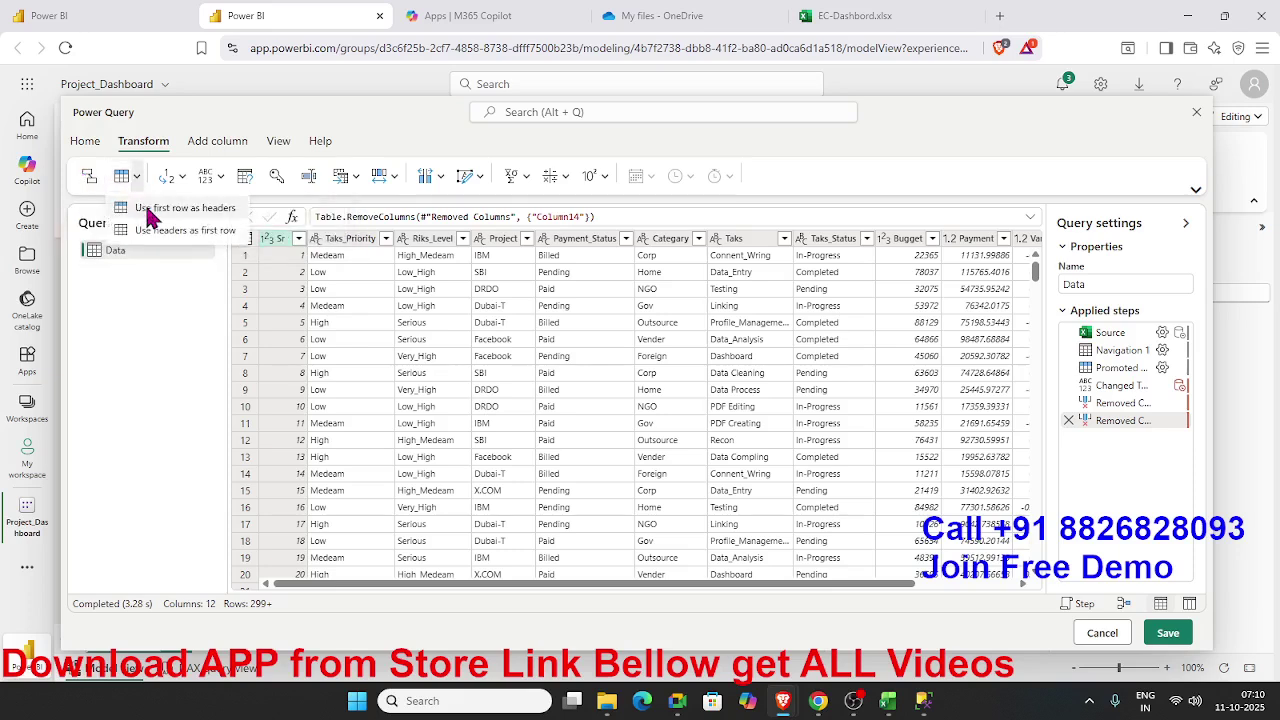
{"action": "left_click", "coordinate": [288, 292]}
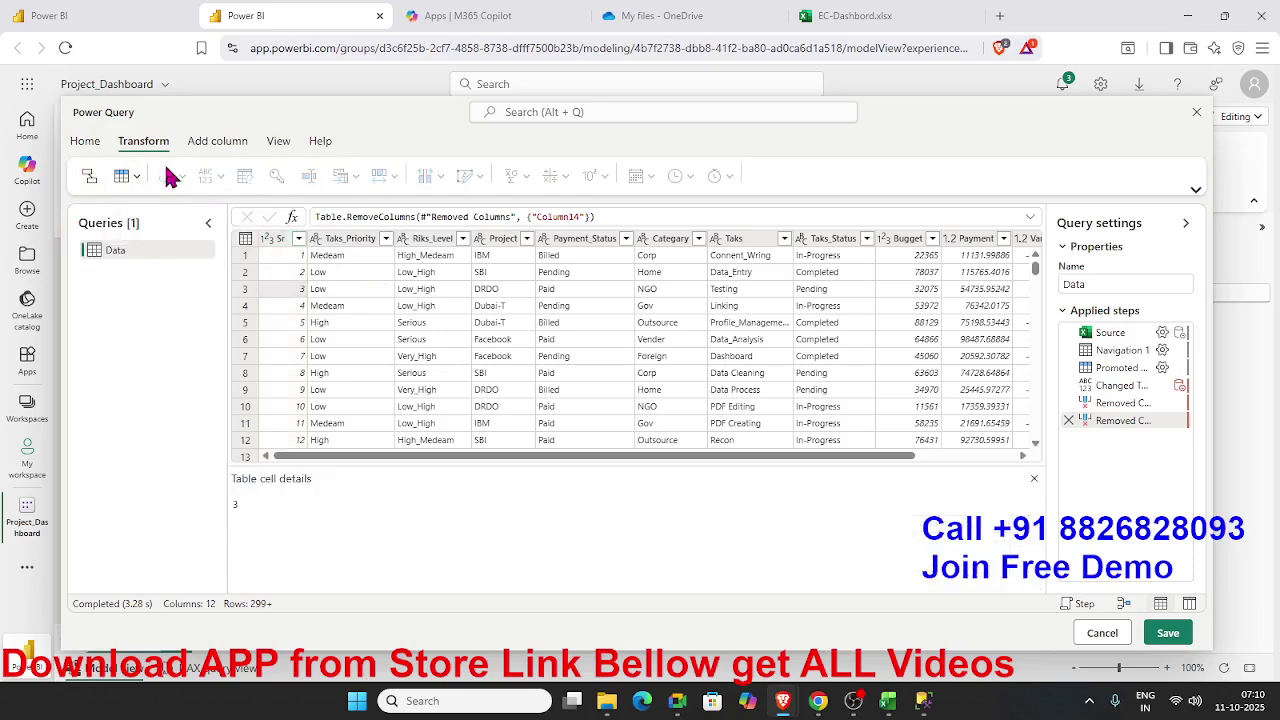
{"action": "left_click", "coordinate": [360, 305]}
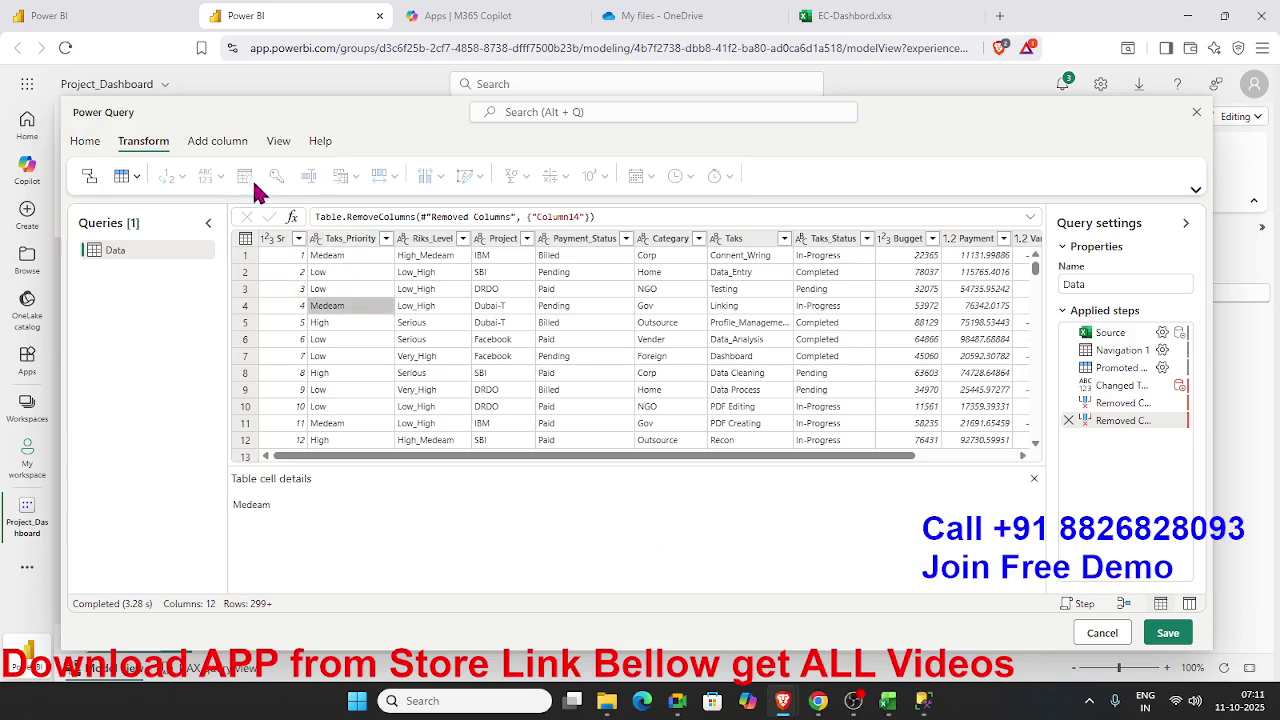
Mark the Sr column of the Data query as a key
{"action": "left_click", "coordinate": [325, 243]}
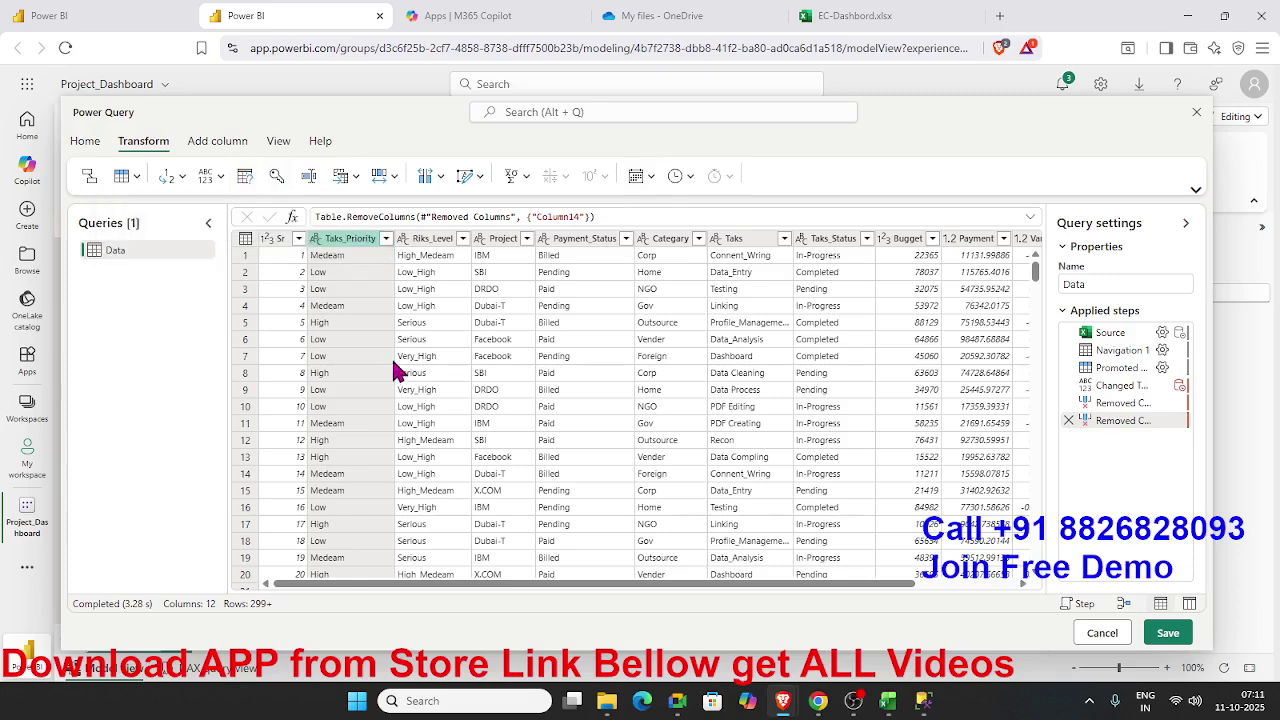
{"action": "left_click", "coordinate": [306, 289]}
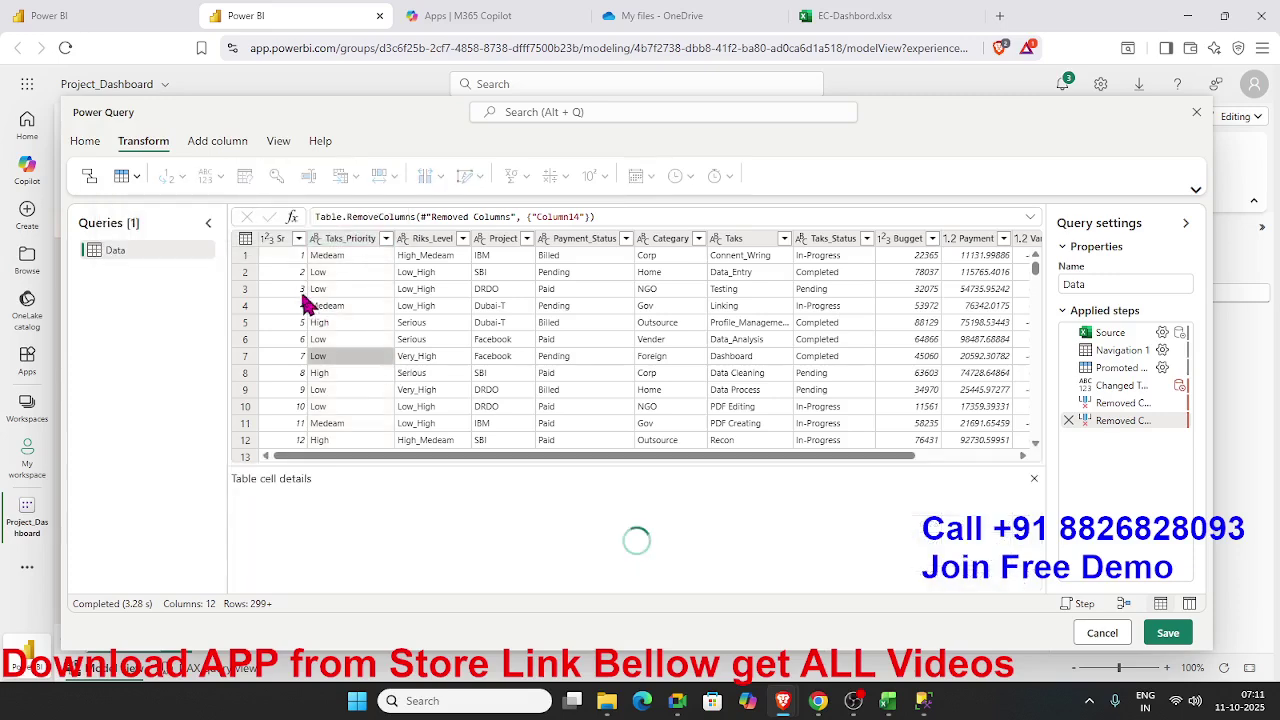
{"action": "left_click", "coordinate": [276, 176]}
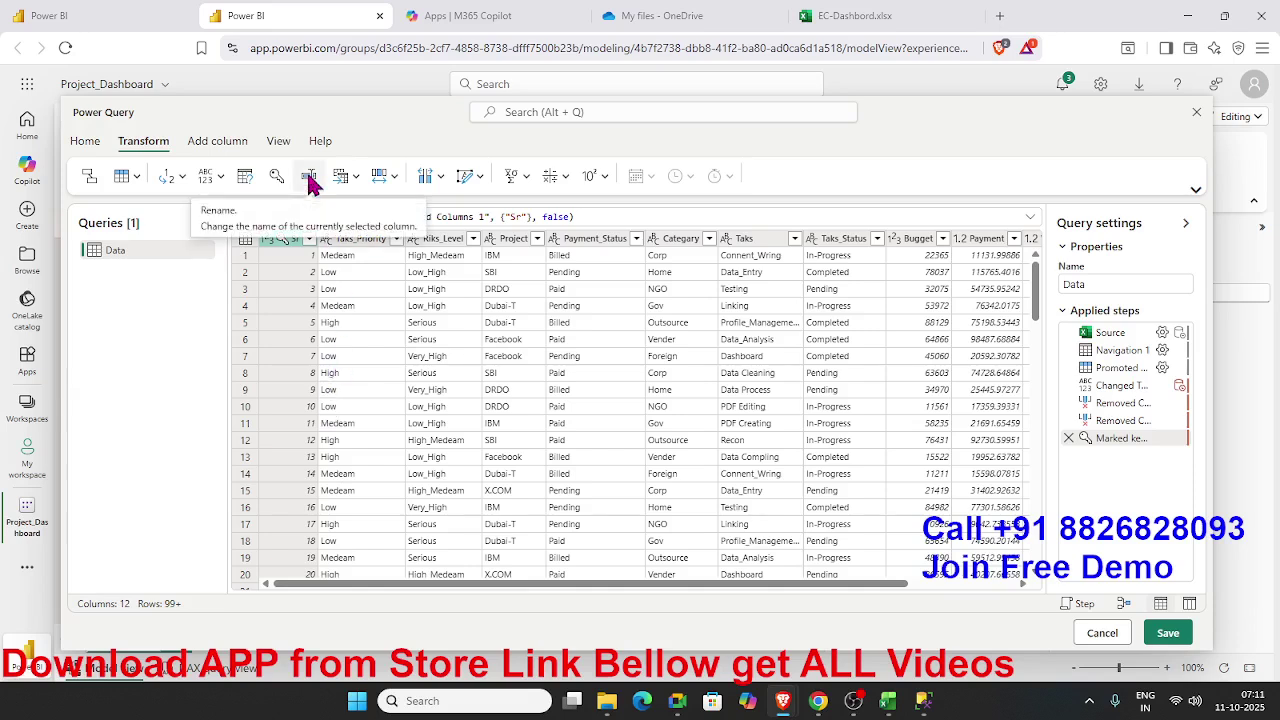
Review the column move, format and custom column tools, and leave Power Query without saving
{"action": "left_click", "coordinate": [355, 185]}
{"action": "left_click", "coordinate": [391, 184]}
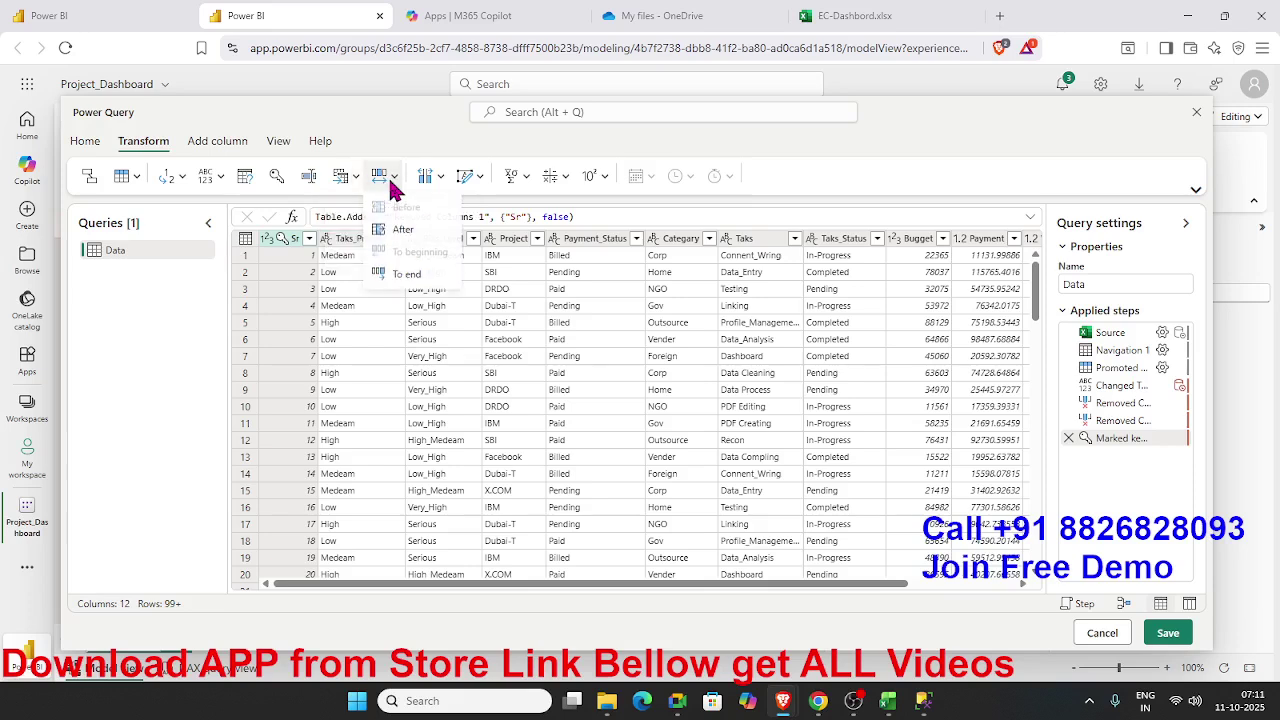
{"action": "left_click", "coordinate": [392, 187]}
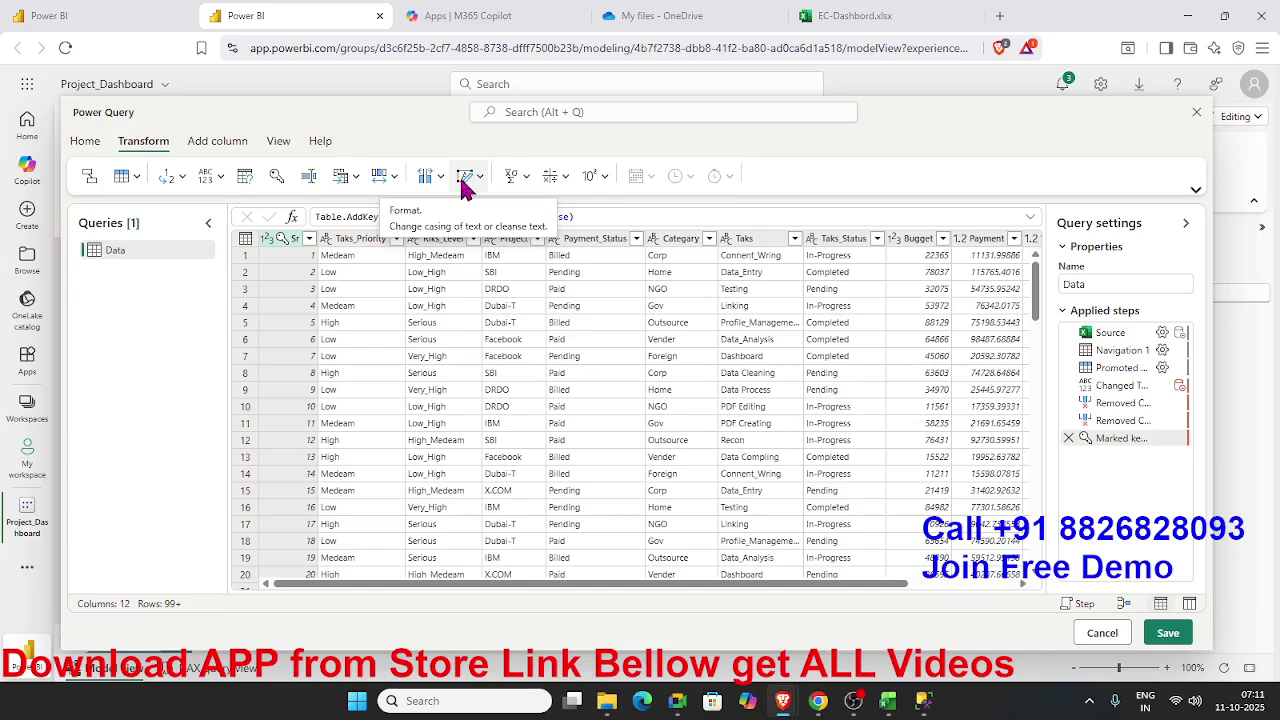
{"action": "left_click", "coordinate": [214, 145]}
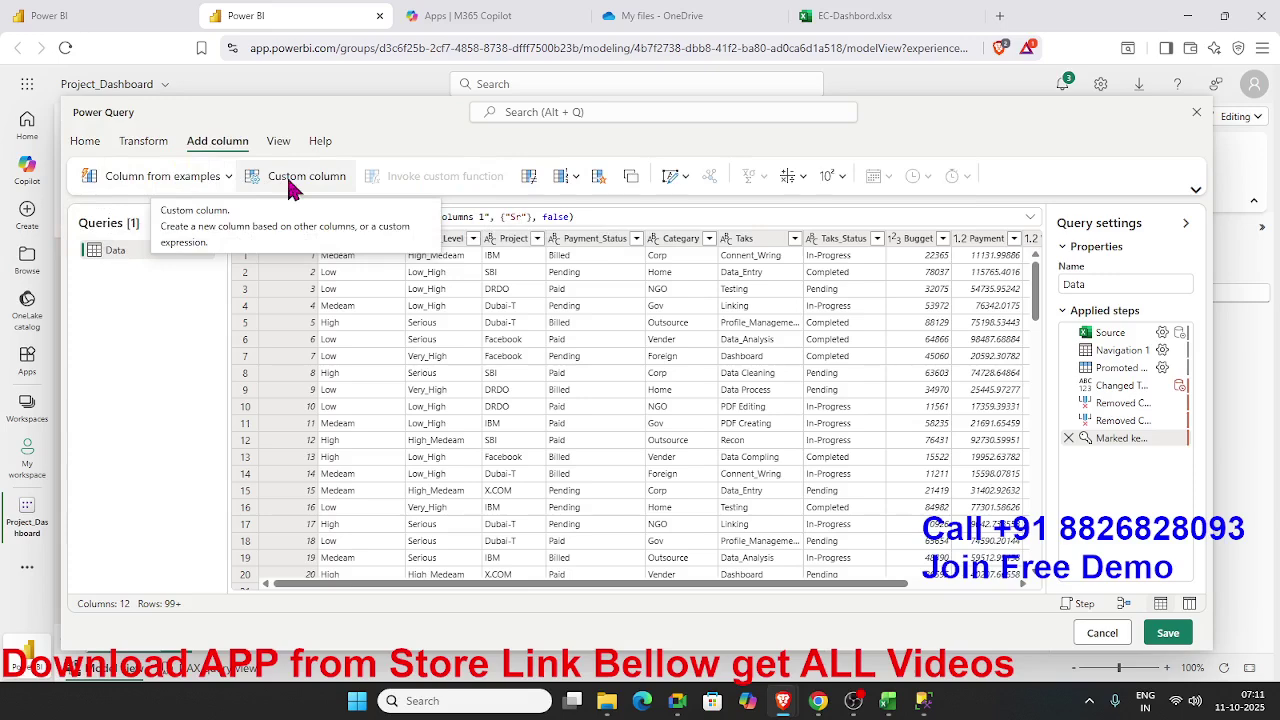
{"action": "left_click", "coordinate": [1101, 633]}
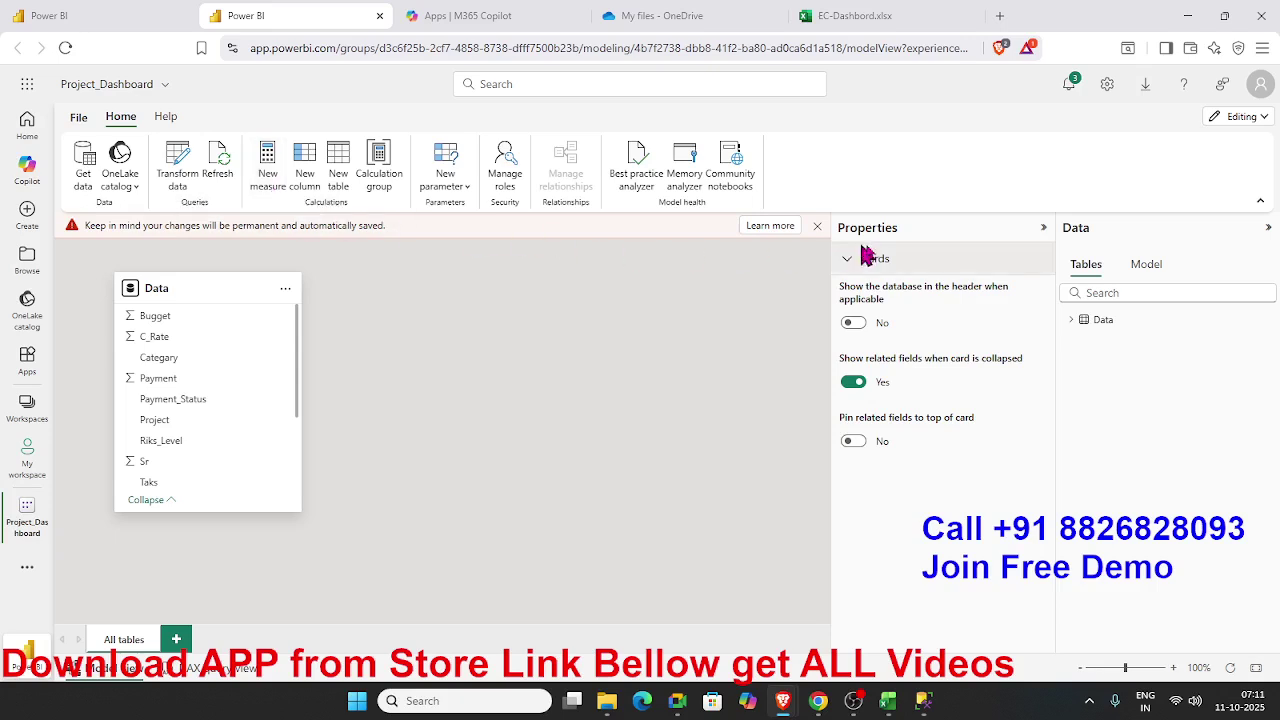
Expand the Data table's fields, and view the model's security roles and file options
{"action": "left_click", "coordinate": [1071, 320]}
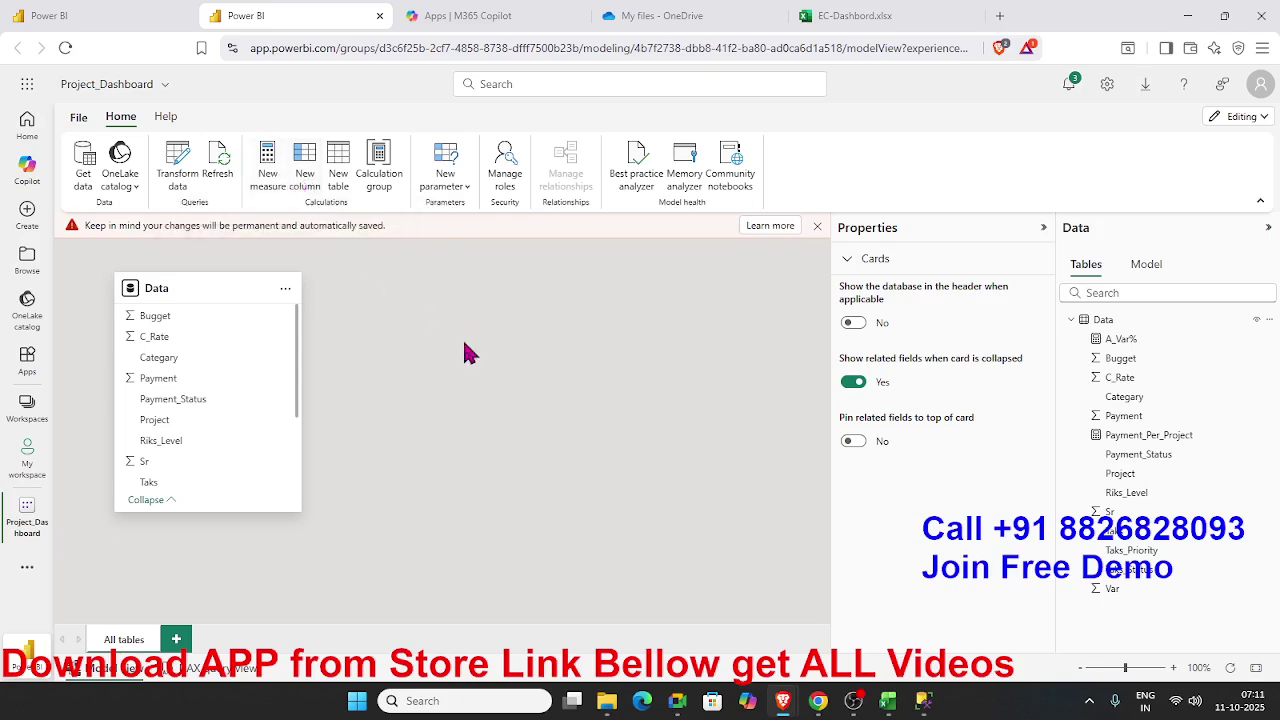
{"action": "left_click", "coordinate": [505, 175]}
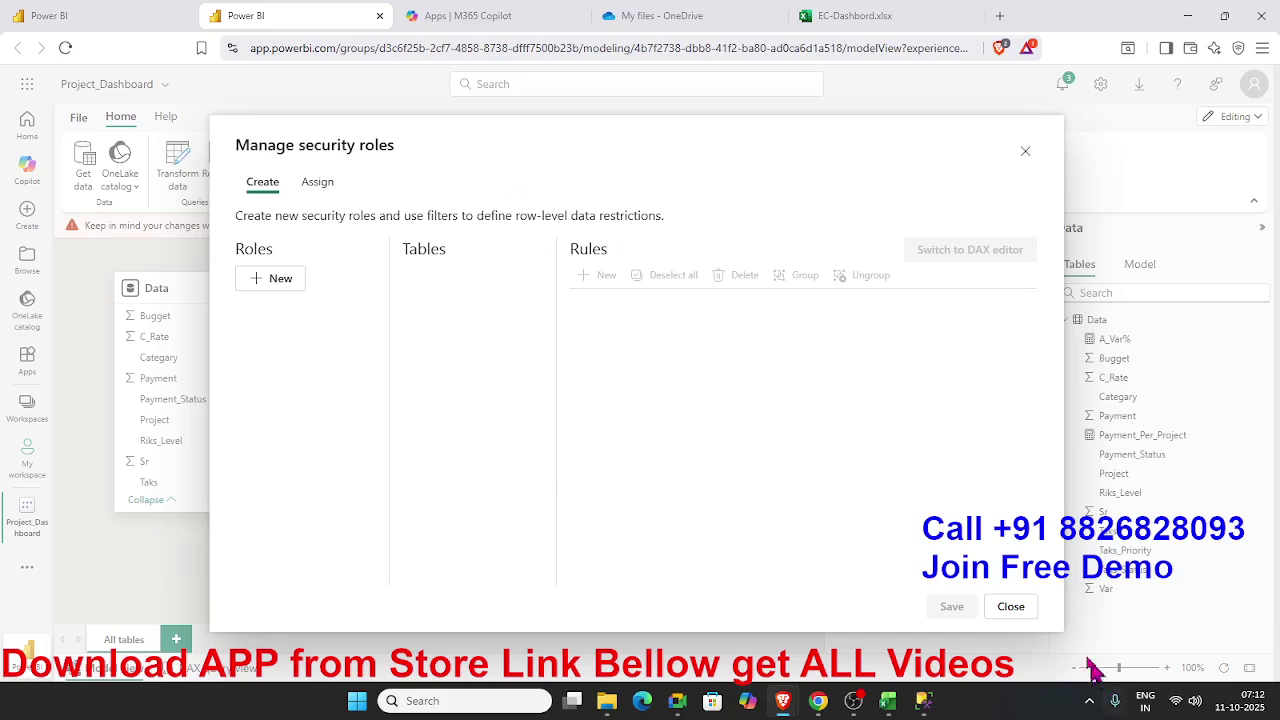
{"action": "left_click", "coordinate": [1015, 608]}
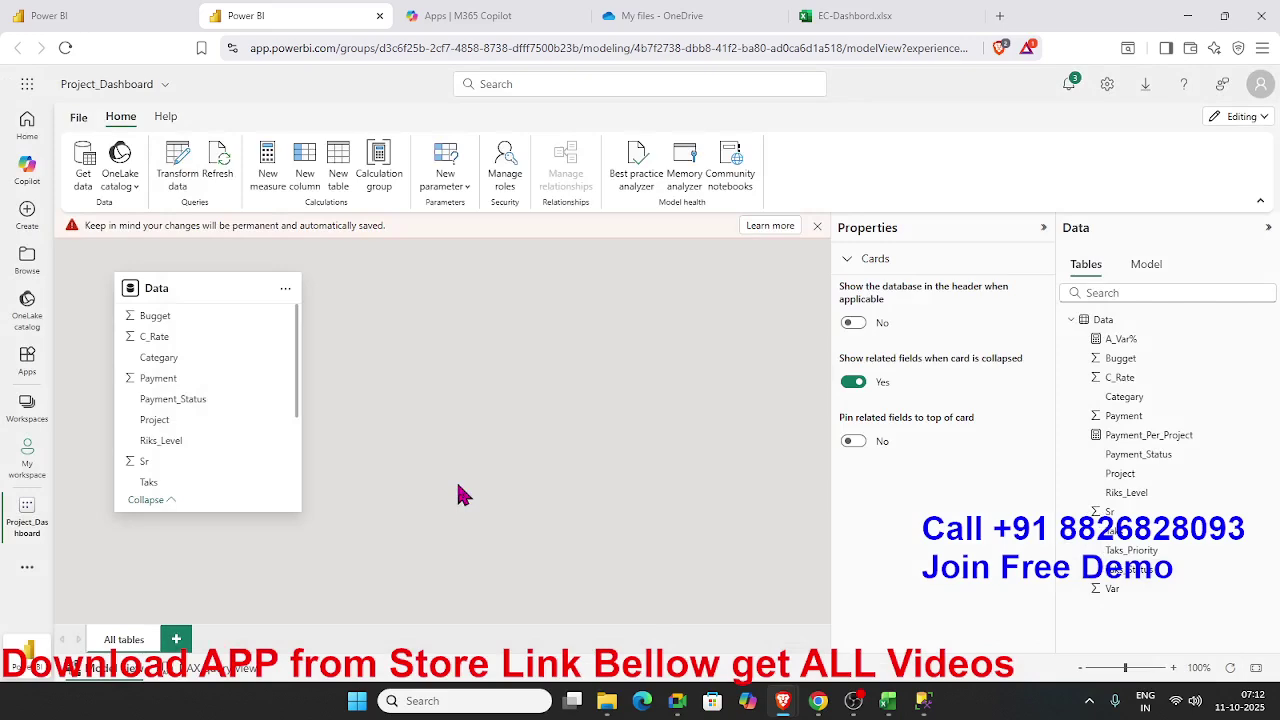
{"action": "left_click", "coordinate": [77, 120]}
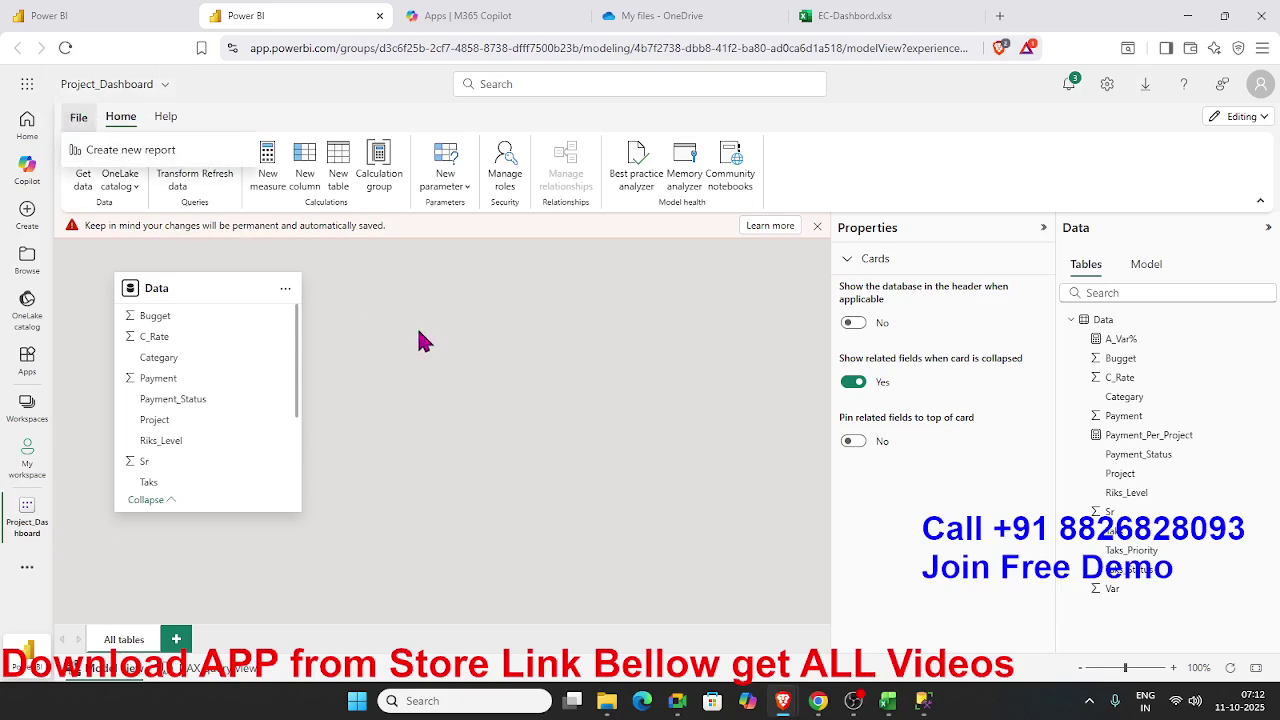
Close the model page and view the recent and shared-with-me items in the Power BI service
{"action": "left_click", "coordinate": [379, 16]}
{"action": "left_click", "coordinate": [124, 15]}
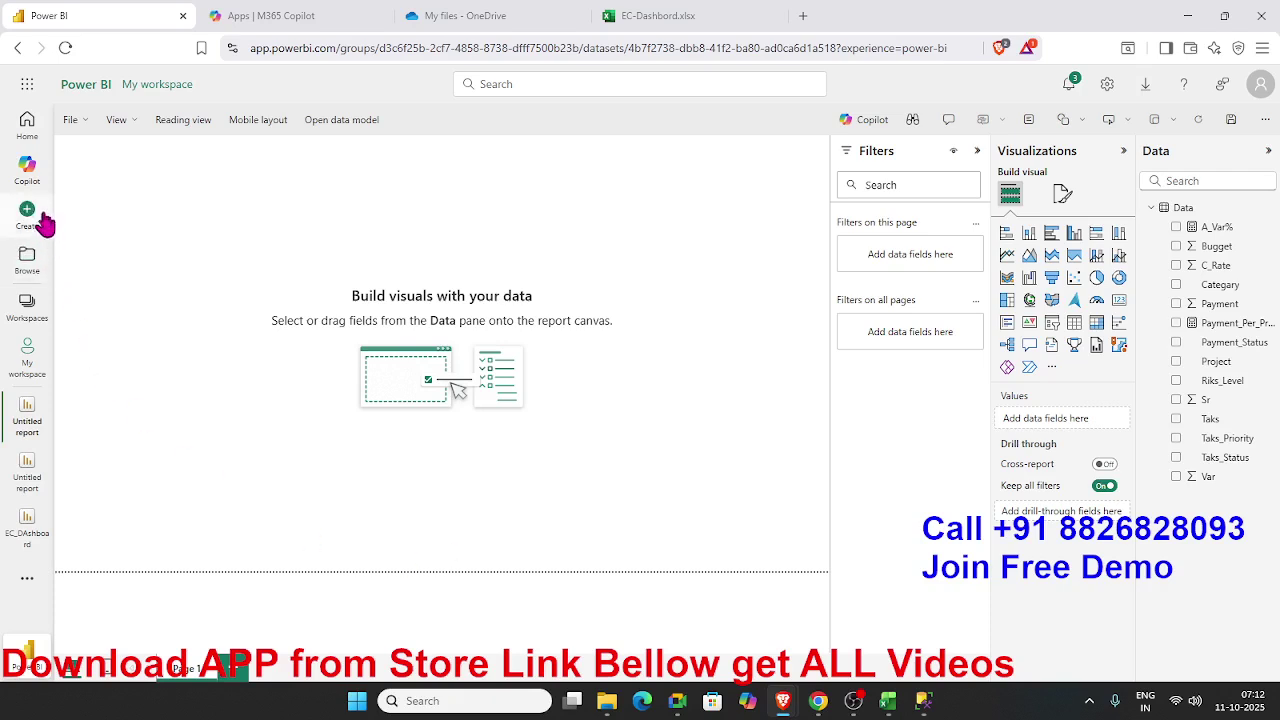
{"action": "left_click", "coordinate": [38, 272]}
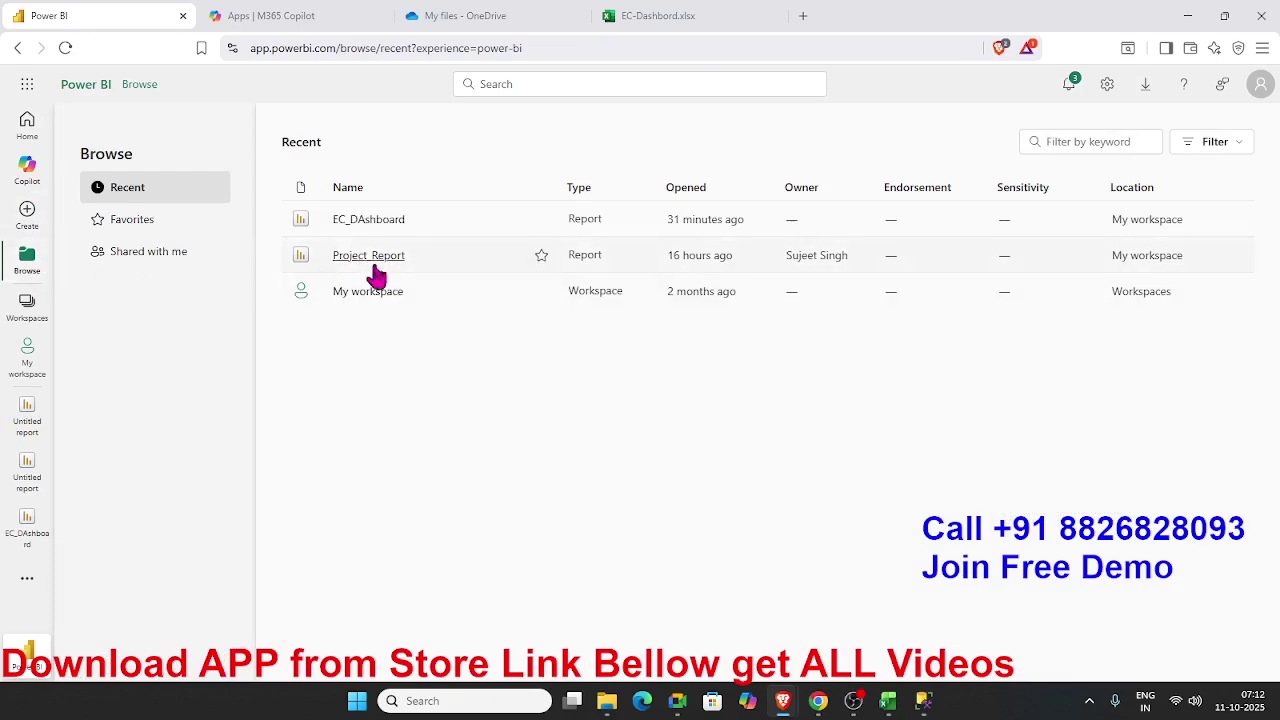
{"action": "left_click", "coordinate": [146, 262]}
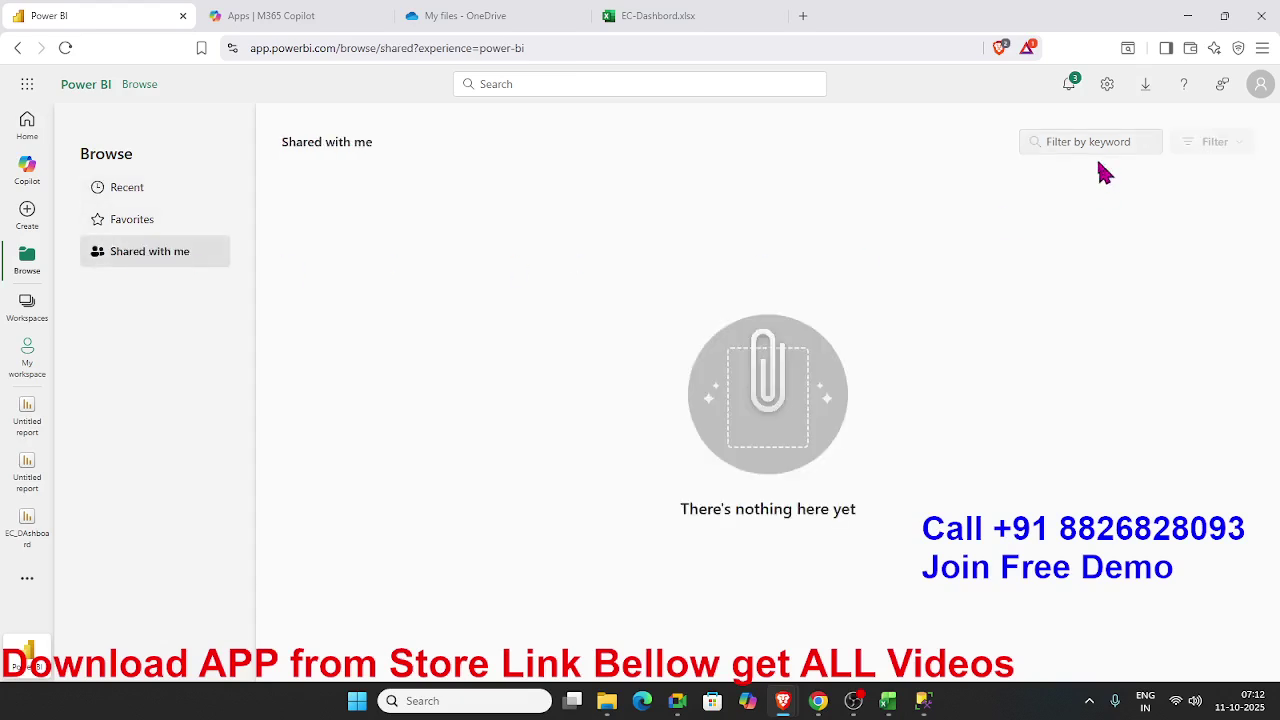
Copy the signed-in account's e-mail from the profile and open app.powerbi.com in Chrome
{"action": "left_click", "coordinate": [1261, 86]}
{"action": "triple_click", "coordinate": [1180, 179]}
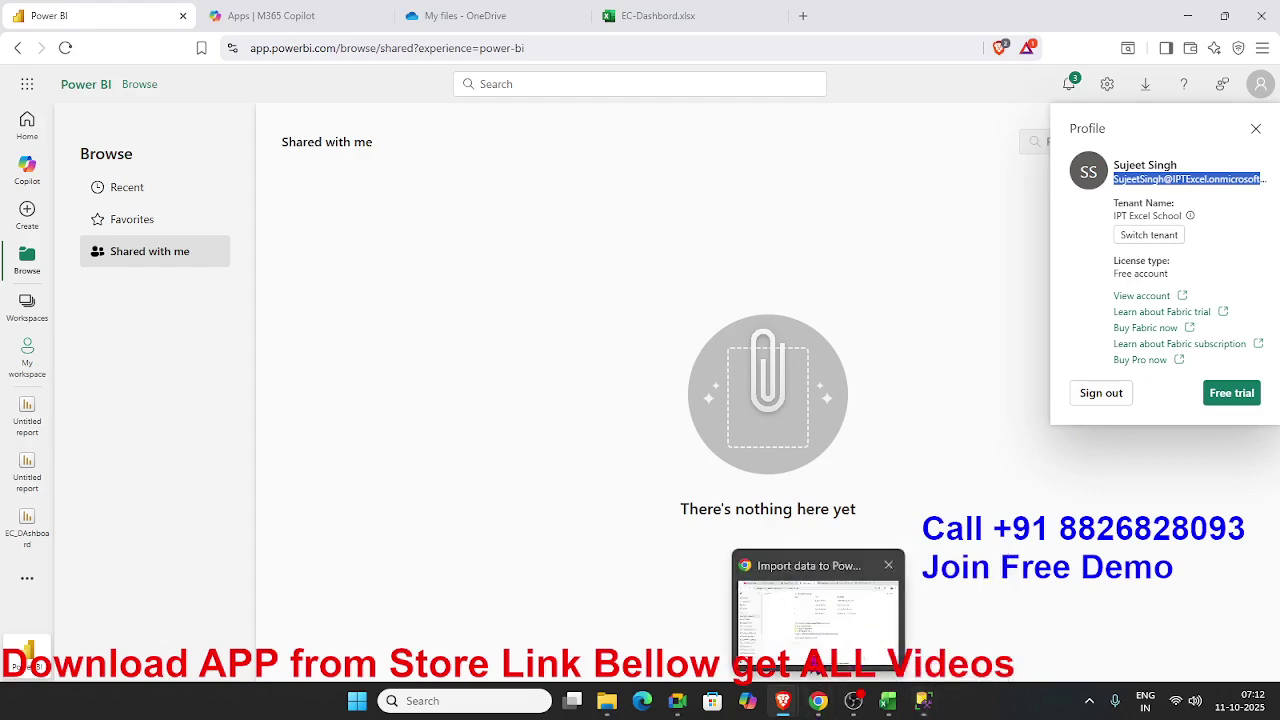
{"action": "left_click", "coordinate": [809, 701]}
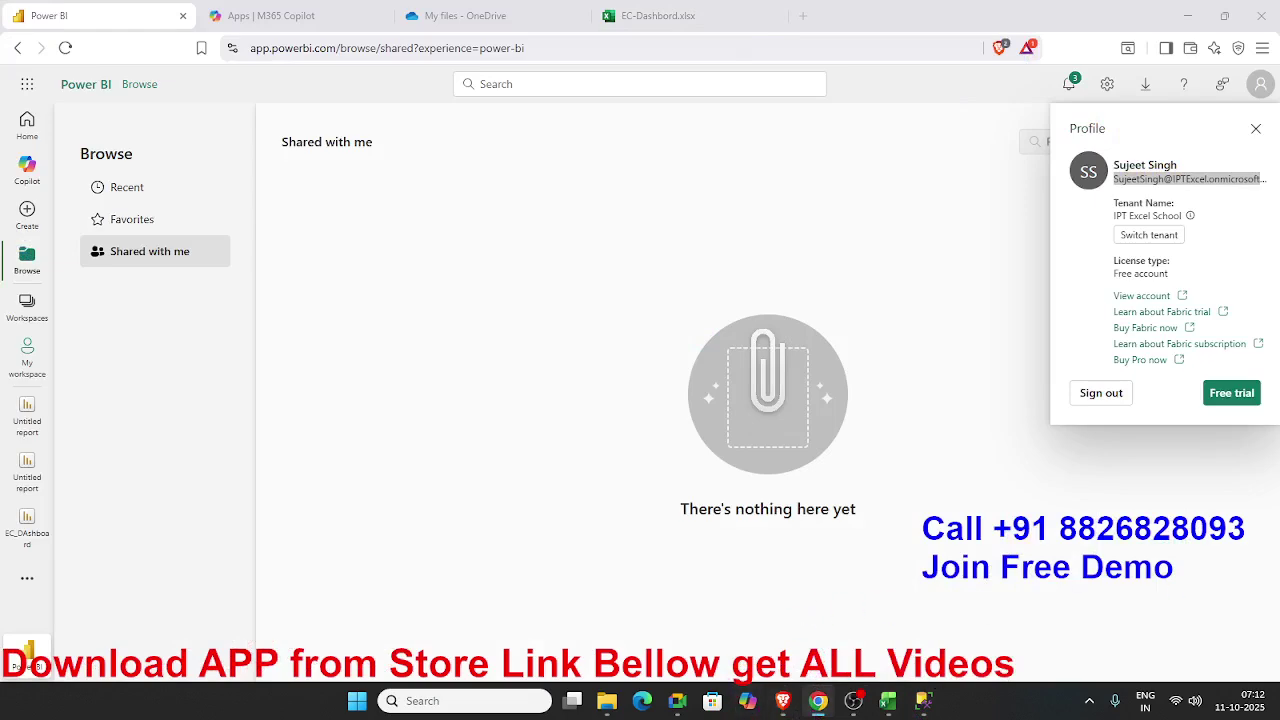
{"action": "left_click", "coordinate": [790, 192]}
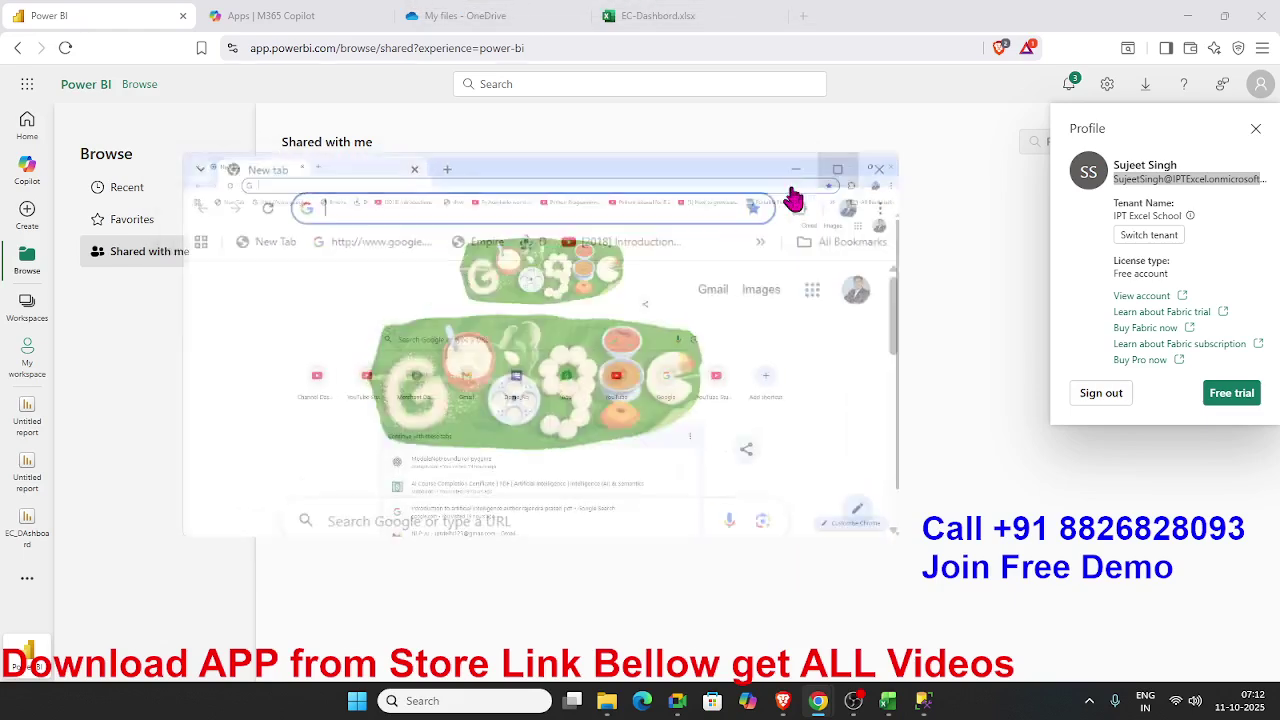
{"action": "type", "text": "ap"}
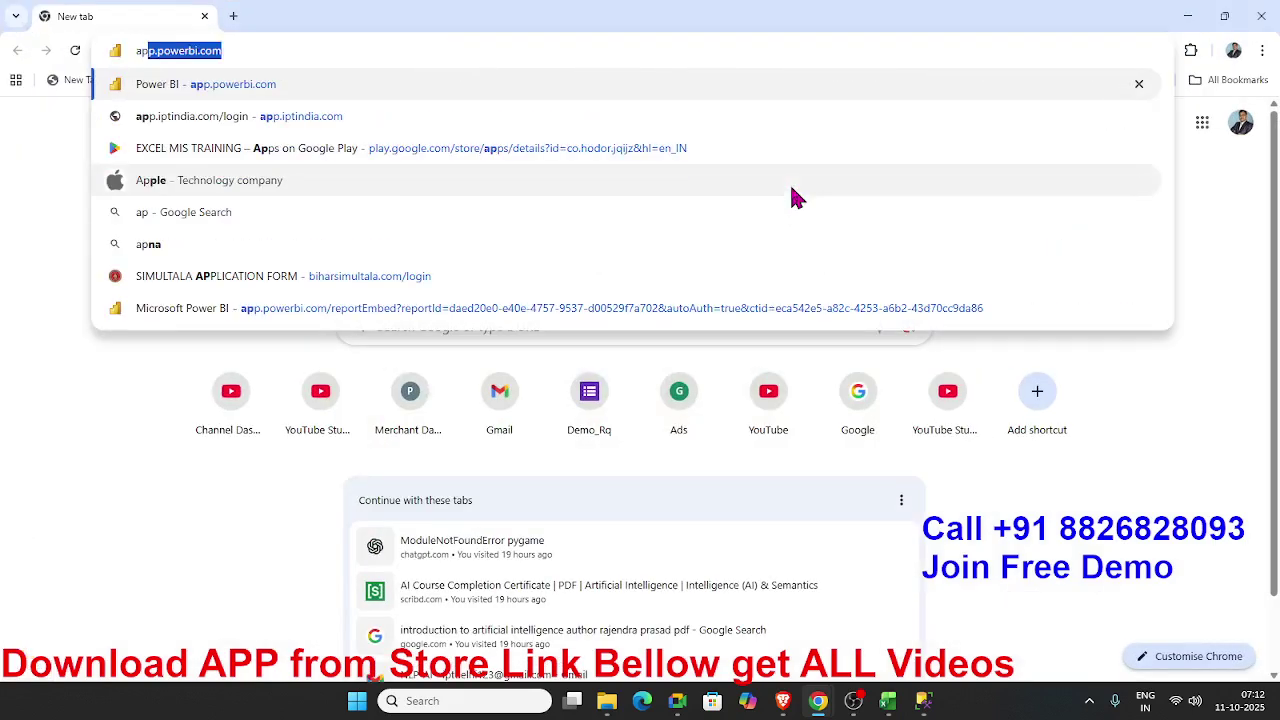
{"action": "key", "text": "Return"}
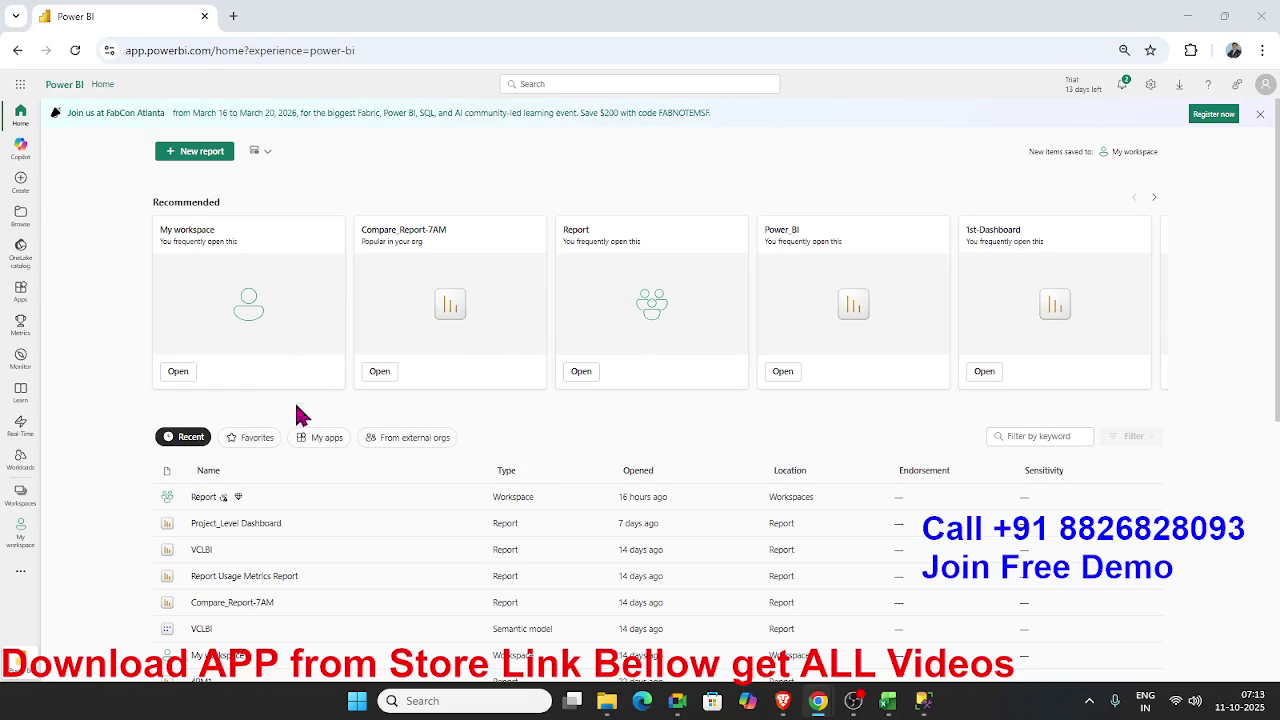
Open the Project_Level Dashboard report and set its sharing link to people in your organization, with resharing and building content allowed
{"action": "left_click", "coordinate": [215, 523]}
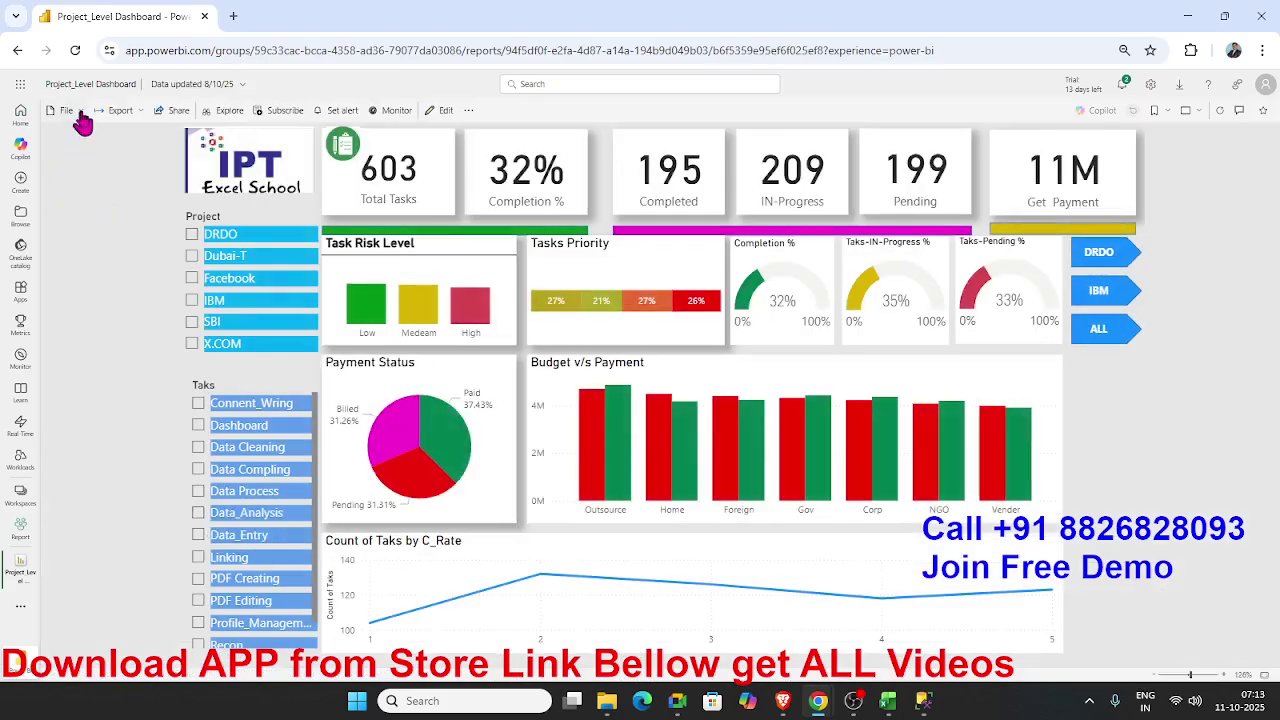
{"action": "left_click", "coordinate": [172, 112]}
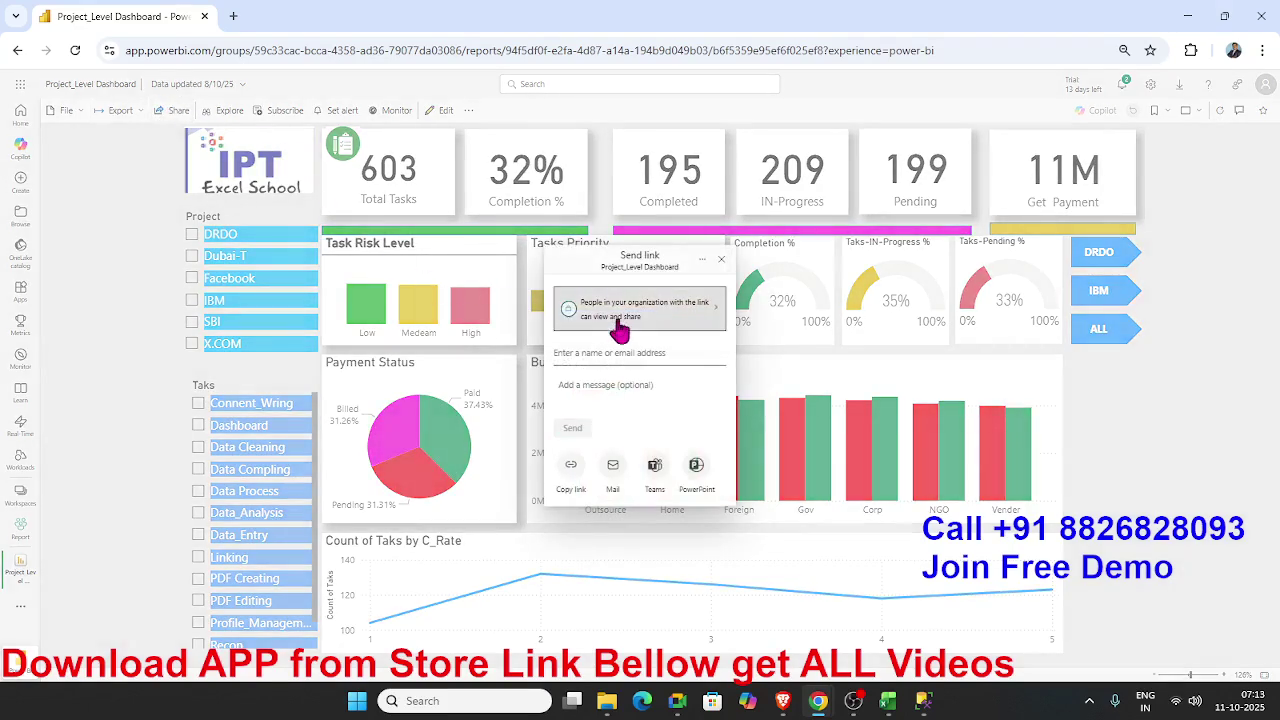
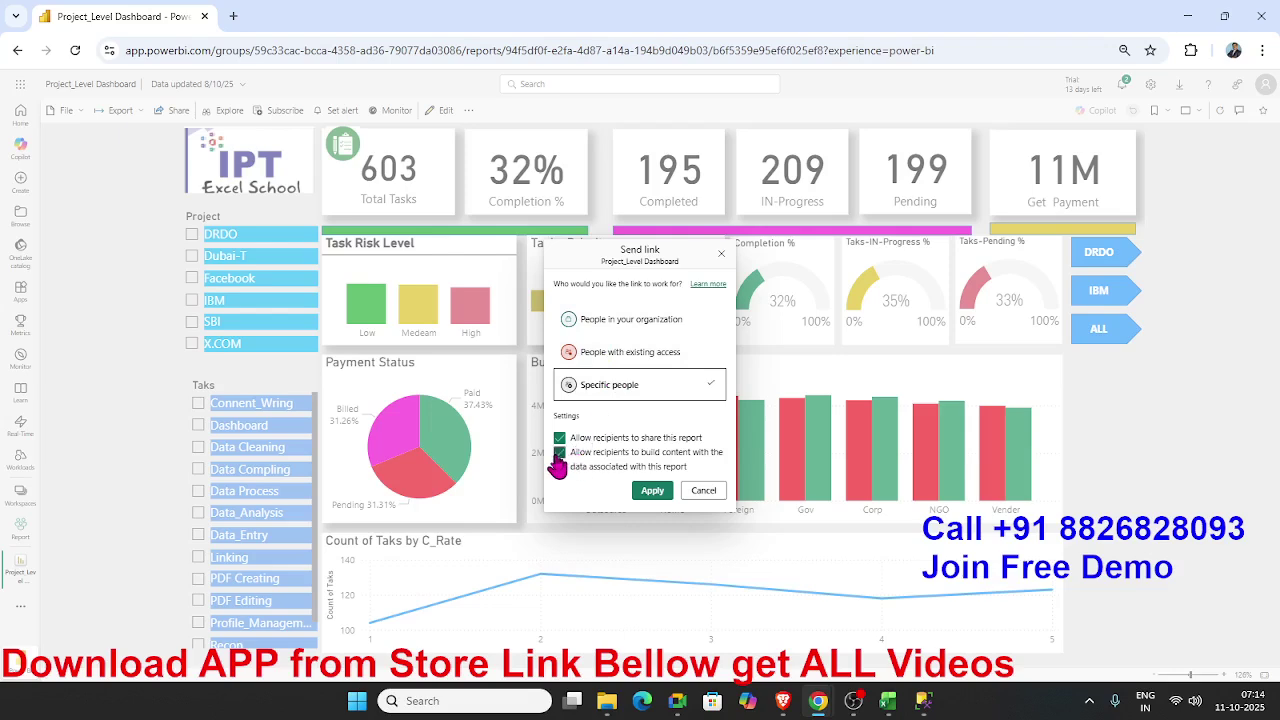
{"action": "left_click", "coordinate": [607, 328]}
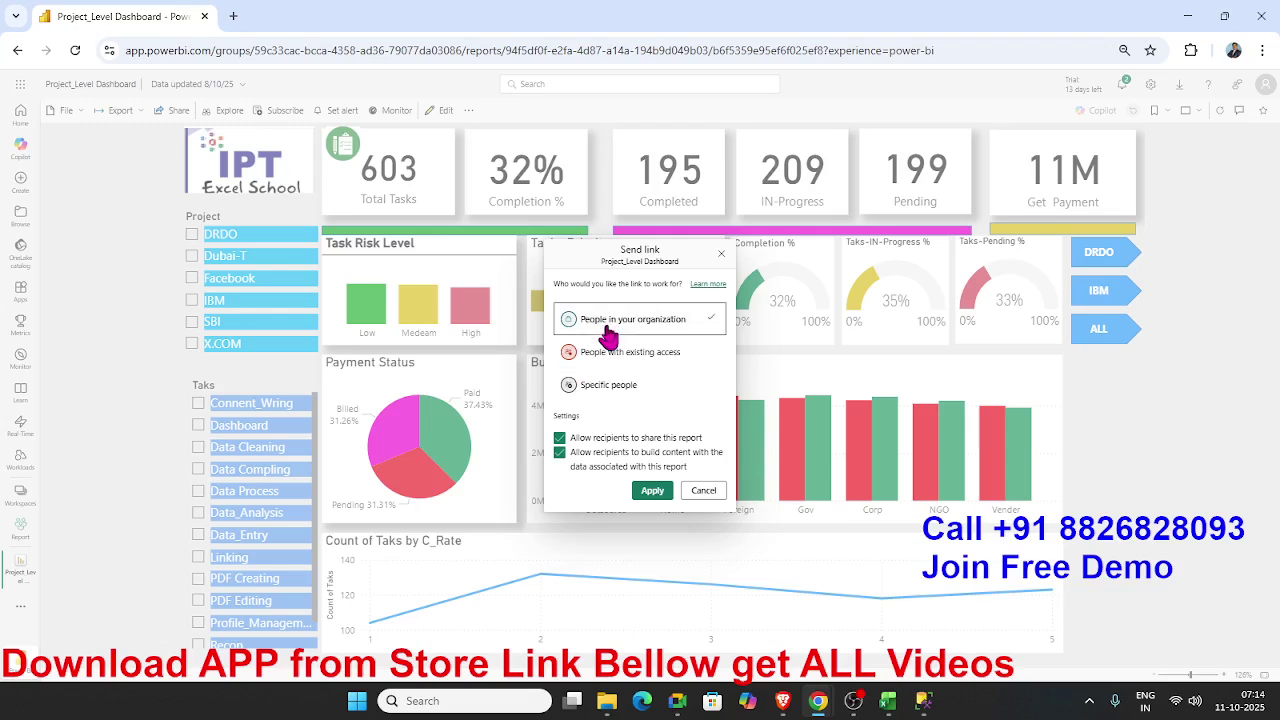
{"action": "left_click", "coordinate": [652, 490]}
Try to share the report with the copied account e-mail, changing the link from people in your organization to specific people
{"action": "left_click", "coordinate": [657, 369]}
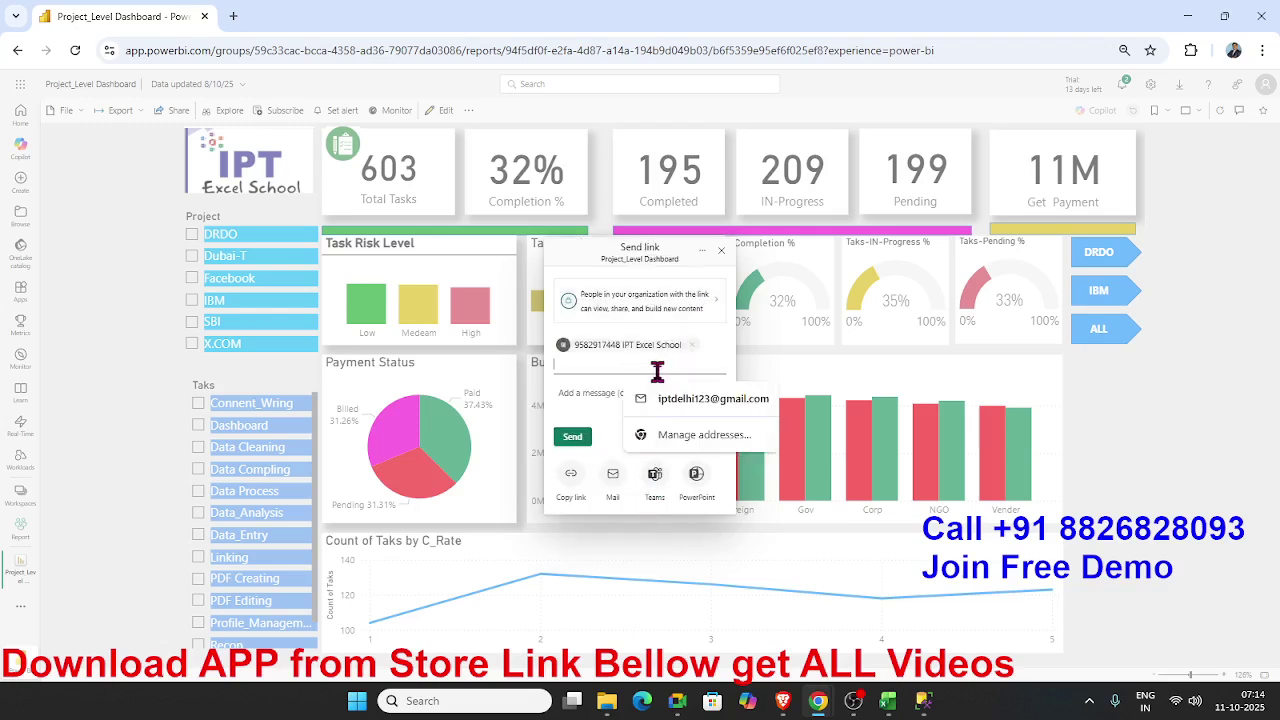
{"action": "key", "text": "ctrl+v"}
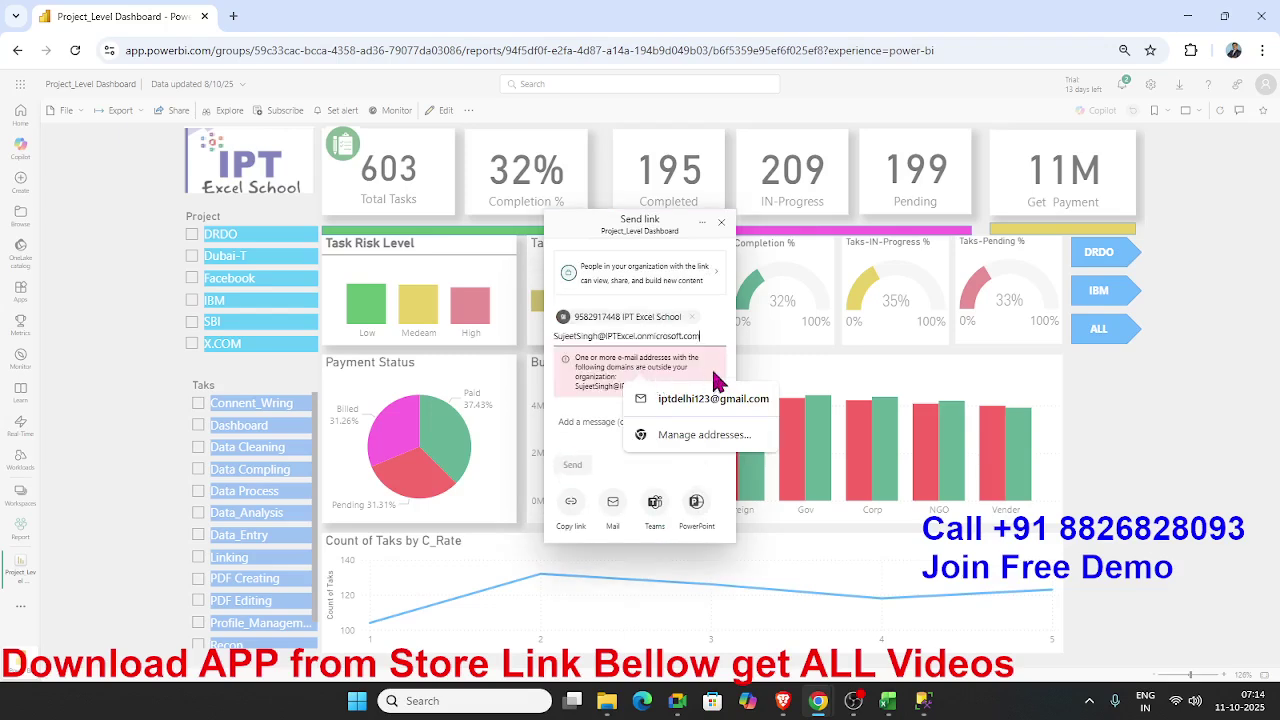
{"action": "left_click", "coordinate": [666, 280]}
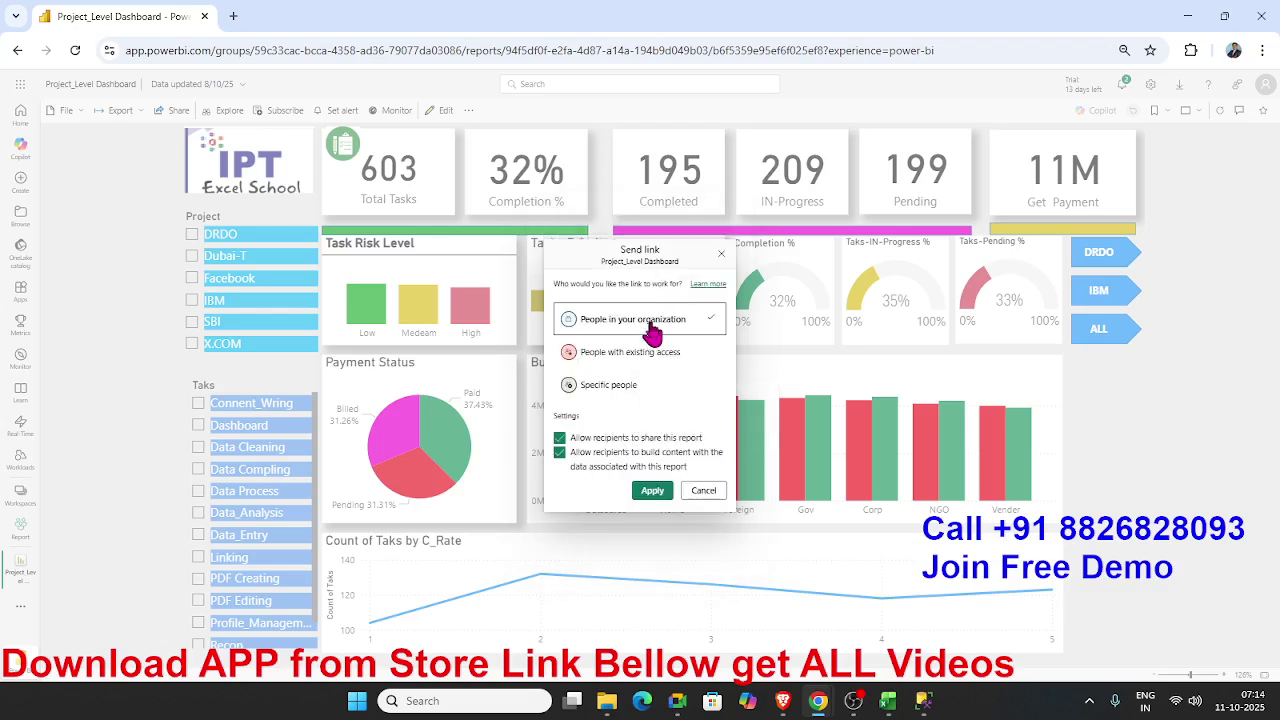
{"action": "left_click", "coordinate": [615, 388]}
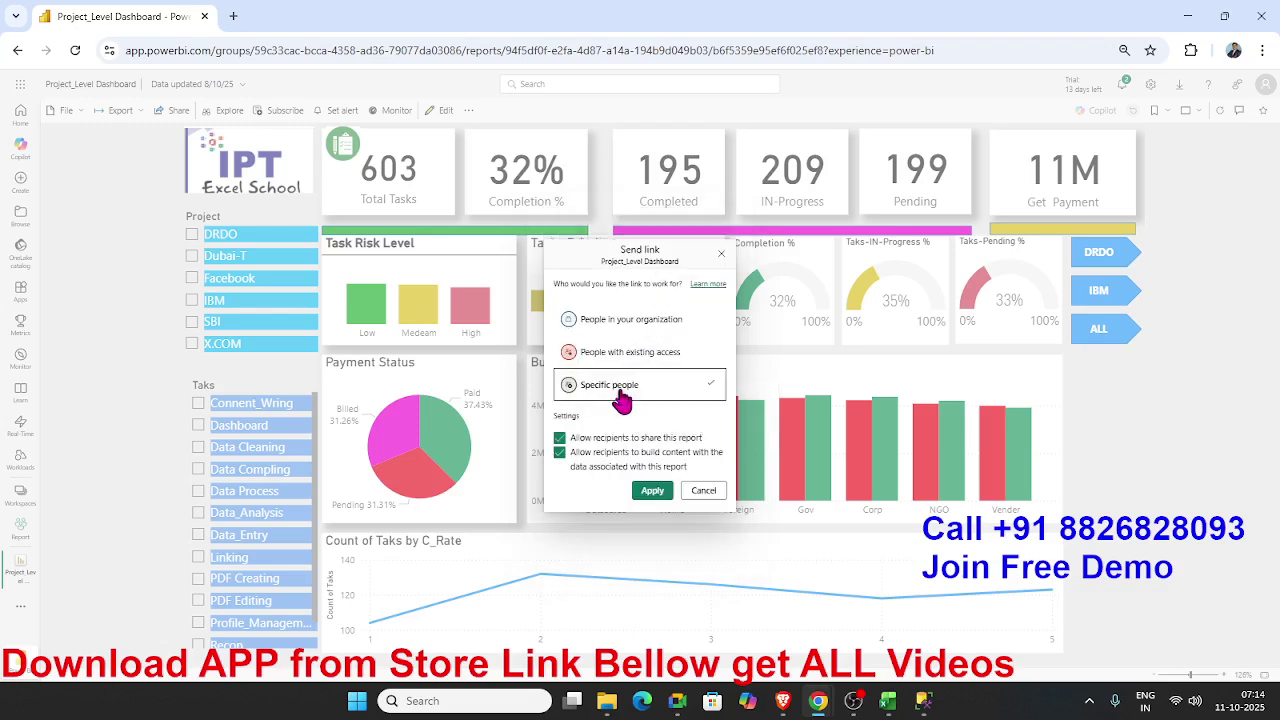
{"action": "left_click", "coordinate": [658, 491]}
{"action": "left_click", "coordinate": [623, 363]}
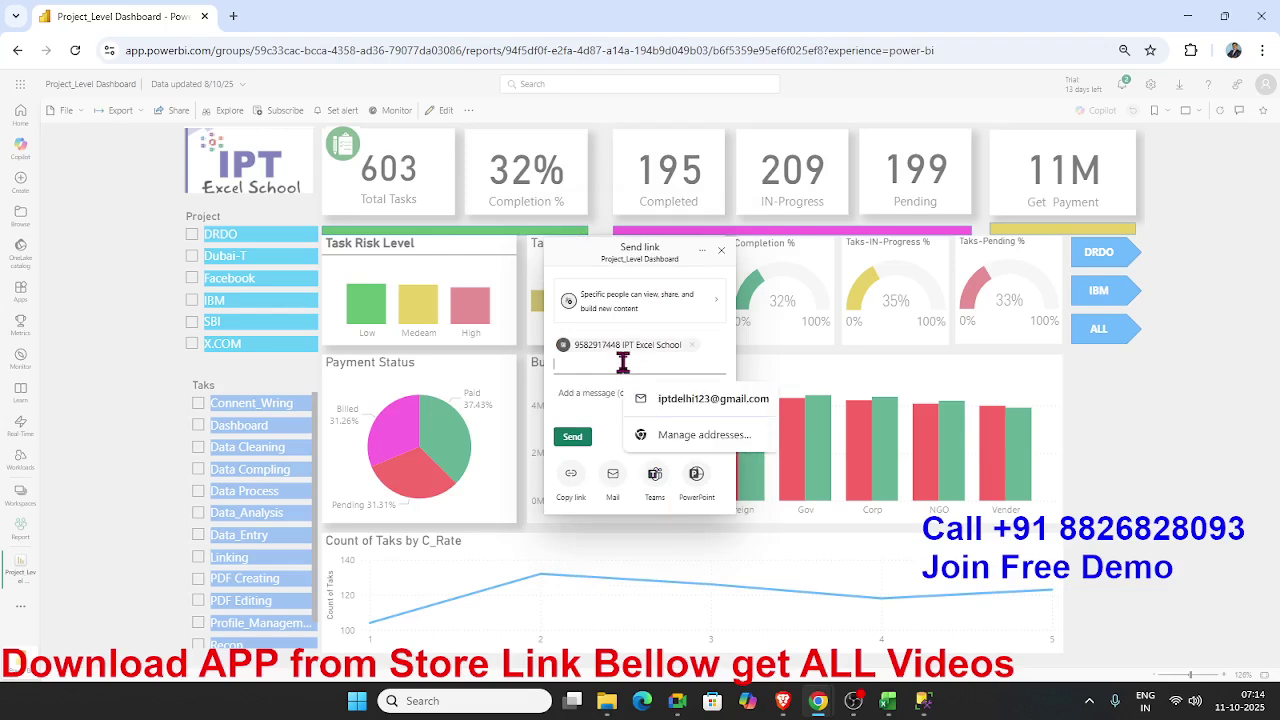
{"action": "key", "text": "ctrl+v"}
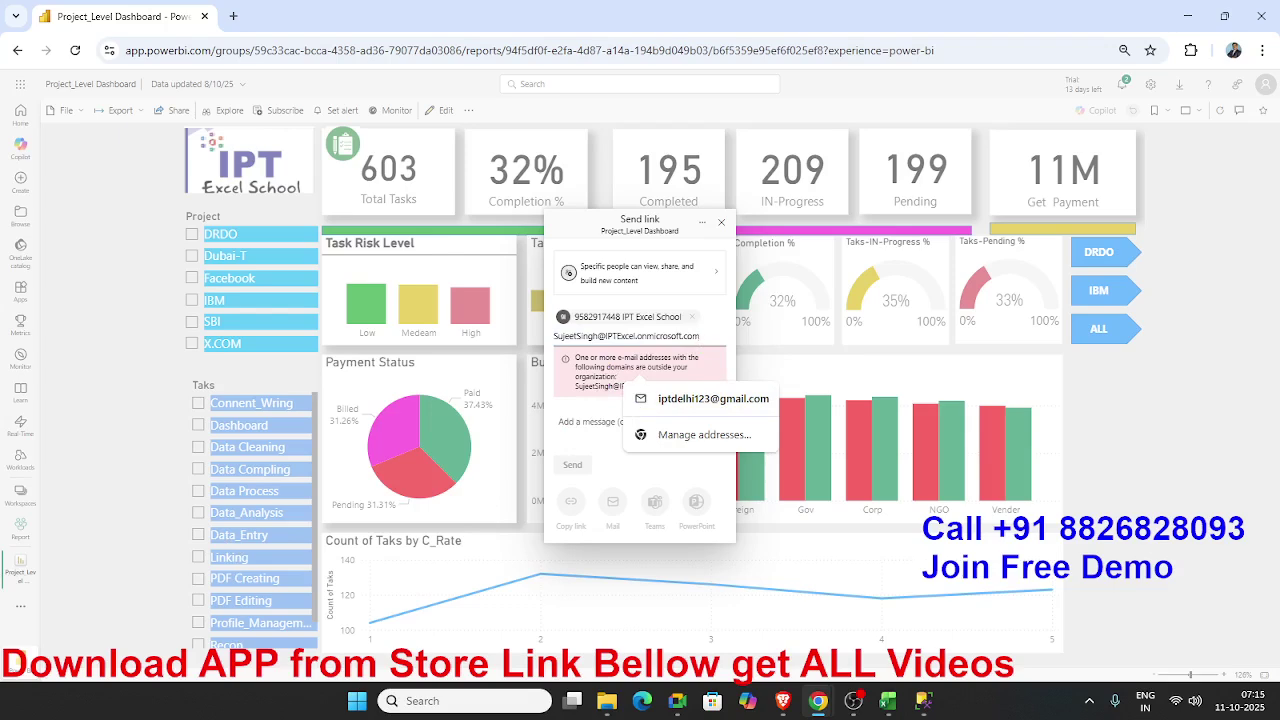
{"action": "left_click", "coordinate": [677, 701]}
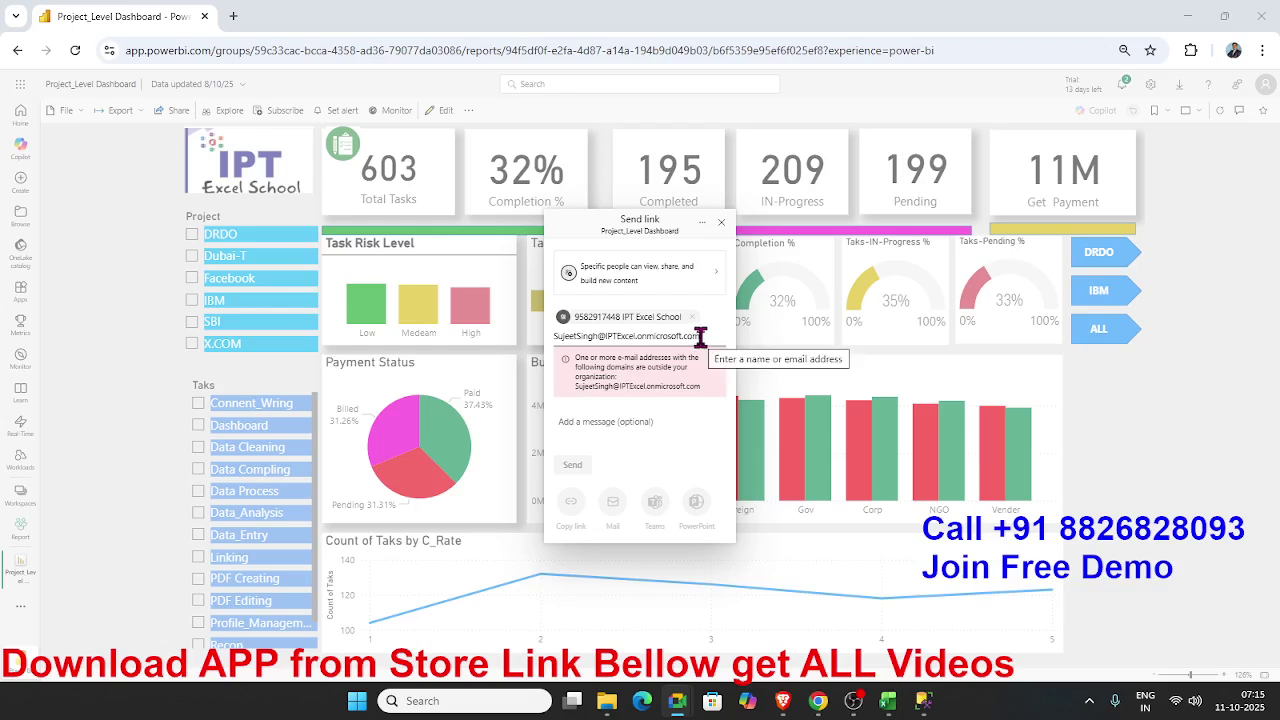
{"action": "left_click_drag", "start_coordinate": [703, 333], "coordinate": [465, 326]}
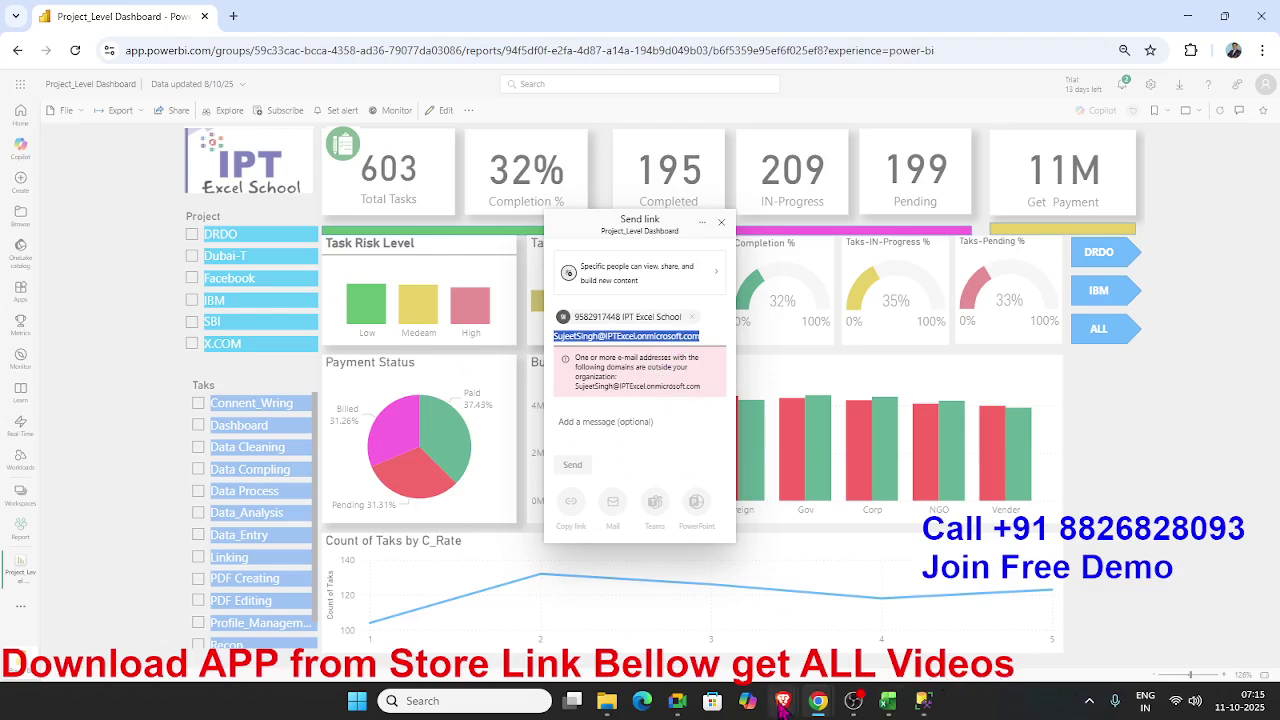
Switch to Power BI in Brave, close the profile details, and view the favorite and recent items
{"action": "mouse_move", "coordinate": [783, 700]}
{"action": "left_click", "coordinate": [740, 635]}
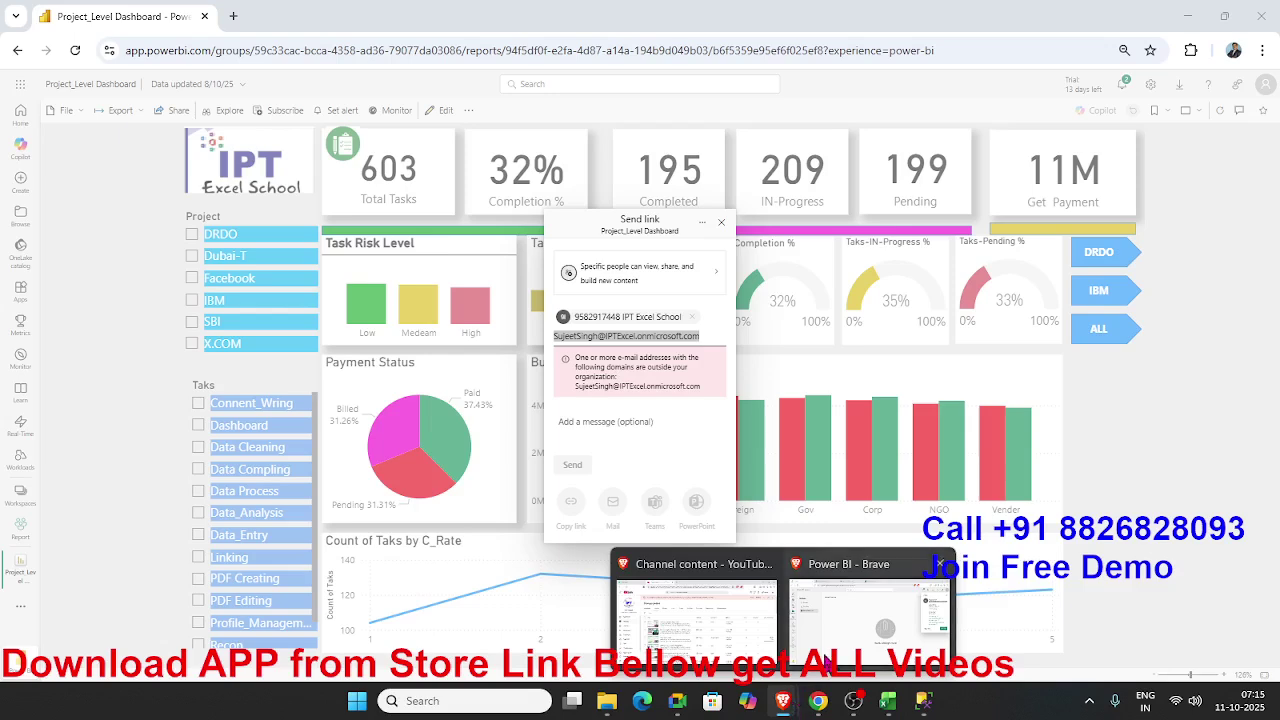
{"action": "left_click", "coordinate": [826, 660]}
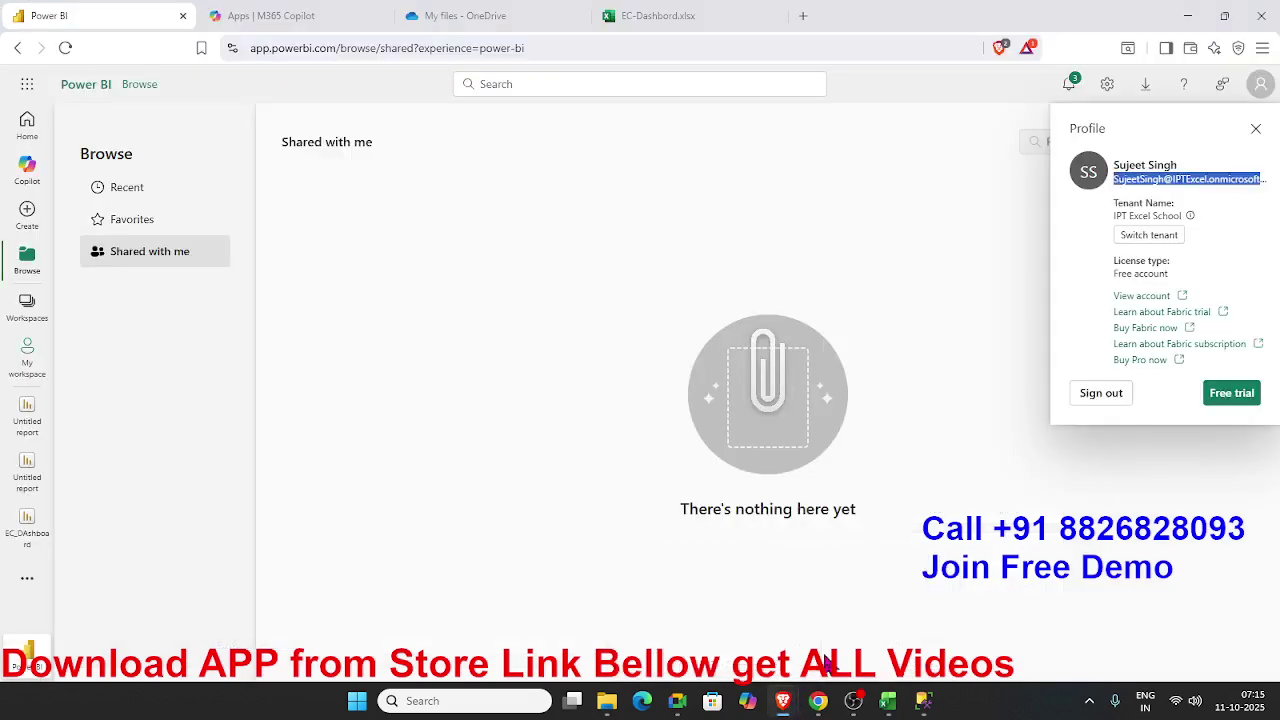
{"action": "left_click", "coordinate": [1254, 134]}
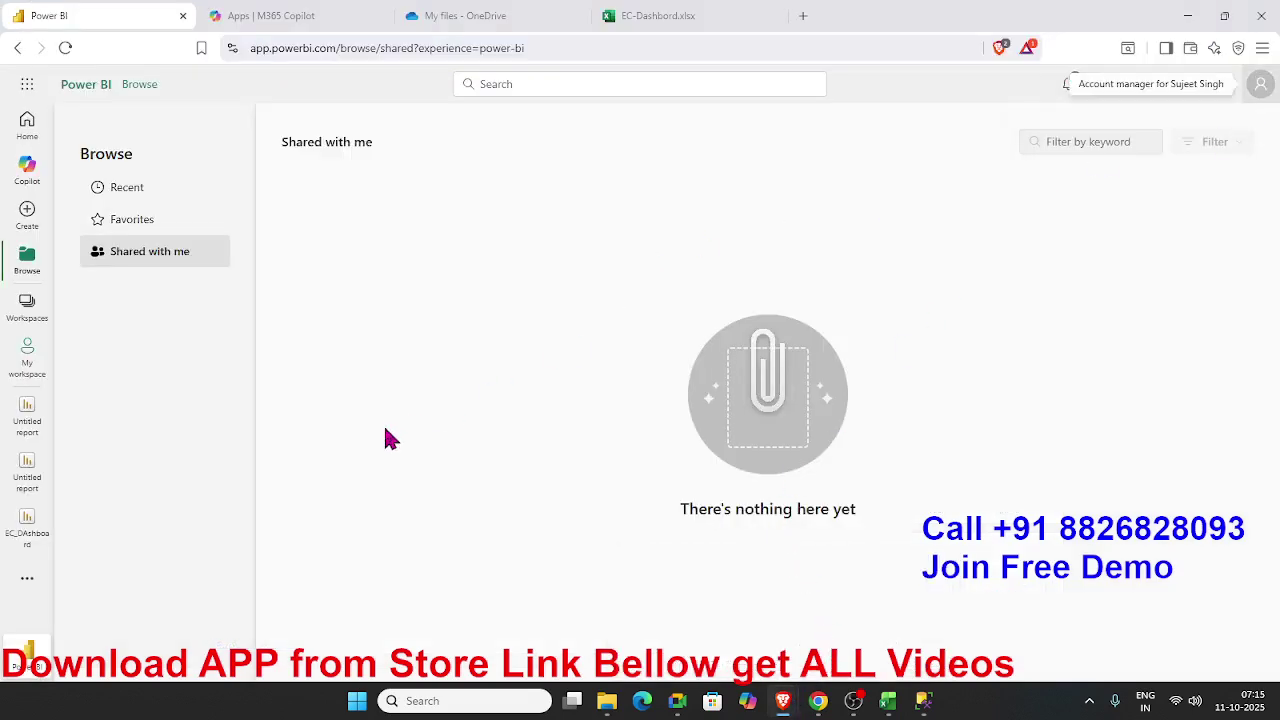
{"action": "left_click", "coordinate": [138, 230]}
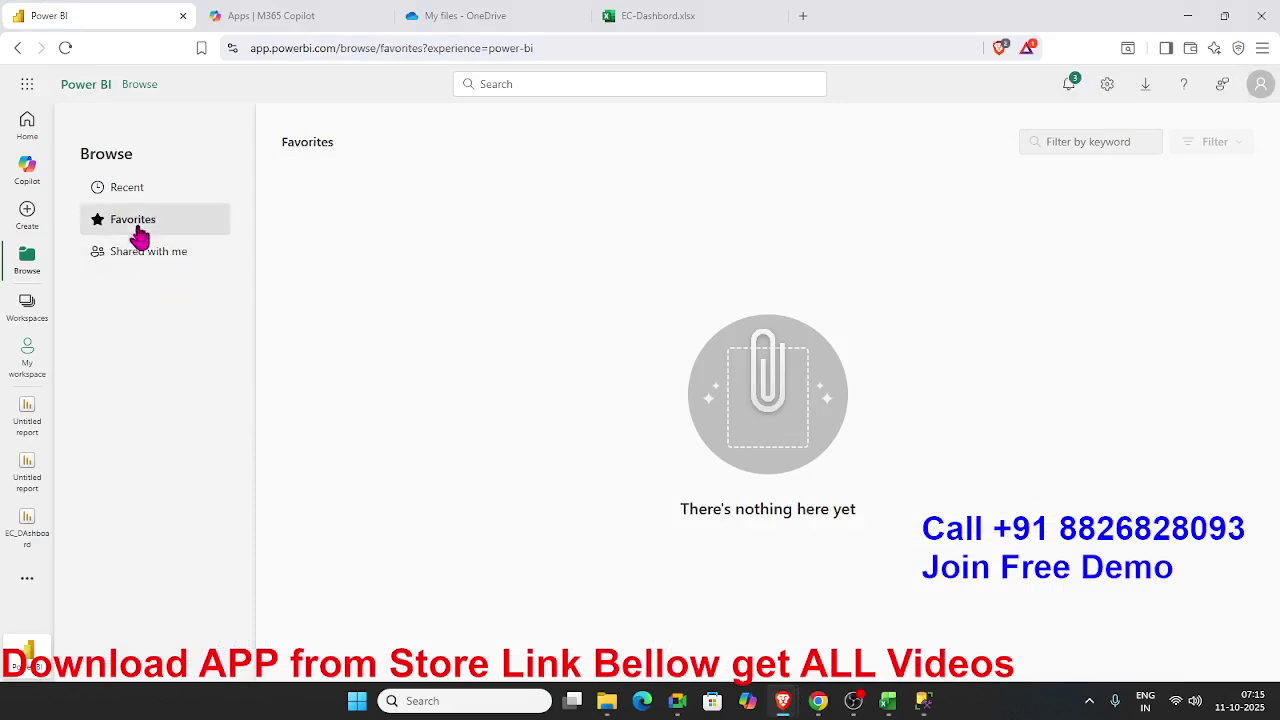
{"action": "left_click", "coordinate": [136, 196]}
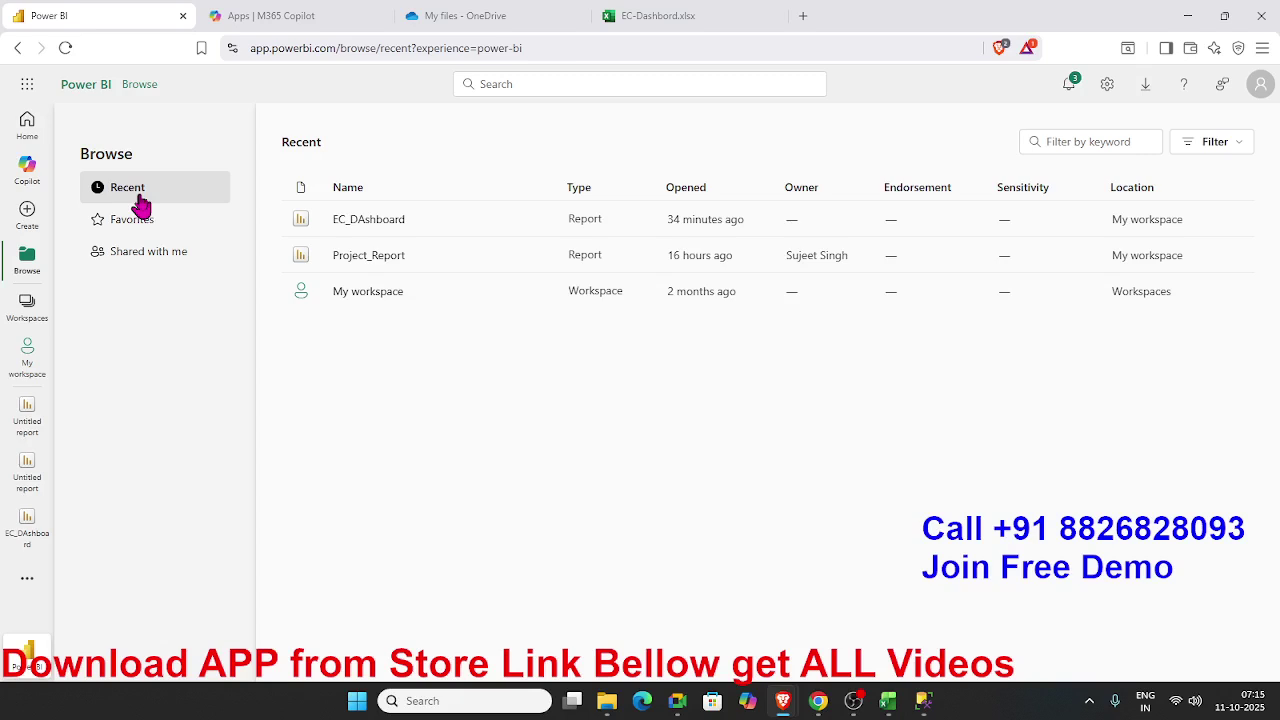
Open My workspace and look through its semantic models and reports
{"action": "left_click", "coordinate": [24, 308]}
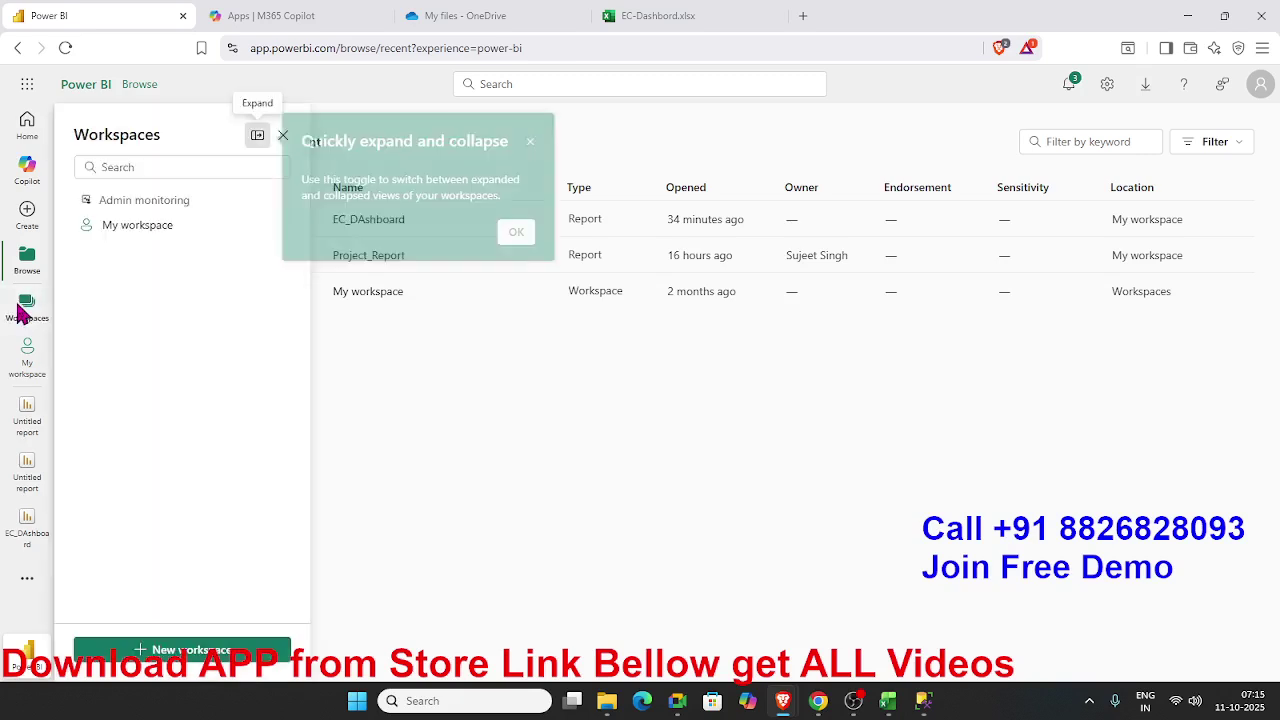
{"action": "left_click", "coordinate": [185, 234]}
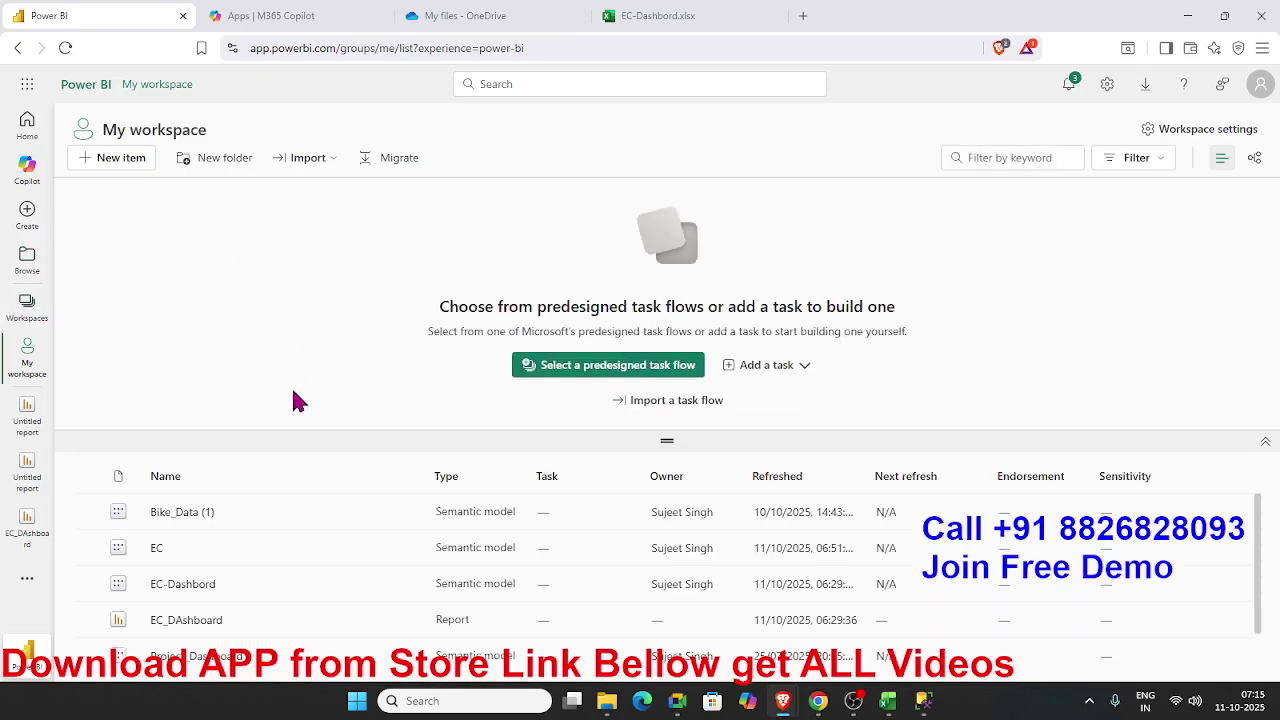
{"action": "scroll", "coordinate": [318, 500], "scroll_direction": "down", "scroll_amount": 2}
{"action": "scroll", "coordinate": [325, 594], "scroll_direction": "up", "scroll_amount": 2}
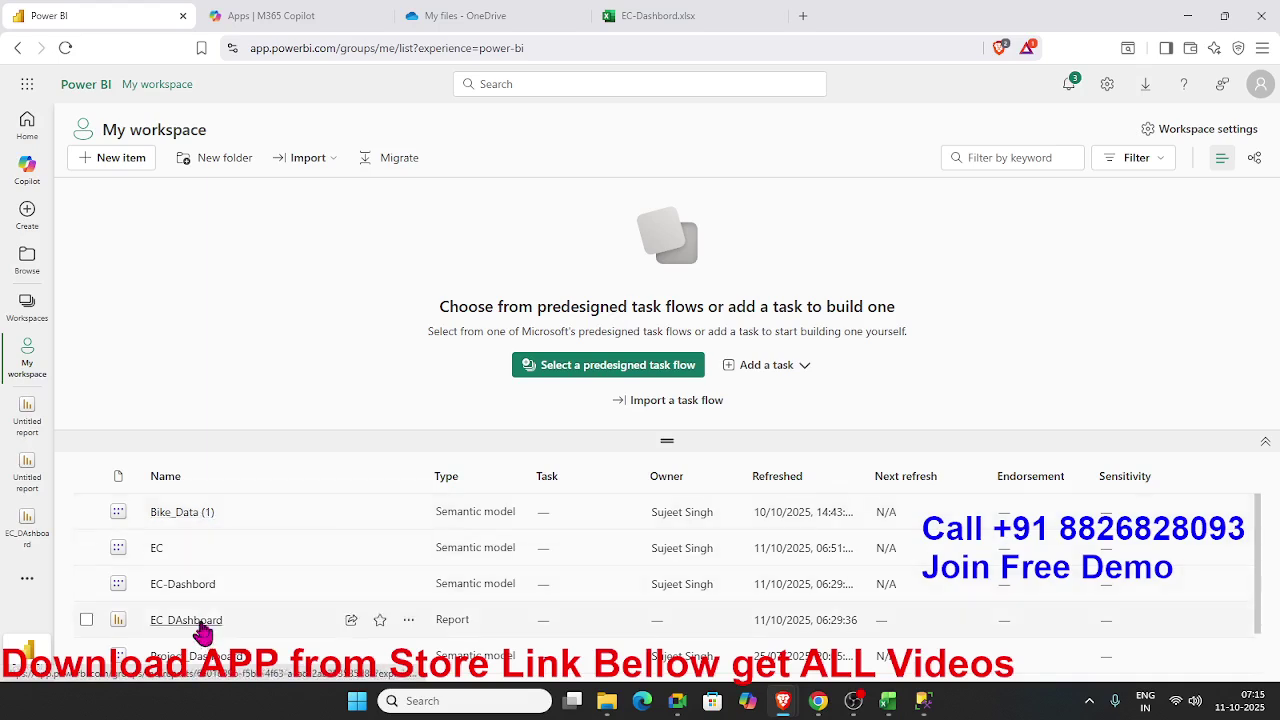
Examine the item types that can be created in My workspace, from Visualize data through Develop data
{"action": "left_click", "coordinate": [110, 168]}
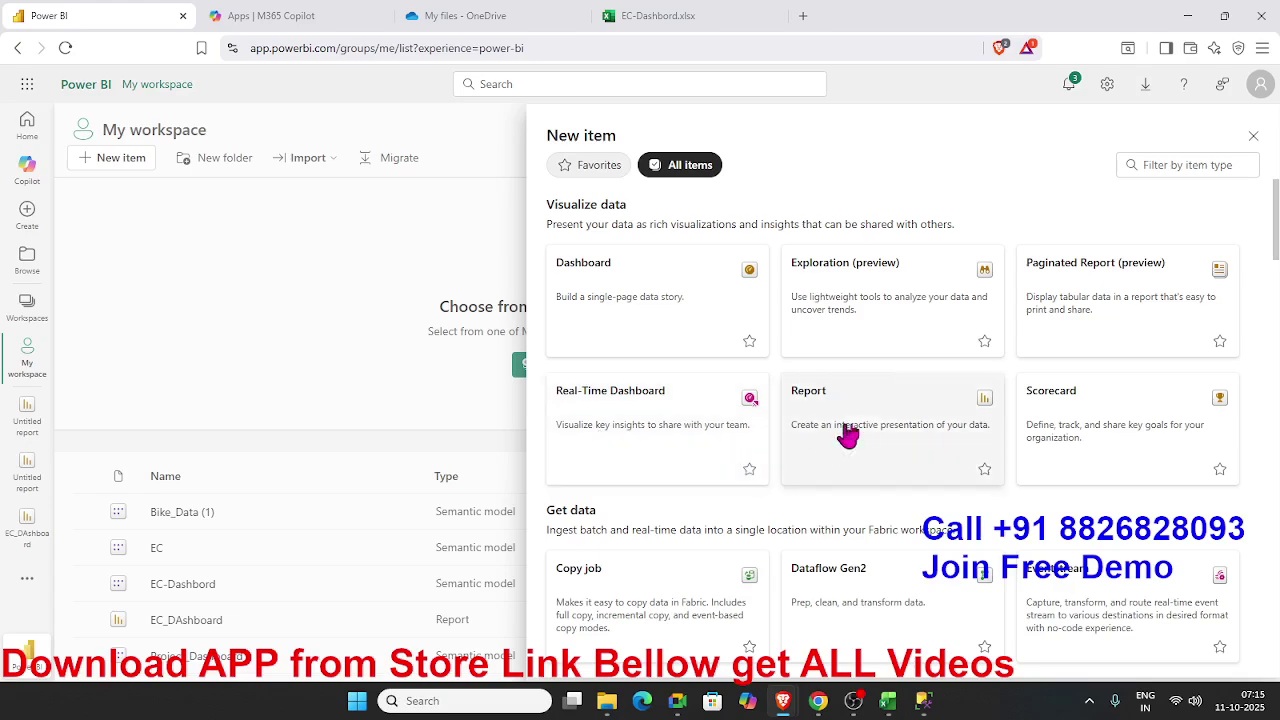
{"action": "scroll", "coordinate": [1058, 448], "scroll_direction": "down", "scroll_amount": 1}
{"action": "scroll", "coordinate": [1058, 452], "scroll_direction": "down", "scroll_amount": 6}
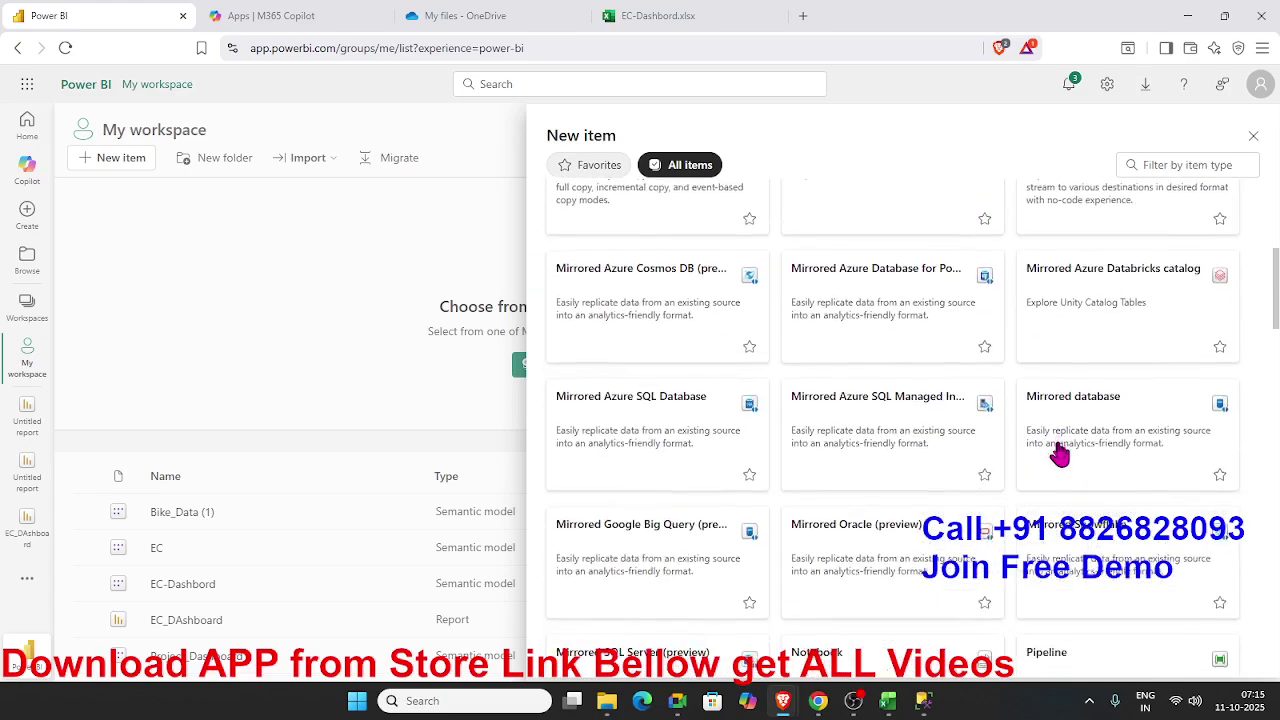
{"action": "scroll", "coordinate": [1060, 458], "scroll_direction": "down", "scroll_amount": 4}
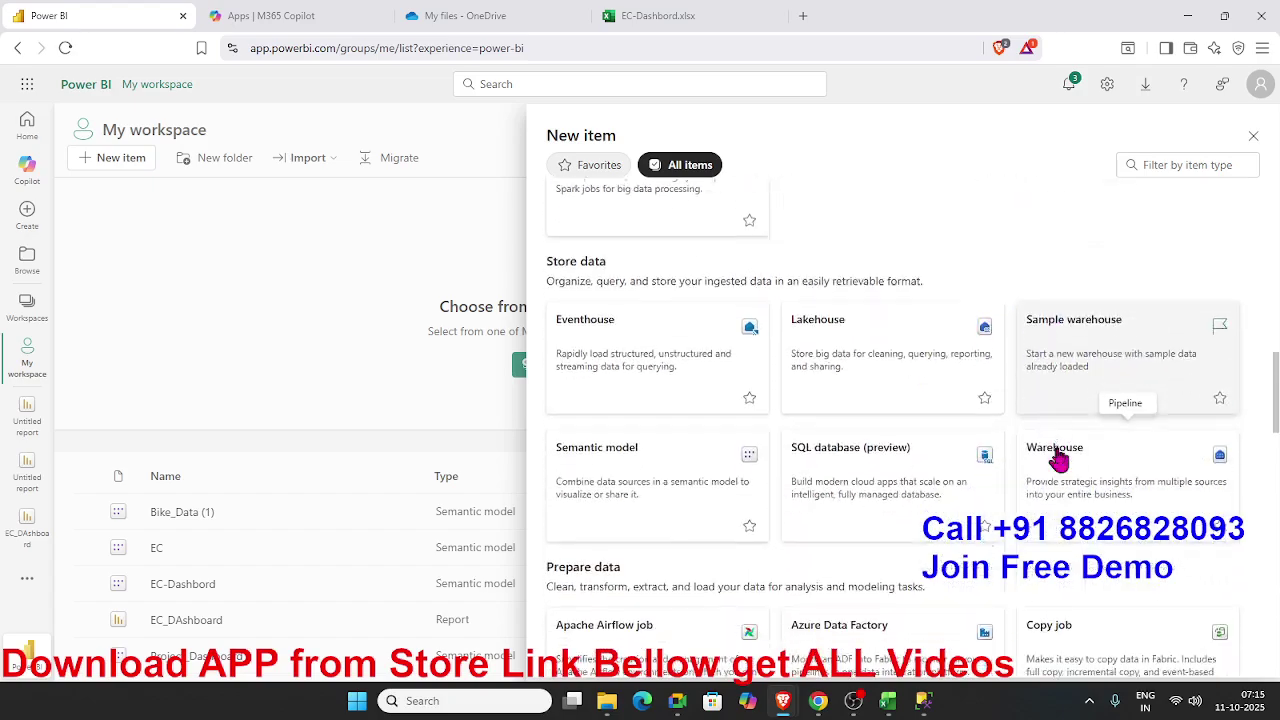
{"action": "scroll", "coordinate": [1060, 458], "scroll_direction": "up", "scroll_amount": 1}
{"action": "scroll", "coordinate": [1060, 458], "scroll_direction": "up", "scroll_amount": 1}
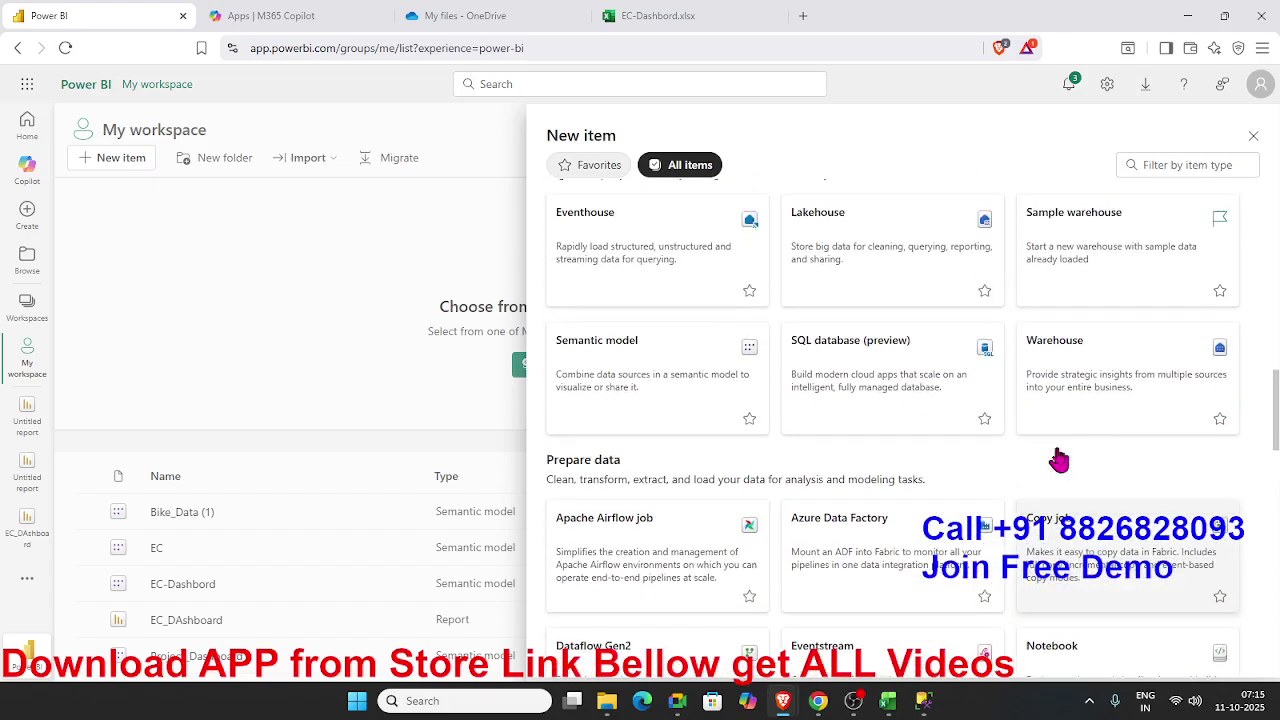
{"action": "scroll", "coordinate": [1060, 458], "scroll_direction": "down", "scroll_amount": 6}
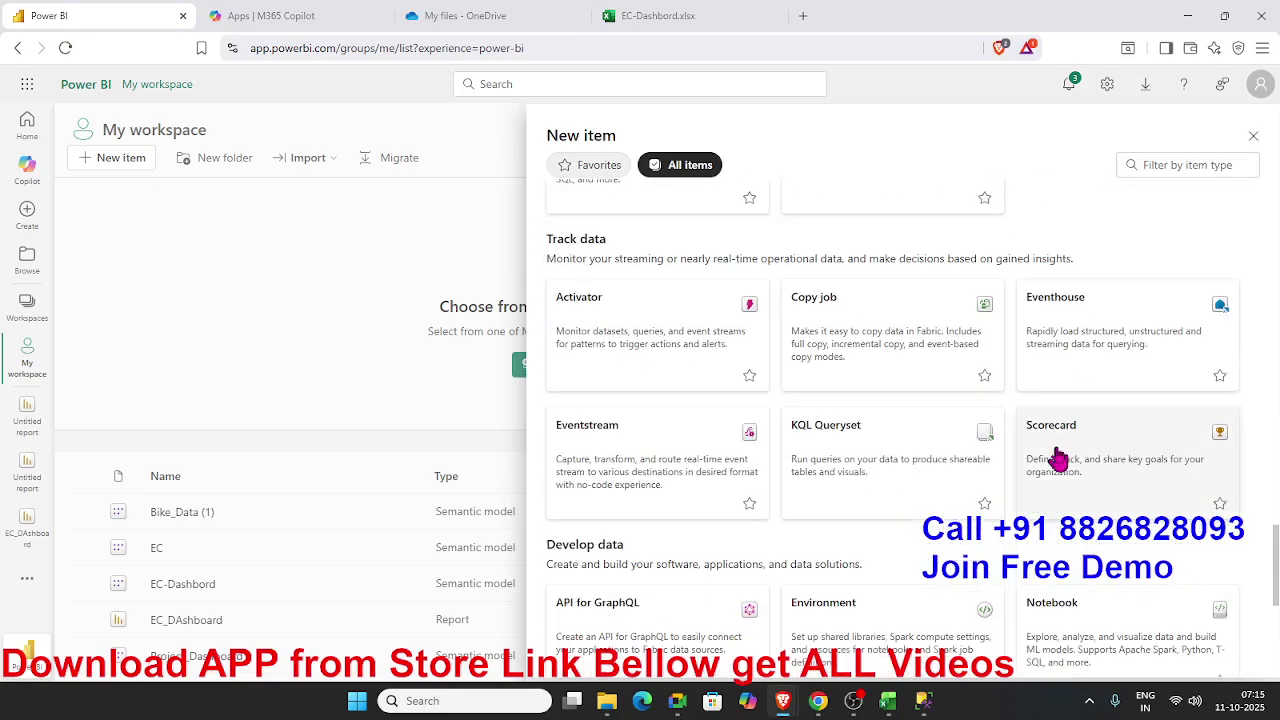
{"action": "scroll", "coordinate": [1060, 455], "scroll_direction": "down", "scroll_amount": 4}
{"action": "scroll", "coordinate": [1058, 450], "scroll_direction": "up", "scroll_amount": 12}
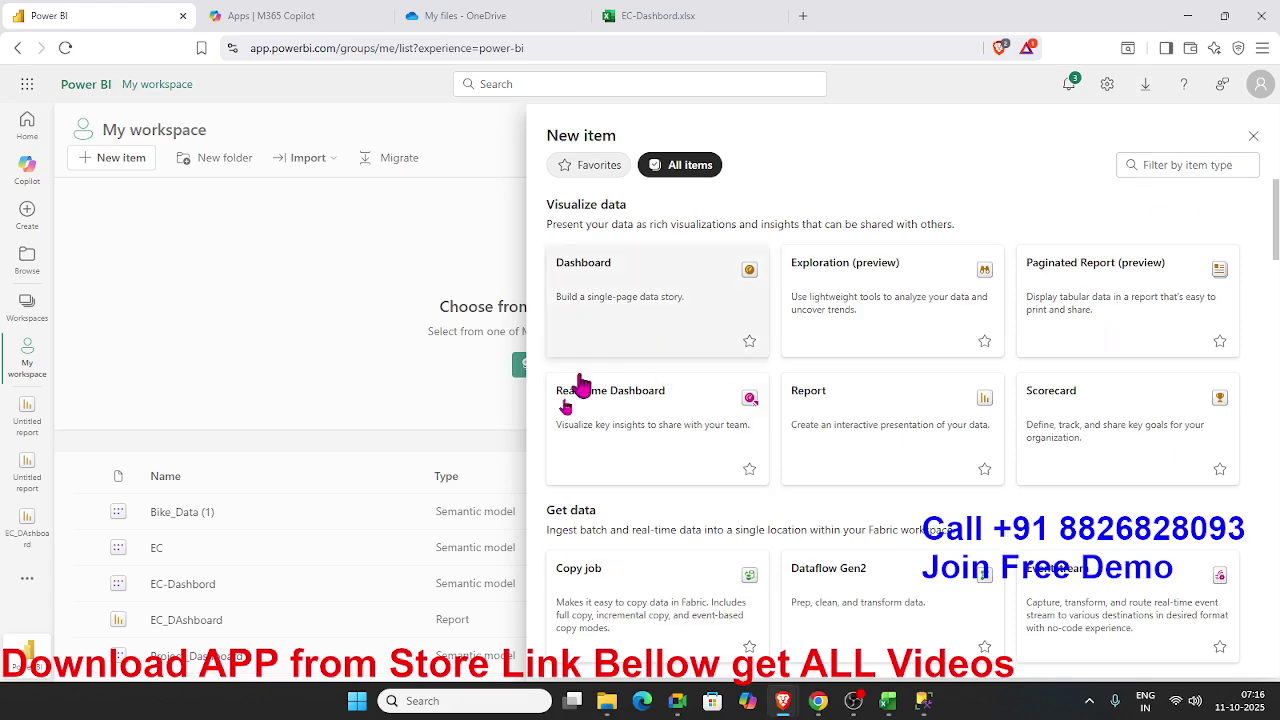
{"action": "scroll", "coordinate": [590, 400], "scroll_direction": "down", "scroll_amount": 3}
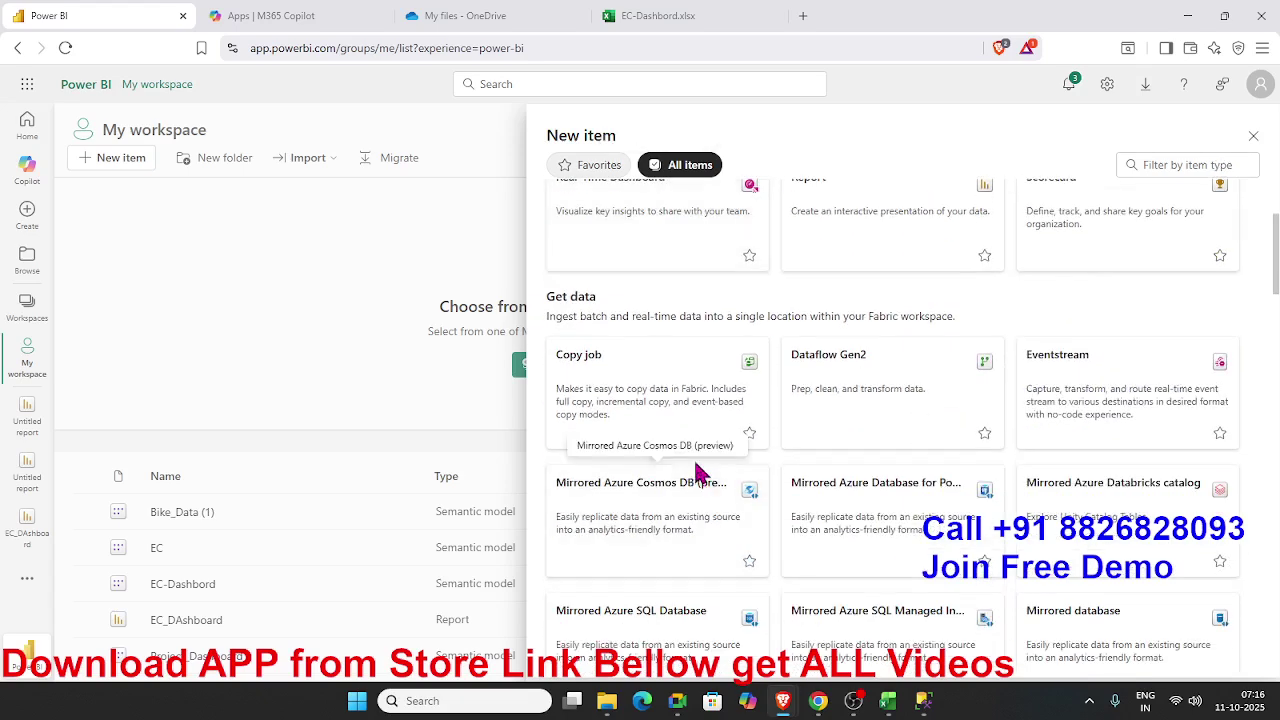
{"action": "scroll", "coordinate": [698, 472], "scroll_direction": "down", "scroll_amount": 1}
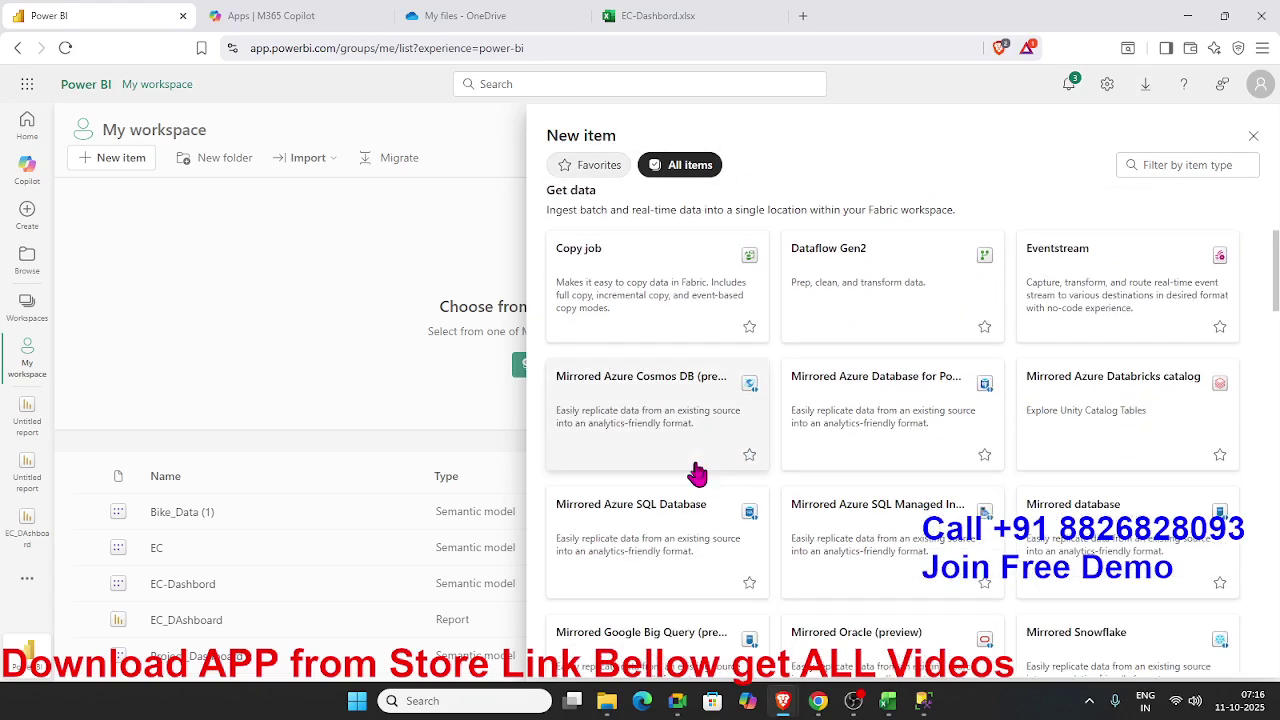
{"action": "scroll", "coordinate": [698, 472], "scroll_direction": "up", "scroll_amount": 3}
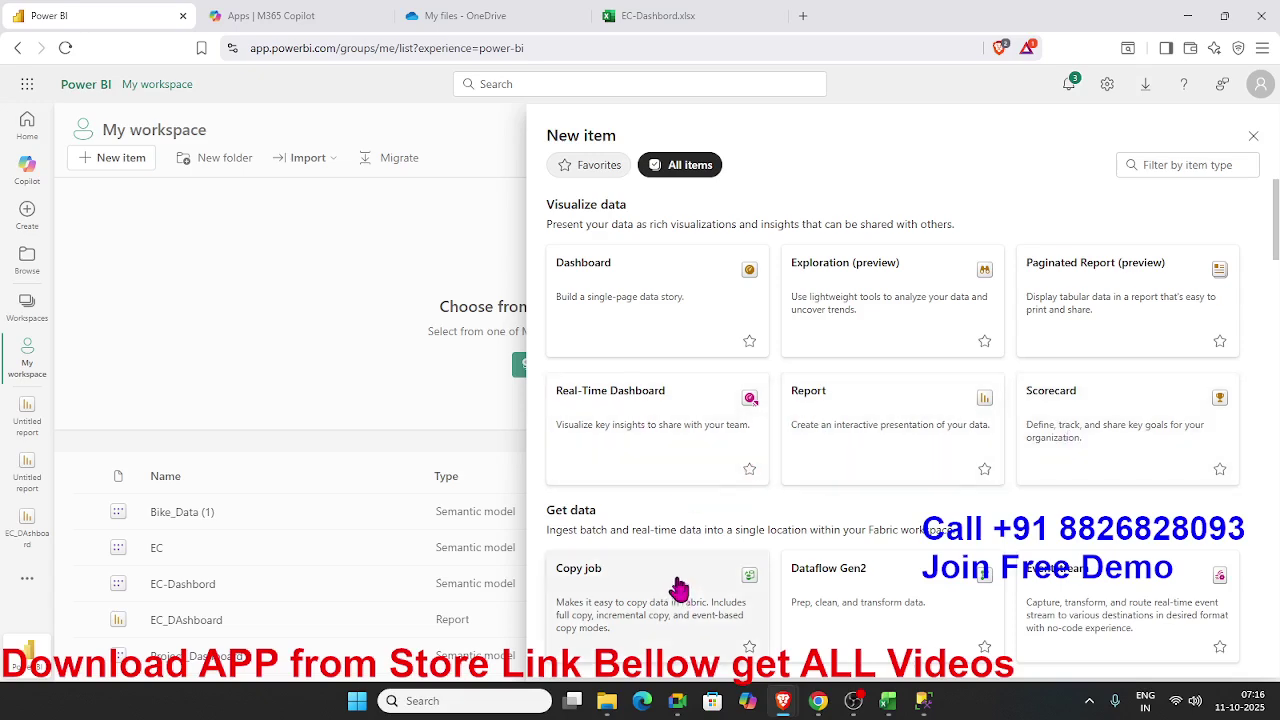
Try to create a Real-Time Dashboard in My workspace and close the Microsoft Fabric trial upgrade dialog
{"action": "left_click", "coordinate": [675, 448]}
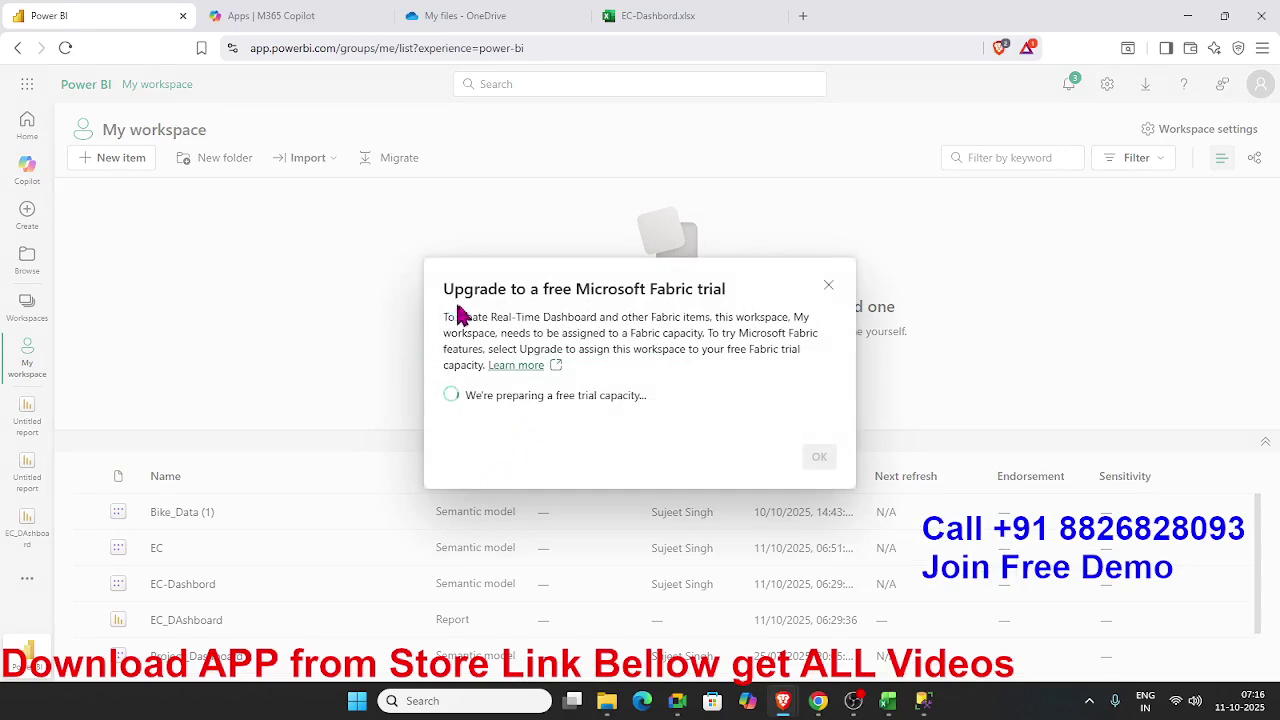
{"action": "triple_click", "coordinate": [485, 293]}
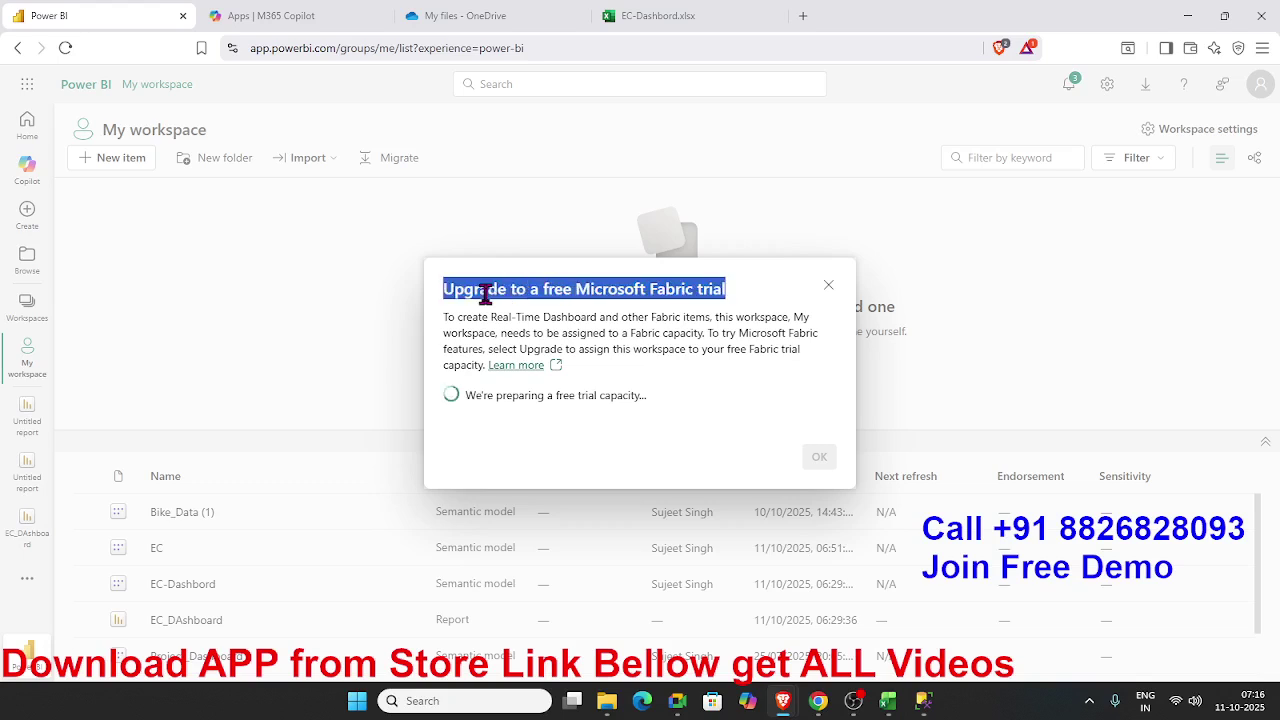
{"action": "left_click", "coordinate": [829, 288]}
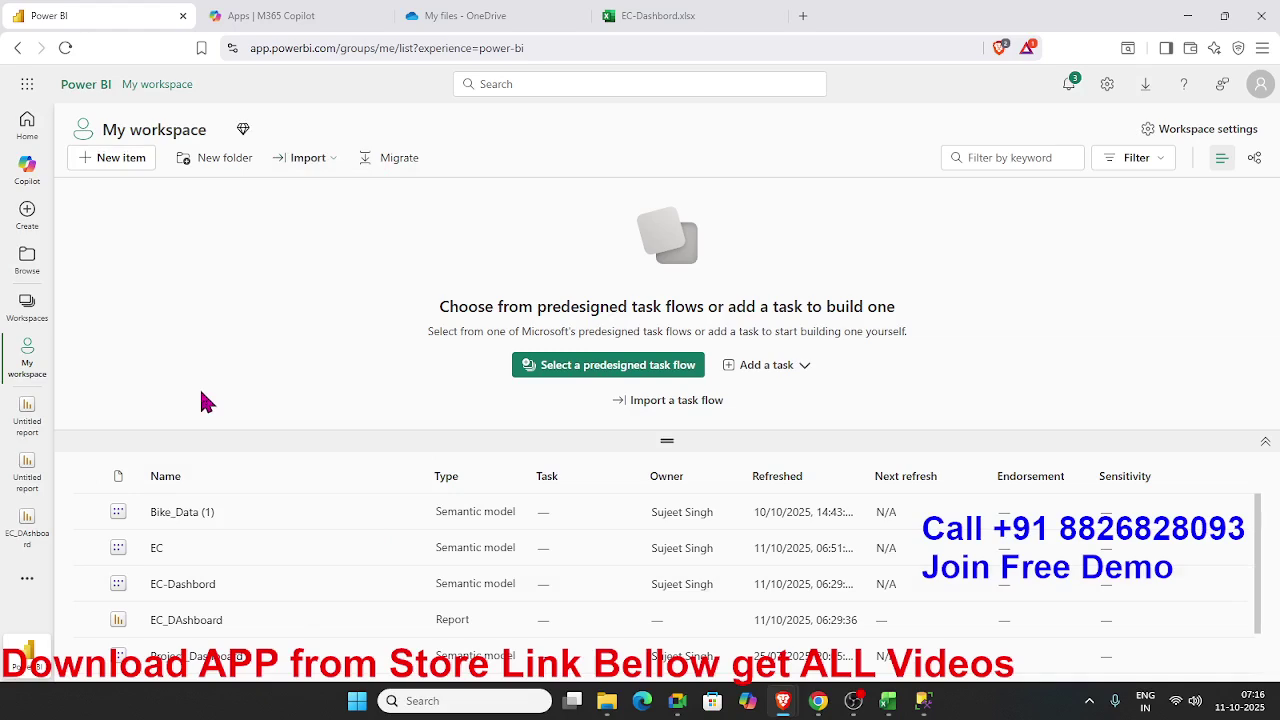
View the additional navigation items and open the Microsoft 365 Admin app from the app launcher
{"action": "left_click", "coordinate": [31, 588]}
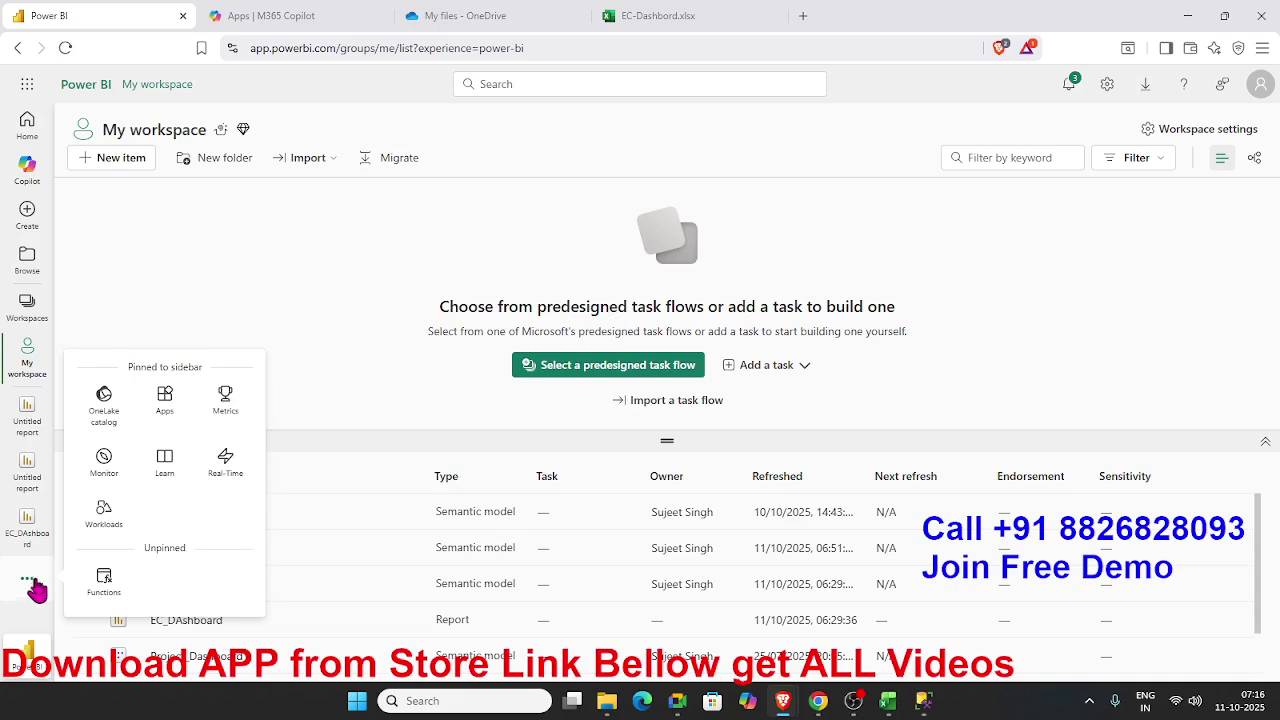
{"action": "left_click", "coordinate": [183, 291]}
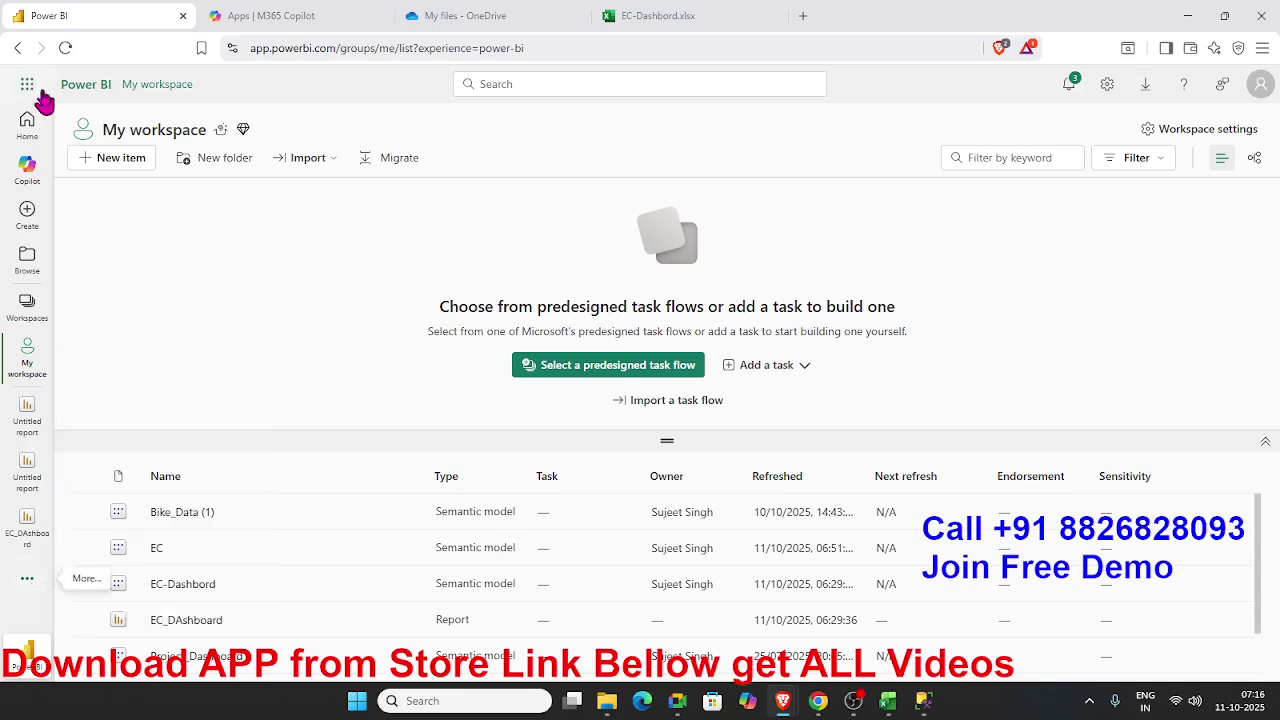
{"action": "left_click", "coordinate": [30, 89]}
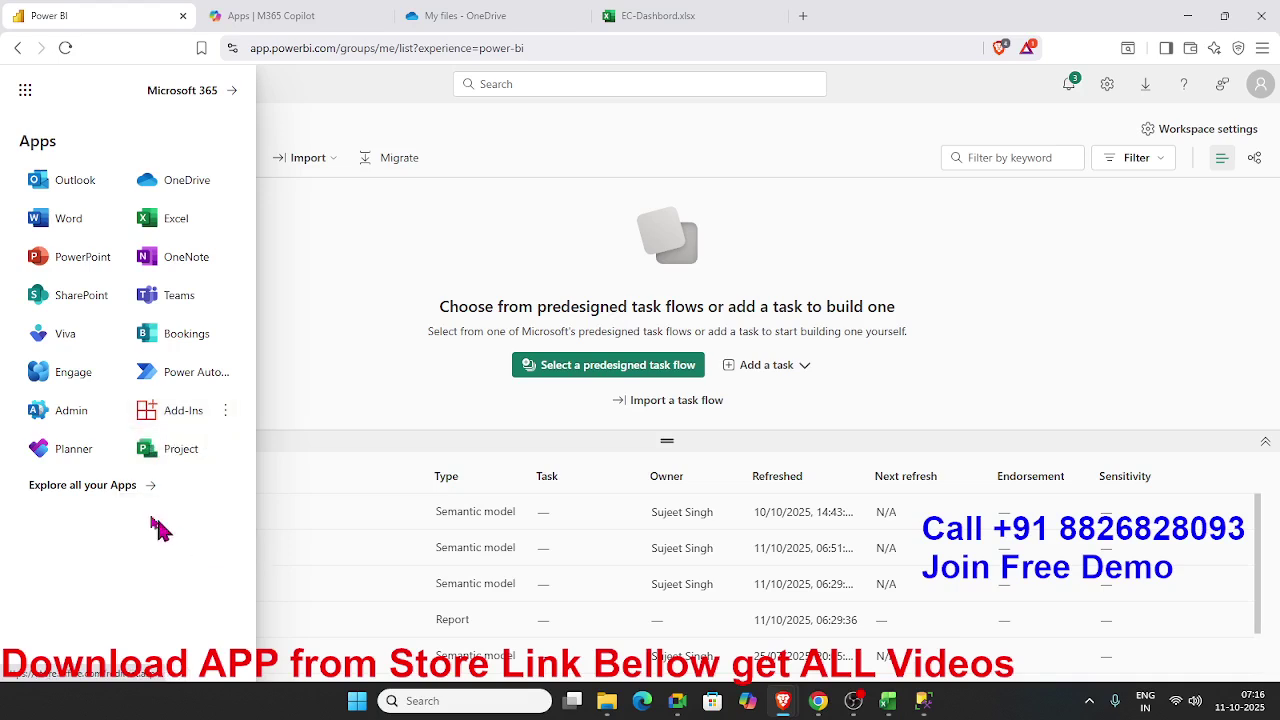
{"action": "left_click", "coordinate": [77, 426]}
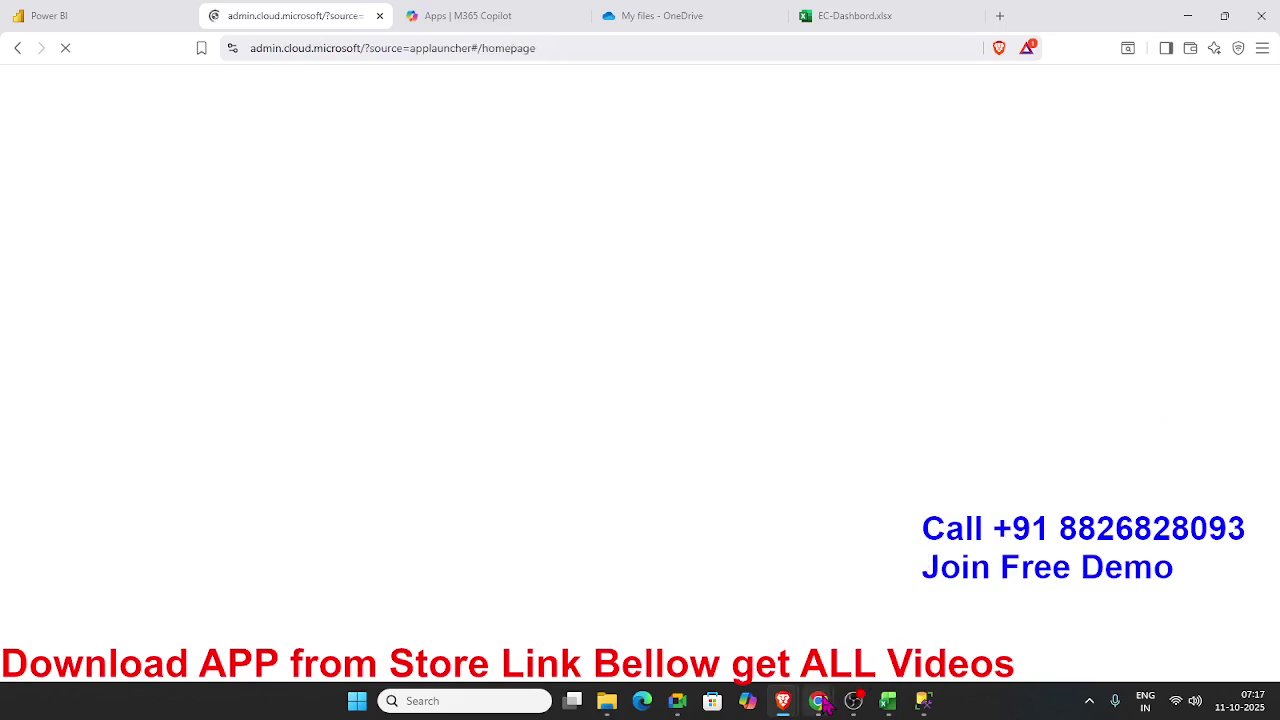
Switch to the Chrome window with the Project_Level Dashboard report, dismiss the Send link dialog and open the Microsoft 365 Admin app
{"action": "mouse_move", "coordinate": [822, 698]}
{"action": "left_click", "coordinate": [876, 652]}
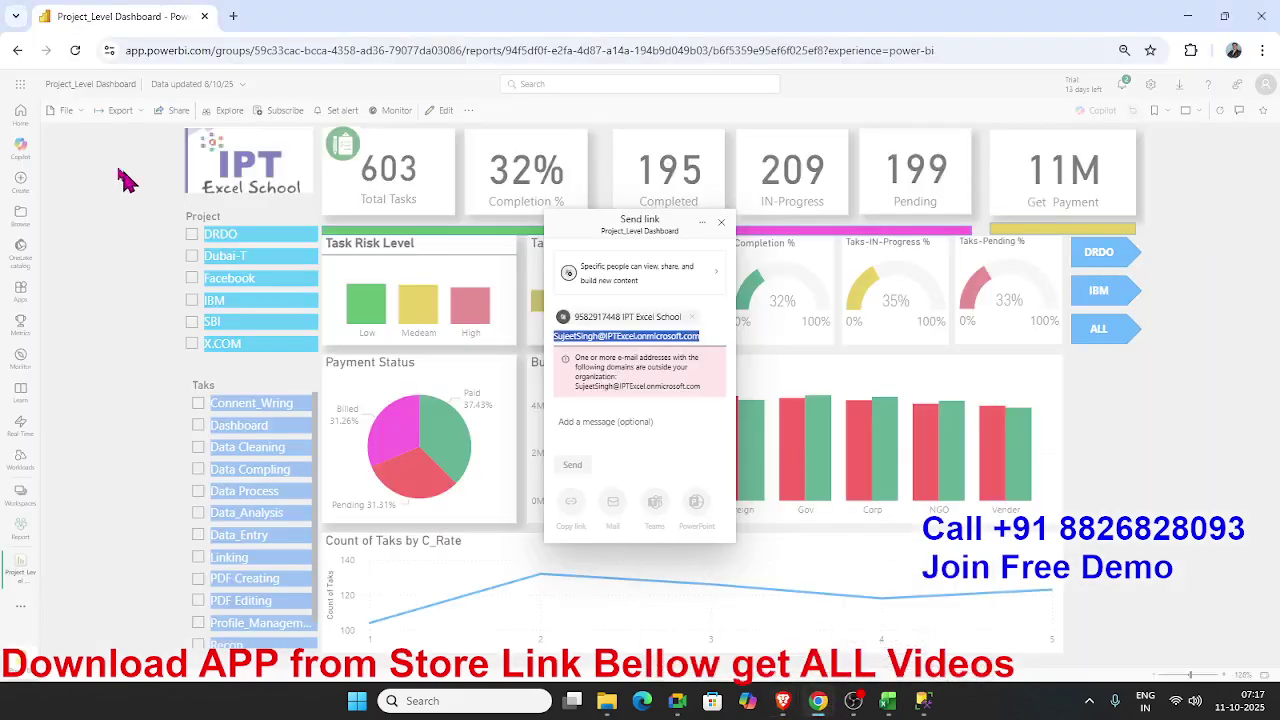
{"action": "left_click", "coordinate": [24, 99]}
{"action": "left_click", "coordinate": [20, 87]}
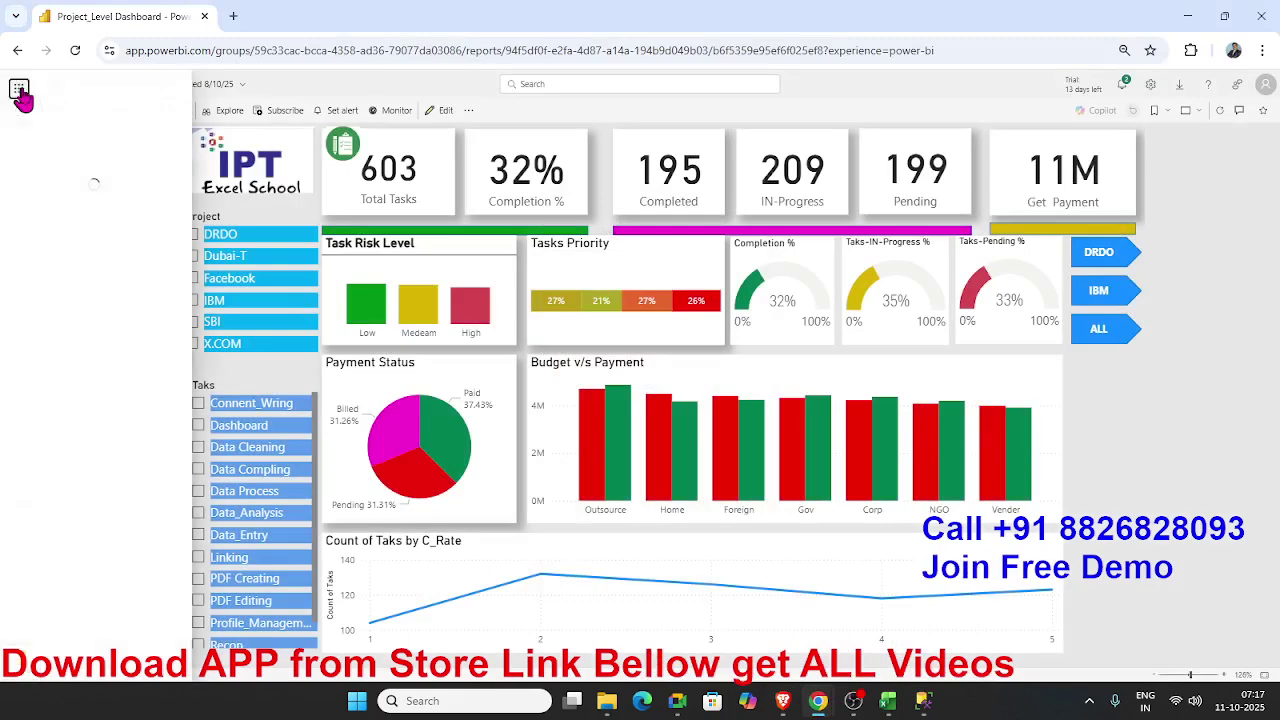
{"action": "left_click", "coordinate": [20, 87]}
{"action": "left_click", "coordinate": [20, 87]}
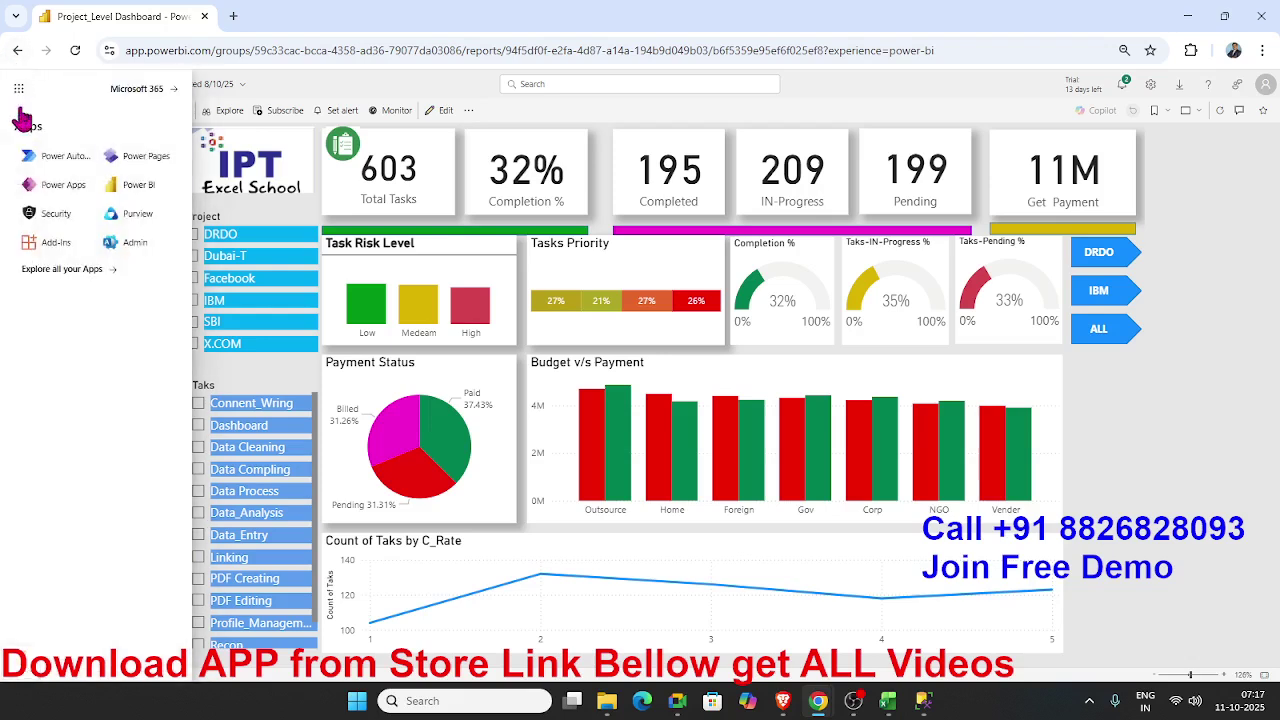
{"action": "left_click", "coordinate": [116, 249]}
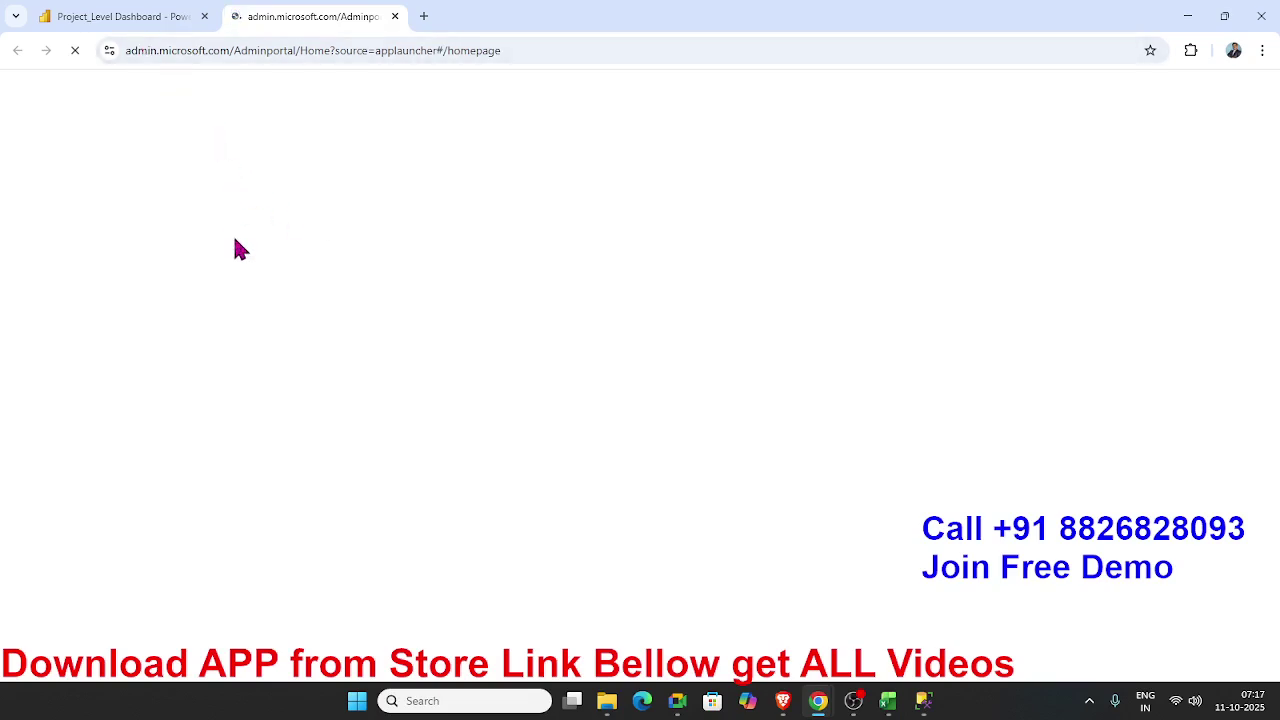
{"action": "left_click", "coordinate": [104, 17]}
{"action": "left_click", "coordinate": [330, 17]}
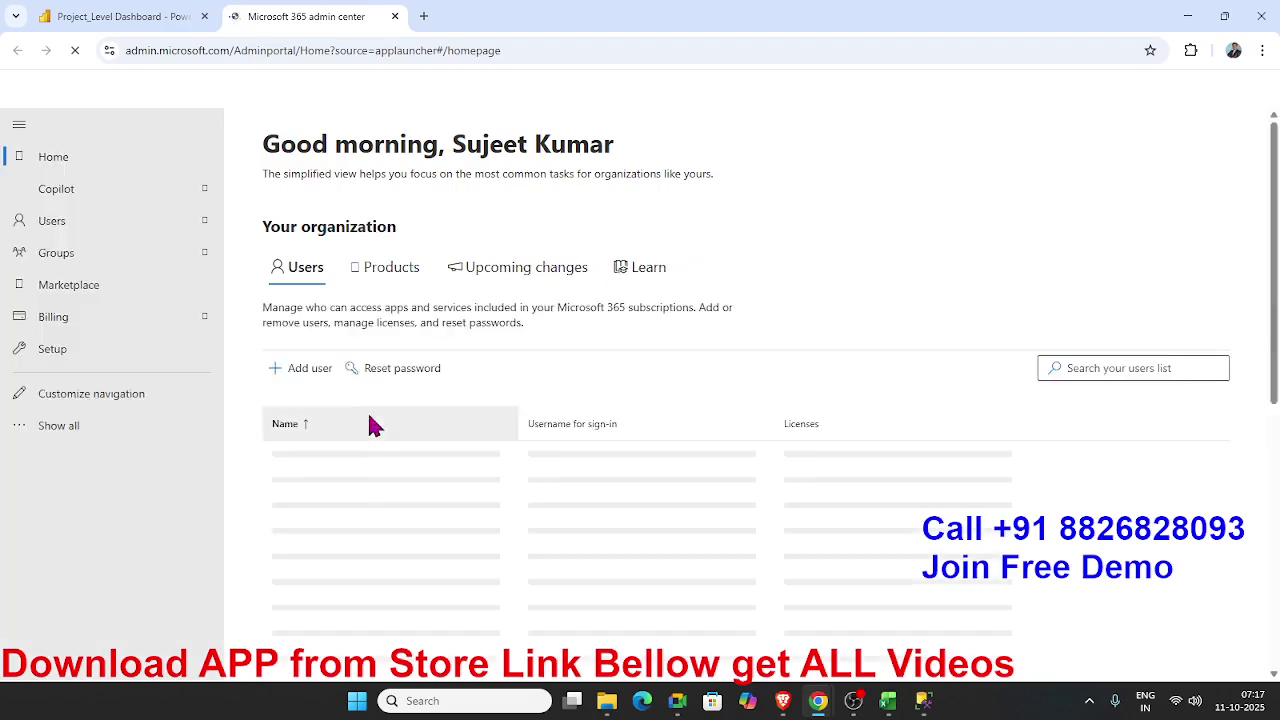
Look through the organization's user list, including the sign-in usernames and assigned licenses
{"action": "scroll", "coordinate": [437, 490], "scroll_direction": "down", "scroll_amount": 5}
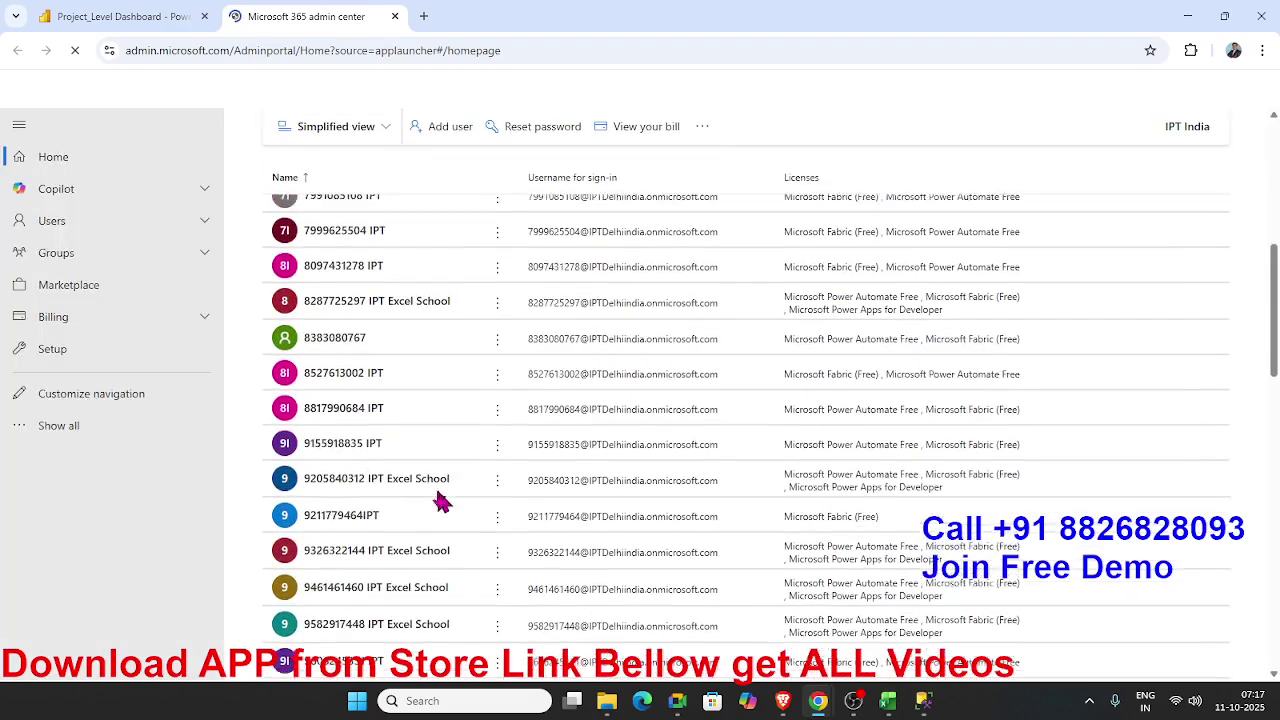
{"action": "scroll", "coordinate": [437, 494], "scroll_direction": "down", "scroll_amount": 10}
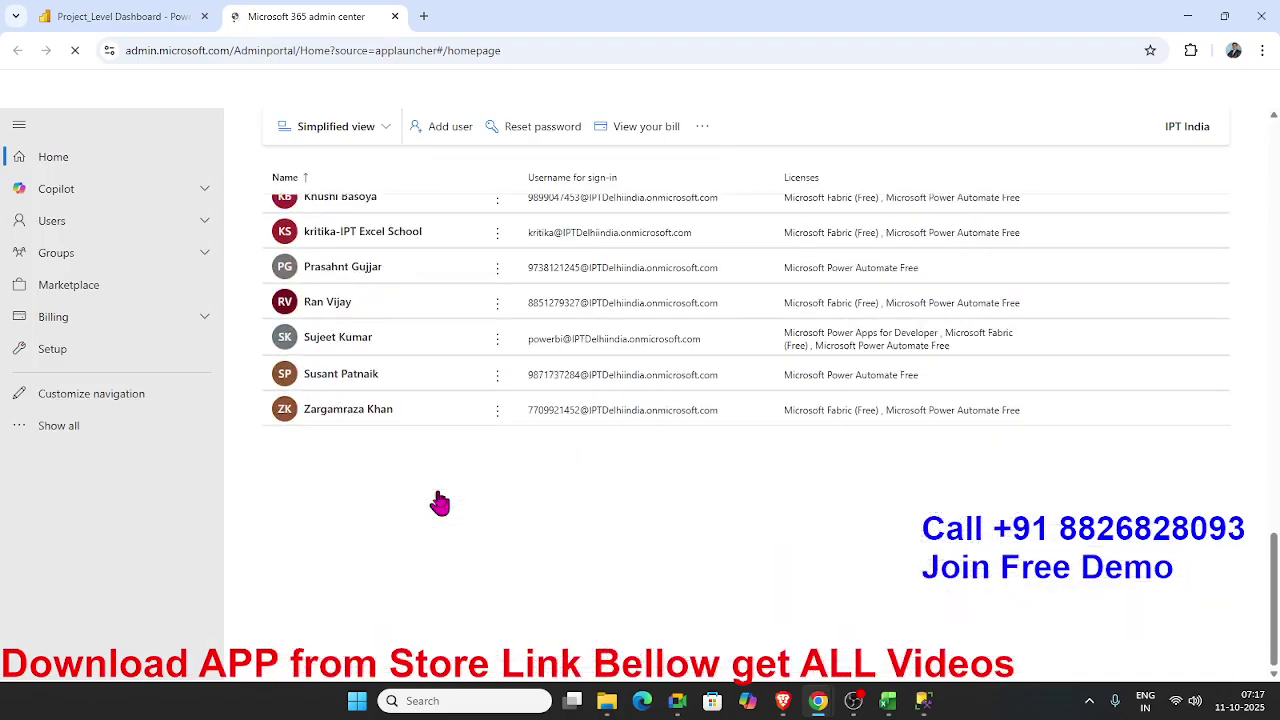
{"action": "scroll", "coordinate": [440, 503], "scroll_direction": "up", "scroll_amount": 10}
{"action": "scroll", "coordinate": [440, 503], "scroll_direction": "up", "scroll_amount": 5}
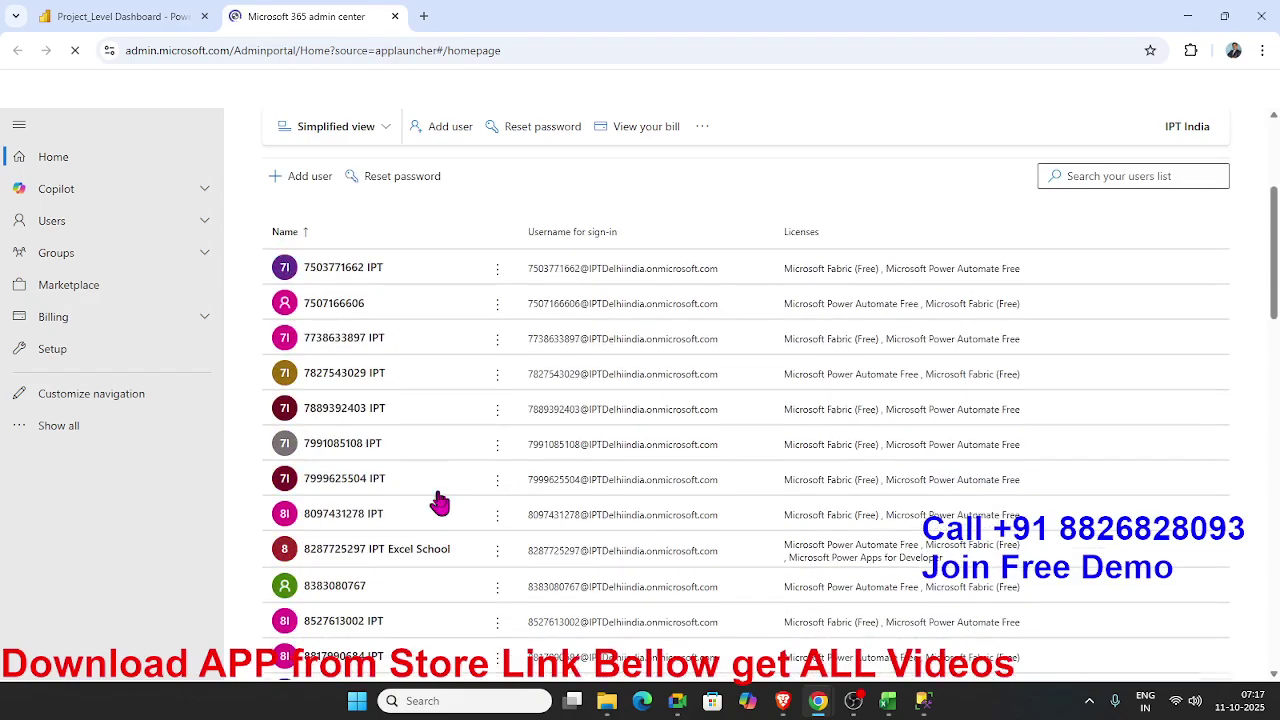
{"action": "scroll", "coordinate": [720, 503], "scroll_direction": "down", "scroll_amount": 10}
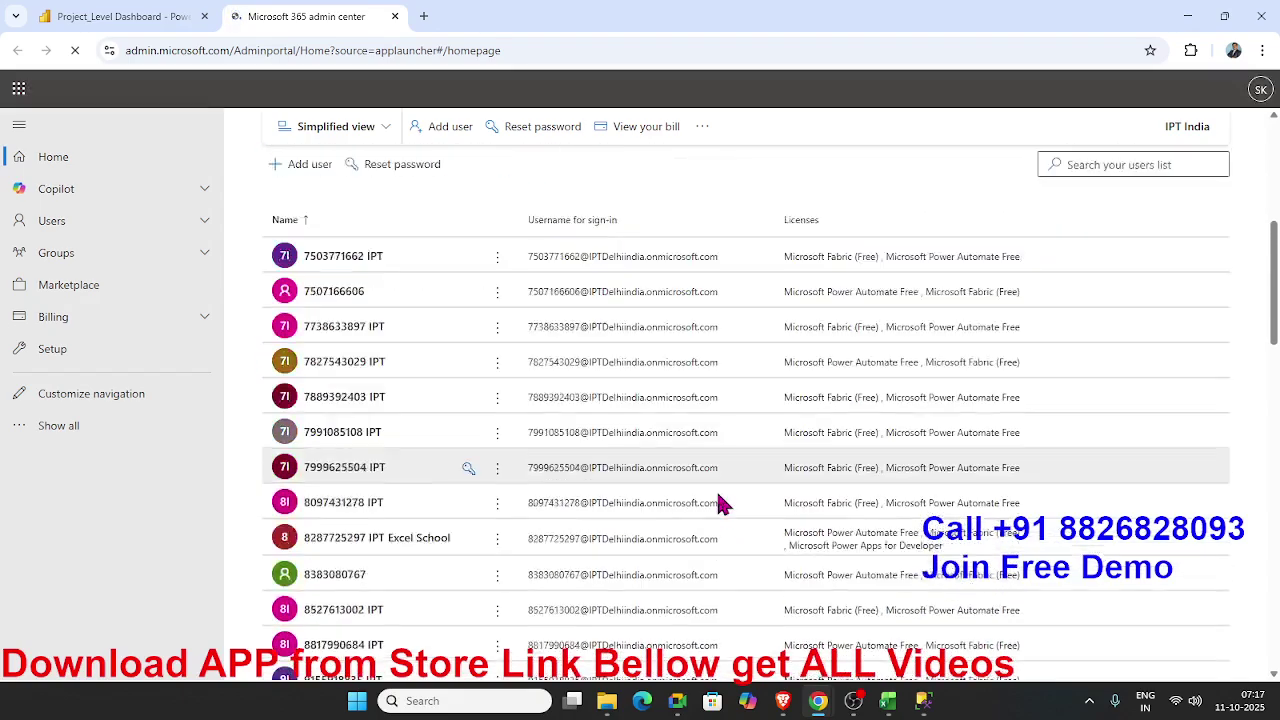
{"action": "scroll", "coordinate": [716, 499], "scroll_direction": "down", "scroll_amount": 3}
{"action": "scroll", "coordinate": [716, 499], "scroll_direction": "up", "scroll_amount": 15}
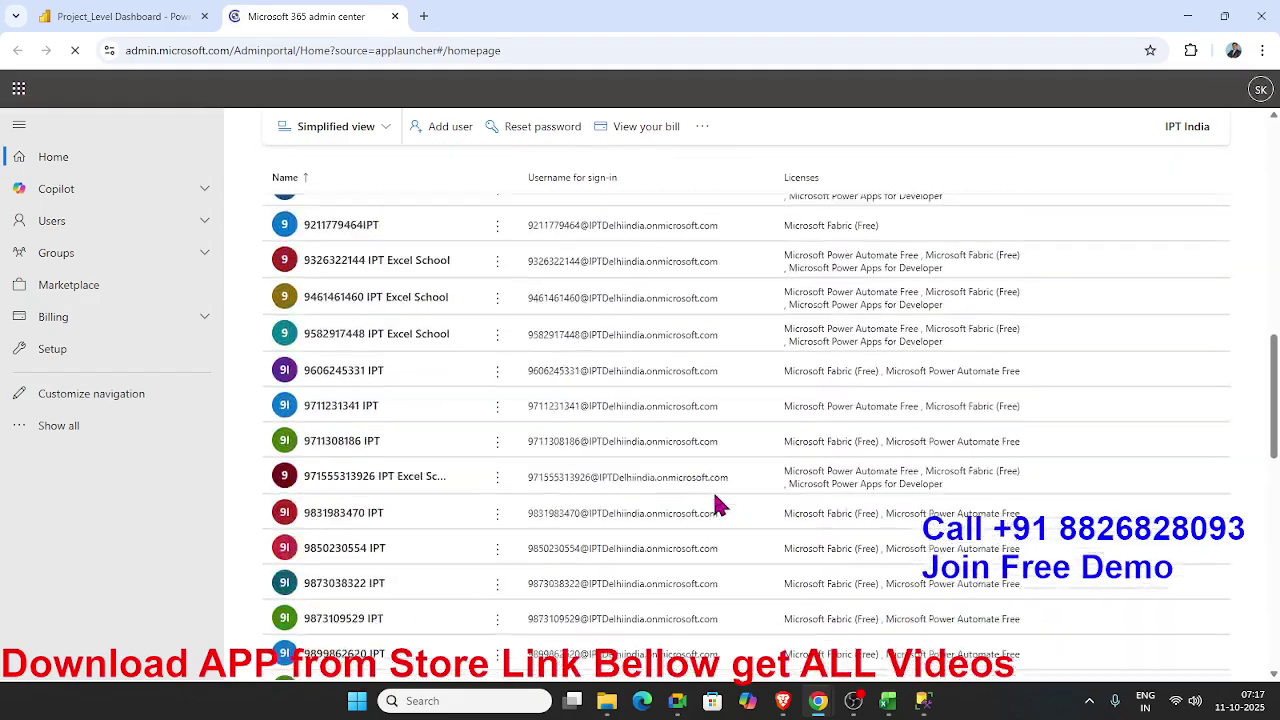
{"action": "scroll", "coordinate": [716, 503], "scroll_direction": "up", "scroll_amount": 3}
{"action": "scroll", "coordinate": [508, 551], "scroll_direction": "down", "scroll_amount": 3}
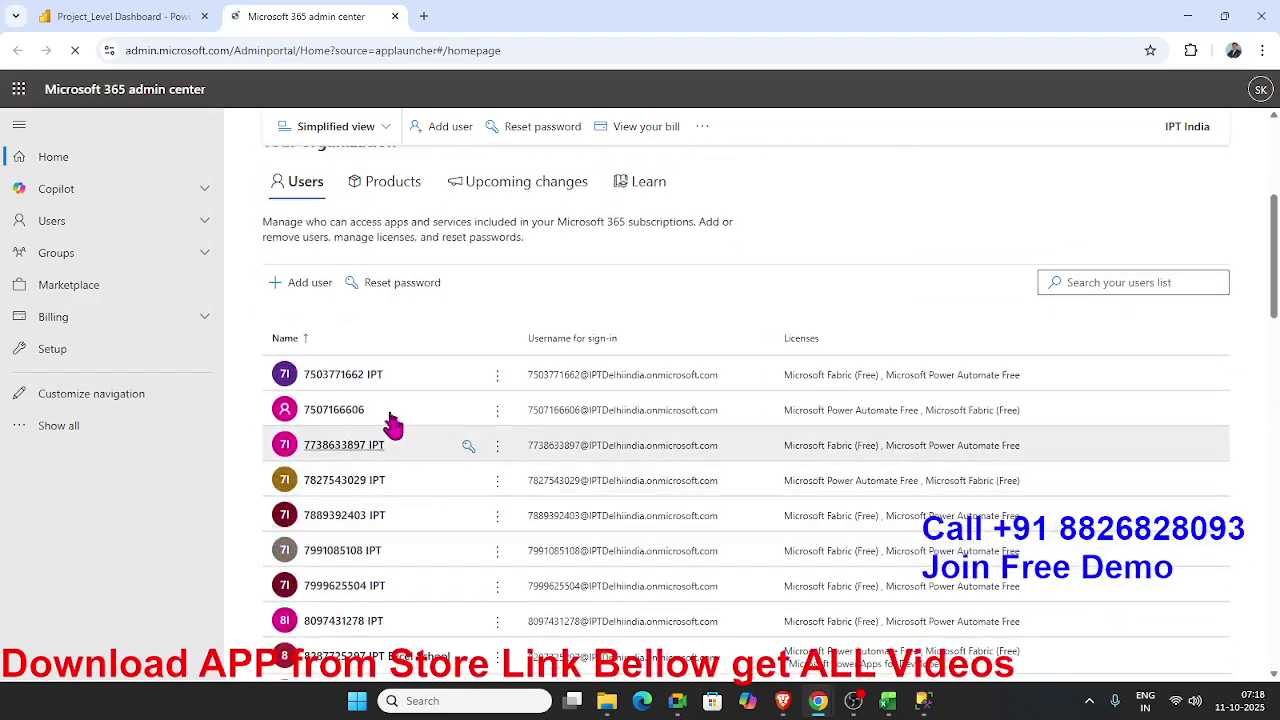
Examine the product licenses and the Apps section of the first listed user, and close the user details
{"action": "left_click", "coordinate": [497, 382]}
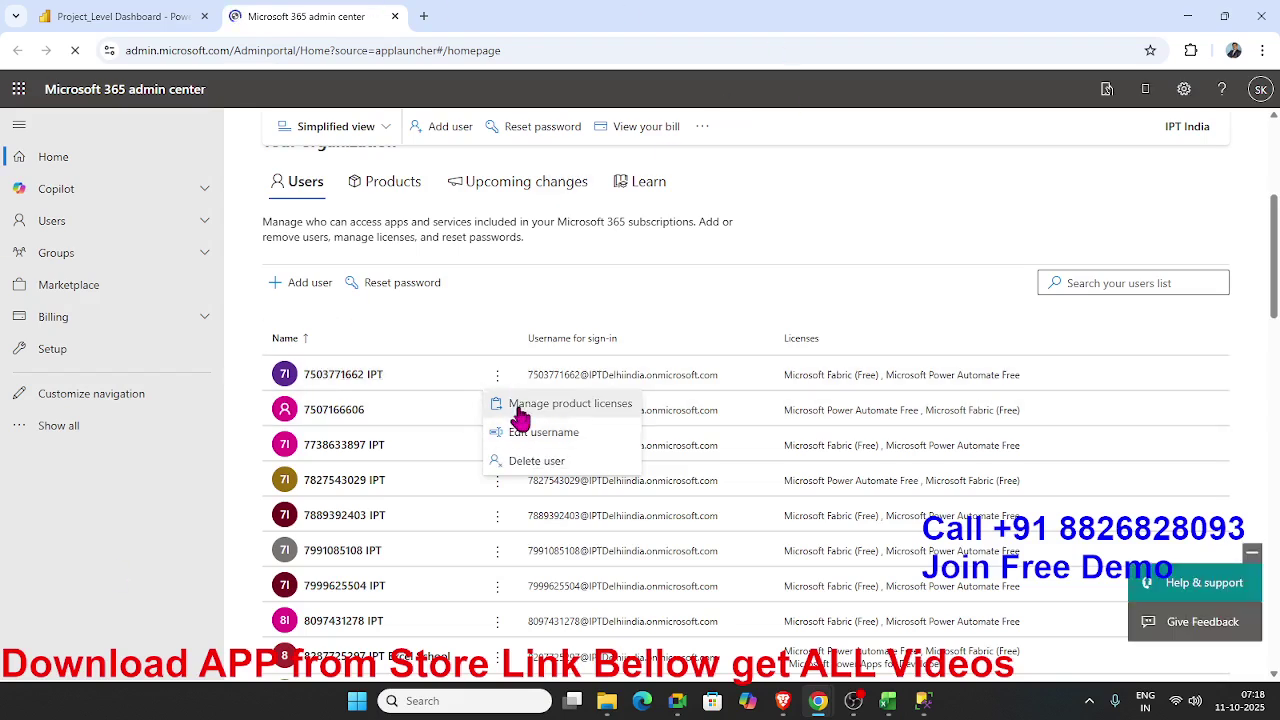
{"action": "left_click", "coordinate": [520, 415]}
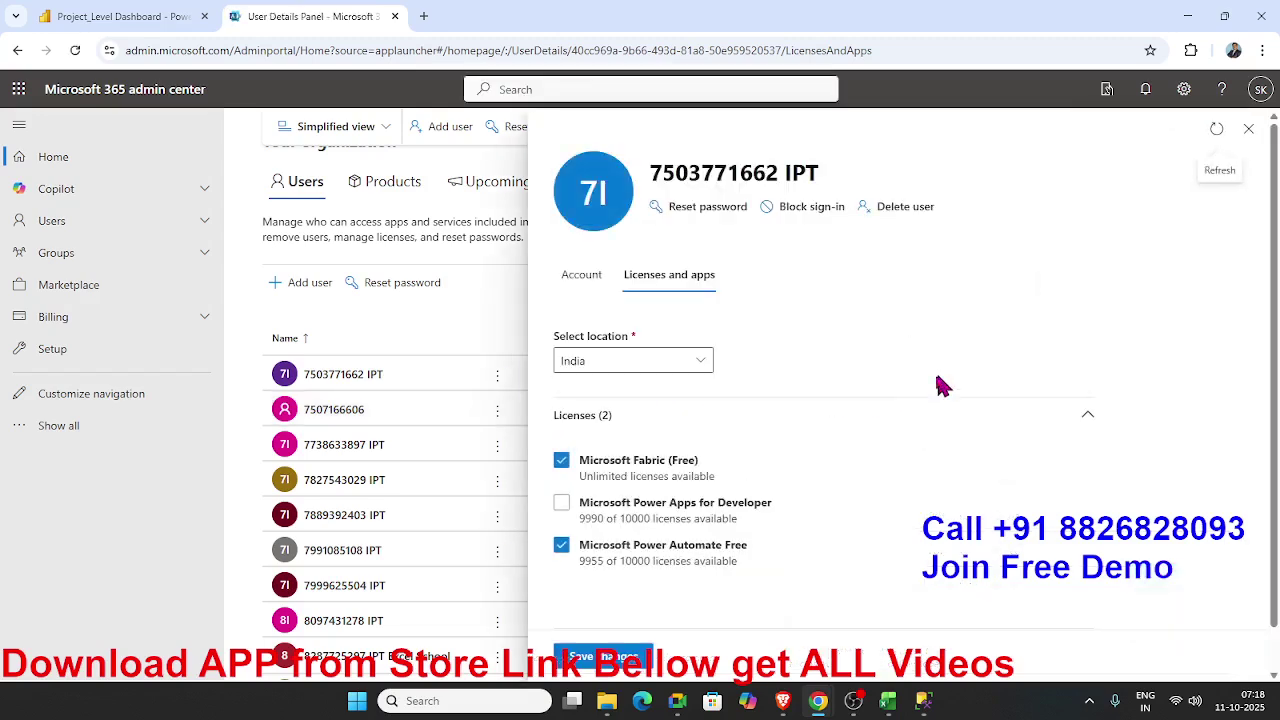
{"action": "scroll", "coordinate": [718, 484], "scroll_direction": "down", "scroll_amount": 1}
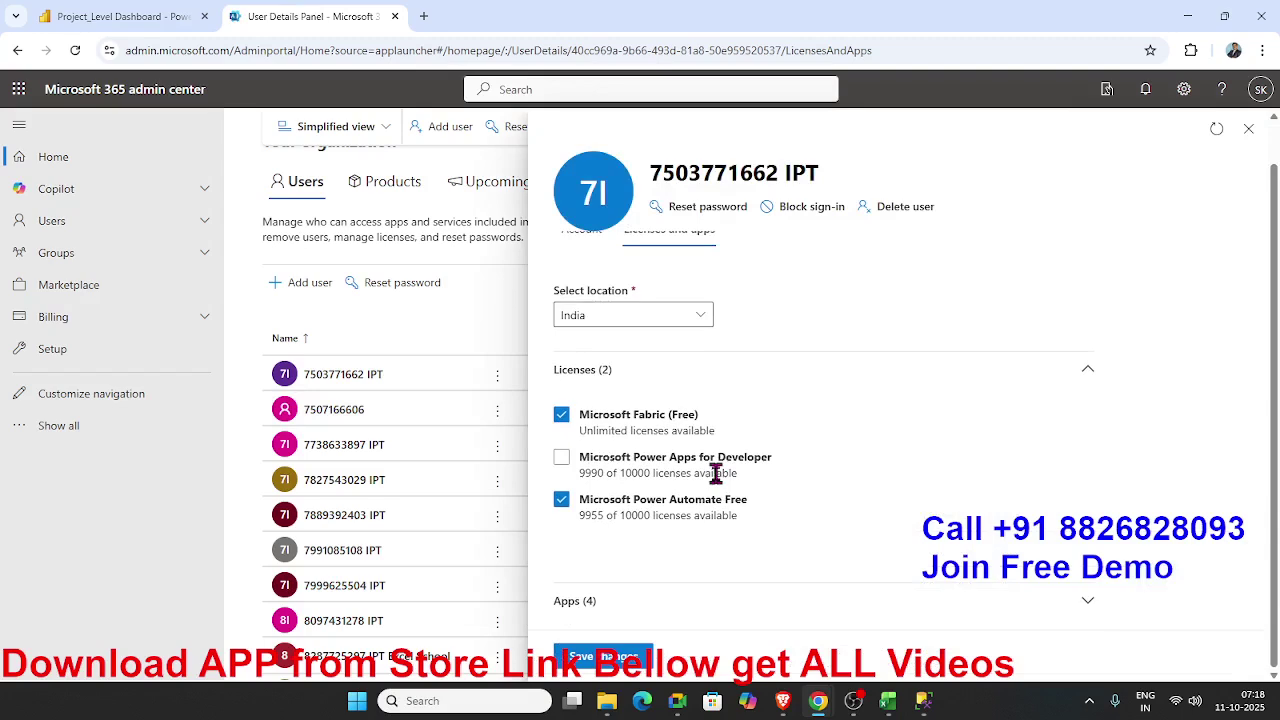
{"action": "left_click", "coordinate": [646, 617]}
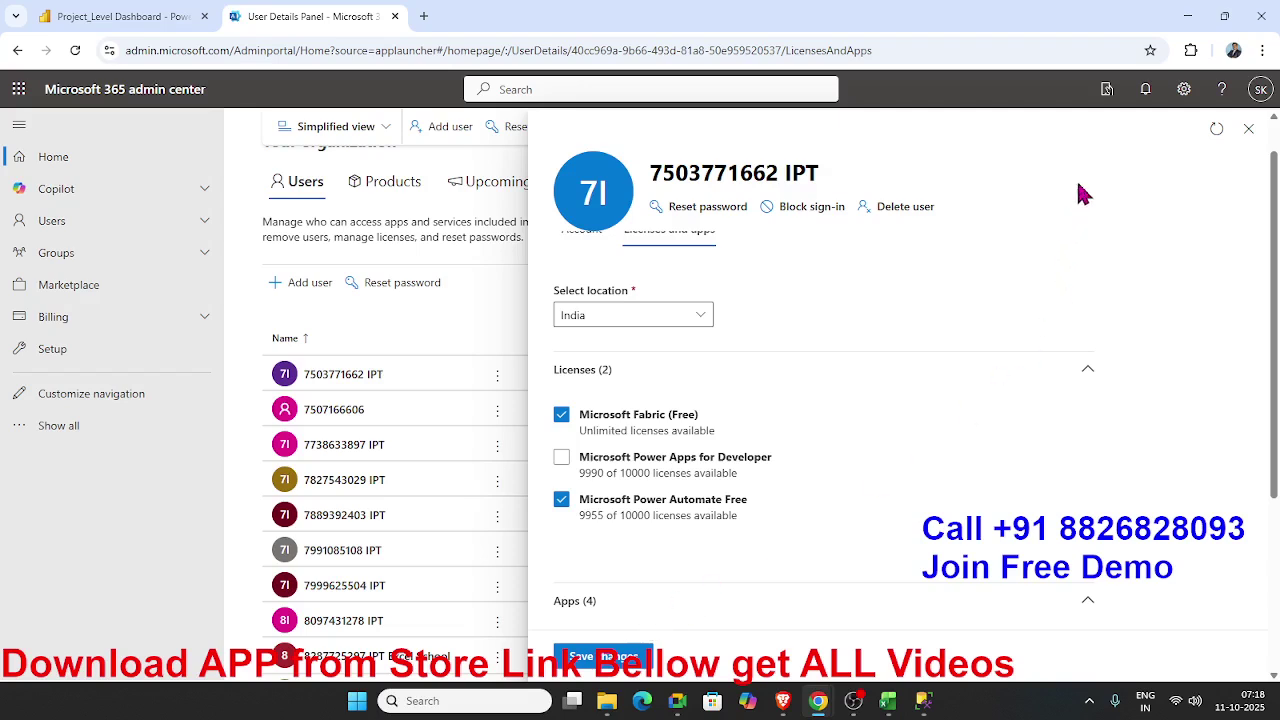
{"action": "left_click", "coordinate": [1250, 138]}
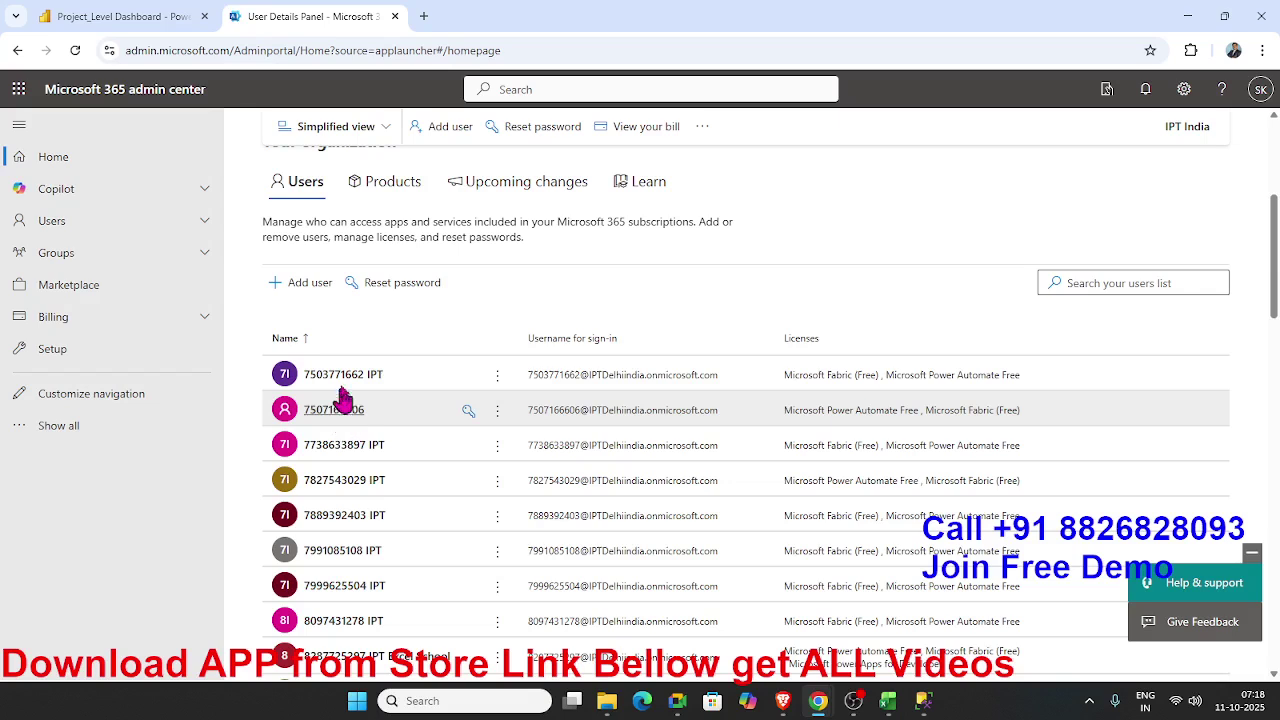
View the first listed user's account details, close them and return to the Project_Level Dashboard report
{"action": "left_click", "coordinate": [497, 378]}
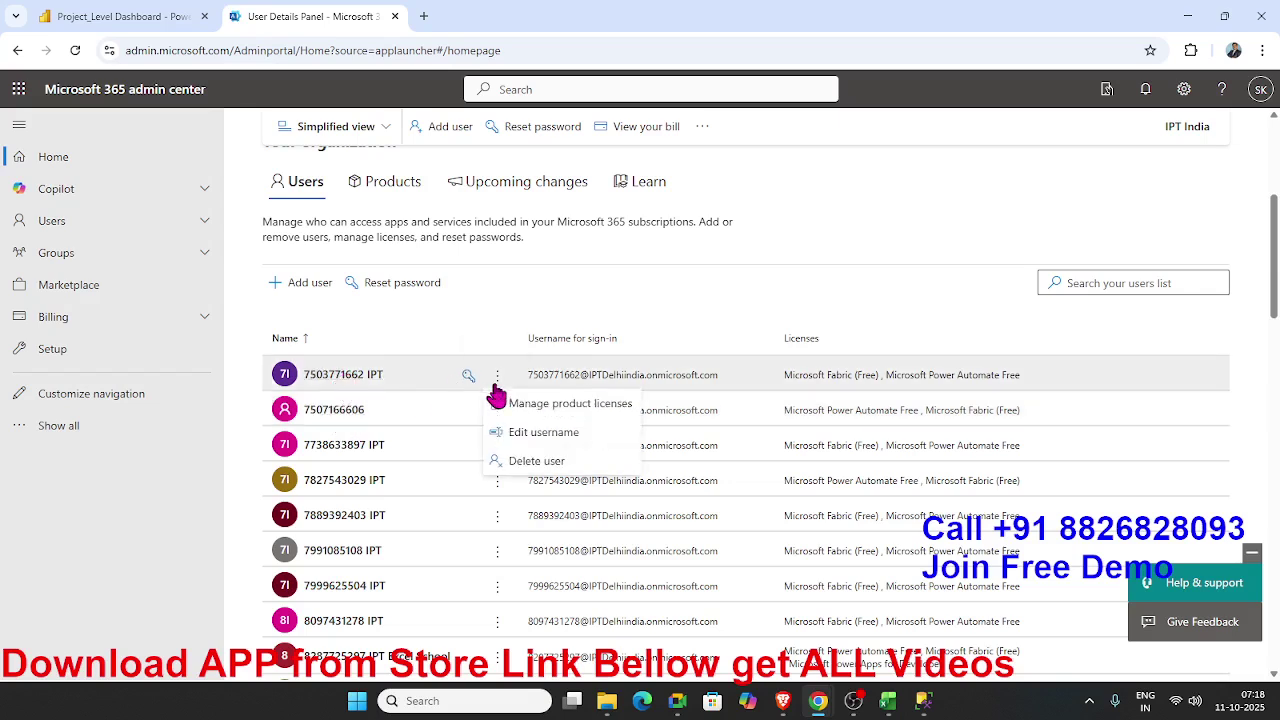
{"action": "left_click", "coordinate": [345, 378]}
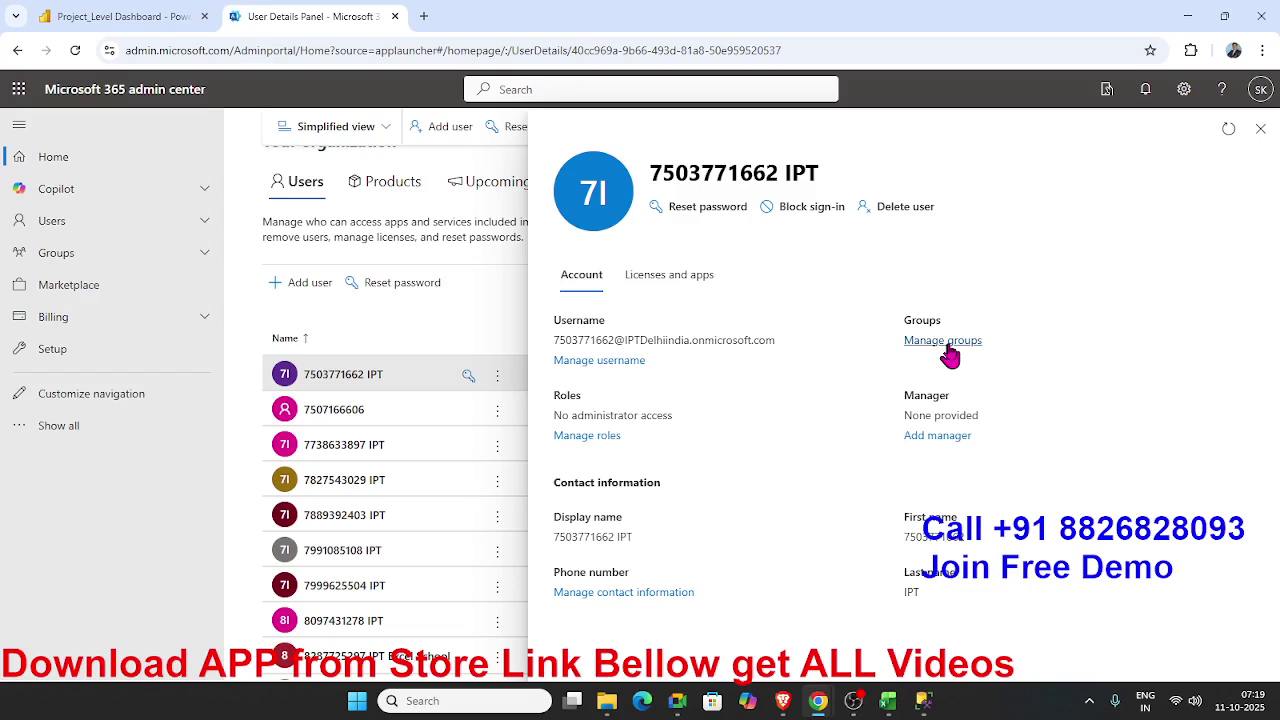
{"action": "mouse_move", "coordinate": [790, 706]}
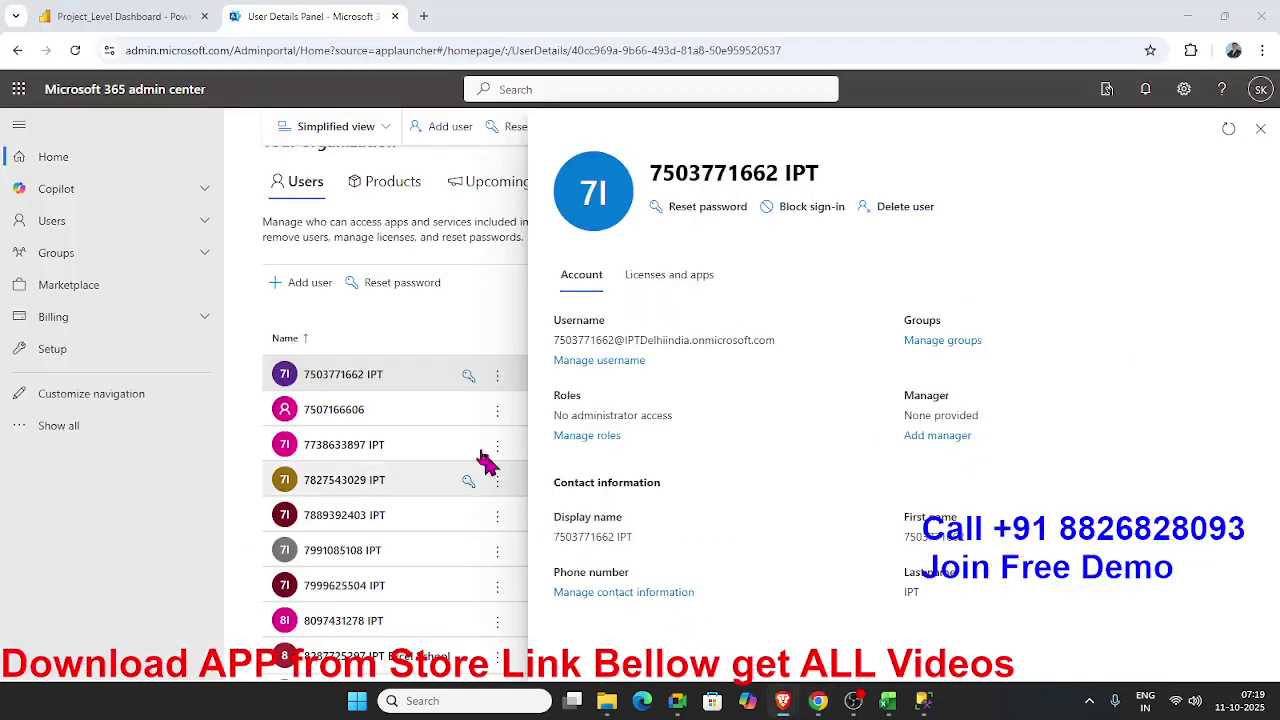
{"action": "left_click", "coordinate": [1260, 129]}
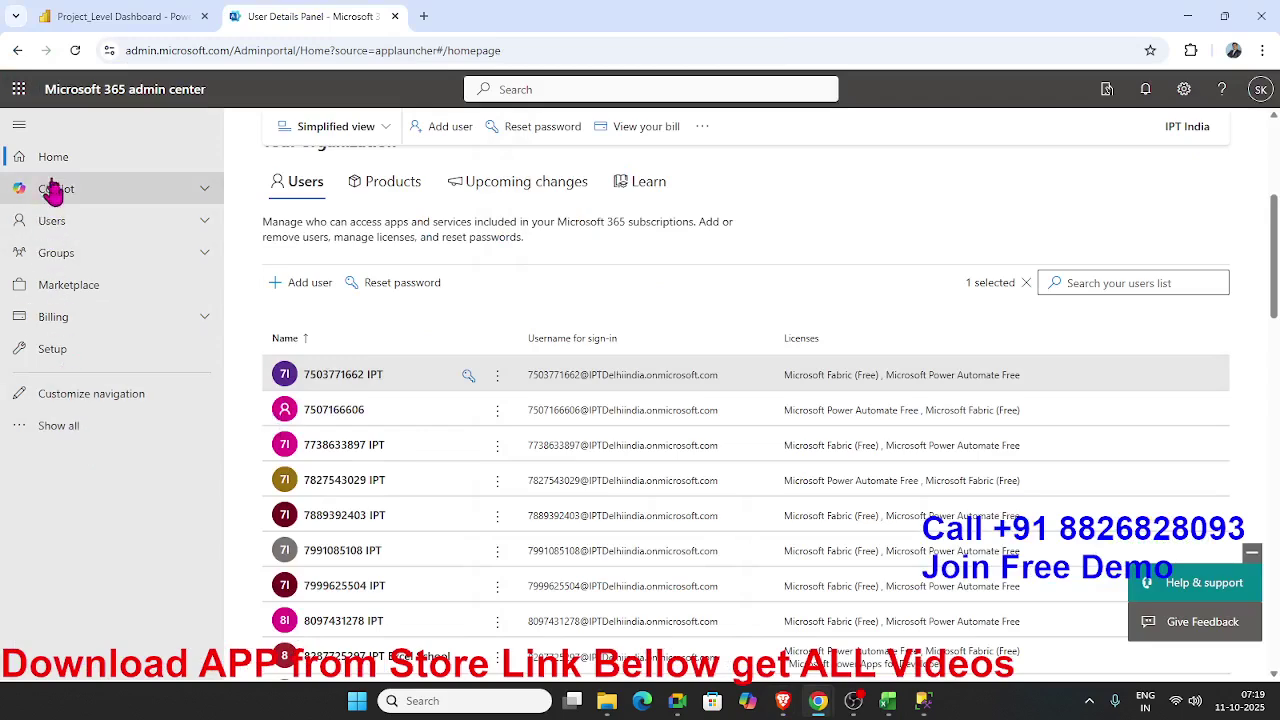
{"action": "left_click", "coordinate": [117, 27]}
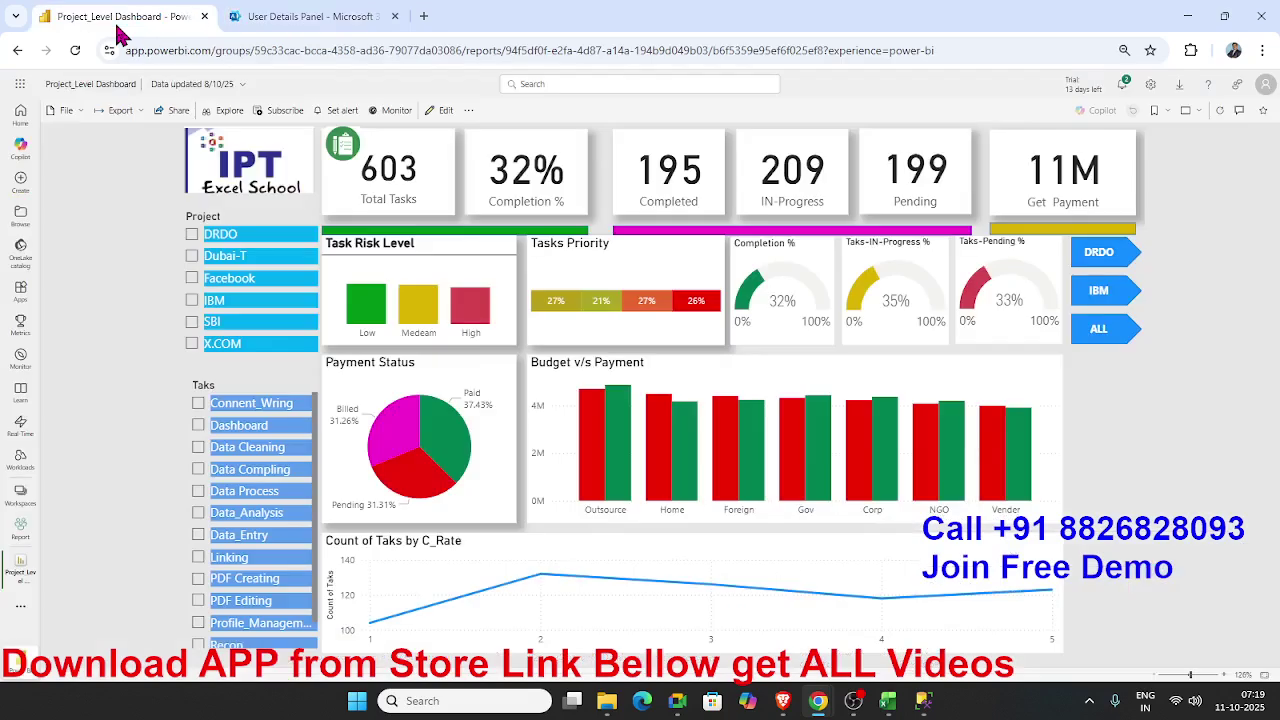